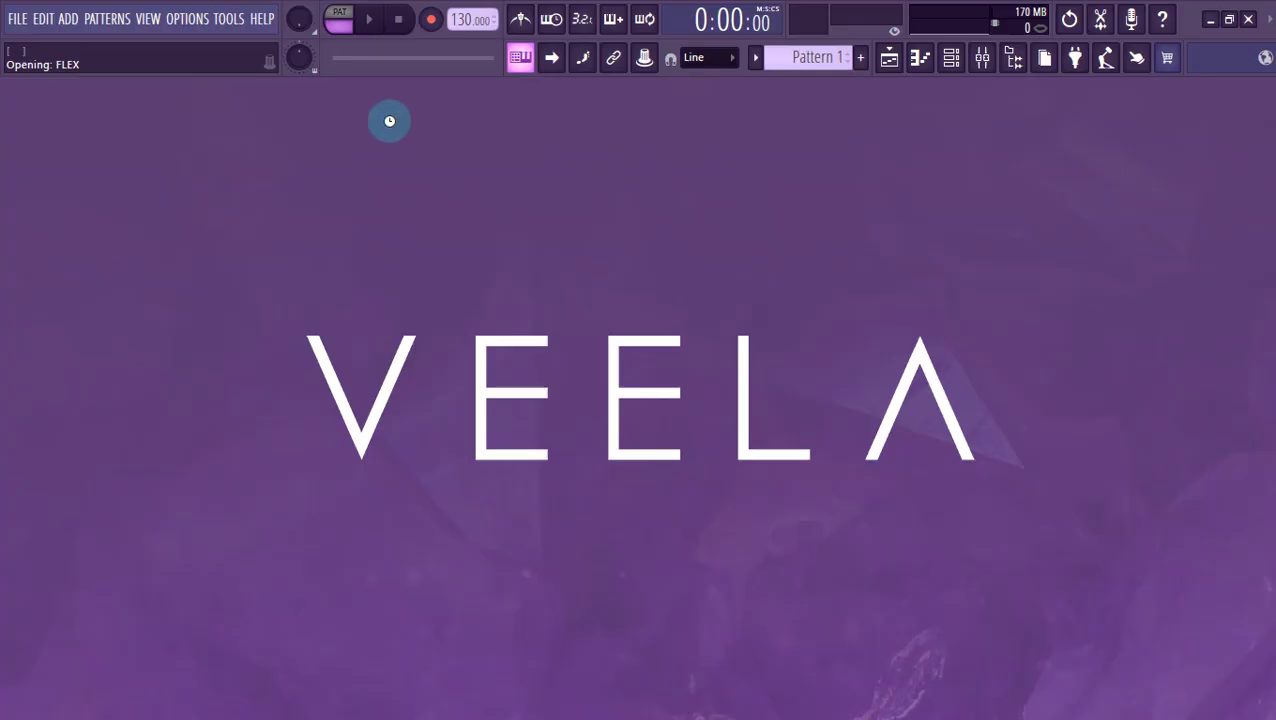
# Show the playlist and create a new project from the Empty template.
pyautogui.click(889, 60)
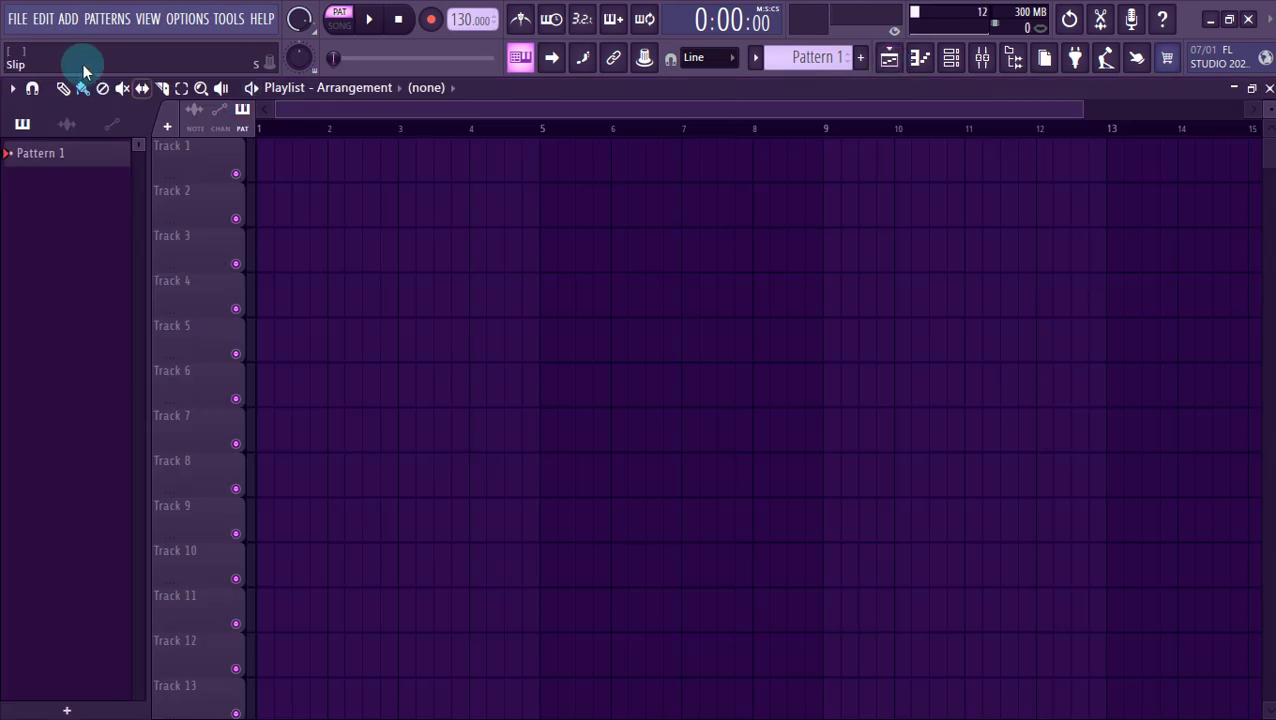
pyautogui.click(22, 24)
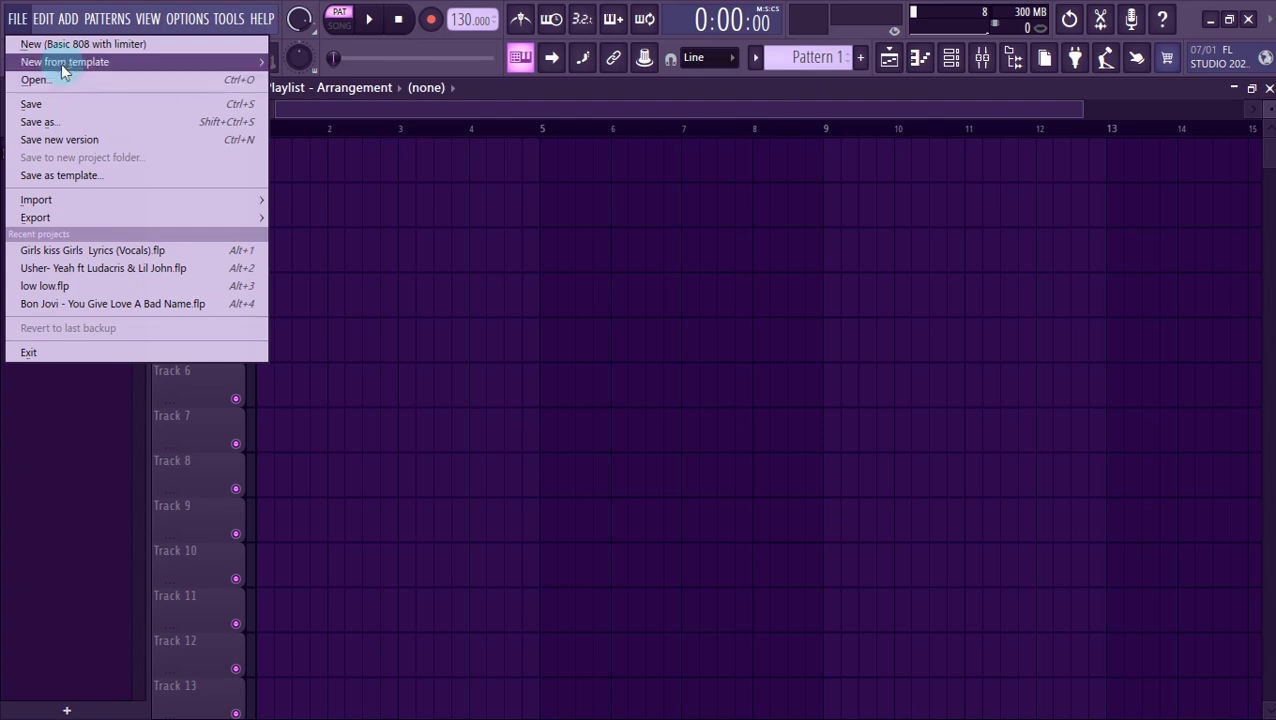
pyautogui.moveTo(63, 63)
pyautogui.click(300, 170)
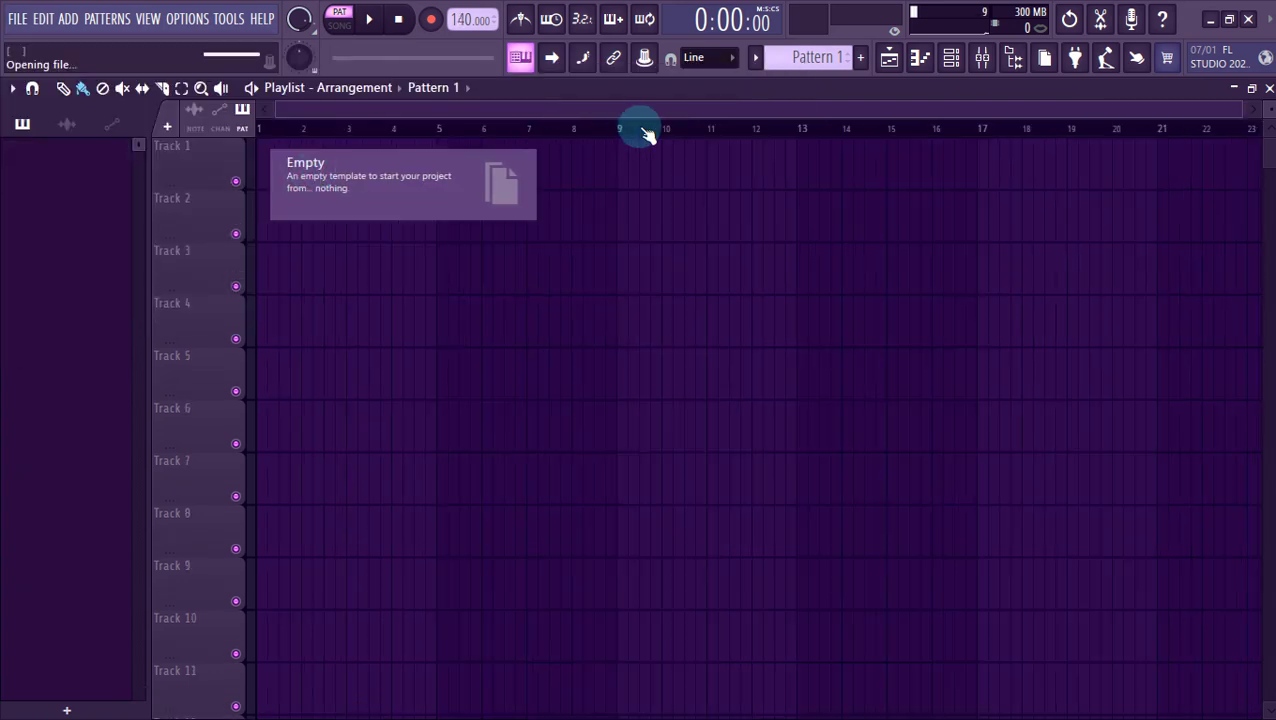
# Load Fruity Soft Clipper into slot 10 of the Master track, raise its threshold to maximum, and close the mixer.
pyautogui.click(982, 57)
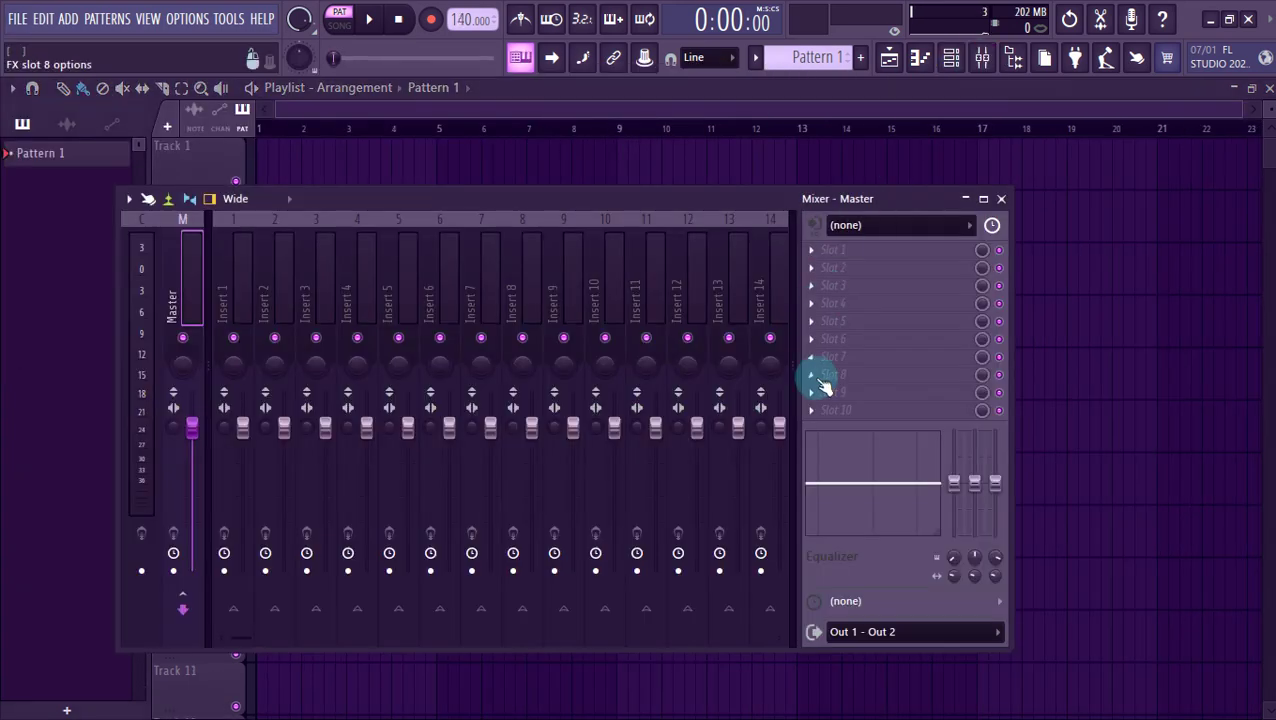
pyautogui.click(820, 418)
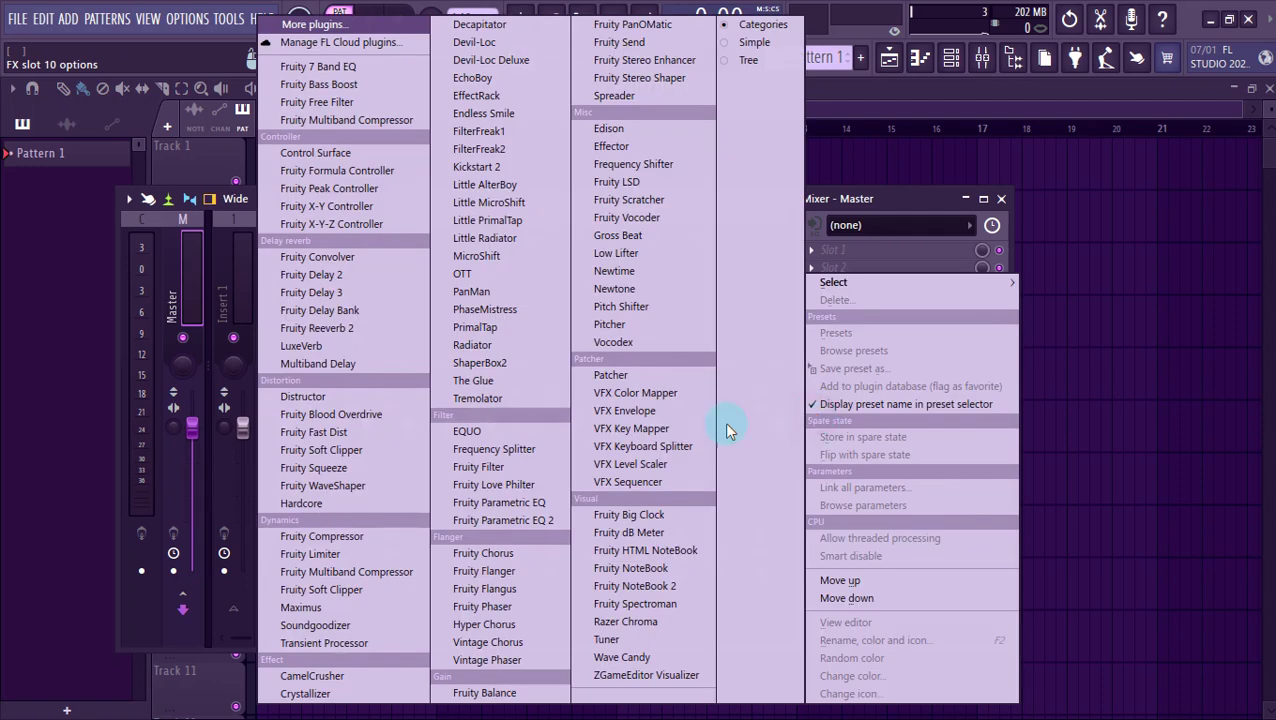
pyautogui.click(391, 451)
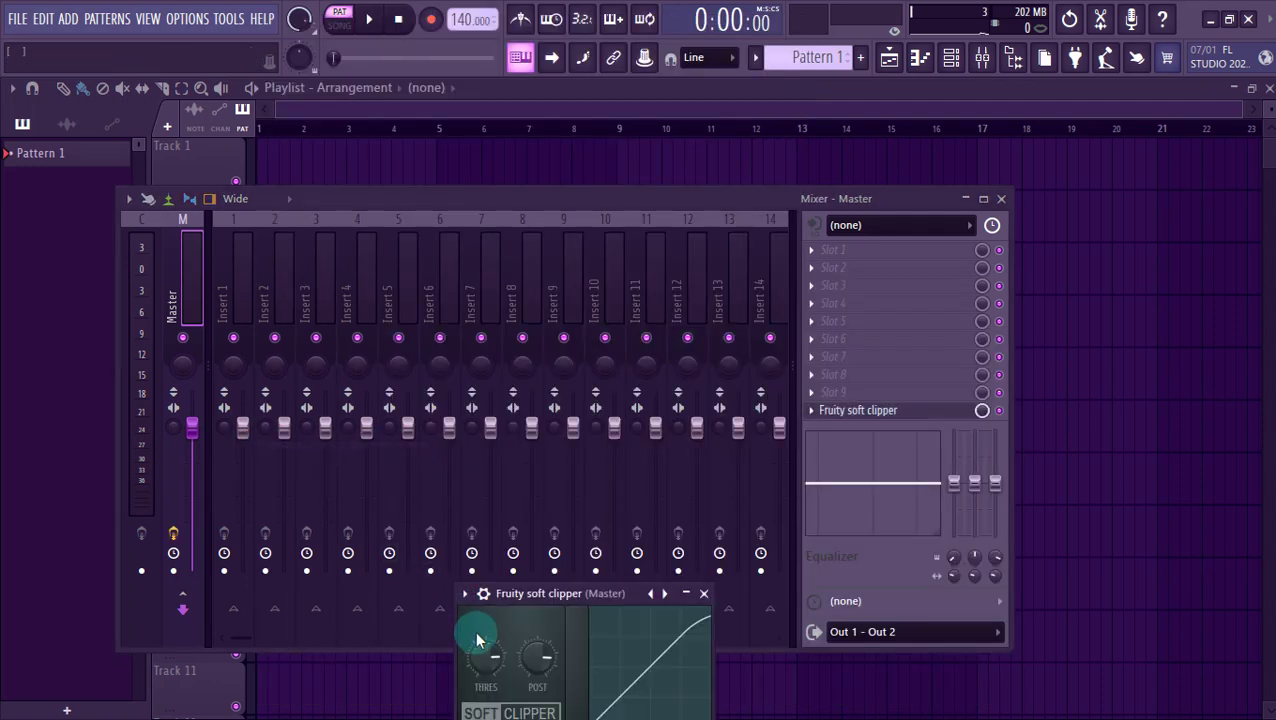
pyautogui.moveTo(486, 657); pyautogui.dragTo(486, 640)
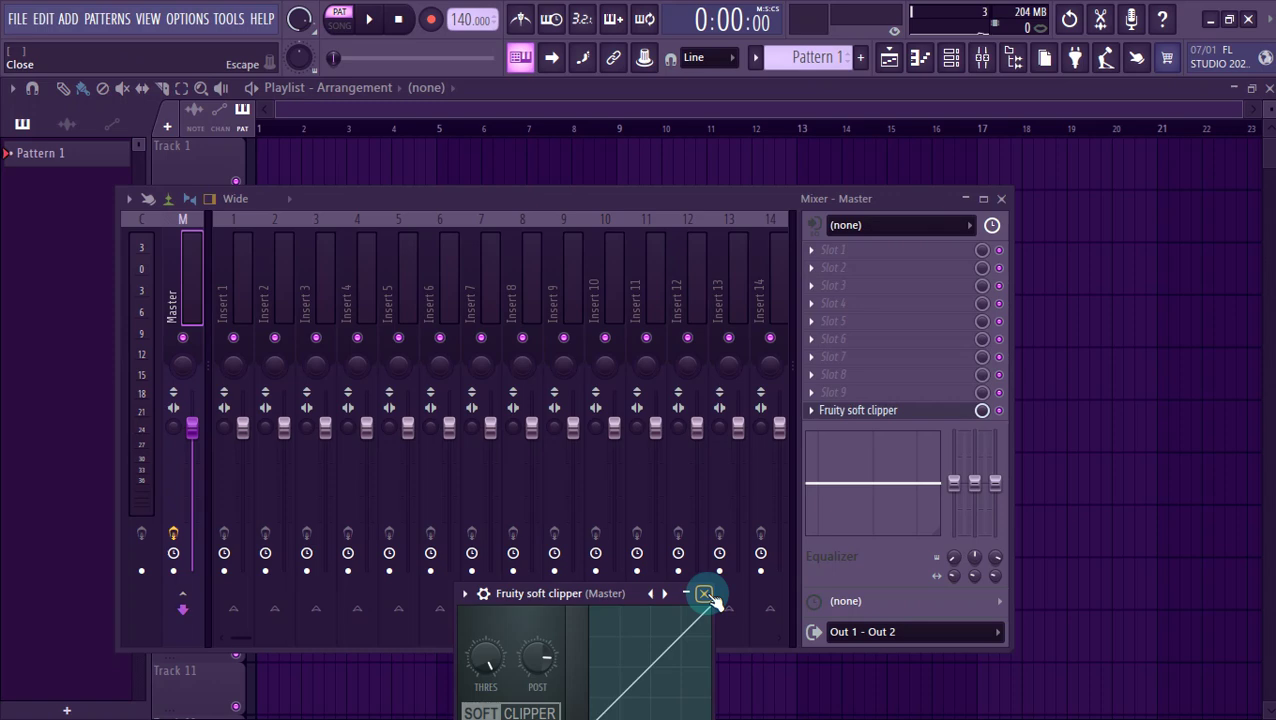
pyautogui.click(704, 594)
pyautogui.press('F9')
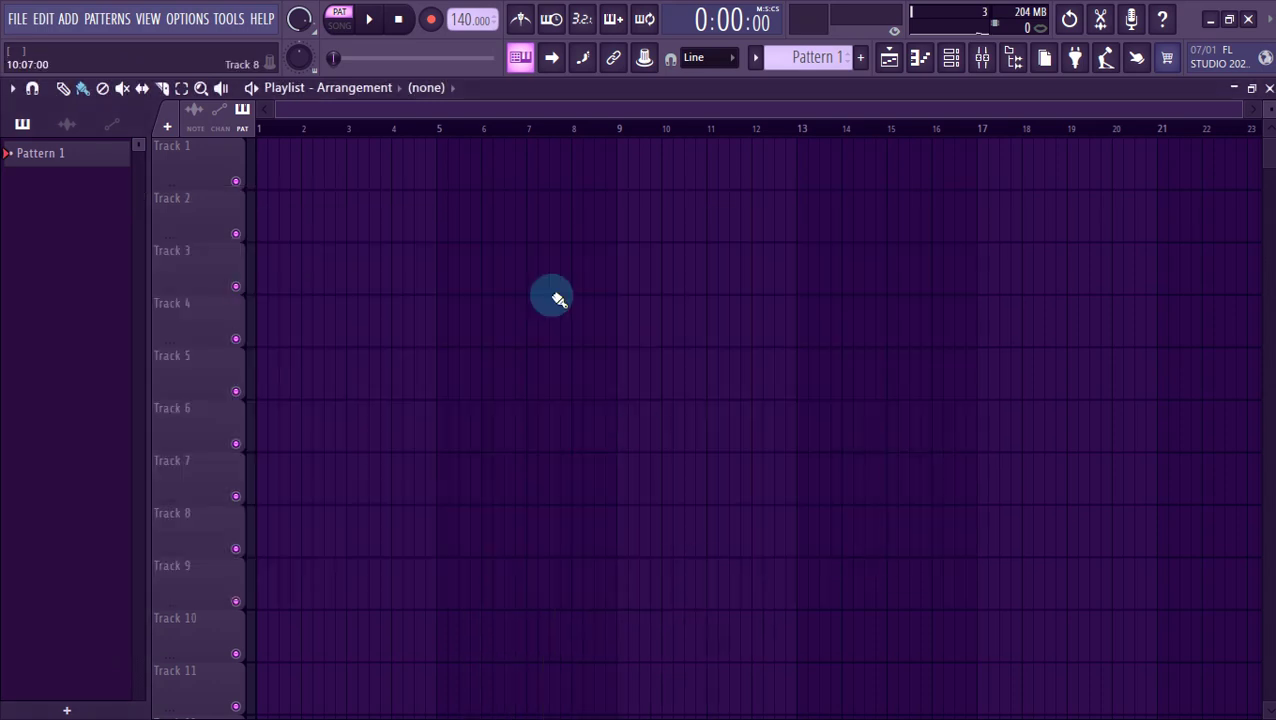
# Set the project tempo to 100 BPM and show the sample browser.
pyautogui.rightClick(458, 20)
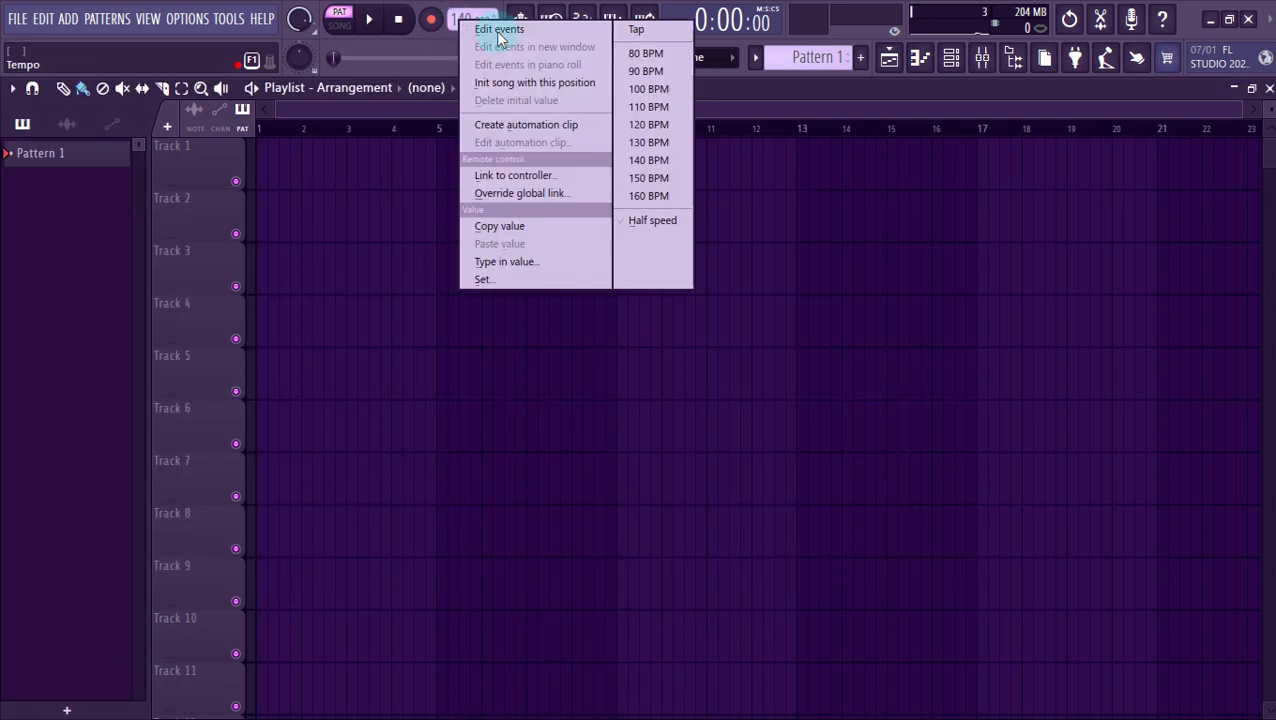
pyautogui.click(648, 90)
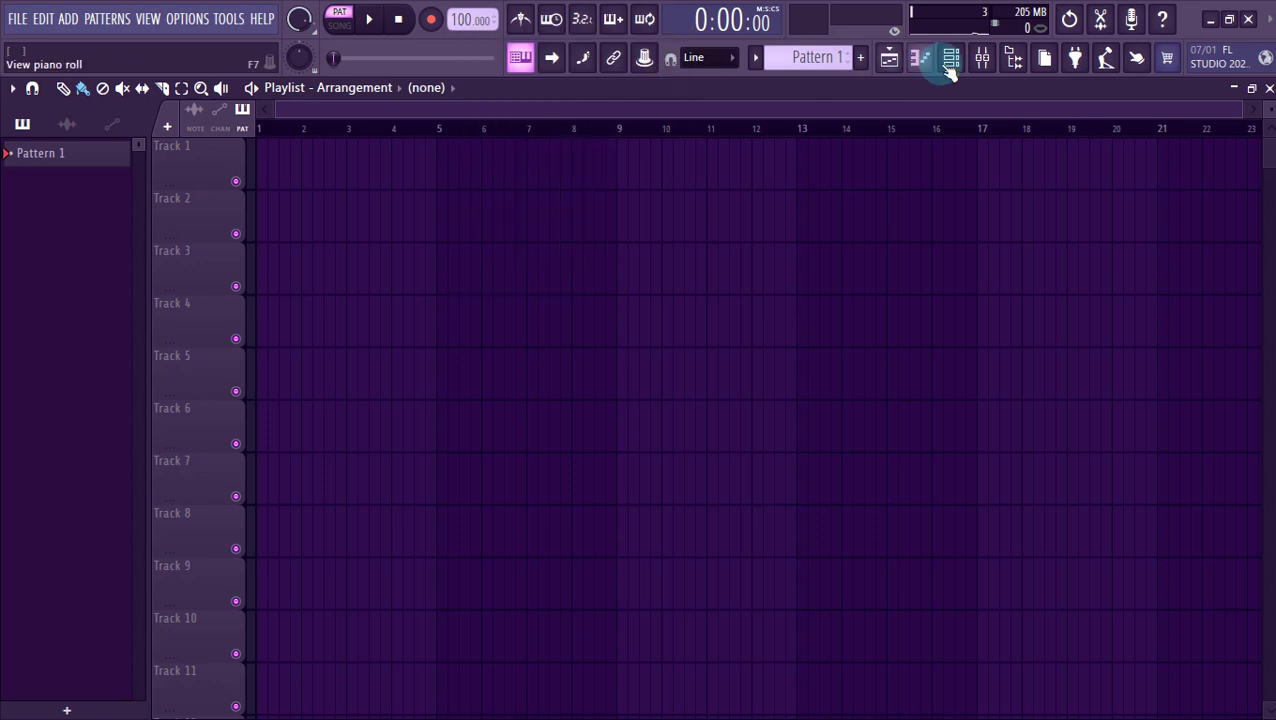
pyautogui.click(1013, 60)
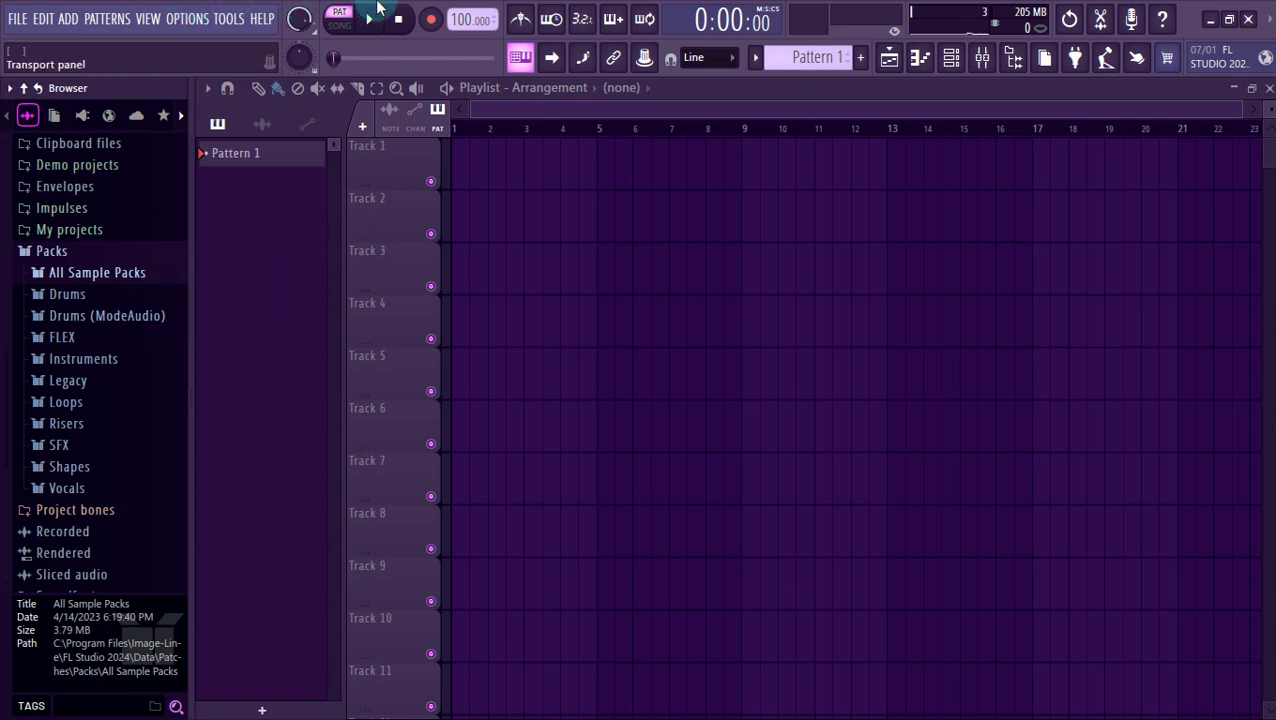
pyautogui.moveTo(620, 8)
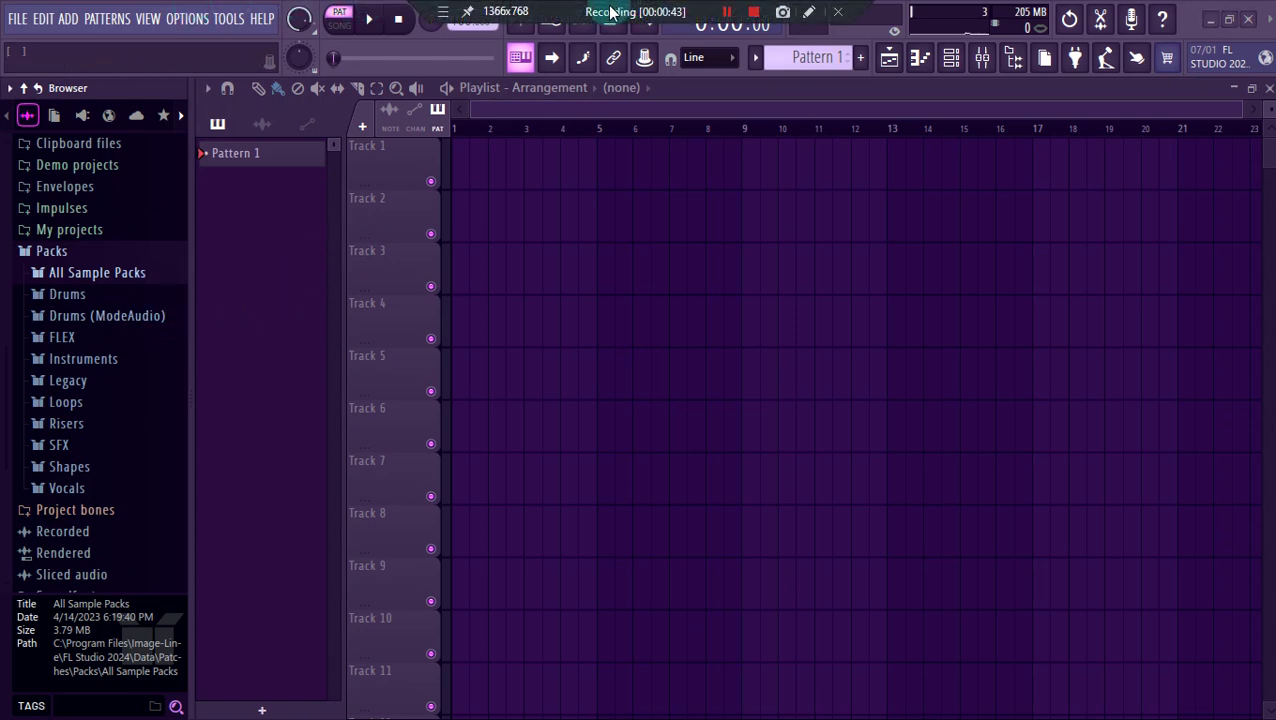
# Open the Kicks folder of REGGEATON TOOLS inside All Sample Packs.
pyautogui.click(95, 280)
pyautogui.scroll(-3, 120, 325)
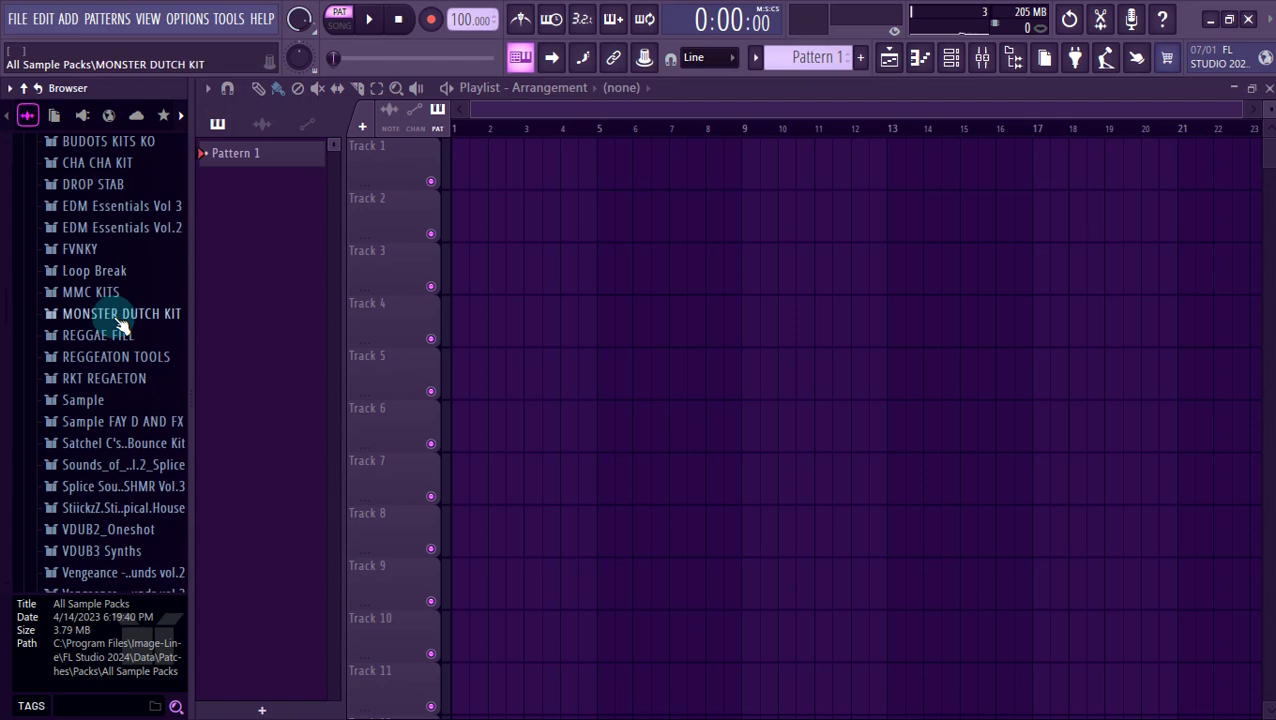
pyautogui.scroll(-1, 105, 328)
pyautogui.click(118, 347)
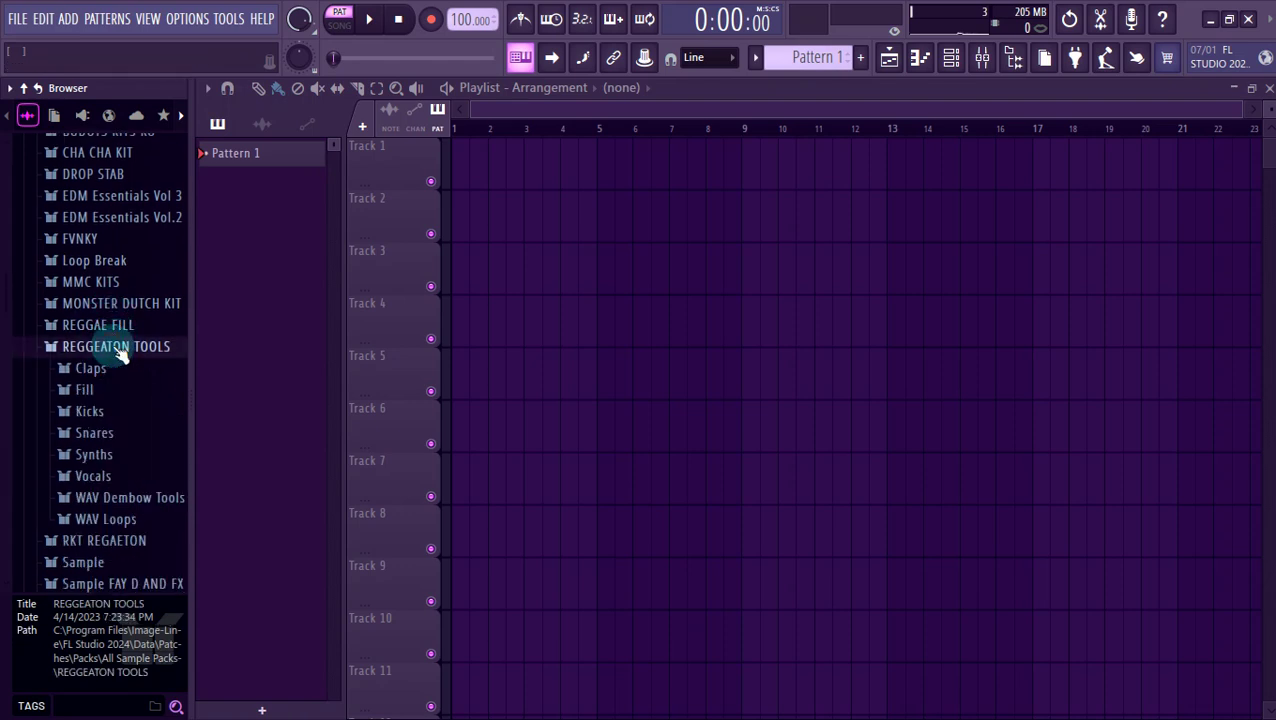
pyautogui.scroll(-4, 120, 352)
pyautogui.scroll(1, 120, 355)
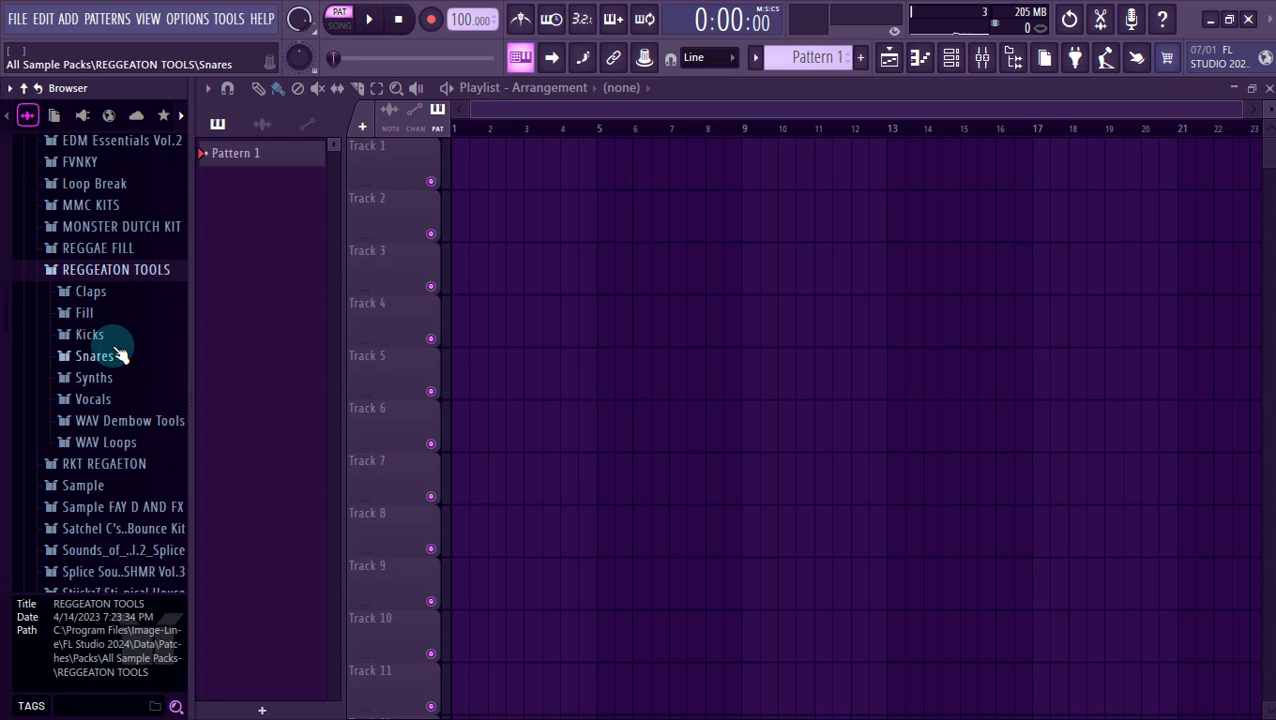
pyautogui.click(103, 338)
# Audition the samples in the Kicks folder, from Kick Reggaeton through the LAS Kick series, ending on LAS Kick 08.
pyautogui.click(90, 356)
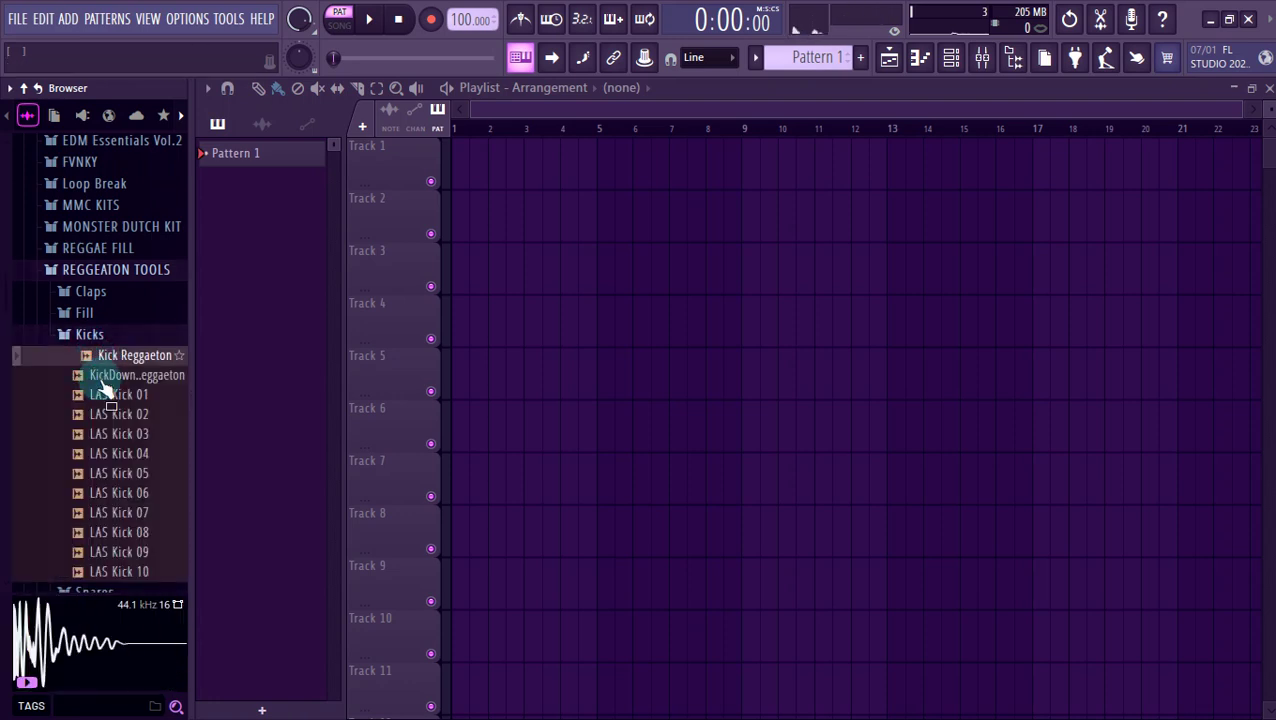
pyautogui.click(107, 395)
pyautogui.press('Down')
pyautogui.press('Down')
pyautogui.press('Down')
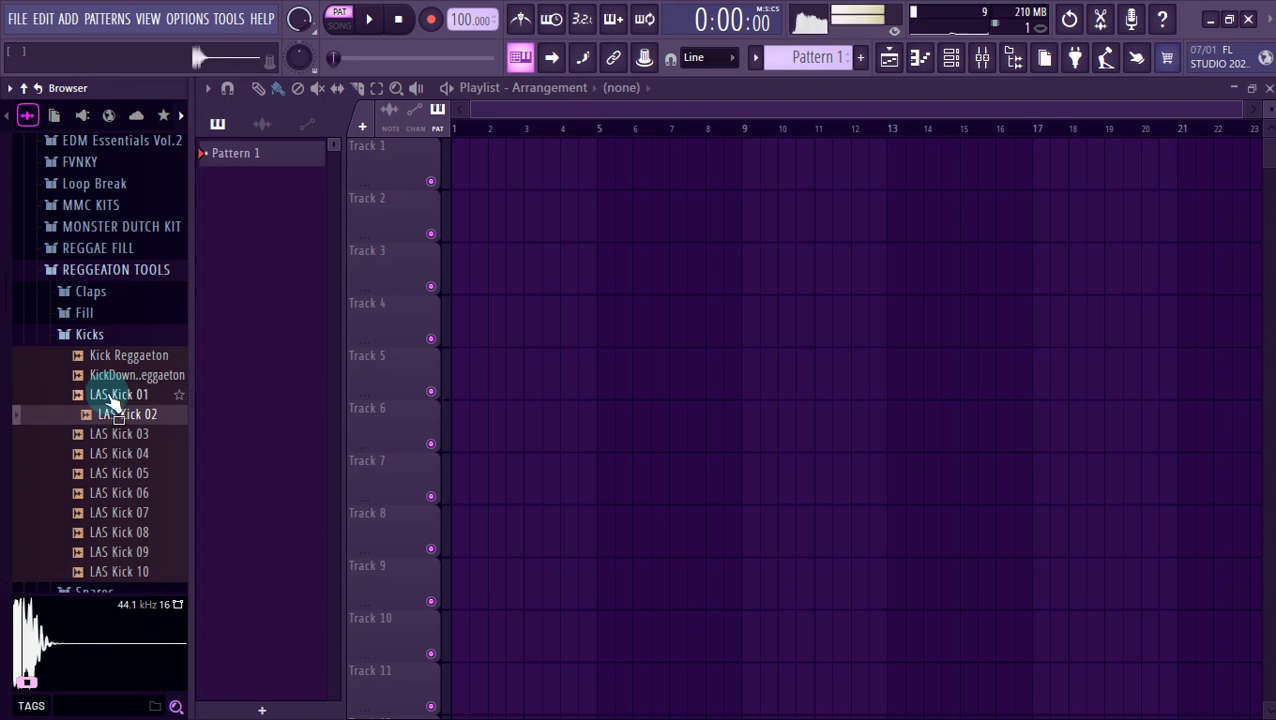
pyautogui.press('Down')
pyautogui.press('Down')
pyautogui.press('Down')
pyautogui.press('Down')
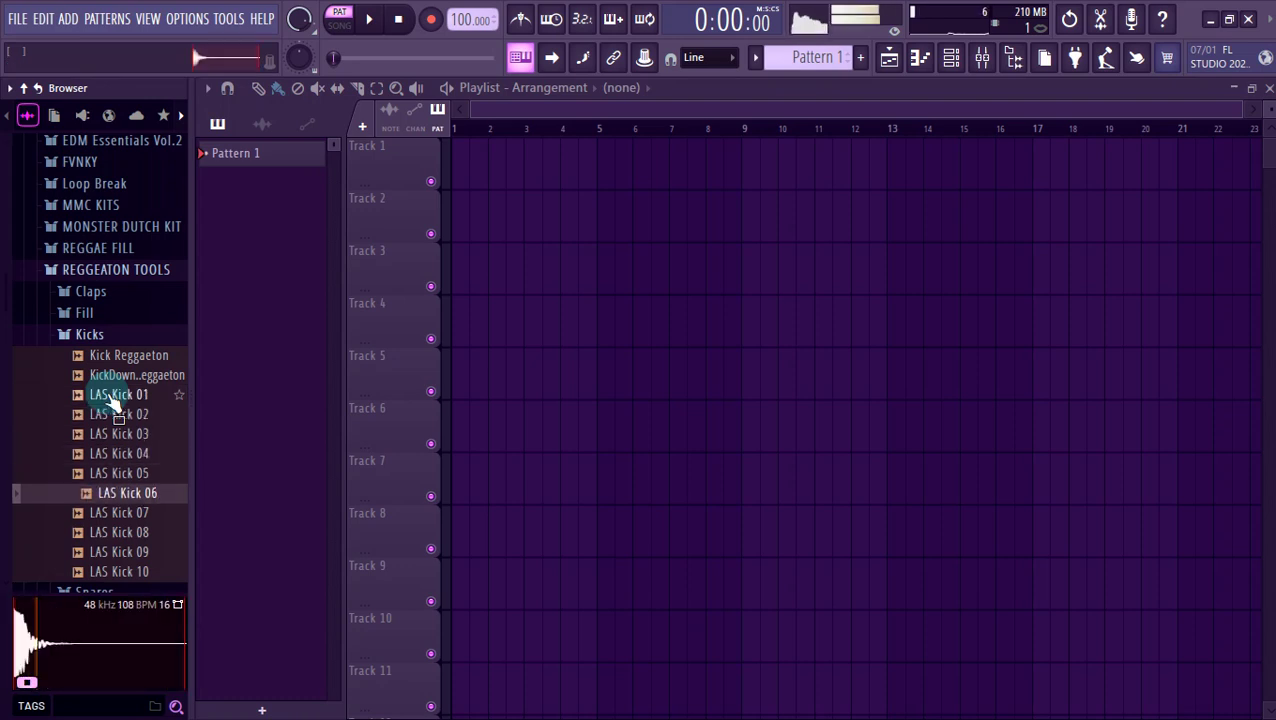
pyautogui.press('Down')
pyautogui.press('Up')
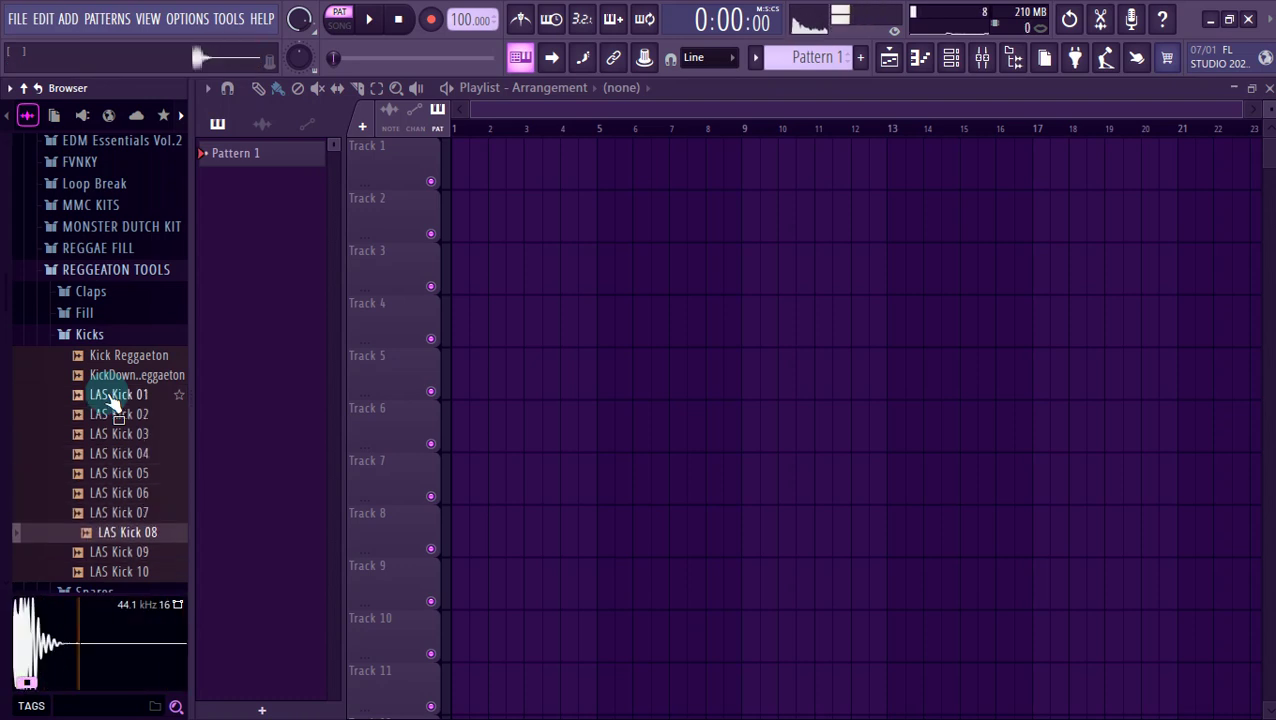
pyautogui.click(118, 535)
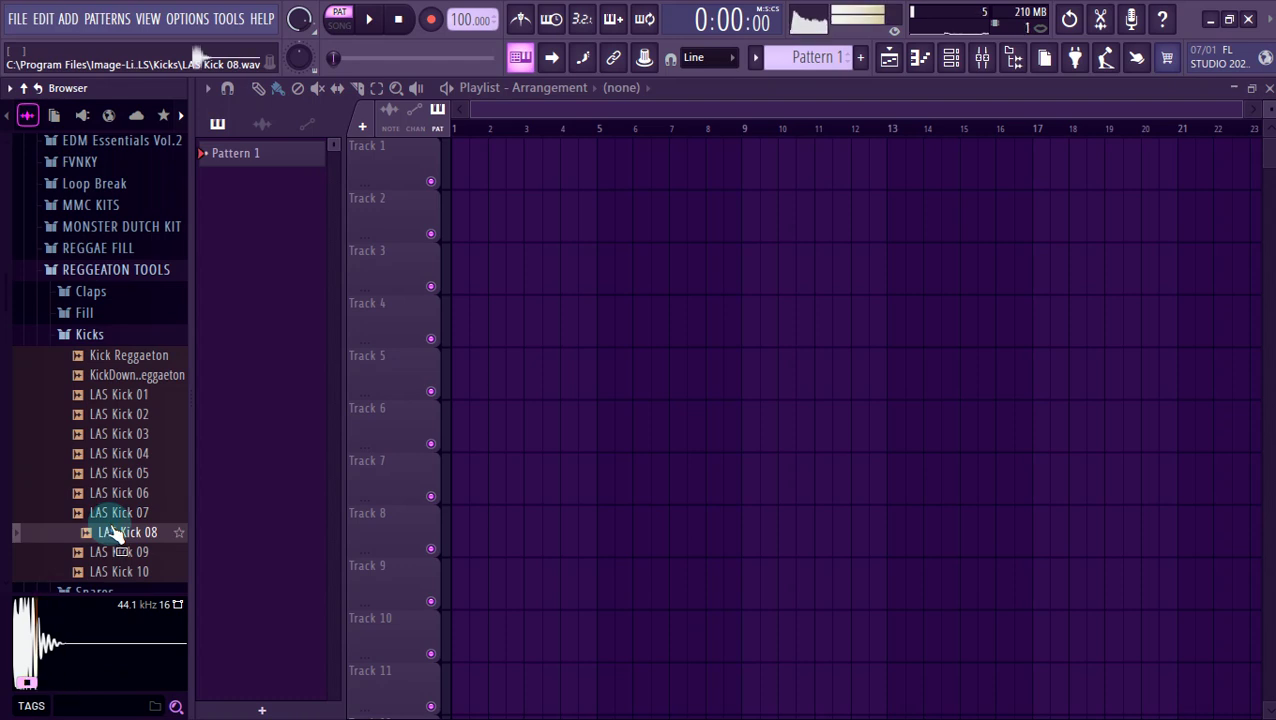
# Place LAS Kick 08 on Track 1 at bar 9 and trim the clip to one beat.
pyautogui.moveTo(118, 535); pyautogui.dragTo(745, 180)
pyautogui.scroll(3, 763, 188)
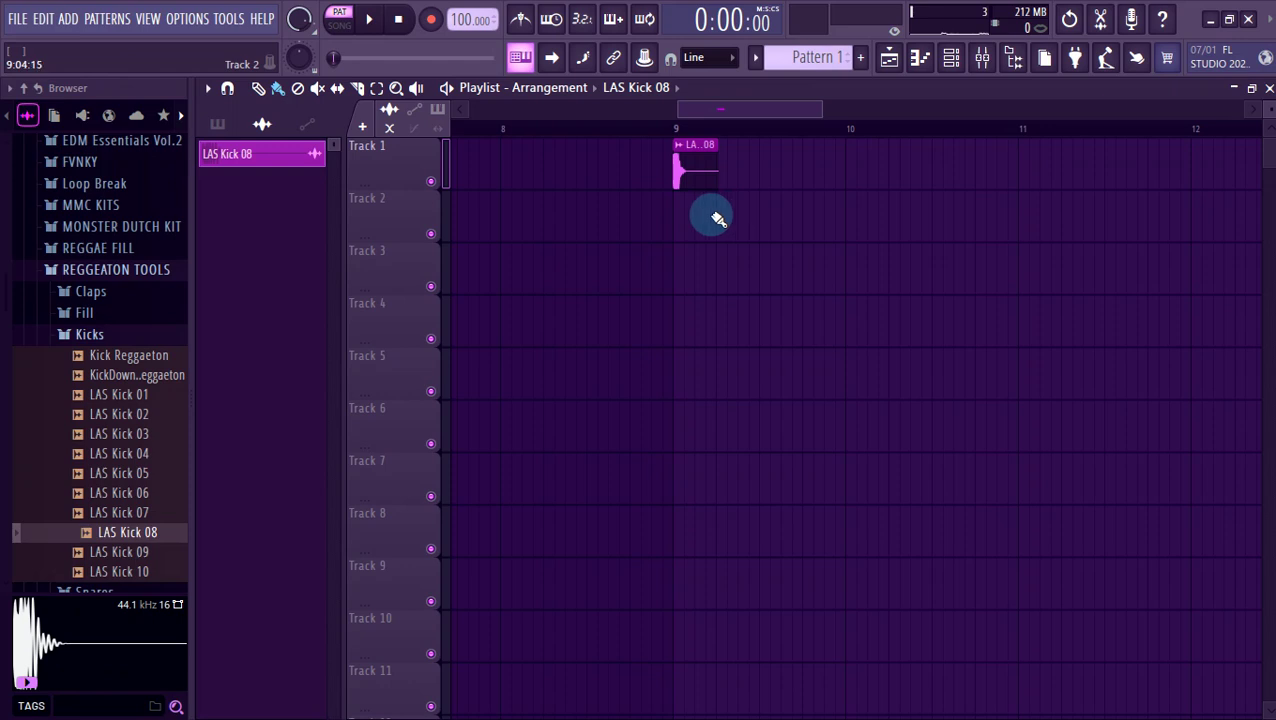
pyautogui.scroll(3, 718, 218)
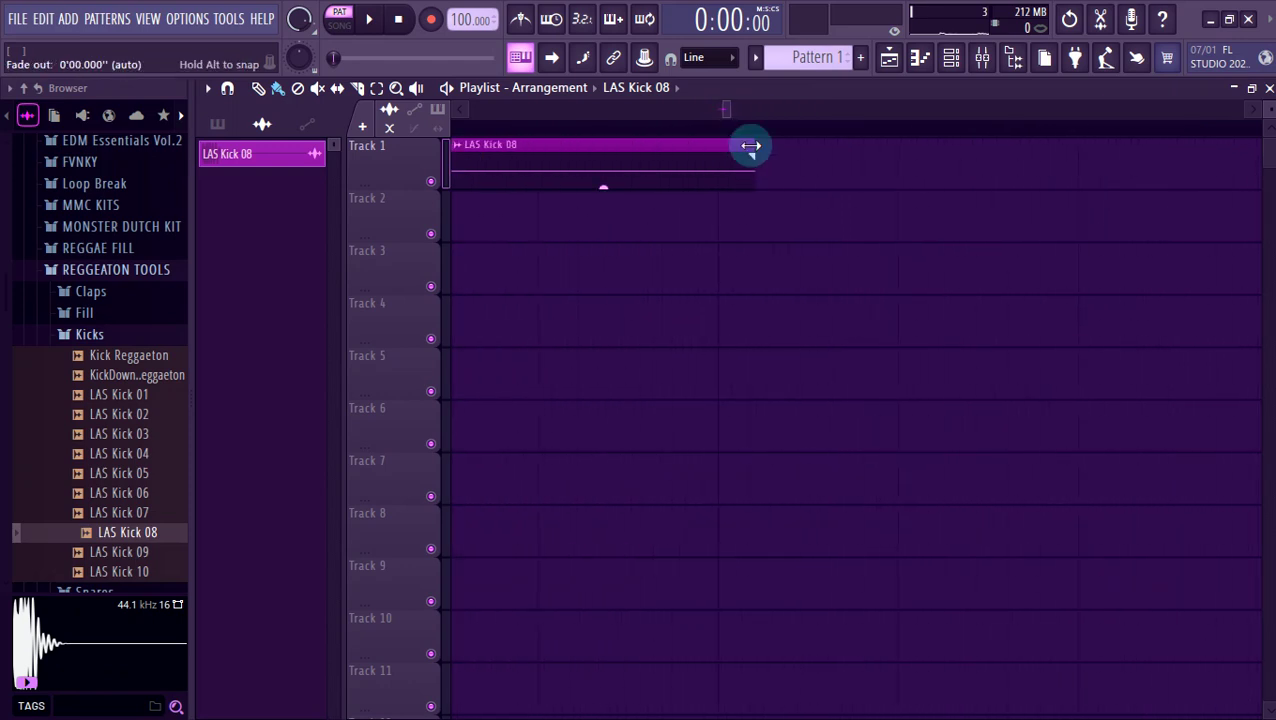
pyautogui.moveTo(747, 138); pyautogui.dragTo(724, 138)
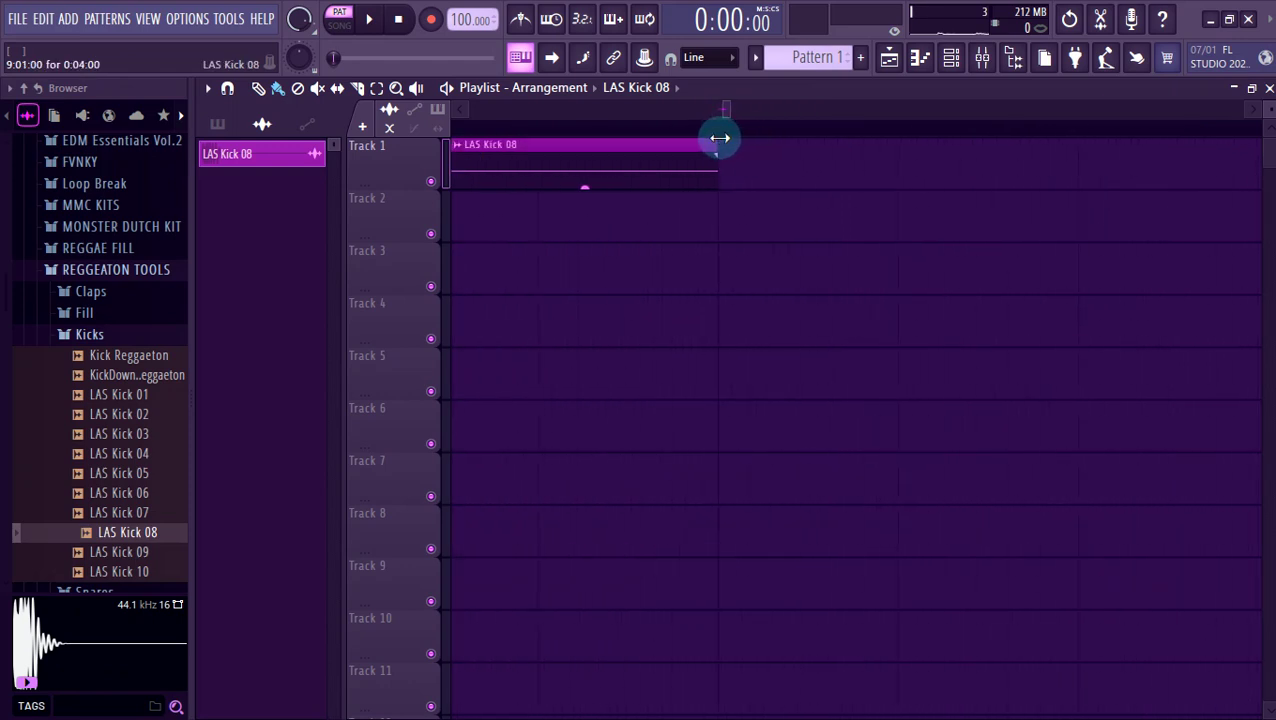
pyautogui.scroll(-2, 783, 211)
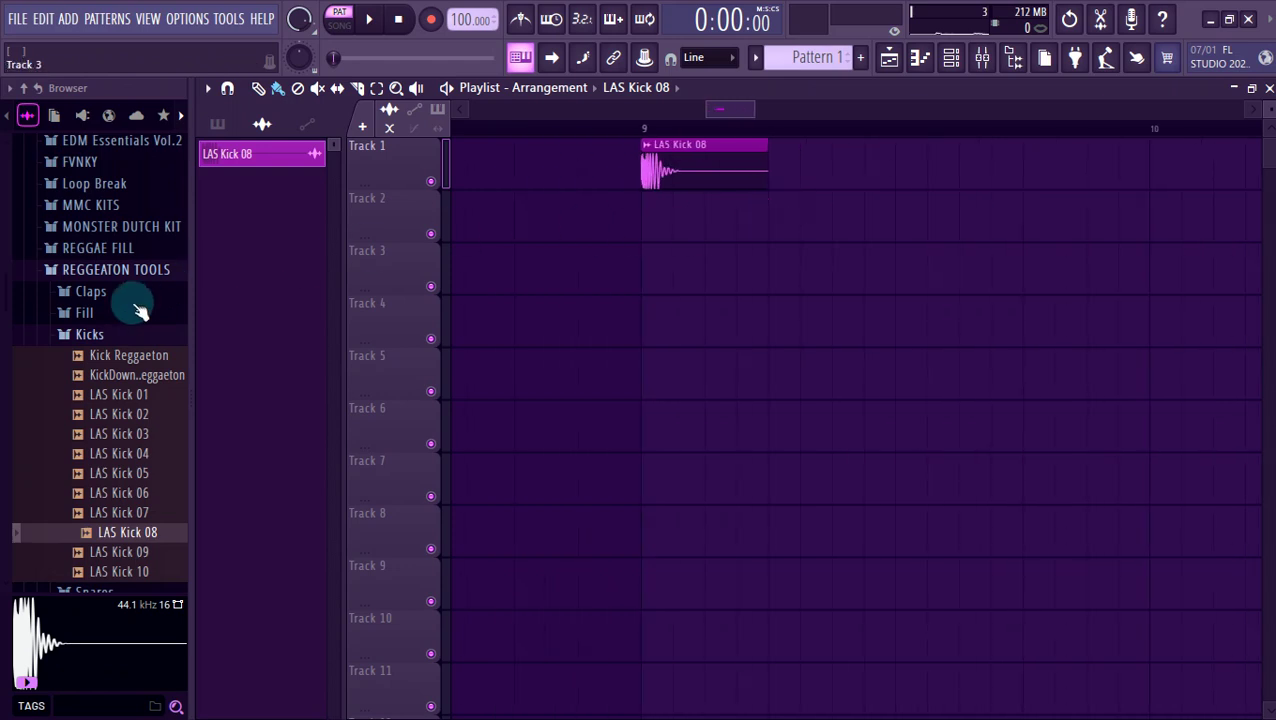
# Collapse the Kicks folder, open WAV Dembow Tools, and audition LAS Perc 07.
pyautogui.click(118, 337)
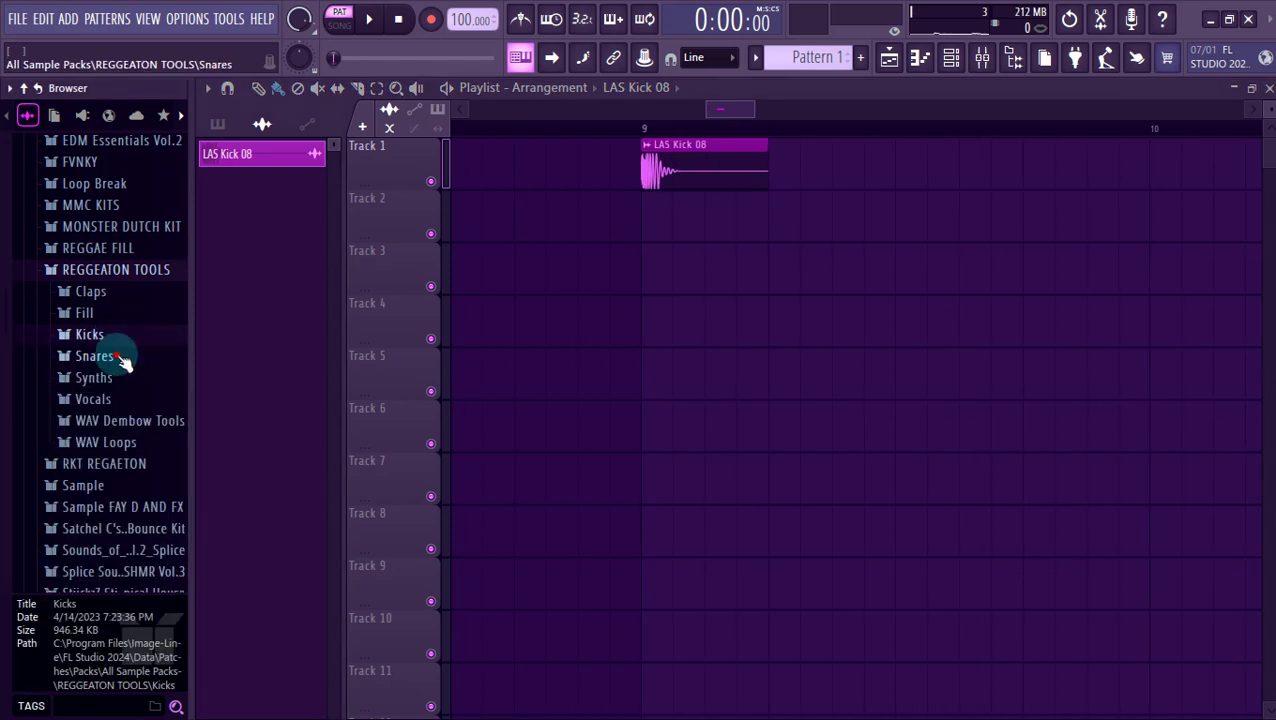
pyautogui.click(118, 358)
pyautogui.click(108, 362)
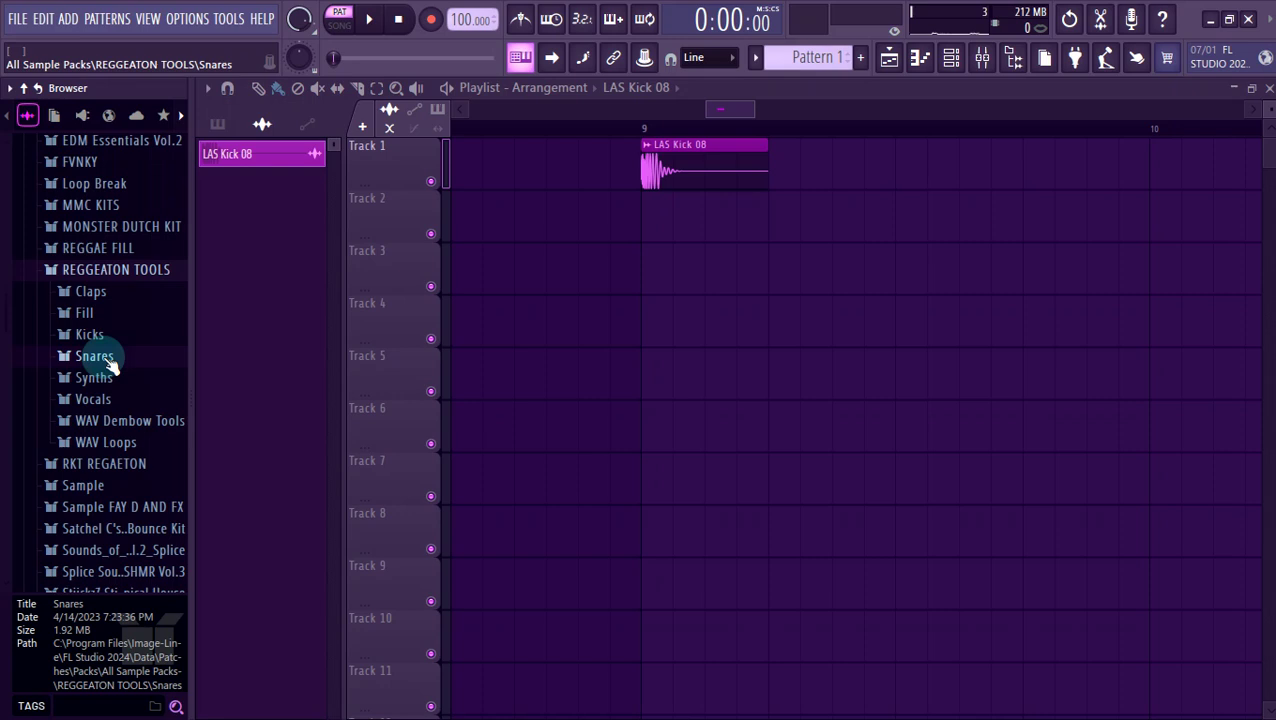
pyautogui.click(140, 421)
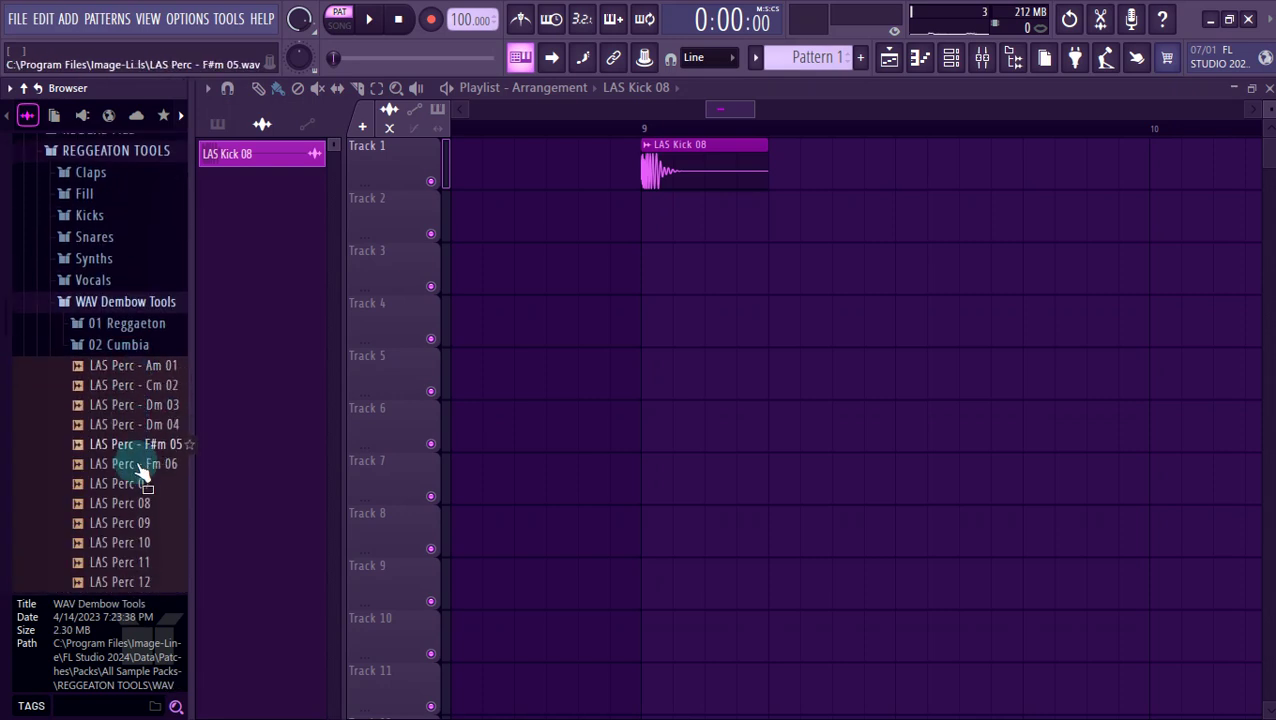
pyautogui.moveTo(140, 484); pyautogui.dragTo(145, 497)
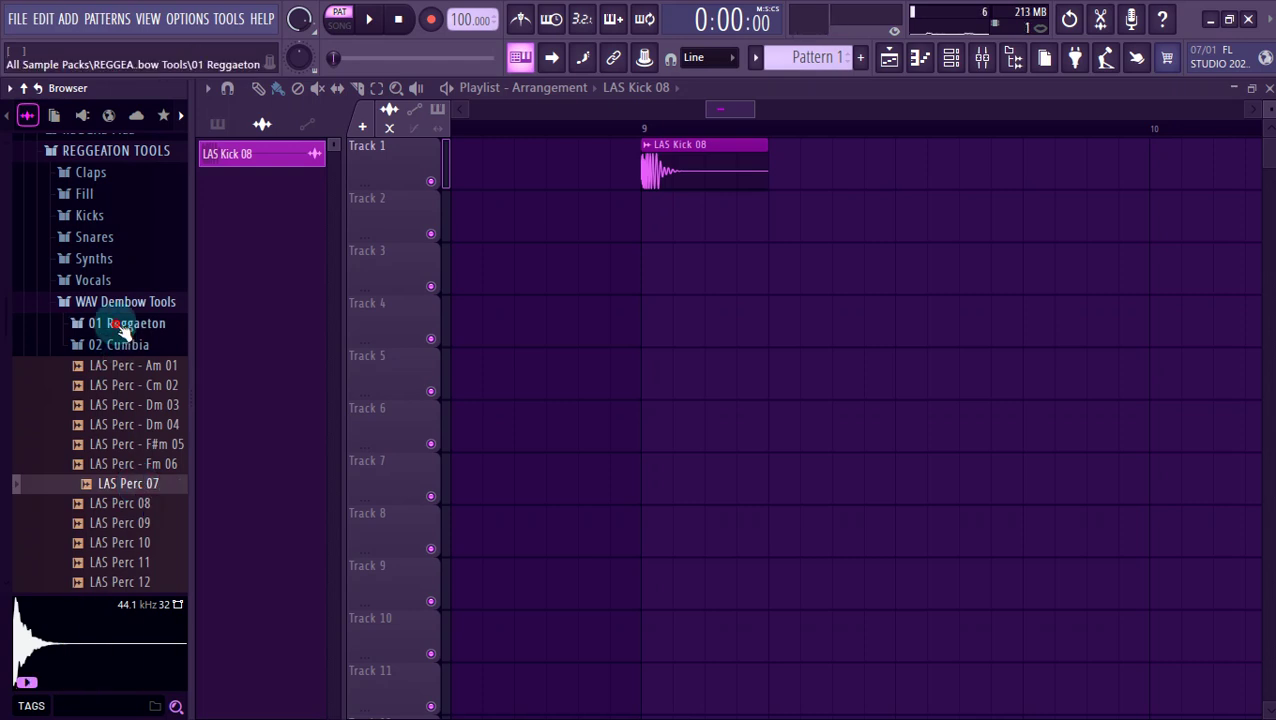
# Place LAS Snare 05 from the 01 Reggaeton folder on Track 2 at 9:04:00 and trim it to the kick clip's end.
pyautogui.click(105, 325)
pyautogui.moveTo(116, 330); pyautogui.dragTo(744, 222)
pyautogui.press('Down')
pyautogui.press('Down')
pyautogui.press('Down')
pyautogui.press('Up')
pyautogui.scroll(3, 764, 241)
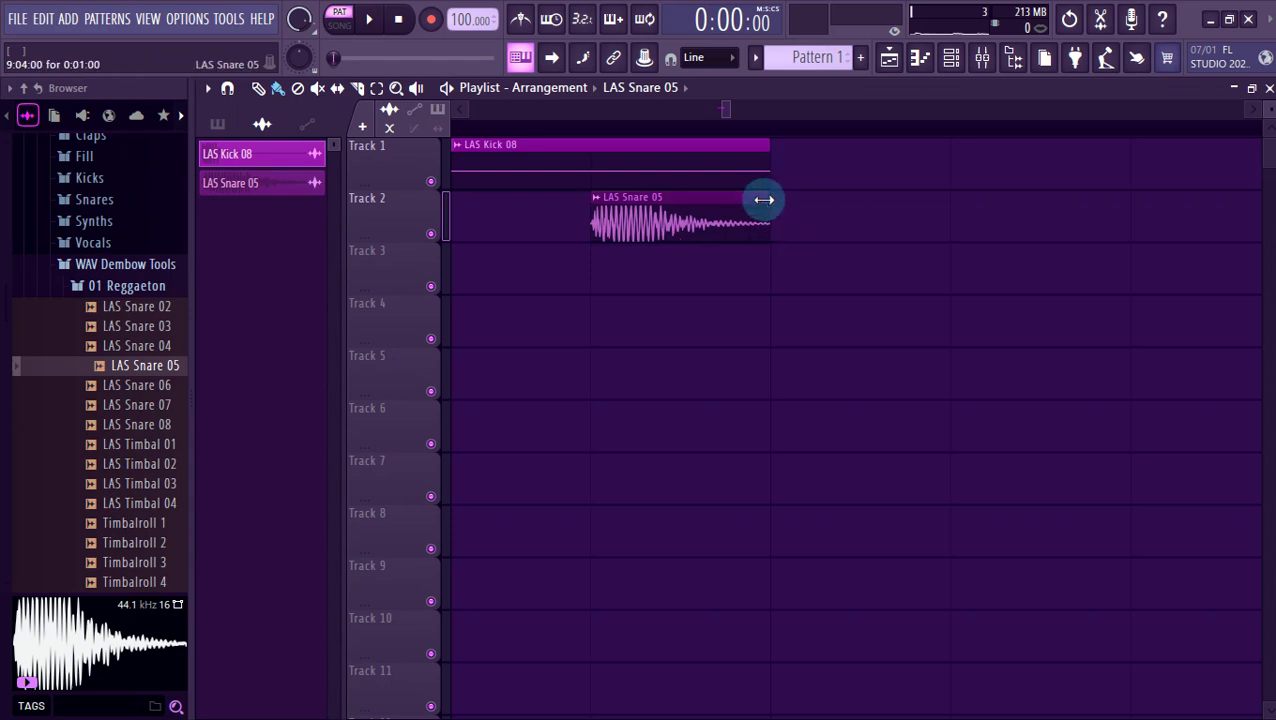
# Solo Track 1 and duplicate the LAS Kick 08 clip three times to fill bar 9.
pyautogui.scroll(-3, 792, 285)
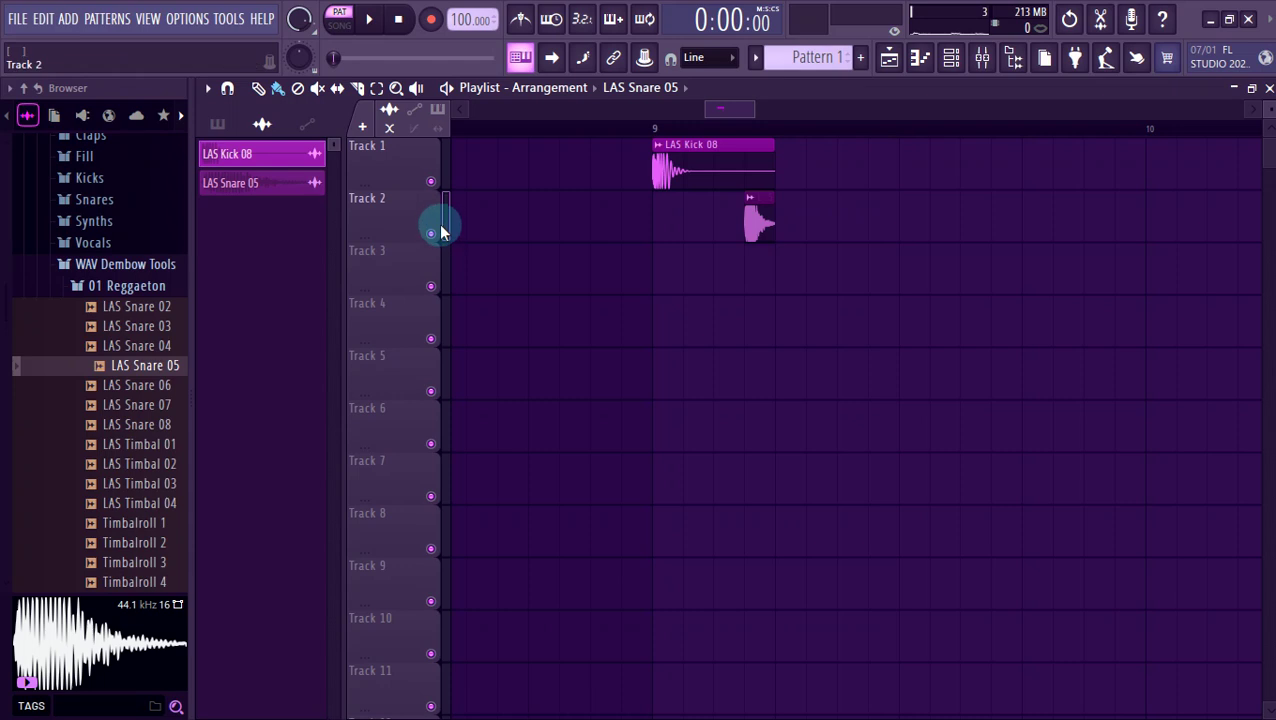
pyautogui.rightClick(431, 182)
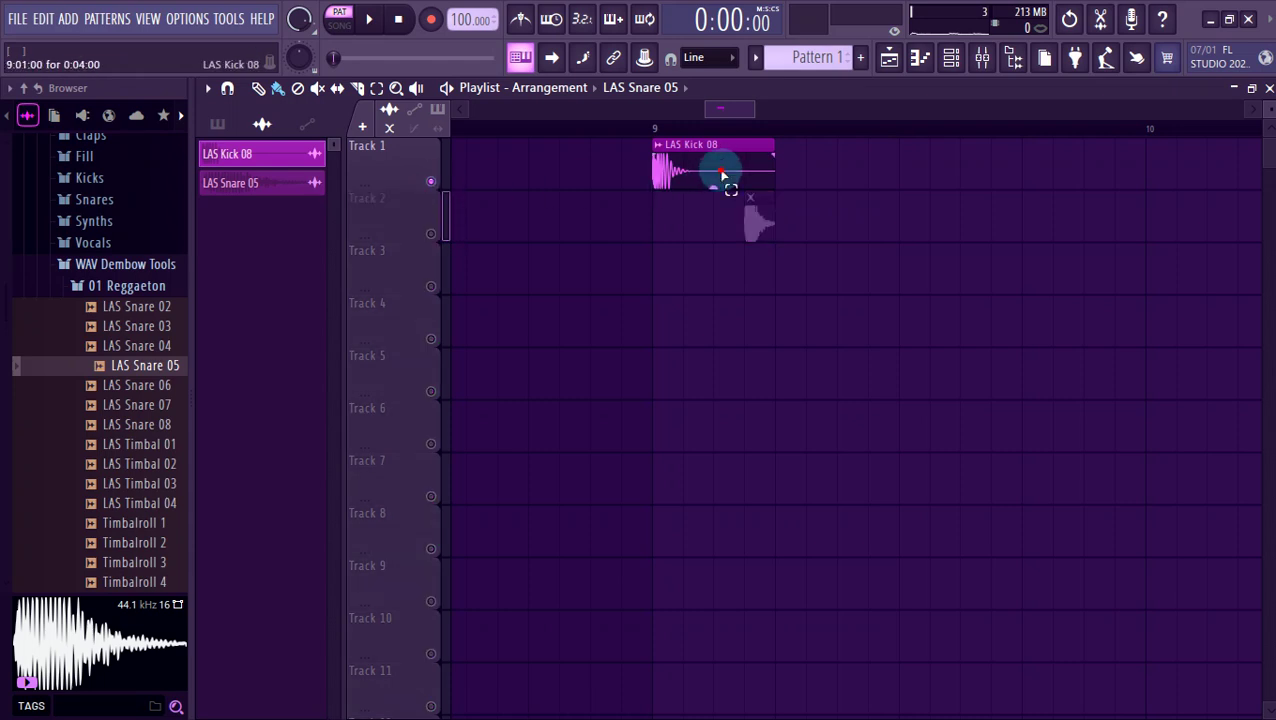
pyautogui.hotkey('ctrl', 'b')
pyautogui.hotkey('ctrl', 'b')
pyautogui.hotkey('ctrl', 'b')
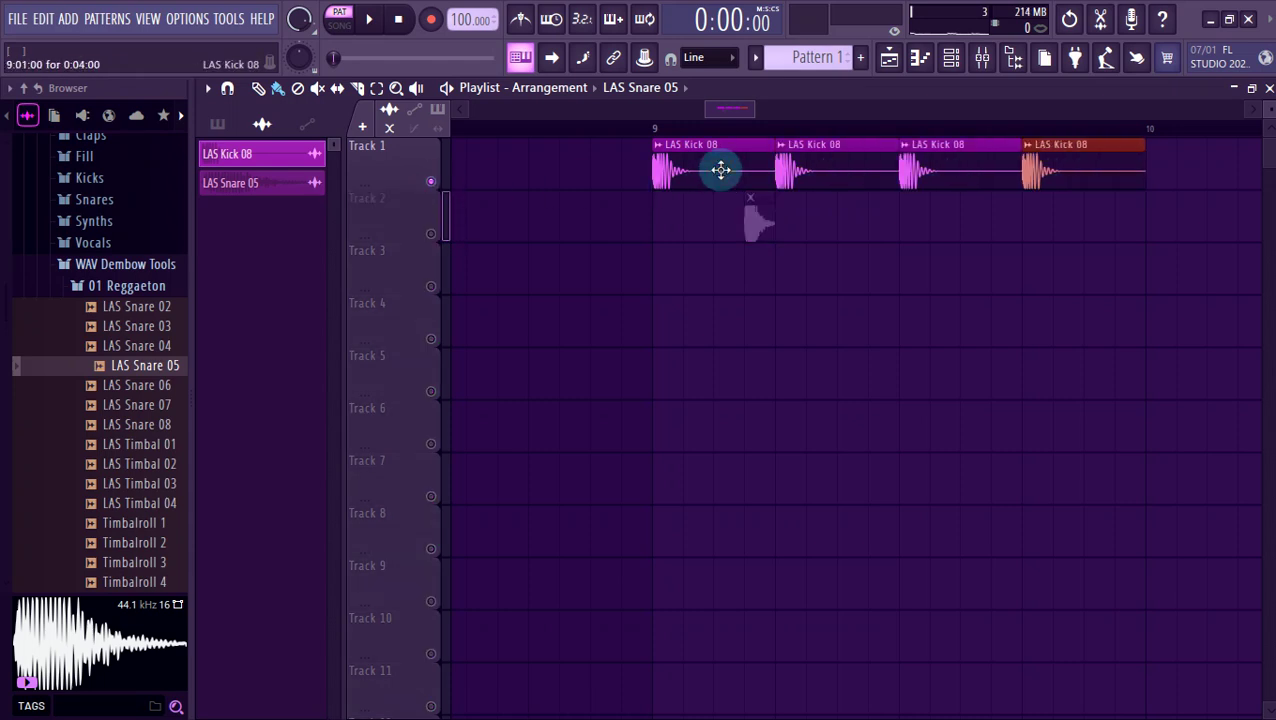
pyautogui.scroll(-2, 778, 350)
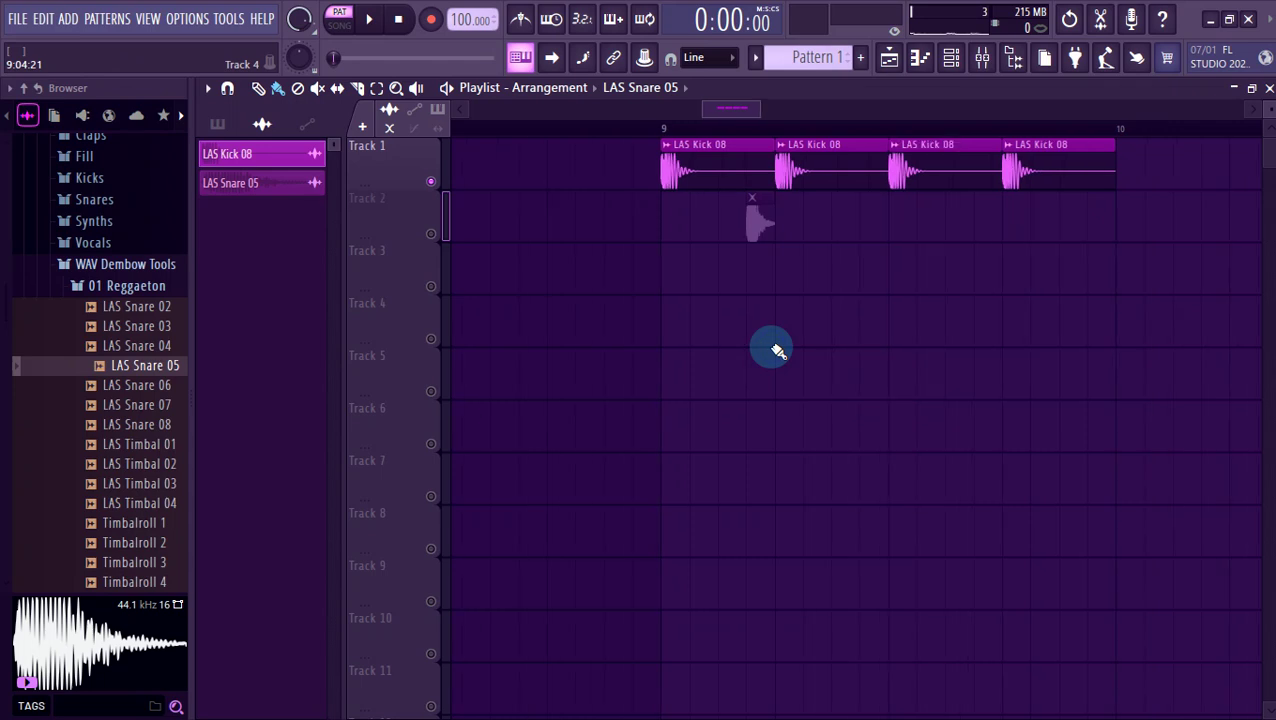
# Unsolo Track 1 and copy the LAS Snare 05 clip on Track 2 to 9:07, 9:12 and 9:15.
pyautogui.rightClick(431, 182)
pyautogui.click(770, 220)
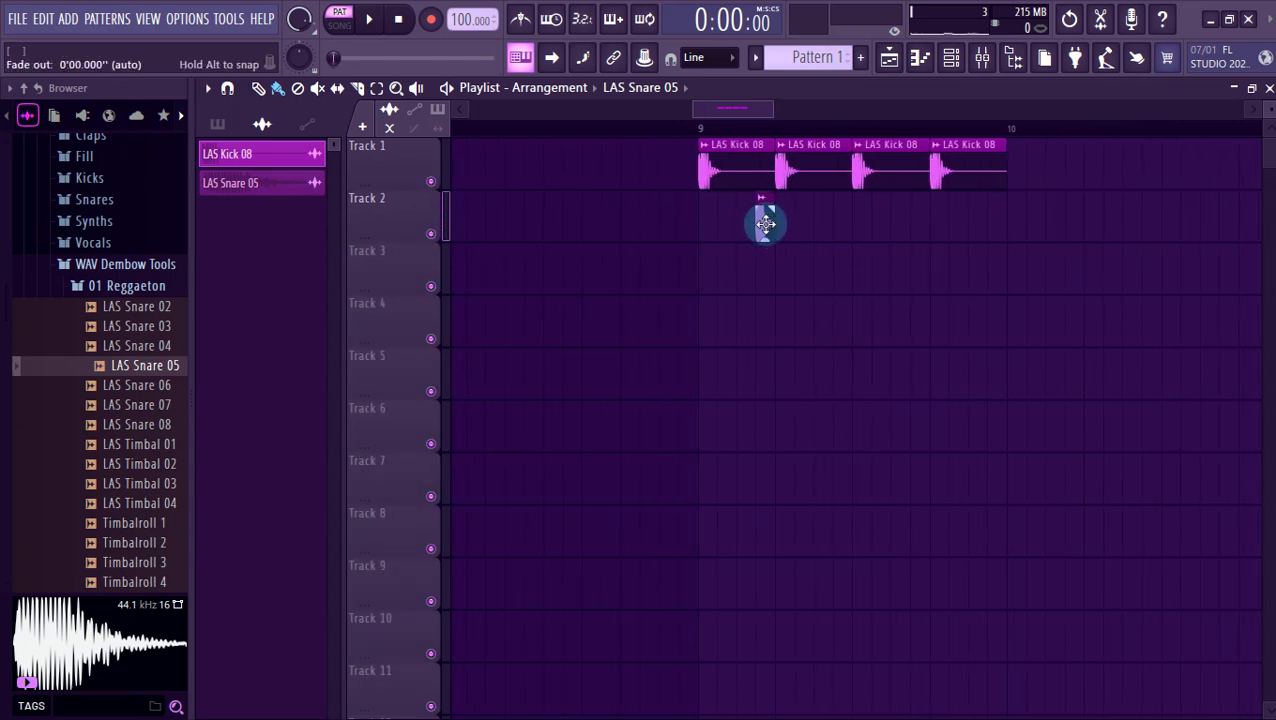
pyautogui.click(848, 230)
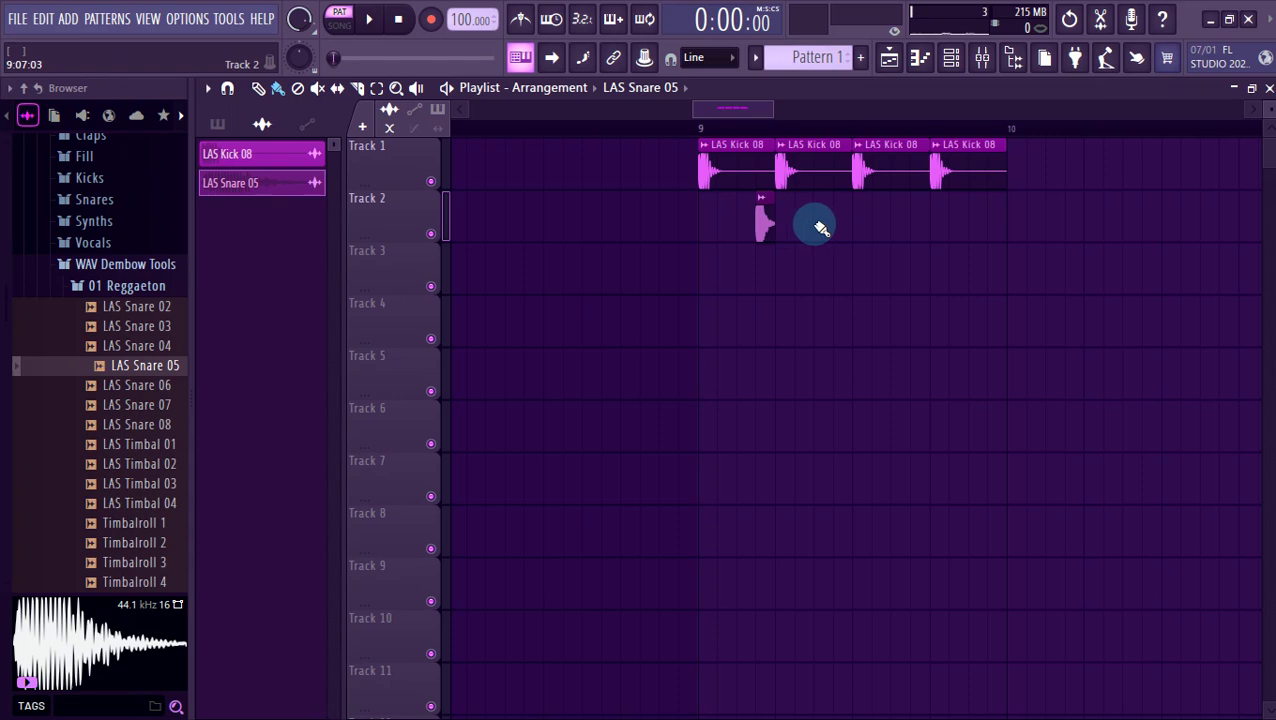
pyautogui.moveTo(874, 219); pyautogui.dragTo(925, 224)
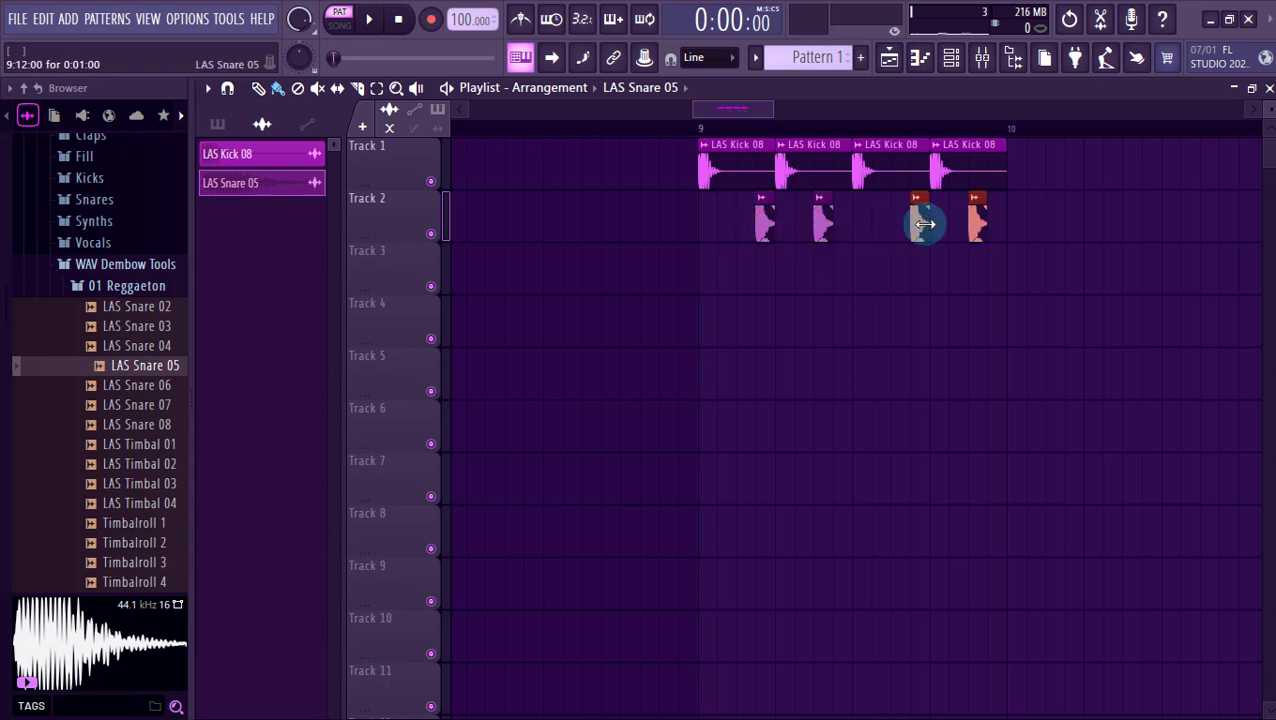
# Duplicate the bar 9 kick and snare clips so that the beat fills bars 9 to 12.
pyautogui.scroll(-3, 1111, 270)
pyautogui.hscroll(4, 991, 222)
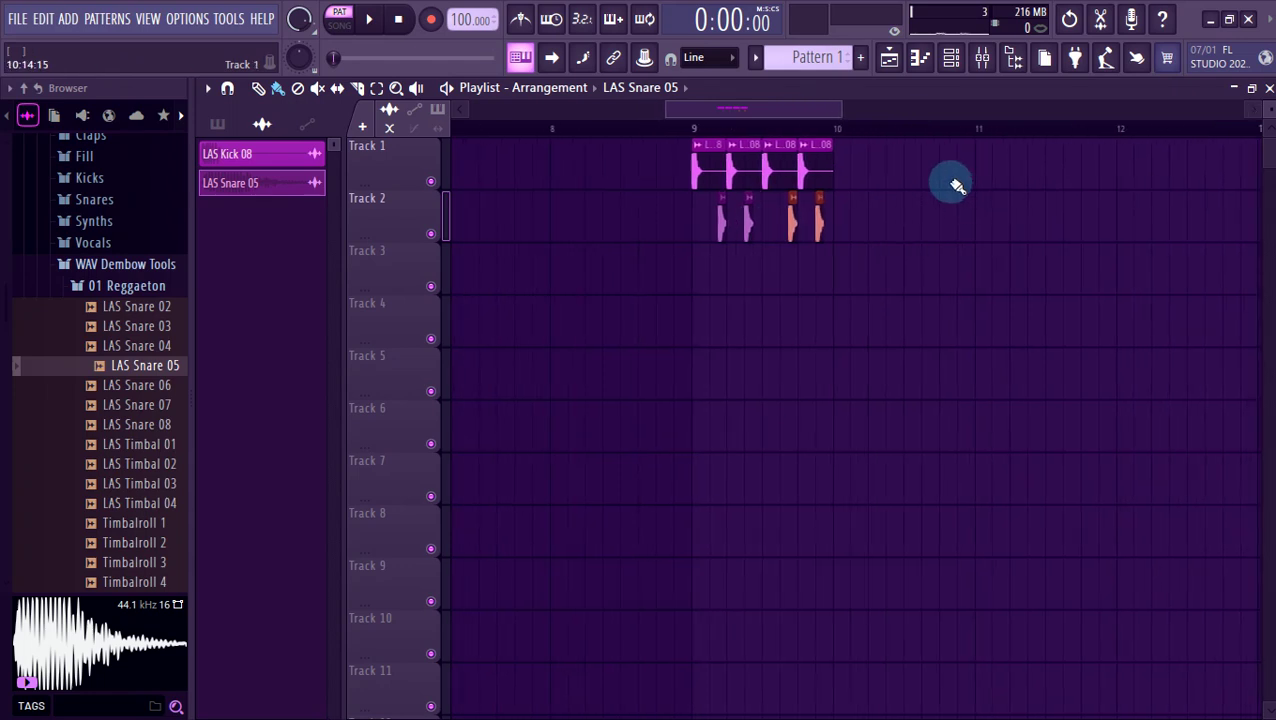
pyautogui.moveTo(957, 186); pyautogui.dragTo(650, 230)
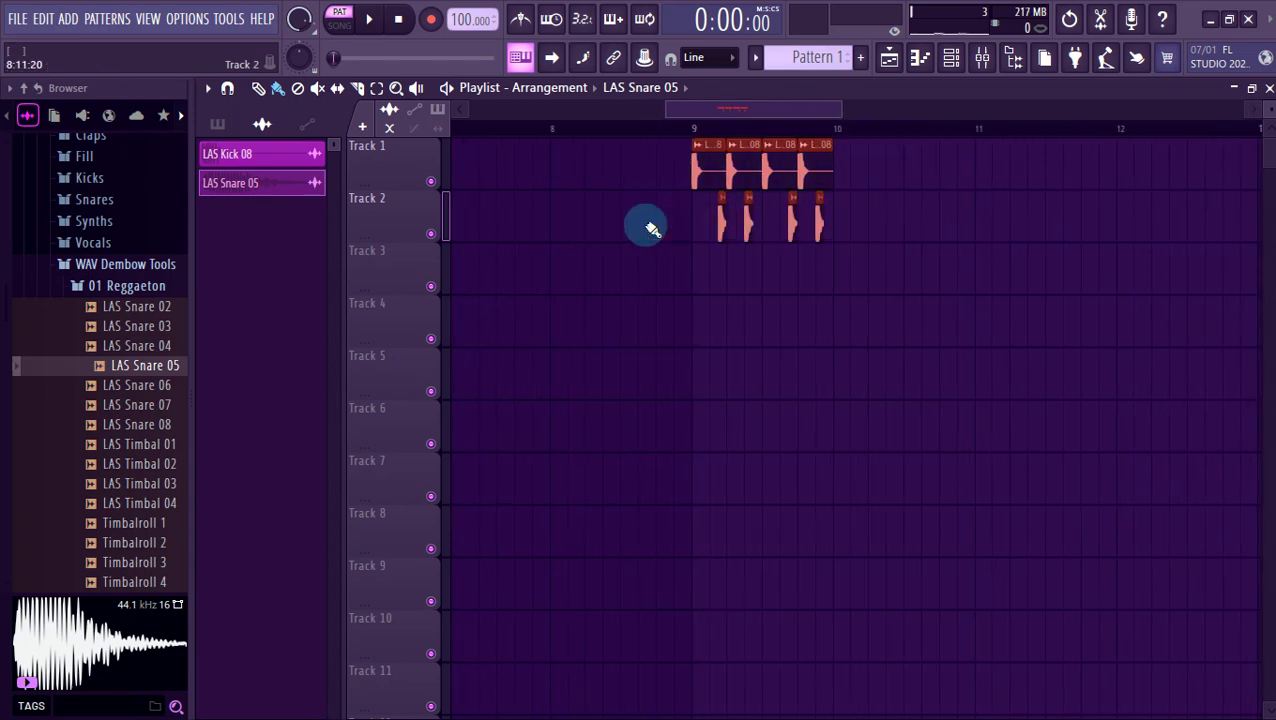
pyautogui.hotkey('ctrl', 'b')
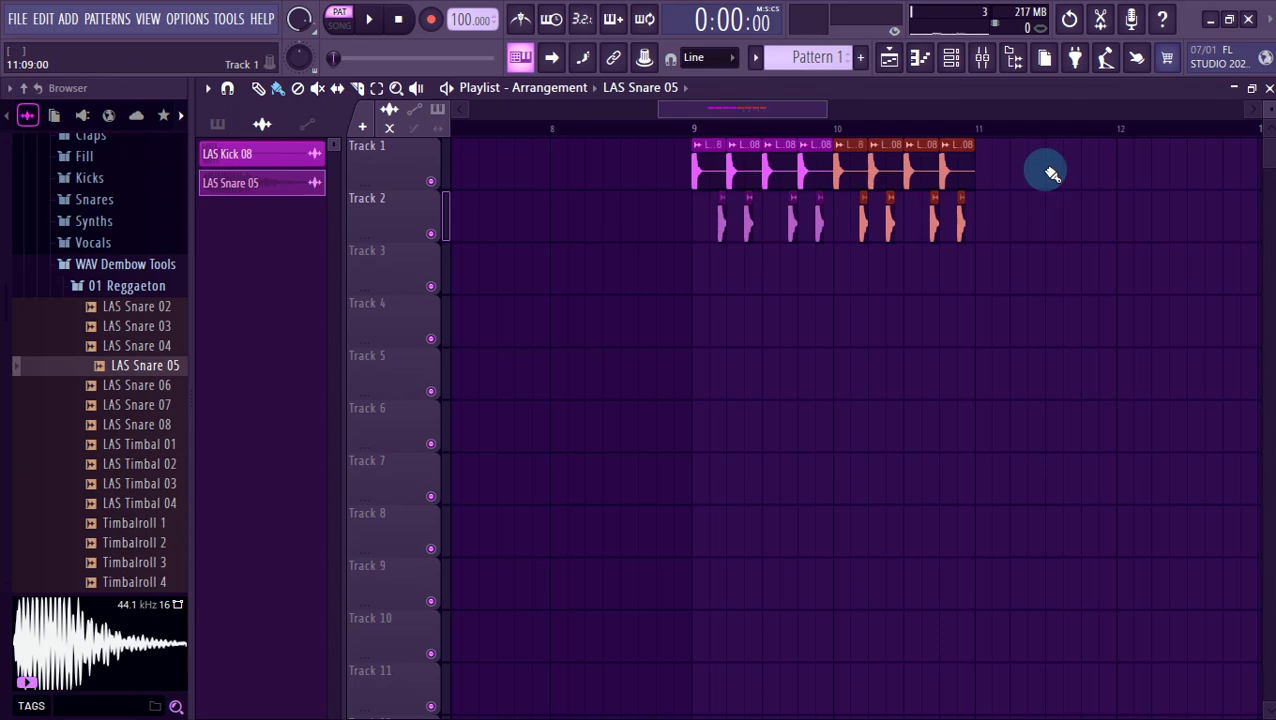
pyautogui.moveTo(1044, 140); pyautogui.dragTo(490, 273)
pyautogui.hotkey('ctrl', 'b')
pyautogui.scroll(-5, 746, 382)
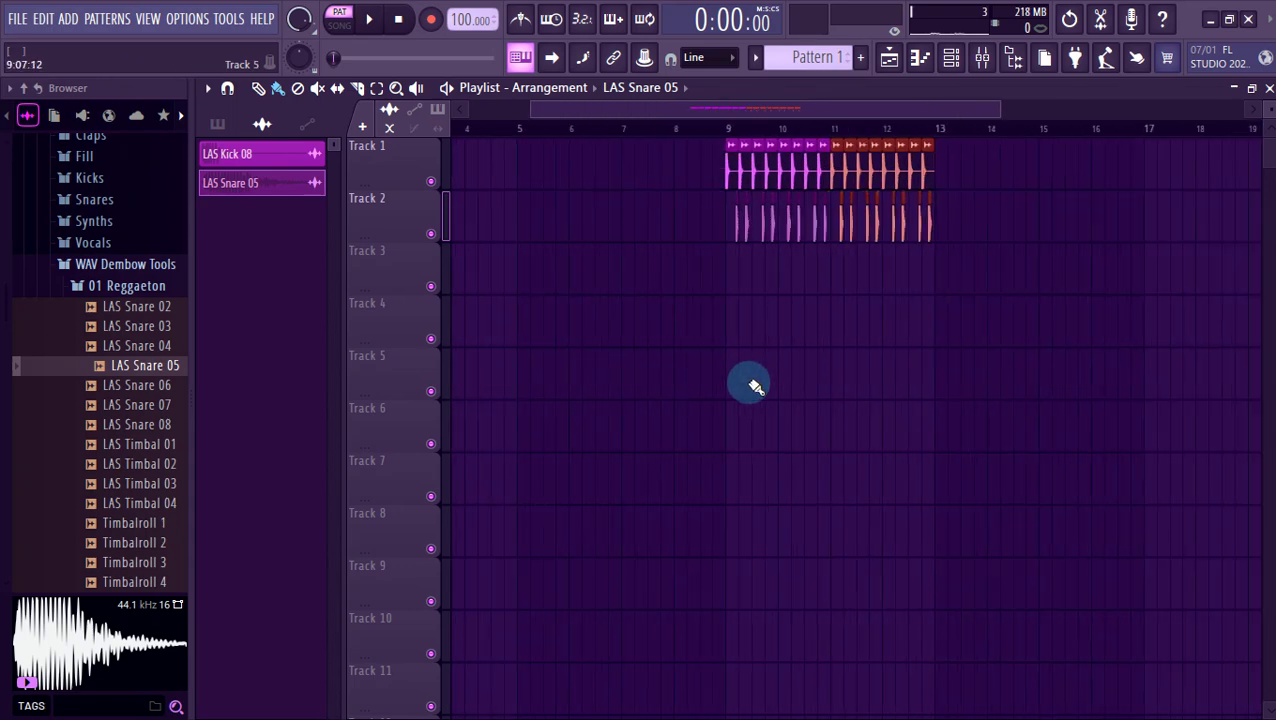
# Play the arrangement in song mode from just before bar 9 to check the beat.
pyautogui.click(723, 128)
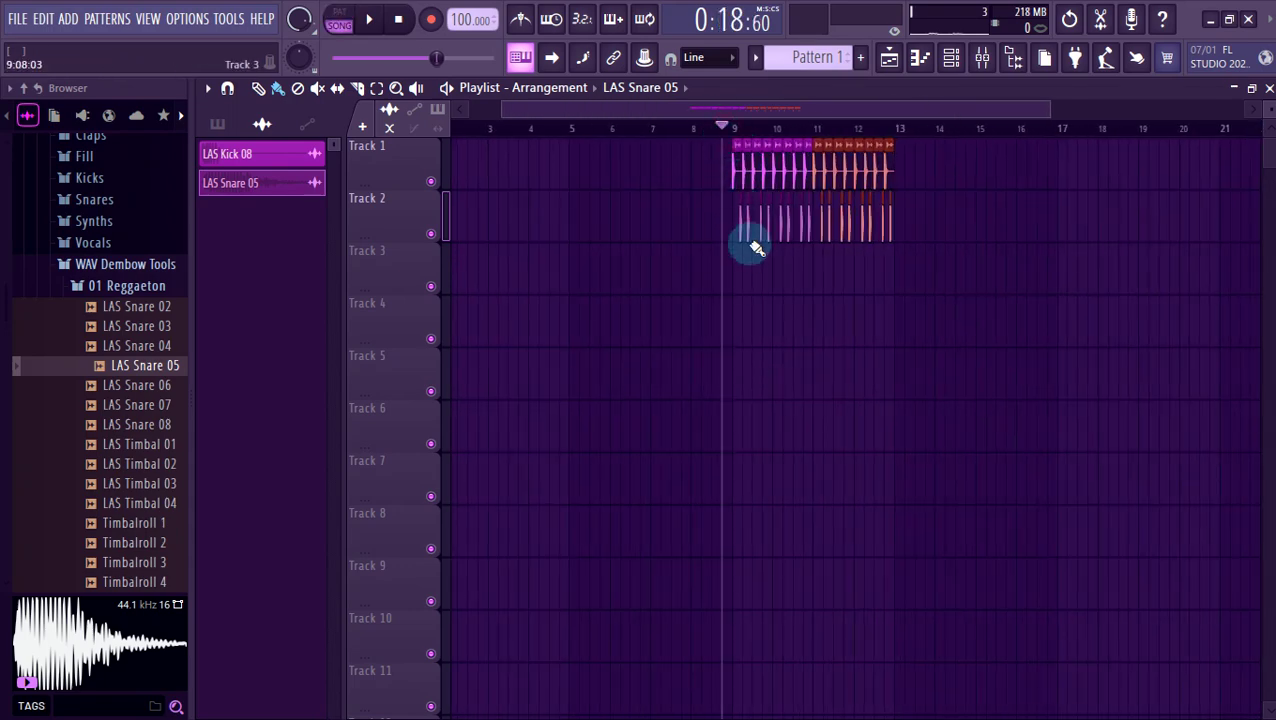
pyautogui.scroll(4, 750, 245)
pyautogui.press('space')
pyautogui.scroll(-1, 757, 248)
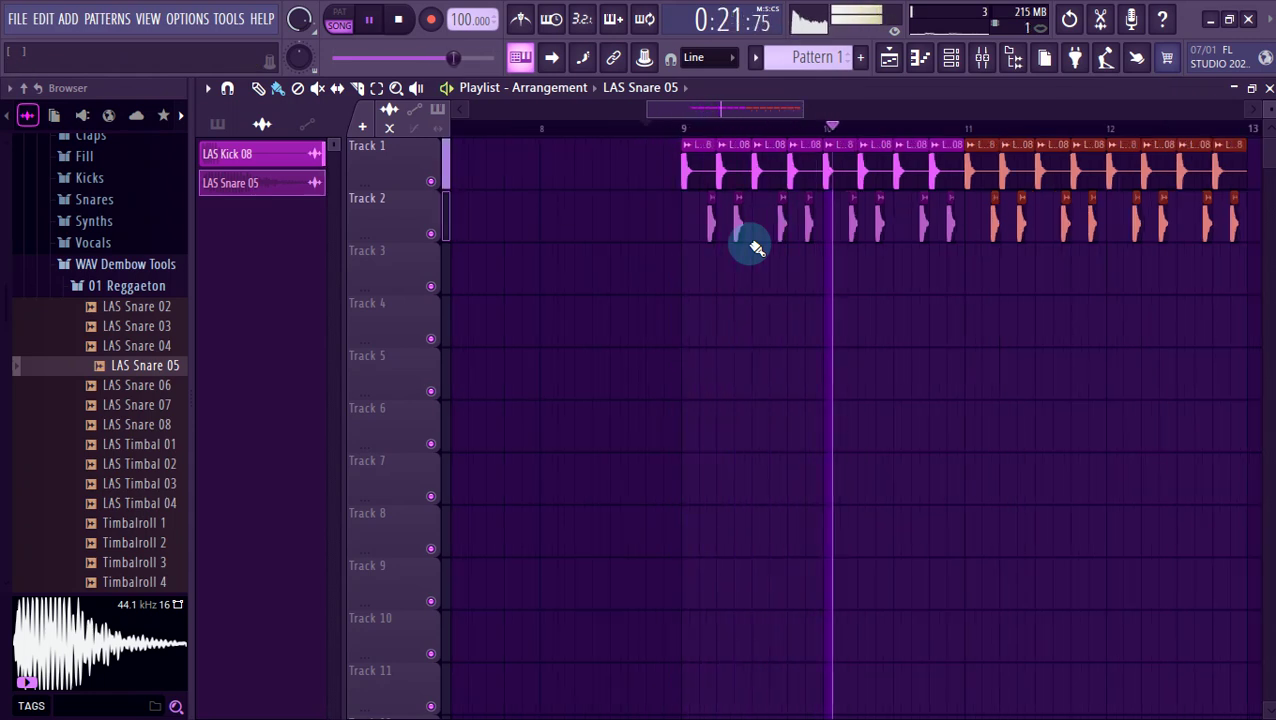
pyautogui.scroll(-2, 1025, 313)
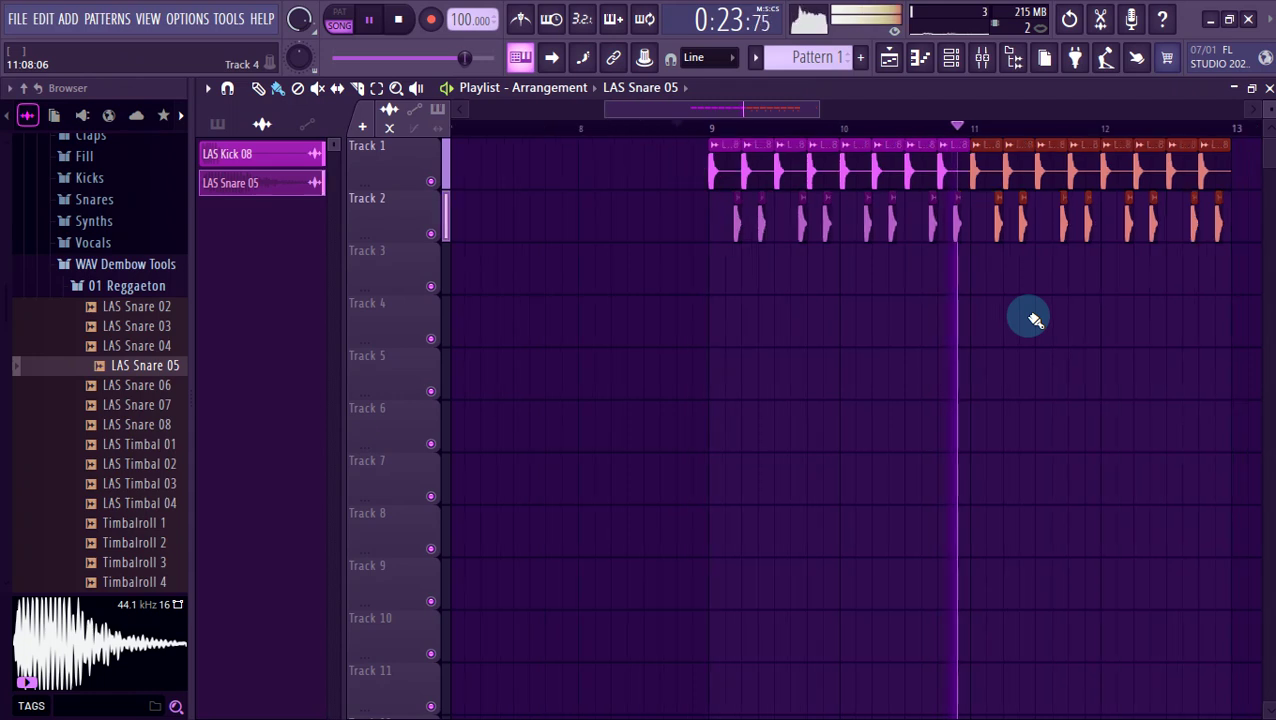
# Add an extra LAS Snare 05 hit on Track 2 at 12:10 and play it back from bar 12.
pyautogui.scroll(4, 874, 296)
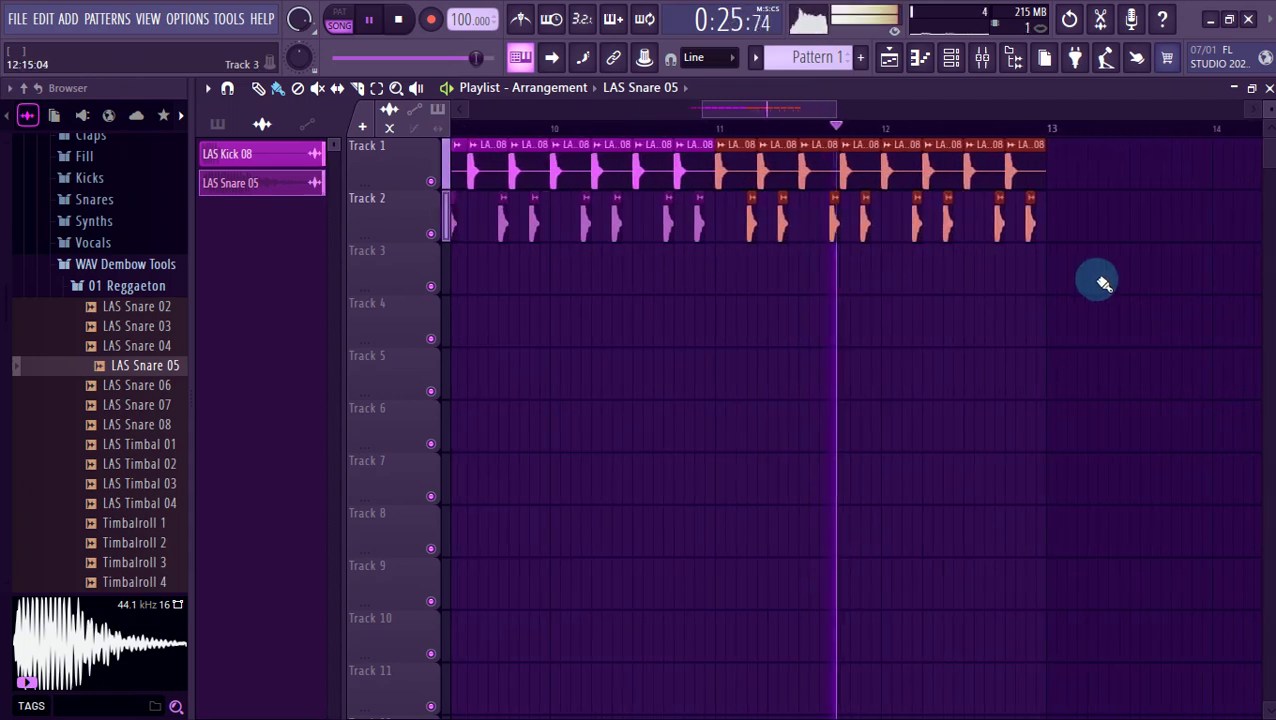
pyautogui.click(905, 224)
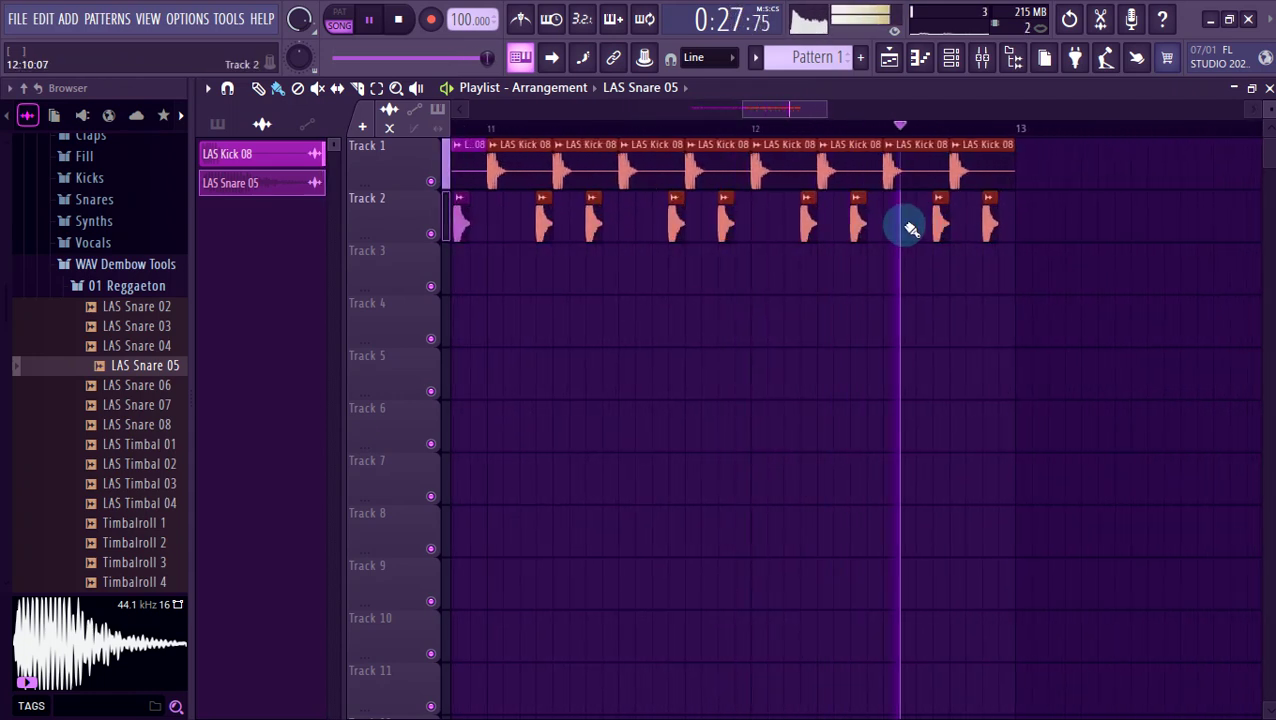
pyautogui.press('space')
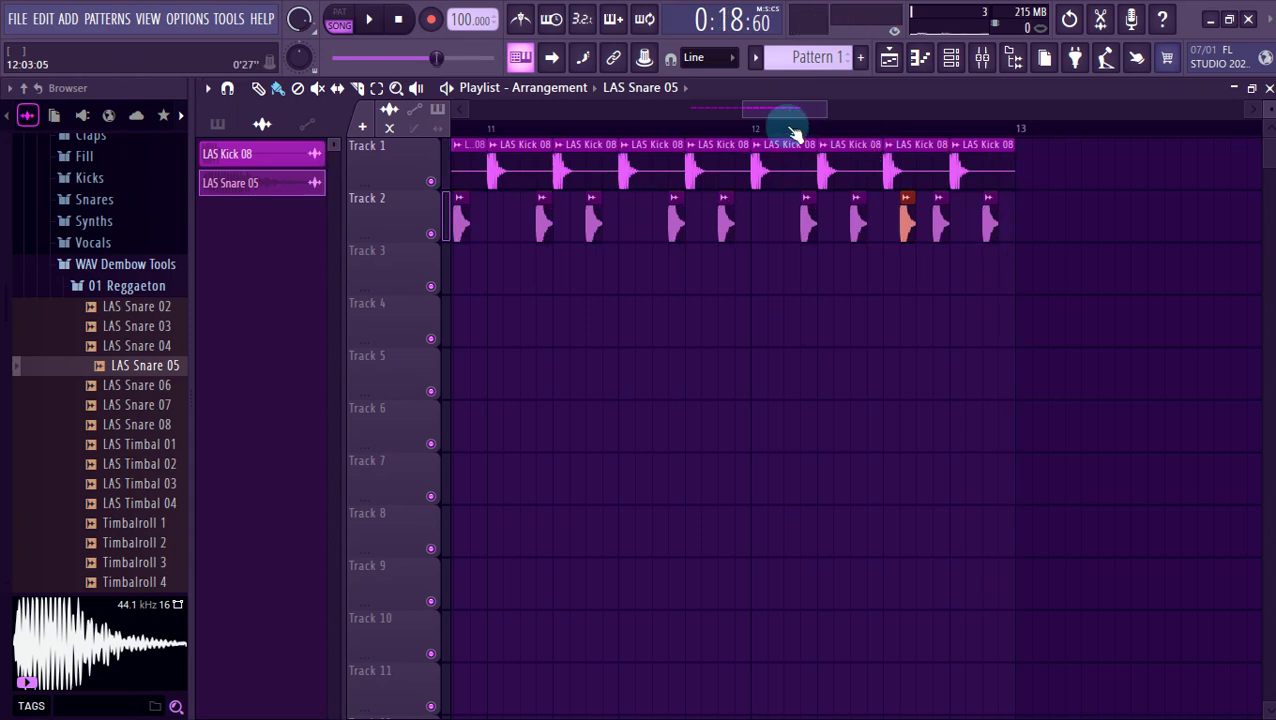
pyautogui.click(795, 128)
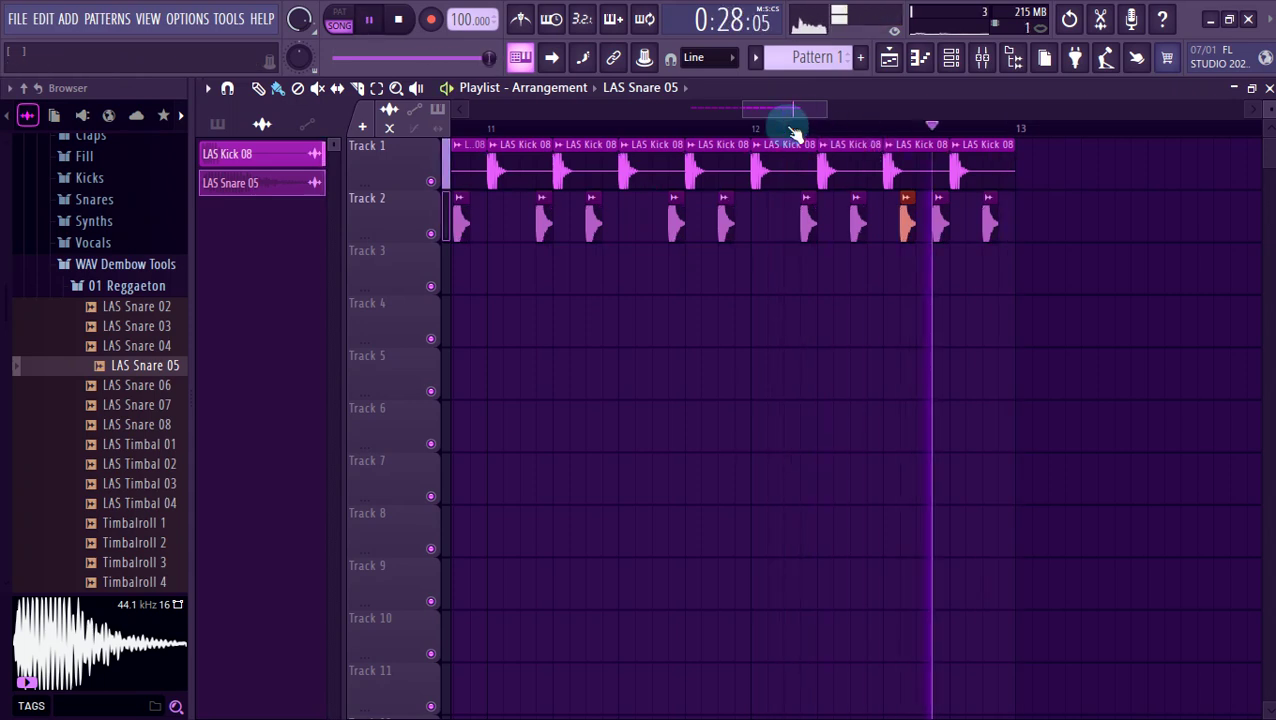
pyautogui.press('space')
# Duplicate the four-bar kick and snare arrangement into bars 13 to 16 and clear the selection.
pyautogui.scroll(-4, 968, 304)
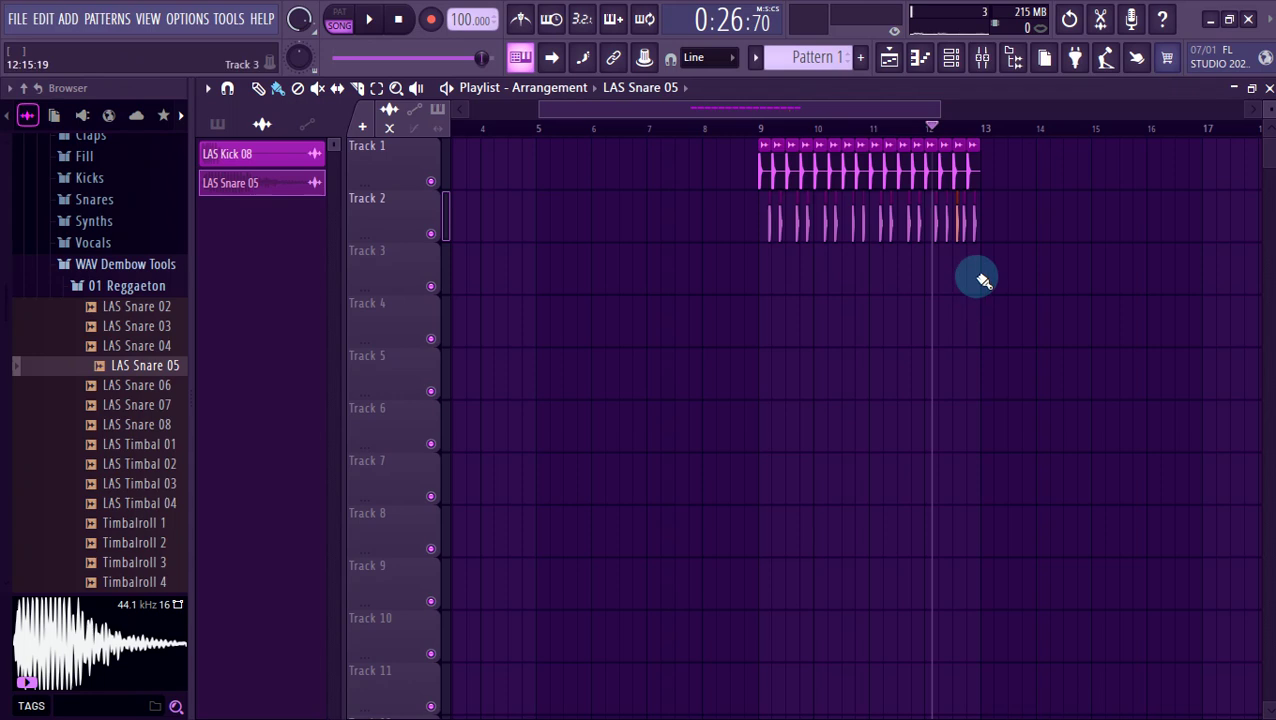
pyautogui.moveTo(1008, 165); pyautogui.dragTo(634, 247)
pyautogui.hotkey('ctrl', 'b')
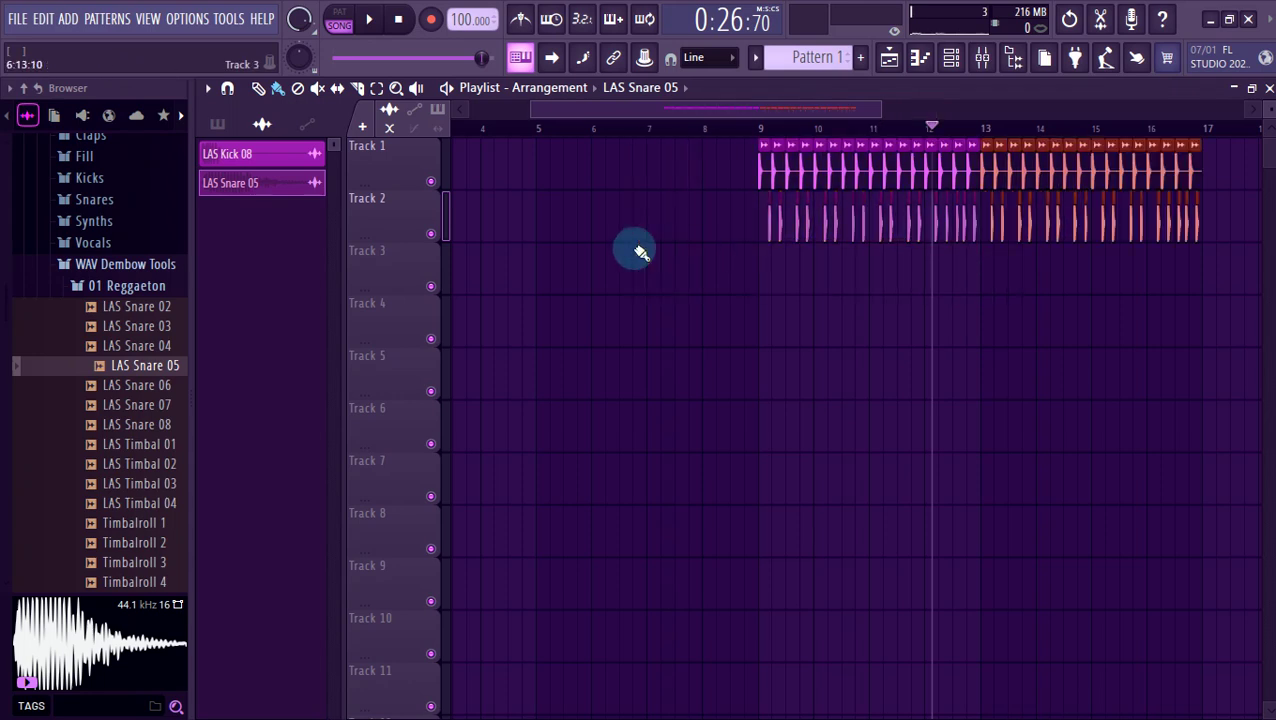
pyautogui.click(785, 400)
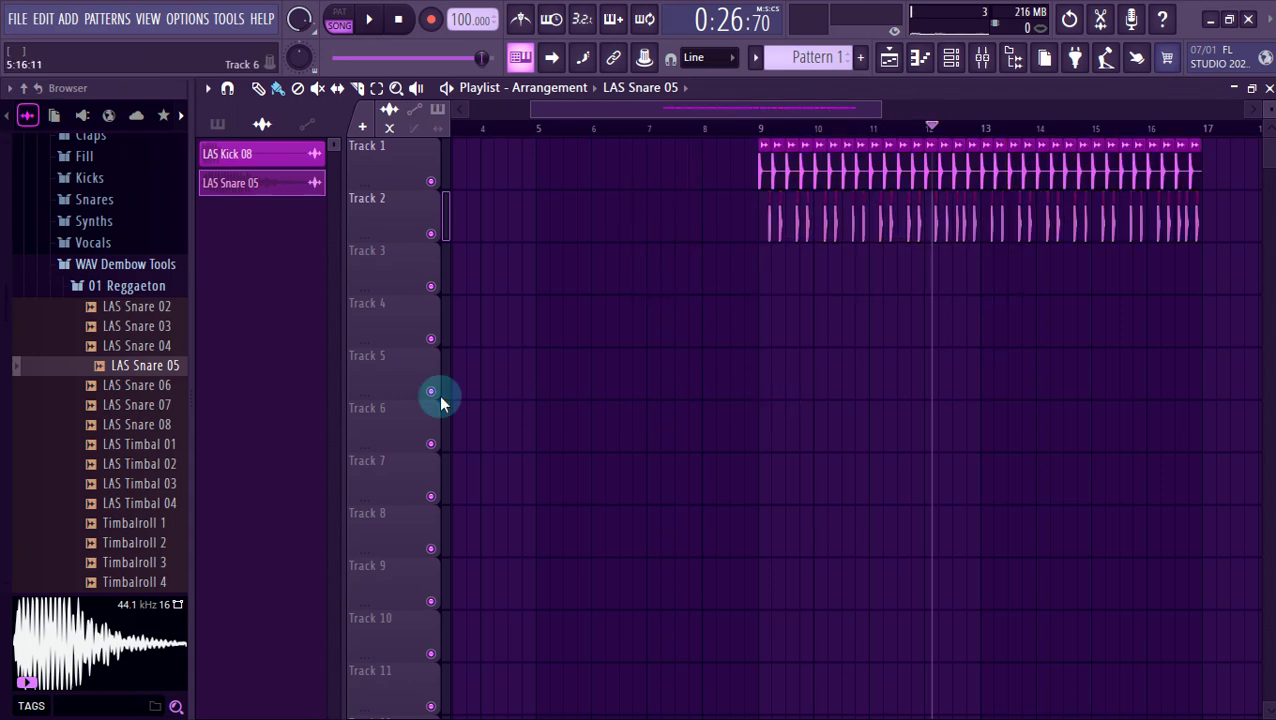
# Collapse the 01 Reggaeton folder and audition the LAS Perc samples in WAV Dembow Tools, from Am 01 to LAS Perc 12.
pyautogui.click(136, 286)
pyautogui.click(120, 307)
pyautogui.click(138, 328)
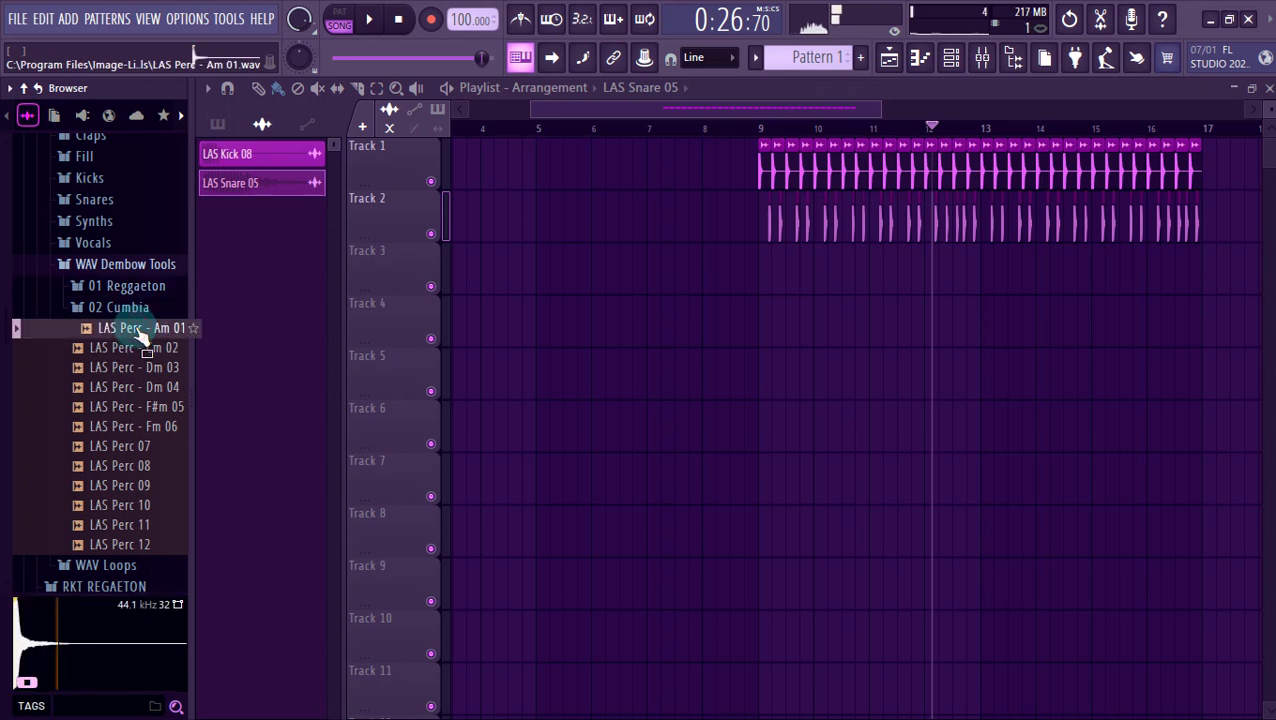
pyautogui.press('Down')
pyautogui.press('Down')
pyautogui.press('Down')
pyautogui.press('Down')
pyautogui.press('Down')
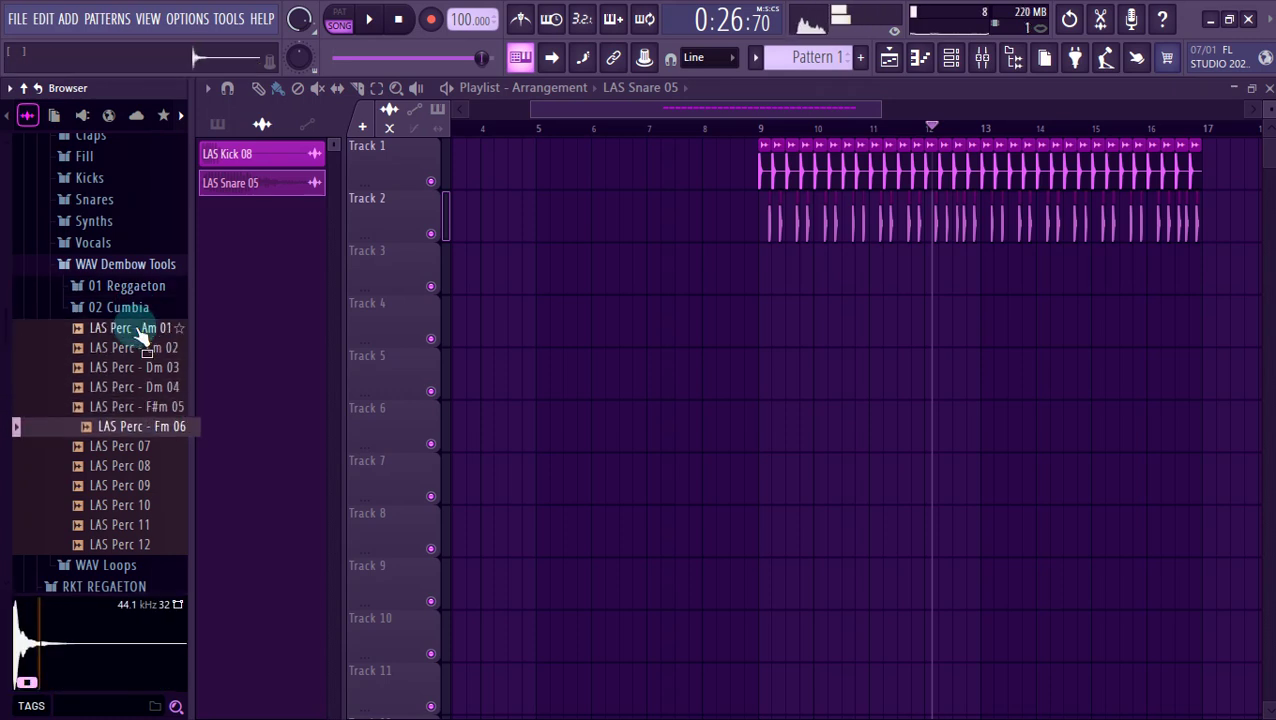
pyautogui.press('Down')
pyautogui.press('Down')
pyautogui.press('Down')
pyautogui.press('Up')
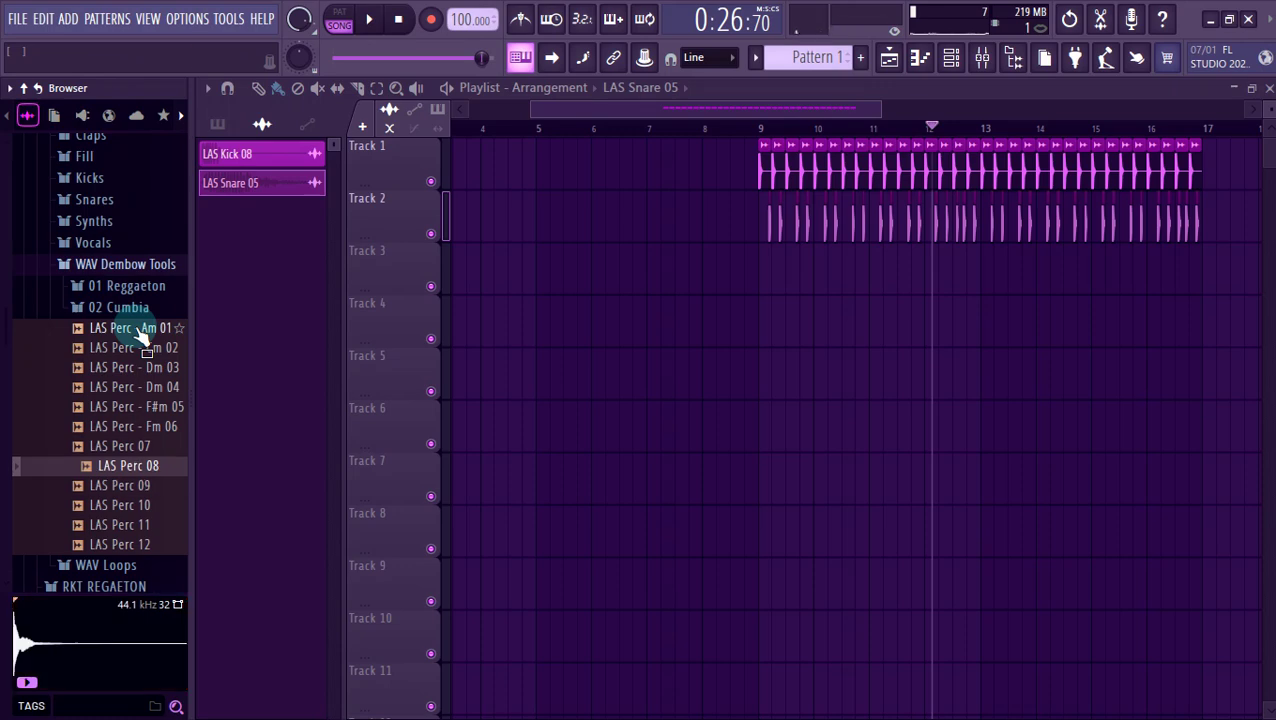
pyautogui.click(138, 468)
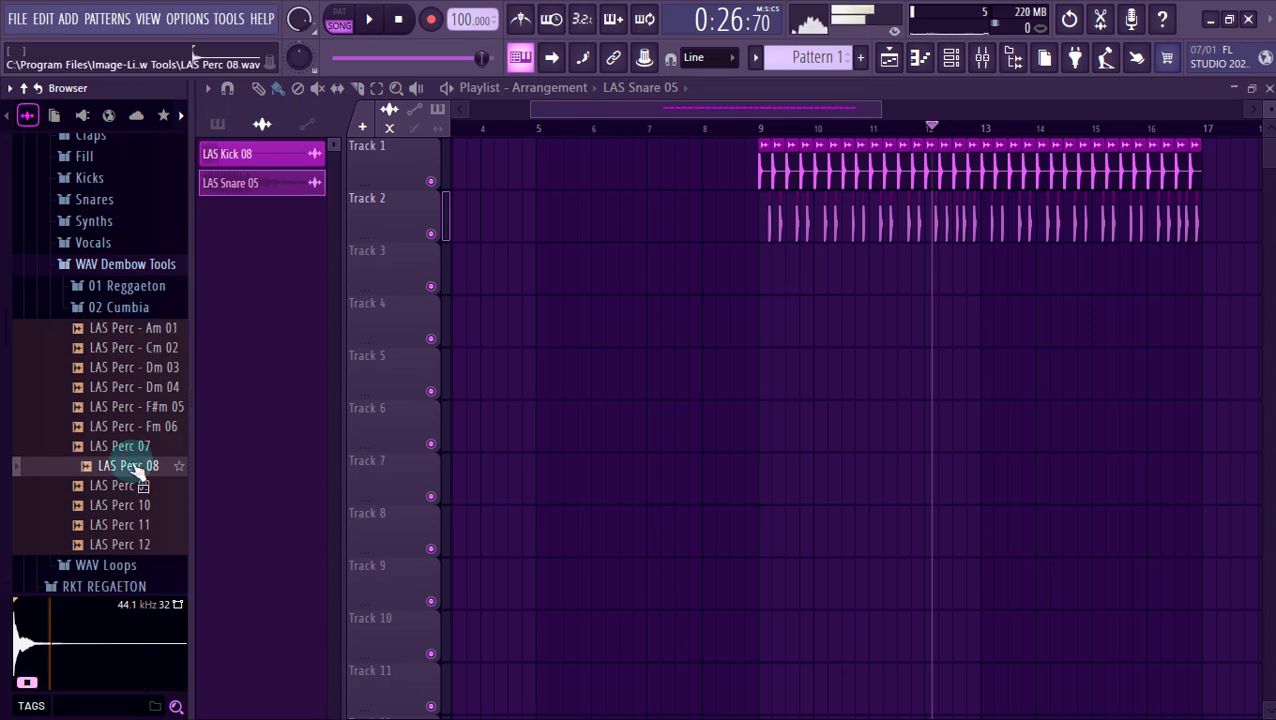
pyautogui.scroll(-6, 140, 478)
pyautogui.click(137, 230)
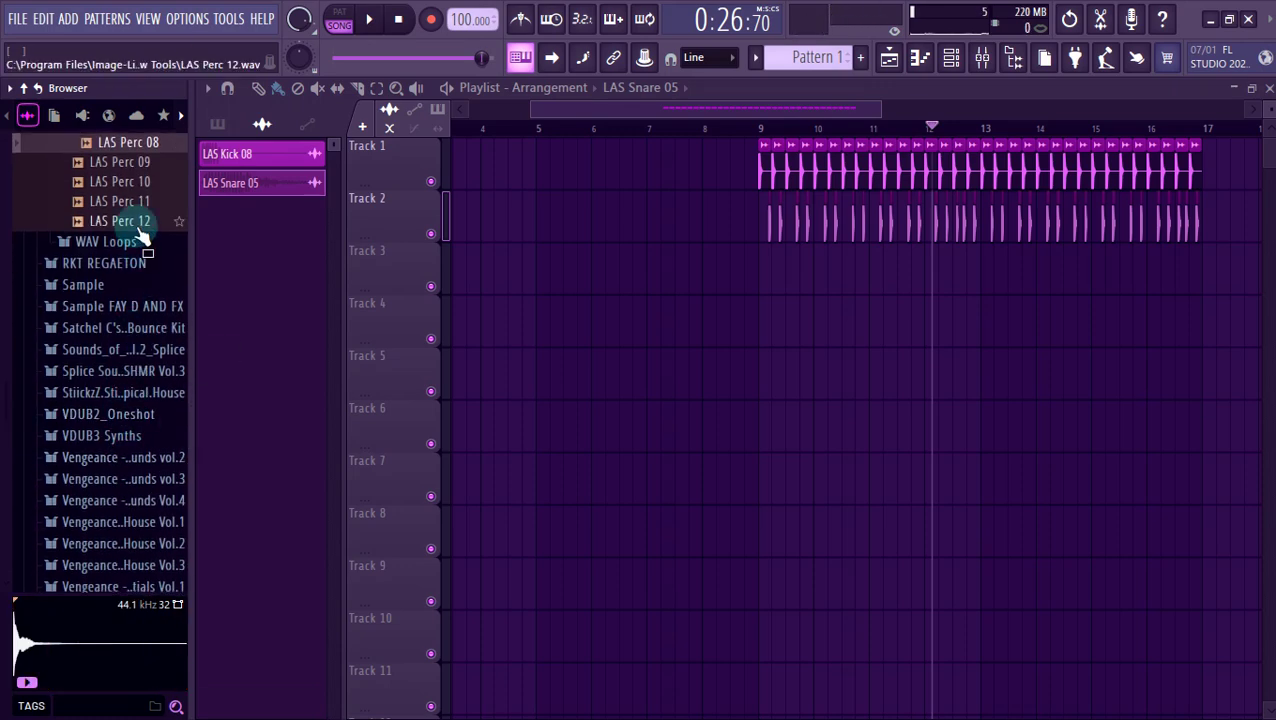
# Open the 02 Cumbia folder and audition LA Sound Bongo 01 and the LA Sound Jamblock samples.
pyautogui.scroll(3, 140, 232)
pyautogui.scroll(3, 140, 235)
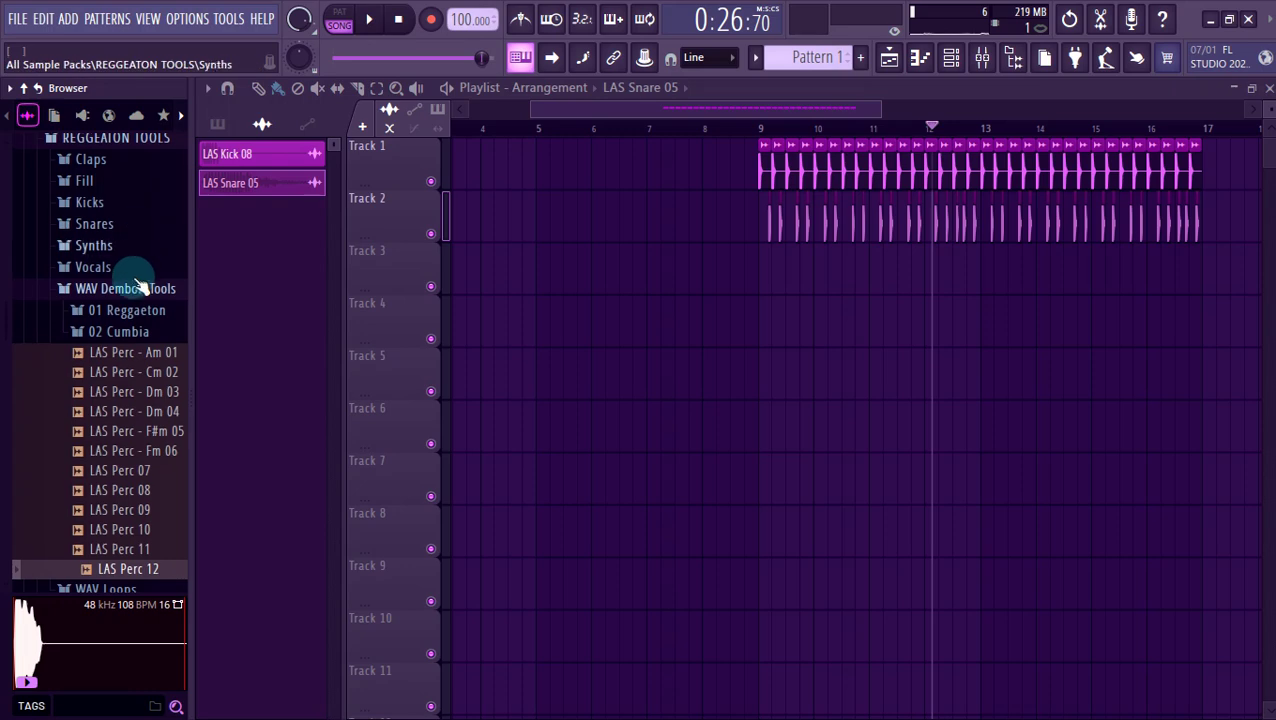
pyautogui.click(125, 330)
pyautogui.click(125, 164)
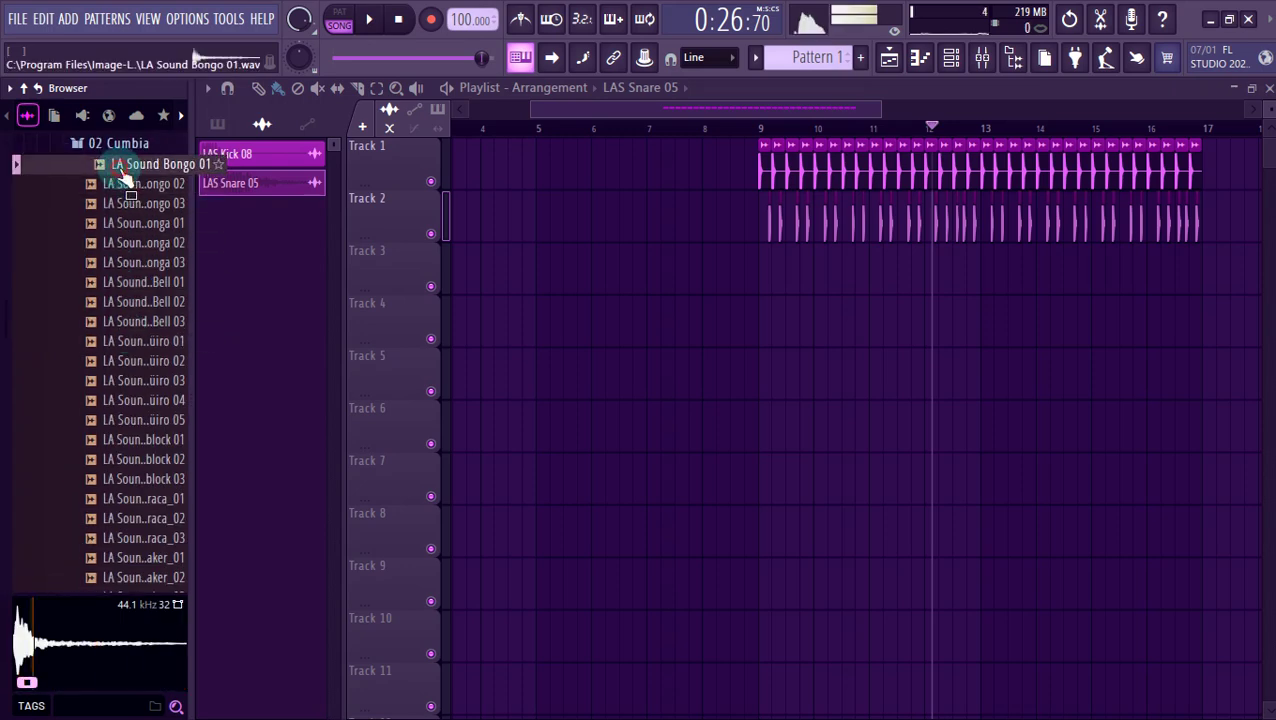
pyautogui.click(136, 442)
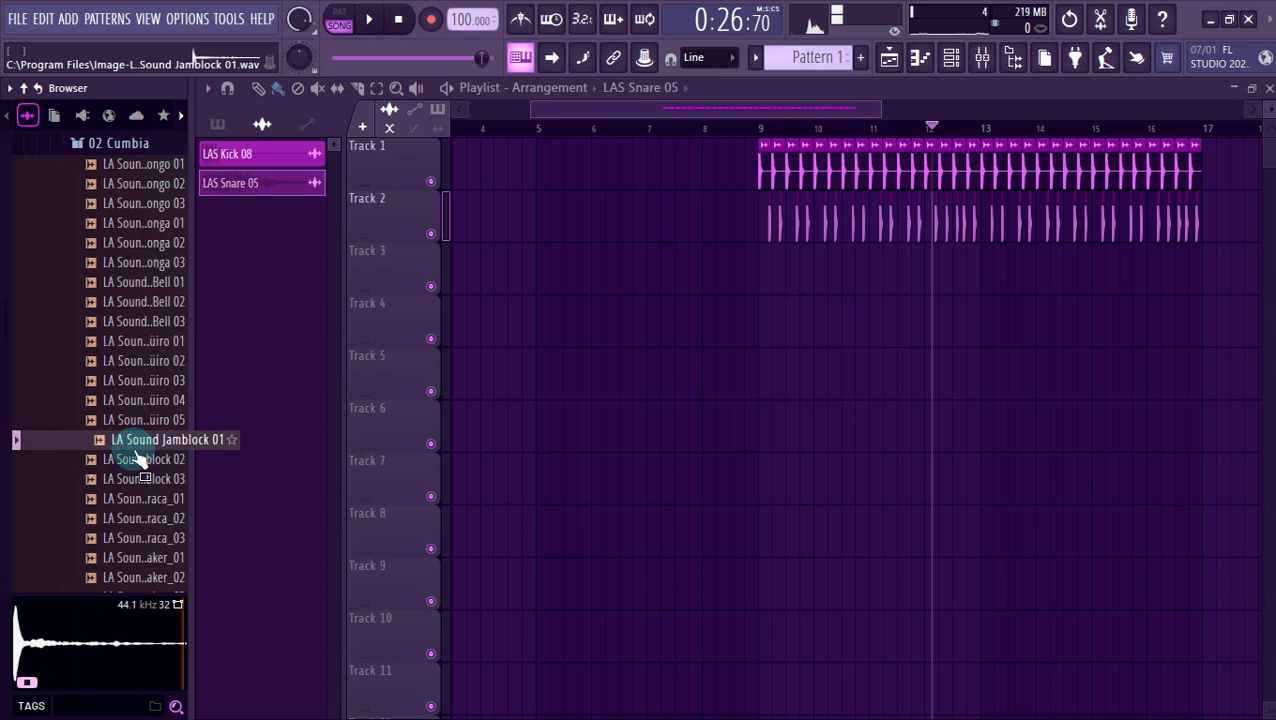
pyautogui.press('Down')
pyautogui.press('Down')
pyautogui.press('Down')
pyautogui.press('Up')
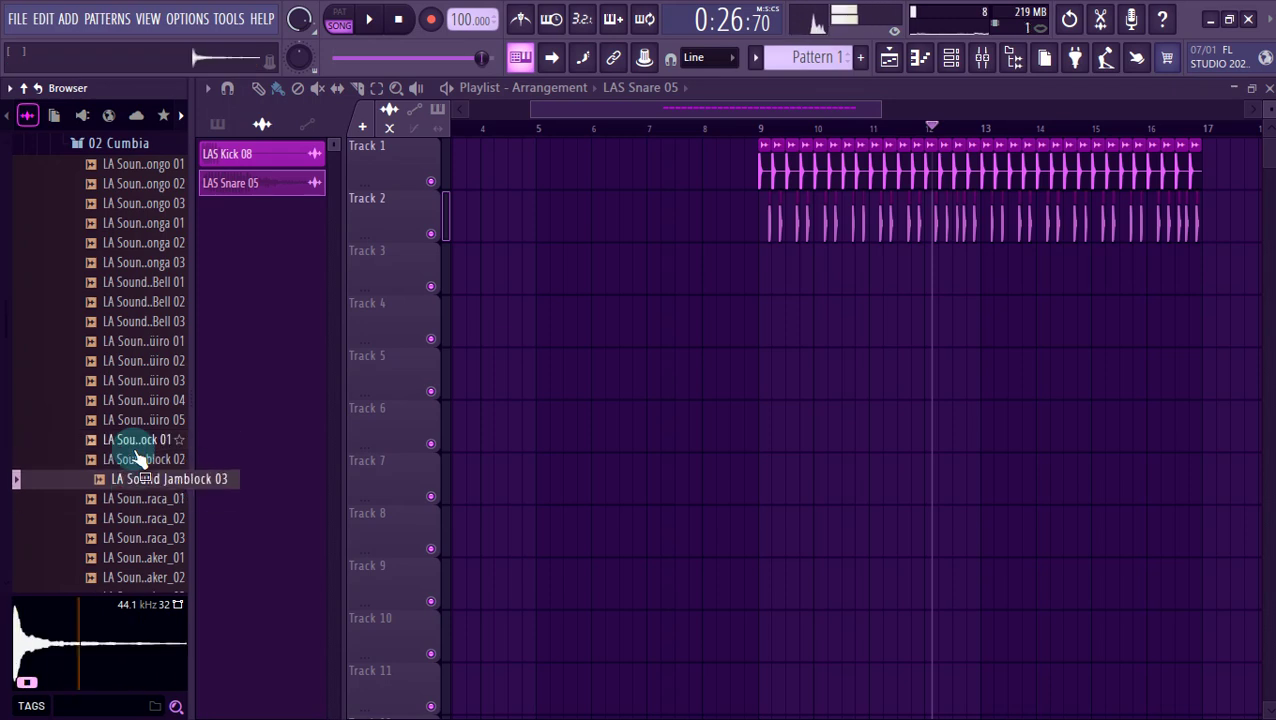
# Add LA Sound Jamblock 03 as a new channel in the Channel rack and rename Pattern 1 to Perc.
pyautogui.click(953, 58)
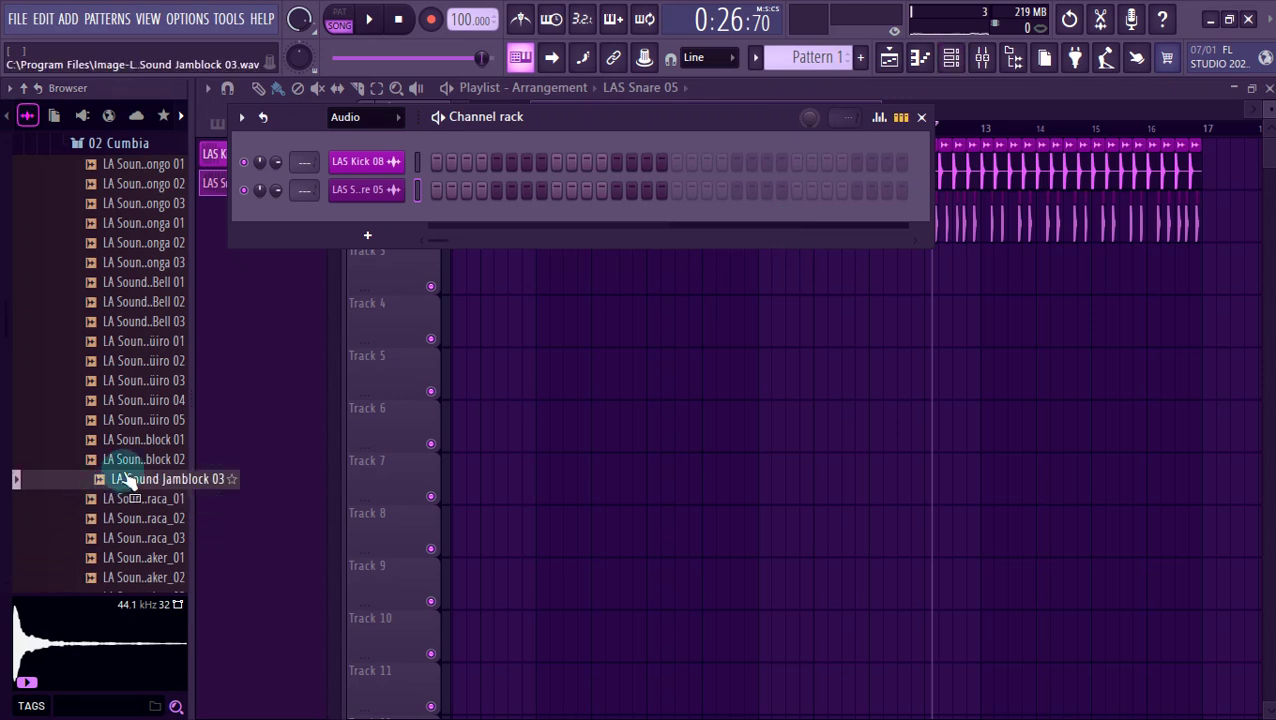
pyautogui.moveTo(128, 479); pyautogui.dragTo(368, 235)
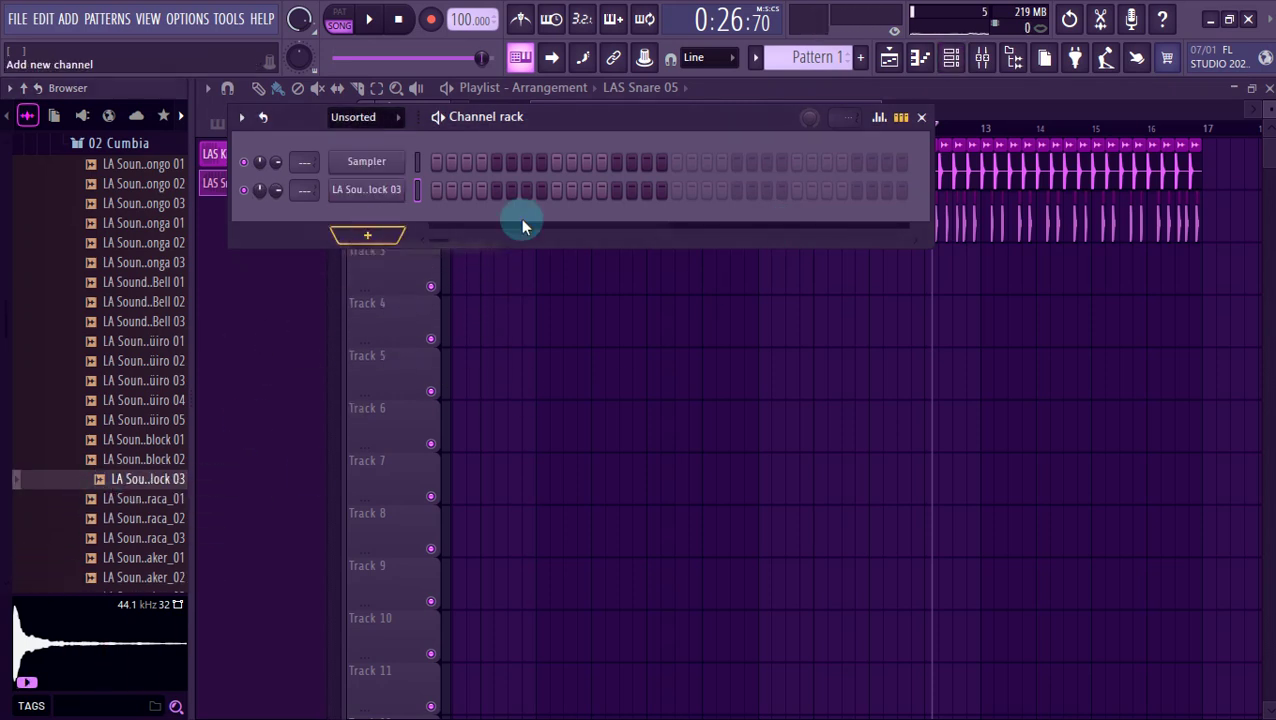
pyautogui.click(860, 55)
pyautogui.click(864, 80)
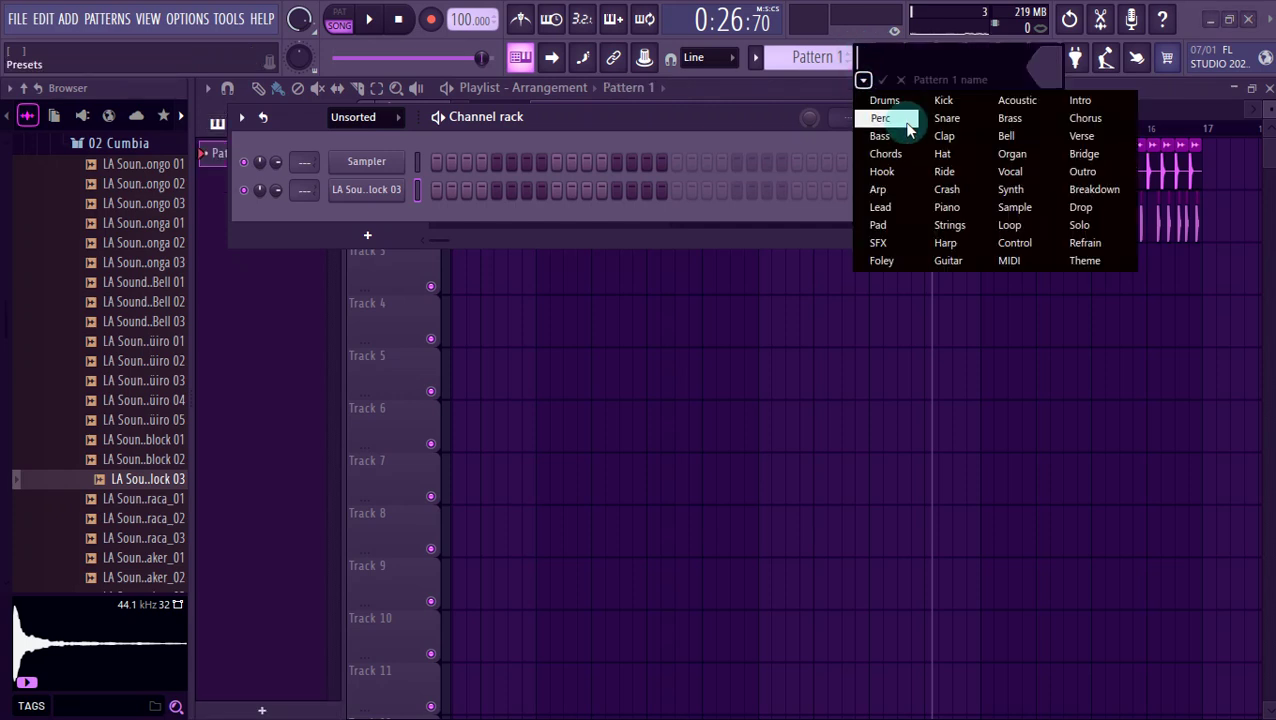
pyautogui.click(880, 118)
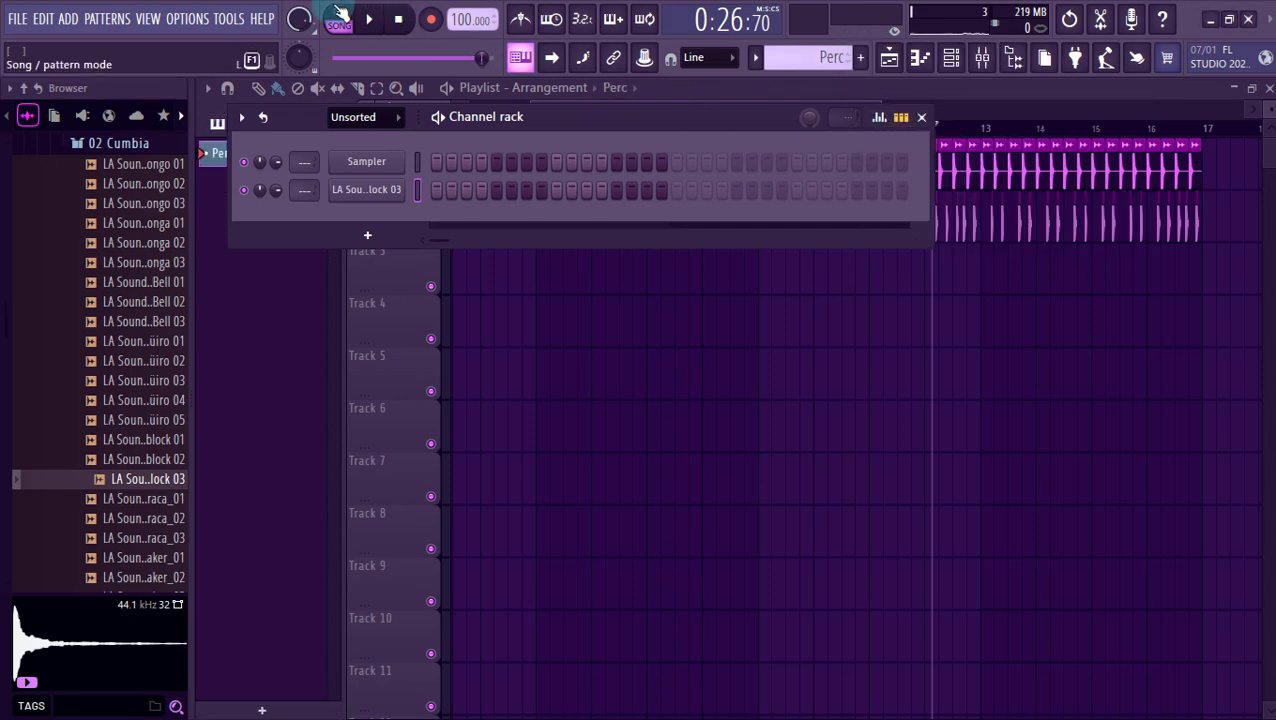
# In pattern mode, fill each 4 steps of the Jamblock 03 channel, add steps 2 and 3, set main swing to 27%, and play.
pyautogui.click(340, 14)
pyautogui.rightClick(380, 190)
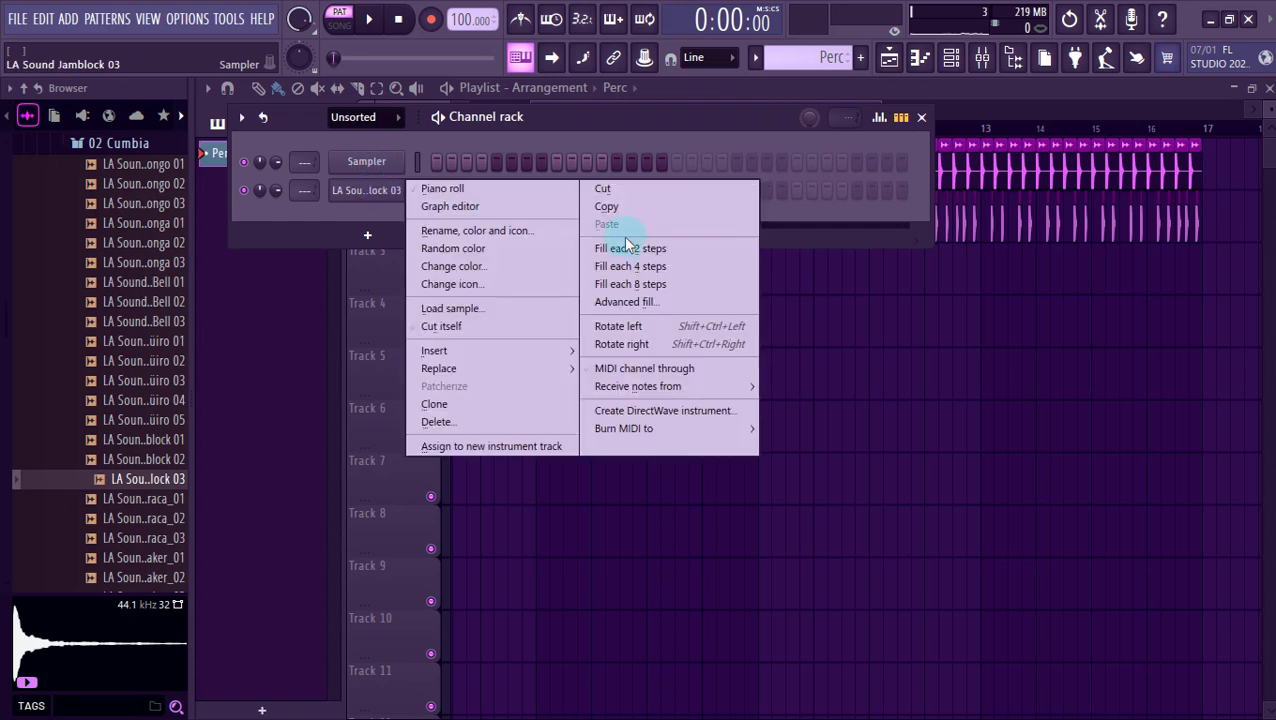
pyautogui.click(640, 266)
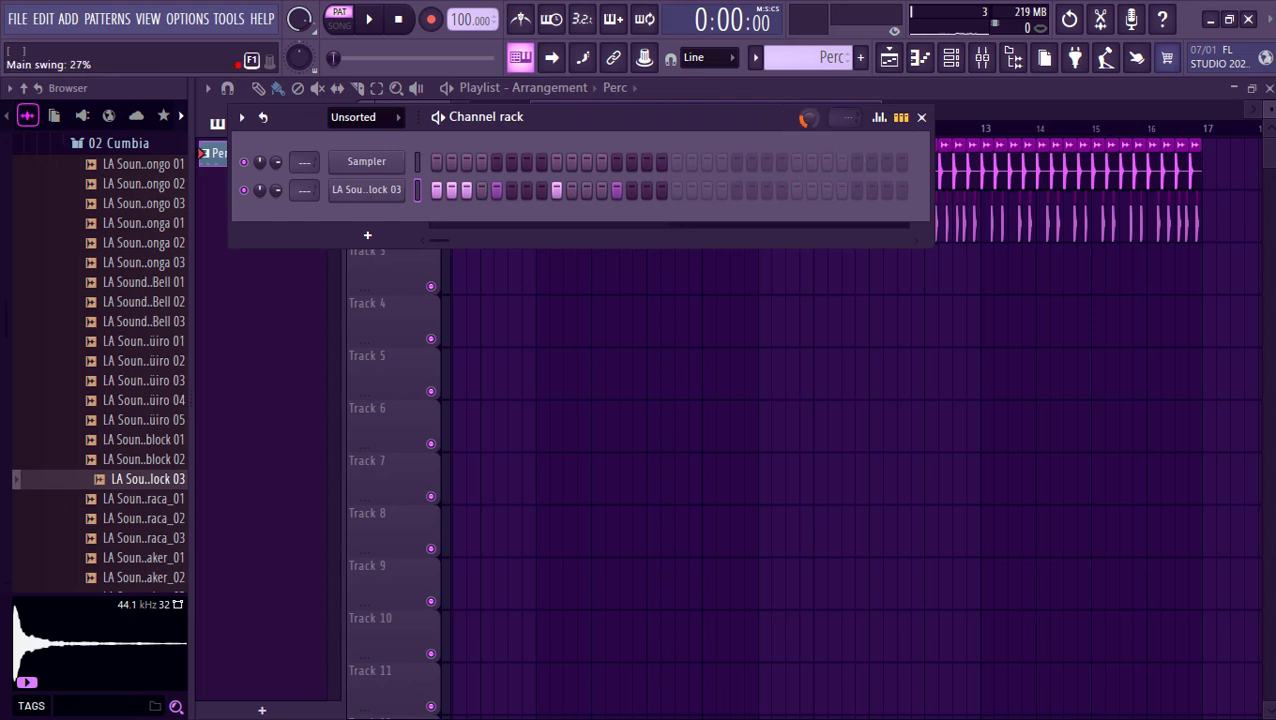
pyautogui.press('space')
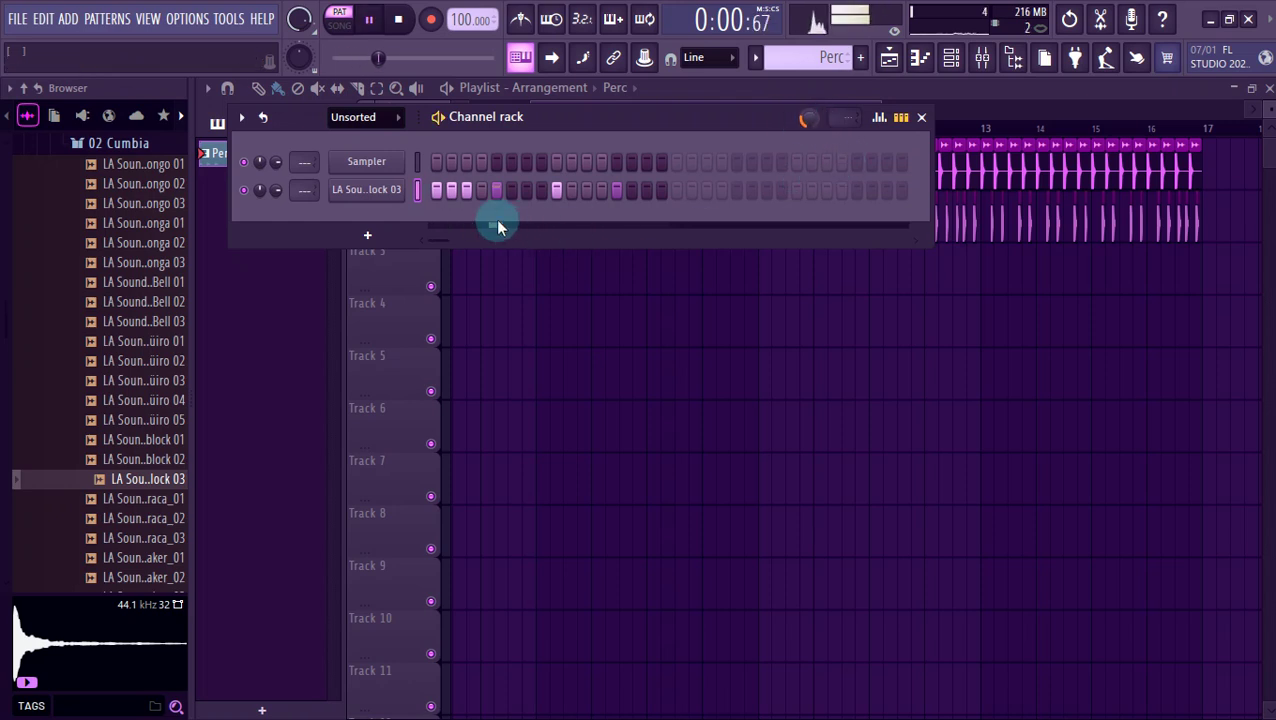
# Extend the Jamblock 03 sequence to 32 steps by adding steps 7, 11, 15, 17, 19, 21–23, 25, 27 and 29–31.
pyautogui.click(676, 191)
pyautogui.press('space')
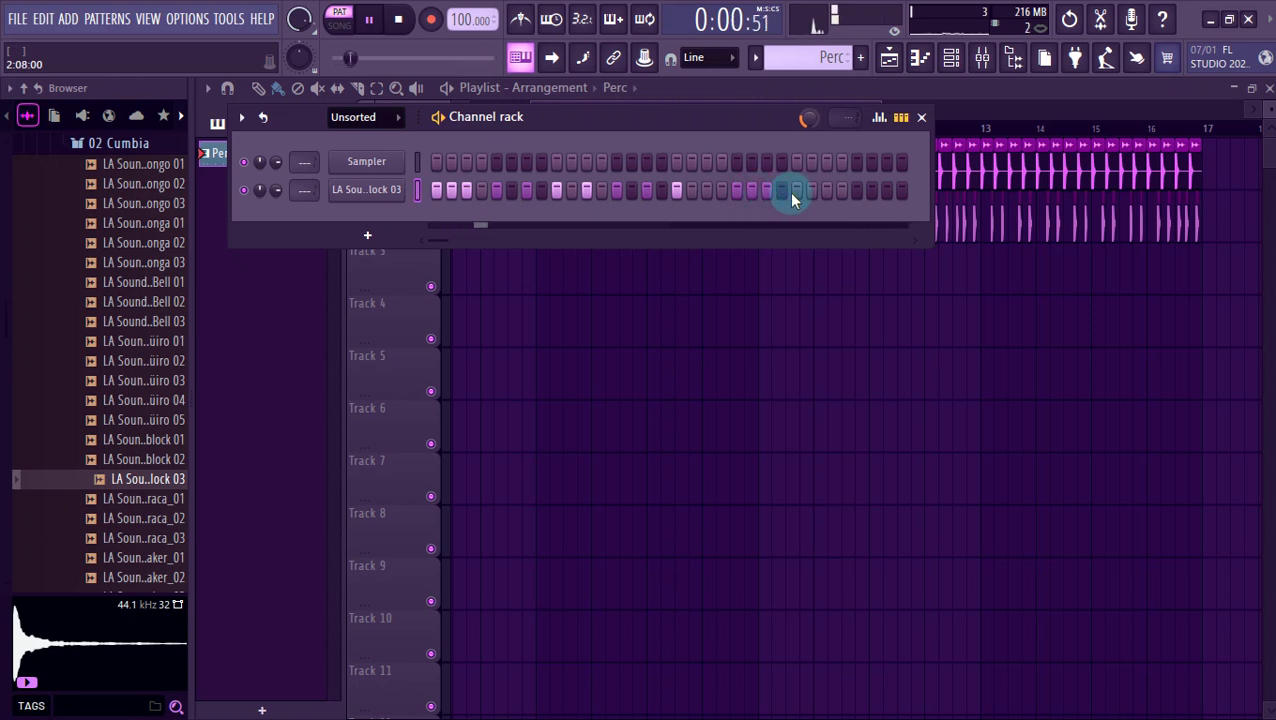
pyautogui.click(856, 192)
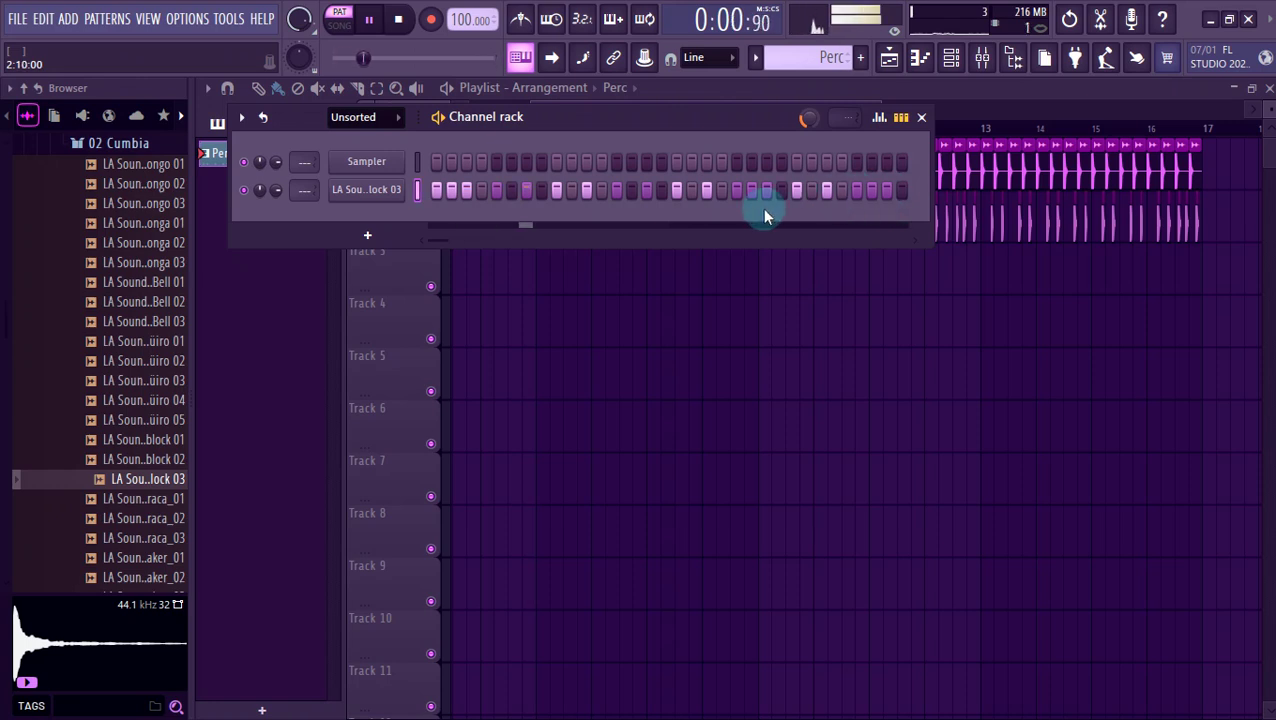
# In the piano roll, duplicate the Jamblock 03 notes into bars 3 and 4 so the Perc pattern fills four bars.
pyautogui.click(901, 118)
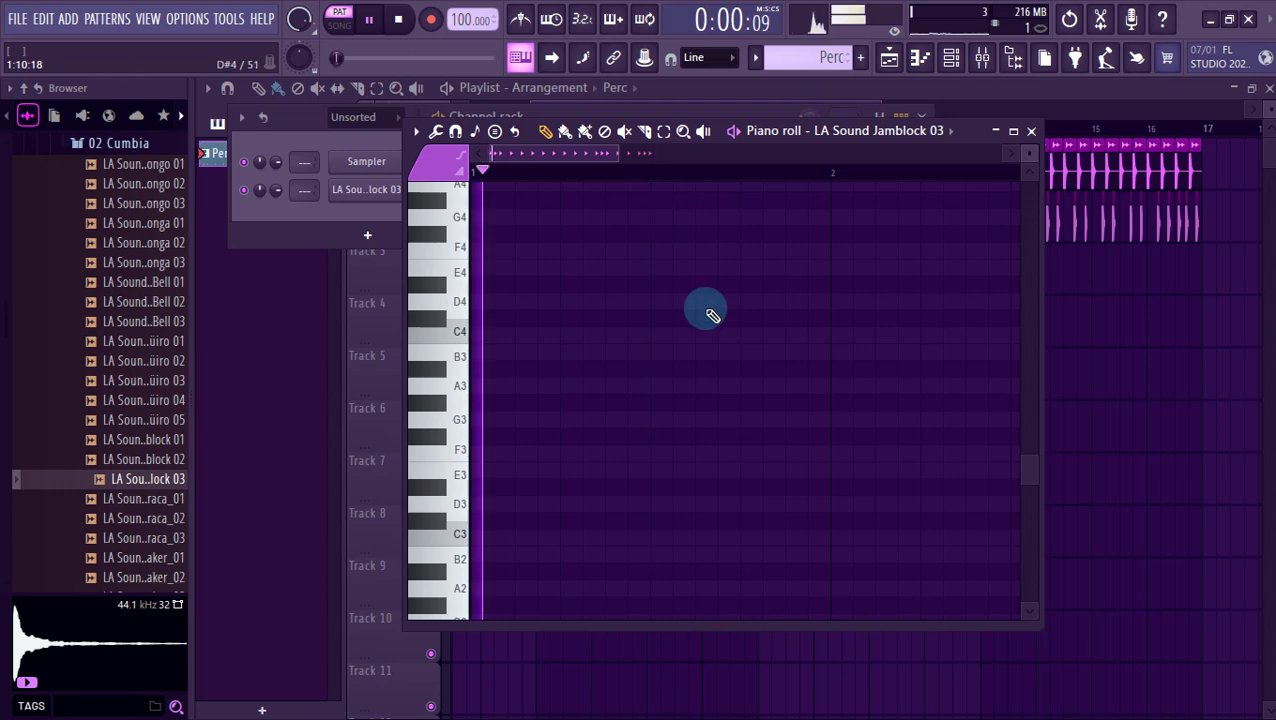
pyautogui.scroll(5, 712, 316)
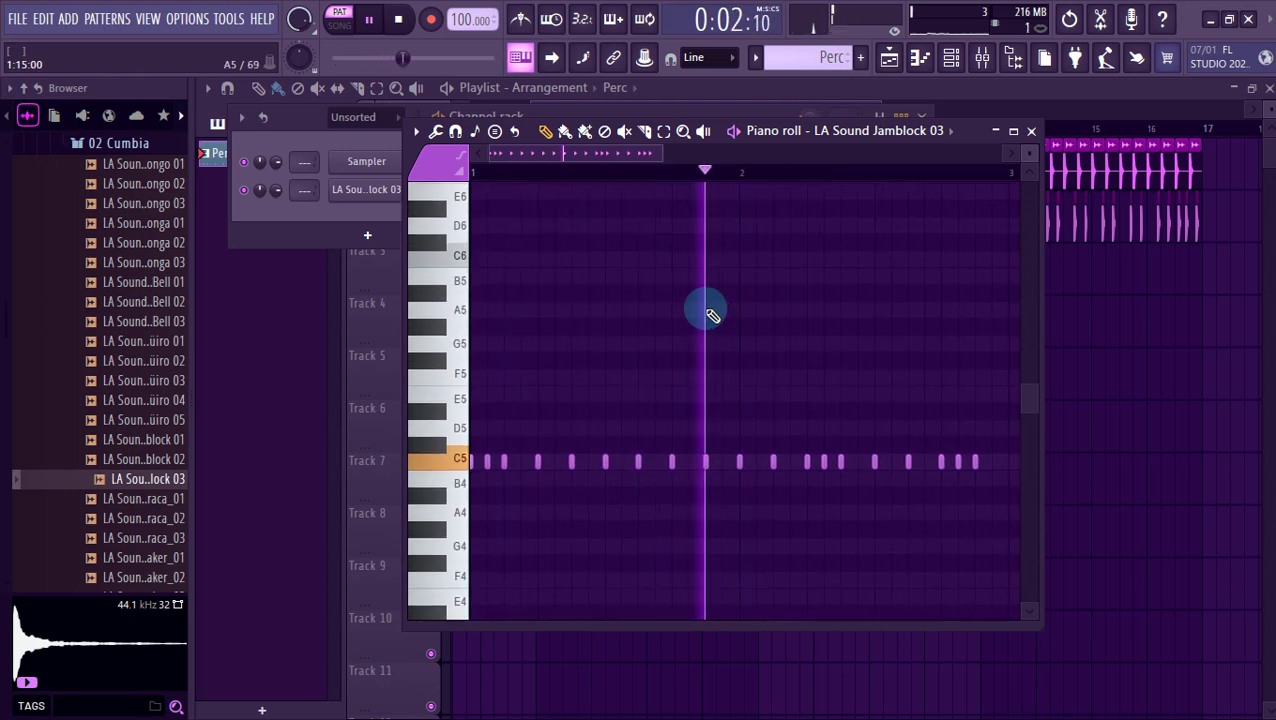
pyautogui.scroll(-3, 705, 310)
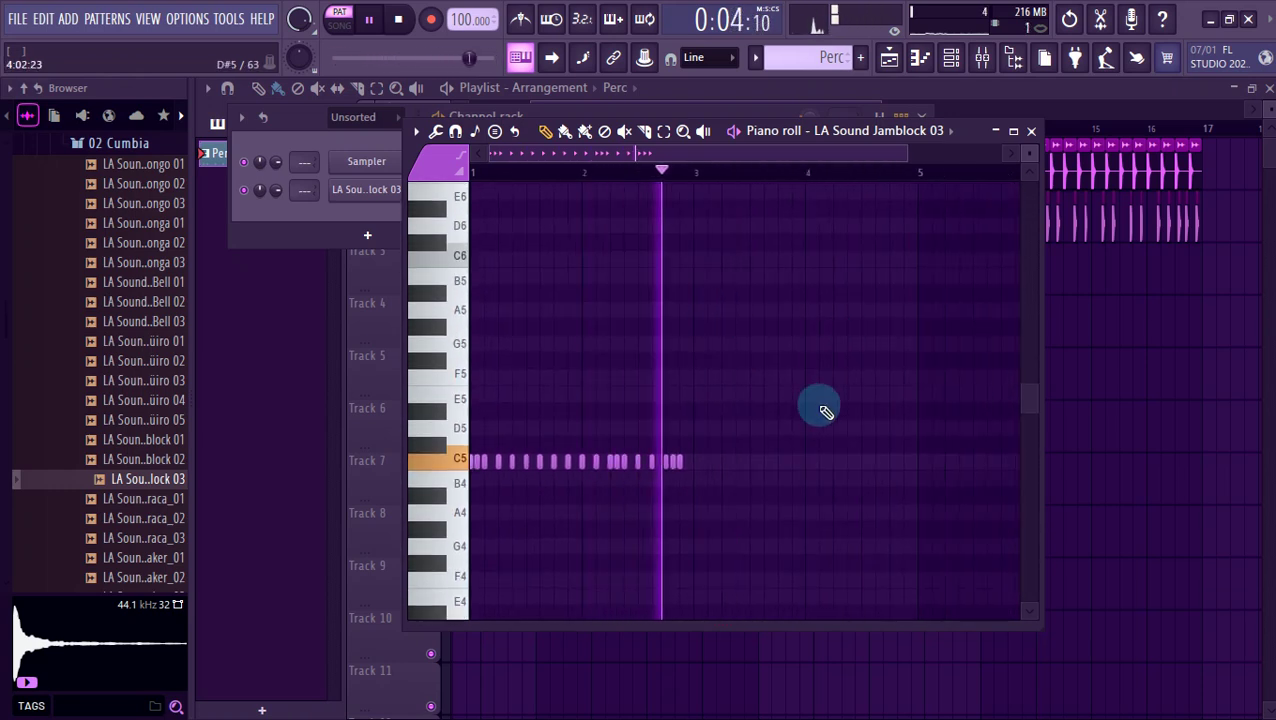
pyautogui.moveTo(822, 405); pyautogui.dragTo(706, 455)
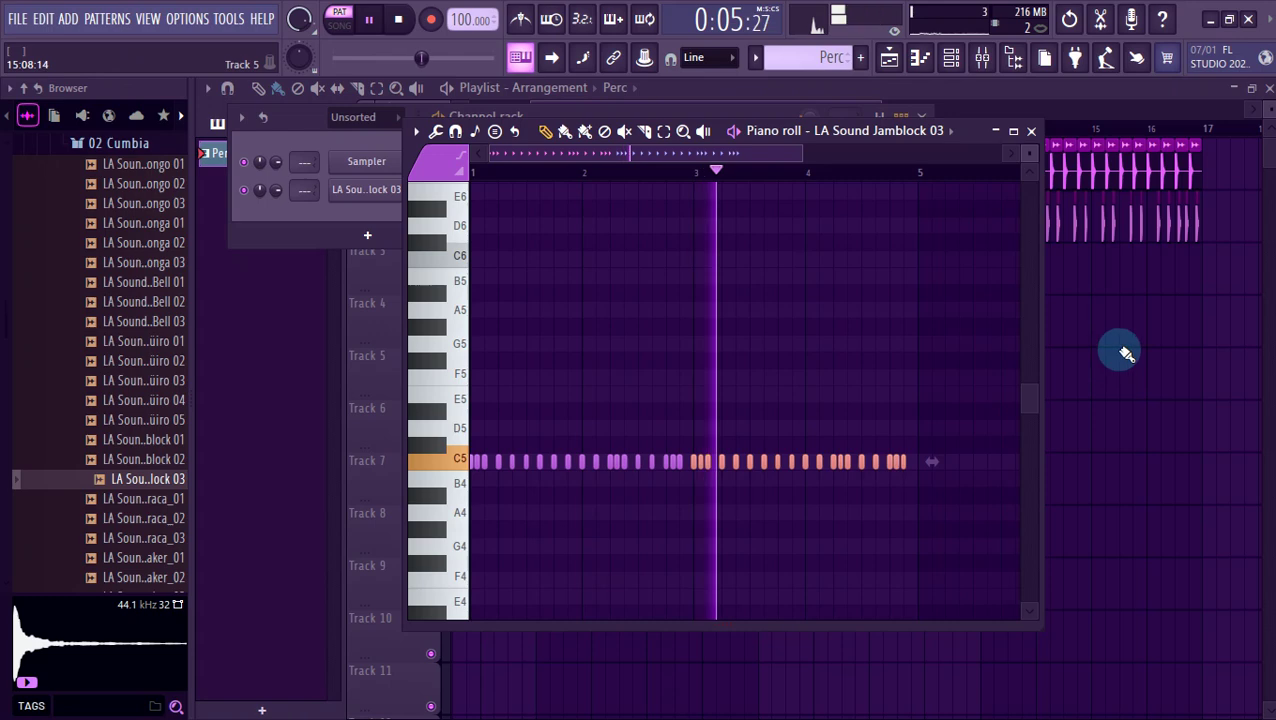
pyautogui.press('F12')
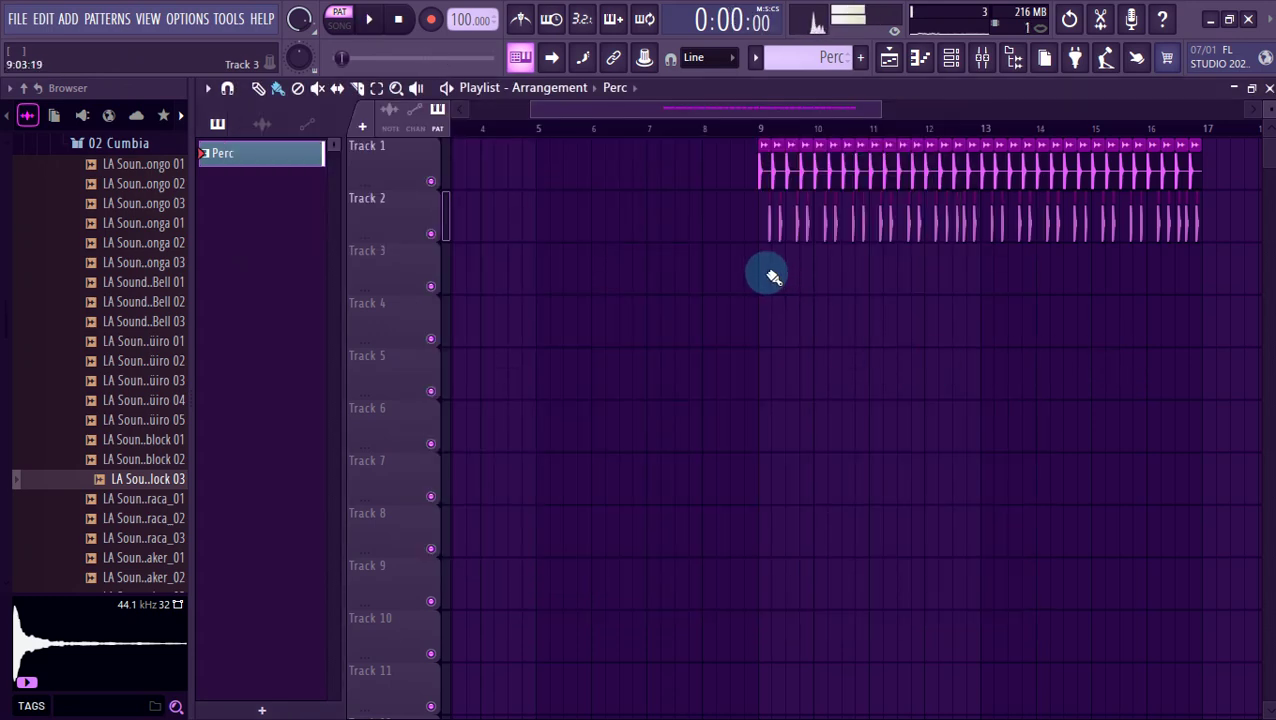
# Place two Perc clips back to back on Track 3 from bar 9 to bar 17, and play the song from just before bar 9.
pyautogui.moveTo(765, 273); pyautogui.dragTo(1048, 273)
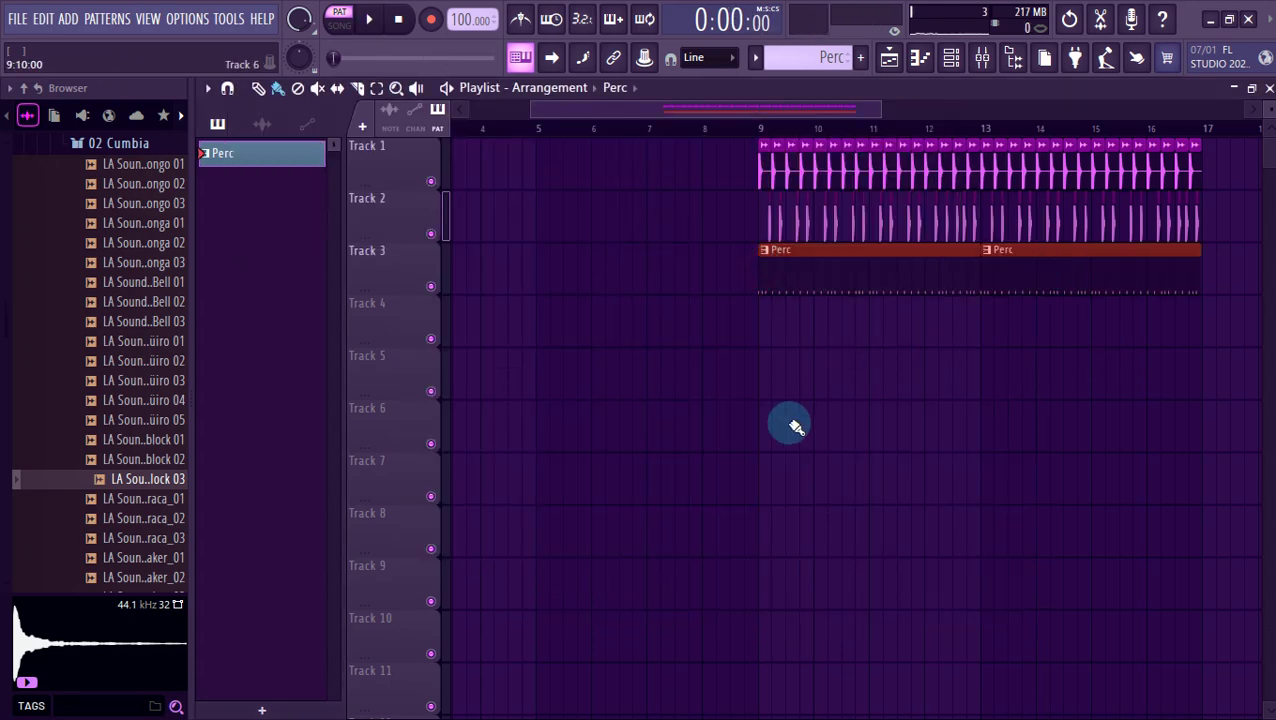
pyautogui.scroll(-3, 822, 421)
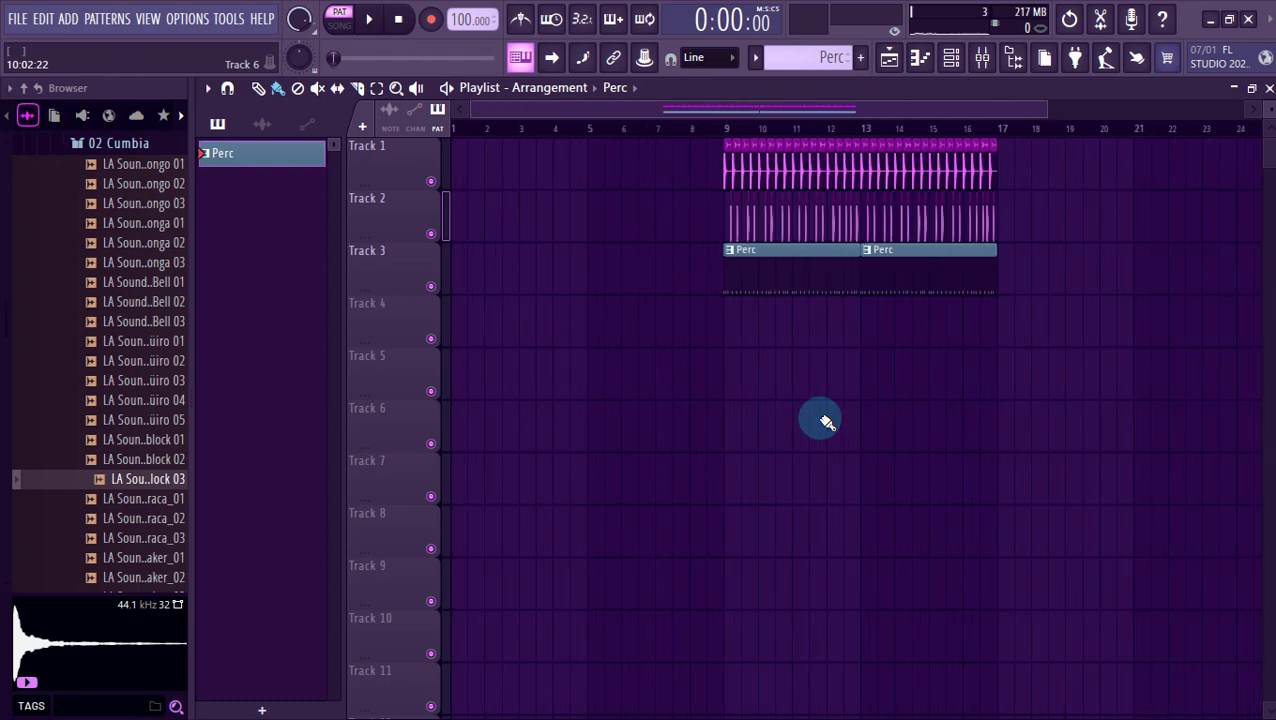
pyautogui.click(718, 130)
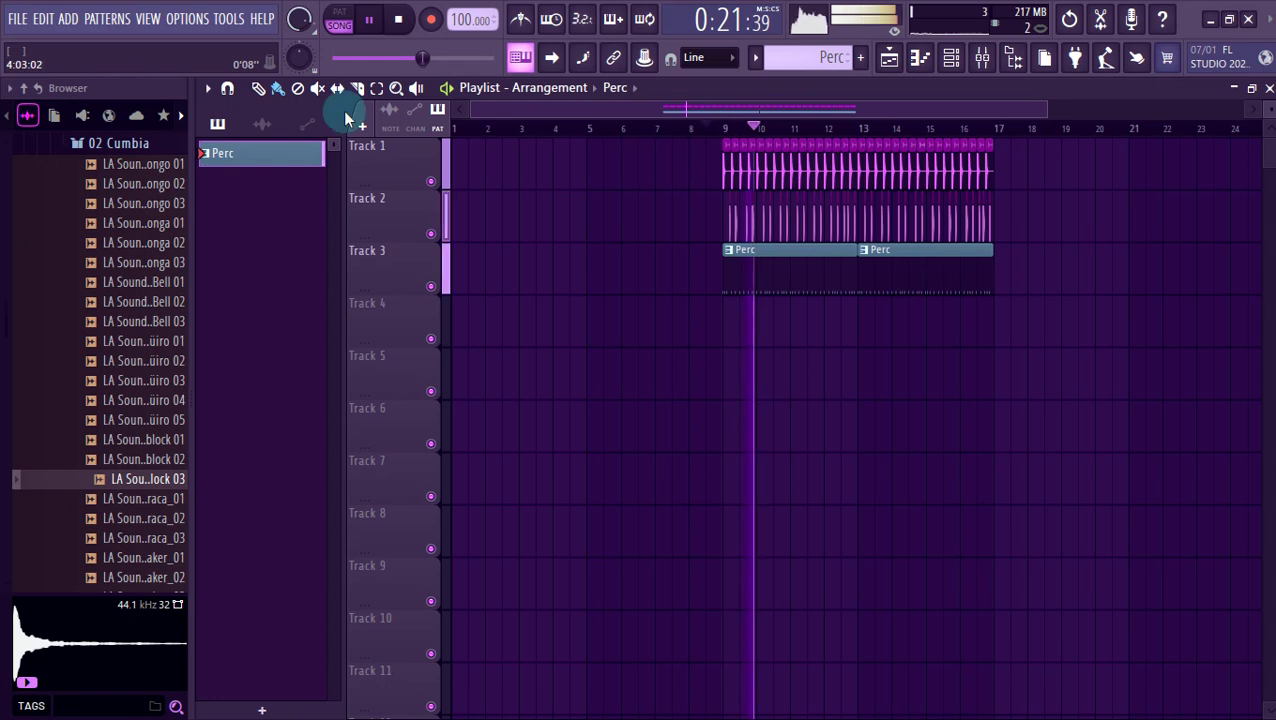
# Stop playback and audition Fill_01 and Fill_02 in the REGGEATON TOOLS Fill folder.
pyautogui.click(140, 143)
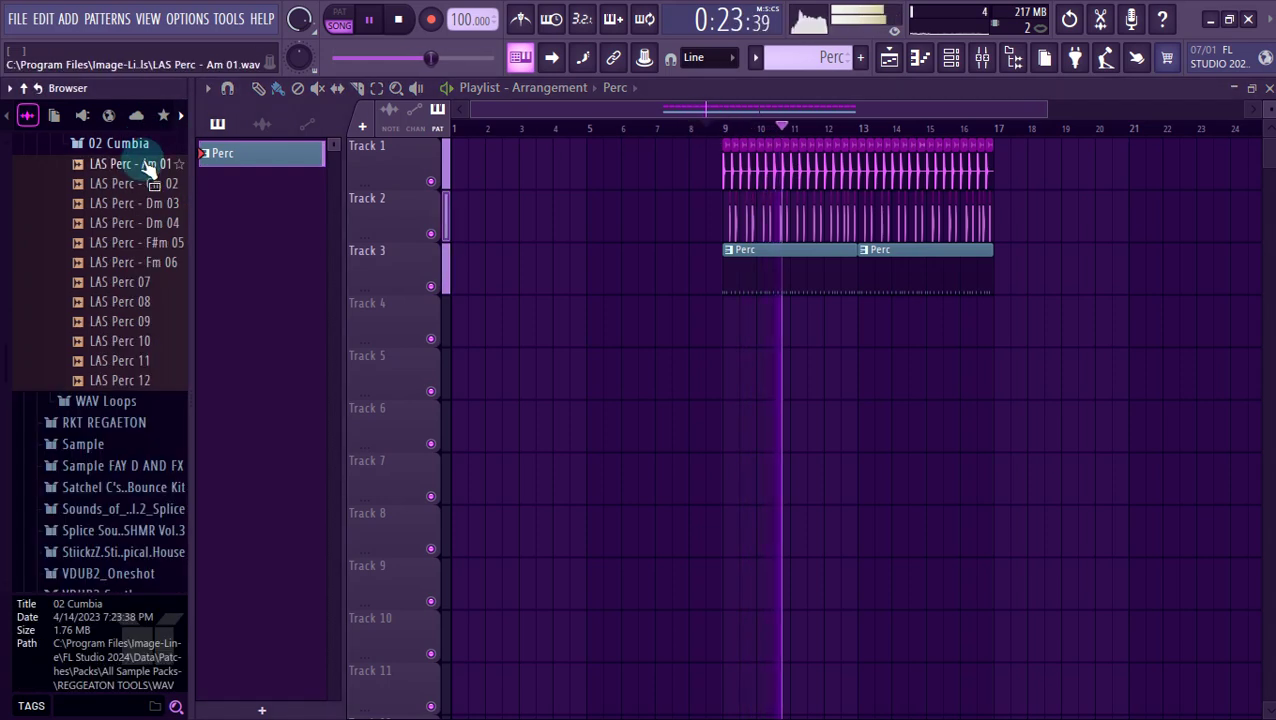
pyautogui.scroll(5, 145, 165)
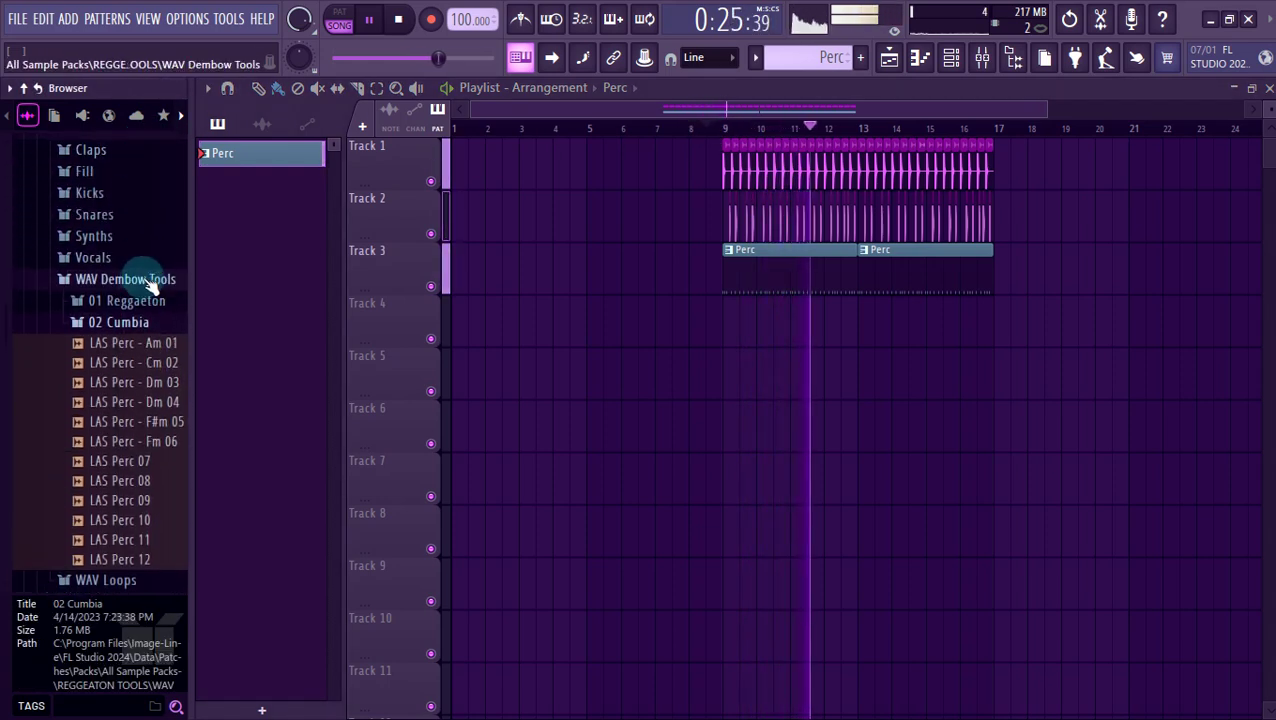
pyautogui.press('space')
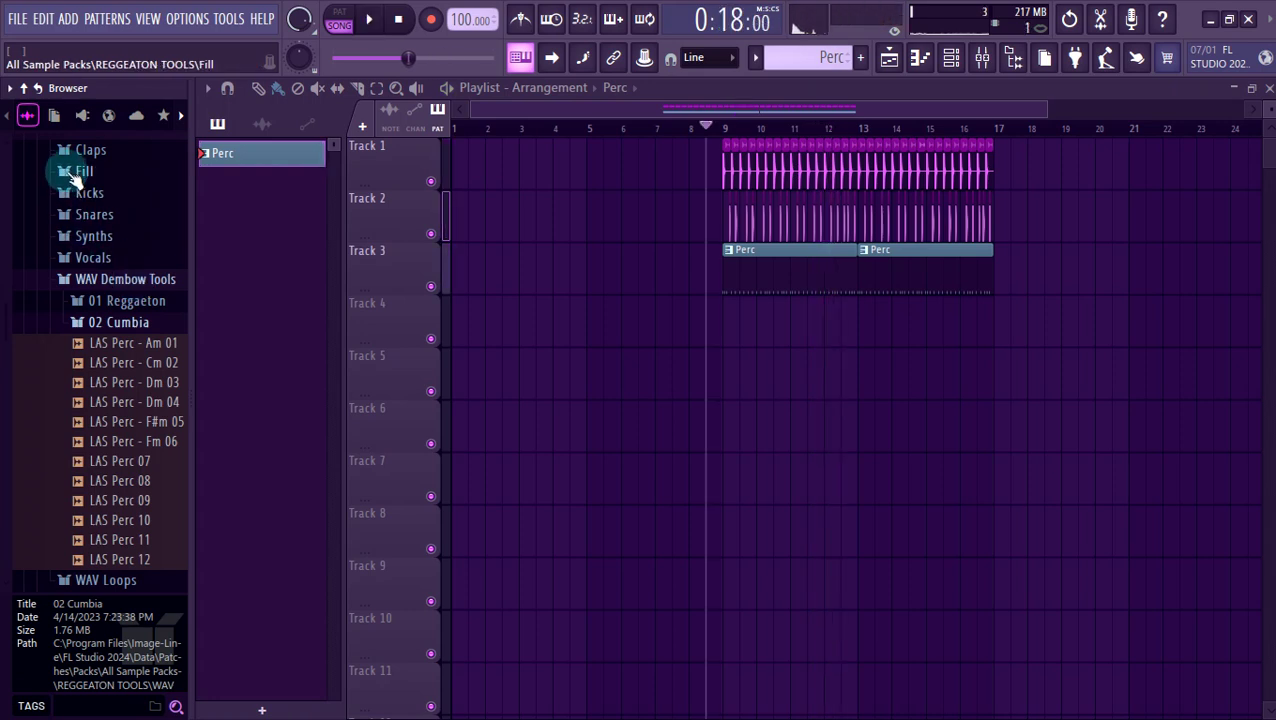
pyautogui.click(80, 176)
pyautogui.click(104, 194)
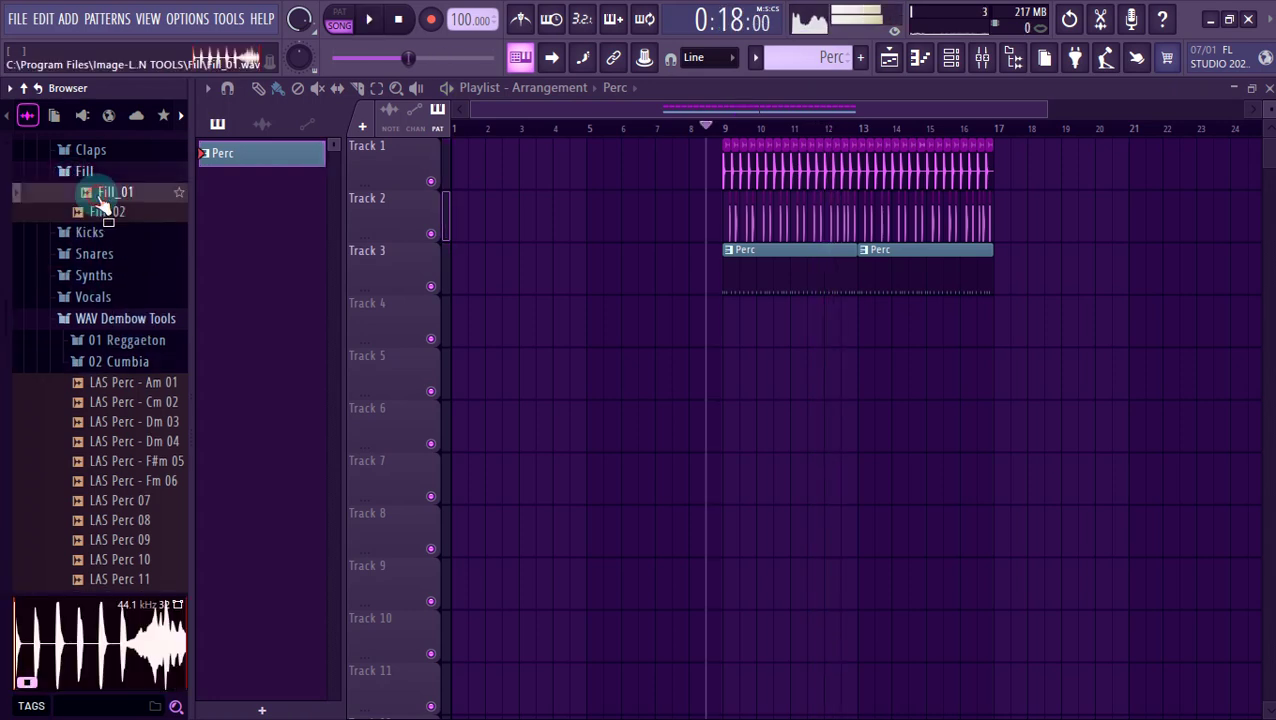
pyautogui.click(109, 213)
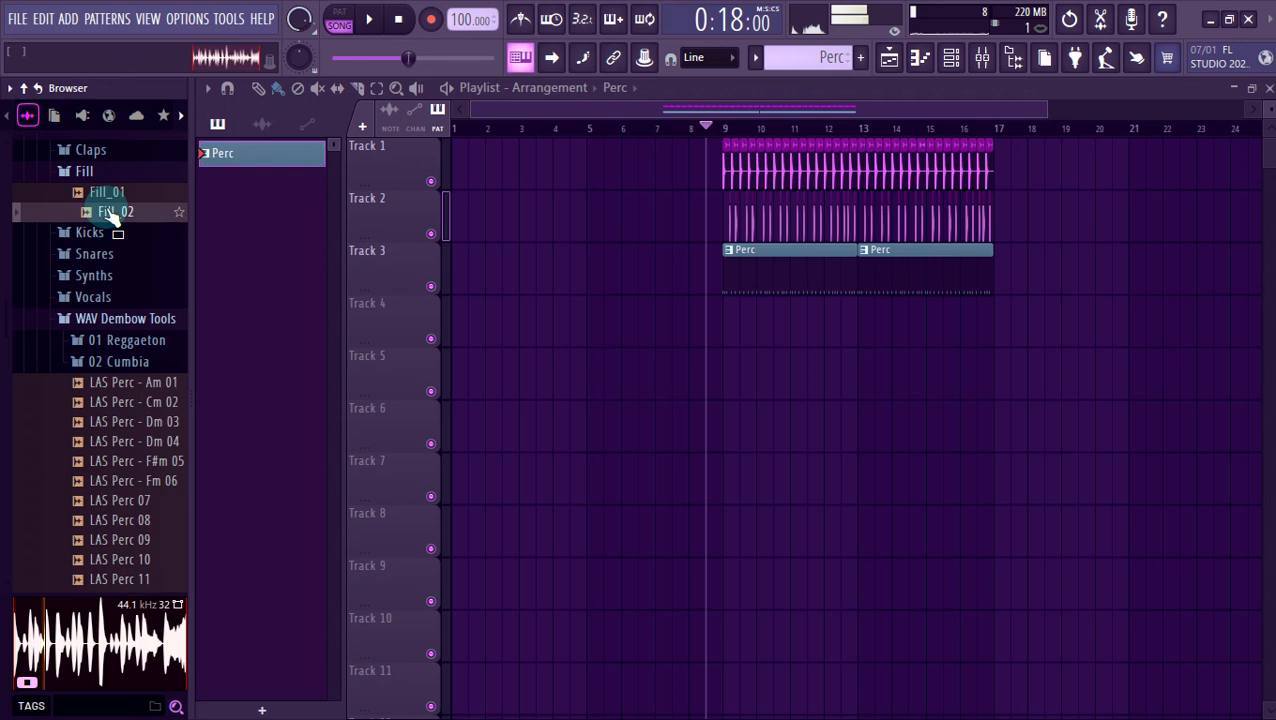
pyautogui.click(84, 172)
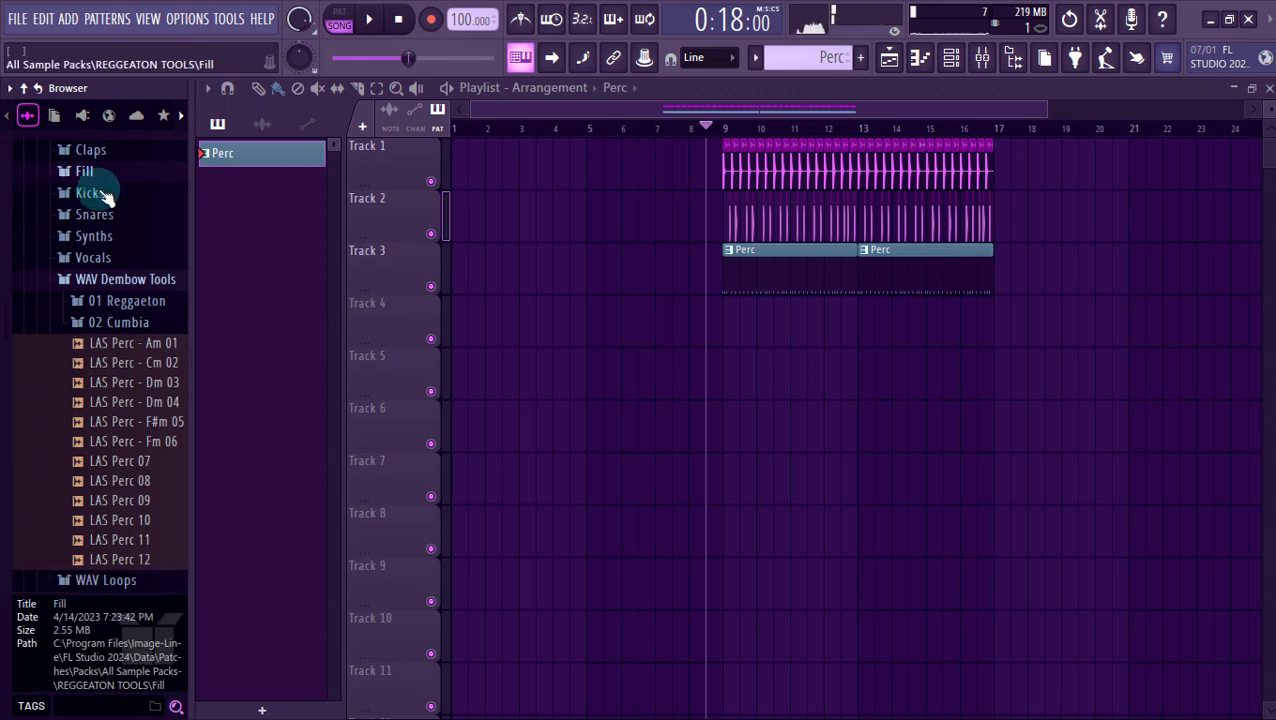
# Open the WAV Loops folder and audition LA Sound Cumbia Loop 03, Loop 06 and Moombahton Loop 02.
pyautogui.click(140, 281)
pyautogui.click(140, 303)
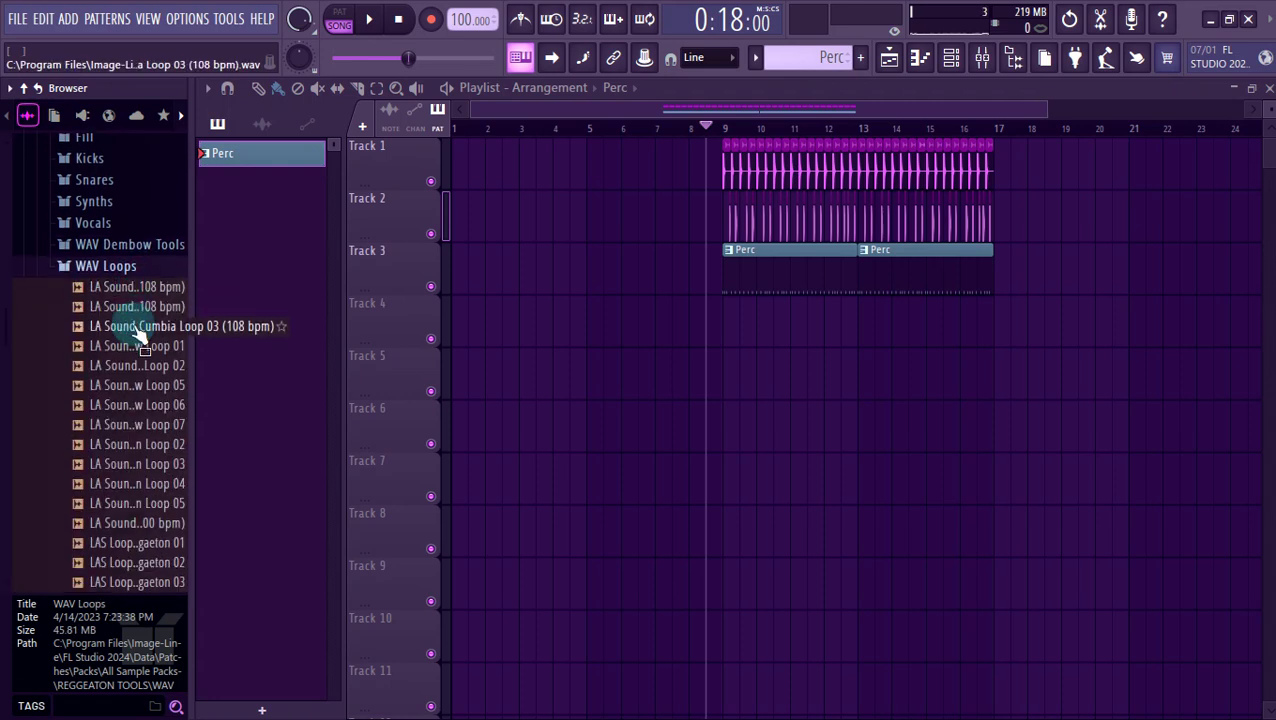
pyautogui.click(120, 328)
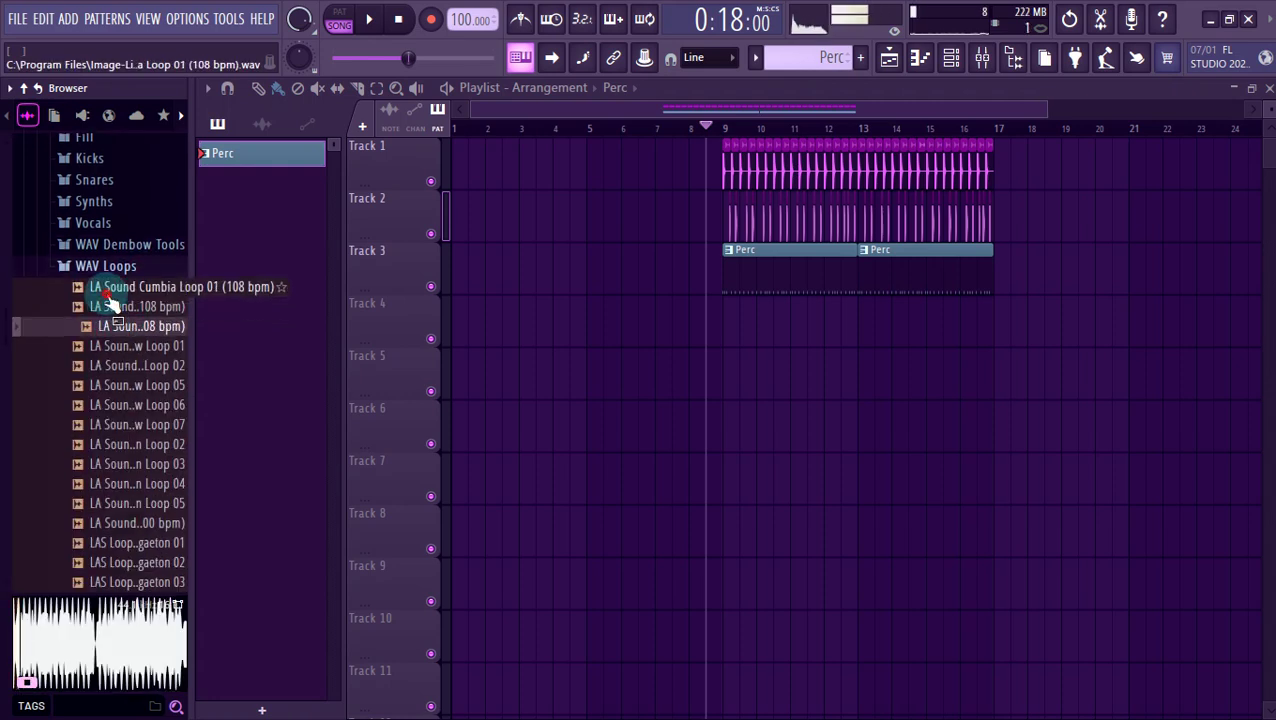
pyautogui.click(110, 345)
pyautogui.click(115, 405)
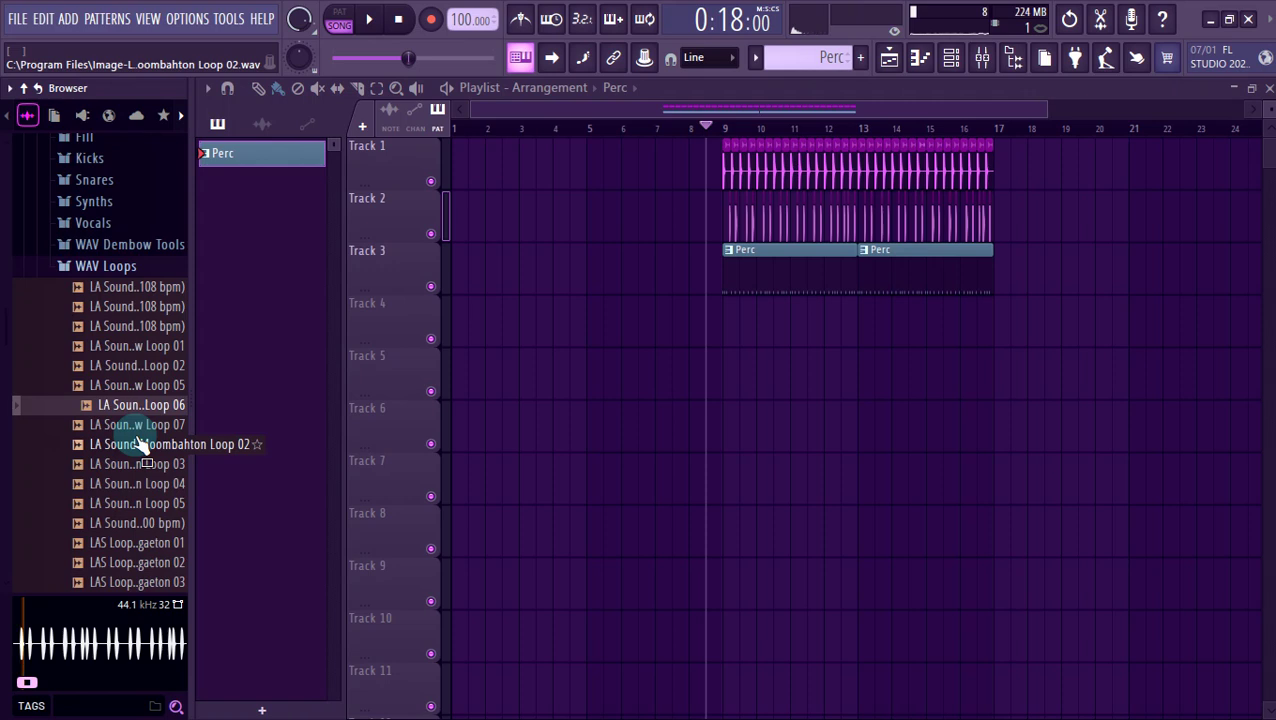
pyautogui.click(141, 444)
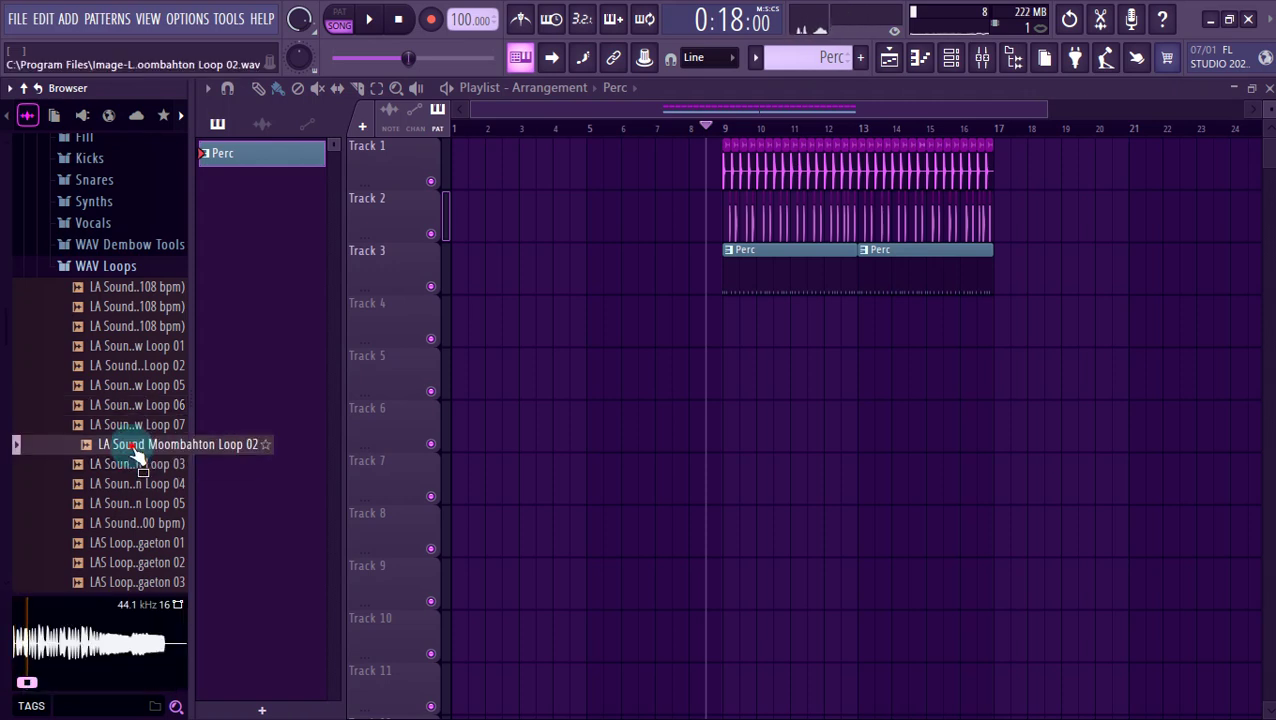
# Place LA Sound Moombahton Loop 04 on Track 4 starting at bar 9.
pyautogui.moveTo(108, 448); pyautogui.dragTo(724, 328)
pyautogui.click(130, 488)
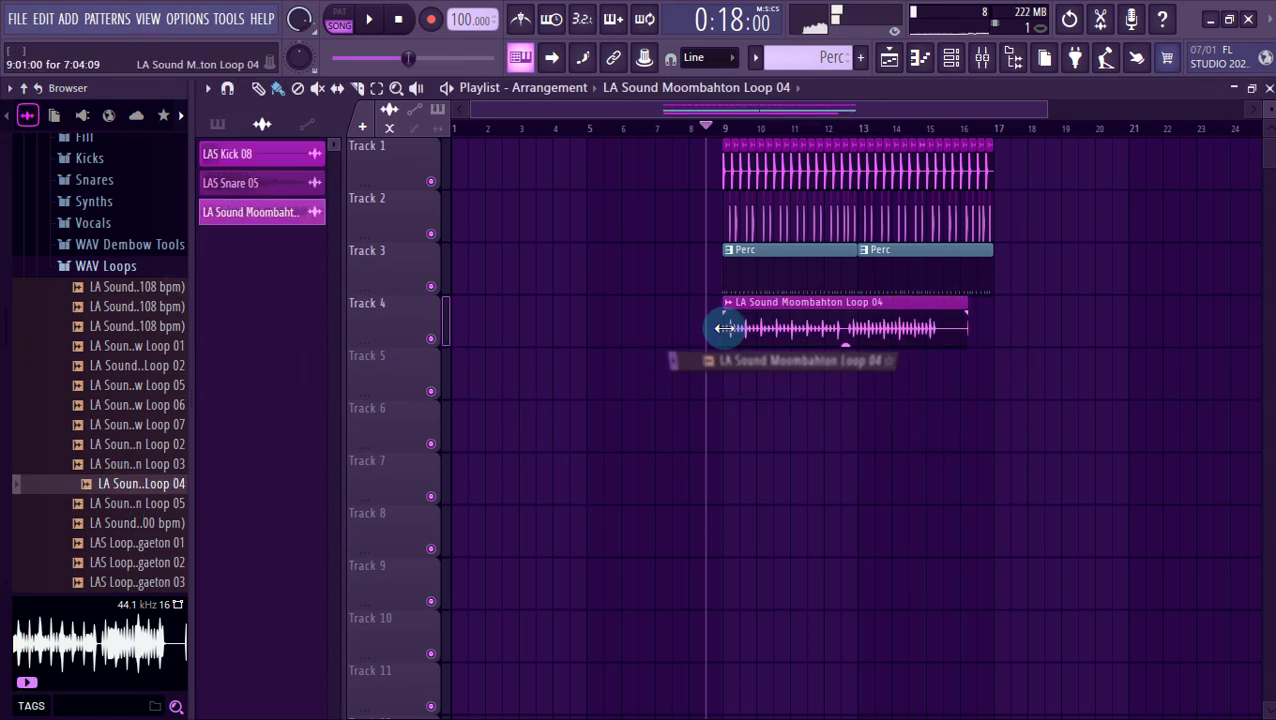
pyautogui.scroll(2, 689, 314)
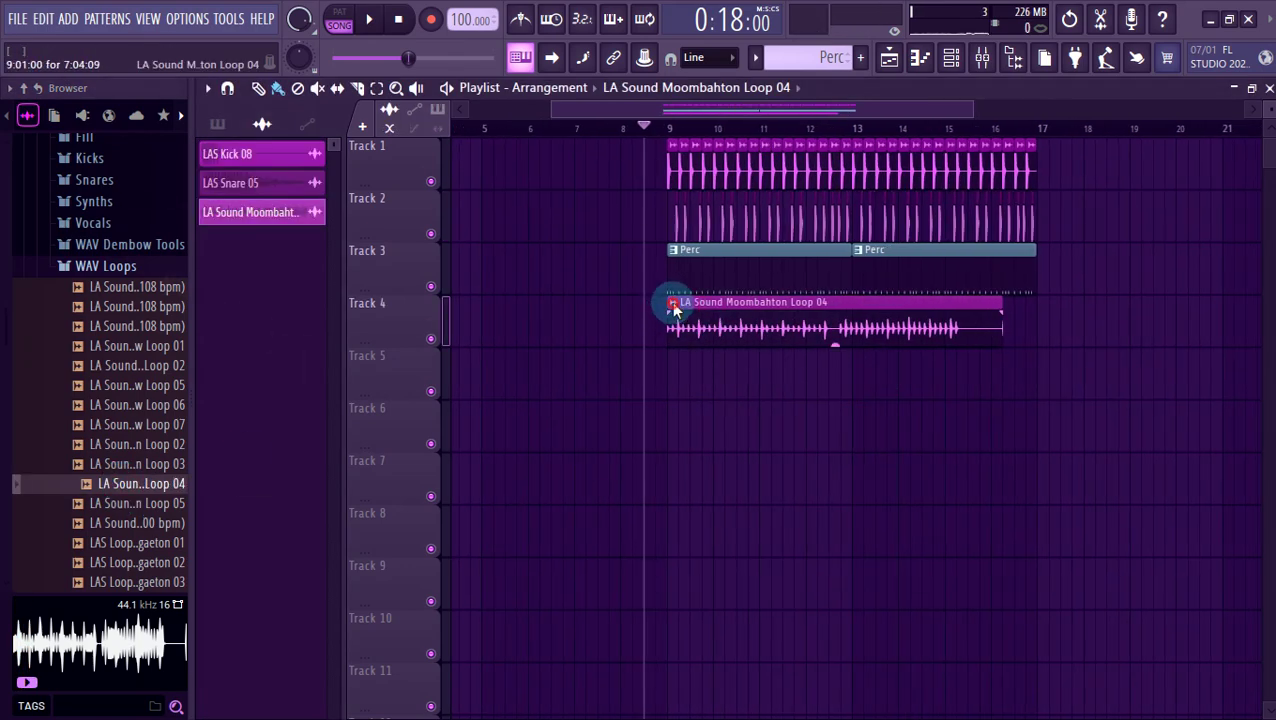
# Fit the Moombahton Loop 04 clip using the estimated tempo of 96.25 BPM, and stretch it to end at bar 17.
pyautogui.click(674, 305)
pyautogui.click(891, 435)
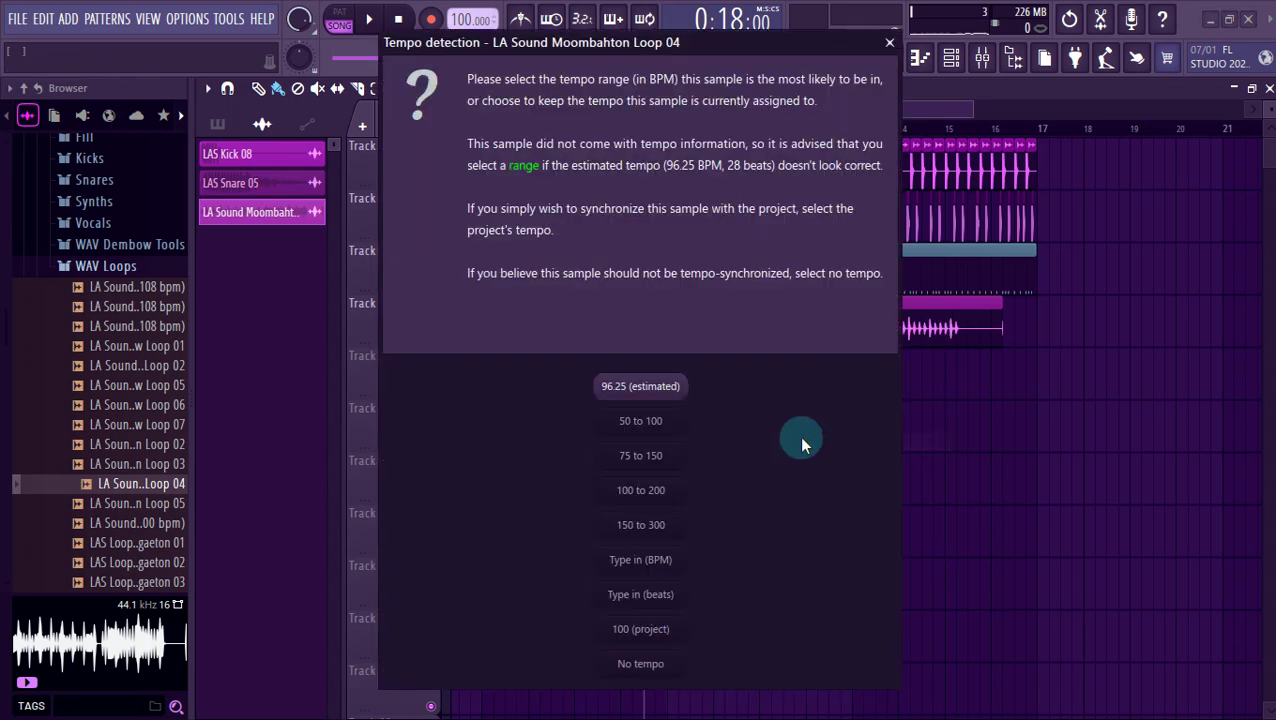
pyautogui.click(645, 390)
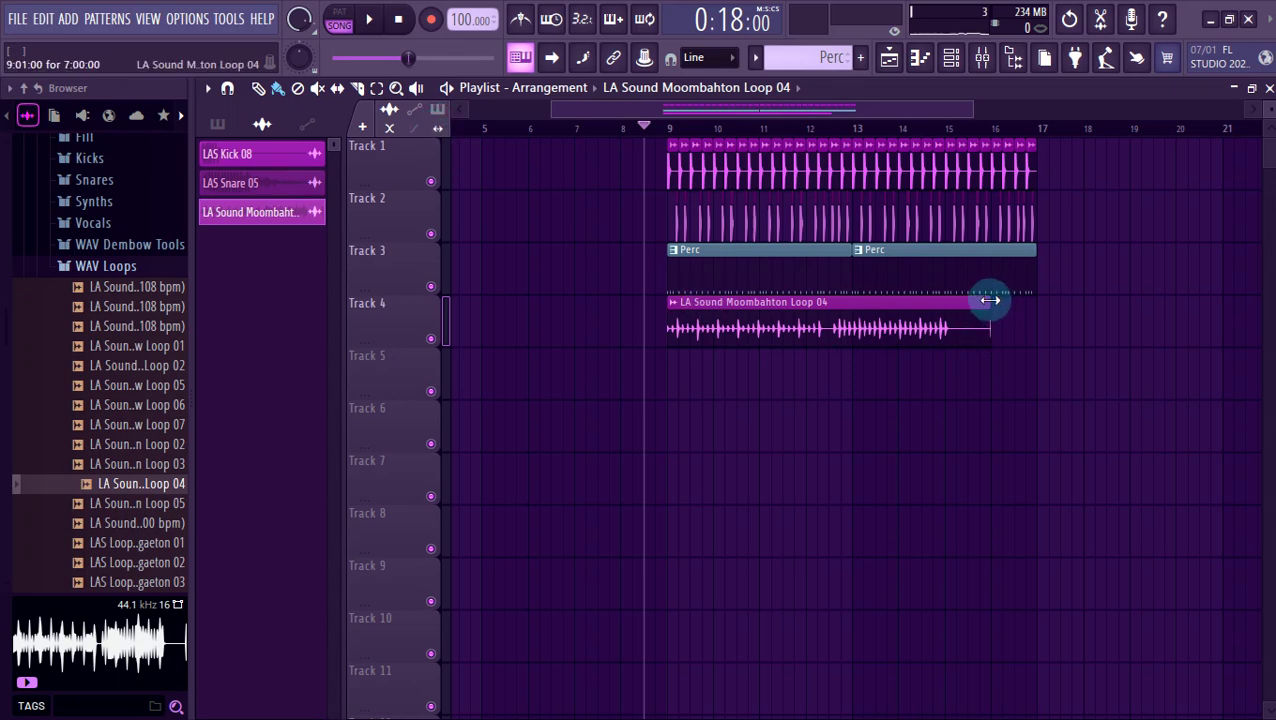
pyautogui.moveTo(988, 301); pyautogui.dragTo(1038, 302)
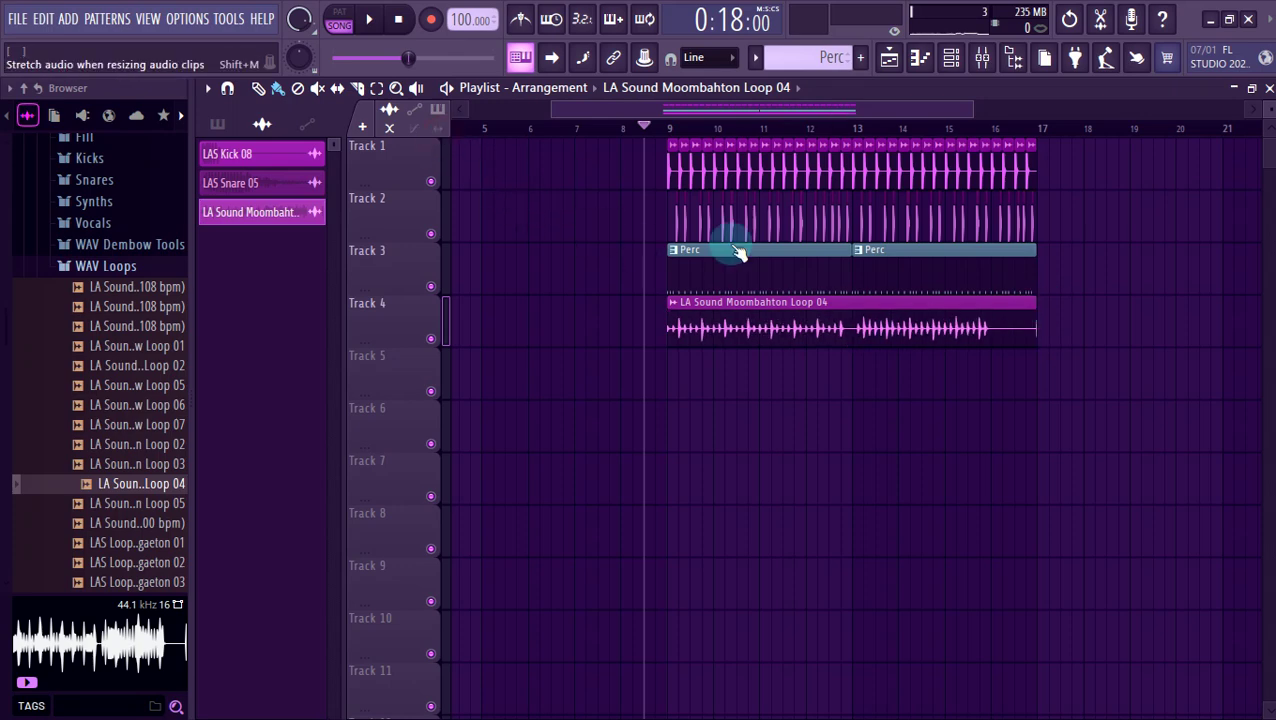
# Play the song while checking the Unsorted group in the Channel rack and the Moombahton Loop 04 clip's channel settings.
pyautogui.press('space')
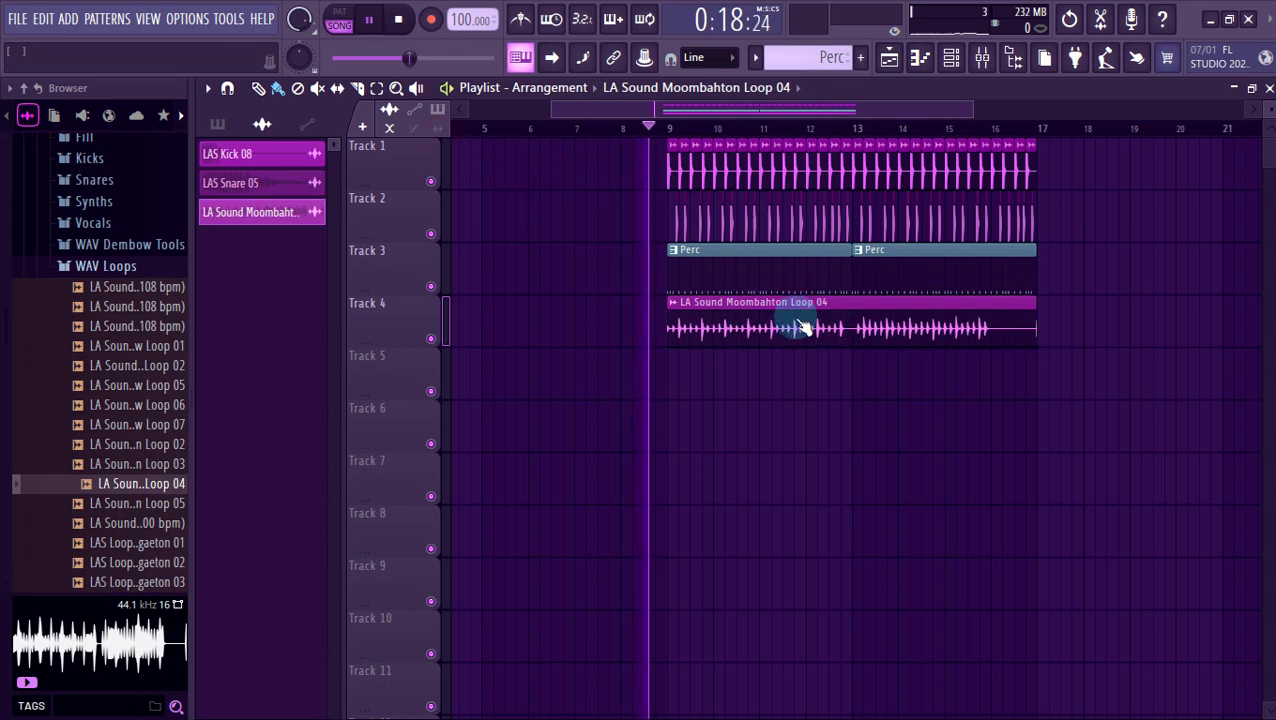
pyautogui.click(951, 59)
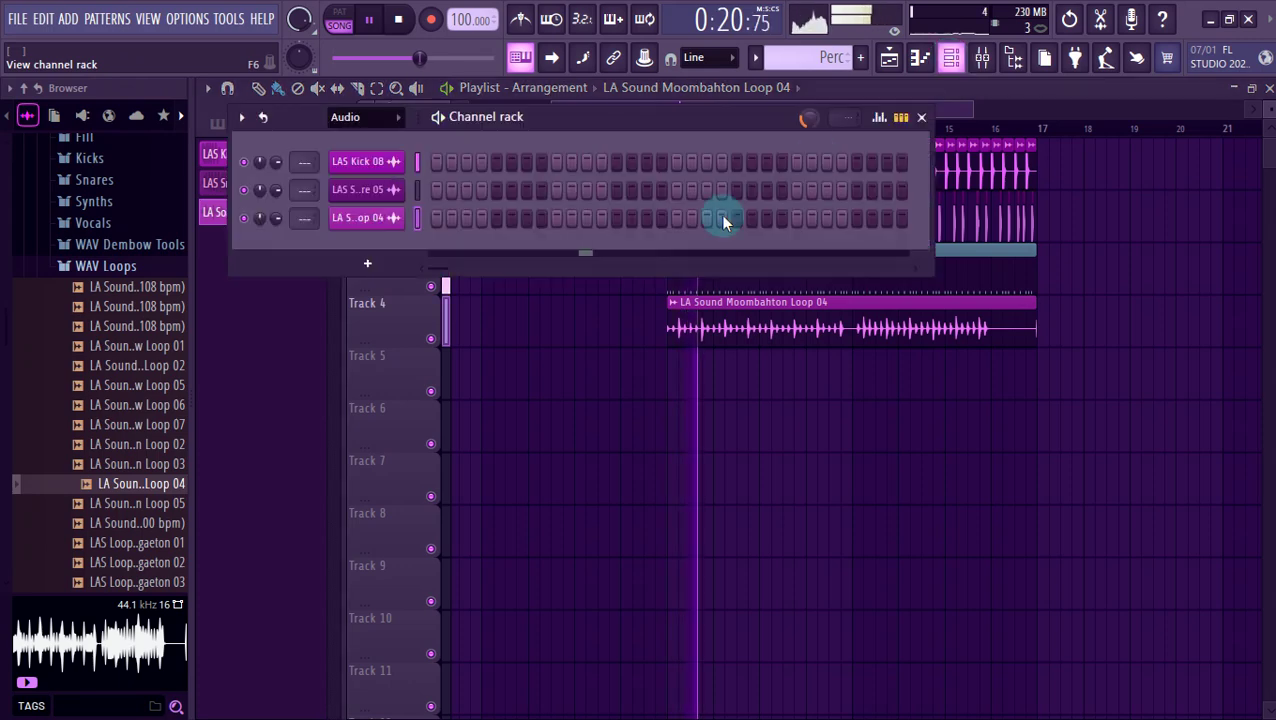
pyautogui.click(376, 124)
pyautogui.click(390, 185)
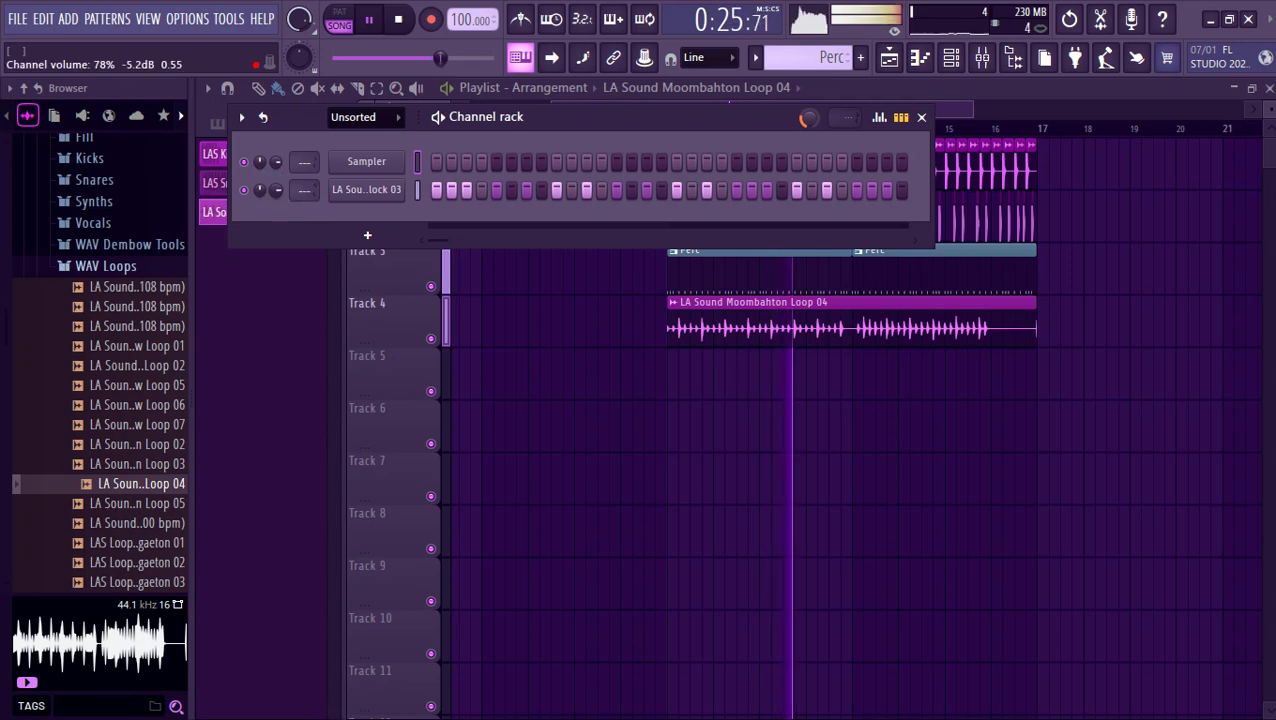
pyautogui.doubleClick(765, 322)
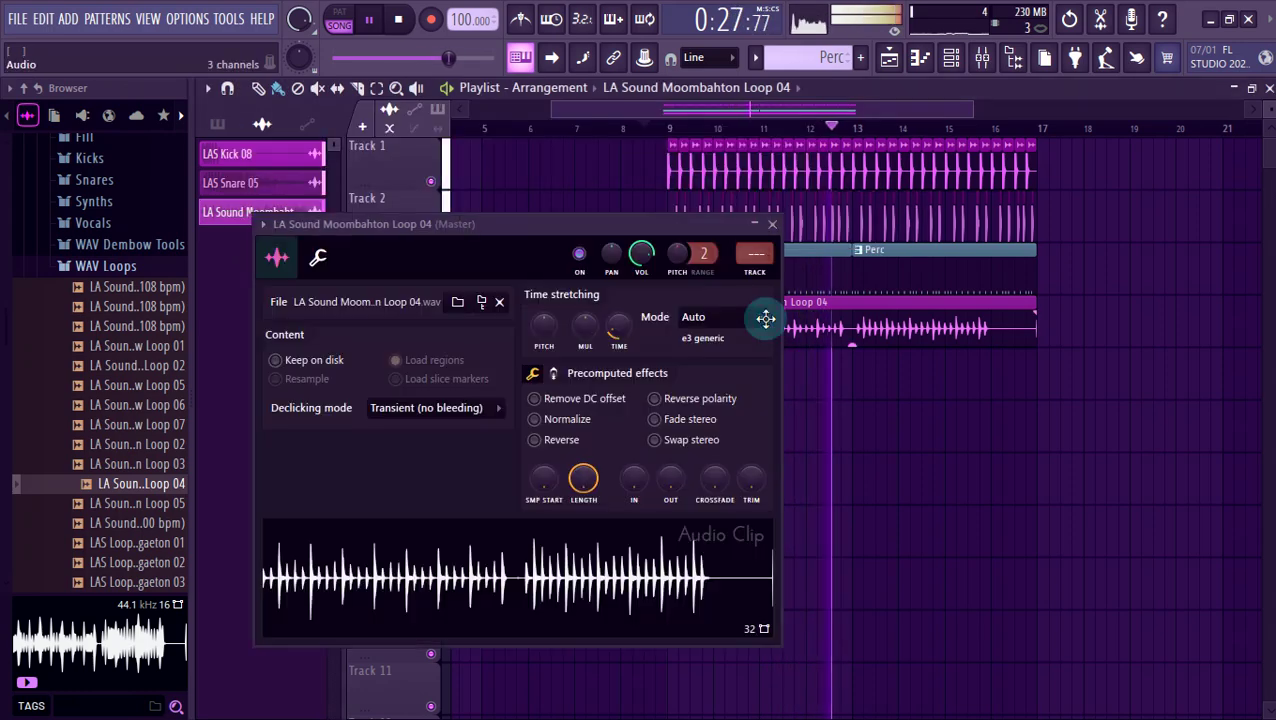
pyautogui.click(930, 420)
# Stop playback and open the VEDM3 Downlifter folder under VEDM3 FX in the EDM Essentials Vol 3 pack.
pyautogui.click(143, 268)
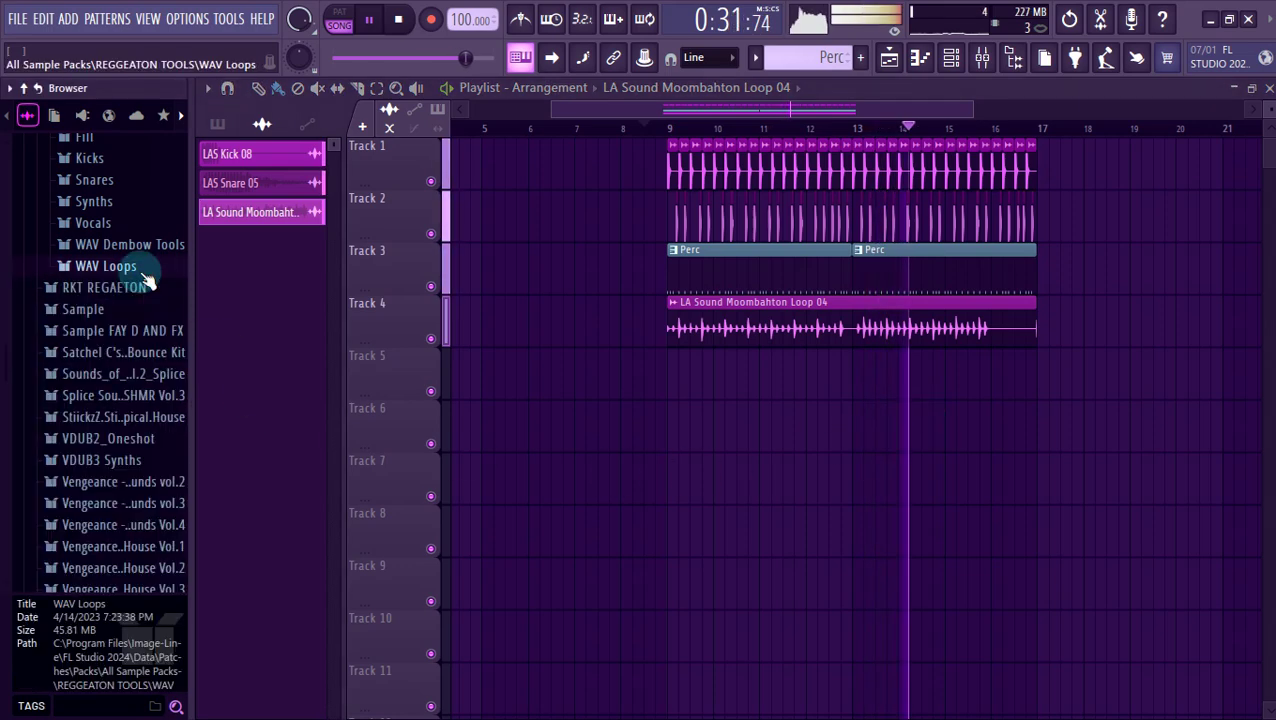
pyautogui.press('space')
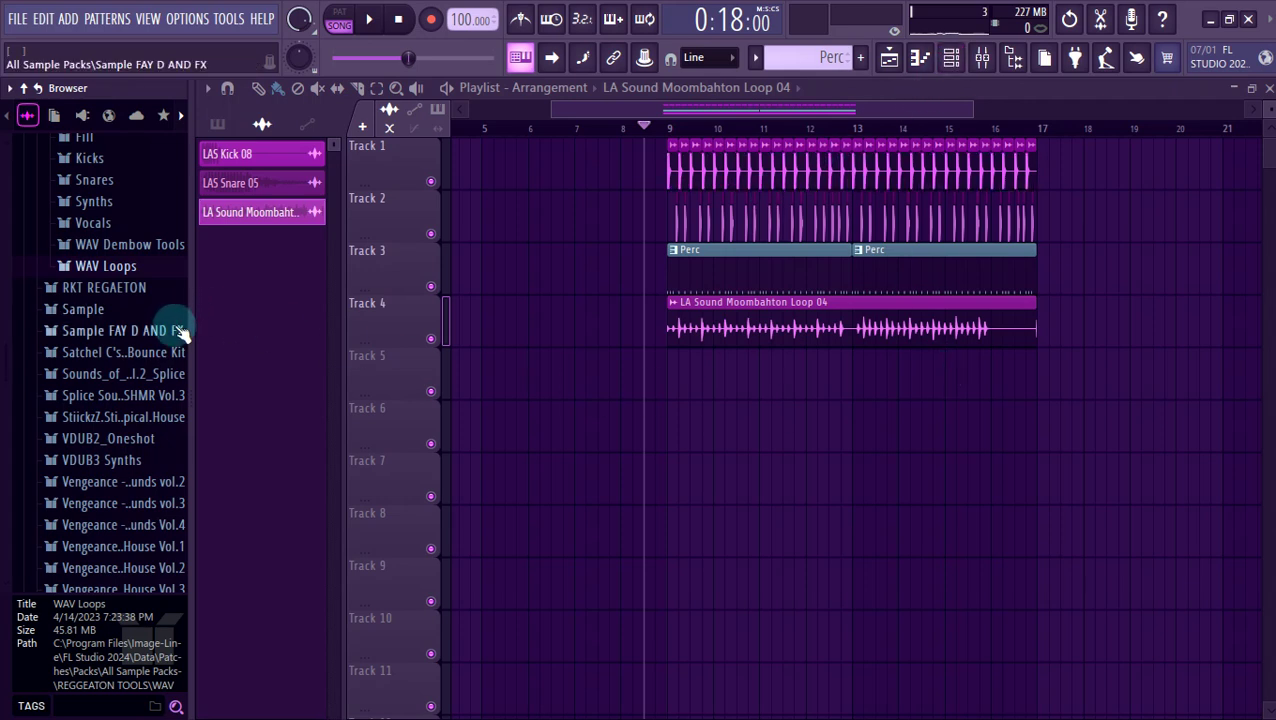
pyautogui.scroll(6, 168, 338)
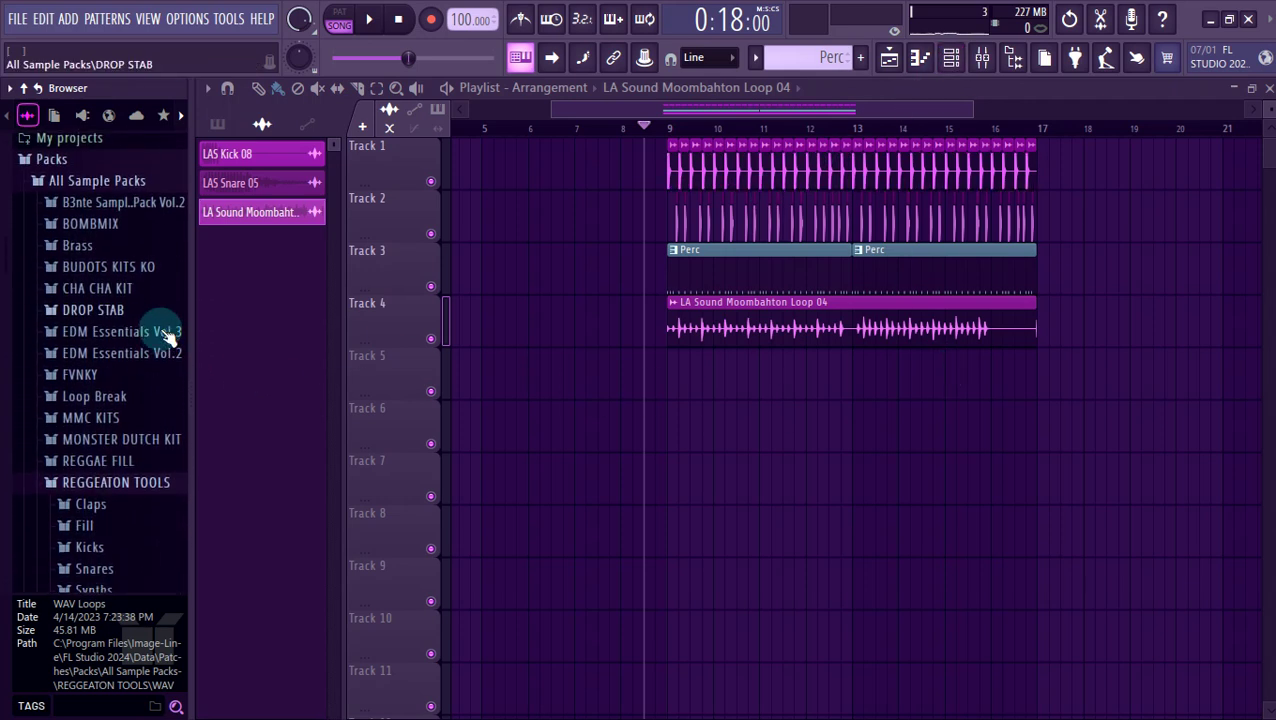
pyautogui.click(135, 449)
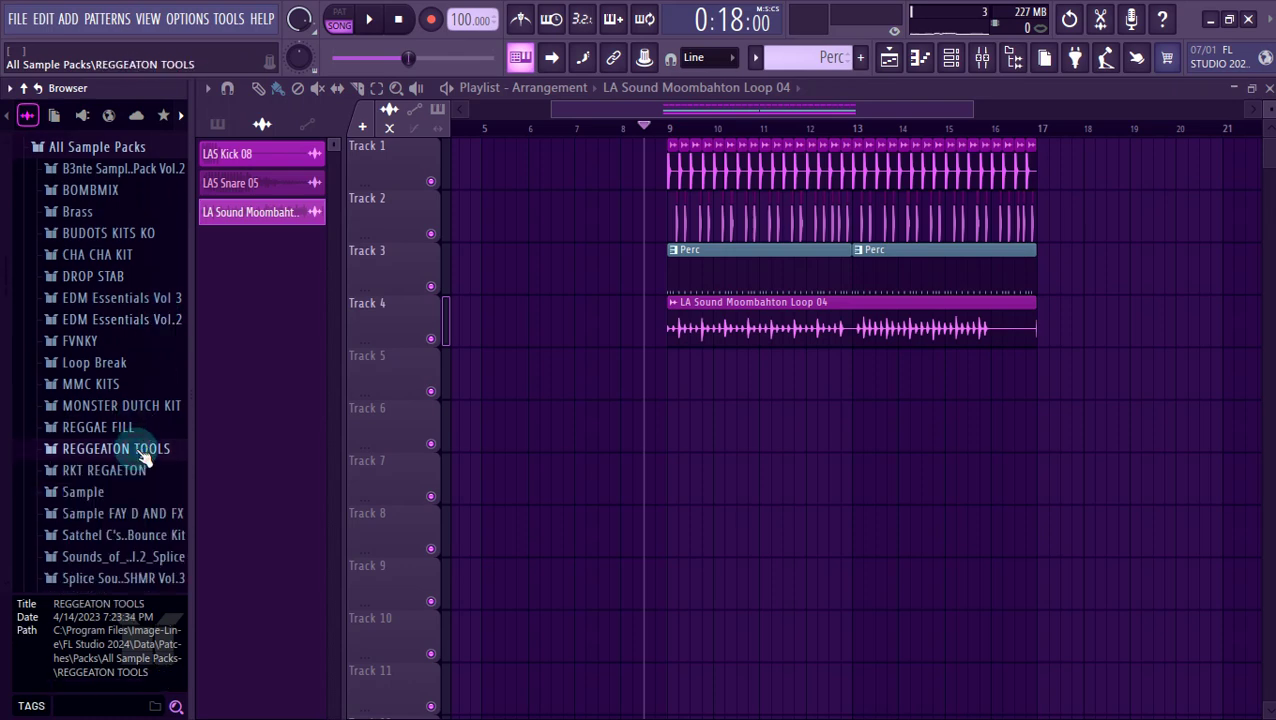
pyautogui.click(127, 305)
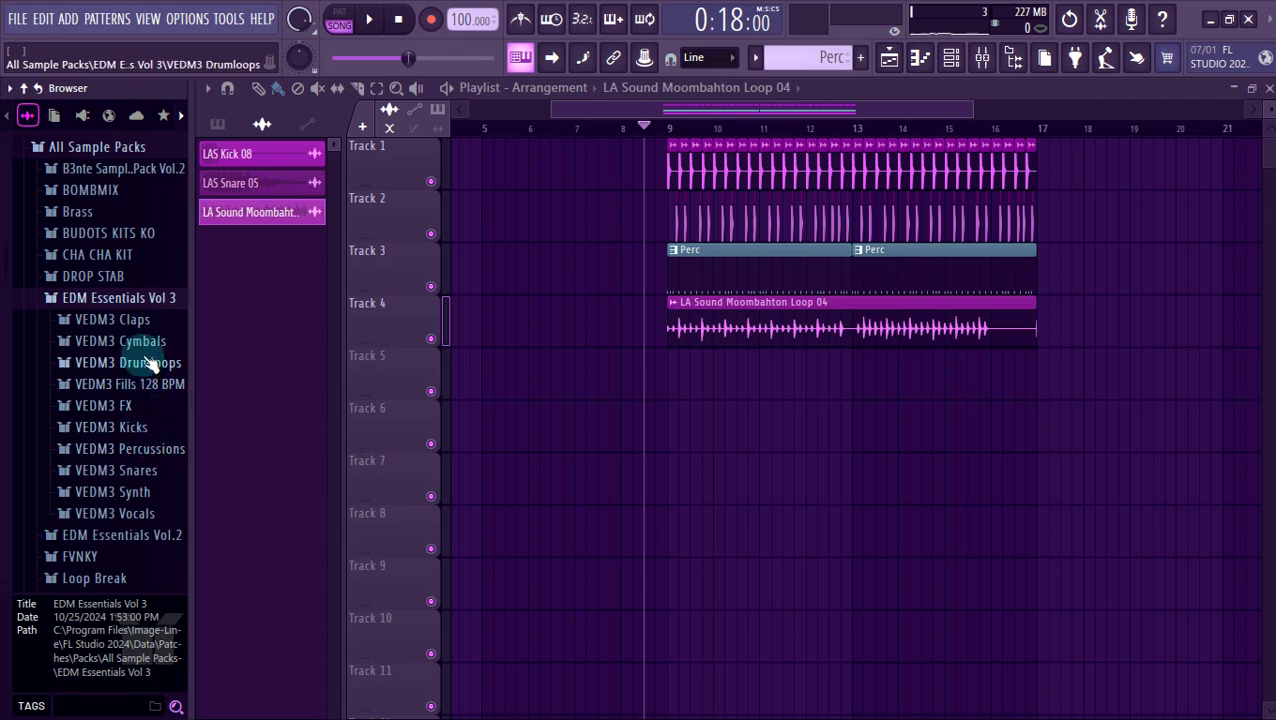
pyautogui.click(108, 407)
pyautogui.click(130, 429)
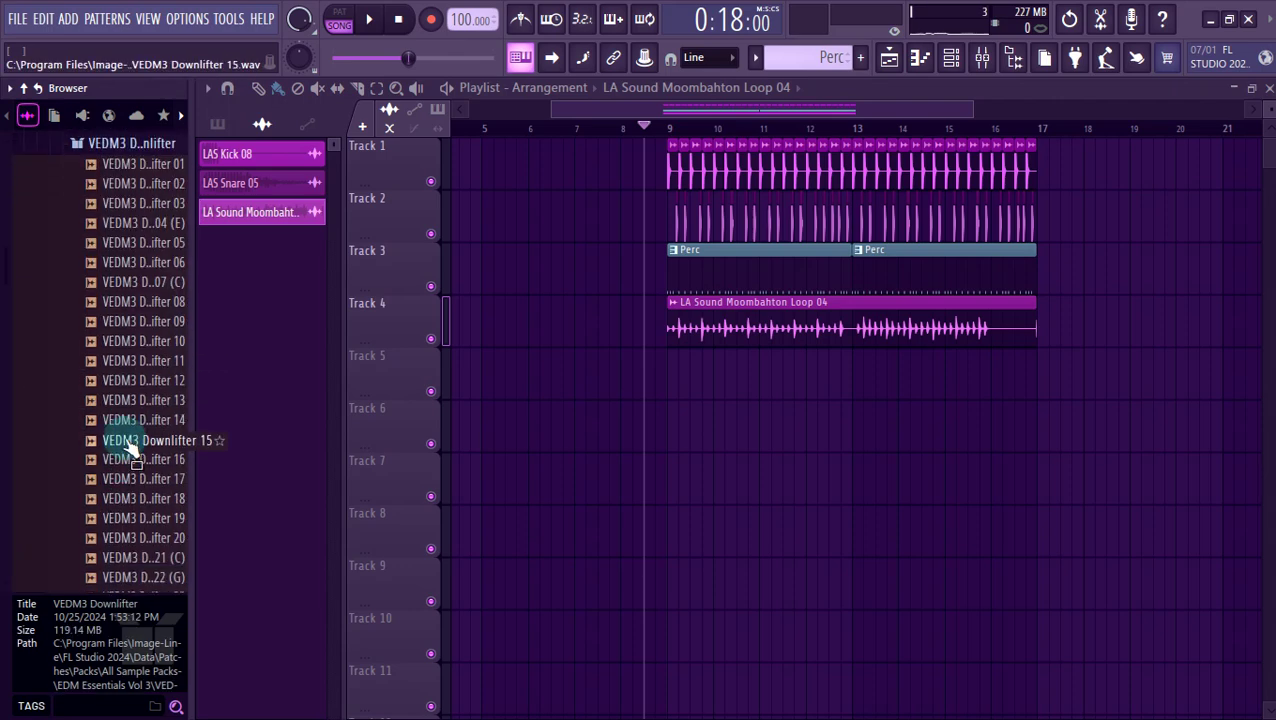
# Audition VEDM3 Downlifter 15 and 12, and place Downlifter 12 on Track 5 starting at bar 9.
pyautogui.click(128, 442)
pyautogui.click(125, 386)
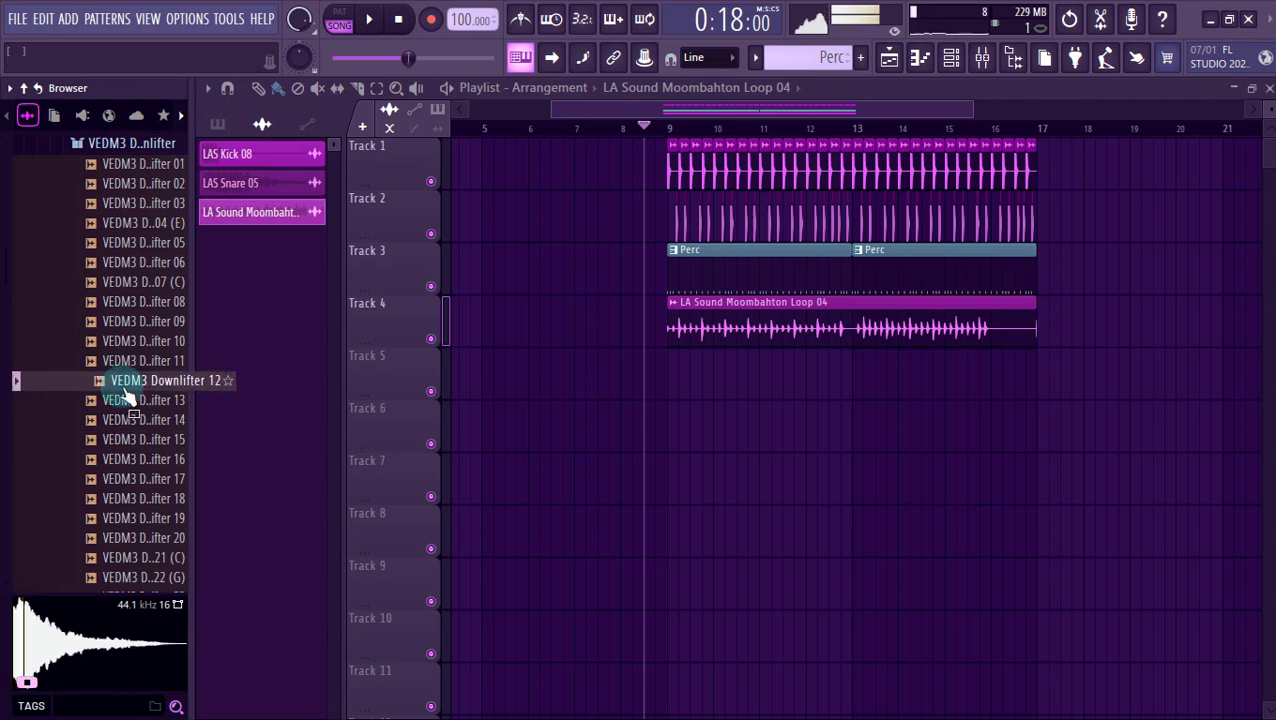
pyautogui.moveTo(125, 393); pyautogui.dragTo(670, 369)
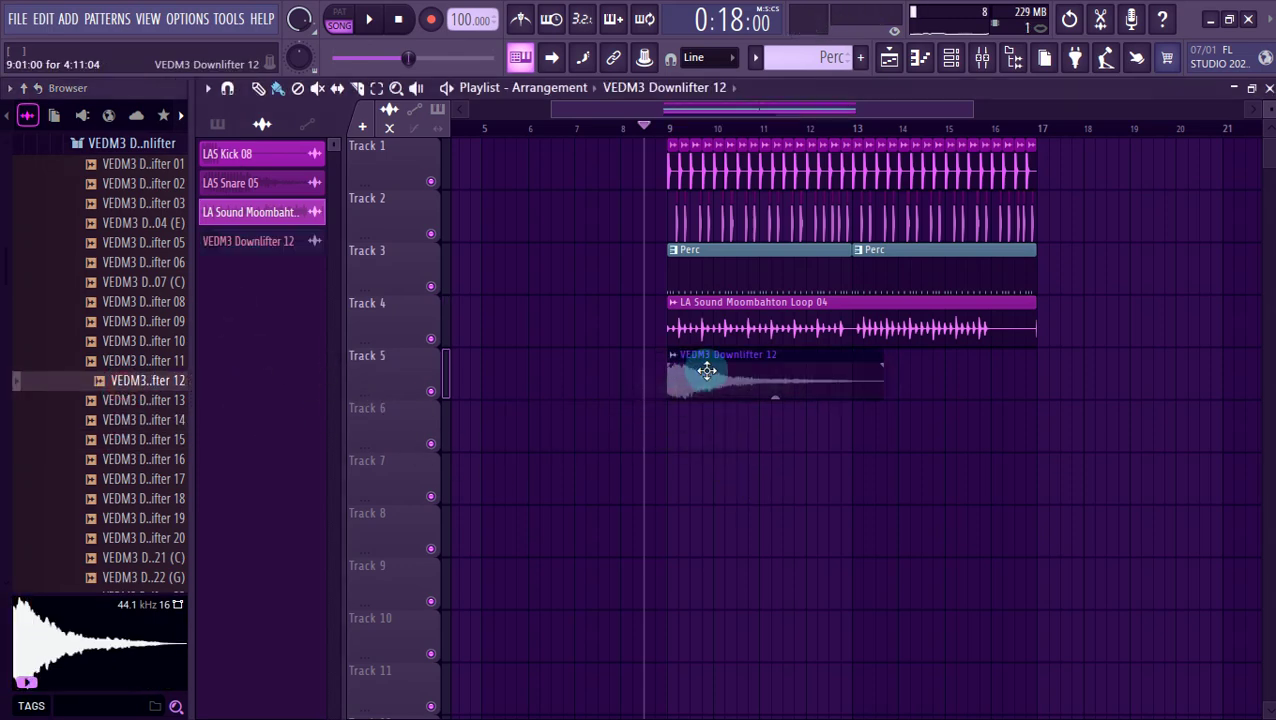
# Route the VEDM3 Downlifter 12 clip to mixer track 1, with Kickstart 2 in effect slot 3 and its fader lowered.
pyautogui.doubleClick(707, 371)
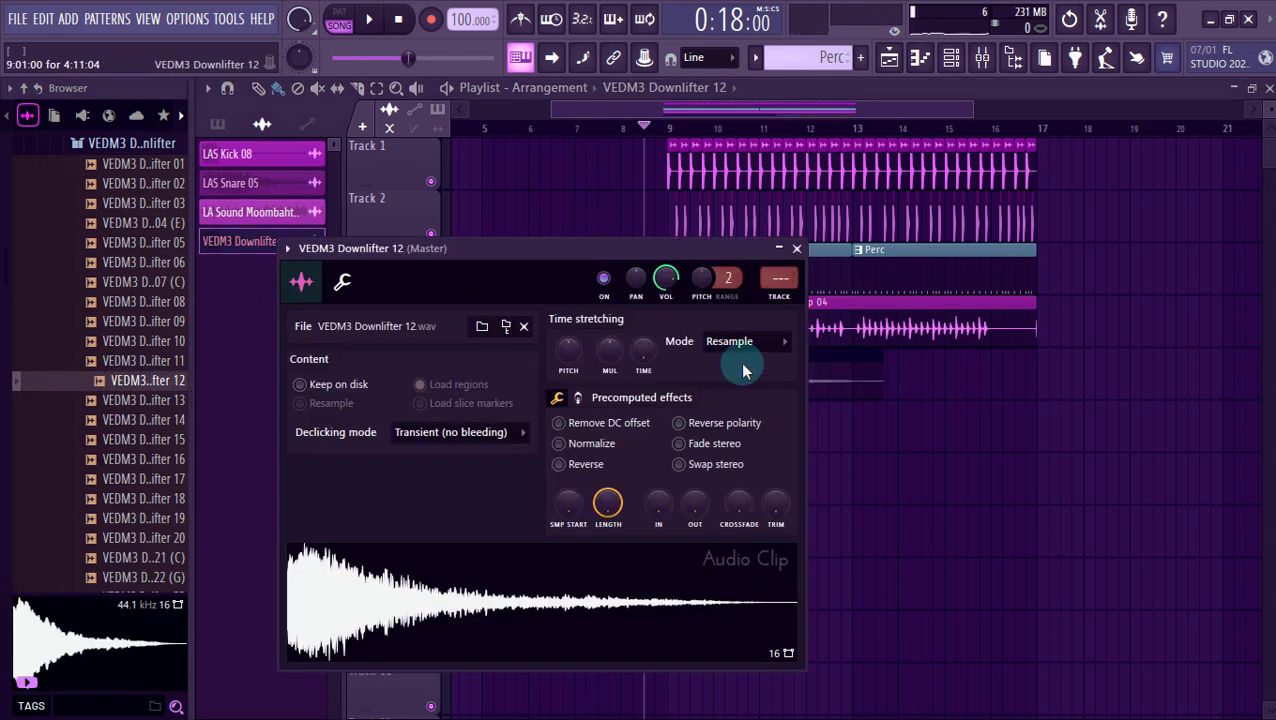
pyautogui.click(788, 305)
pyautogui.click(1031, 284)
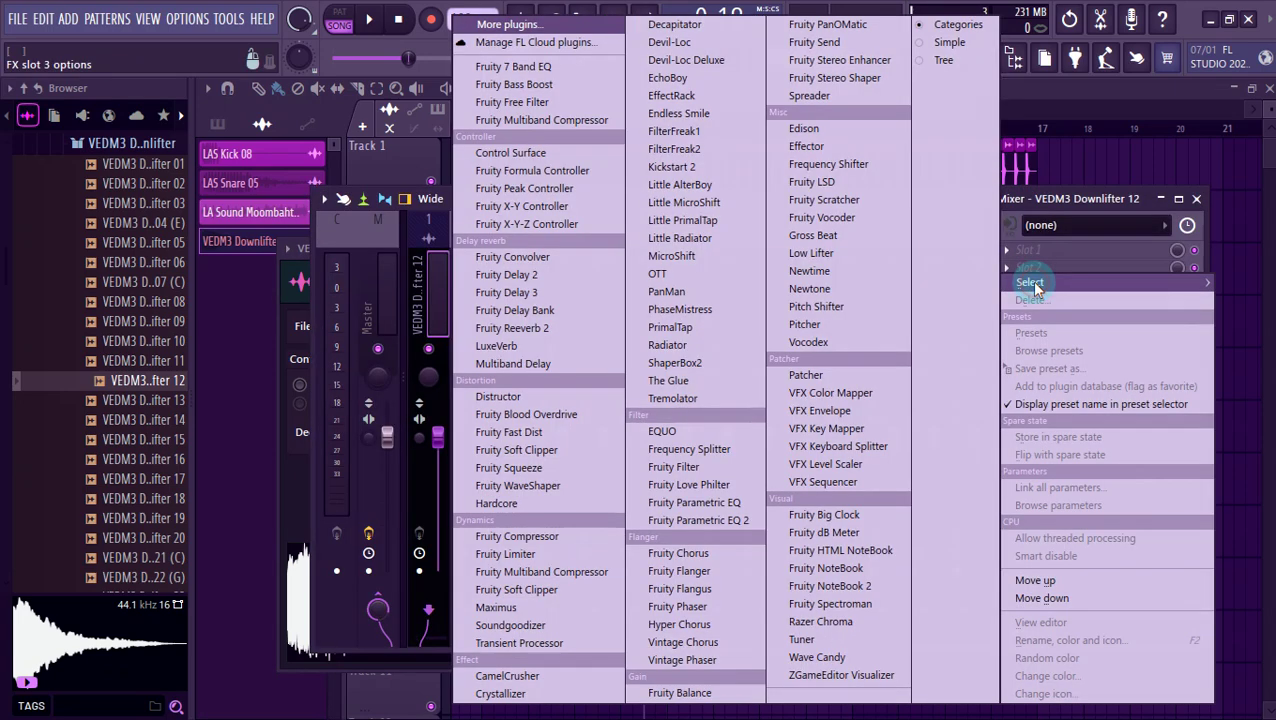
pyautogui.click(690, 167)
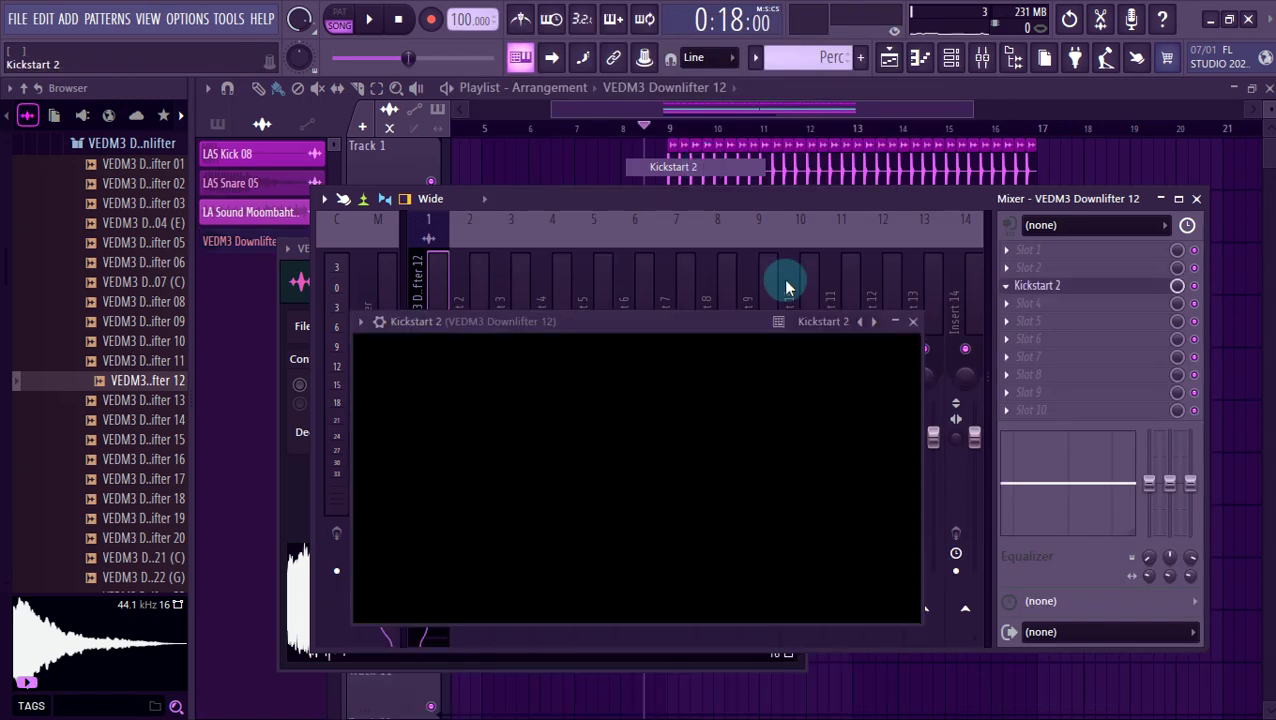
pyautogui.click(762, 578)
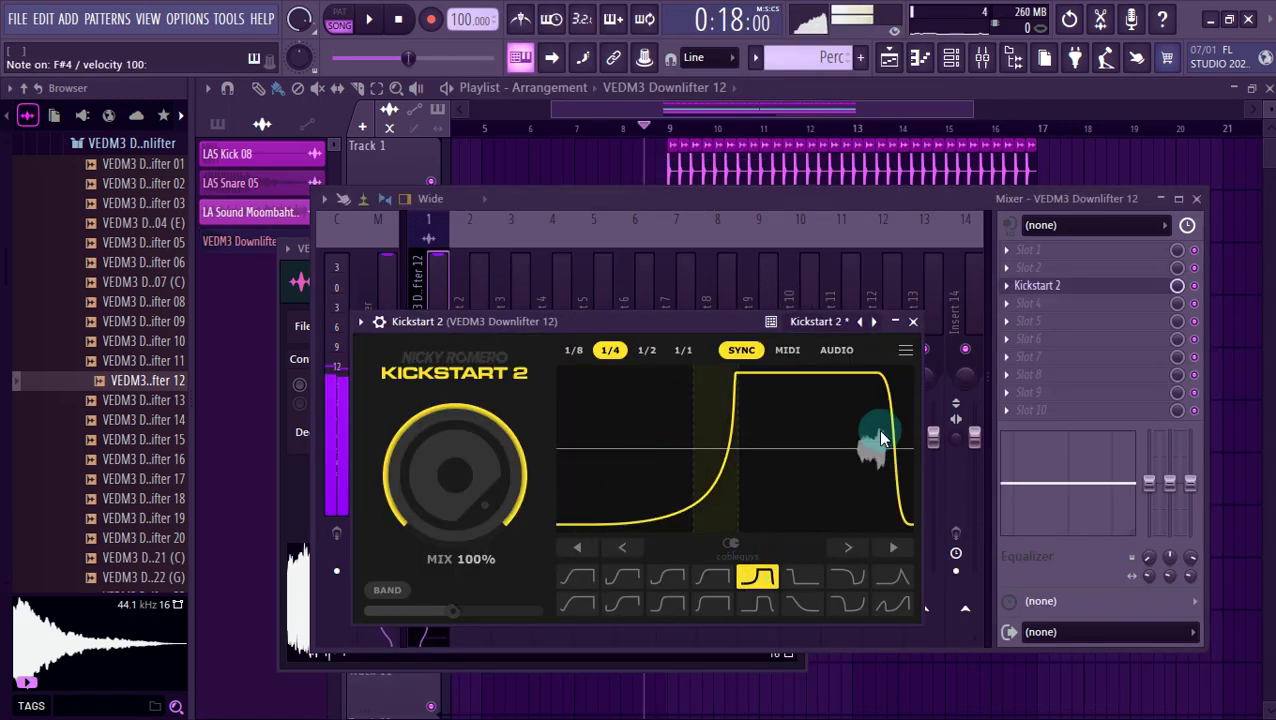
pyautogui.click(914, 323)
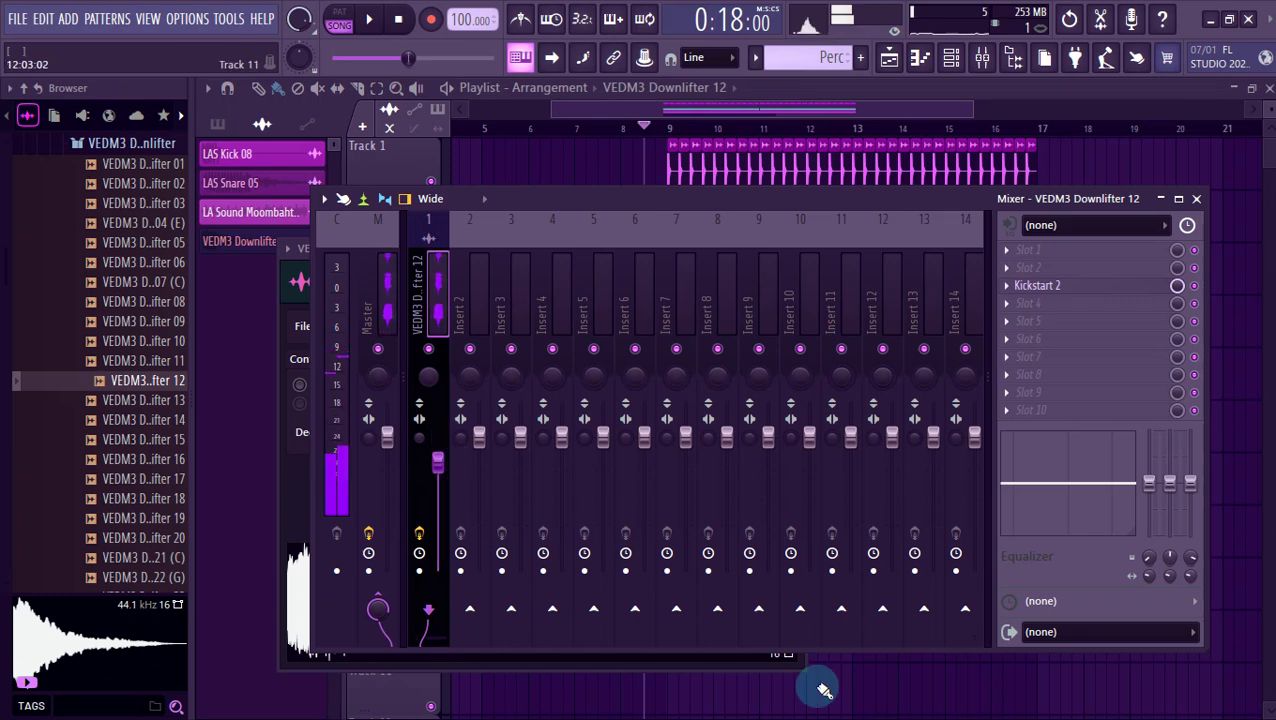
pyautogui.press('F9')
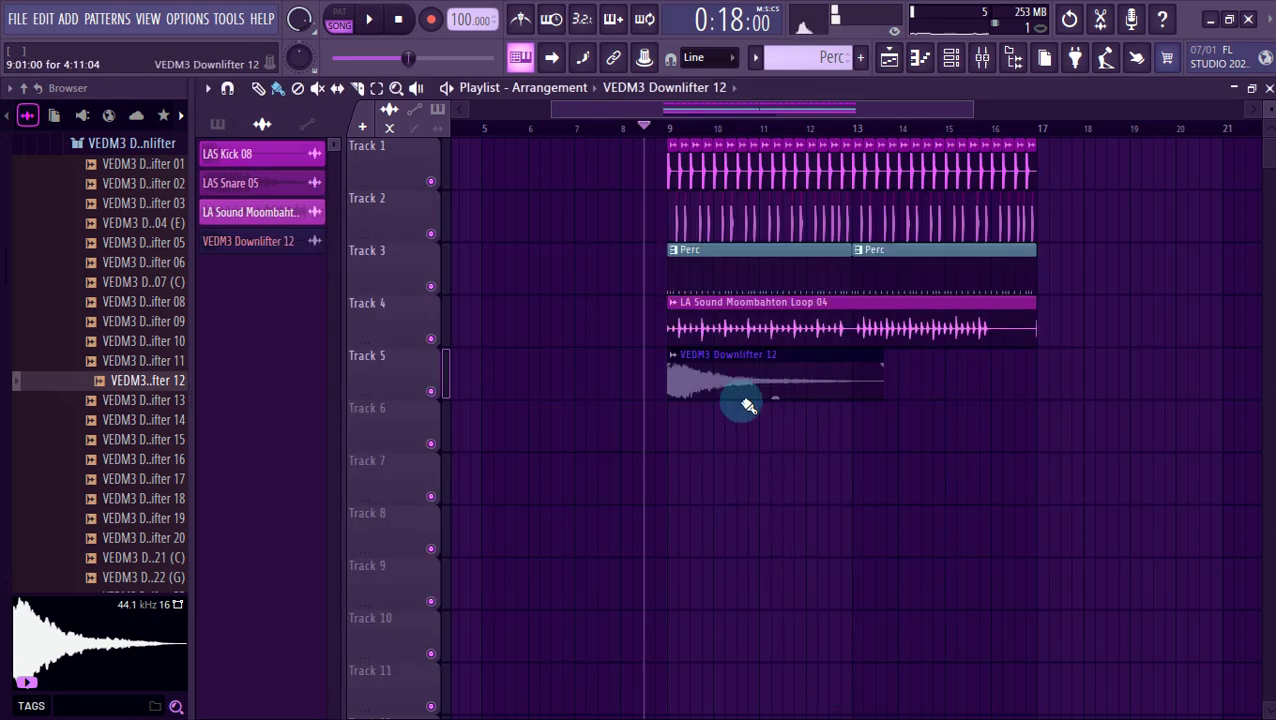
# Cut the VEDM3 Downlifter 12 clip on Track 5 at bar 13 and place a copy spanning bars 13 to 17.
pyautogui.scroll(-1, 713, 345)
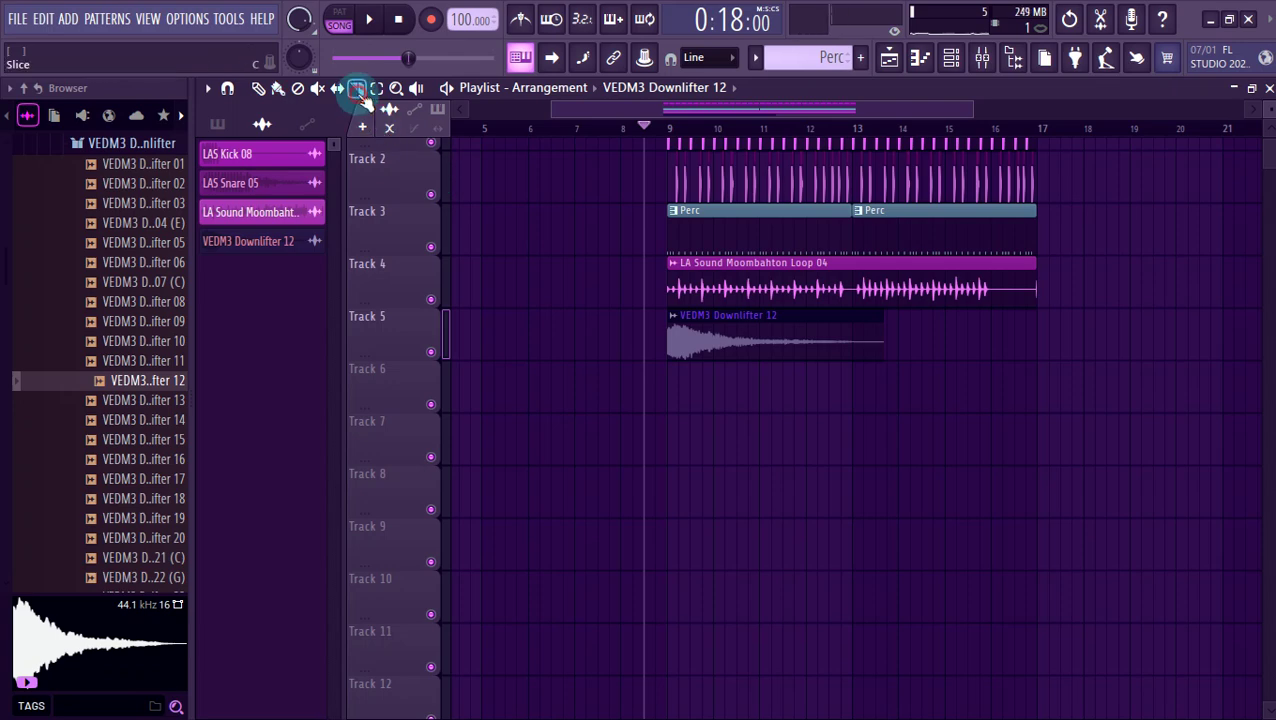
pyautogui.click(845, 300)
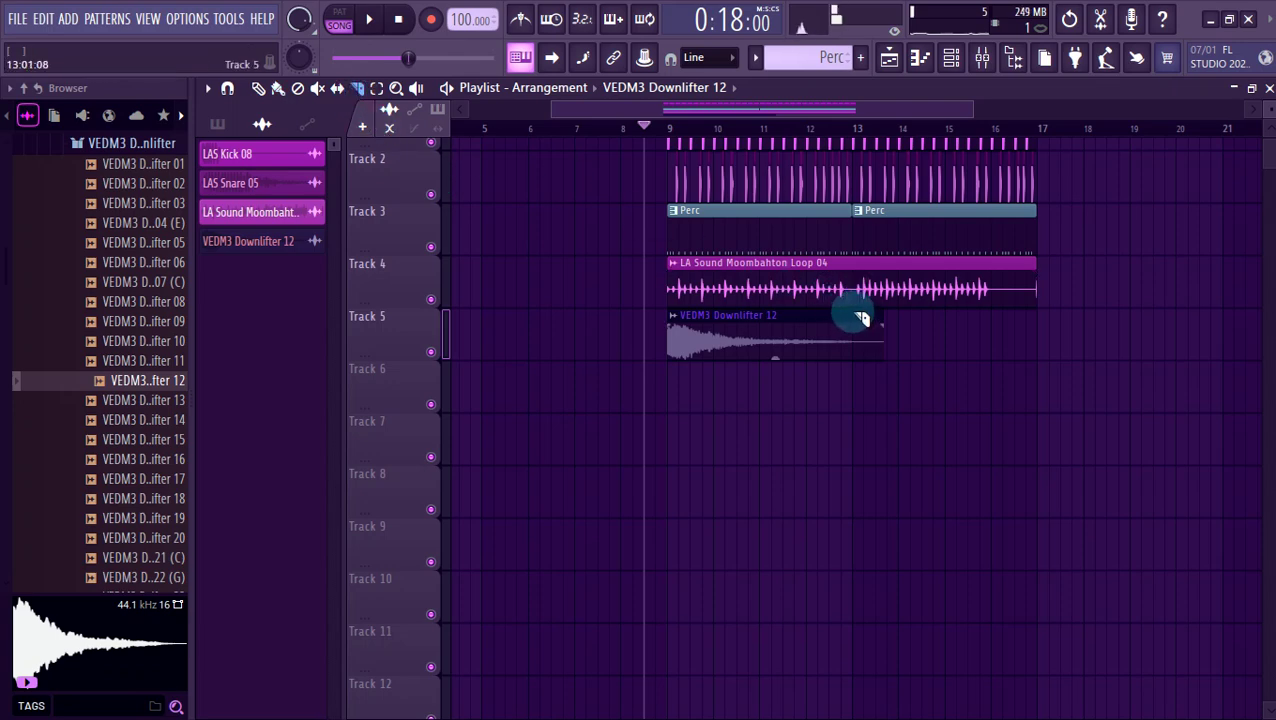
pyautogui.moveTo(858, 372); pyautogui.dragTo(768, 336)
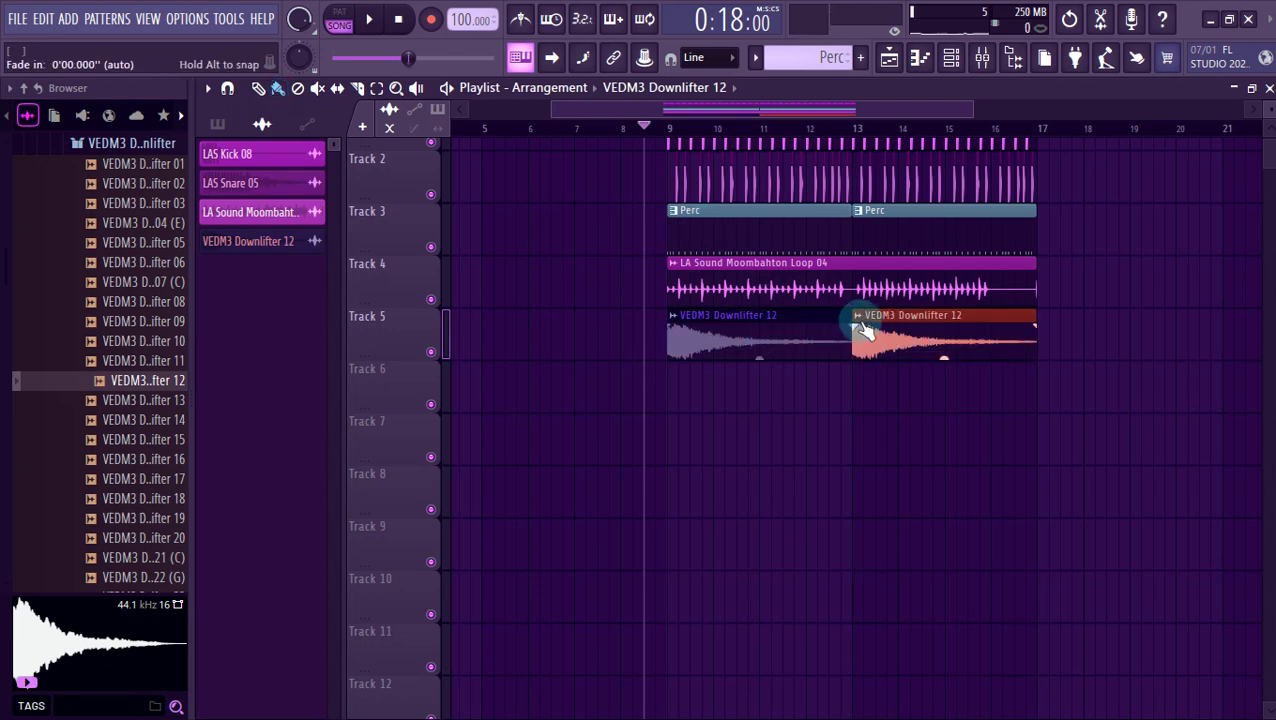
# Make the second VEDM3 Downlifter 12 clip at bar 13 unique and reverse its sample.
pyautogui.rightClick(860, 322)
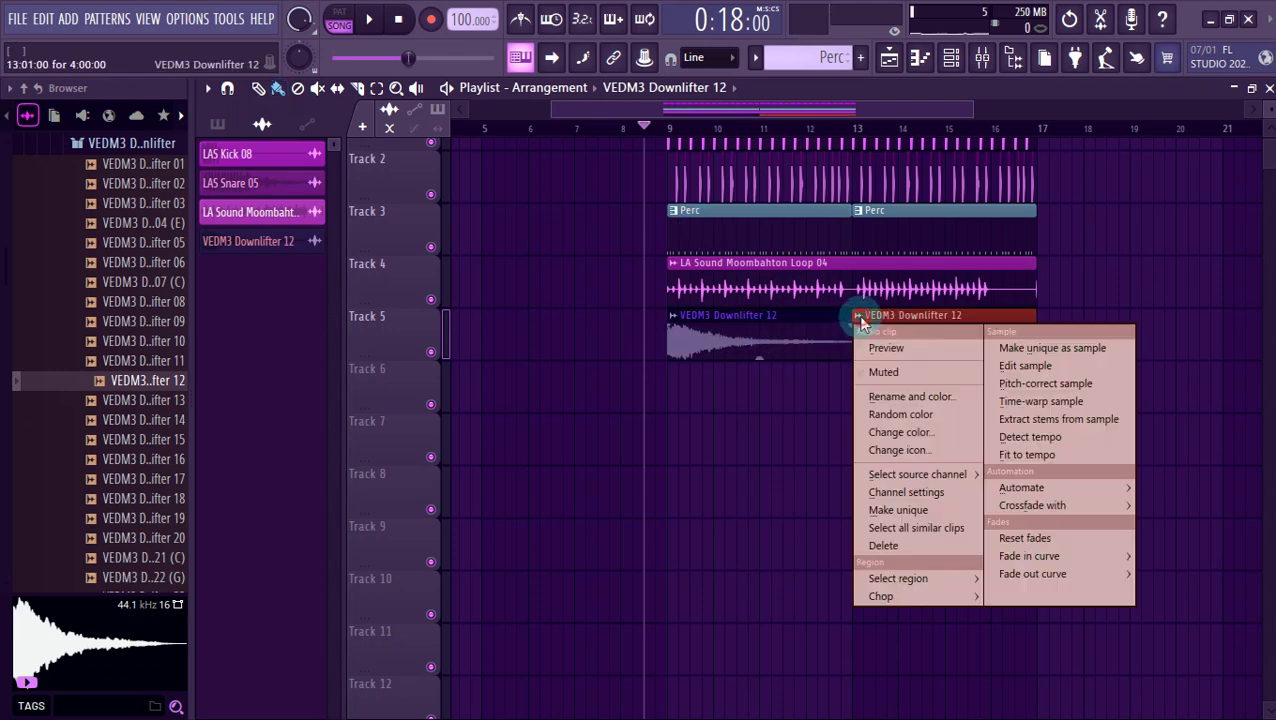
pyautogui.click(926, 507)
pyautogui.doubleClick(940, 329)
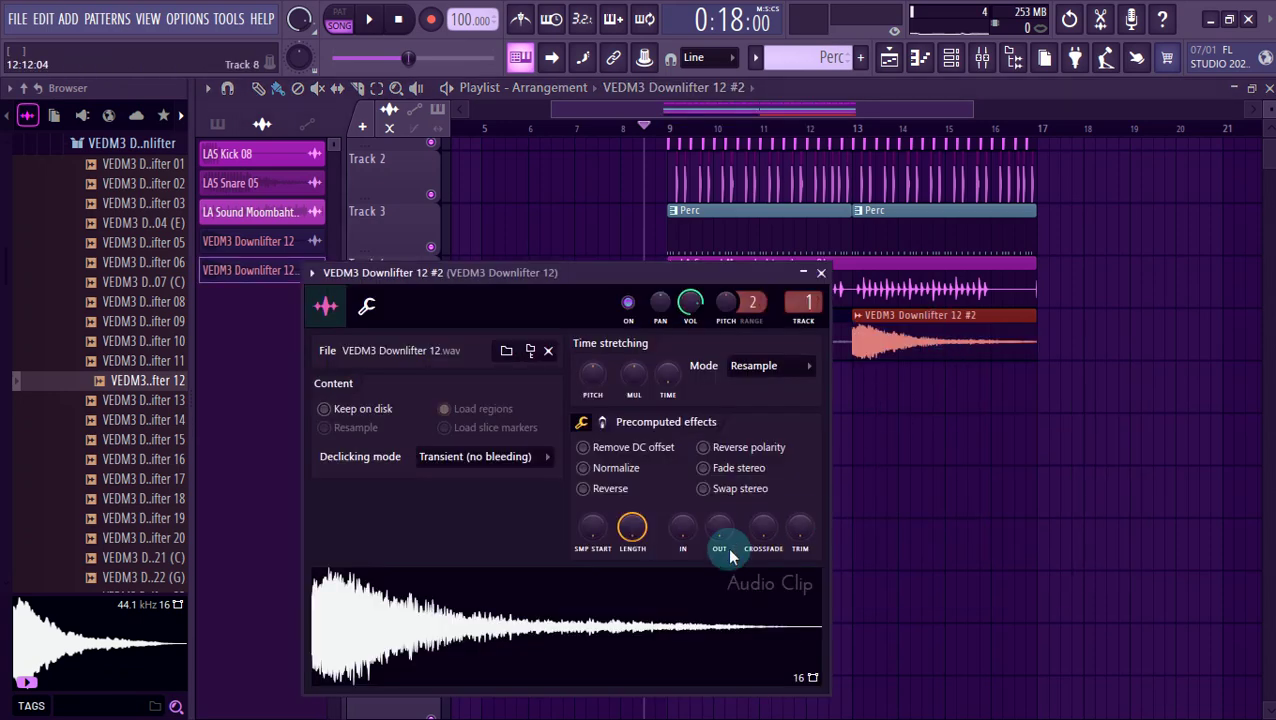
pyautogui.click(606, 488)
pyautogui.click(1017, 502)
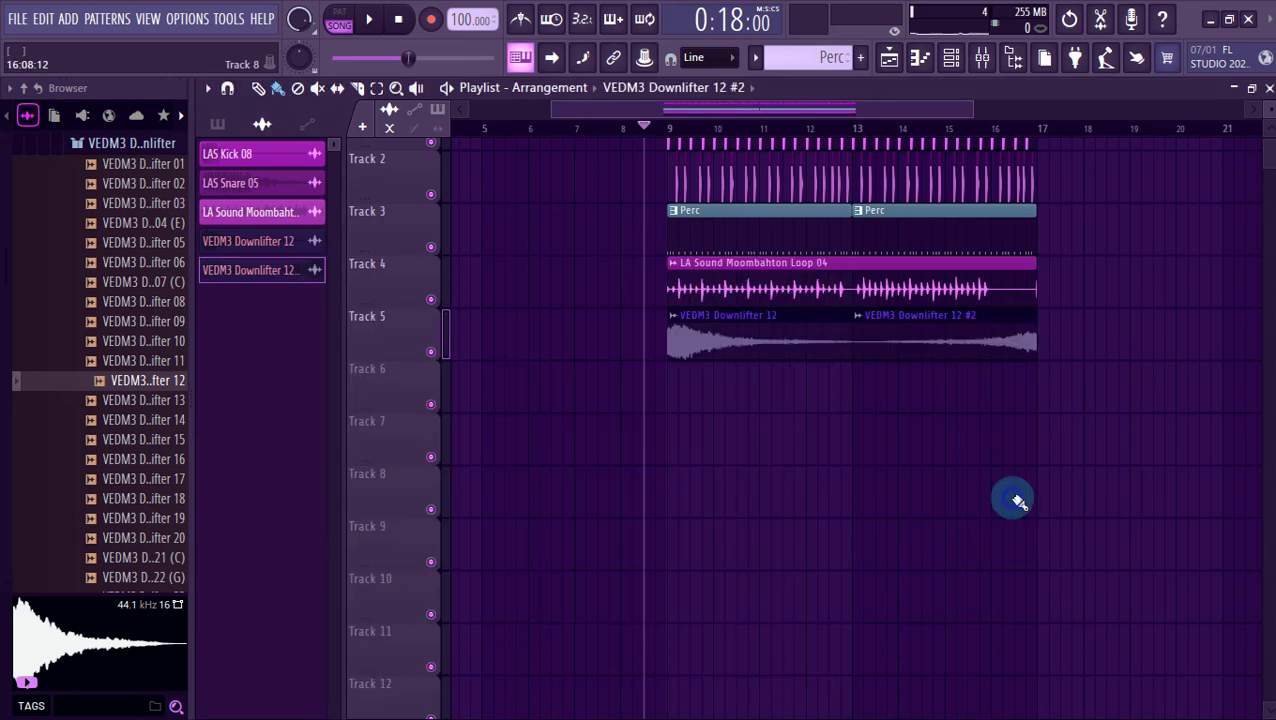
# Move the reversed VEDM3 Downlifter 12 #2 clip from Track 5 to Track 6.
pyautogui.press('capslock')
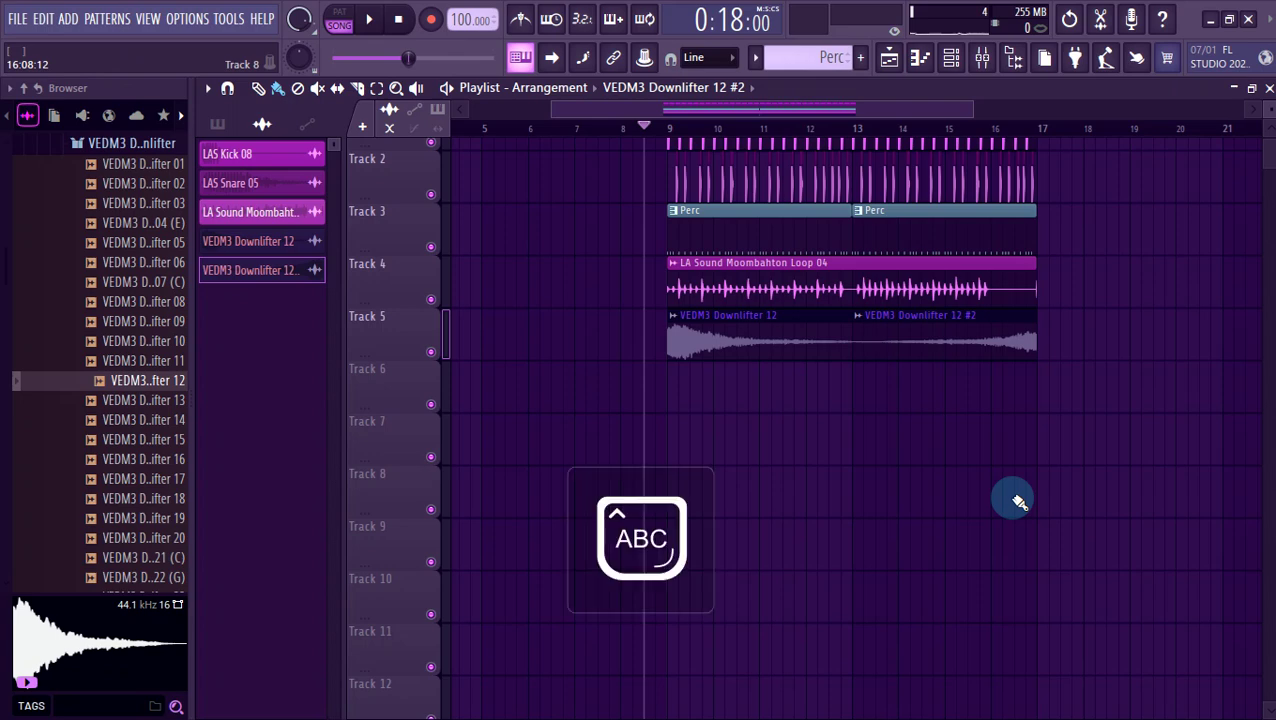
pyautogui.click(947, 345)
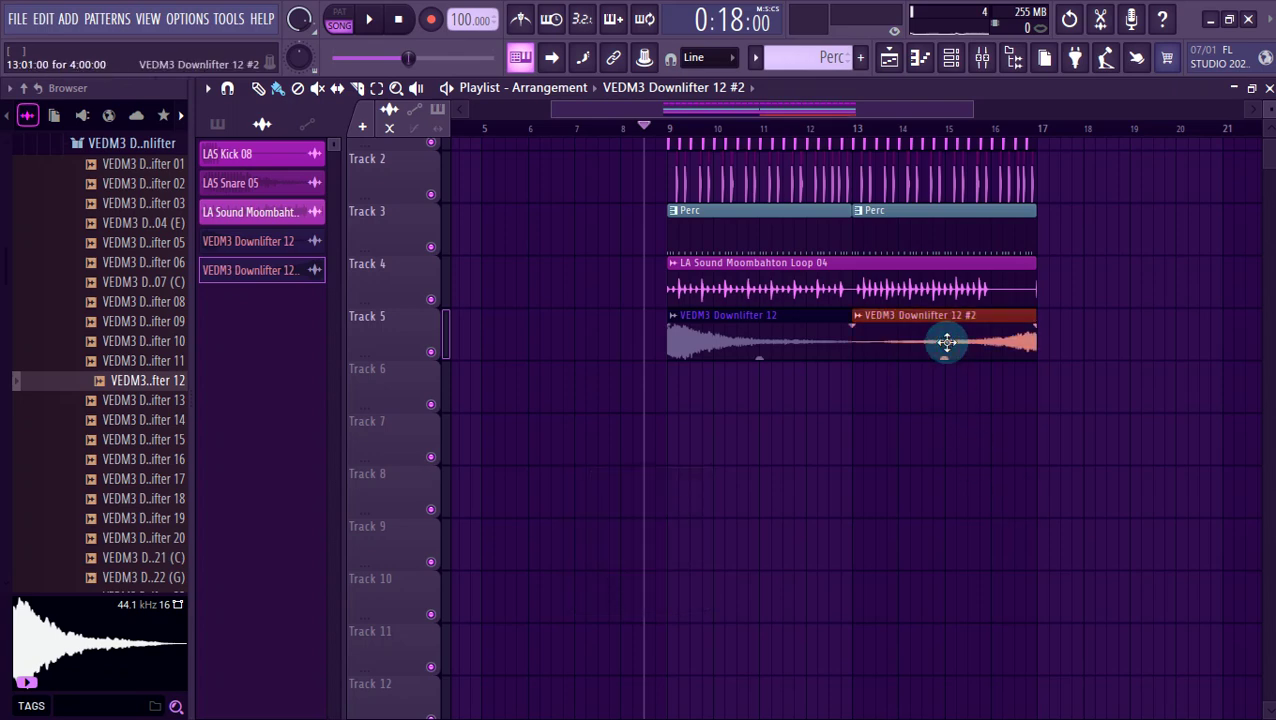
pyautogui.hotkey('shift', 'Down')
pyautogui.click(760, 472)
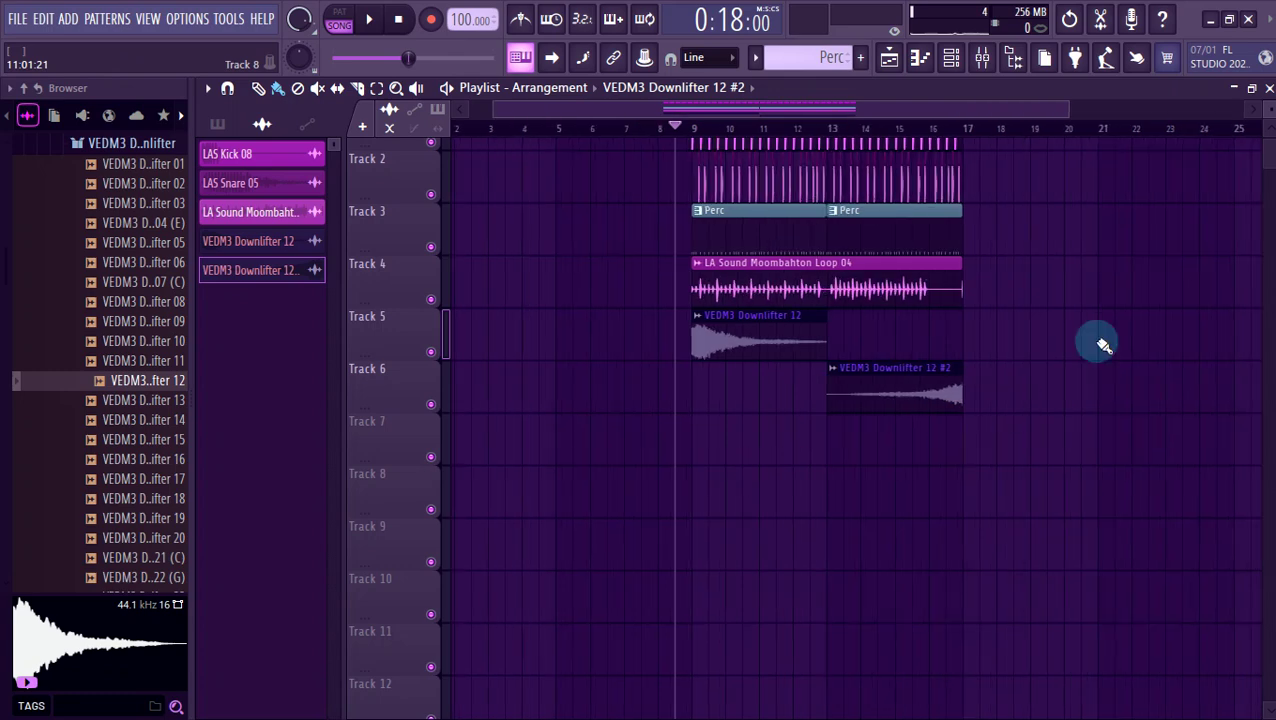
# Trim the kick and Perc clips to end at bar 16, and duplicate the whole arrangement on Tracks 1 to 6 to bar 17.
pyautogui.hscroll(3, 1105, 336)
pyautogui.scroll(1, 1117, 334)
pyautogui.scroll(2, 958, 287)
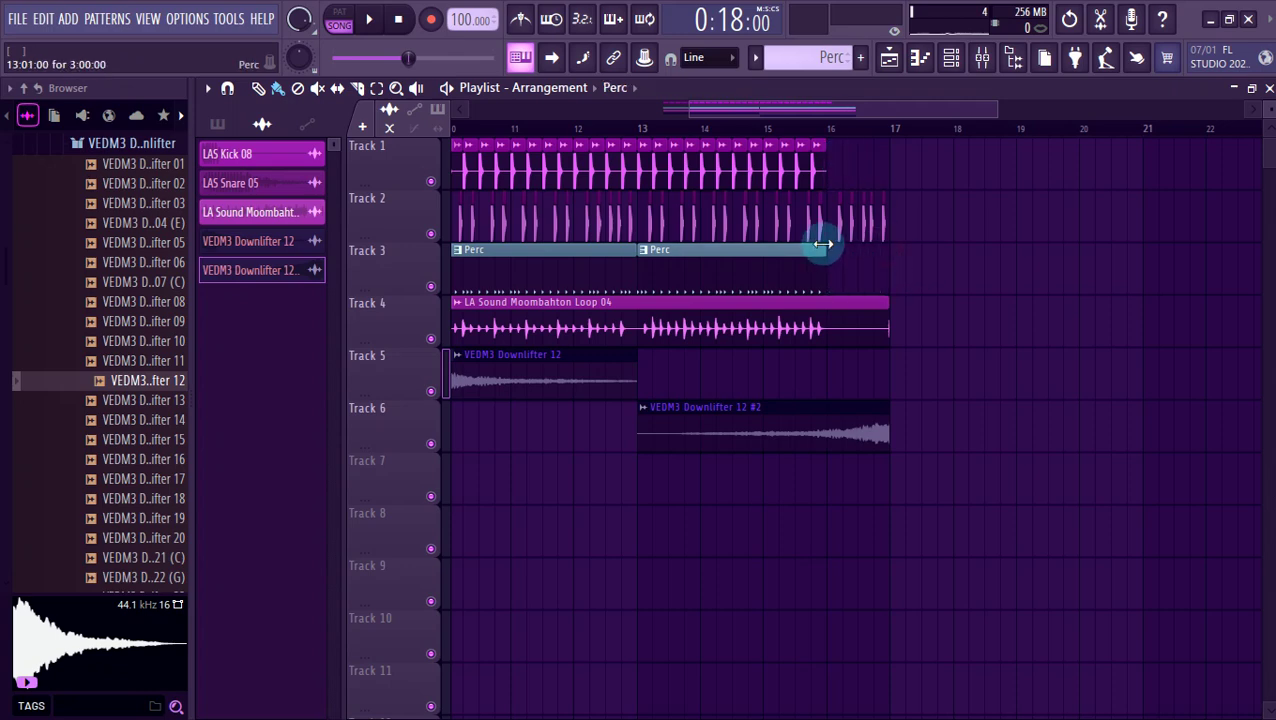
pyautogui.scroll(-3, 1000, 165)
pyautogui.moveTo(1007, 141); pyautogui.dragTo(575, 425)
pyautogui.hotkey('ctrl', 'b')
pyautogui.click(875, 548)
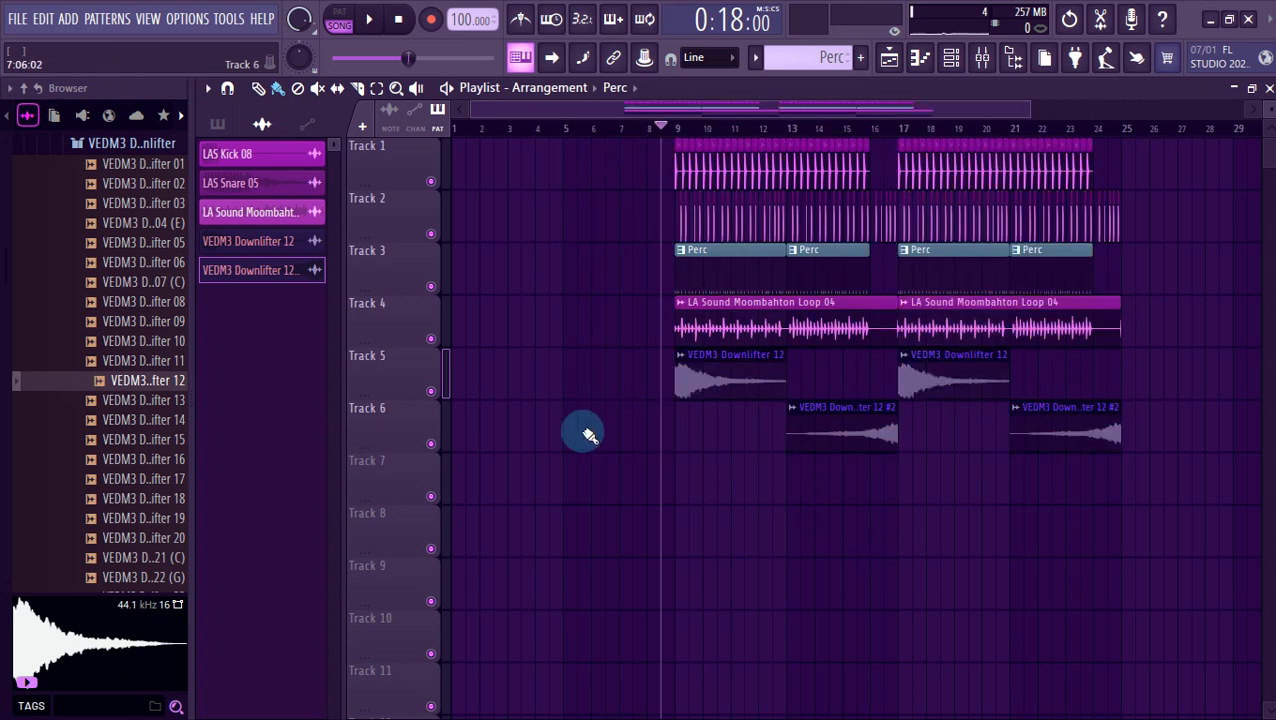
# Collapse the VEDM3 Downlifter sample folder and add a Harmor instrument channel to the Channel rack.
pyautogui.click(128, 150)
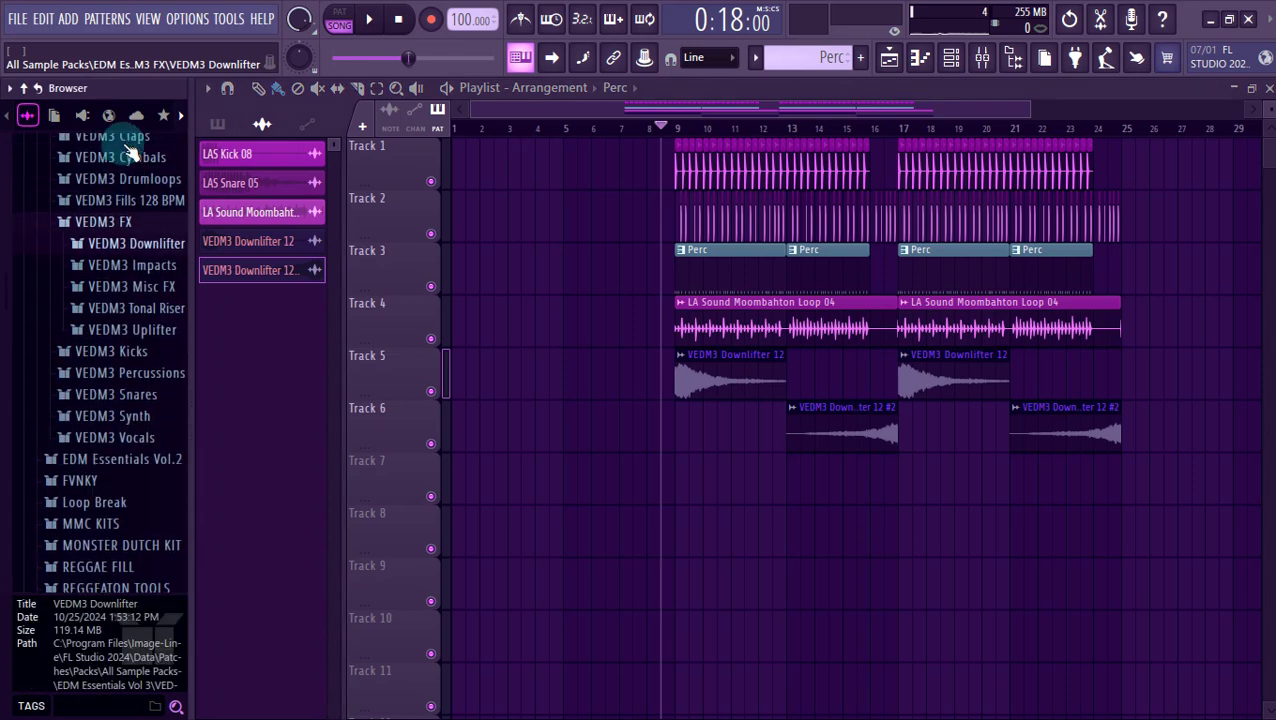
pyautogui.click(948, 57)
pyautogui.click(381, 322)
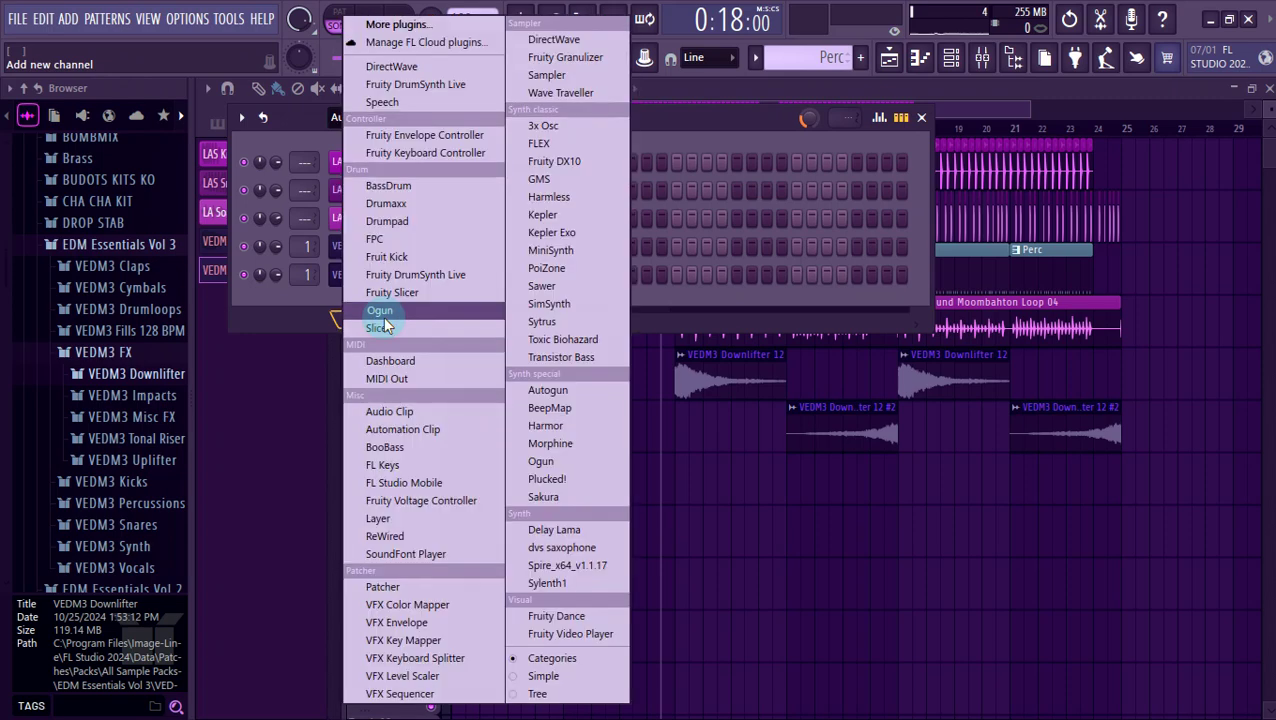
pyautogui.click(576, 430)
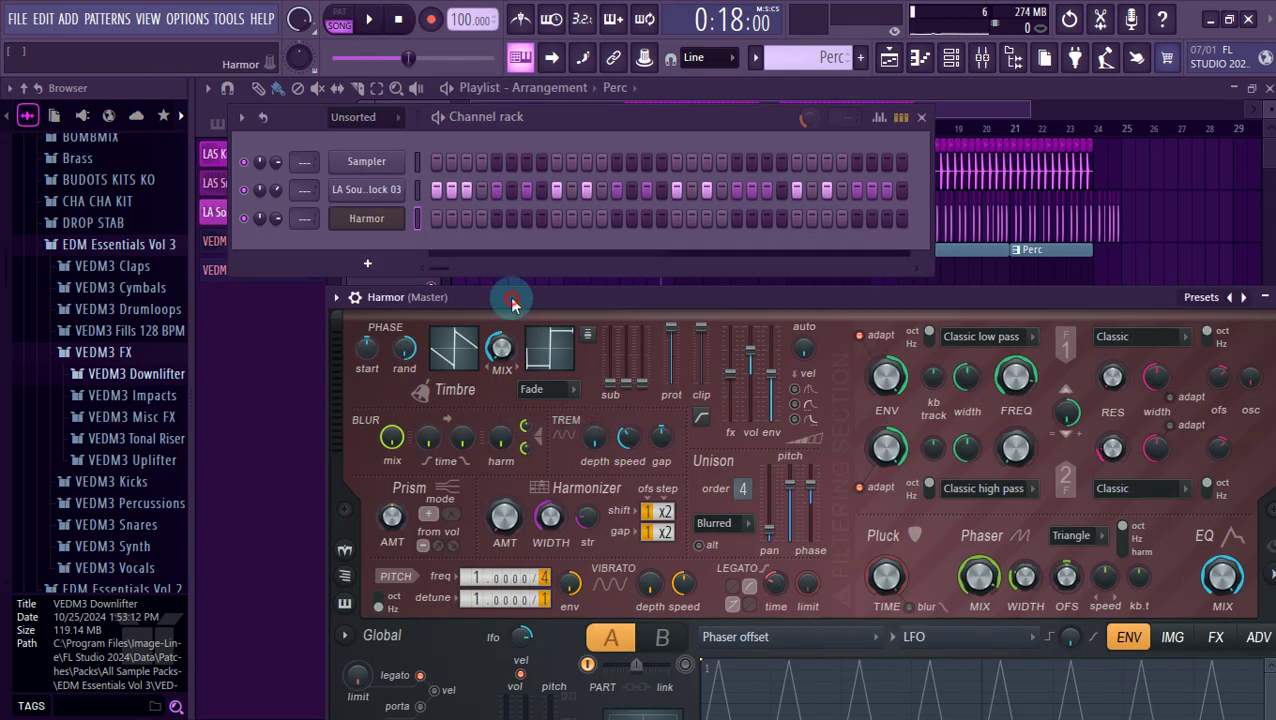
pyautogui.moveTo(512, 302); pyautogui.dragTo(409, 127)
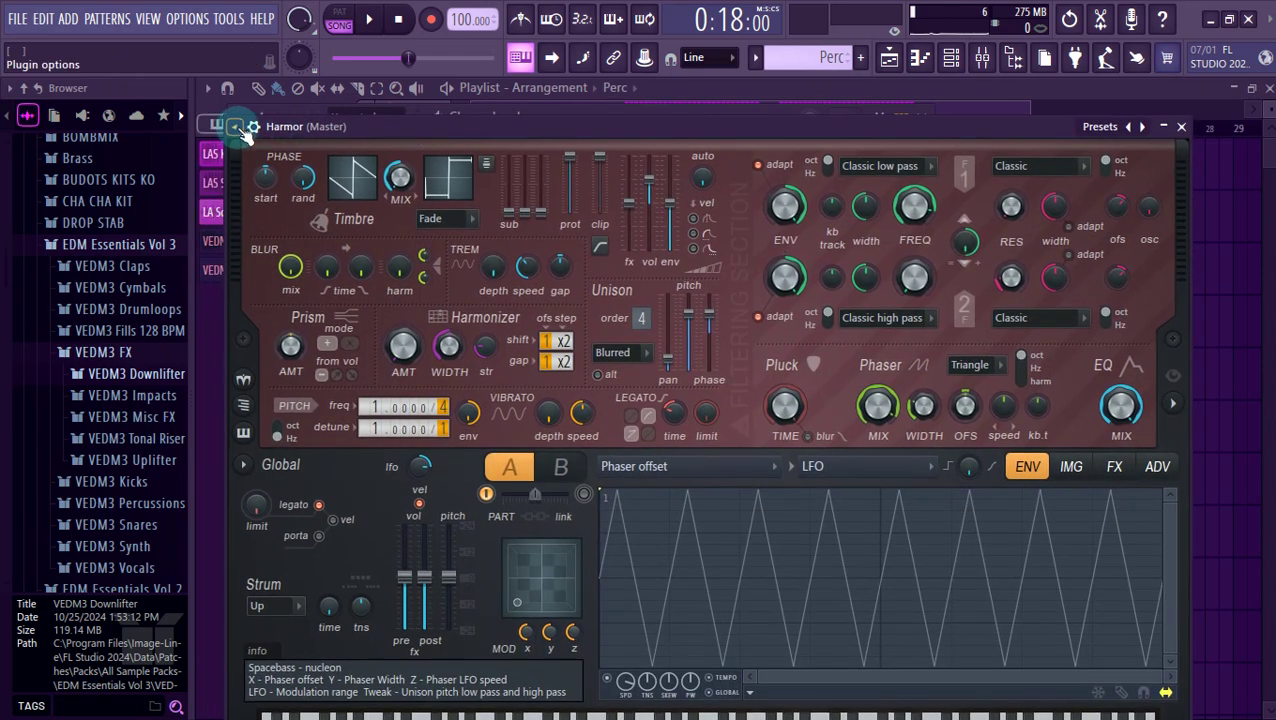
# Load the Bajo Sub bass preset into Harmor.
pyautogui.click(240, 130)
pyautogui.moveTo(270, 180)
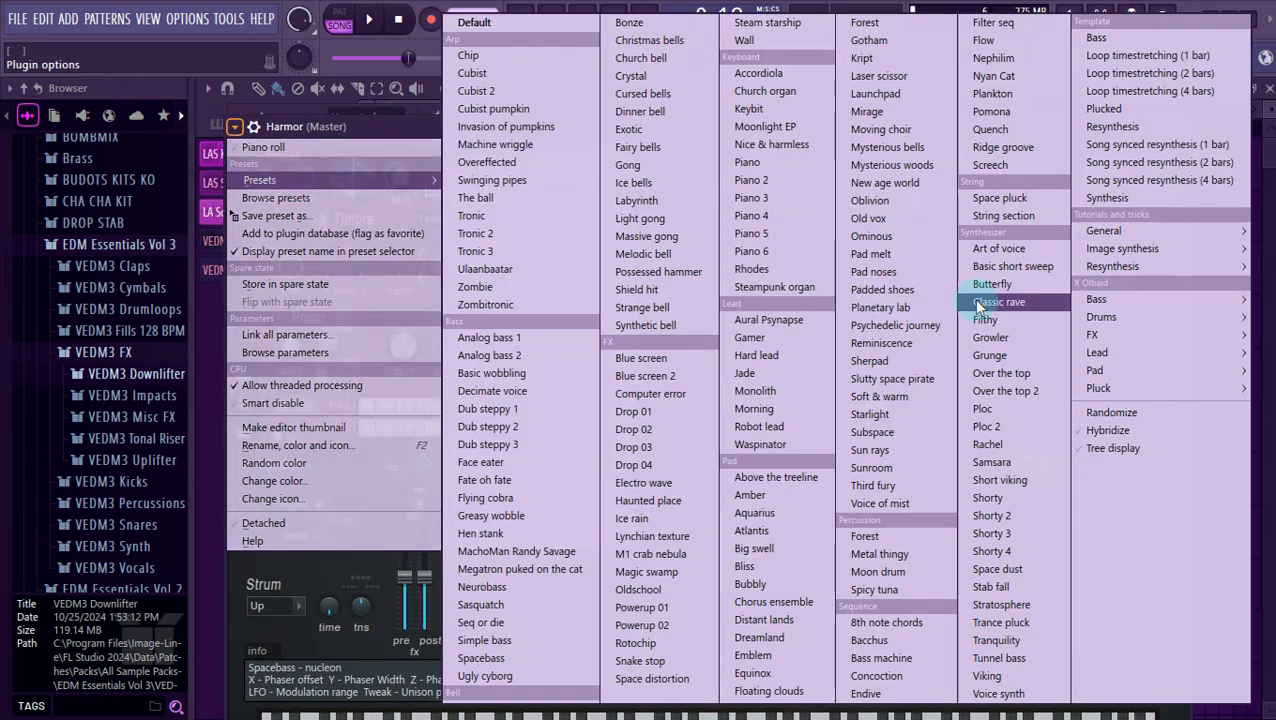
pyautogui.moveTo(1106, 301)
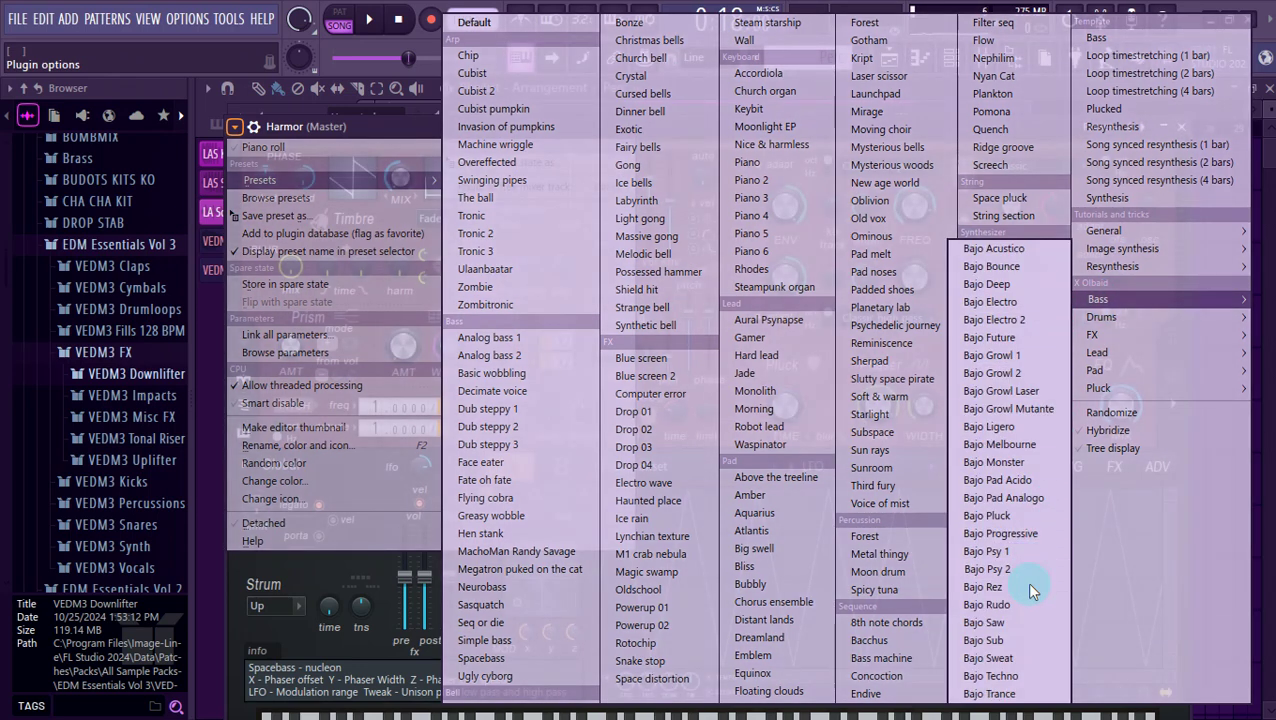
pyautogui.click(1001, 640)
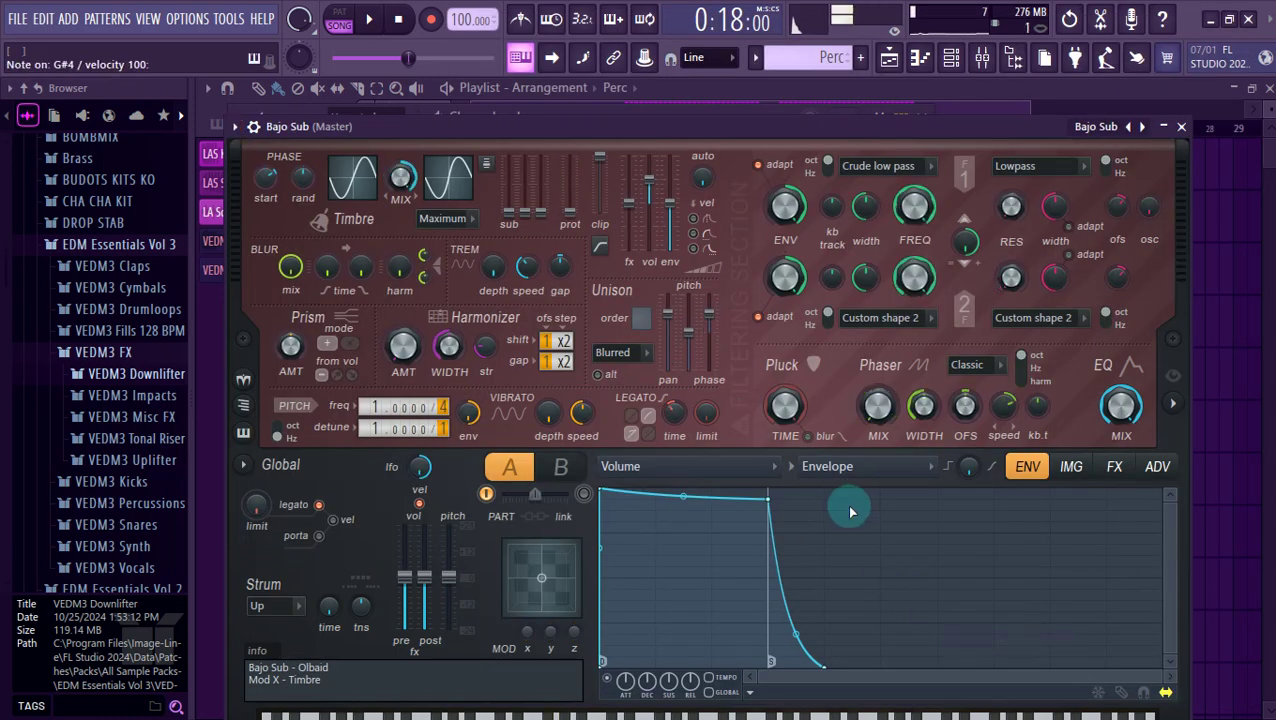
# Route the Bajo Sub channel to mixer track 2 and create a new pattern named "sub".
pyautogui.click(950, 60)
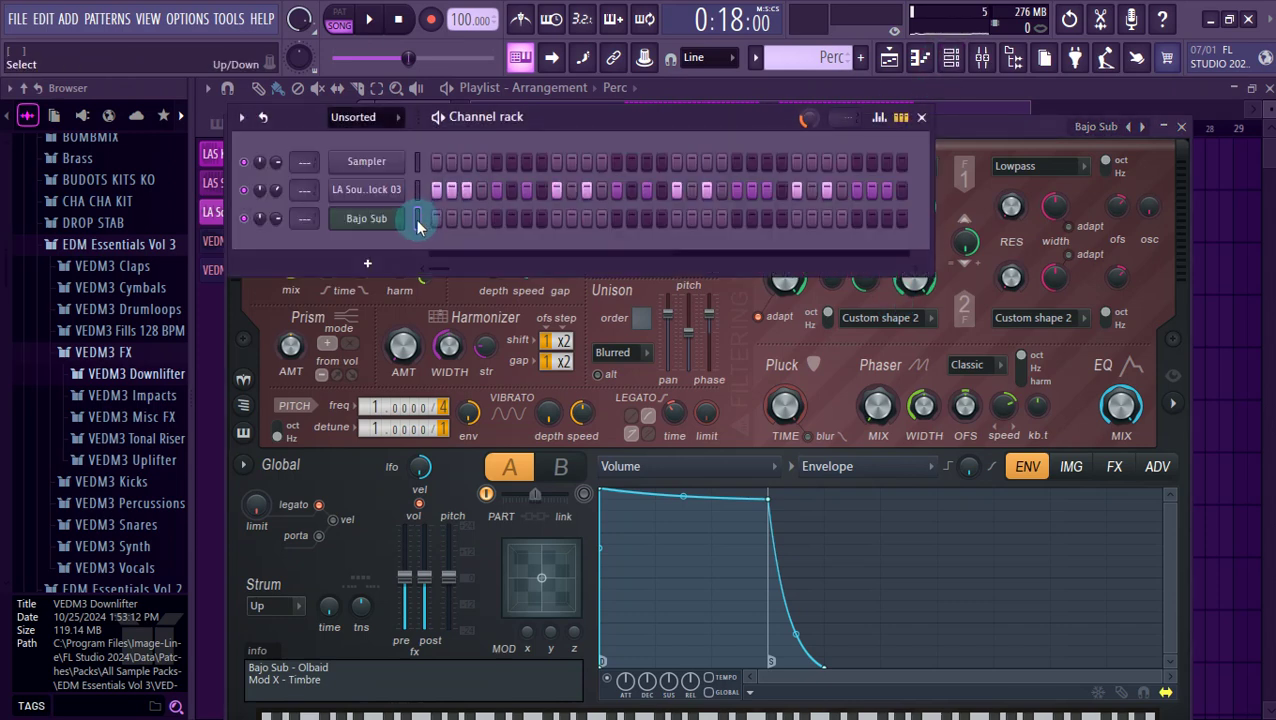
pyautogui.hotkey('ctrl', 'l')
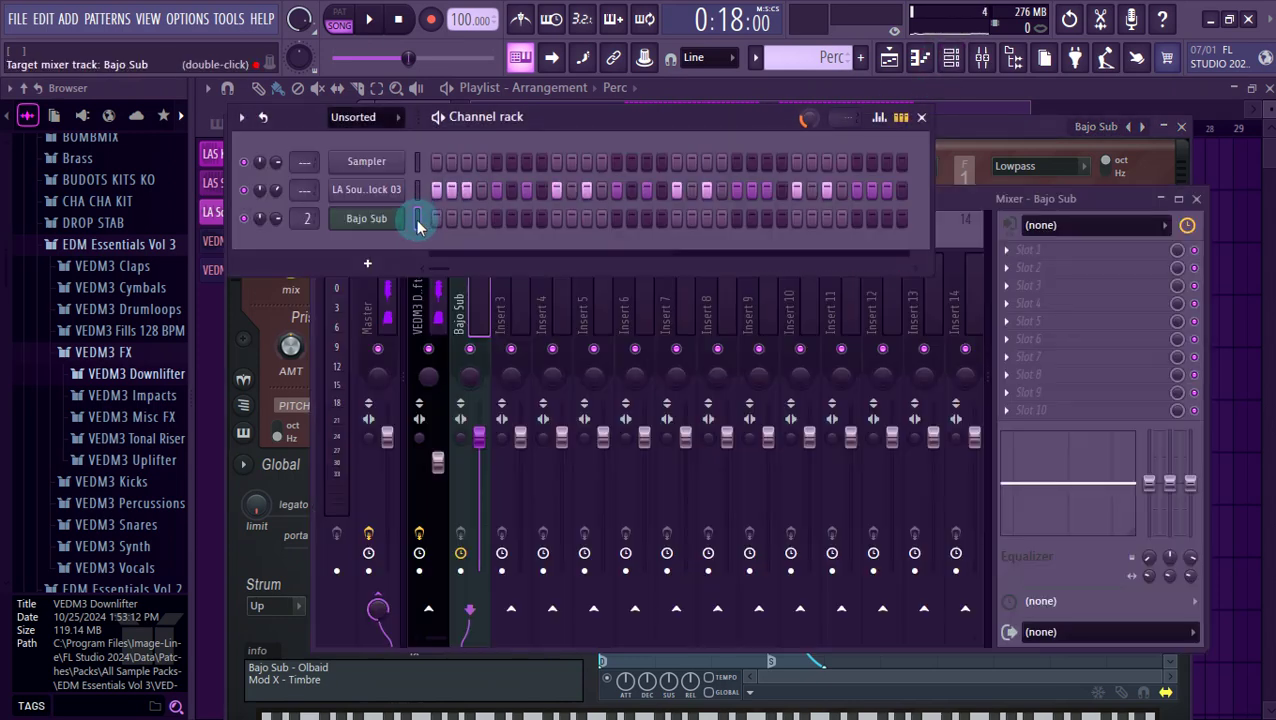
pyautogui.click(860, 58)
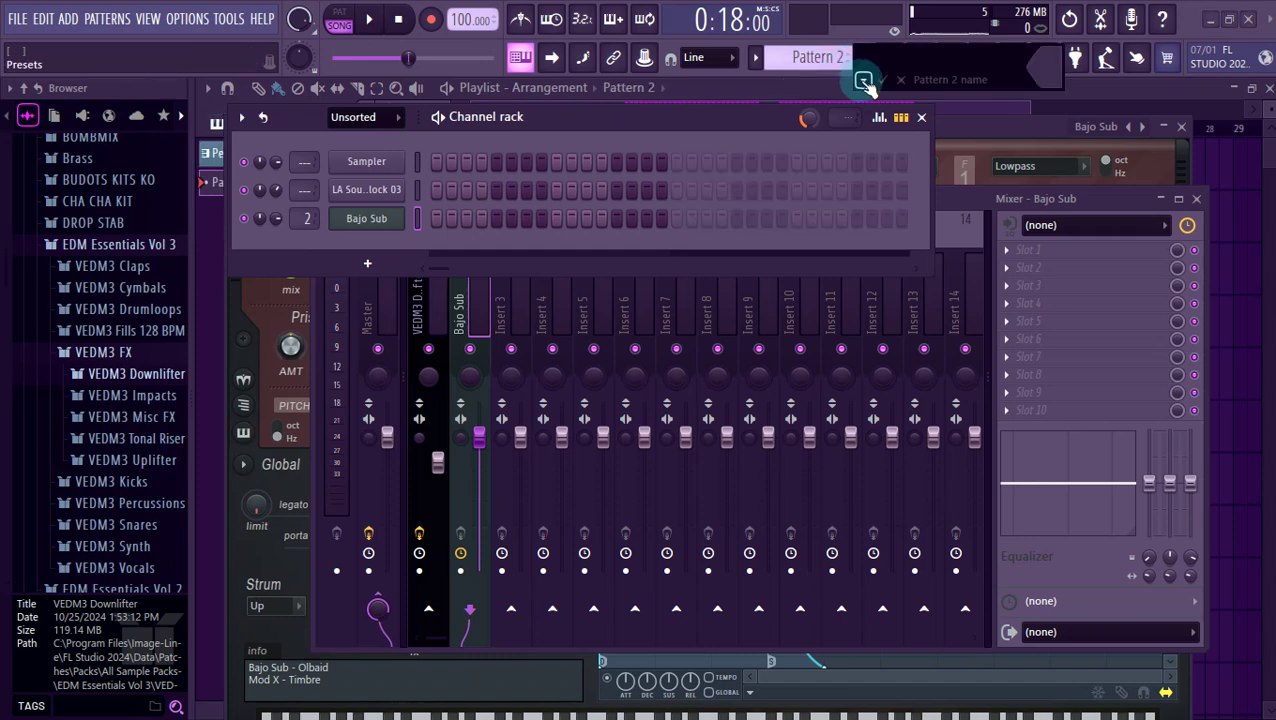
pyautogui.click(863, 82)
pyautogui.click(878, 59)
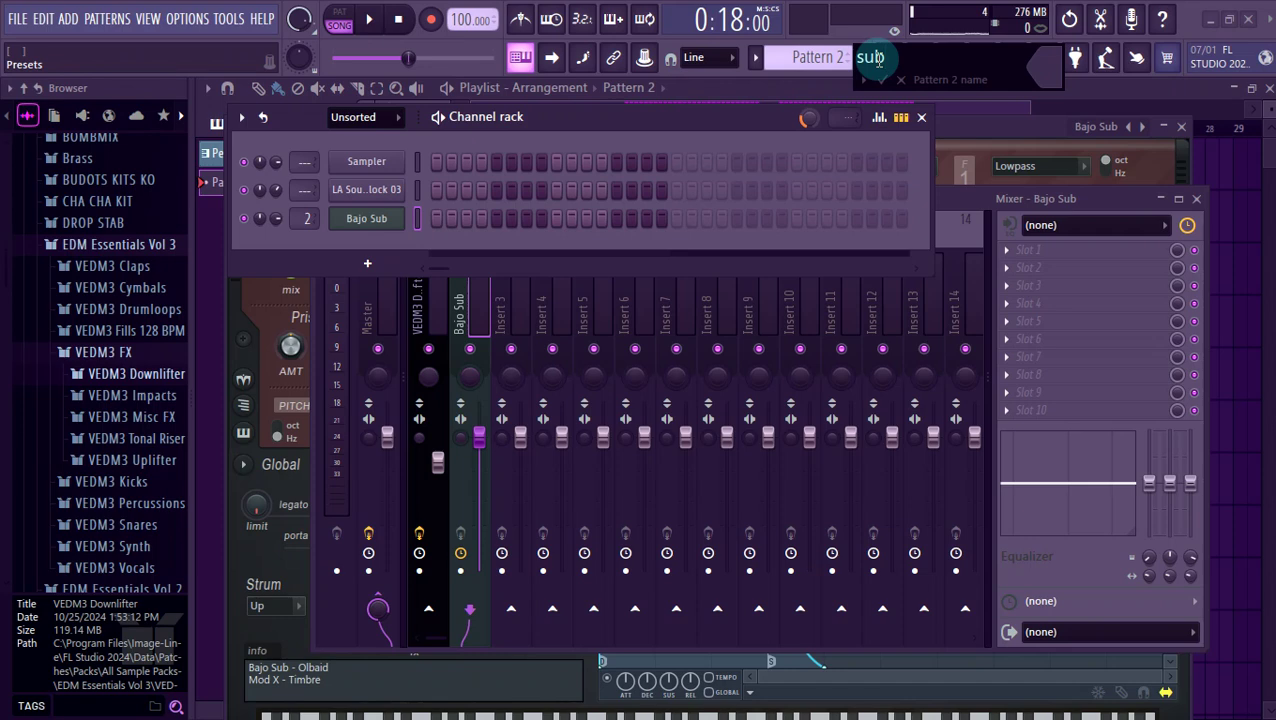
pyautogui.write('sub')
pyautogui.press('Return')
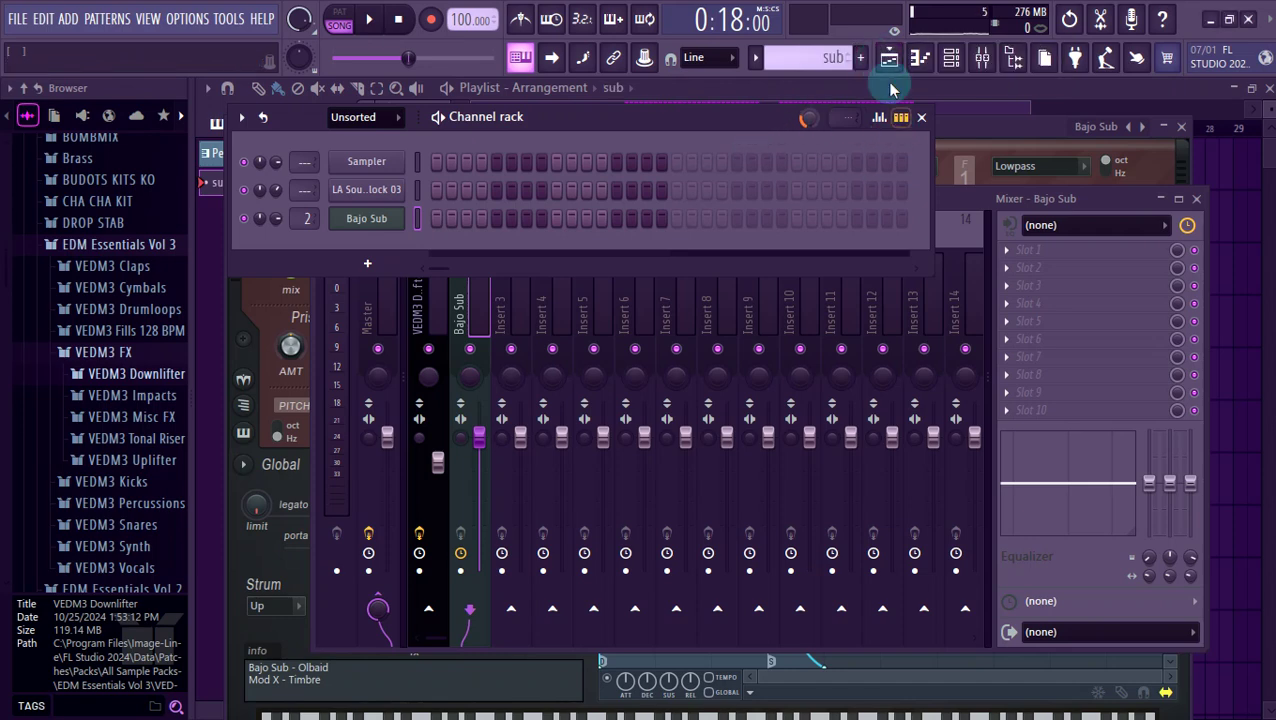
# Open the Bajo Sub piano roll at full size, and switch playback to pattern mode with the metronome on.
pyautogui.click(919, 58)
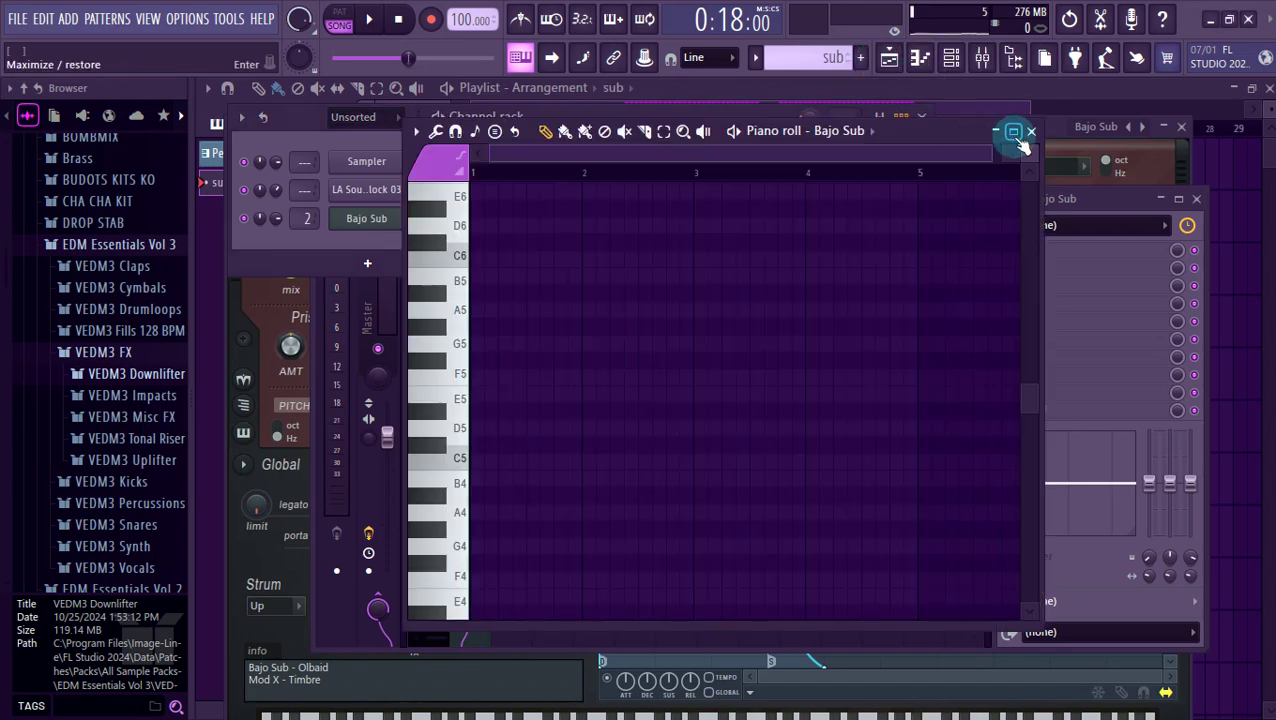
pyautogui.click(1011, 131)
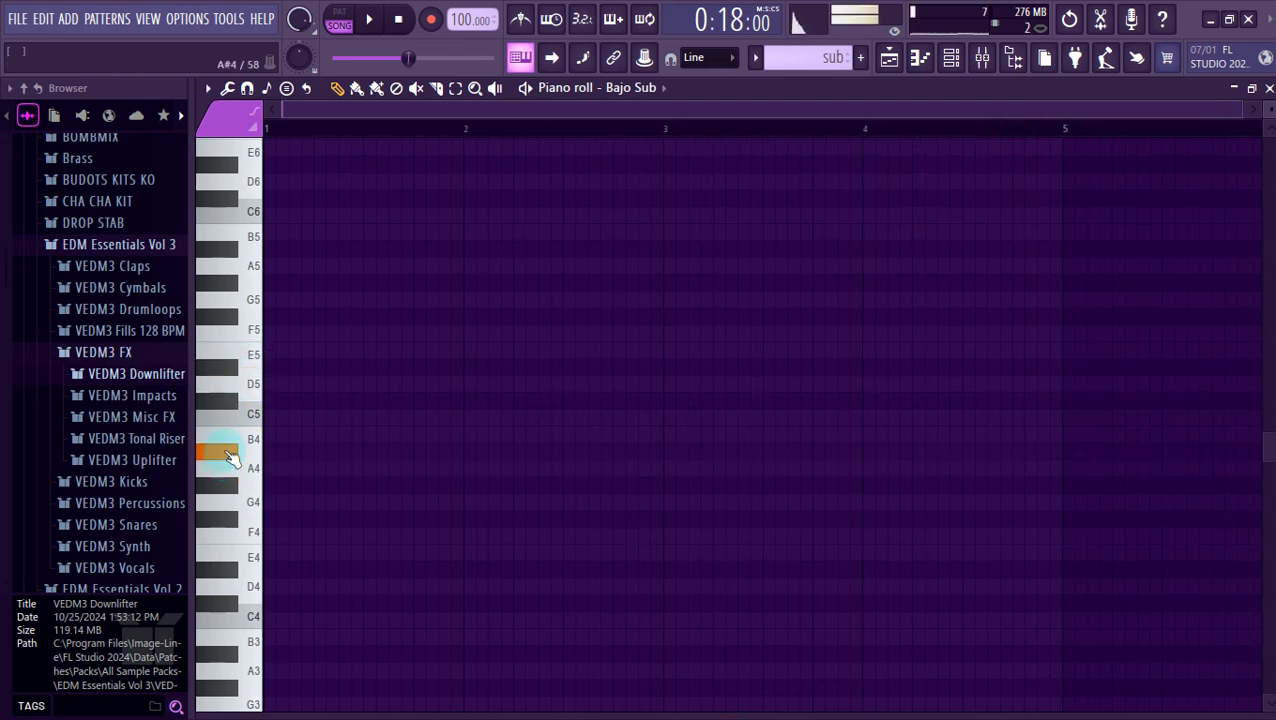
pyautogui.keyDown('ctrl'); pyautogui.scroll(2, 368, 471); pyautogui.keyUp('ctrl')
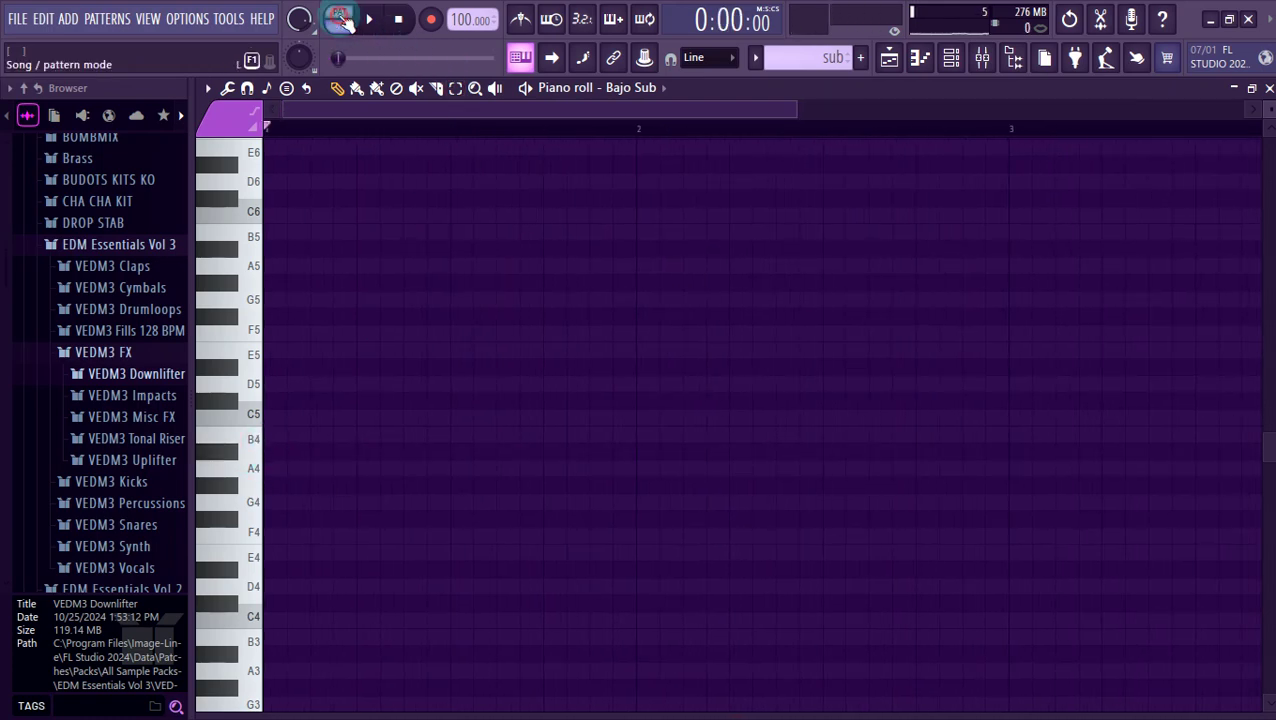
pyautogui.click(340, 18)
pyautogui.click(520, 18)
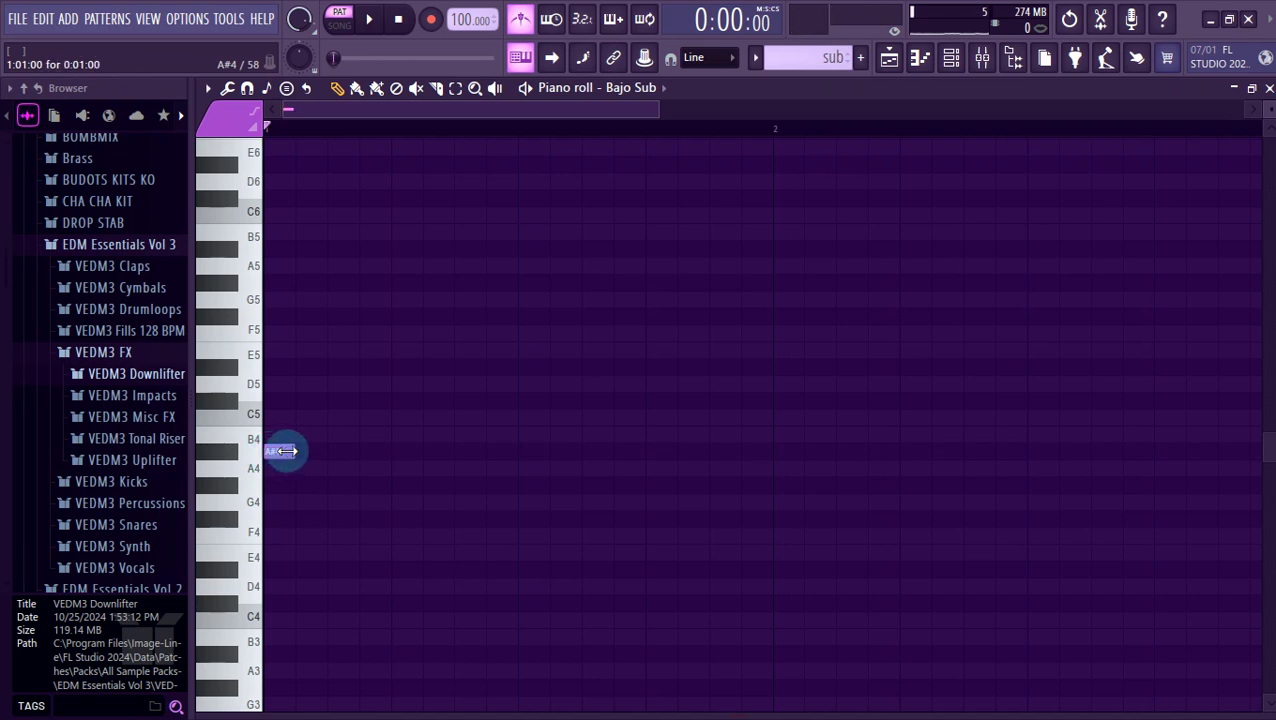
# Place an A#4 note three steps long at the start of bar 1 and preview the pattern.
pyautogui.moveTo(286, 451); pyautogui.dragTo(362, 447)
pyautogui.press('space')
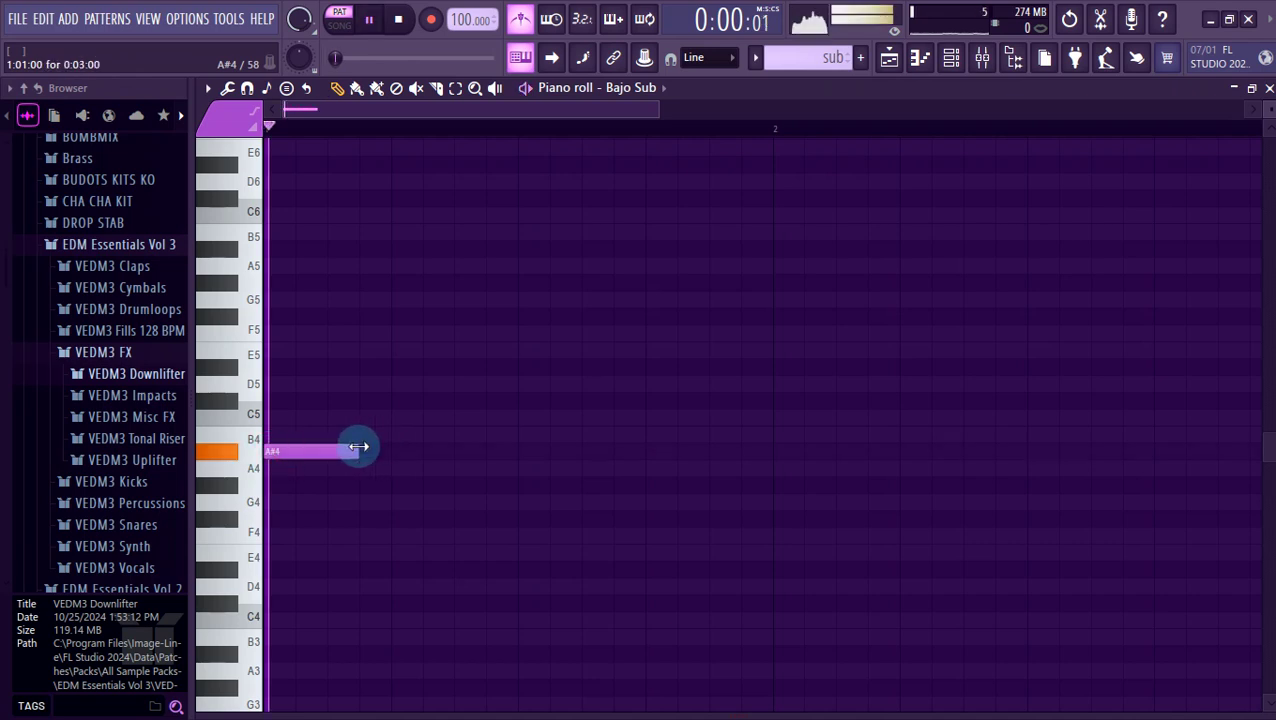
pyautogui.scroll(-2, 380, 448)
pyautogui.press('space')
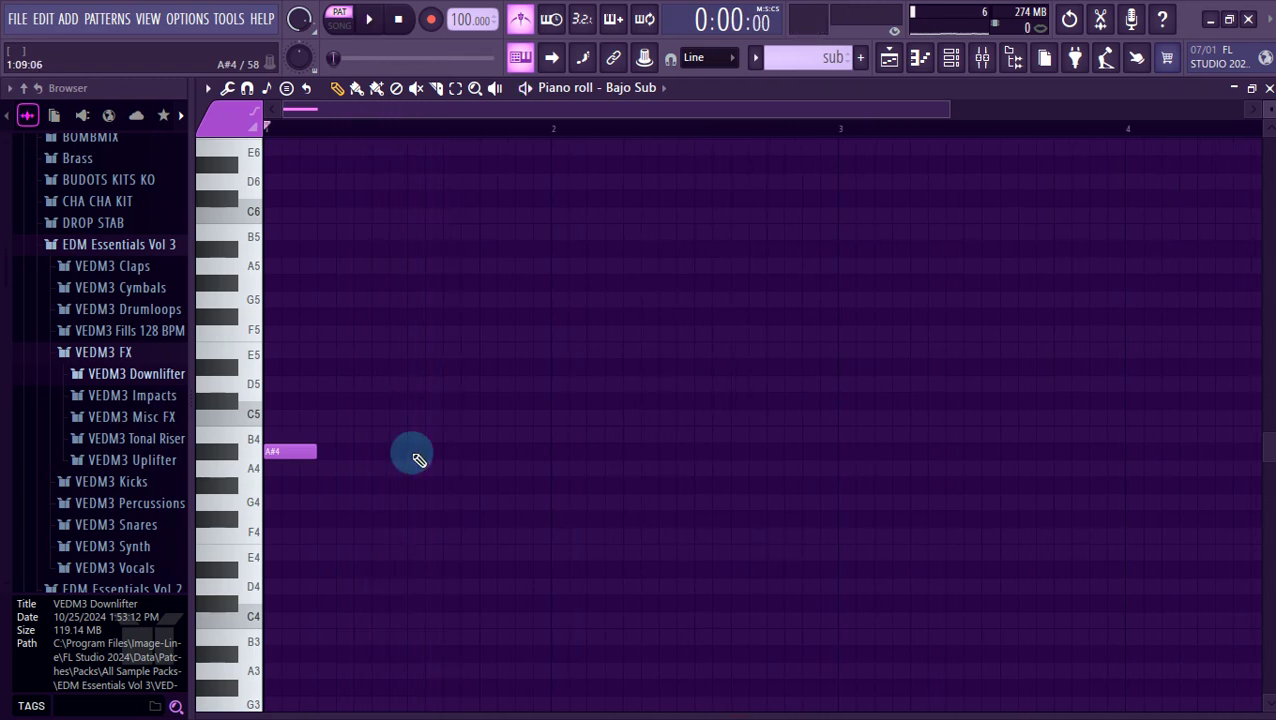
# Add three more A#4 notes at half-bar intervals through bar 2 while previewing the pattern.
pyautogui.press('space')
pyautogui.scroll(-2, 555, 474)
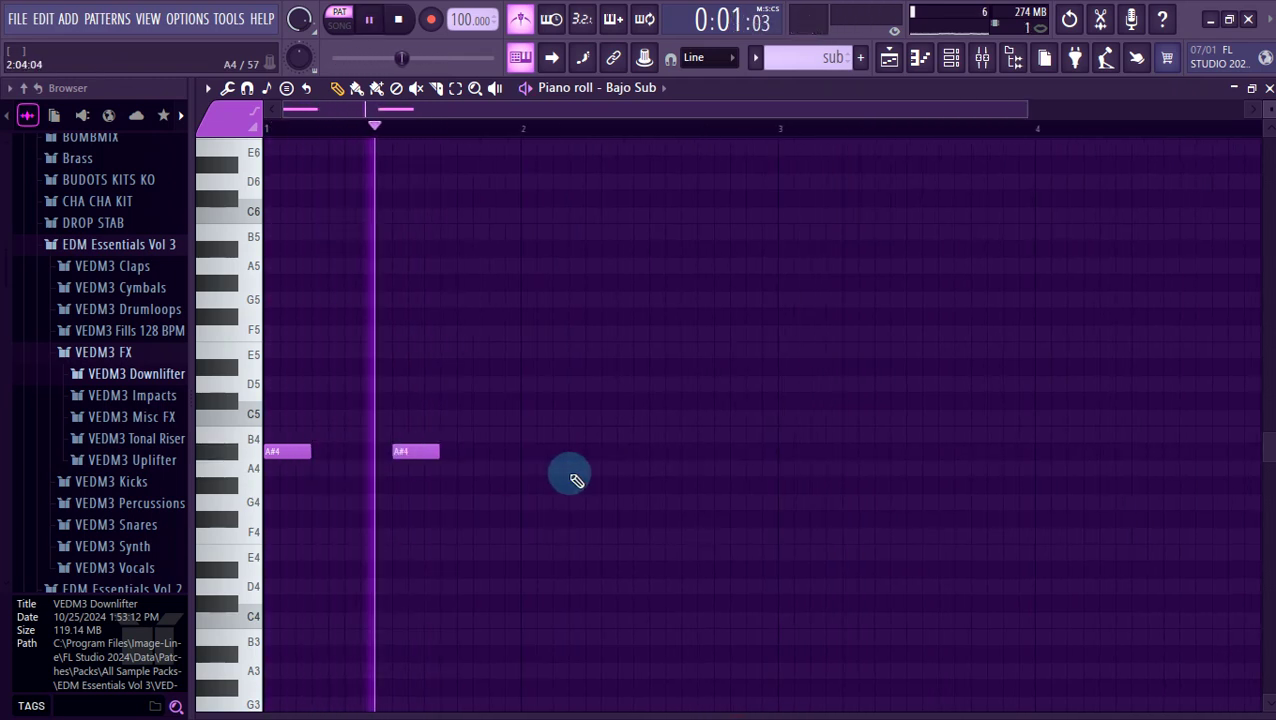
pyautogui.click(530, 452)
pyautogui.scroll(-2, 527, 453)
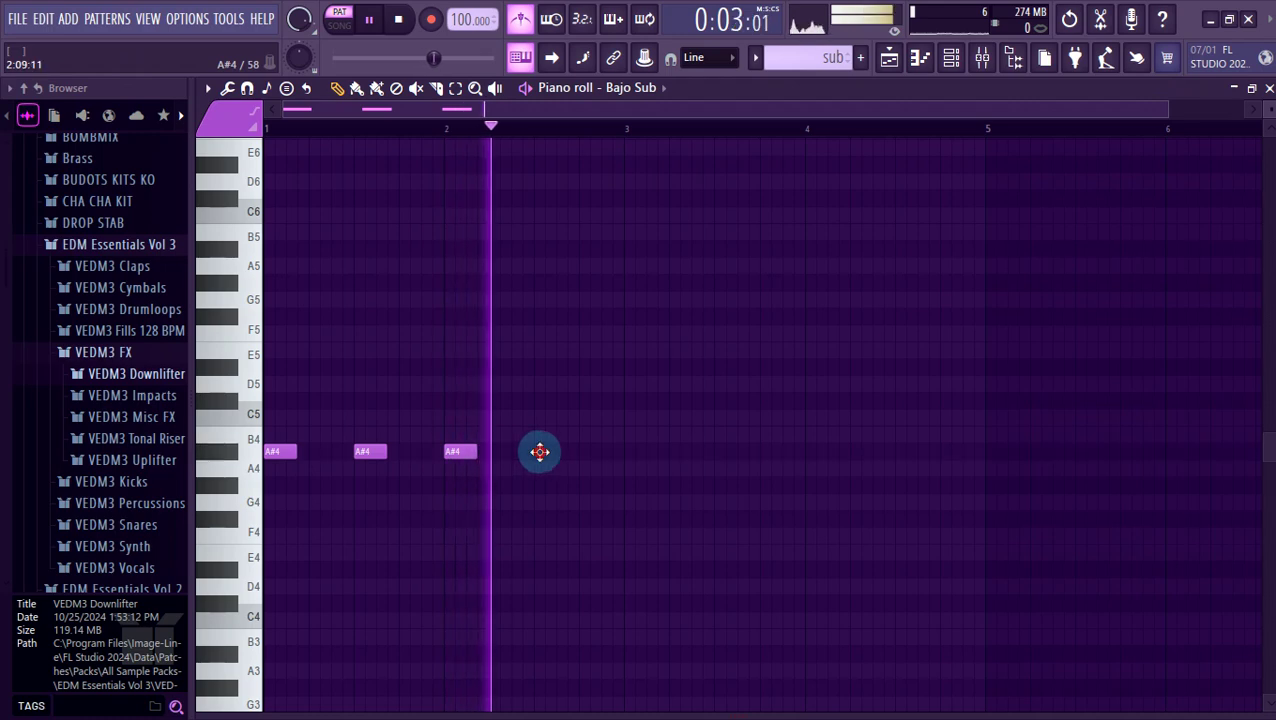
pyautogui.click(540, 452)
pyautogui.scroll(-1, 680, 480)
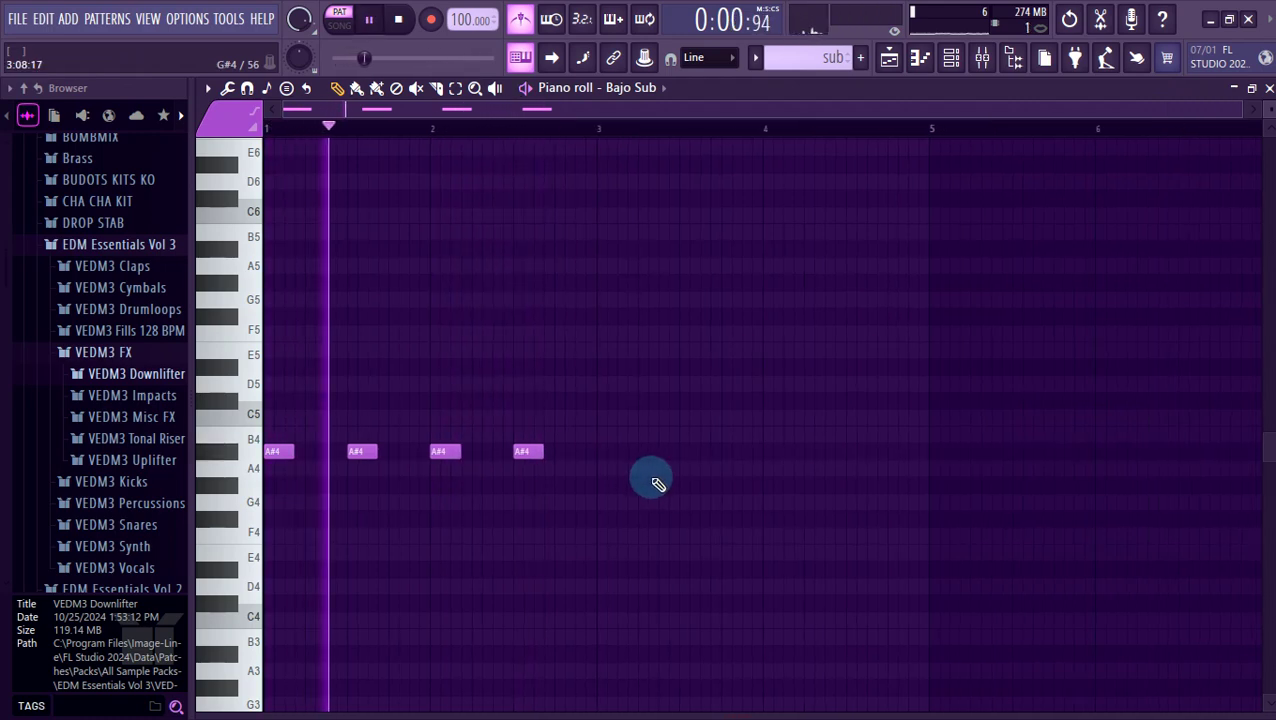
pyautogui.press('space')
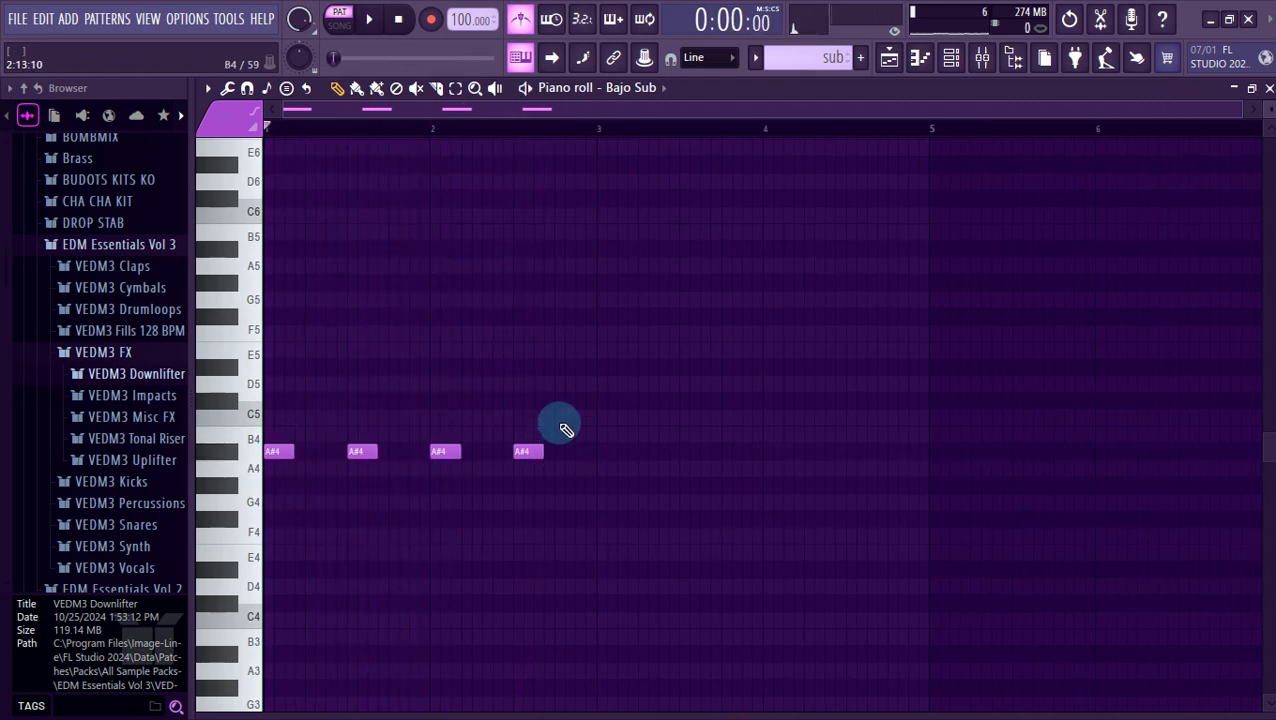
# Place a C#5 and an F5 note, each two steps long, back to back at the end of bar 2.
pyautogui.click(558, 399)
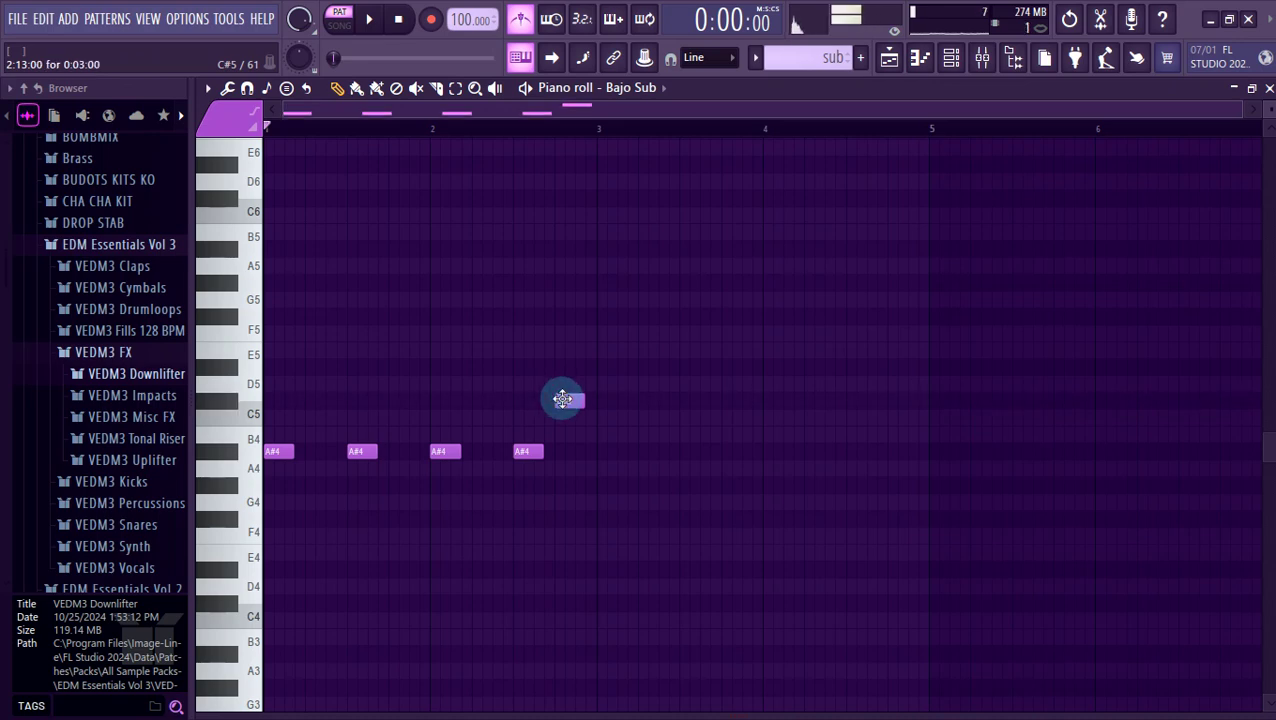
pyautogui.click(562, 348)
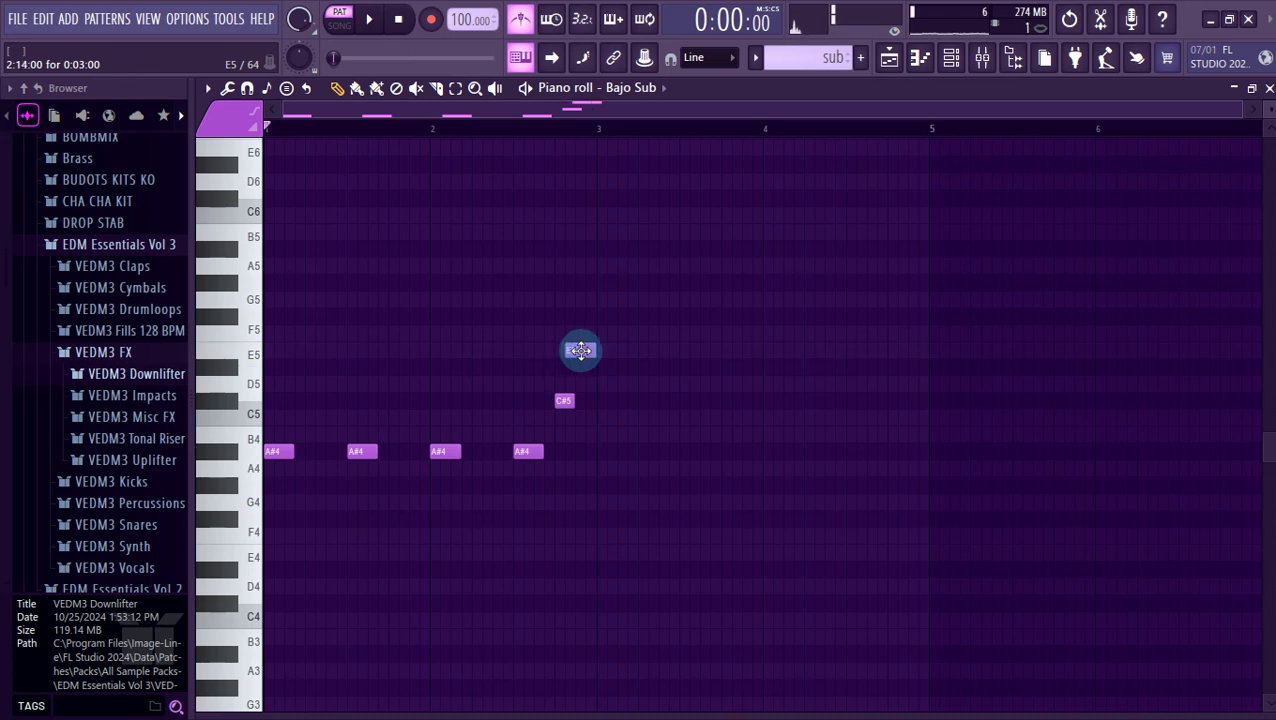
pyautogui.moveTo(580, 350)
pyautogui.mouseDown()
pyautogui.moveTo(571, 336)
pyautogui.moveTo(588, 331)
pyautogui.mouseUp()
pyautogui.scroll(1, 594, 388)
pyautogui.scroll(1, 594, 388)
pyautogui.scroll(-2, 690, 340)
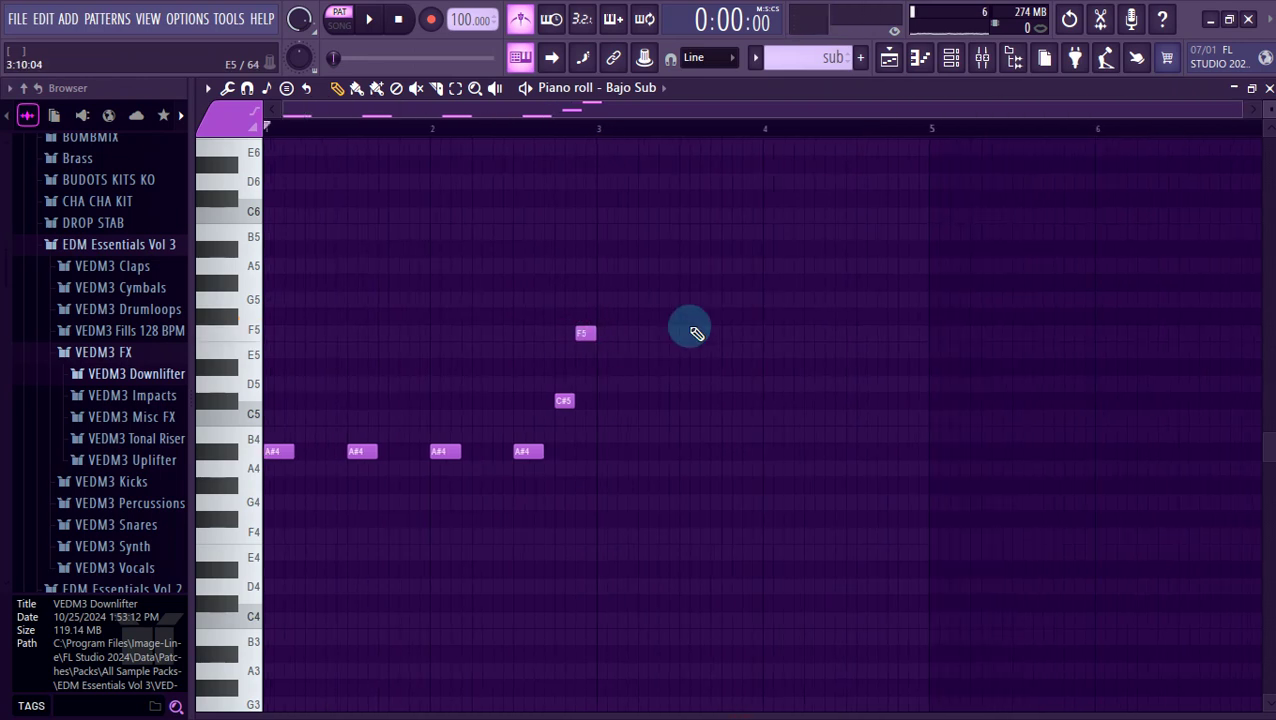
# Duplicate the two-bar bass phrase into bars 3 and 4, preview it and clear the selection.
pyautogui.moveTo(672, 312); pyautogui.dragTo(263, 608)
pyautogui.hotkey('ctrl', 'b')
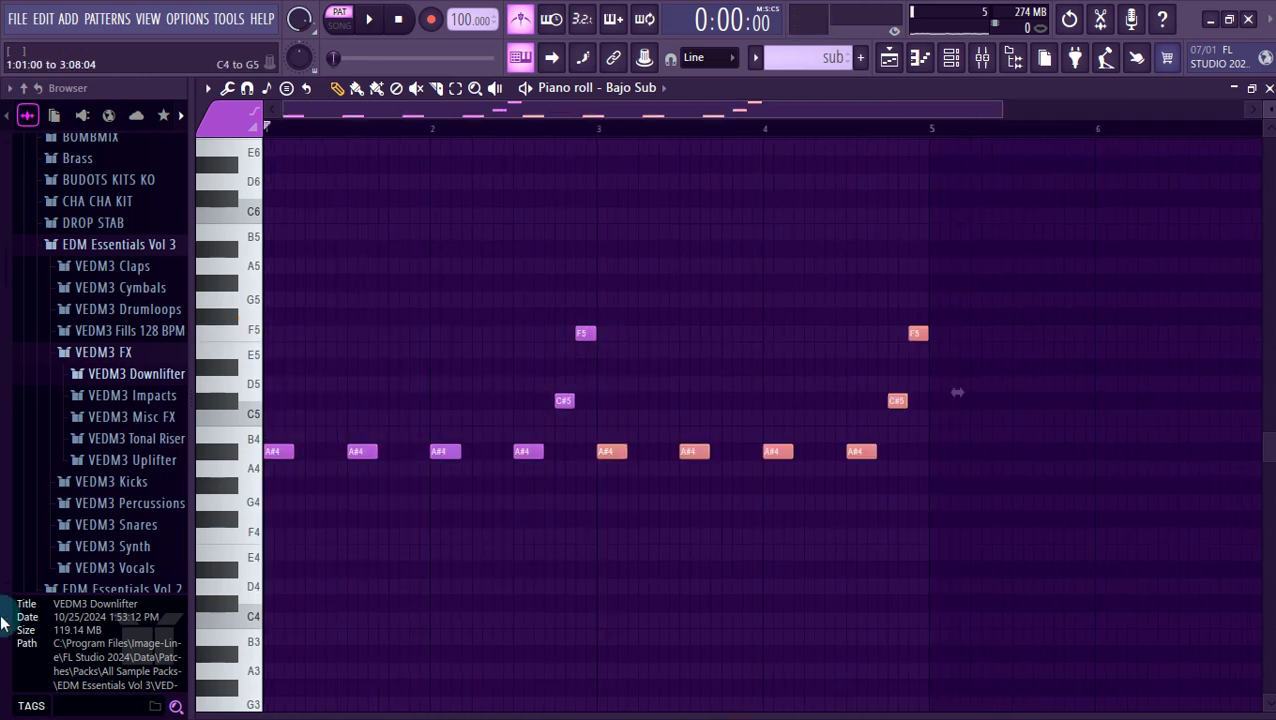
pyautogui.press('space')
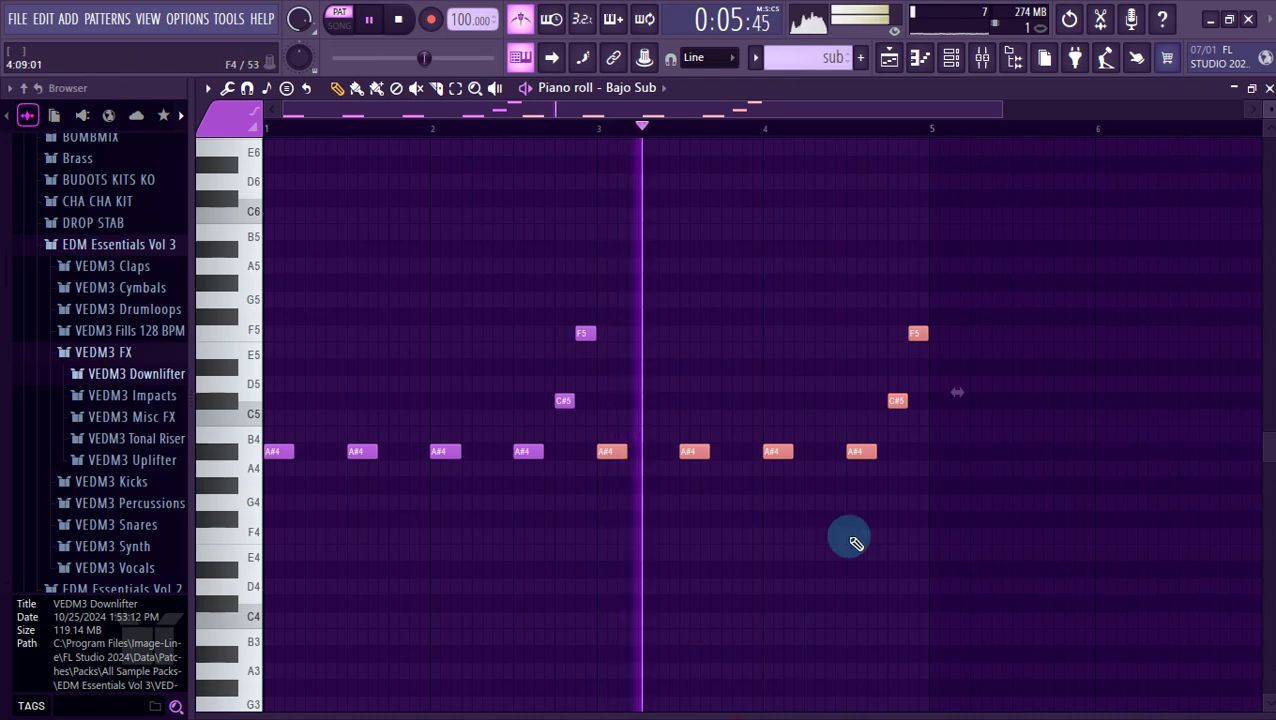
pyautogui.hotkey('ctrl', 'd')
# Stop playback and load CamelCrusher into effect slot 2 of the Bajo Sub mixer track.
pyautogui.click(951, 57)
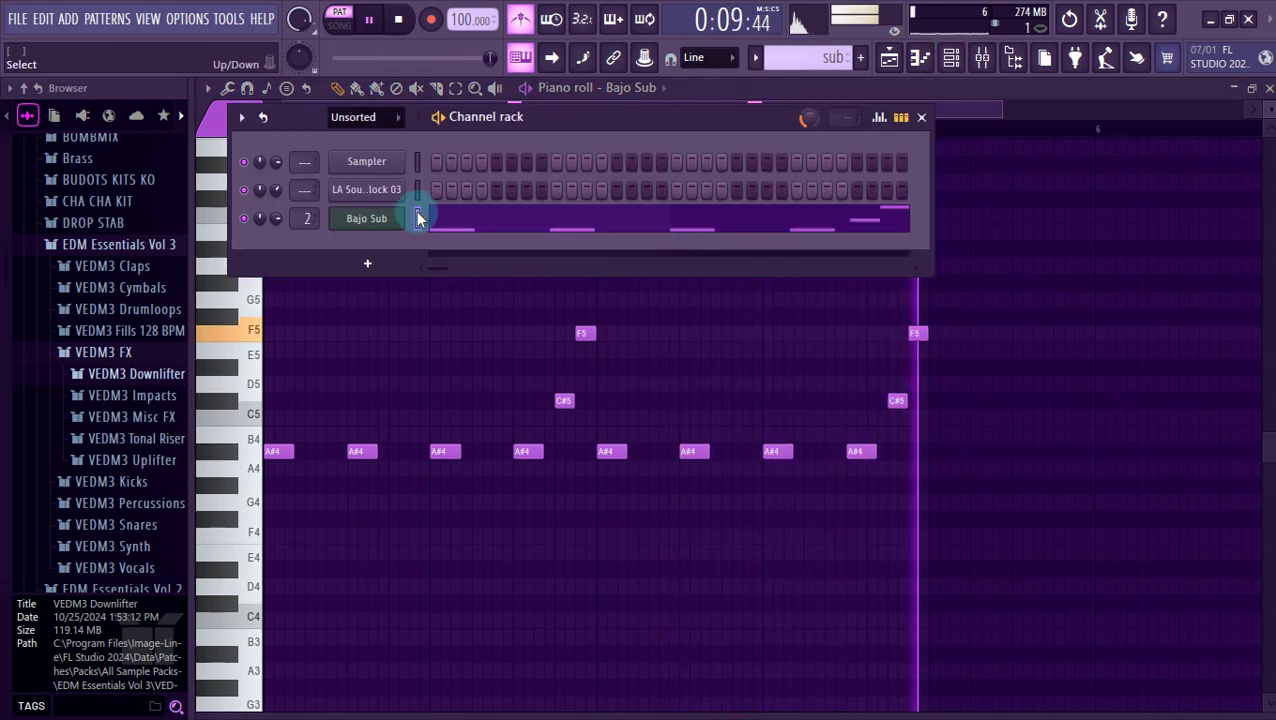
pyautogui.press('space')
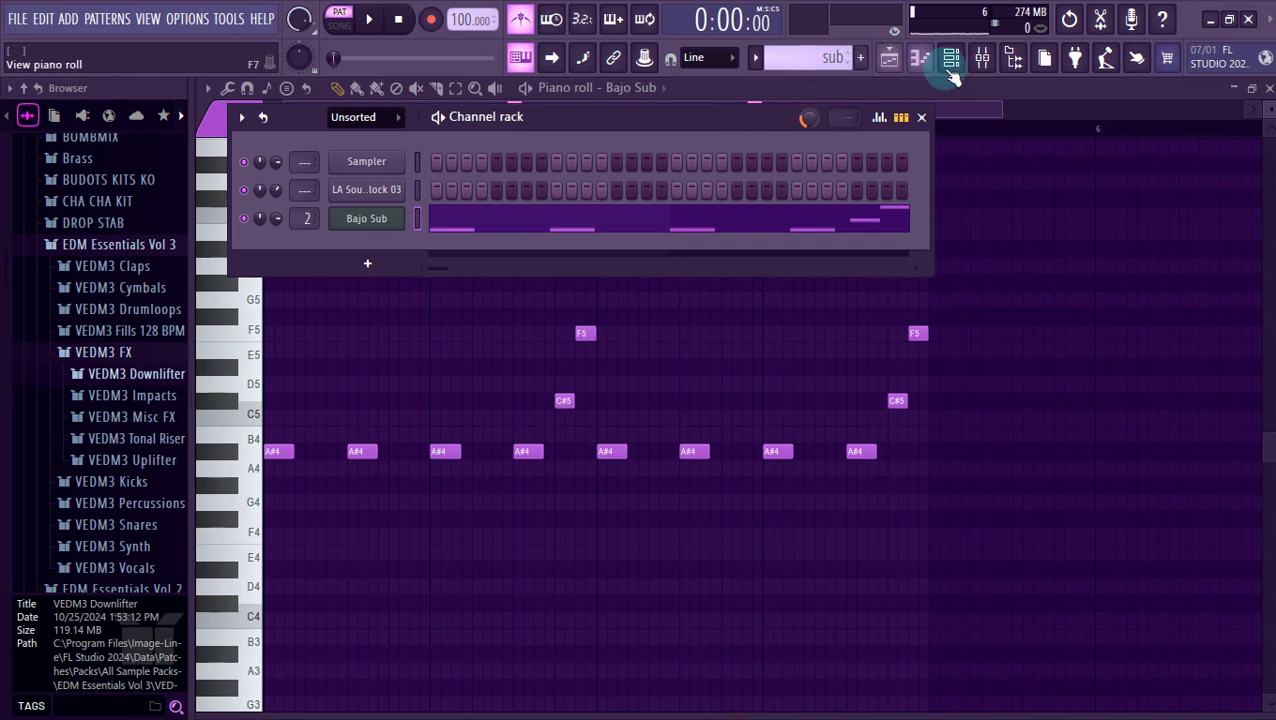
pyautogui.click(980, 57)
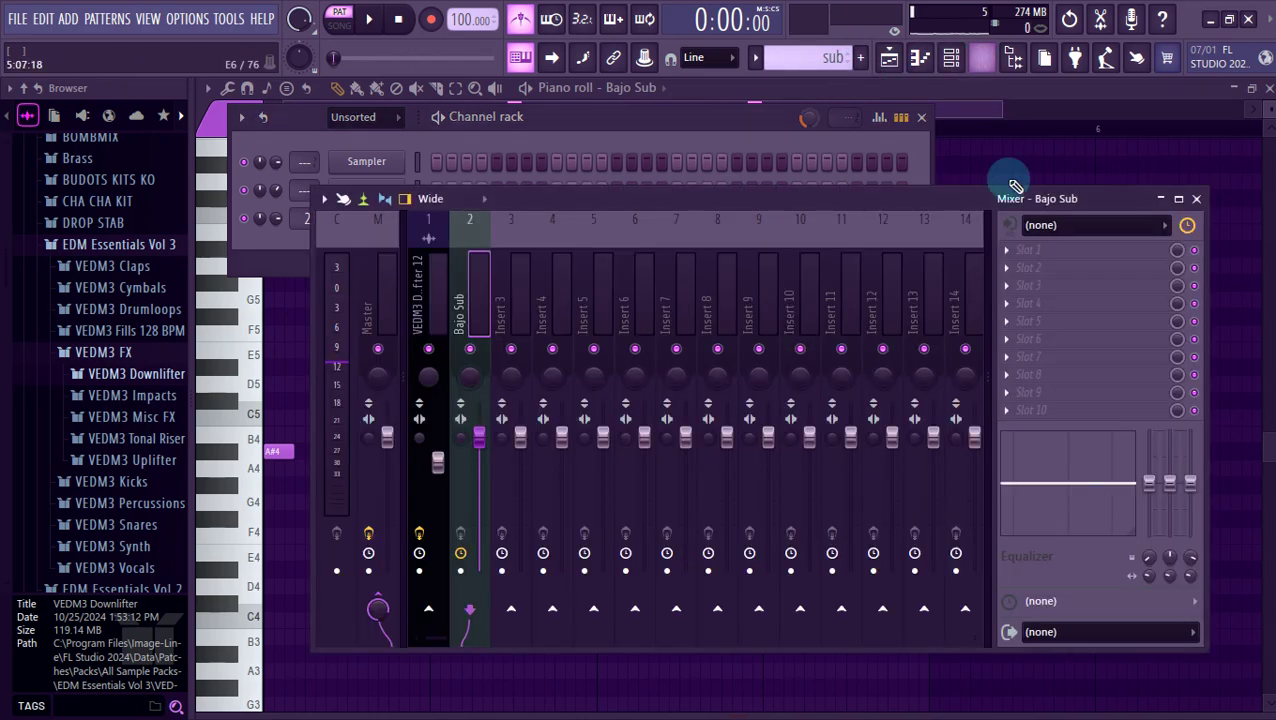
pyautogui.click(1040, 268)
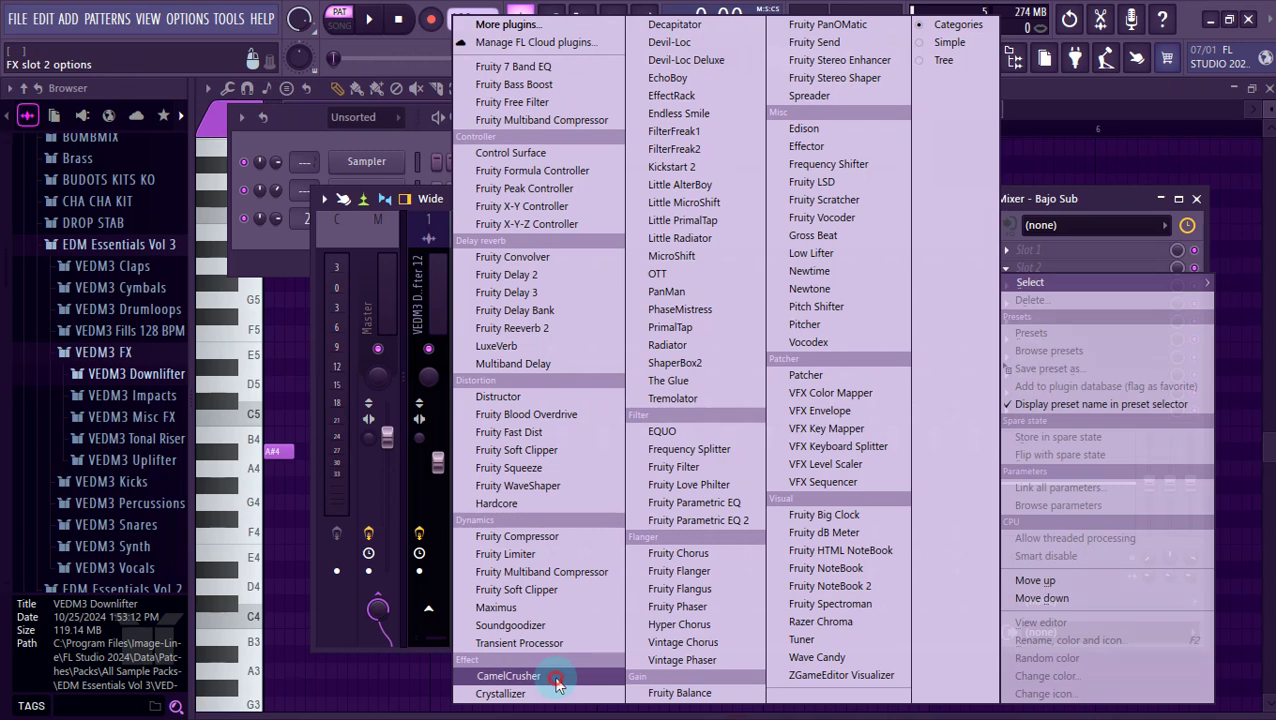
pyautogui.click(557, 678)
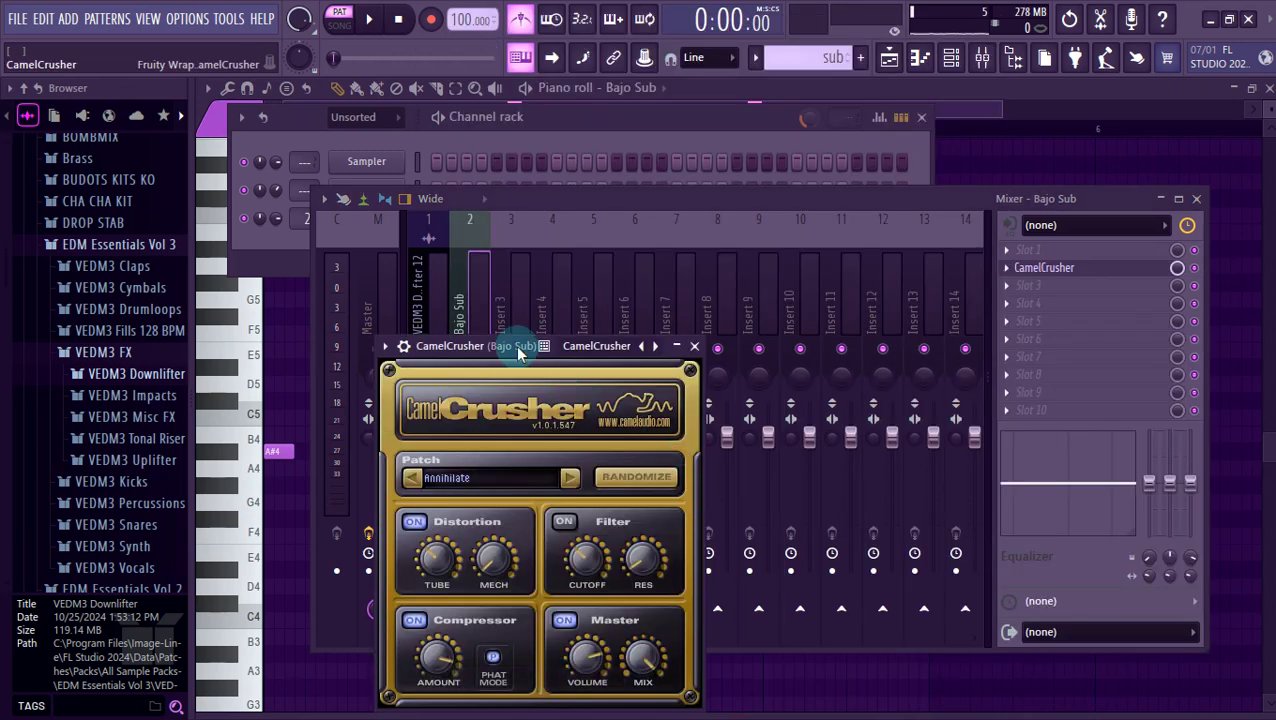
pyautogui.moveTo(517, 348); pyautogui.dragTo(522, 217)
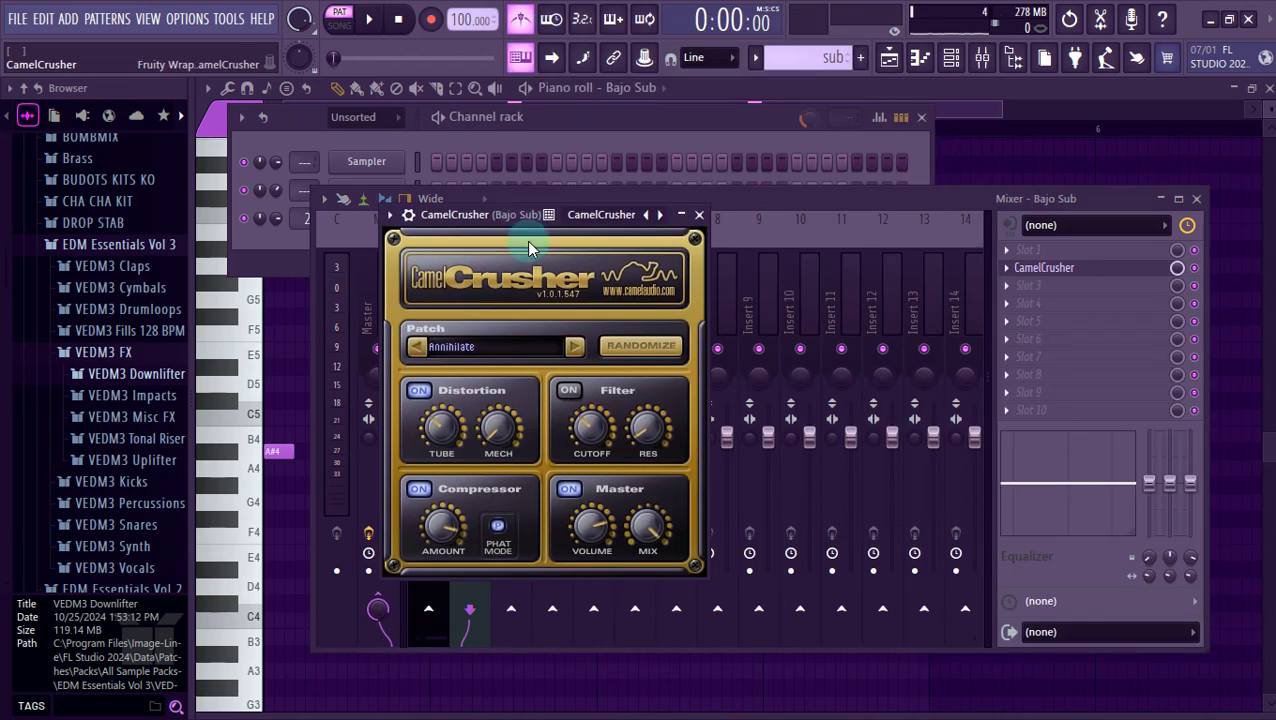
# Set CamelCrusher to the British Clean patch and add Soundgoodizer in effect slot 3.
pyautogui.click(574, 347)
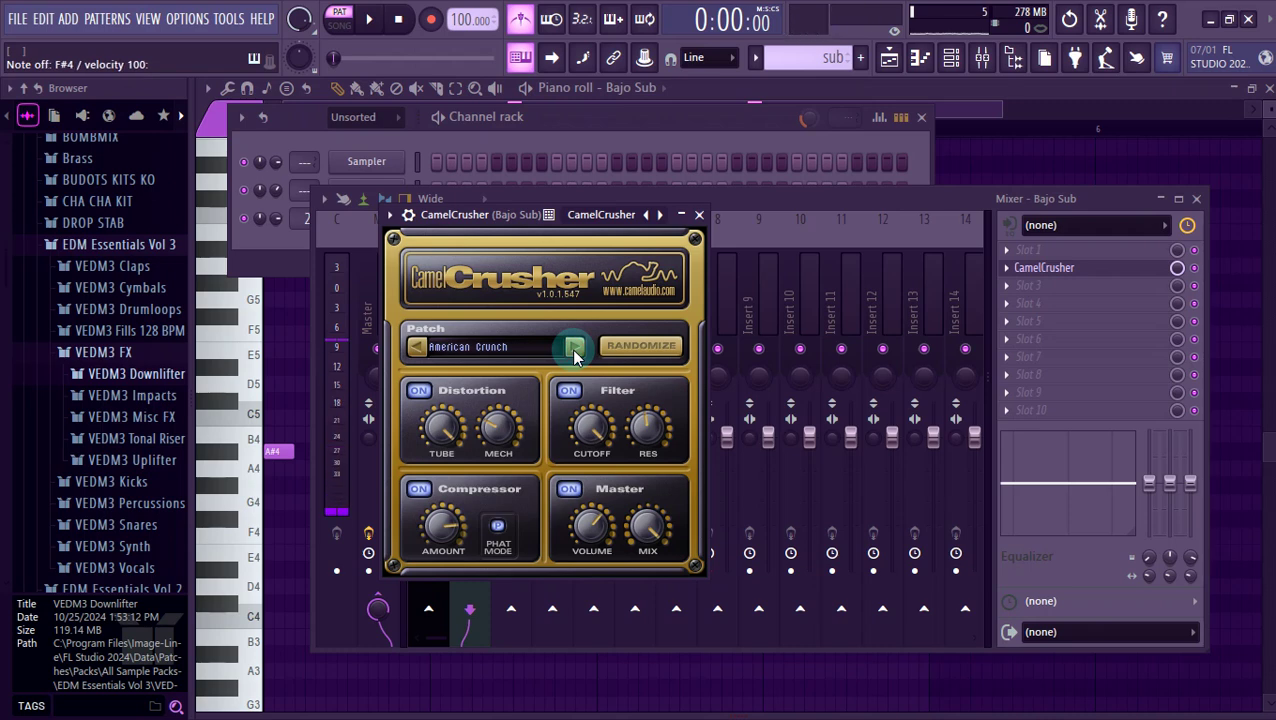
pyautogui.click(574, 347)
pyautogui.click(516, 346)
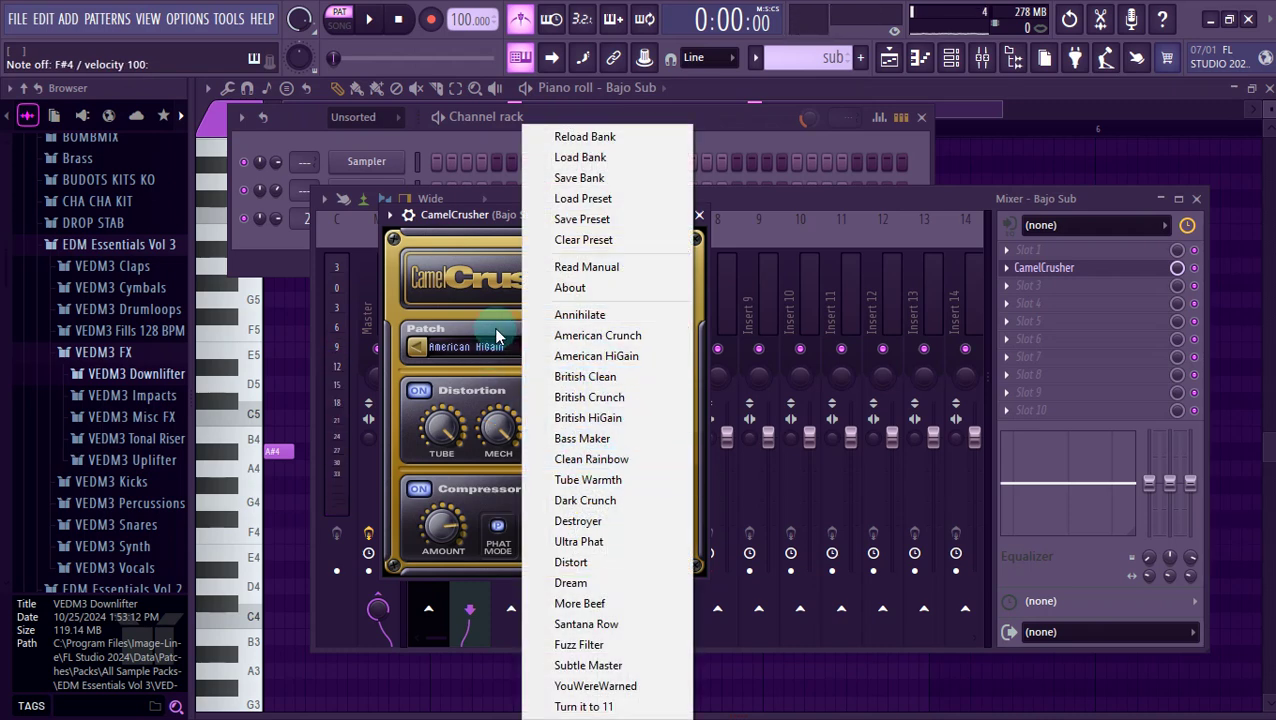
pyautogui.click(563, 347)
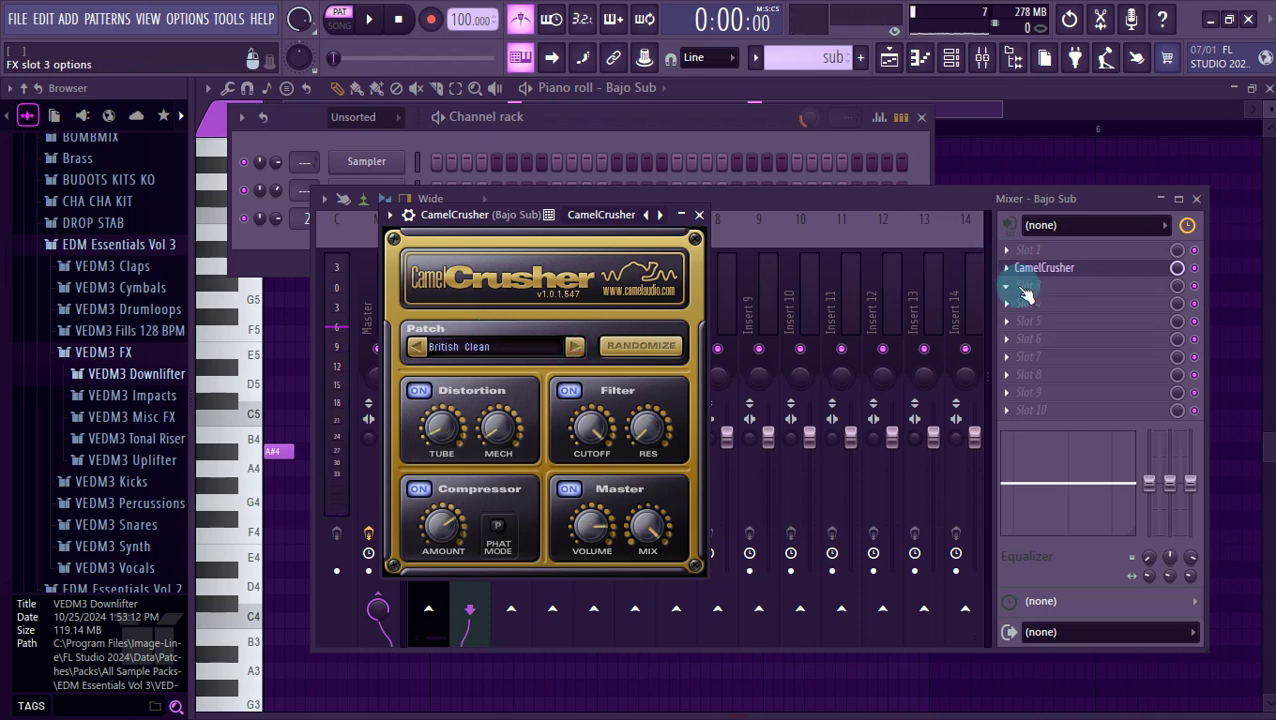
pyautogui.click(1026, 293)
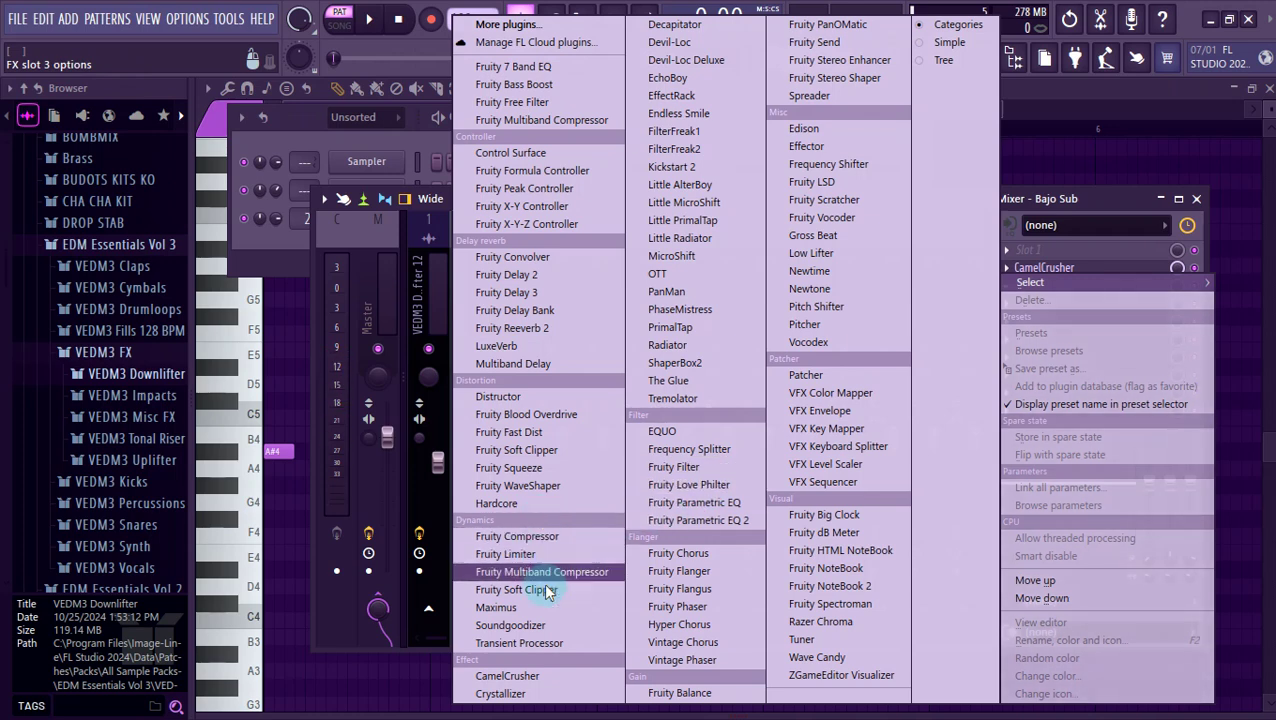
pyautogui.click(549, 625)
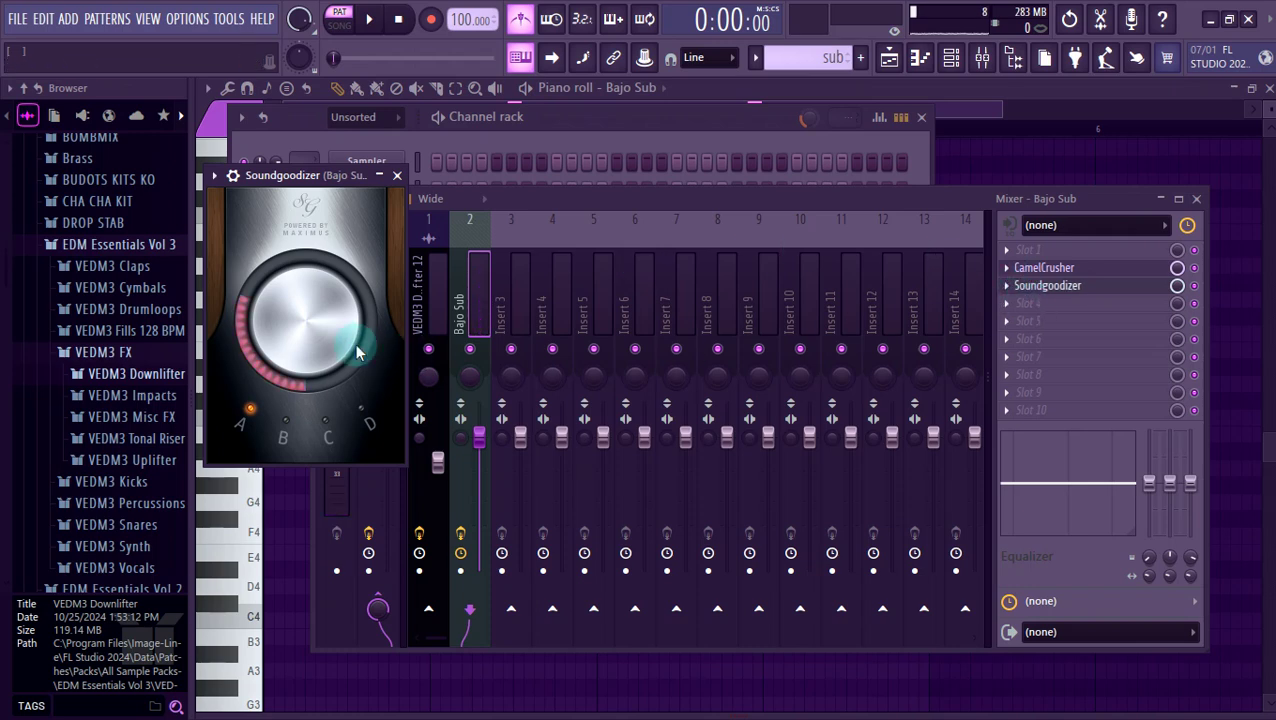
# Add Fruity Parametric EQ 2 in effect slot 4, lower its band 1 to reduce the lows, and return to the piano roll.
pyautogui.click(1036, 304)
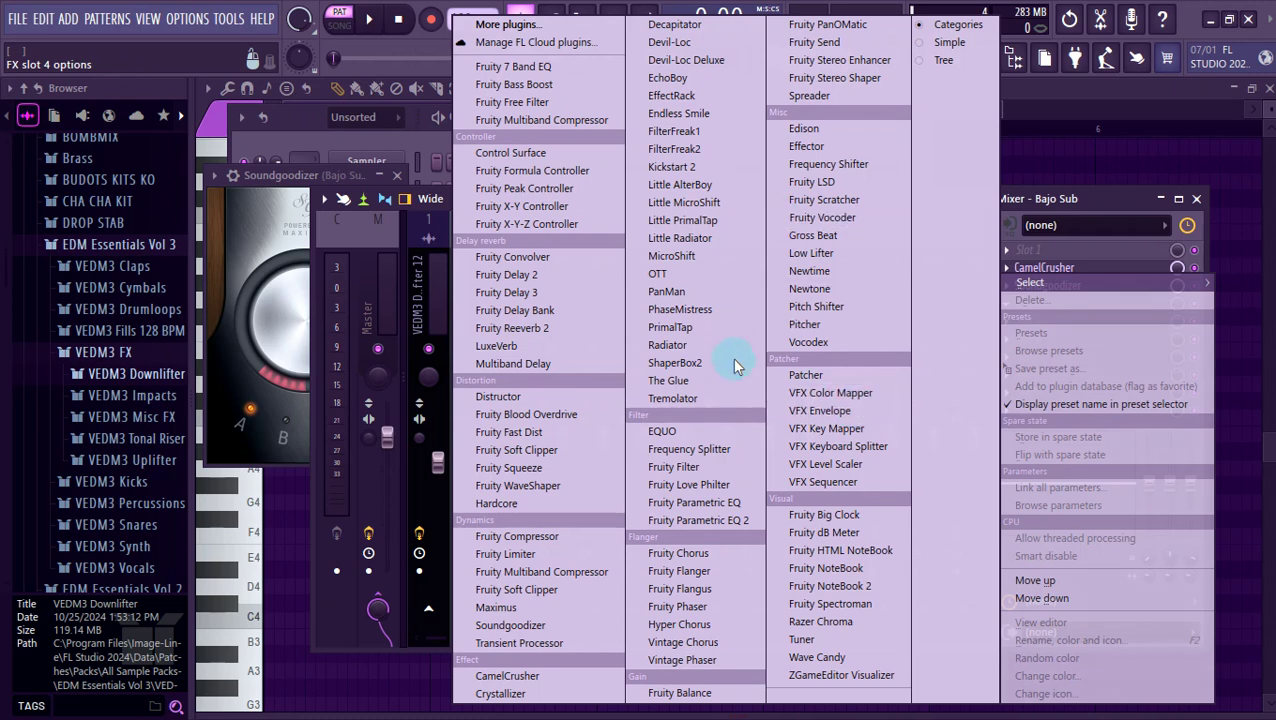
pyautogui.click(727, 520)
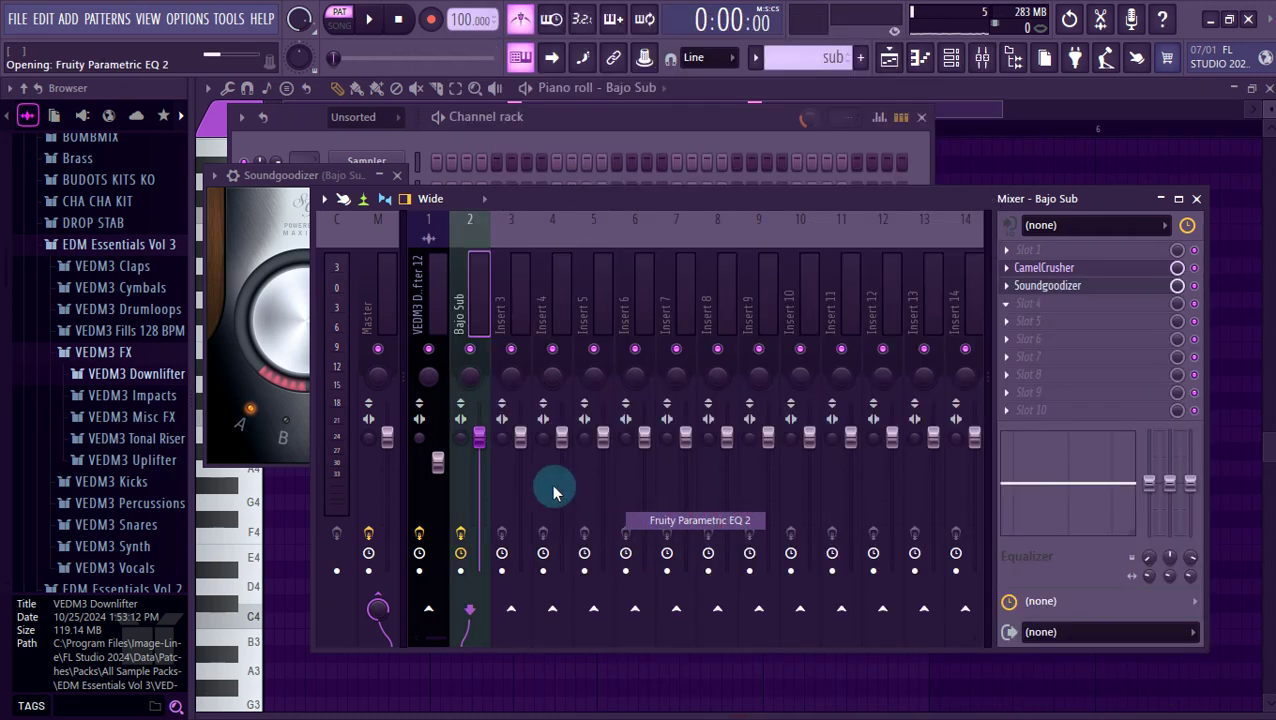
pyautogui.moveTo(342, 360); pyautogui.dragTo(313, 397)
pyautogui.click(1168, 171)
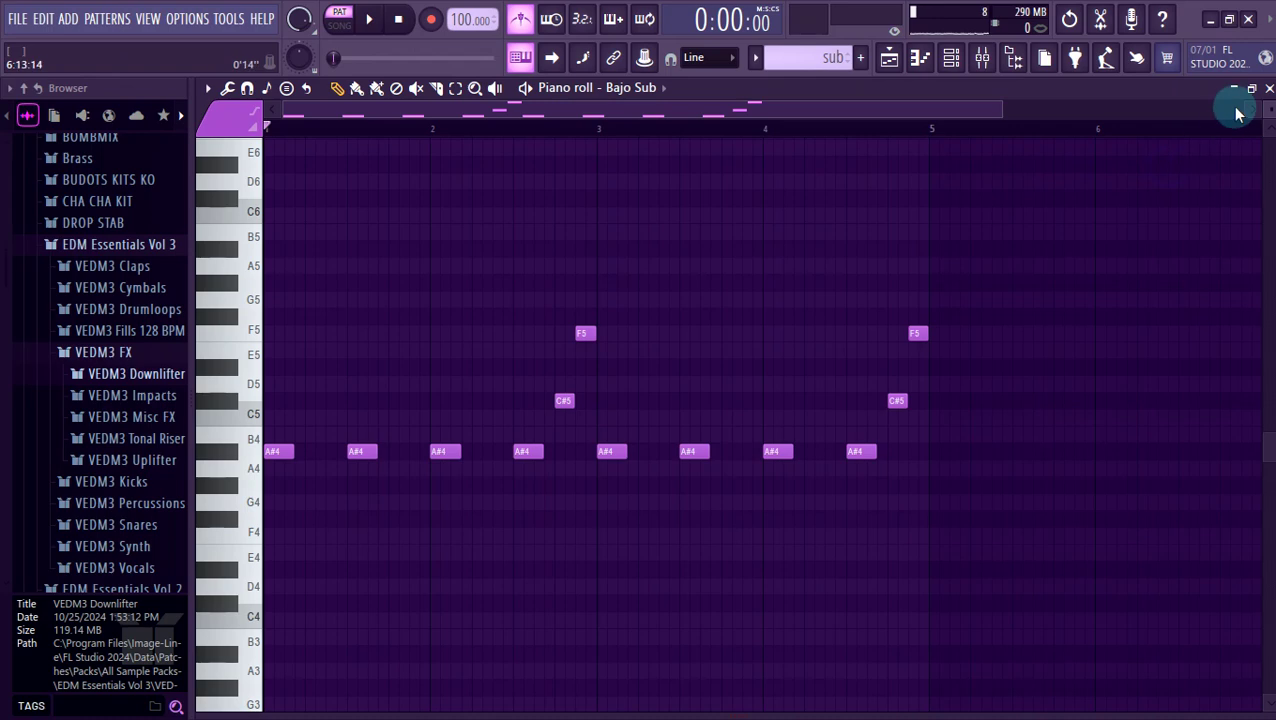
# Audition the sub notes an octave higher and an octave lower during playback, restoring the original pitch.
pyautogui.scroll(-5, 1084, 253)
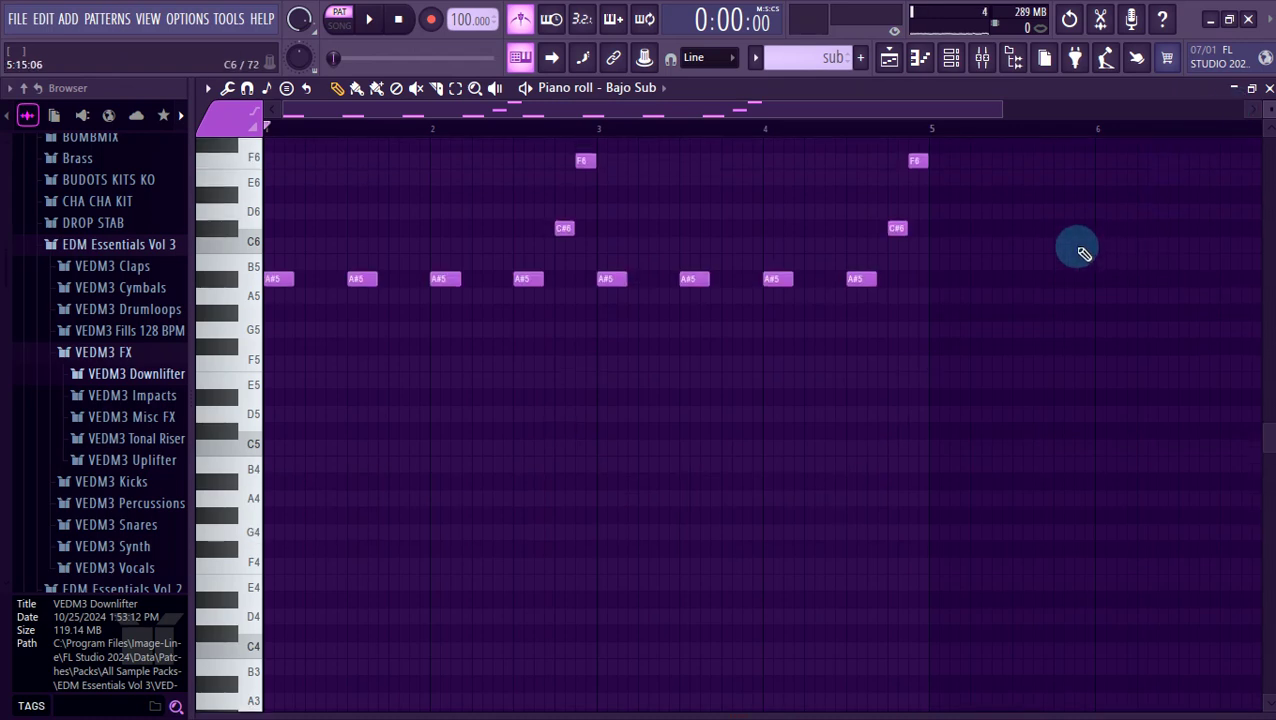
pyautogui.press('space')
pyautogui.scroll(6, 1084, 253)
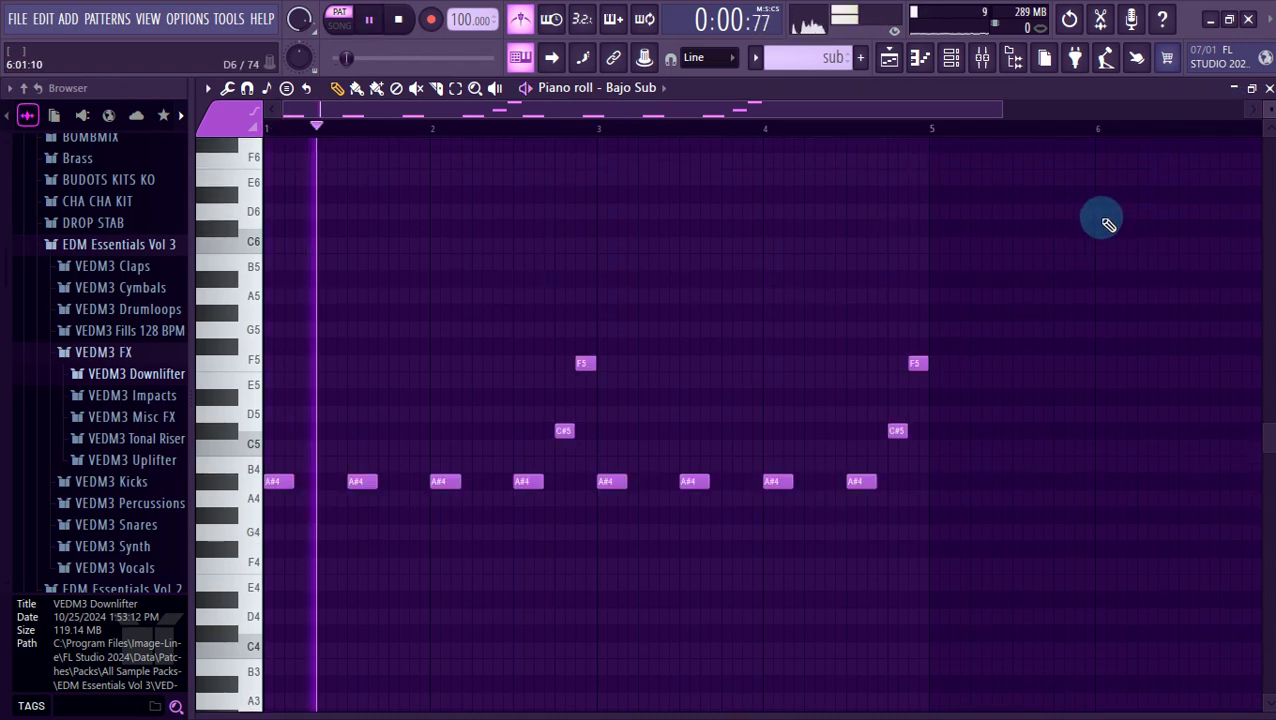
pyautogui.hotkey('ctrl', 'Down')
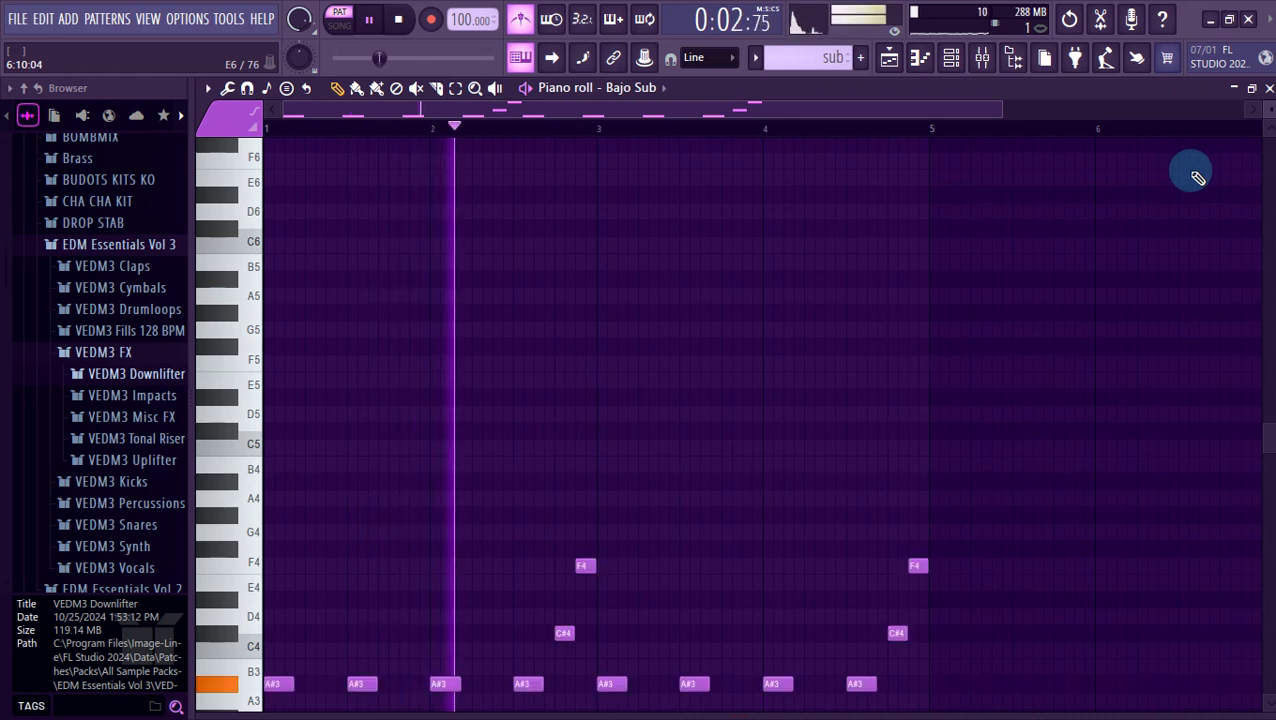
pyautogui.hotkey('ctrl', 'Up')
# Return to the playlist and move the clips on tracks 4 to 6 down one track, freeing track 4.
pyautogui.click(1254, 88)
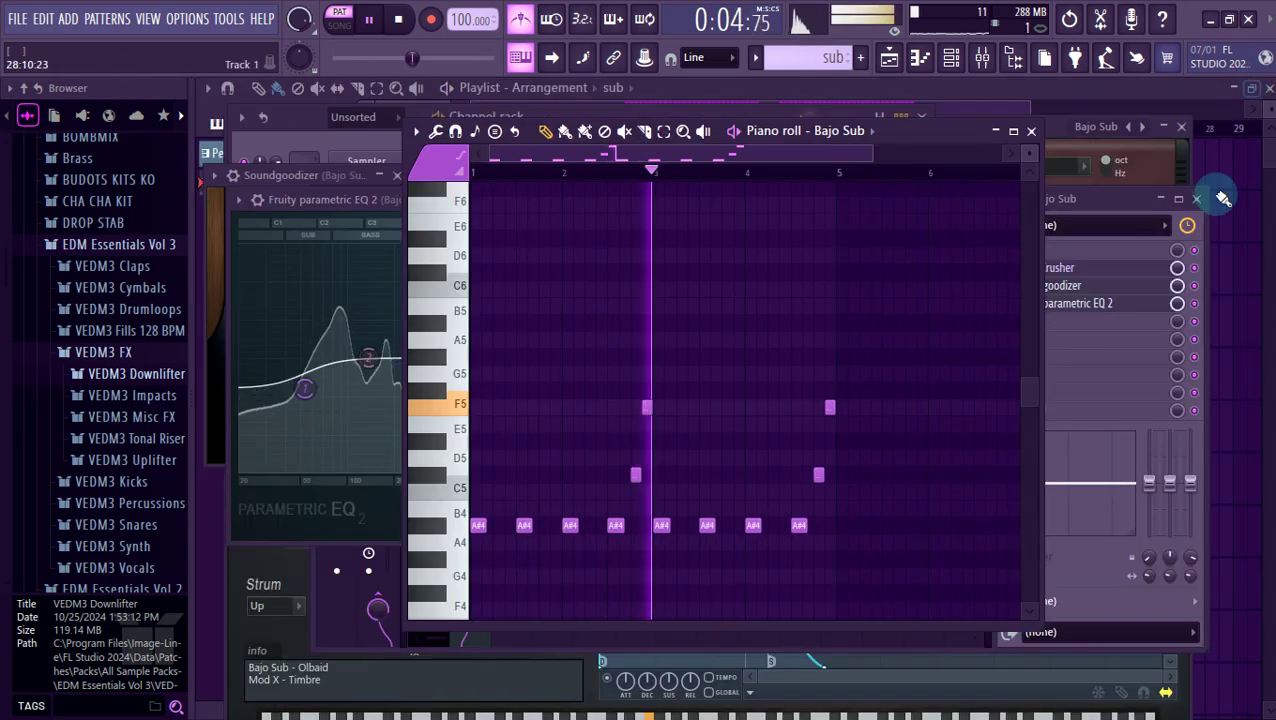
pyautogui.click(1233, 265)
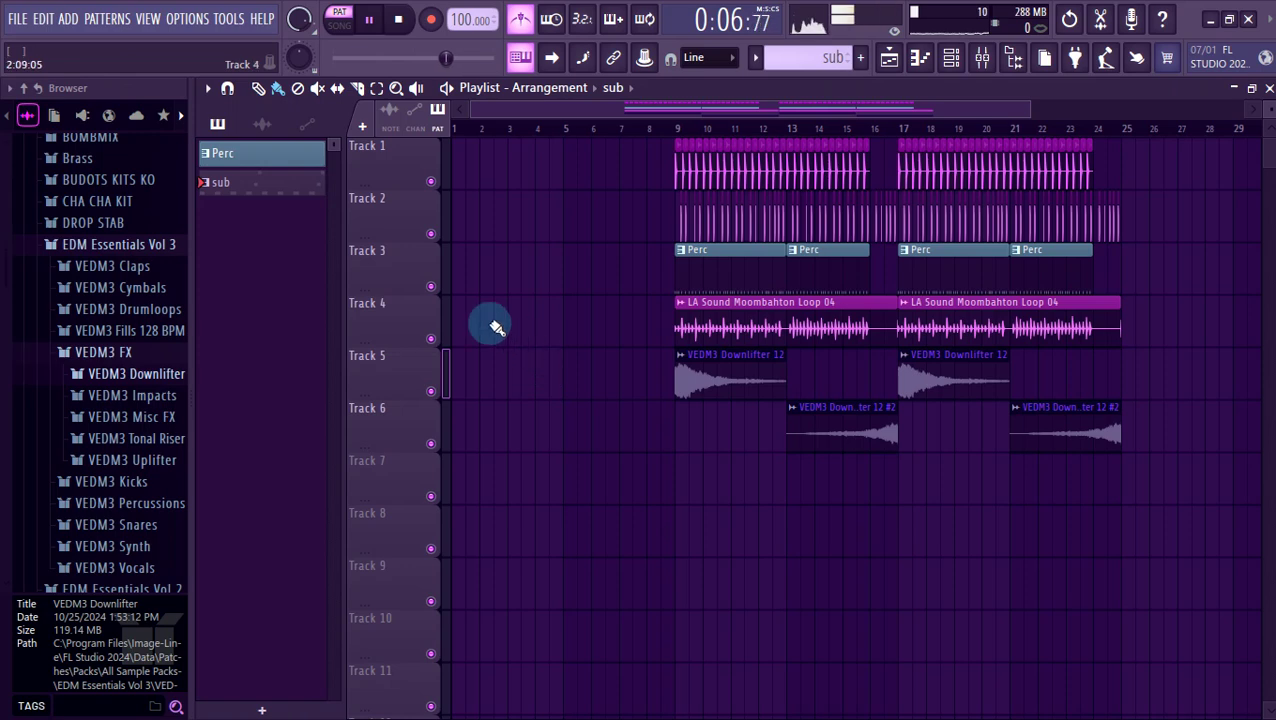
pyautogui.moveTo(405, 333); pyautogui.dragTo(365, 570)
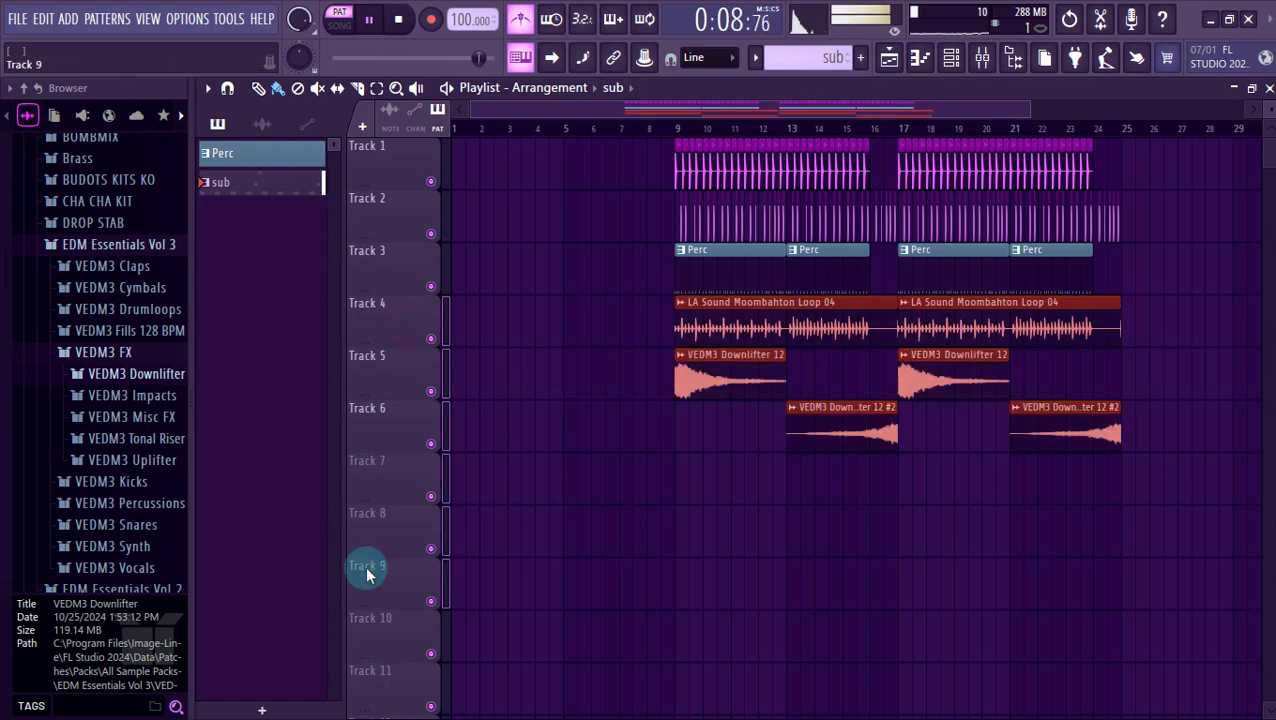
pyautogui.hotkey('alt', 'Down')
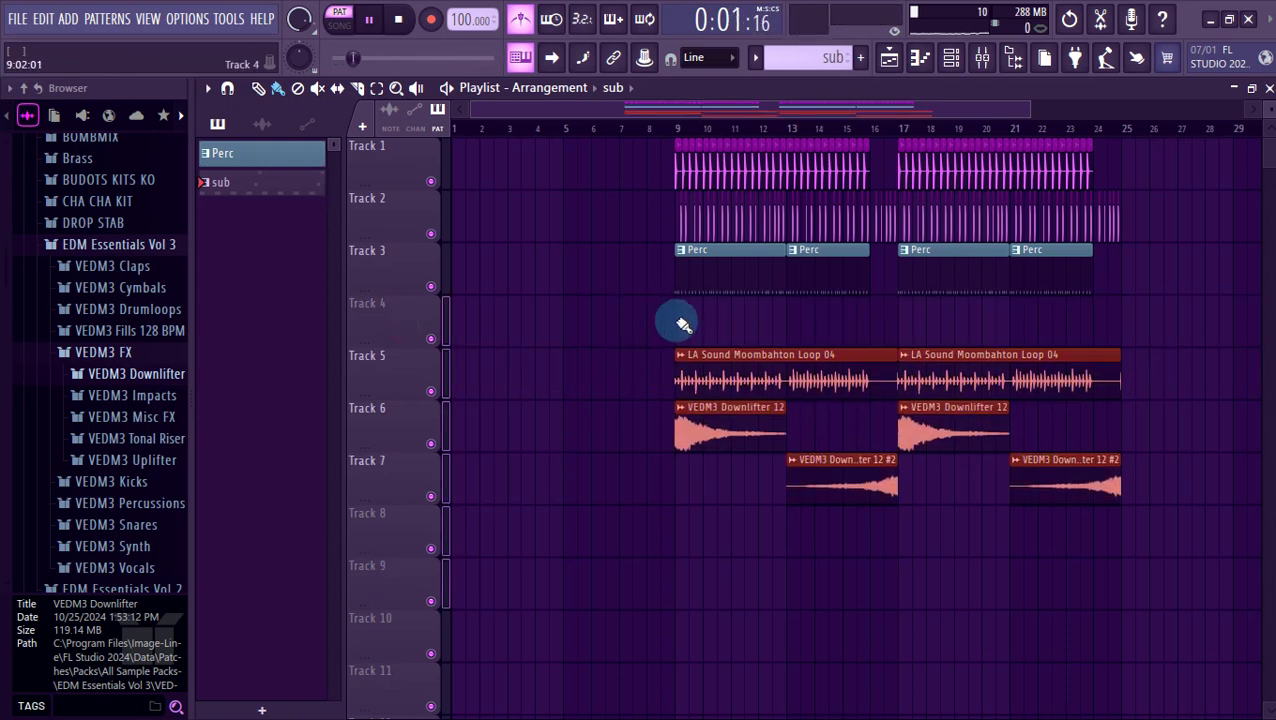
# Paint two sub pattern clips on track 4 from bar 17 through bar 24, and stop playback.
pyautogui.moveTo(898, 332); pyautogui.dragTo(1048, 322)
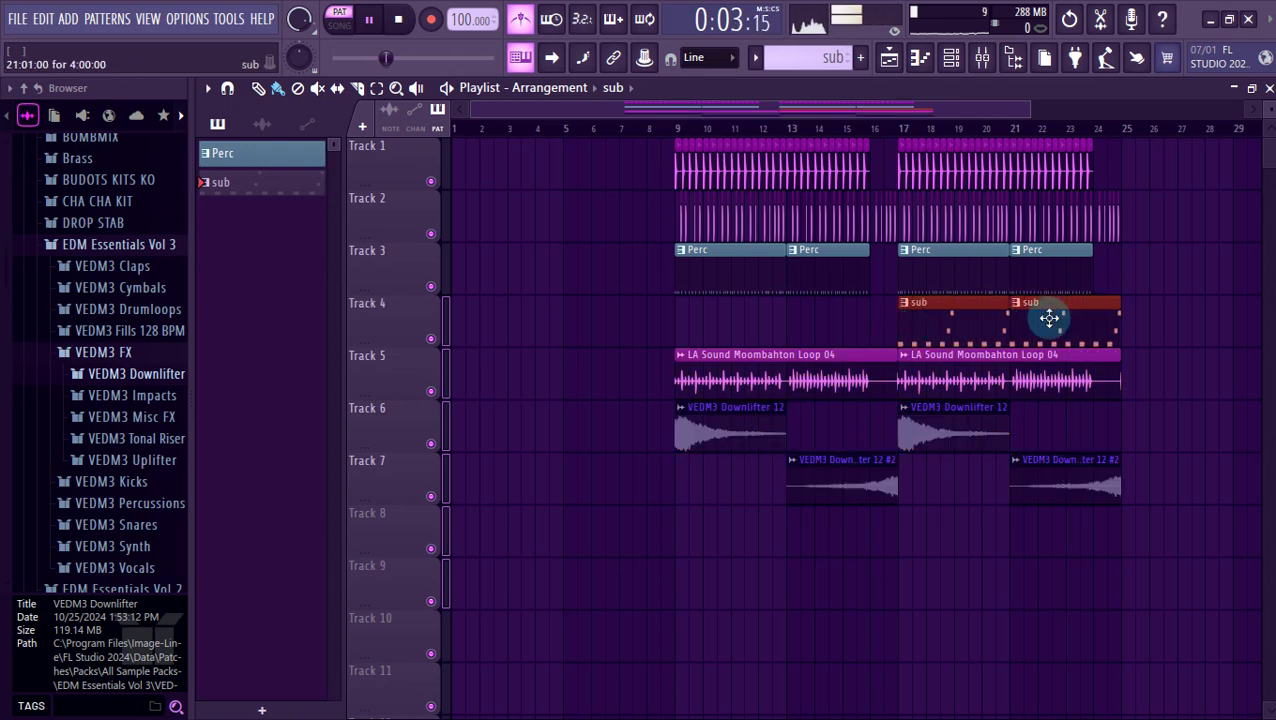
pyautogui.click(921, 58)
pyautogui.press('F7')
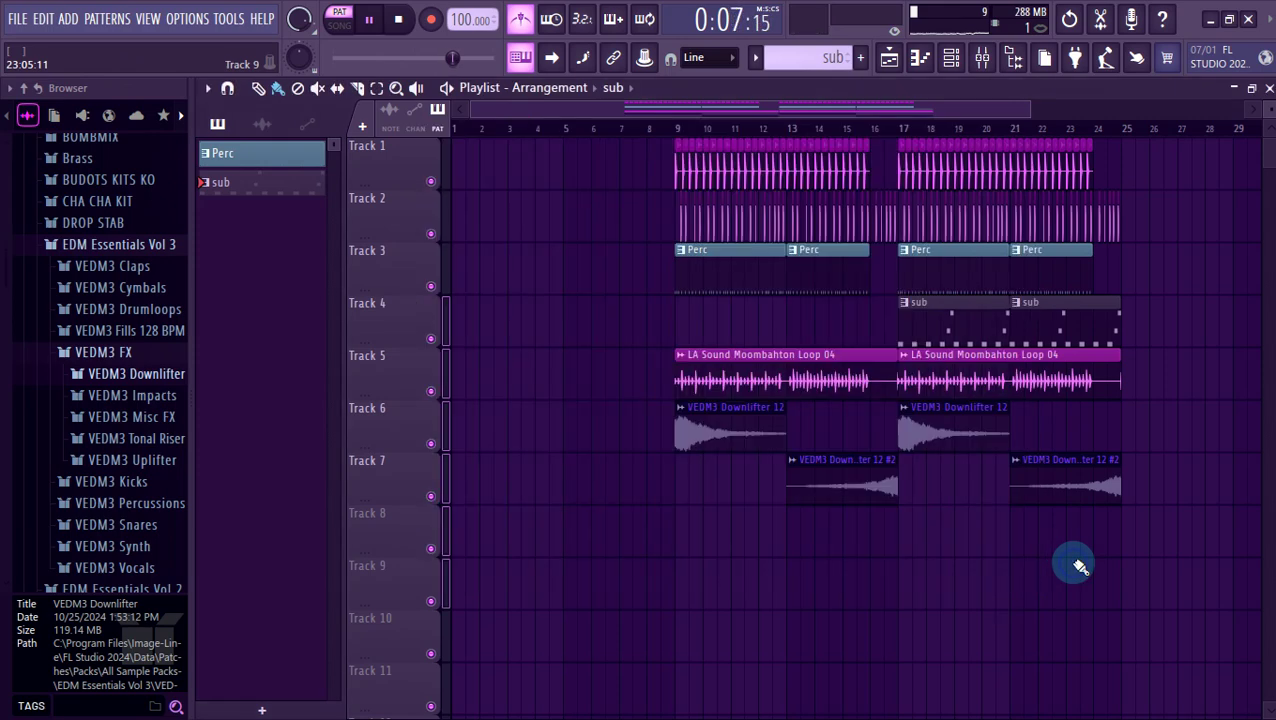
pyautogui.press('space')
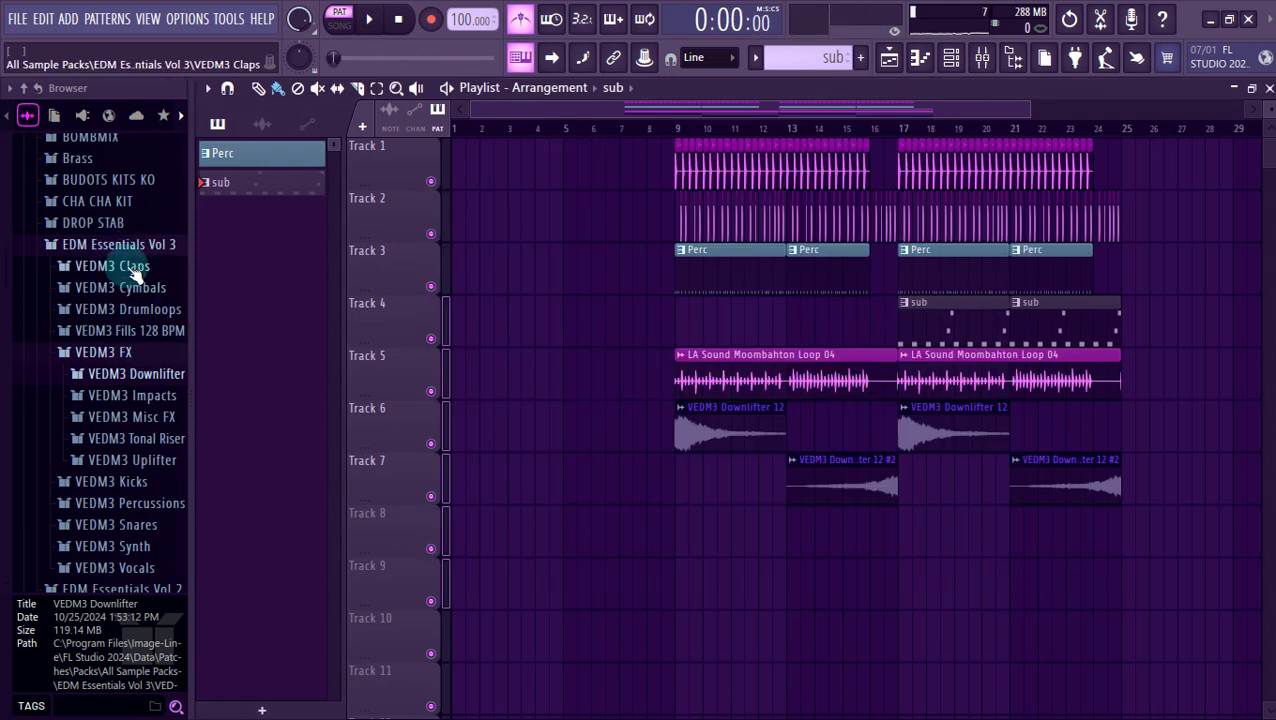
# Browse to the VEDM3 Synth brass stabs in EDM Essentials Vol 3 and audition Brass Stab 01 and Brass Stab 16.
pyautogui.click(138, 352)
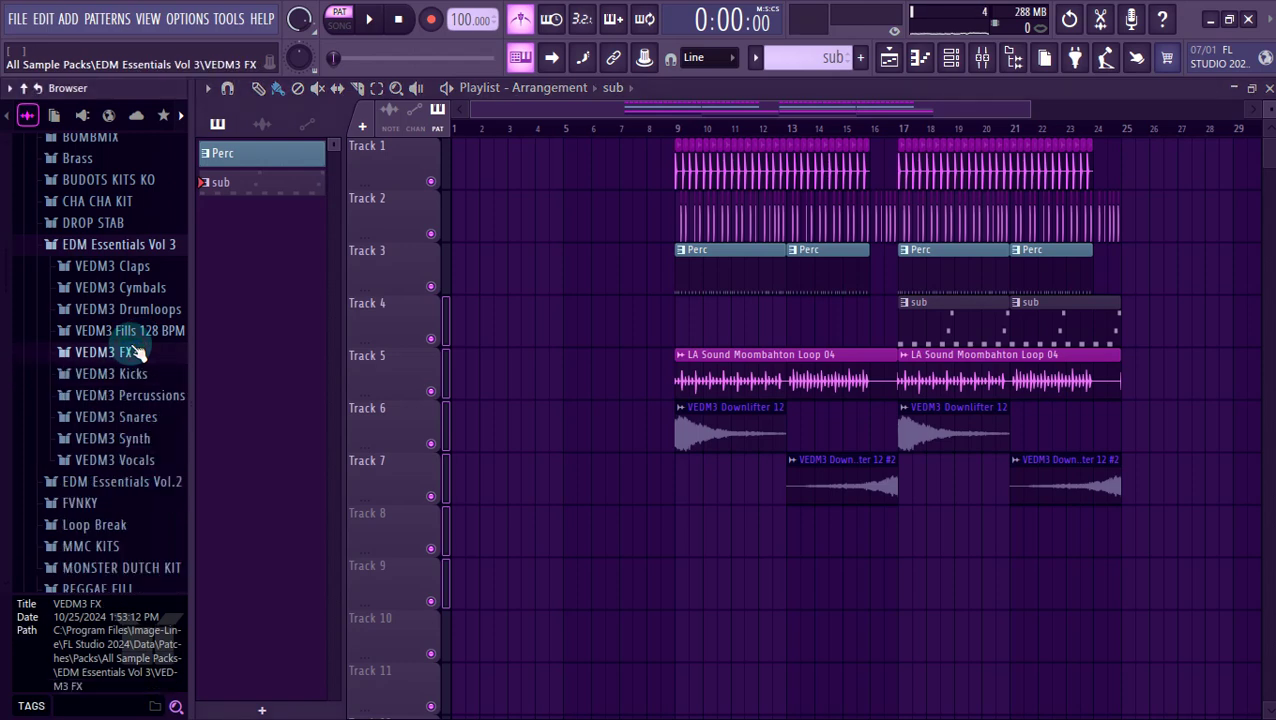
pyautogui.click(156, 437)
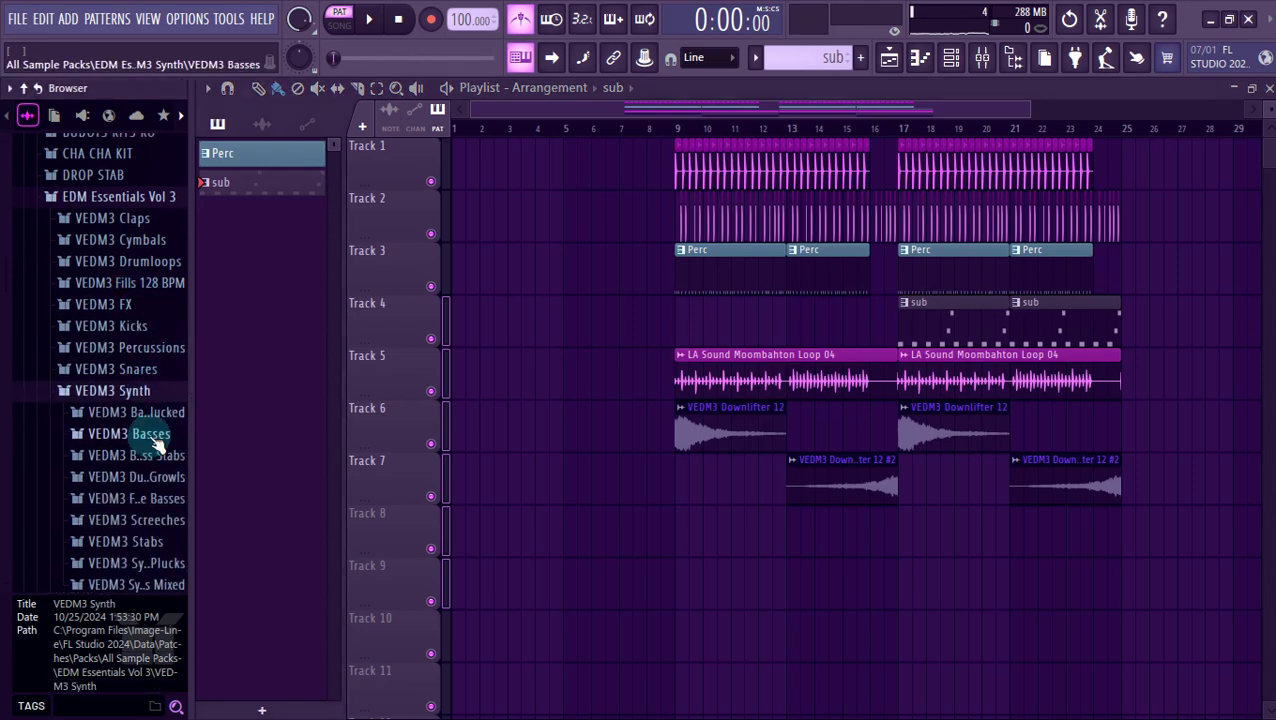
pyautogui.click(108, 453)
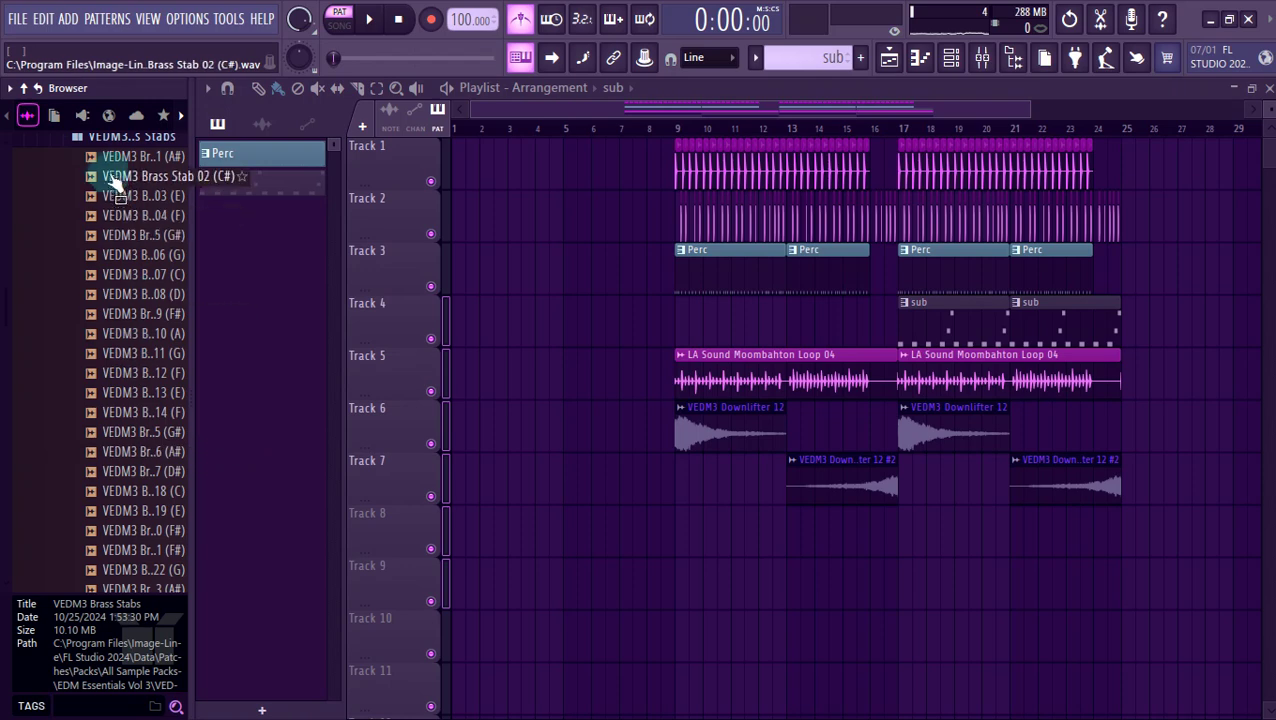
pyautogui.click(112, 160)
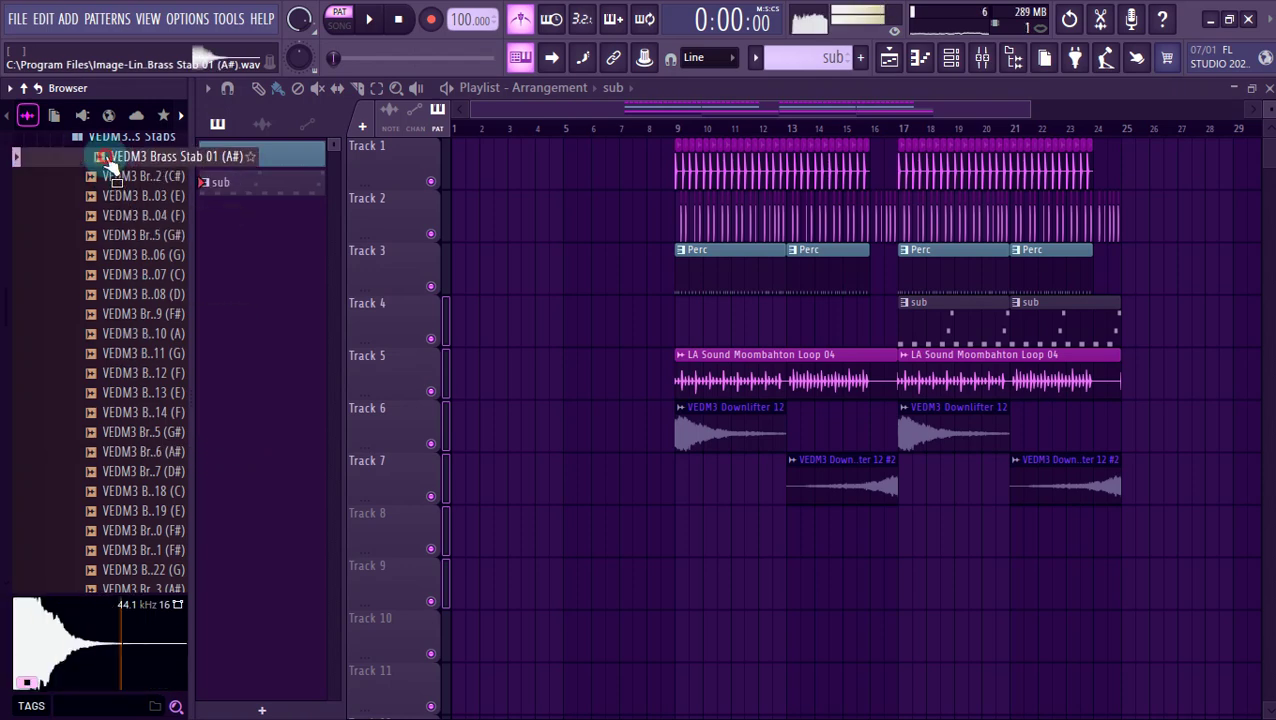
pyautogui.click(136, 455)
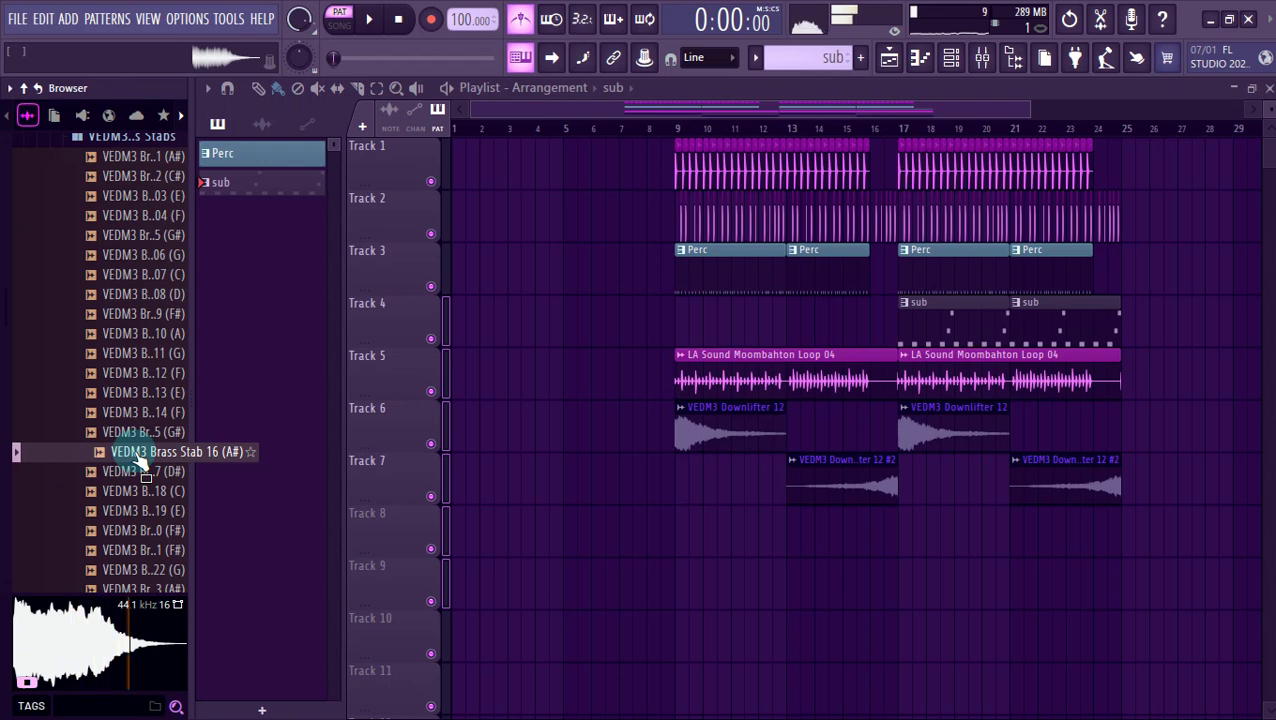
# Add VEDM3 Brass Stab 16 (A#) to the channel rack as a new sampler channel and open its settings.
pyautogui.click(952, 62)
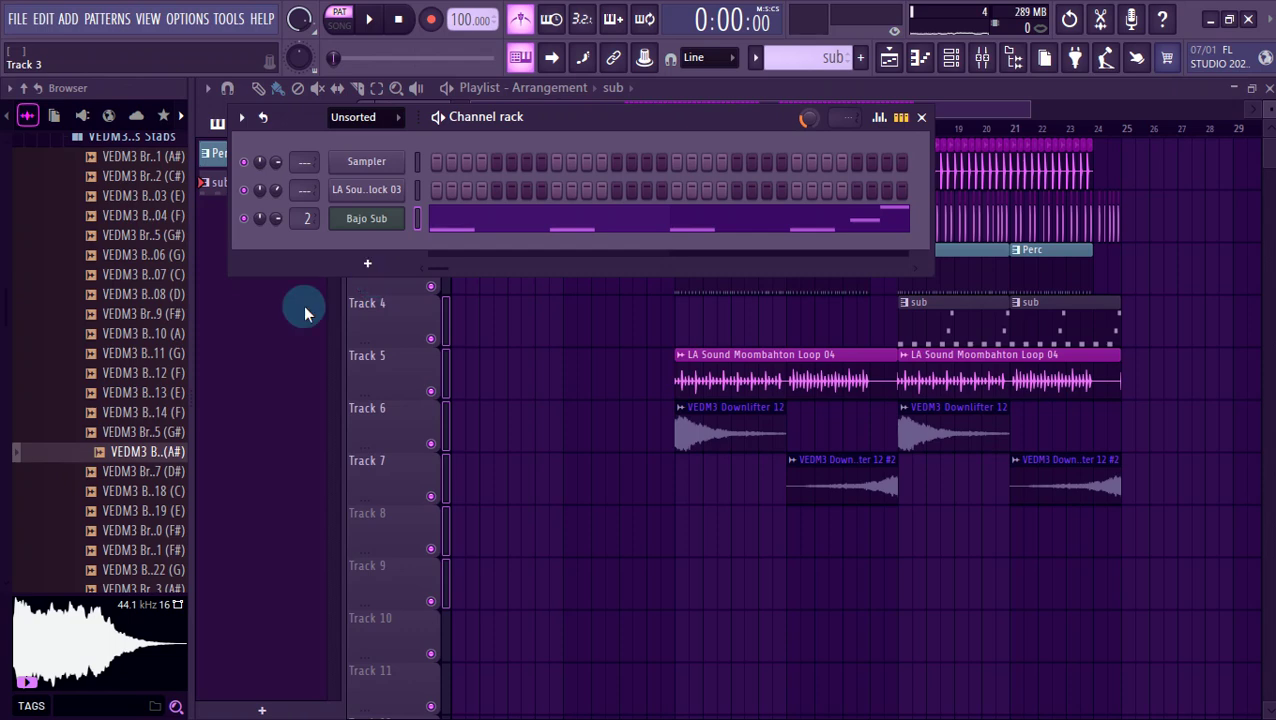
pyautogui.moveTo(108, 452); pyautogui.dragTo(364, 248)
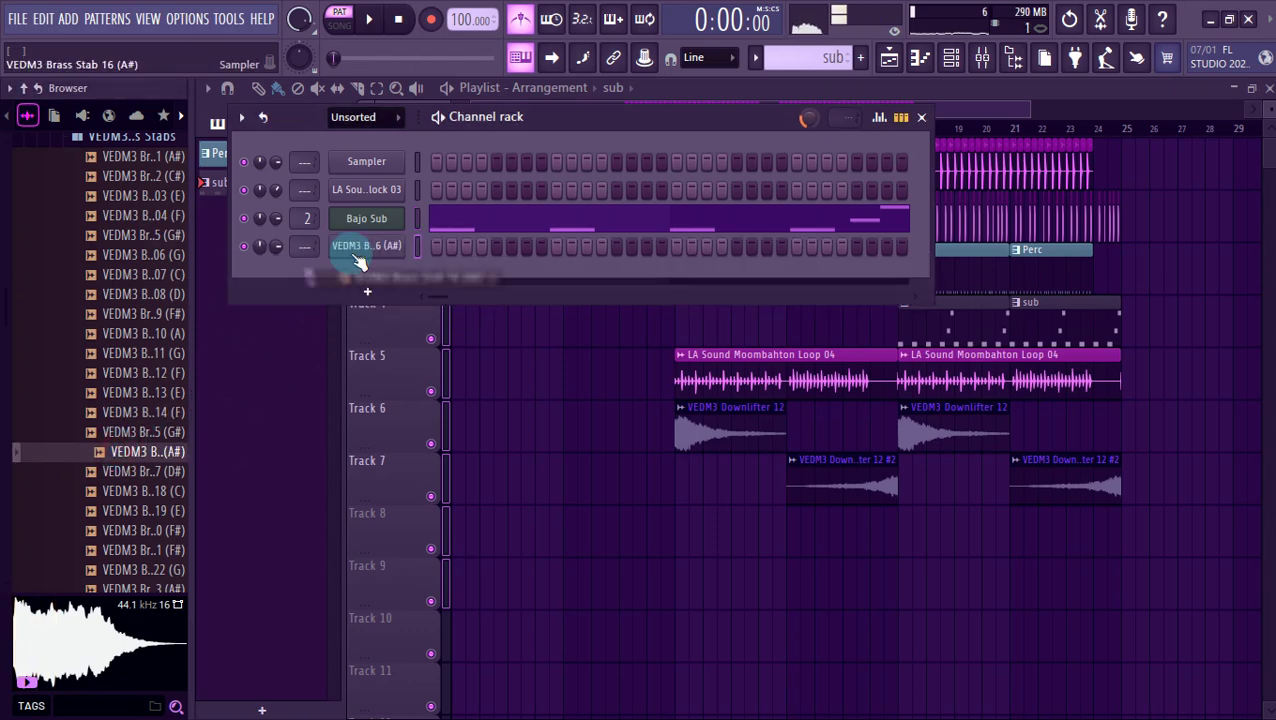
pyautogui.click(368, 247)
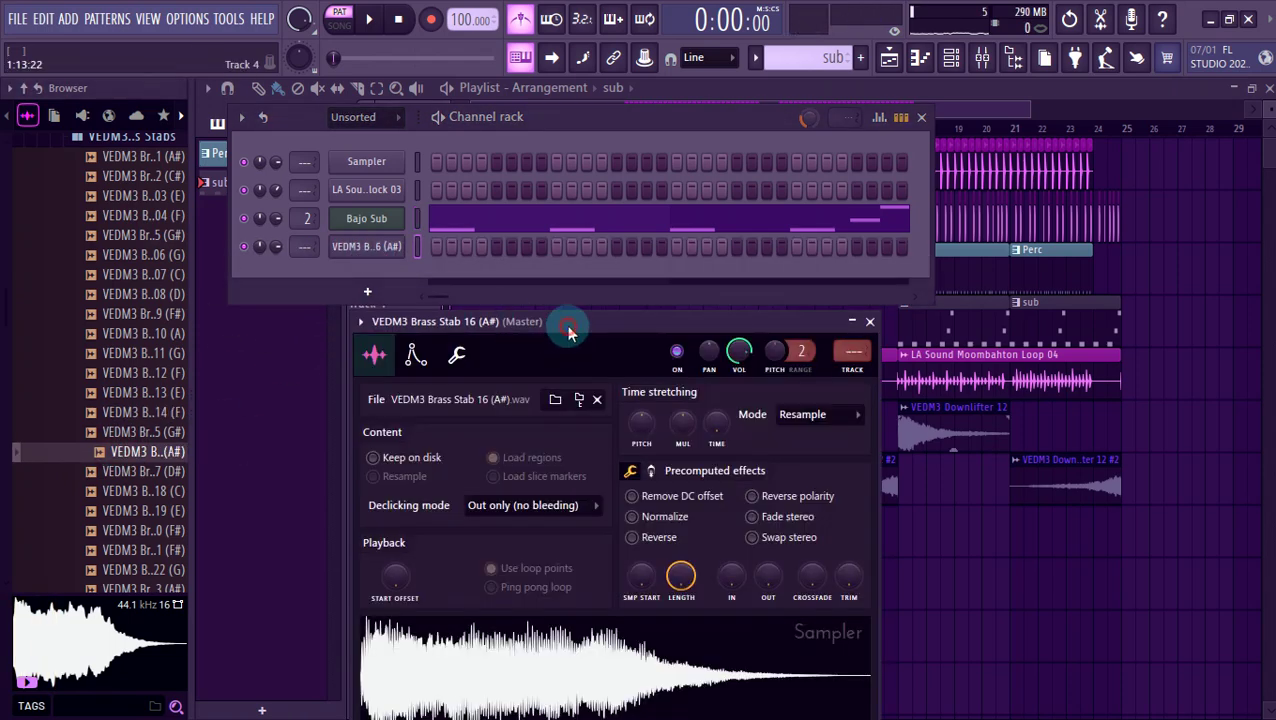
# Enable the brass stab's volume envelope with zero attack, maximum hold, decay and sustain, and 38% release, and preview it.
pyautogui.moveTo(568, 333); pyautogui.dragTo(642, 251)
pyautogui.click(489, 272)
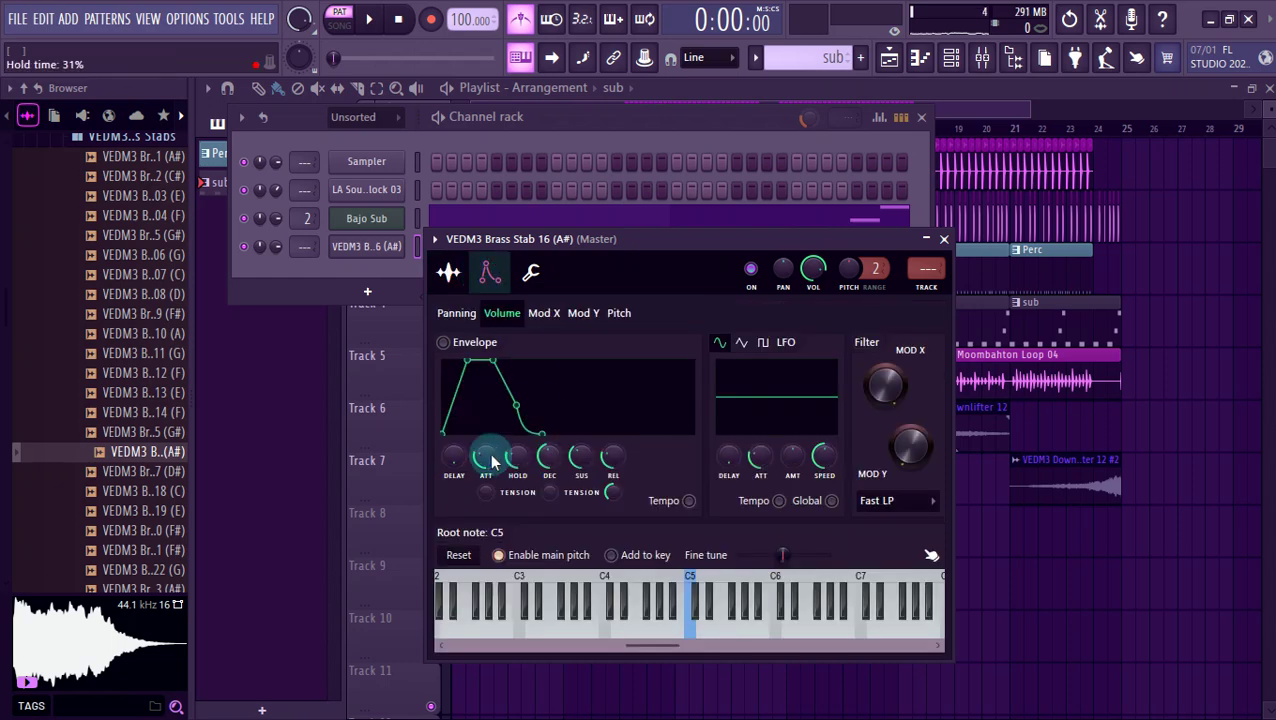
pyautogui.scroll(-5, 481, 459)
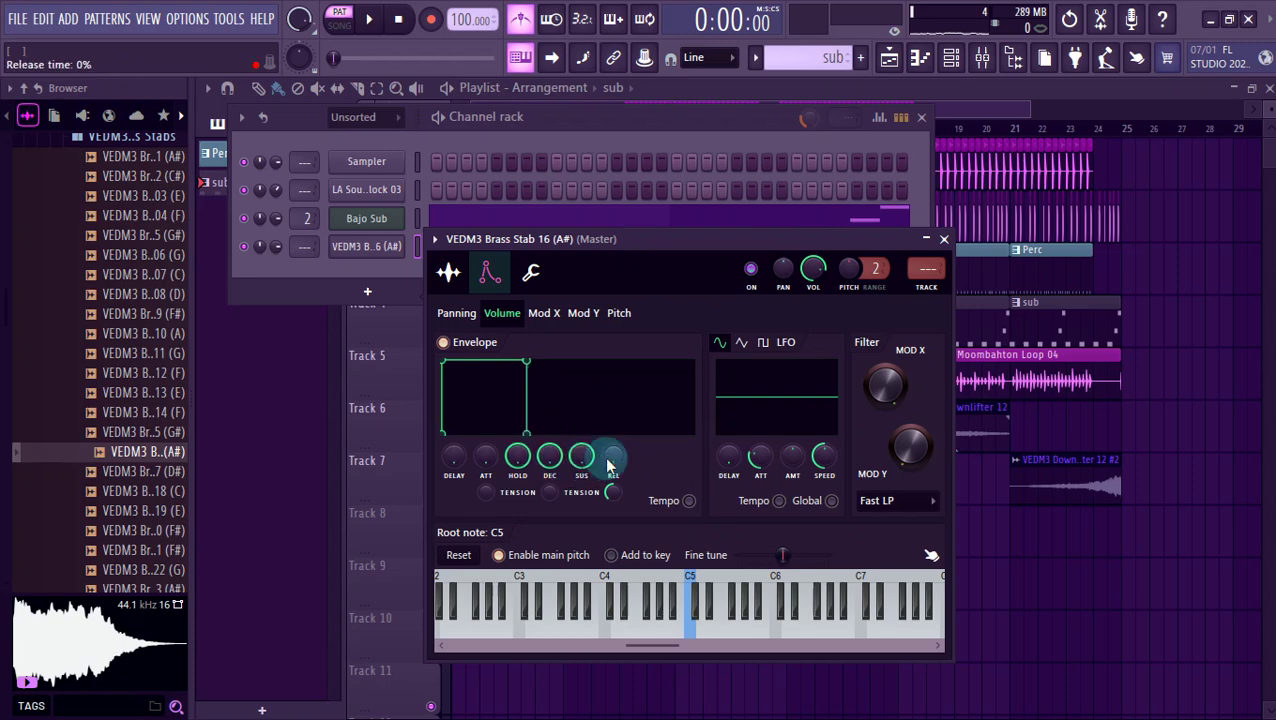
pyautogui.click(695, 637)
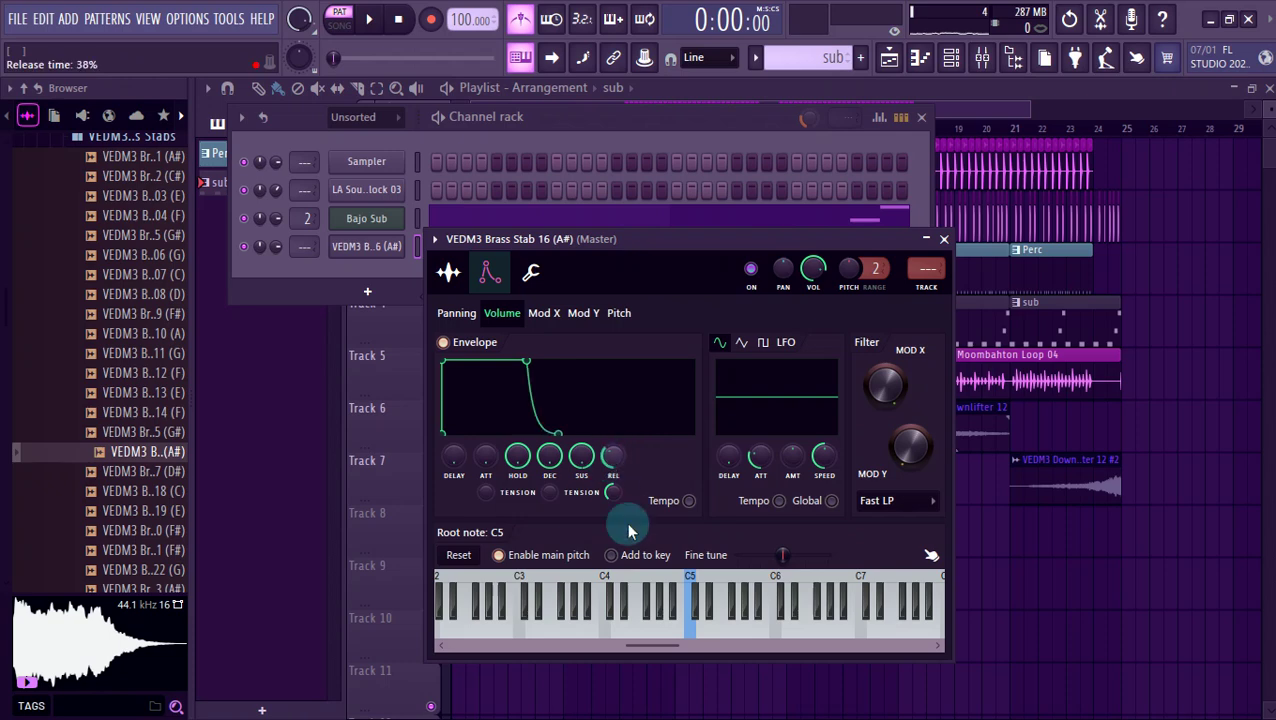
pyautogui.click(688, 630)
# Enlarge the preview keyboard, set the brass stab's root note to A#4, and close the sampler settings.
pyautogui.click(929, 556)
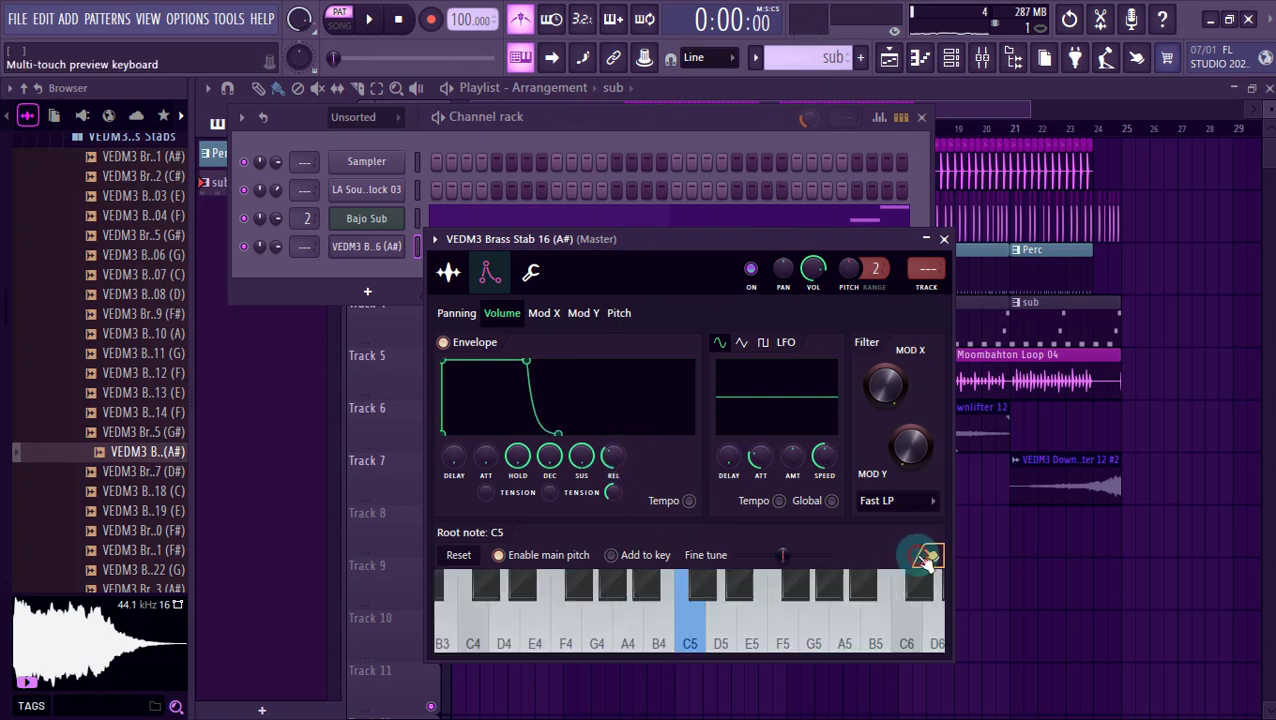
pyautogui.click(648, 595)
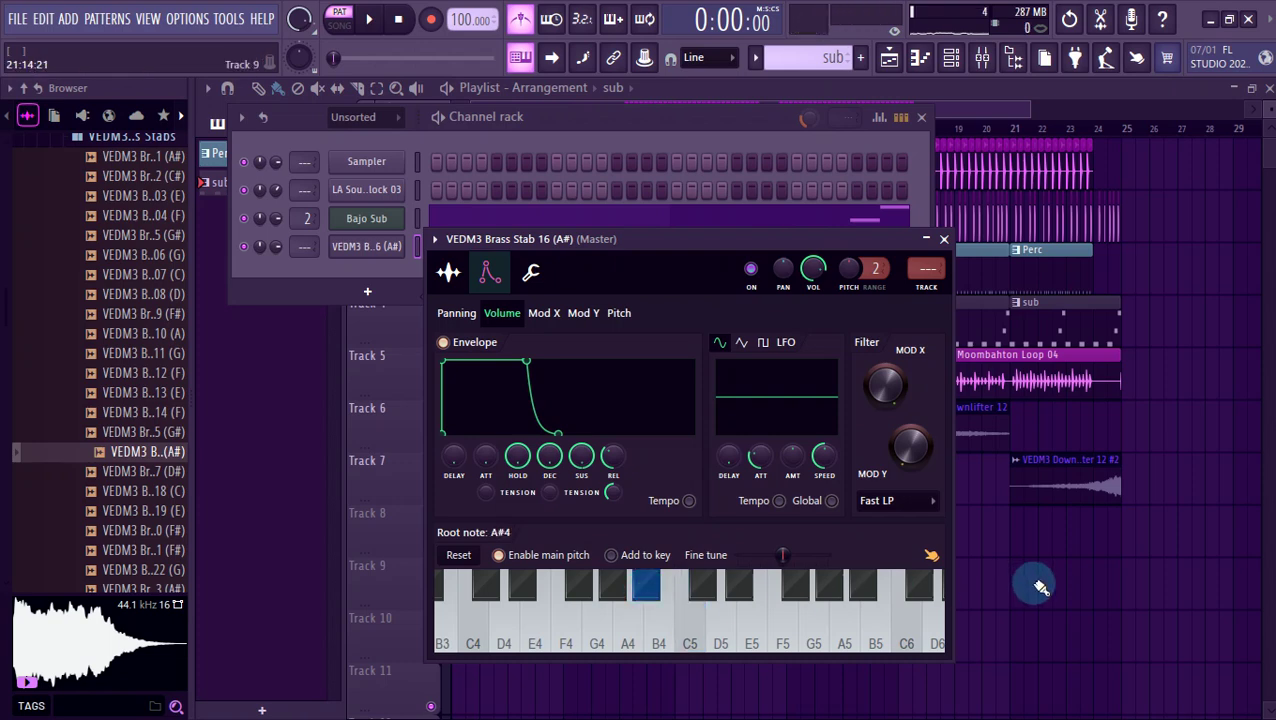
pyautogui.click(1040, 507)
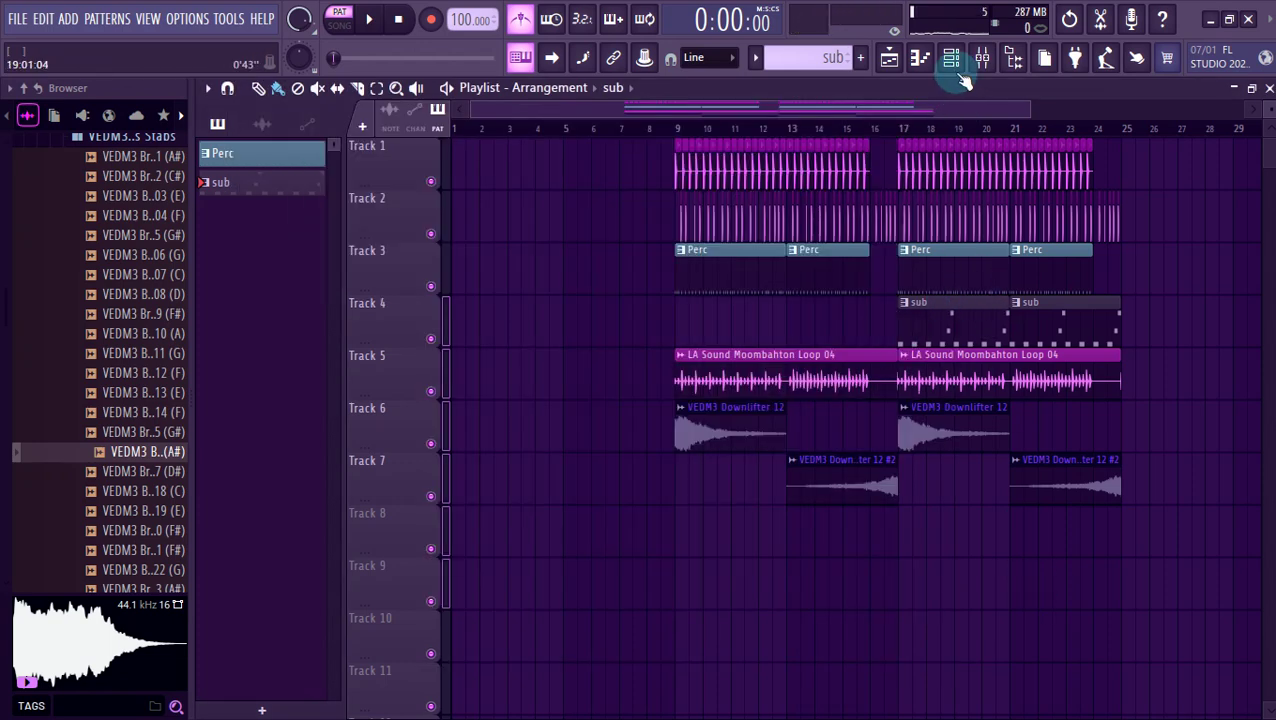
# Create a new pattern named brass and open Brass Stab 16 in a maximized piano roll.
pyautogui.click(860, 57)
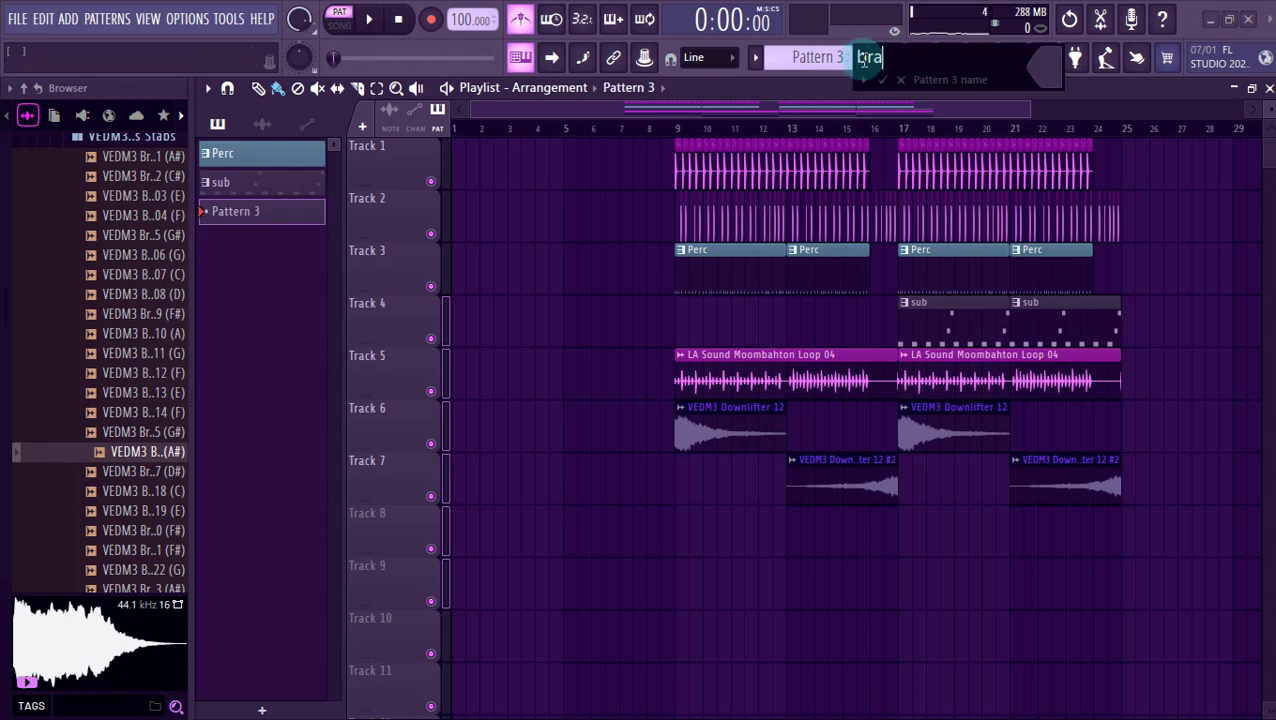
pyautogui.press('Return')
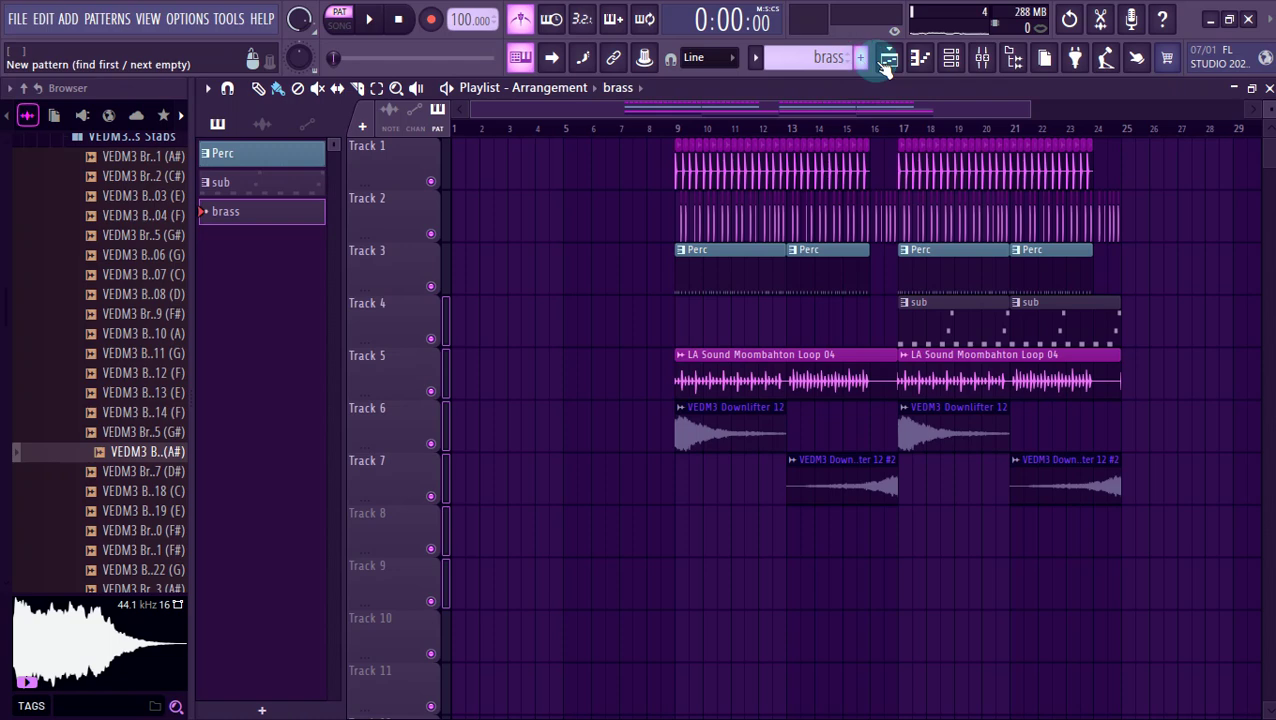
pyautogui.click(919, 57)
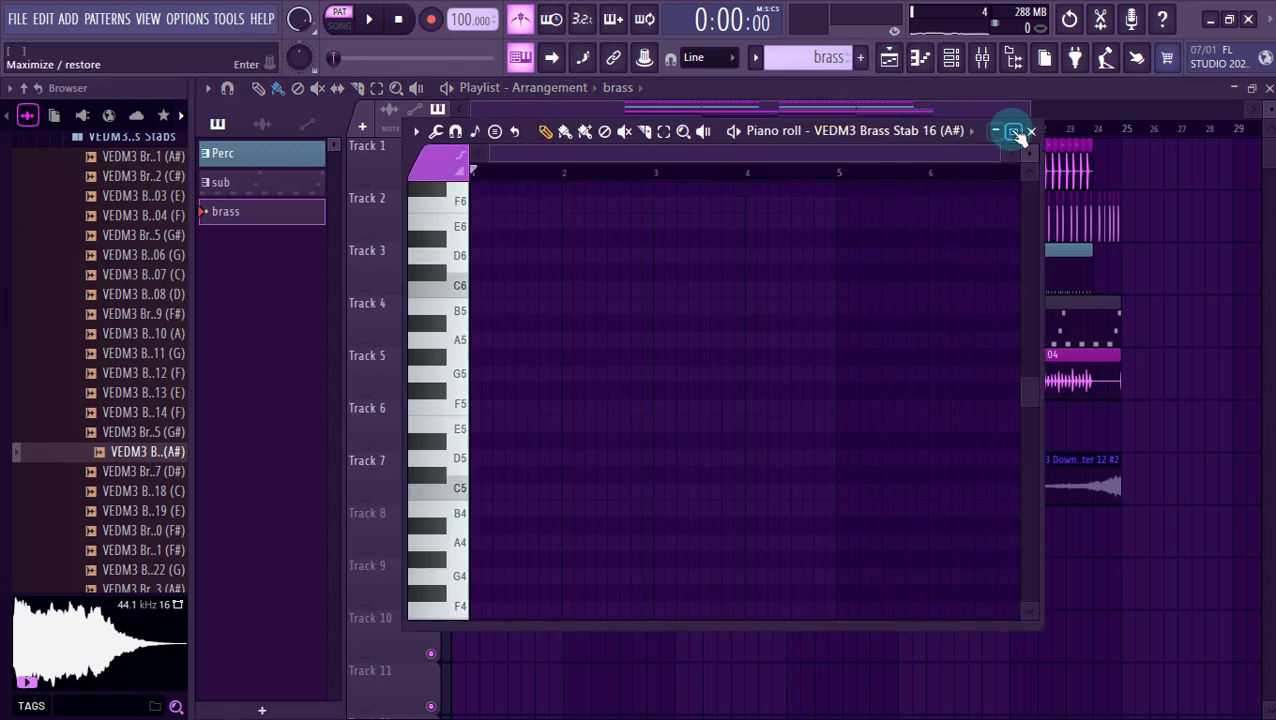
pyautogui.click(1015, 133)
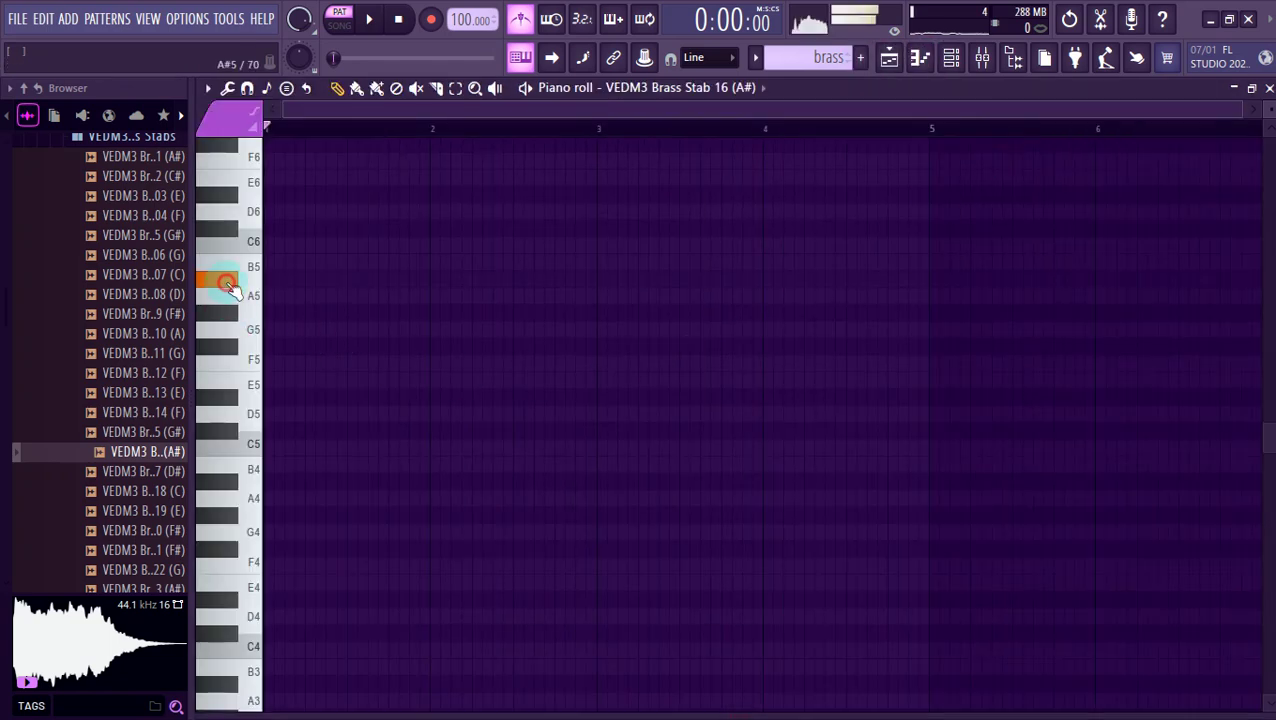
# Place a short A#4 note at the start of each of bars 1 to 4 while playing the pattern.
pyautogui.click(269, 482)
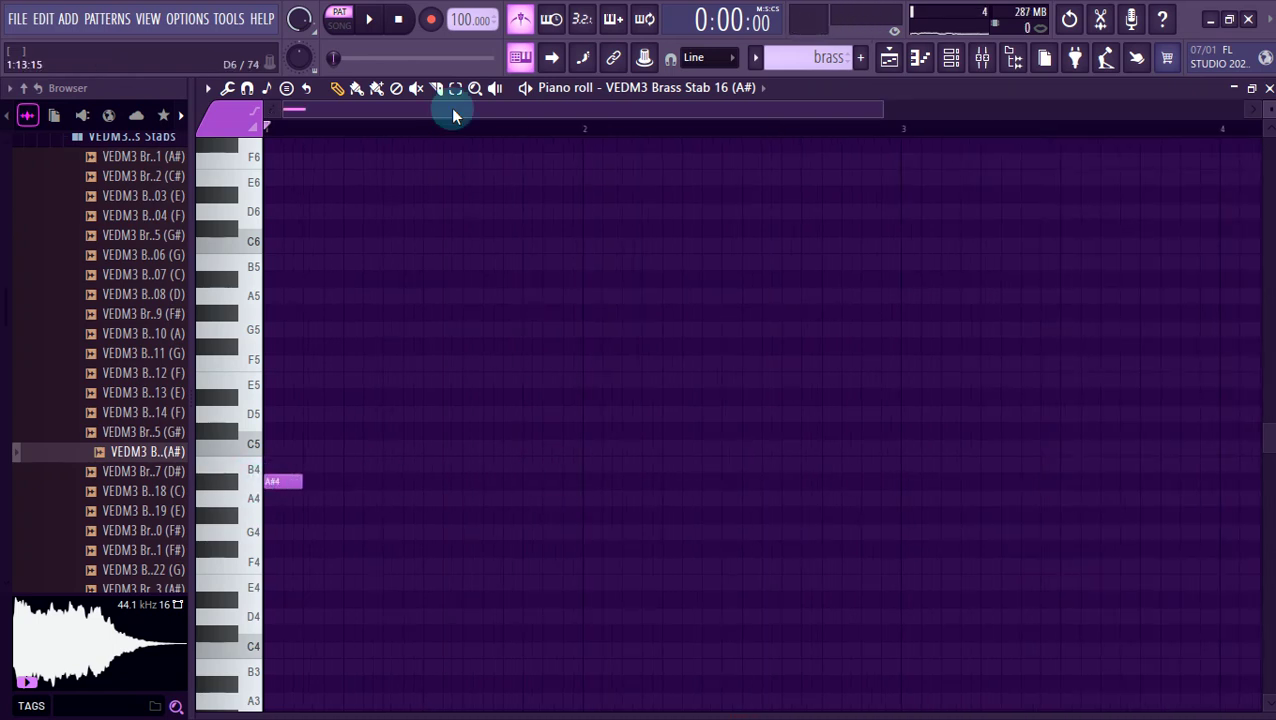
pyautogui.press('space')
pyautogui.click(593, 486)
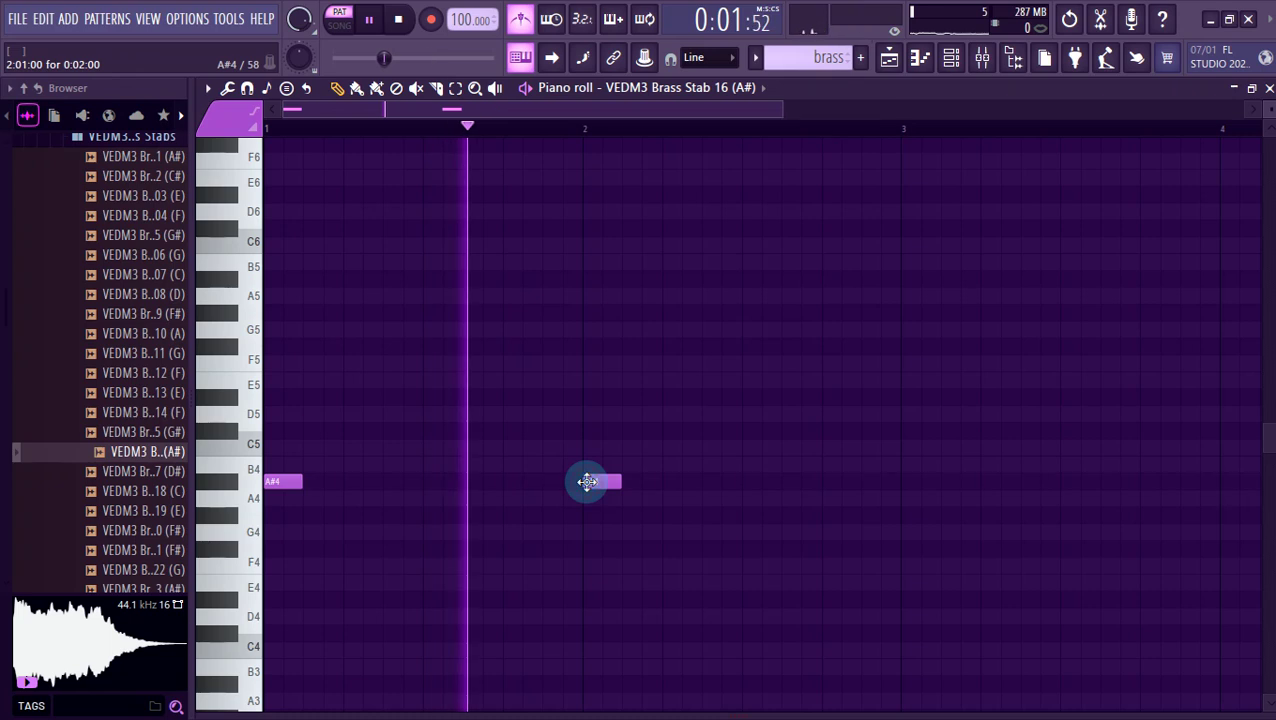
pyautogui.click(680, 483)
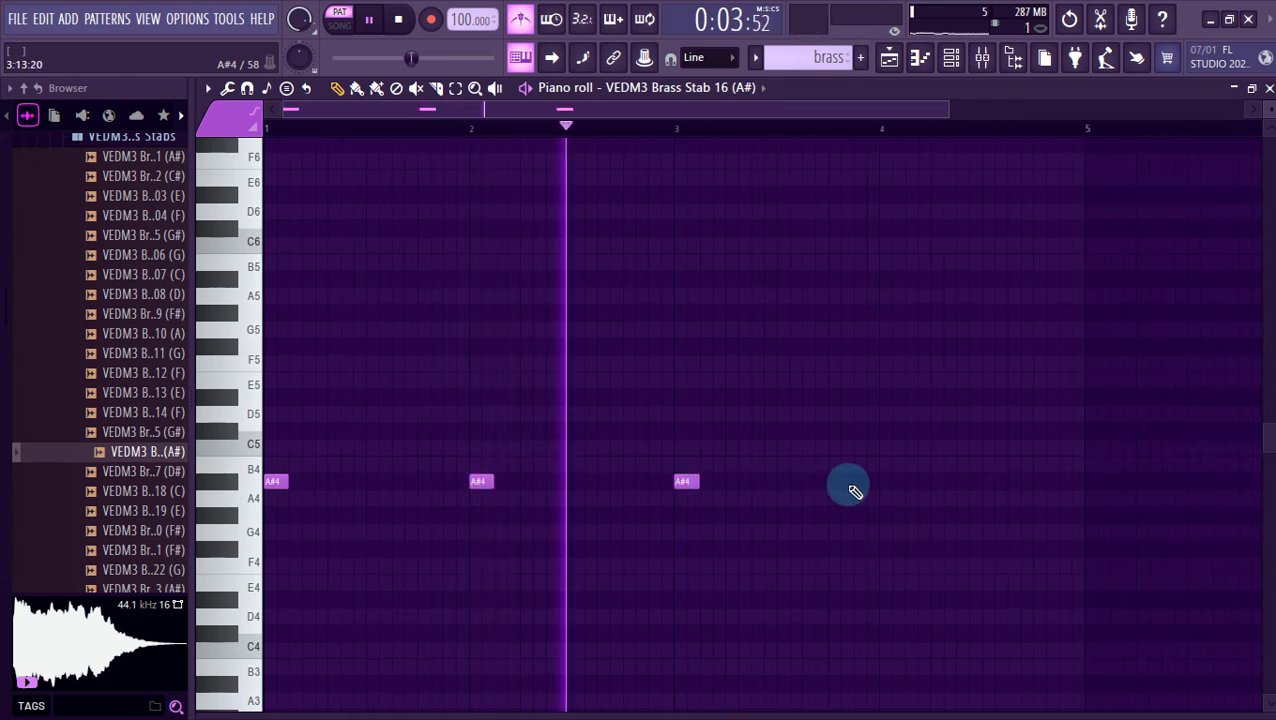
pyautogui.click(879, 484)
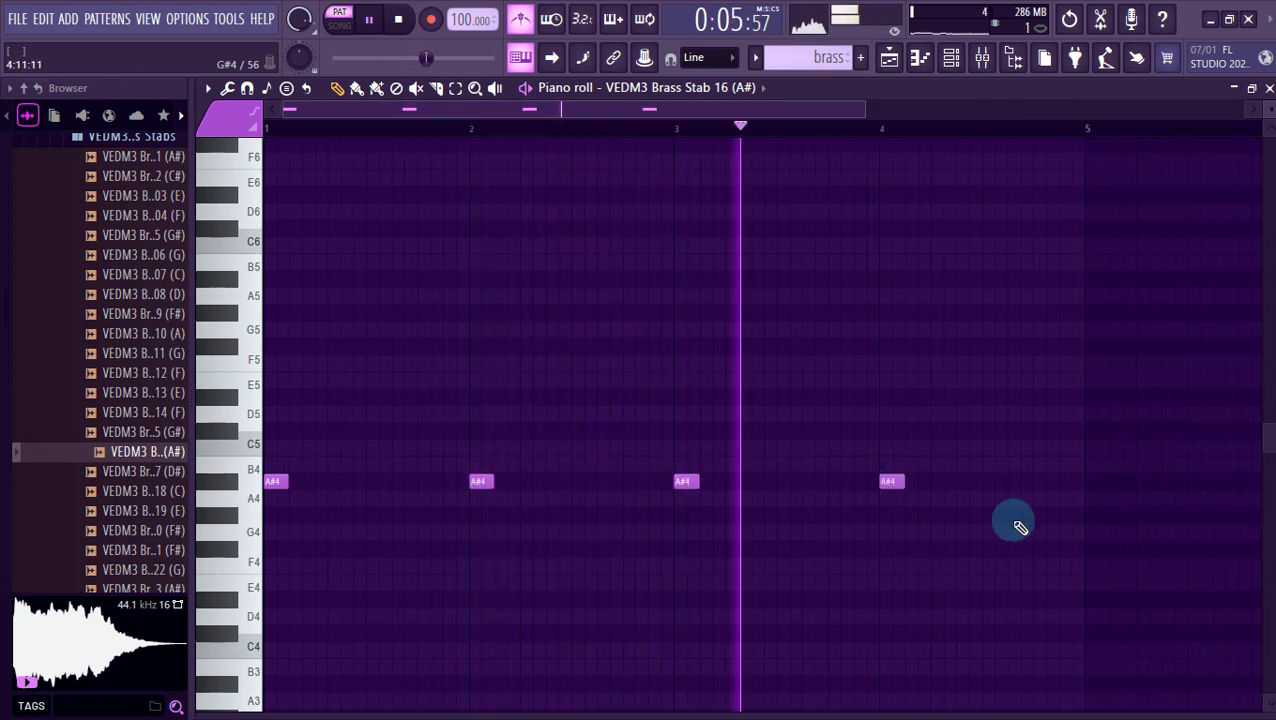
pyautogui.scroll(-1, 1031, 530)
pyautogui.press('space')
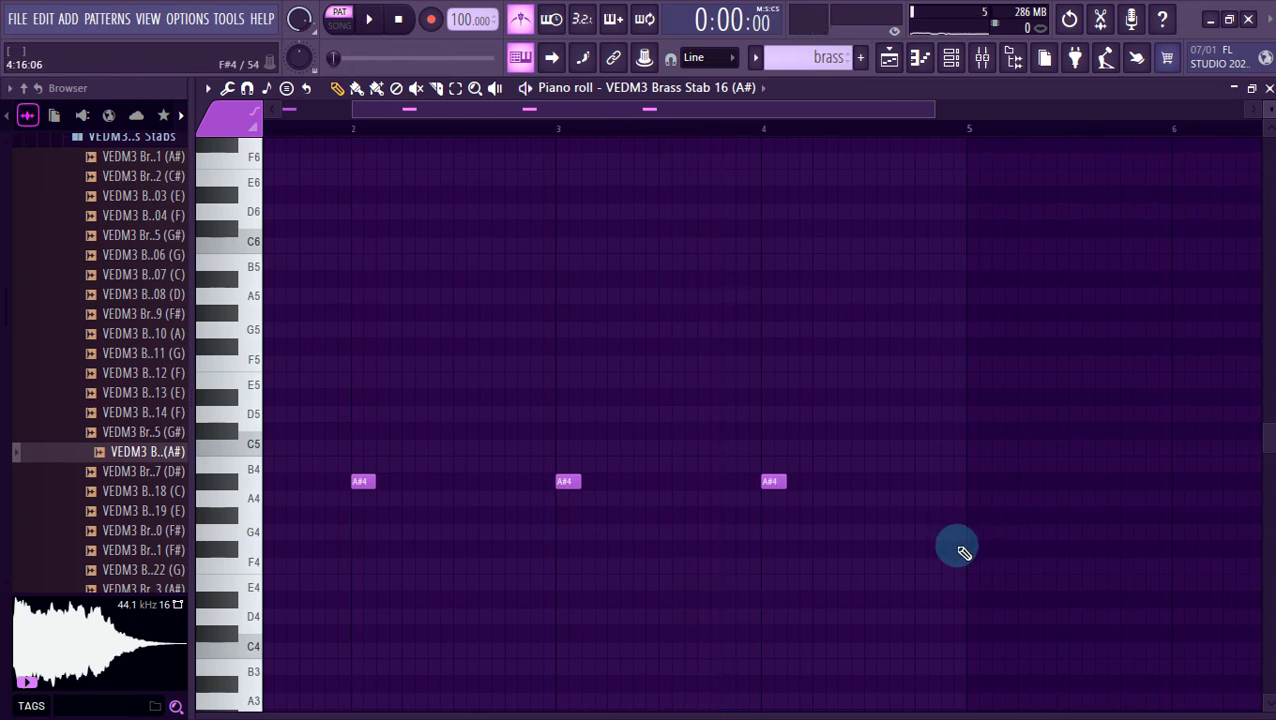
# Set the playback position midway through bar 4 and try an F#4 note at the end of that bar.
pyautogui.scroll(1, 963, 552)
pyautogui.click(845, 132)
pyautogui.press('space')
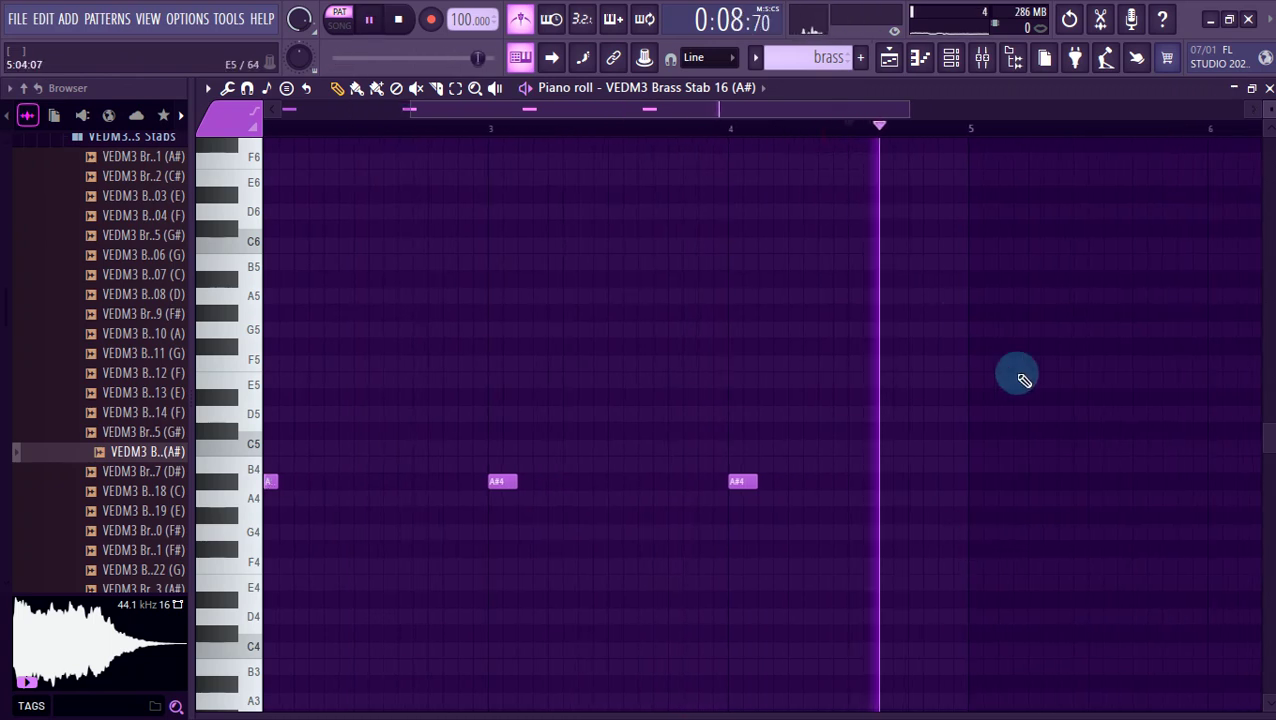
pyautogui.press('space')
pyautogui.scroll(1, 1013, 420)
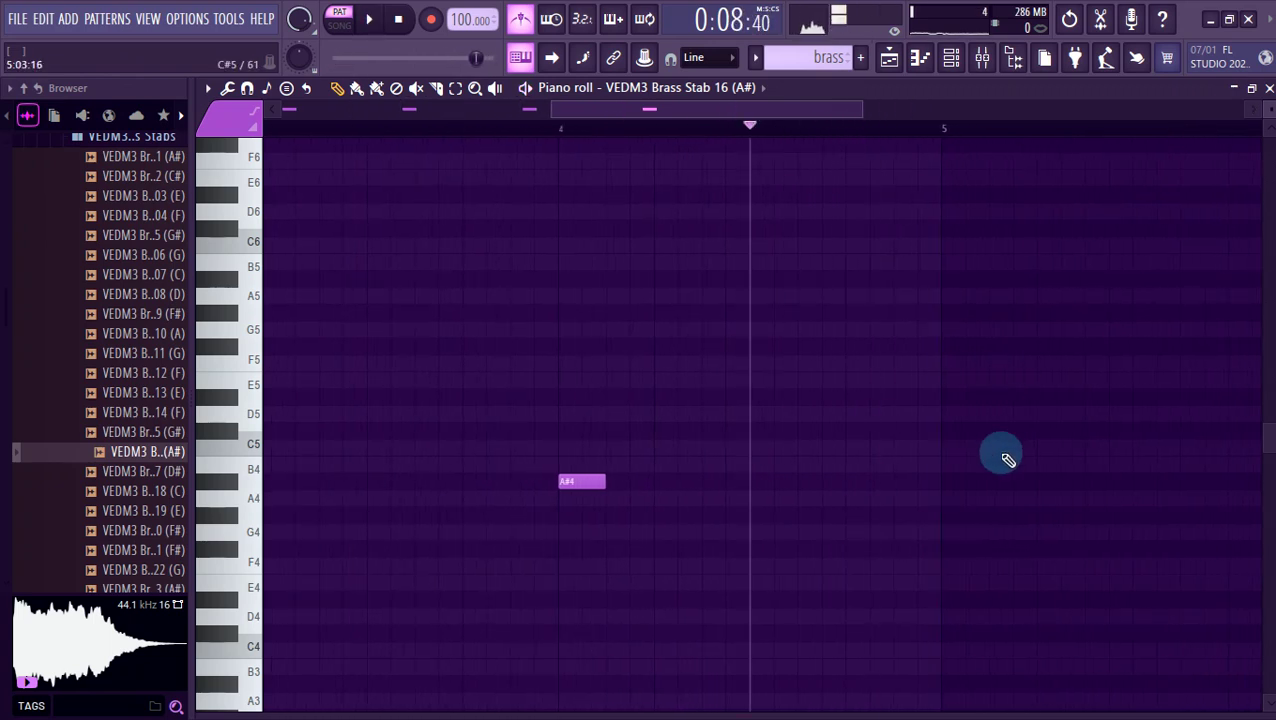
pyautogui.click(881, 549)
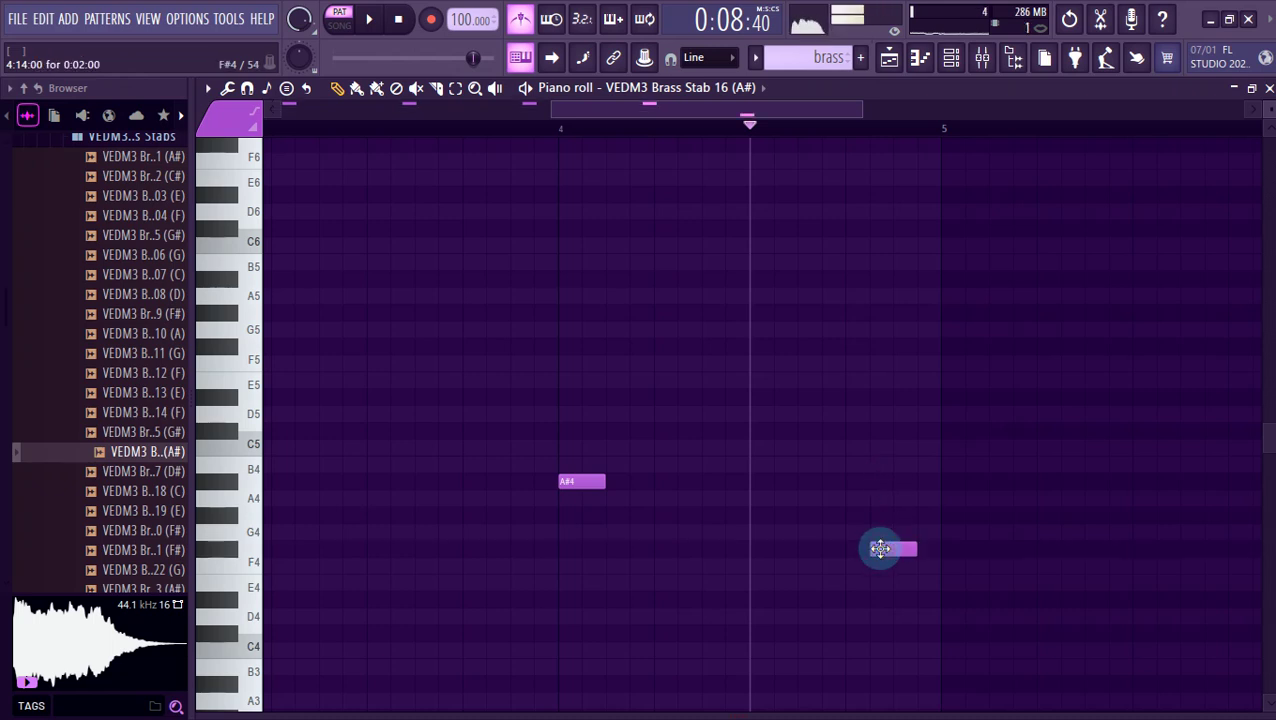
pyautogui.moveTo(885, 549); pyautogui.dragTo(912, 549)
# Try the closing note of bar 4 as G#4 on step 11 and on step 13, checking each during playback.
pyautogui.press('space')
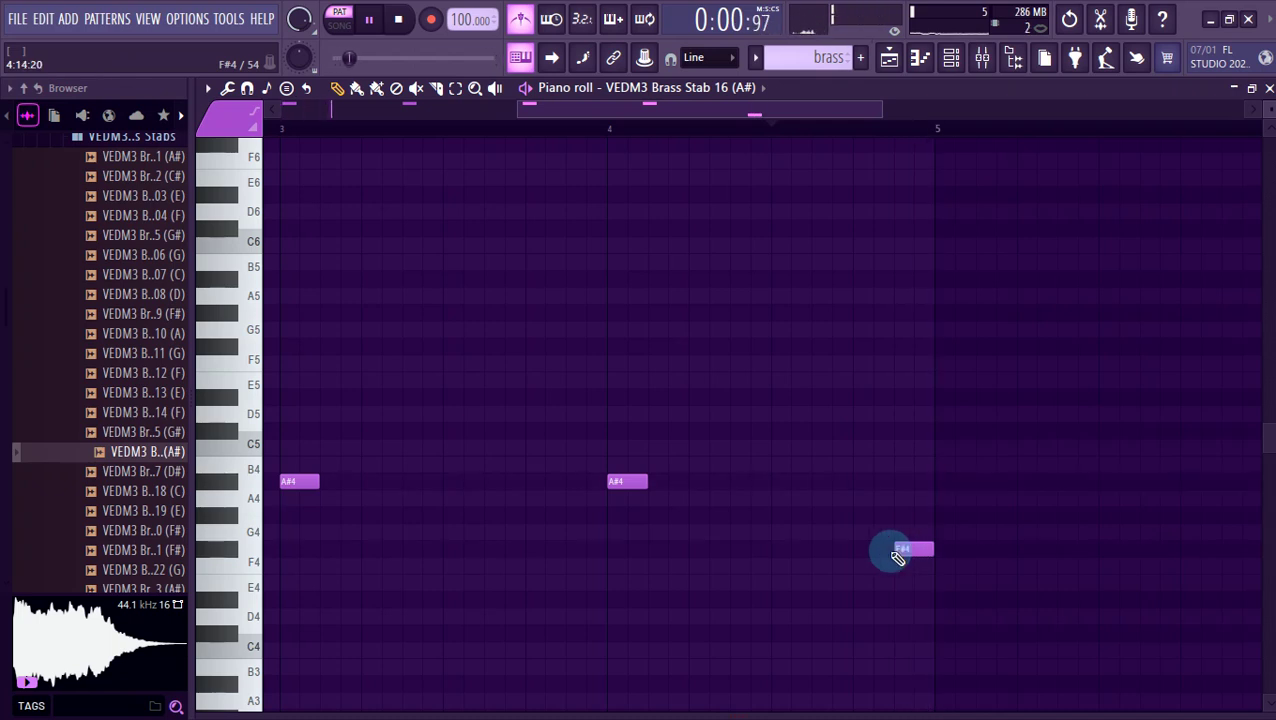
pyautogui.moveTo(899, 551); pyautogui.dragTo(813, 515)
pyautogui.scroll(-3, 817, 515)
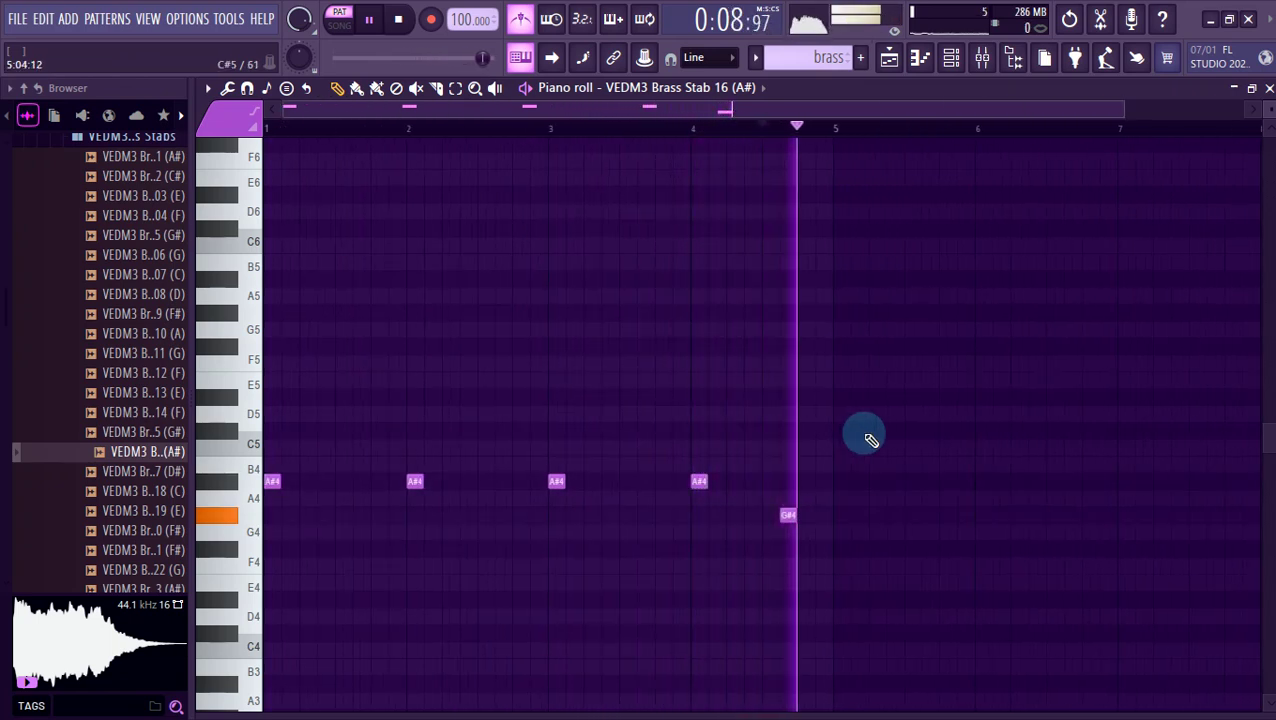
pyautogui.press('space')
pyautogui.rightClick(787, 515)
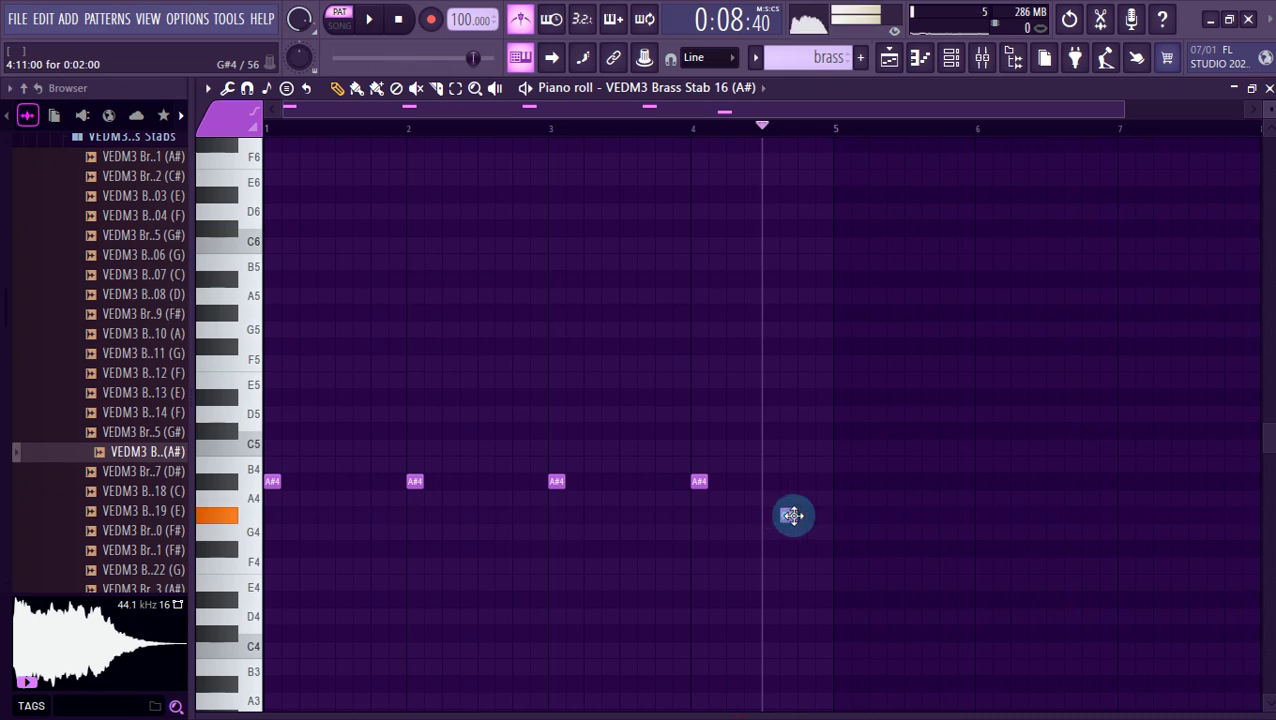
pyautogui.click(805, 516)
pyautogui.press('space')
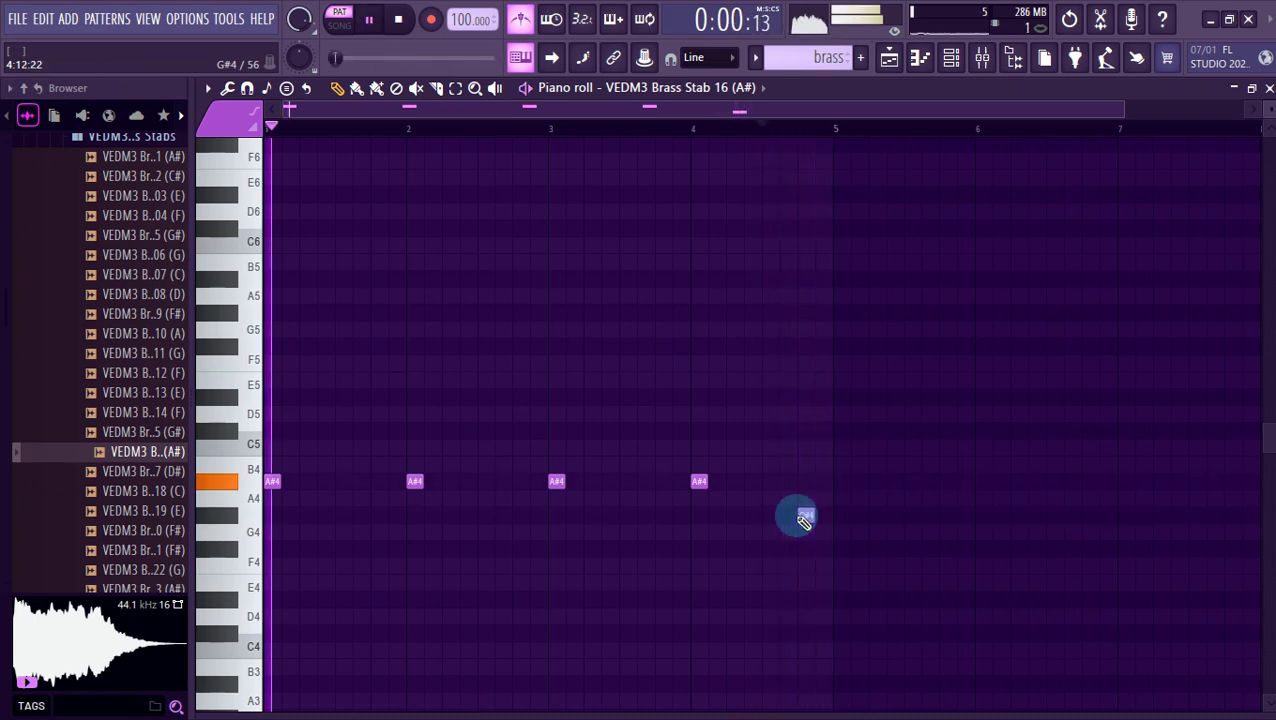
pyautogui.press('space')
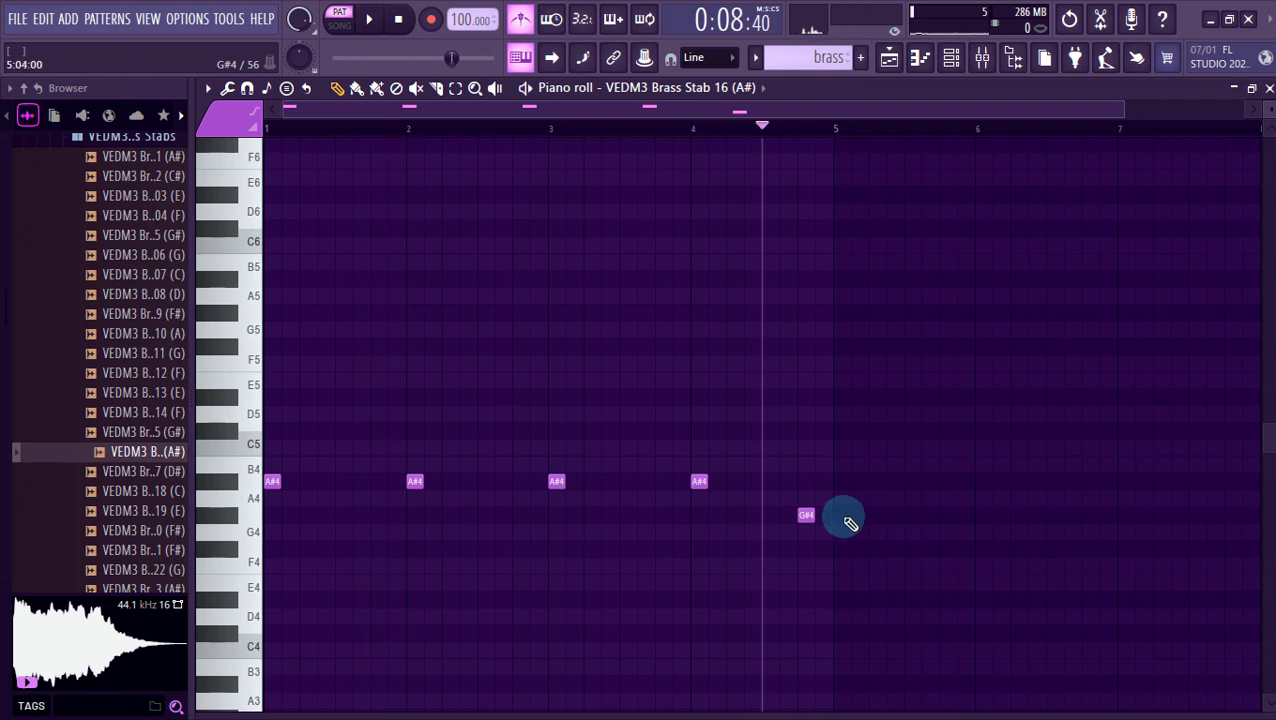
# Replace the closing G#4 of bar 4 with E5 after trying A#4 and C#5, and return to the playlist.
pyautogui.click(800, 481)
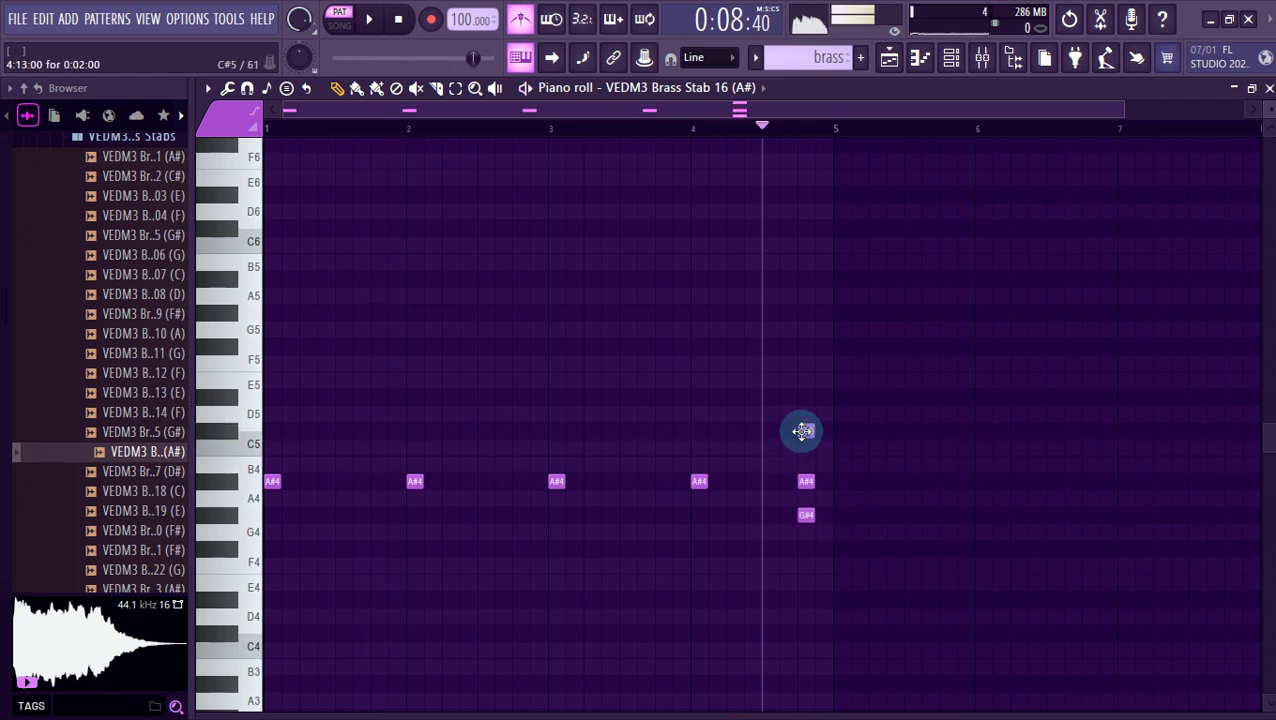
pyautogui.click(800, 378)
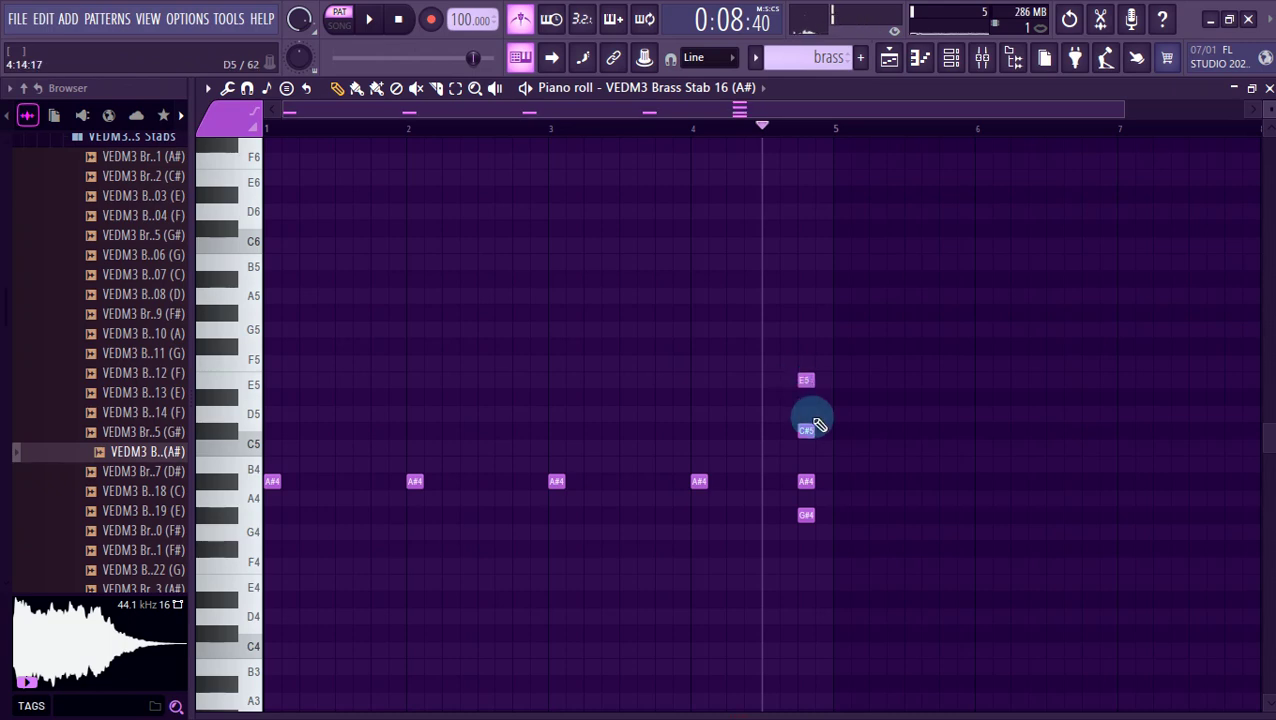
pyautogui.rightClick(806, 512)
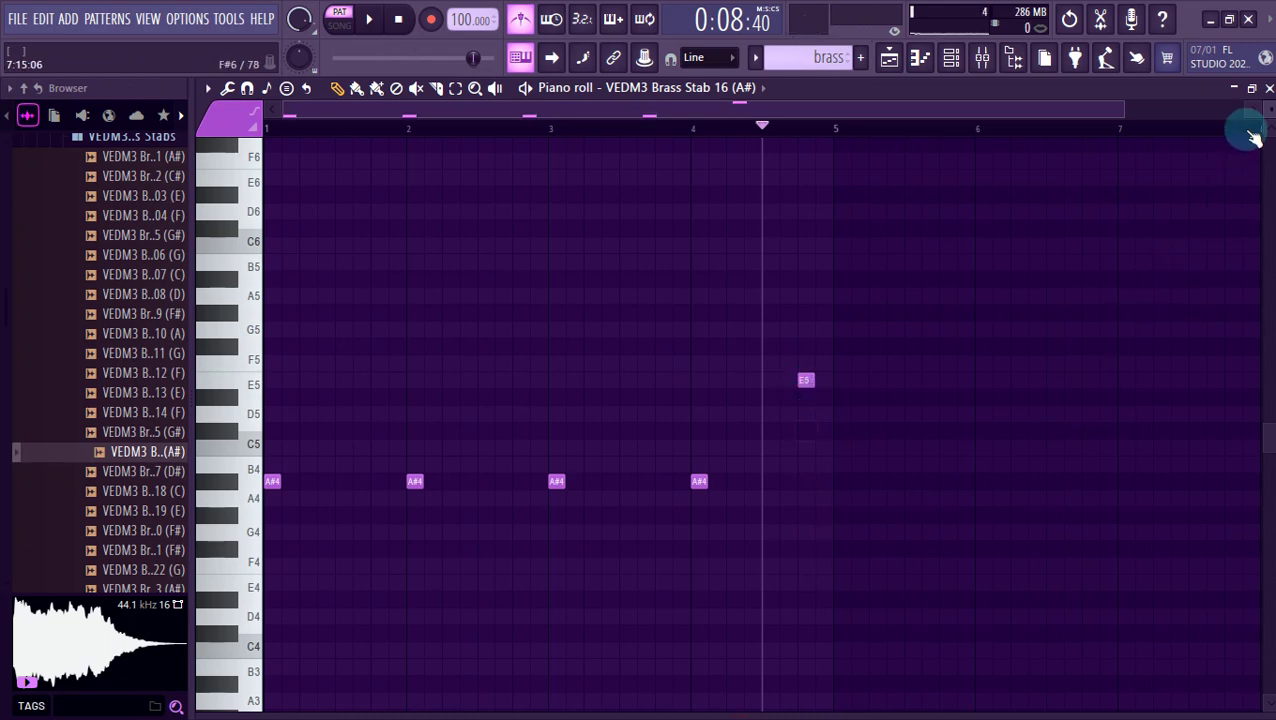
pyautogui.click(1253, 100)
pyautogui.click(1190, 258)
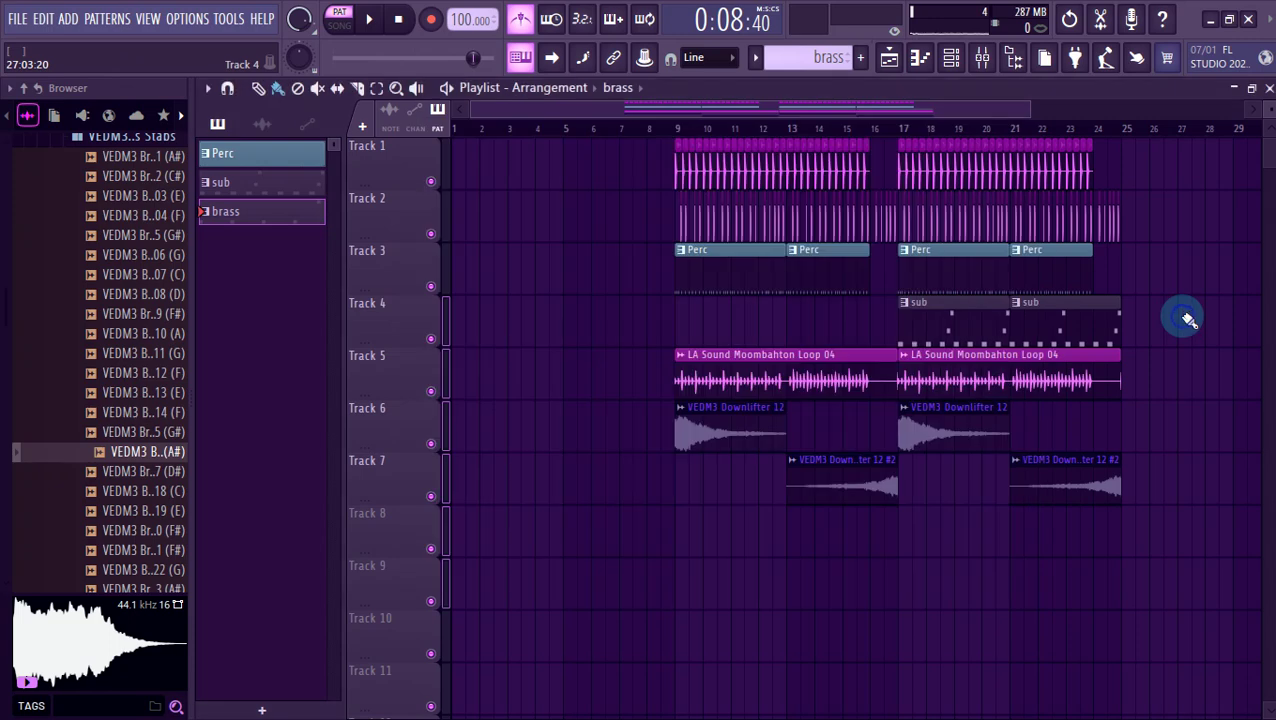
# Check the sub pattern's notes, and raise the closing bar 4 note of the brass stab pattern to F5.
pyautogui.doubleClick(1065, 313)
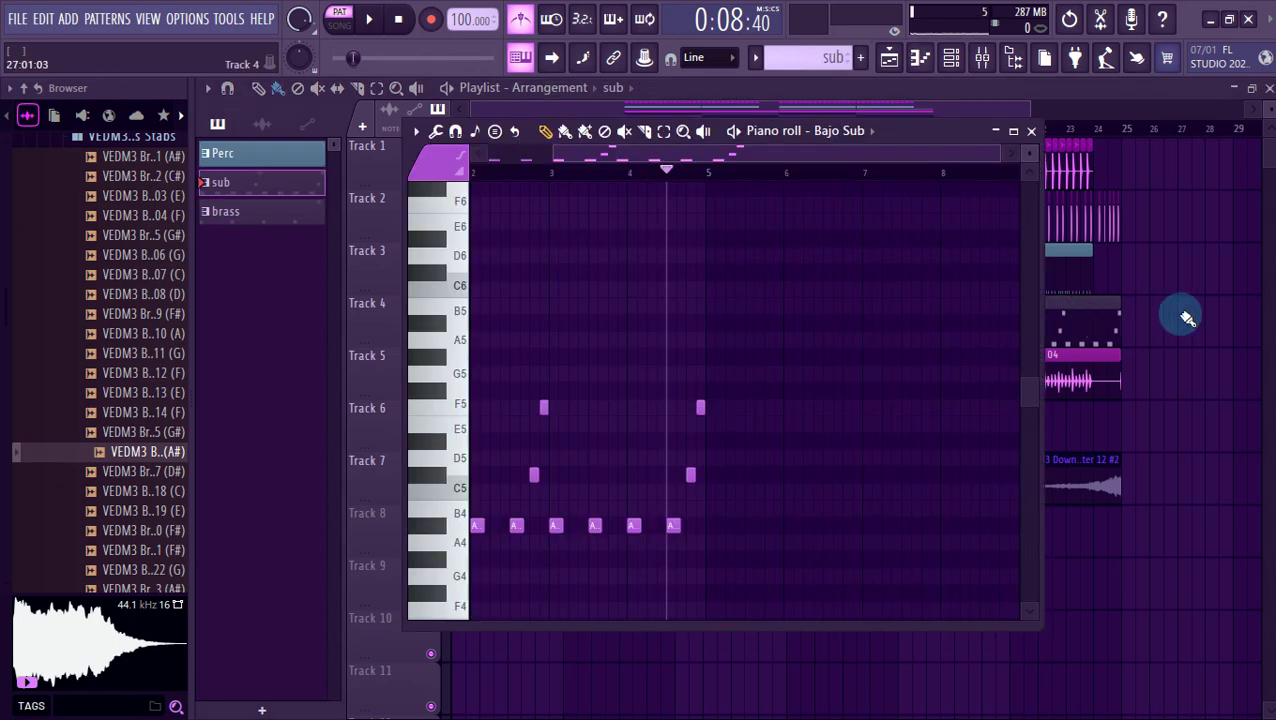
pyautogui.click(1178, 313)
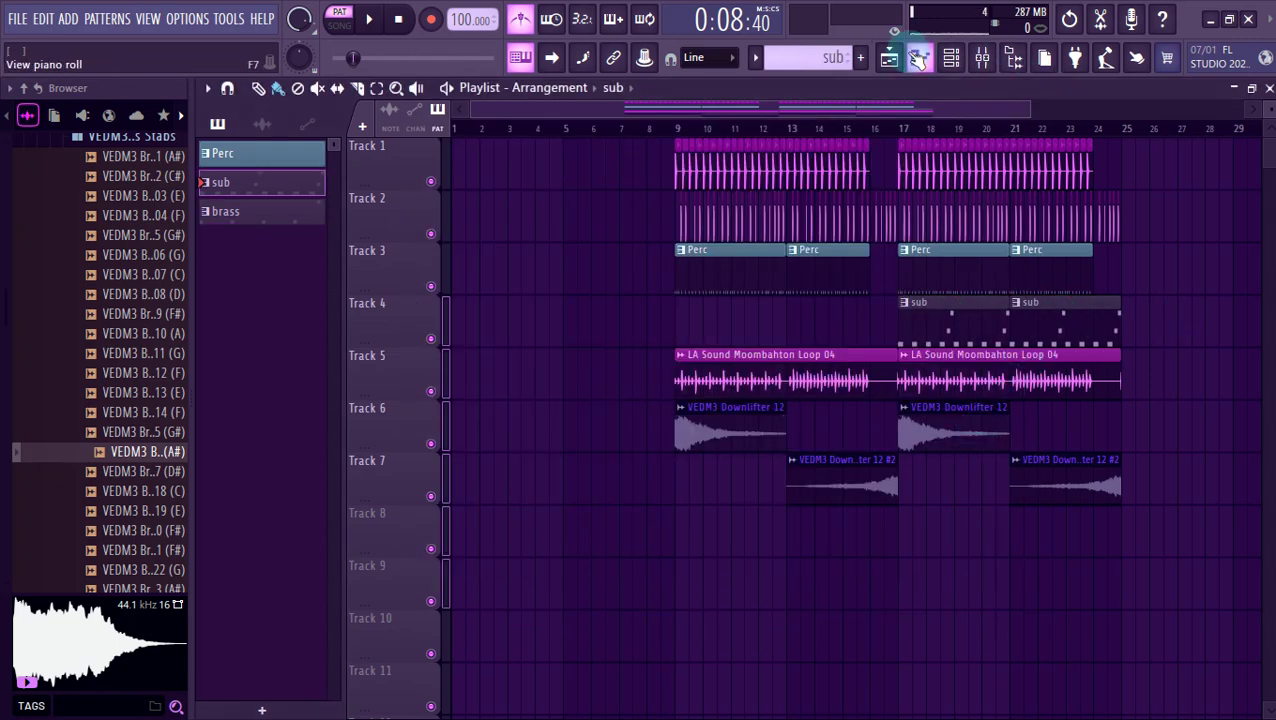
pyautogui.click(285, 215)
pyautogui.click(919, 60)
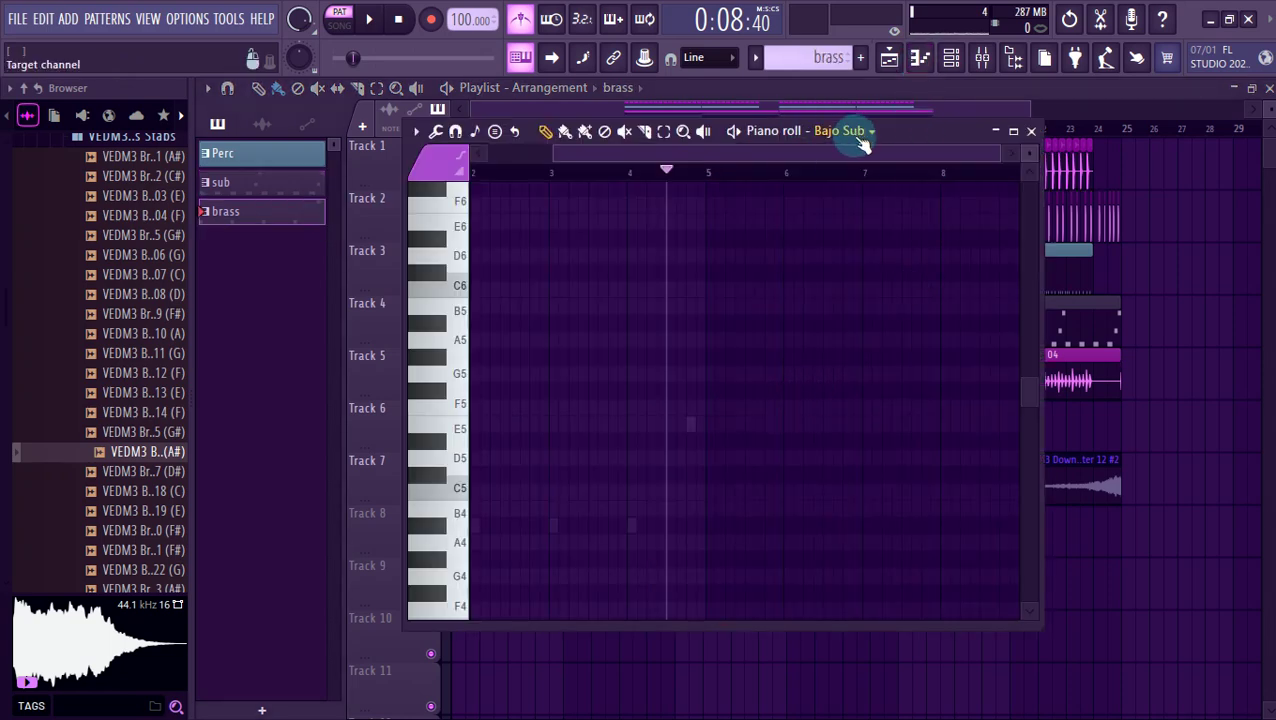
pyautogui.scroll(-1, 862, 140)
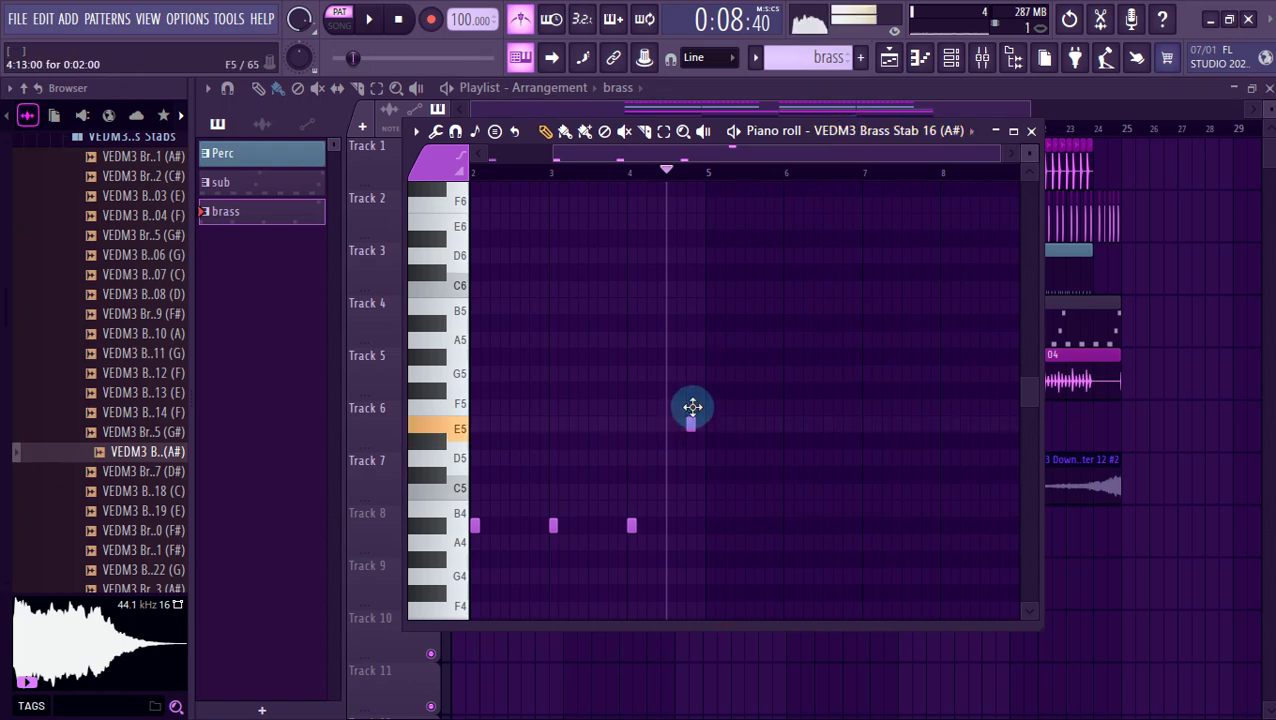
pyautogui.moveTo(693, 407); pyautogui.dragTo(690, 402)
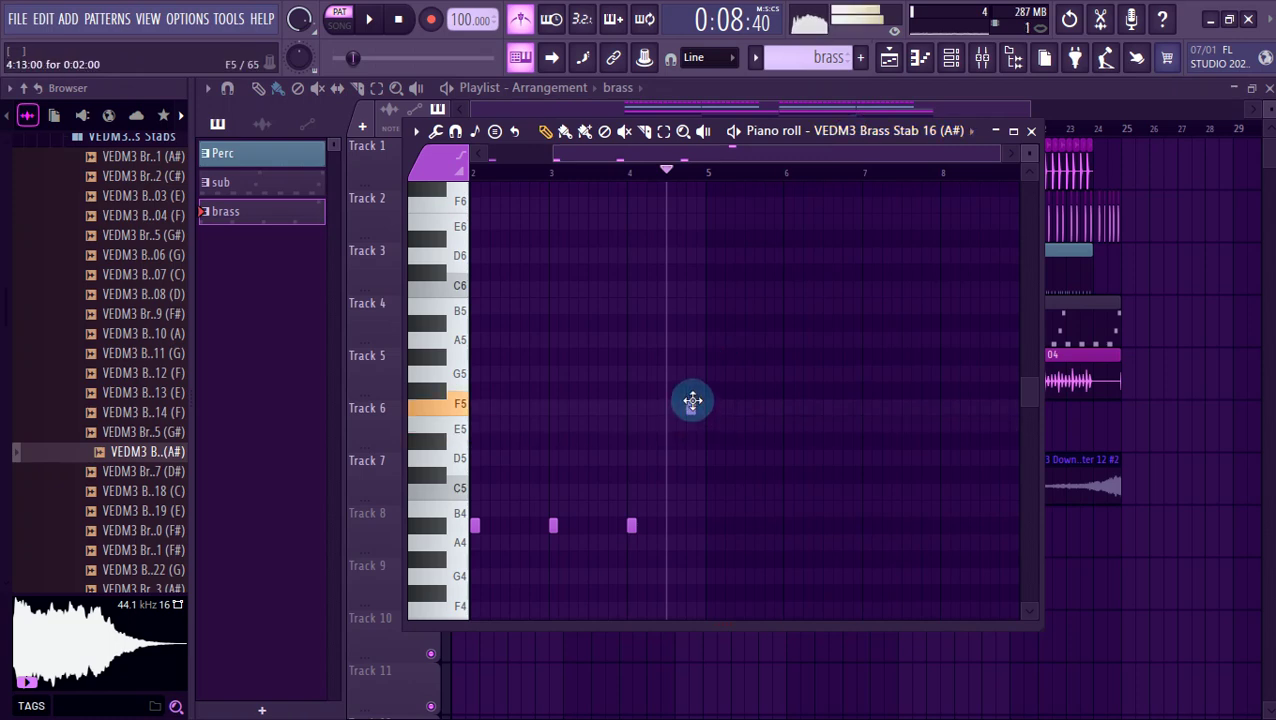
# Add Fruity Parametric EQ 2 in slot 3 of the brass stab's mixer track and high-pass it with band 1 at Steep 8, raised to band 2's frequency.
pyautogui.click(951, 58)
pyautogui.press('F9')
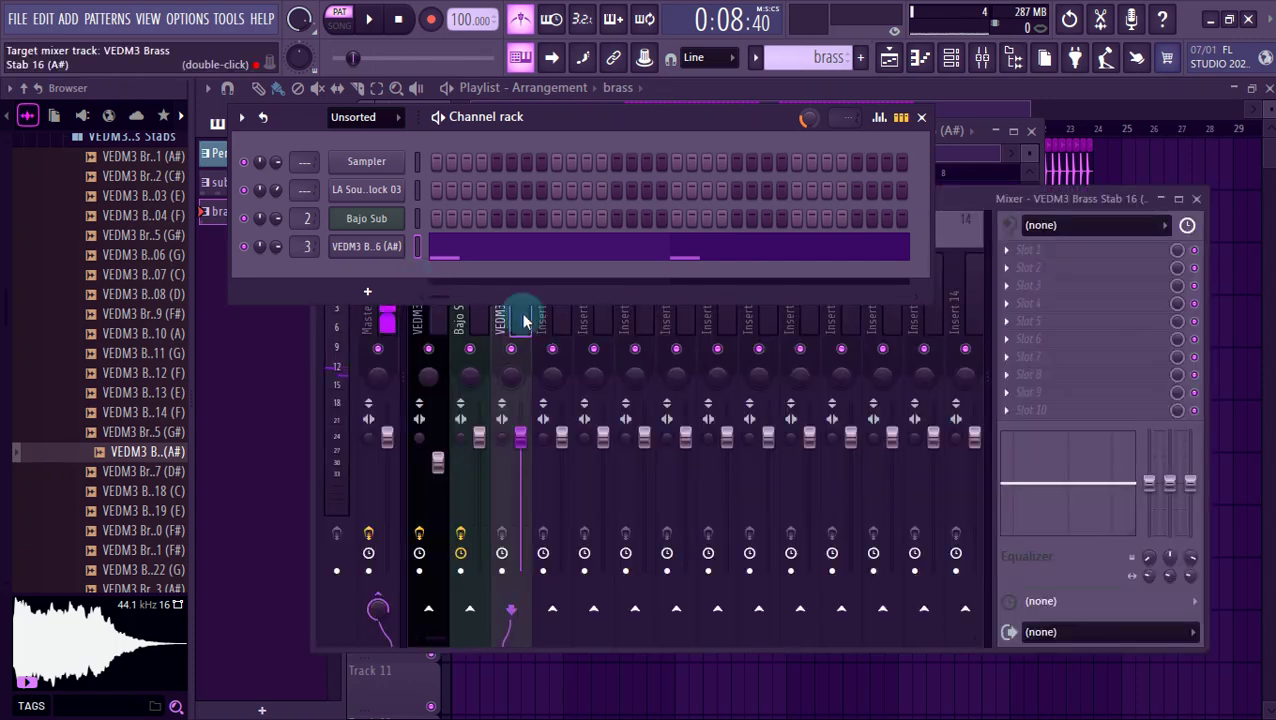
pyautogui.click(1045, 285)
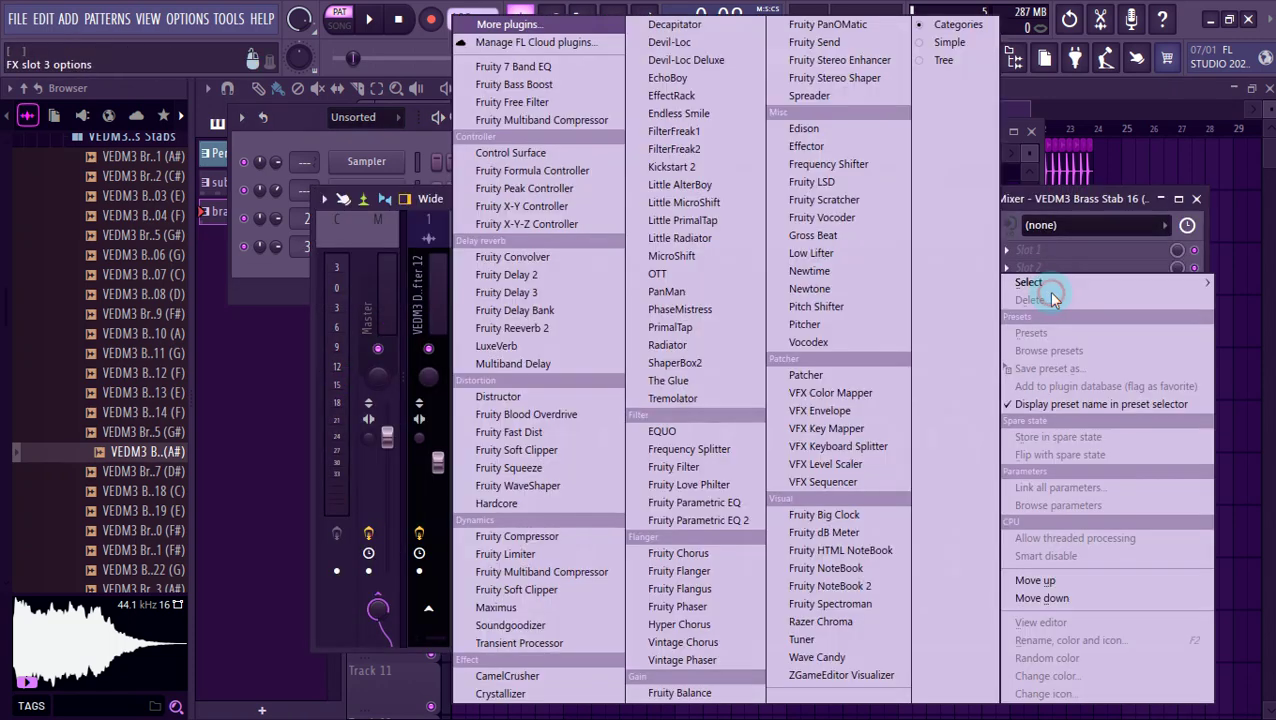
pyautogui.click(725, 521)
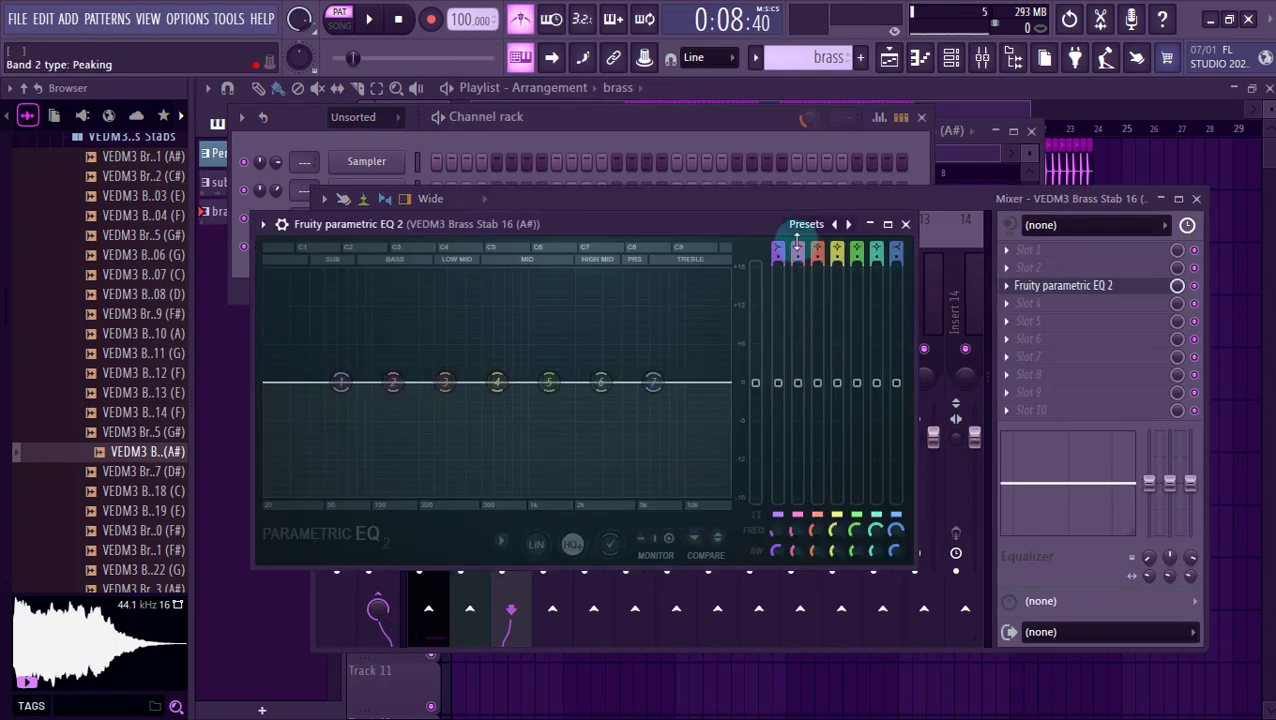
pyautogui.moveTo(779, 248); pyautogui.dragTo(779, 258)
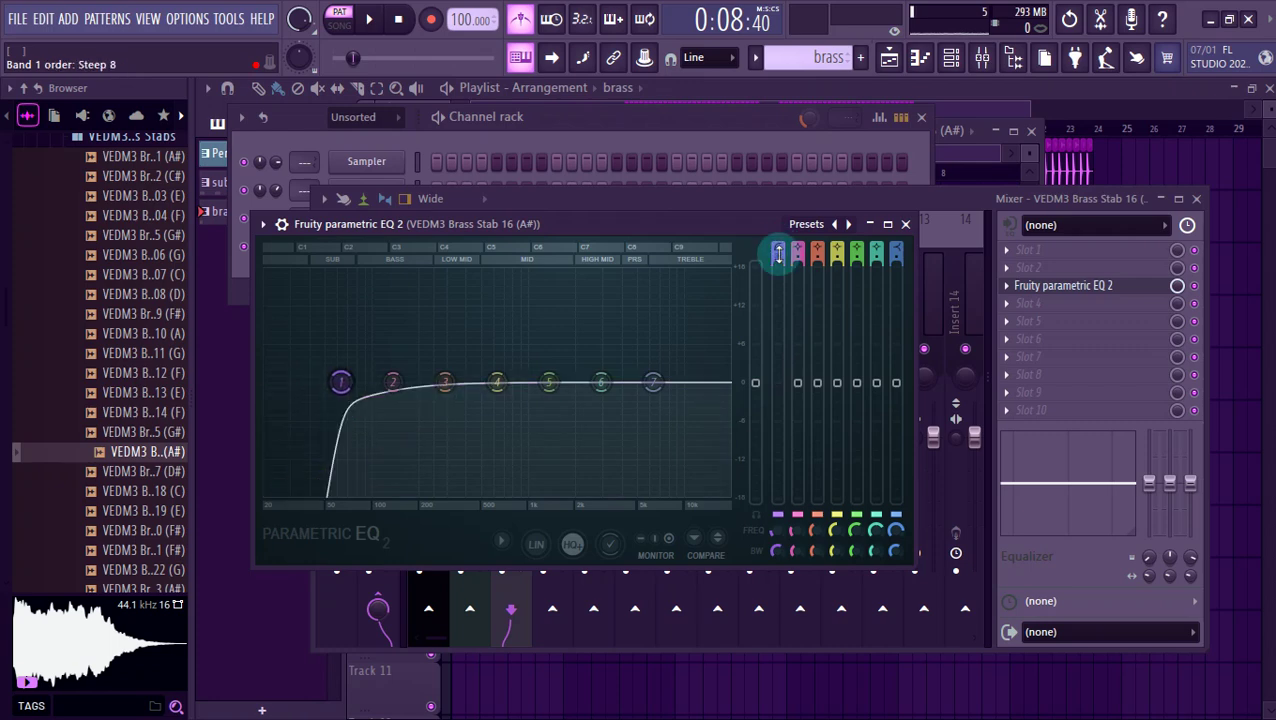
pyautogui.moveTo(340, 382)
pyautogui.mouseDown()
pyautogui.moveTo(422, 382)
pyautogui.moveTo(396, 382)
pyautogui.mouseUp()
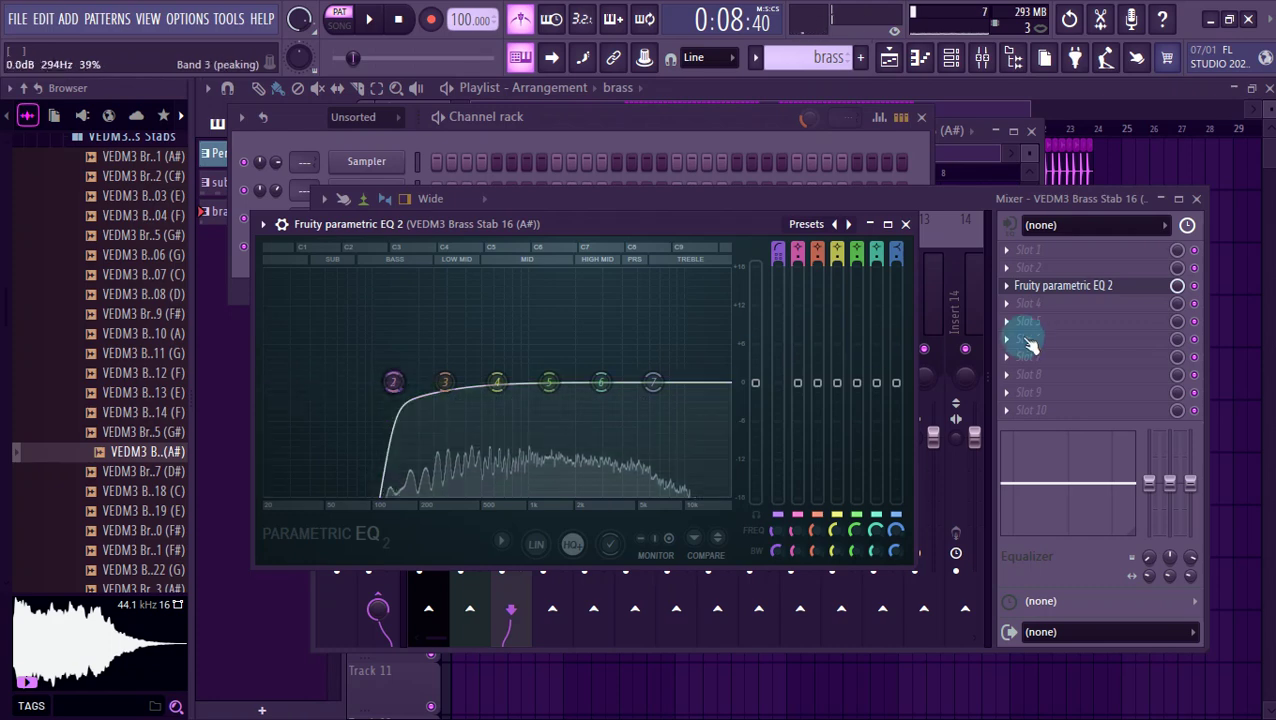
# Load Fruity Reeverb 2 in slot 4 of the brass stab's mixer track, adjust its level, and return to the playlist.
pyautogui.click(1020, 303)
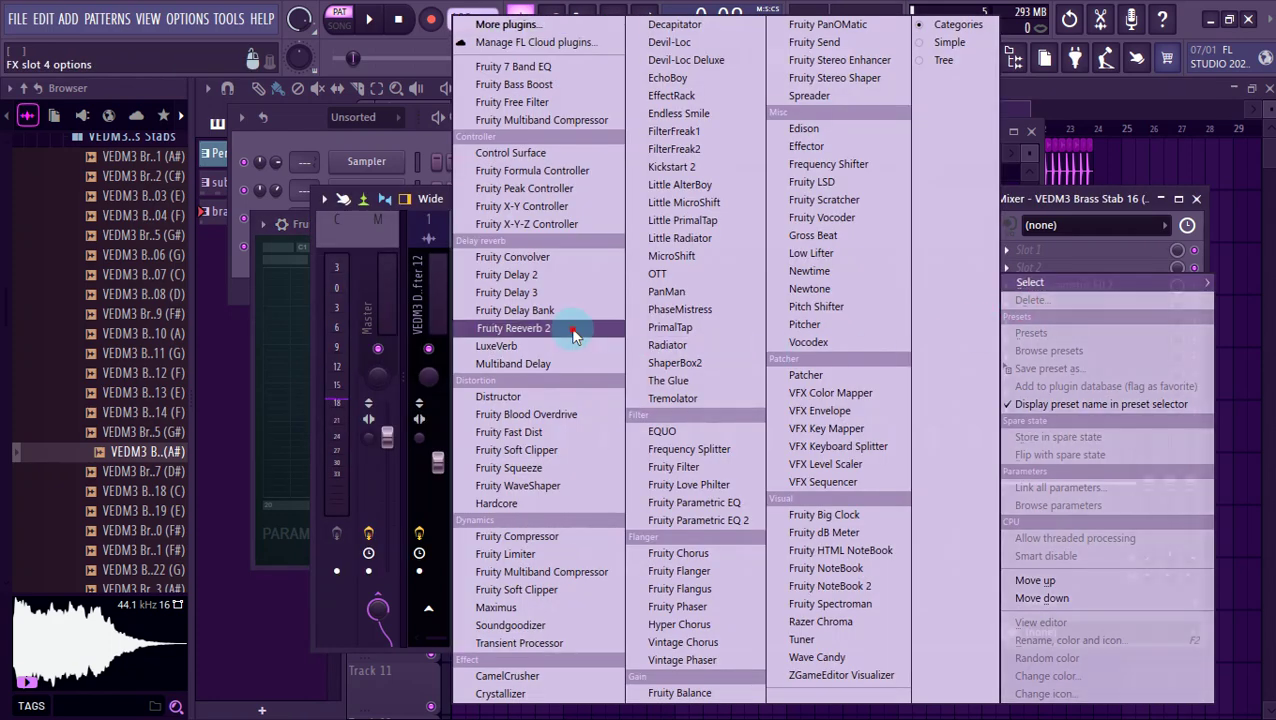
pyautogui.click(570, 328)
pyautogui.moveTo(724, 318); pyautogui.dragTo(731, 317)
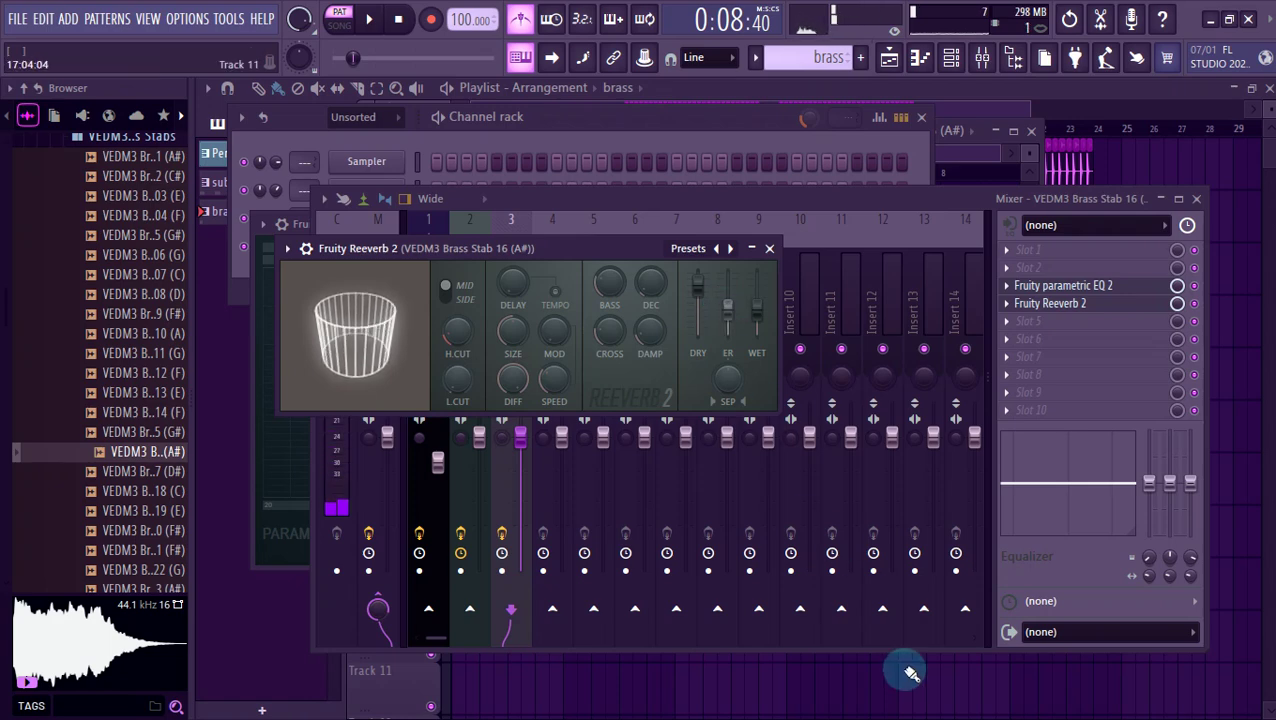
pyautogui.click(906, 678)
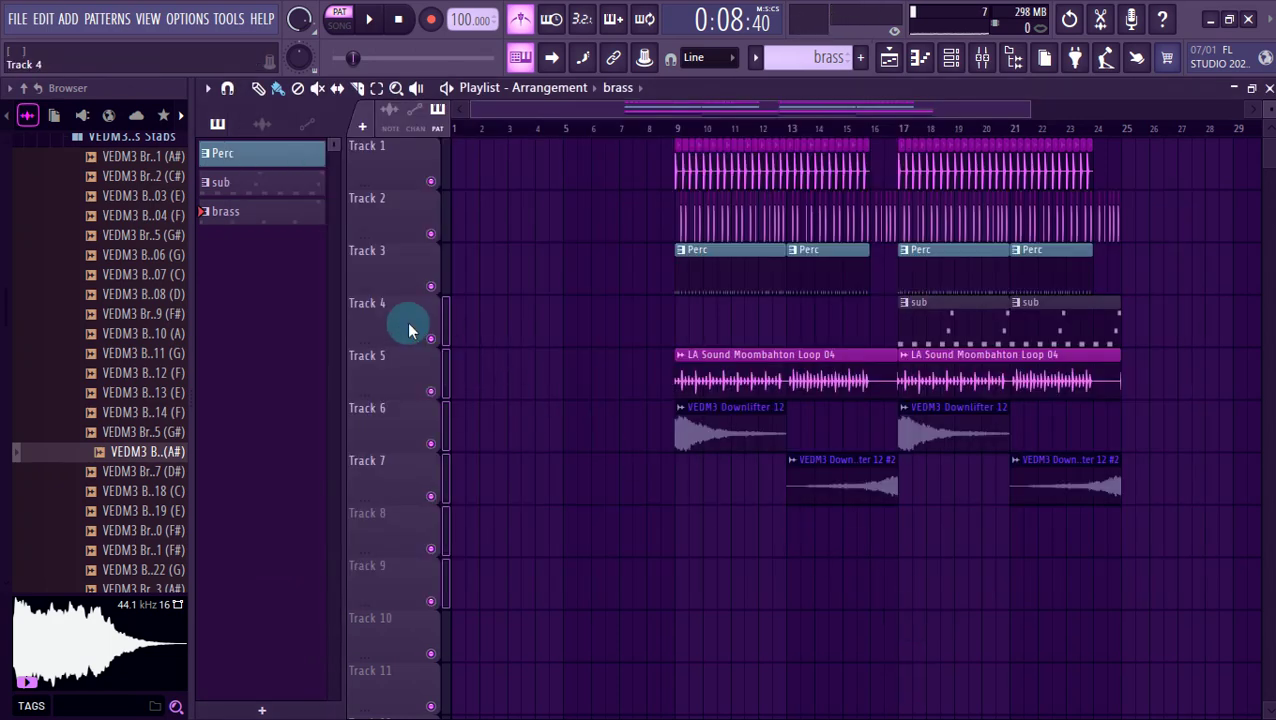
# Shift all clips on tracks 4 to 7 down one track and fill Track 4 with the brass pattern from bar 9 to bar 25.
pyautogui.moveTo(407, 321); pyautogui.dragTo(403, 598)
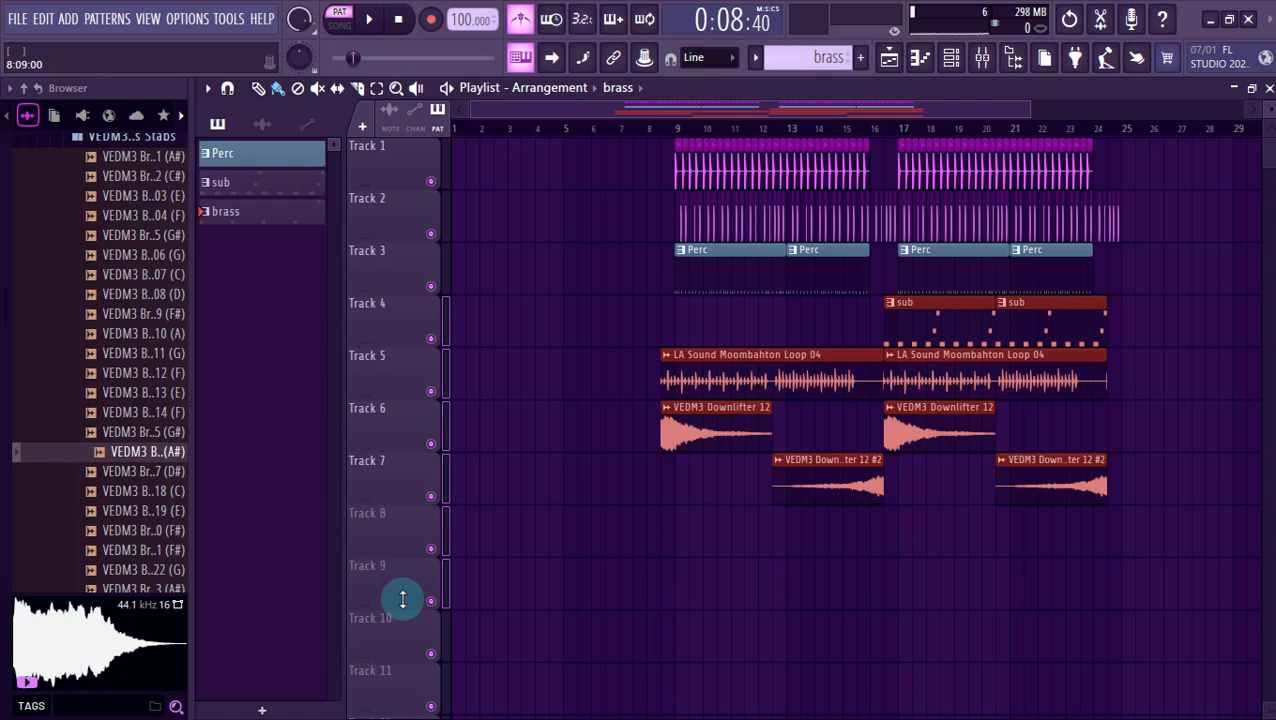
pyautogui.hotkey('shift', 'Right')
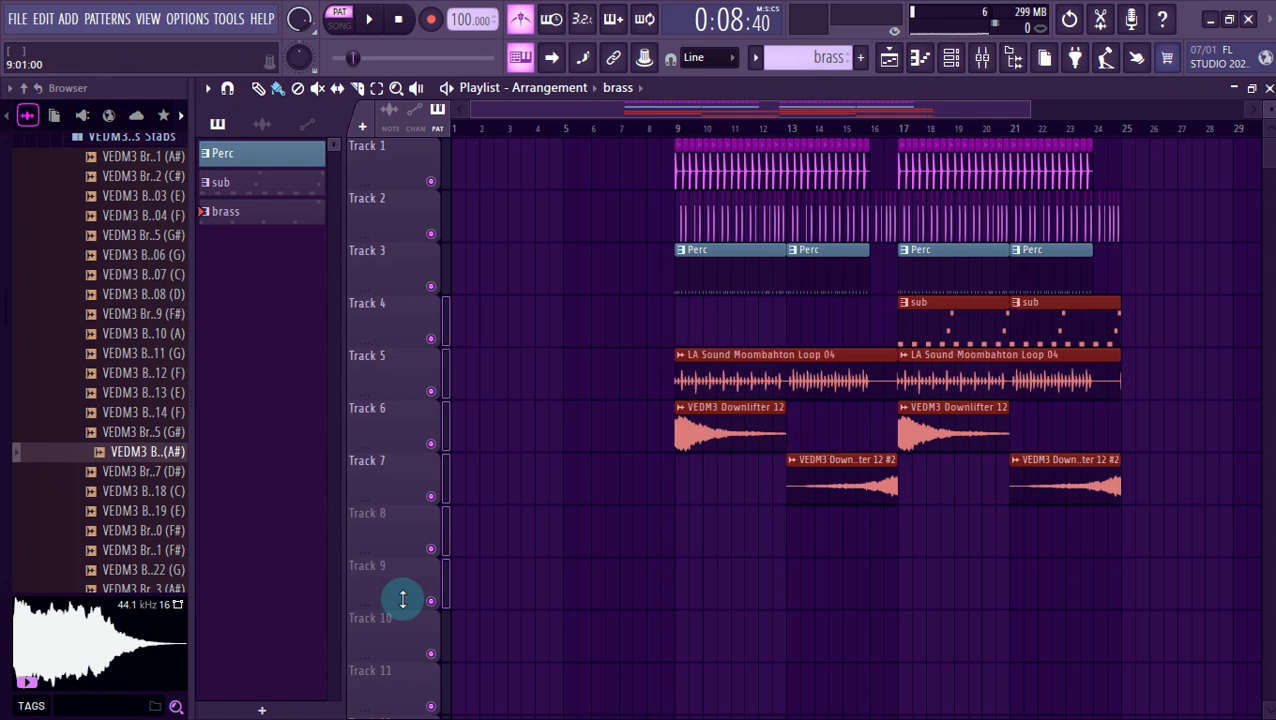
pyautogui.hotkey('shift', 'Down')
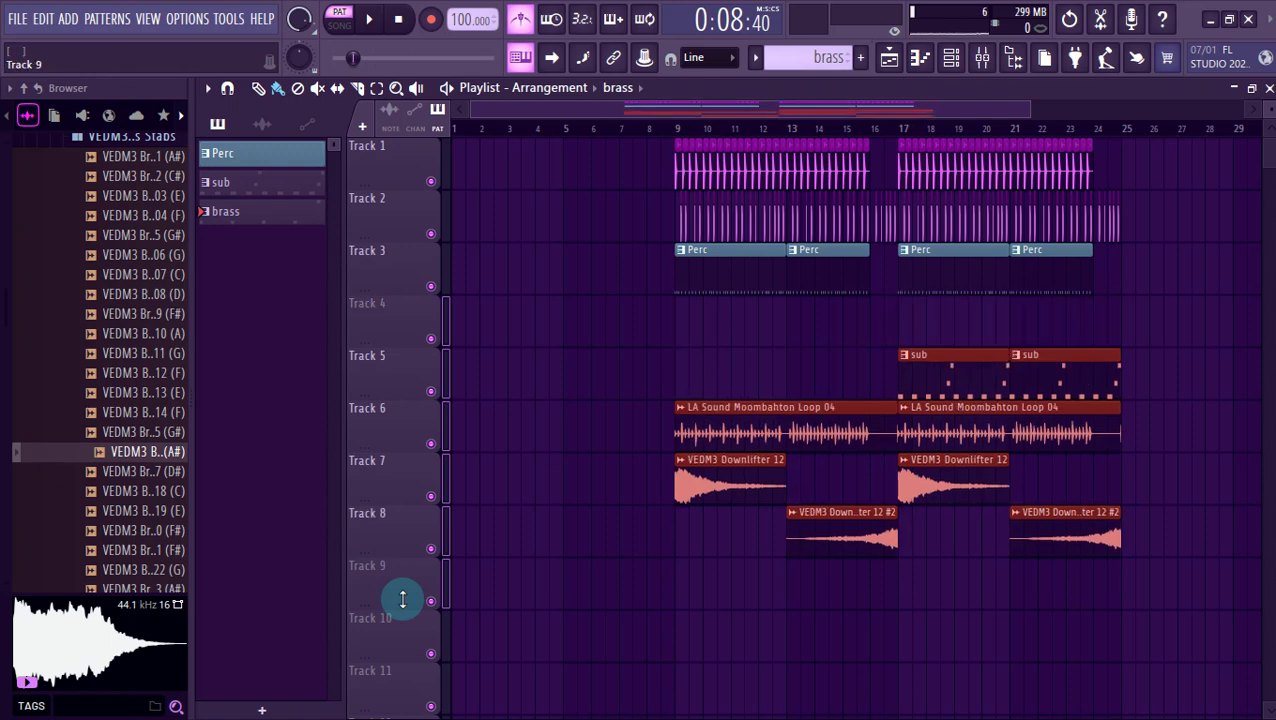
pyautogui.click(1042, 327)
pyautogui.moveTo(680, 331); pyautogui.dragTo(1012, 331)
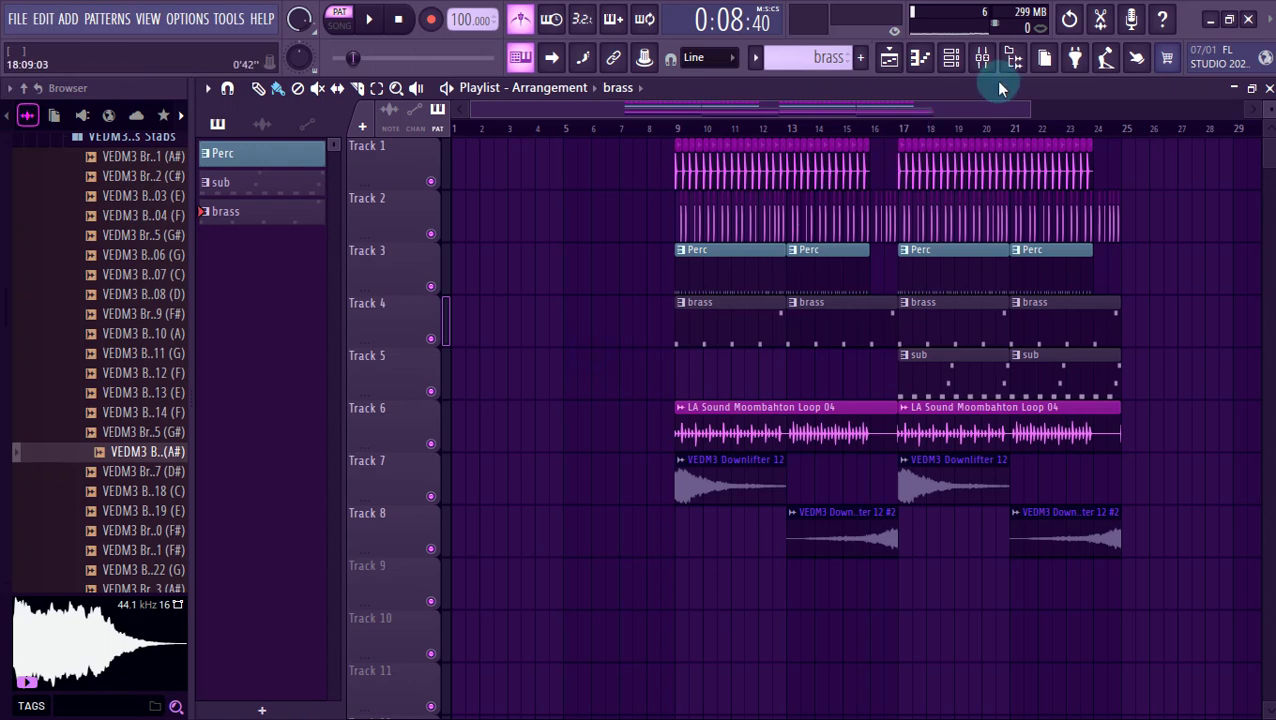
# Show all channels in the channel rack and route LAS Kick 08 and LAS Snare 05 to mixer tracks 4 and 5.
pyautogui.click(952, 57)
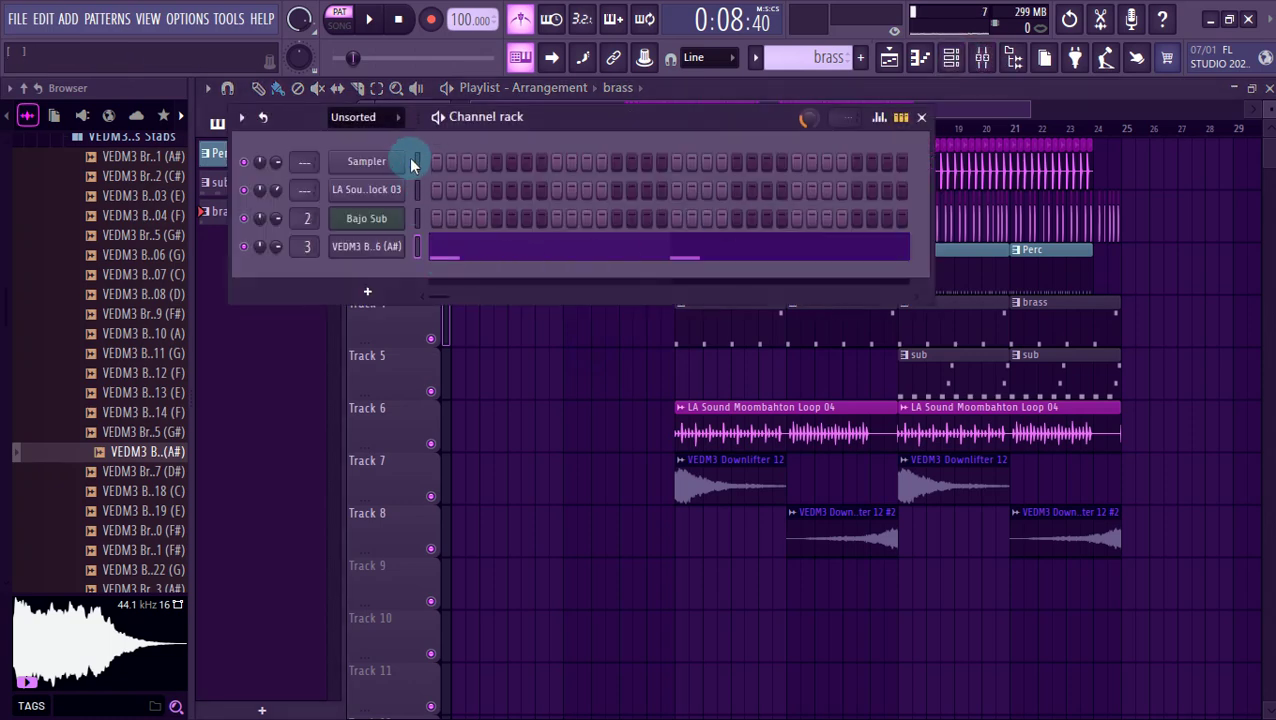
pyautogui.click(373, 119)
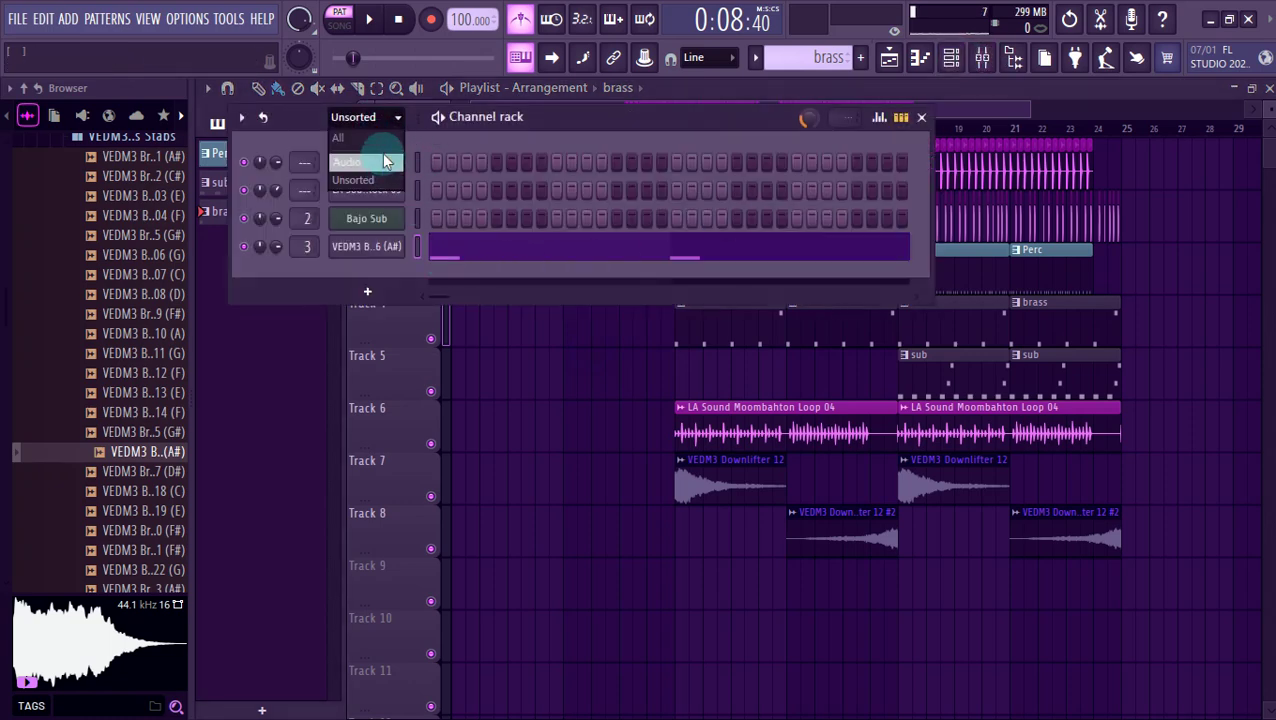
pyautogui.click(383, 139)
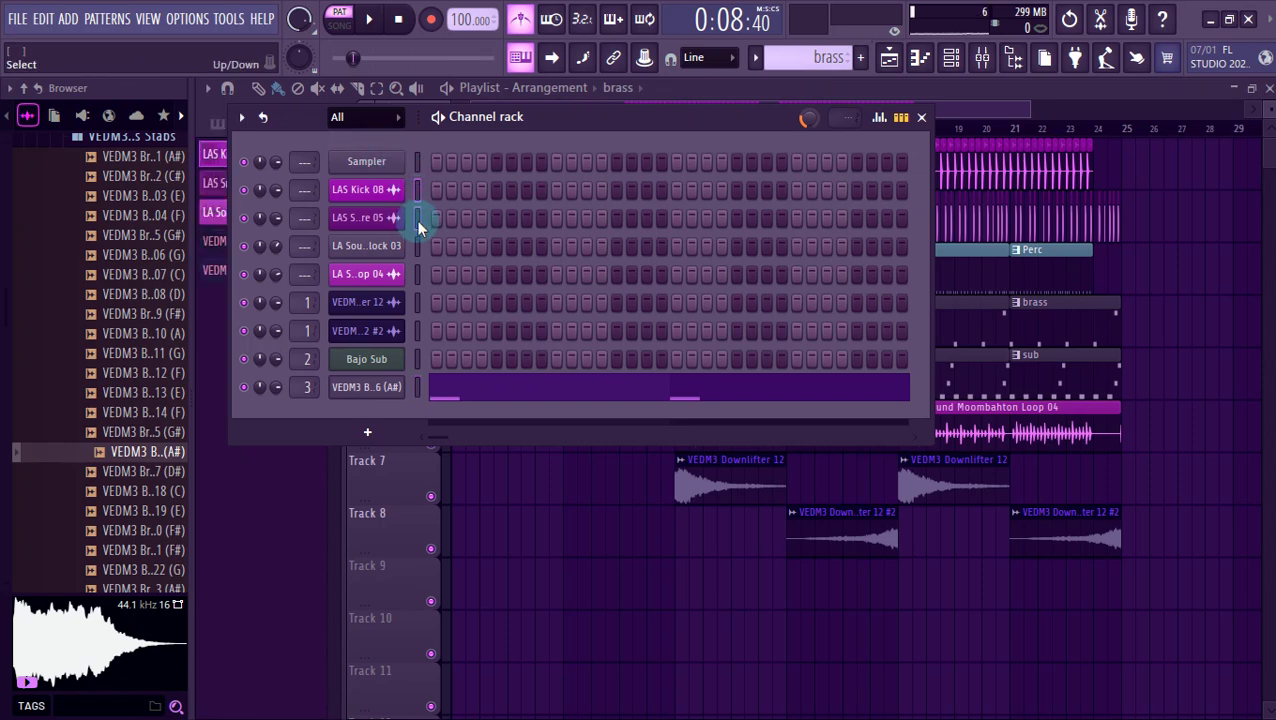
pyautogui.hotkey('ctrl', 'l')
pyautogui.click(979, 203)
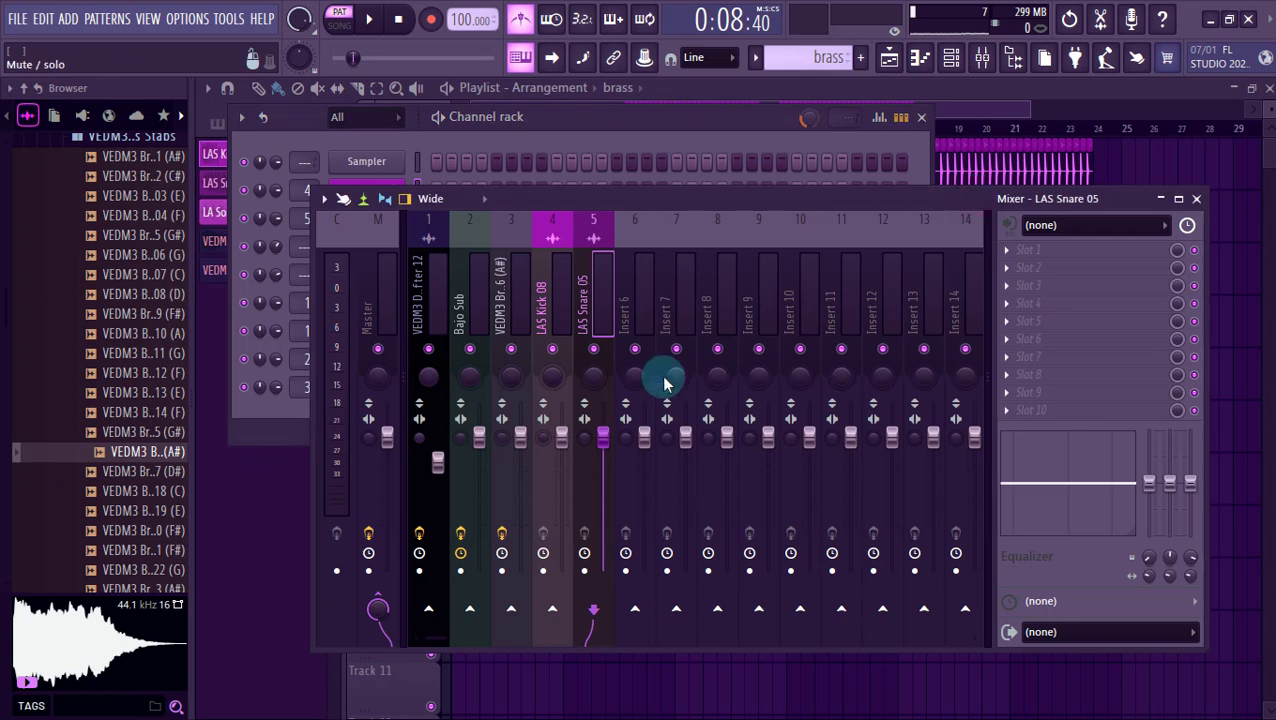
# Load Fruity Limiter in slot 5 of the LAS Kick 08 mixer track, in compressor mode with the threshold at -3.4 dB, and close the mixer.
pyautogui.click(541, 319)
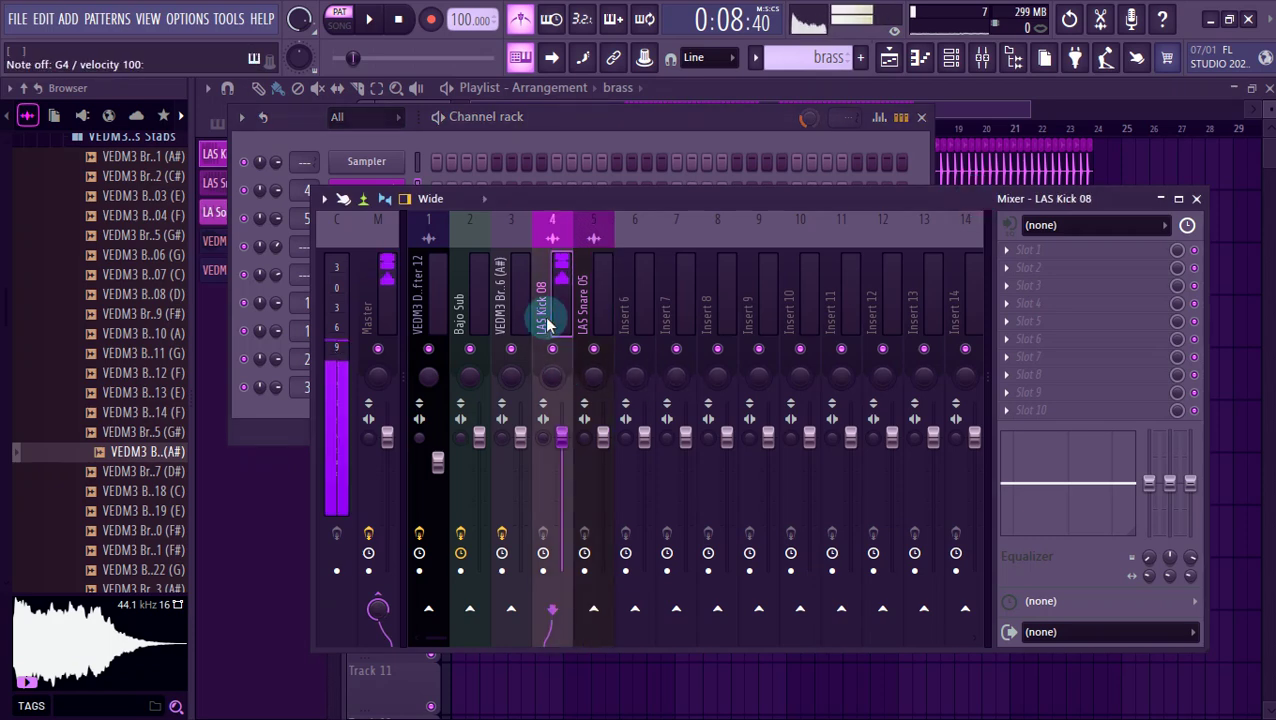
pyautogui.click(1033, 320)
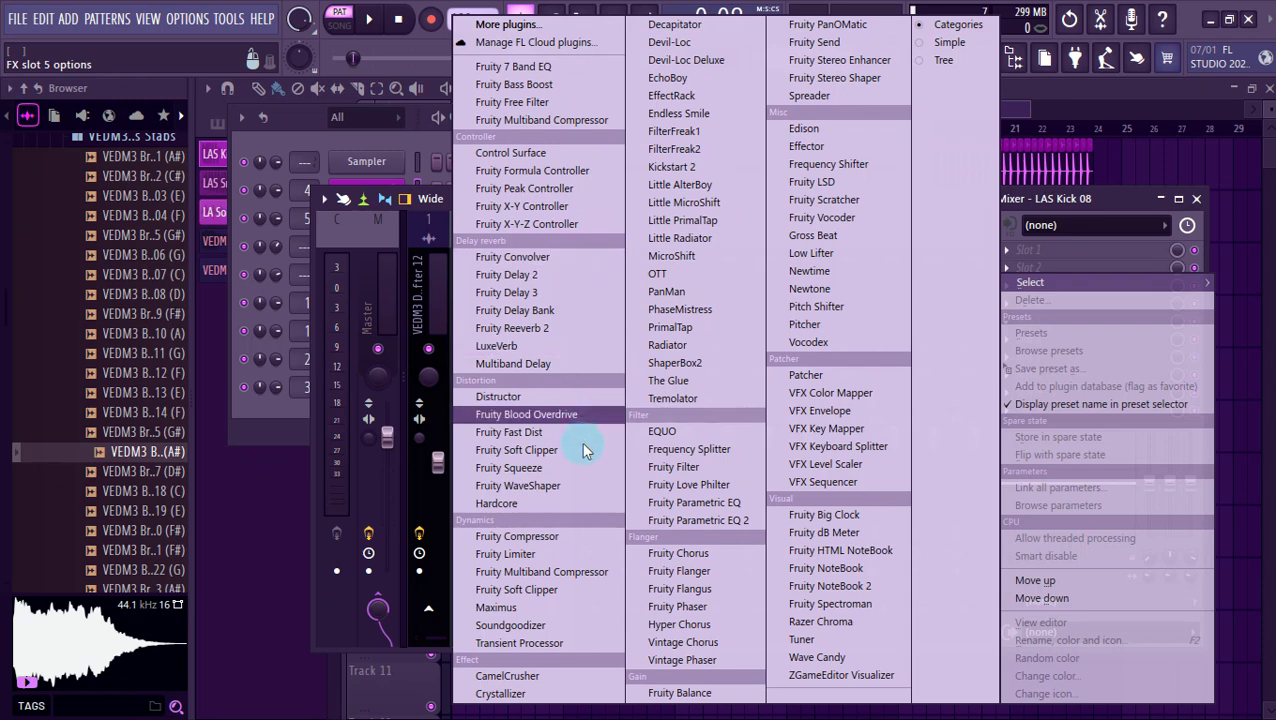
pyautogui.click(570, 557)
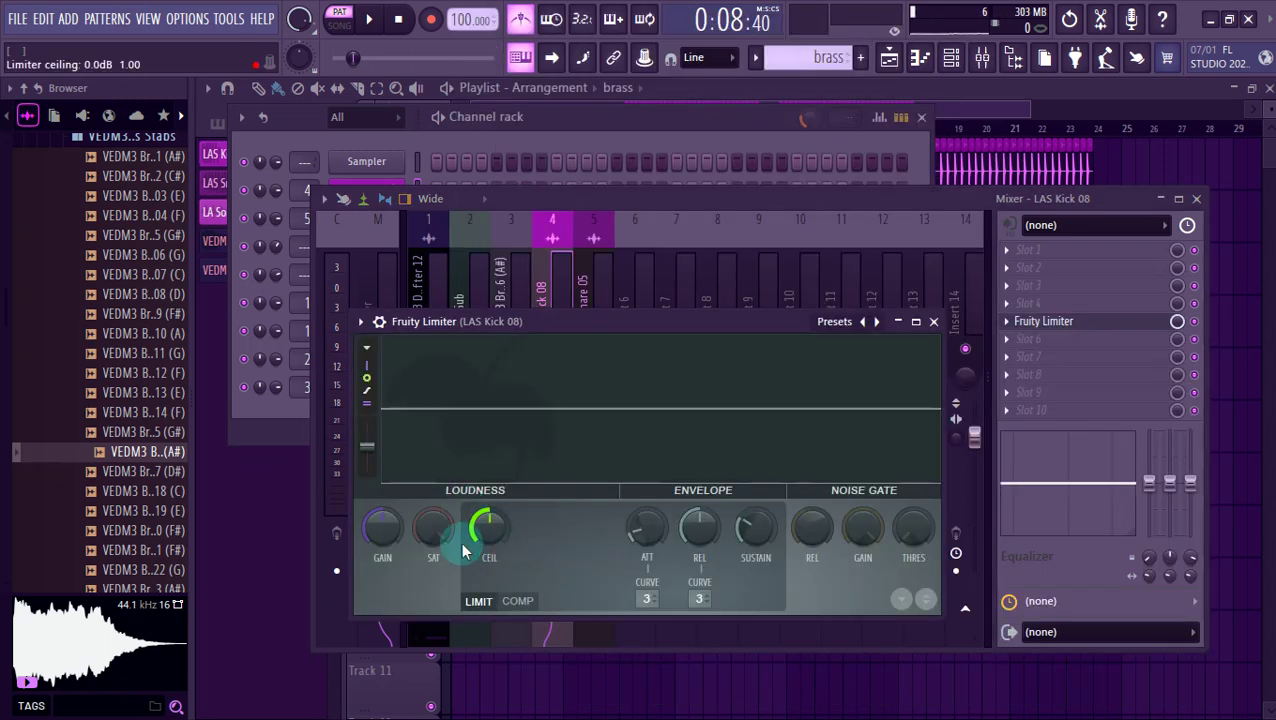
pyautogui.click(519, 602)
pyautogui.scroll(-5, 495, 541)
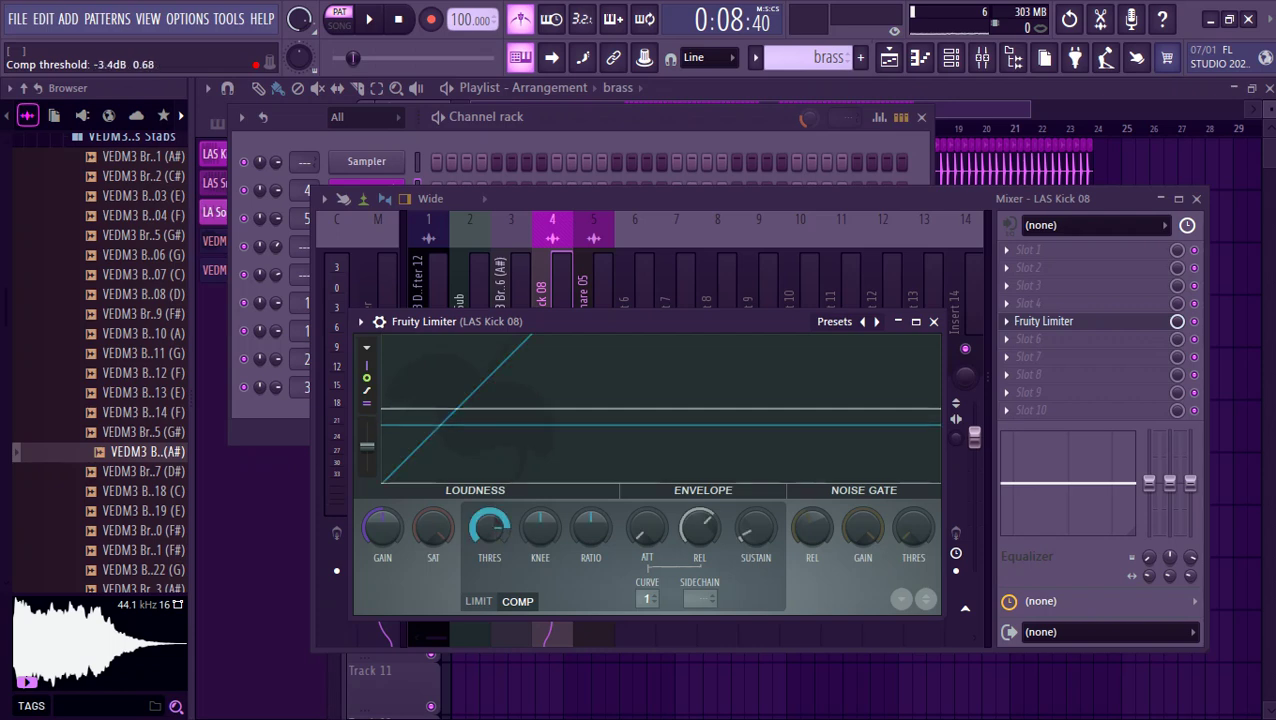
pyautogui.scroll(5, 597, 538)
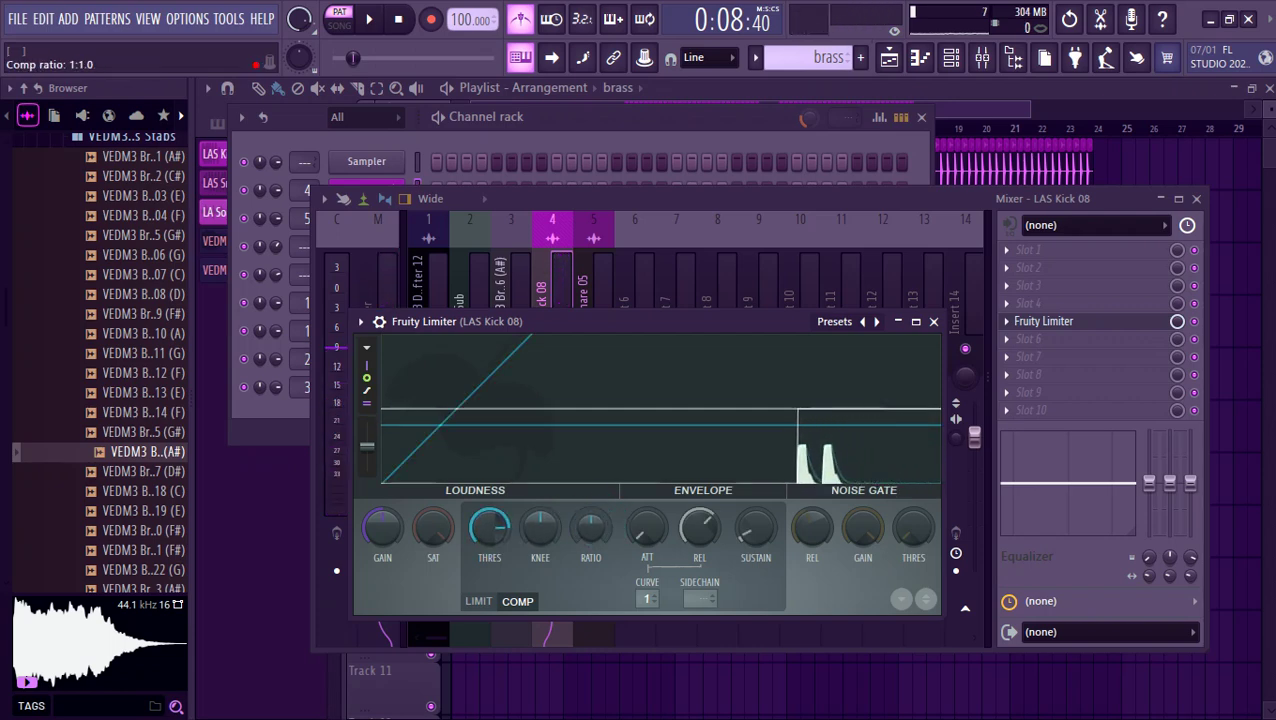
pyautogui.click(933, 321)
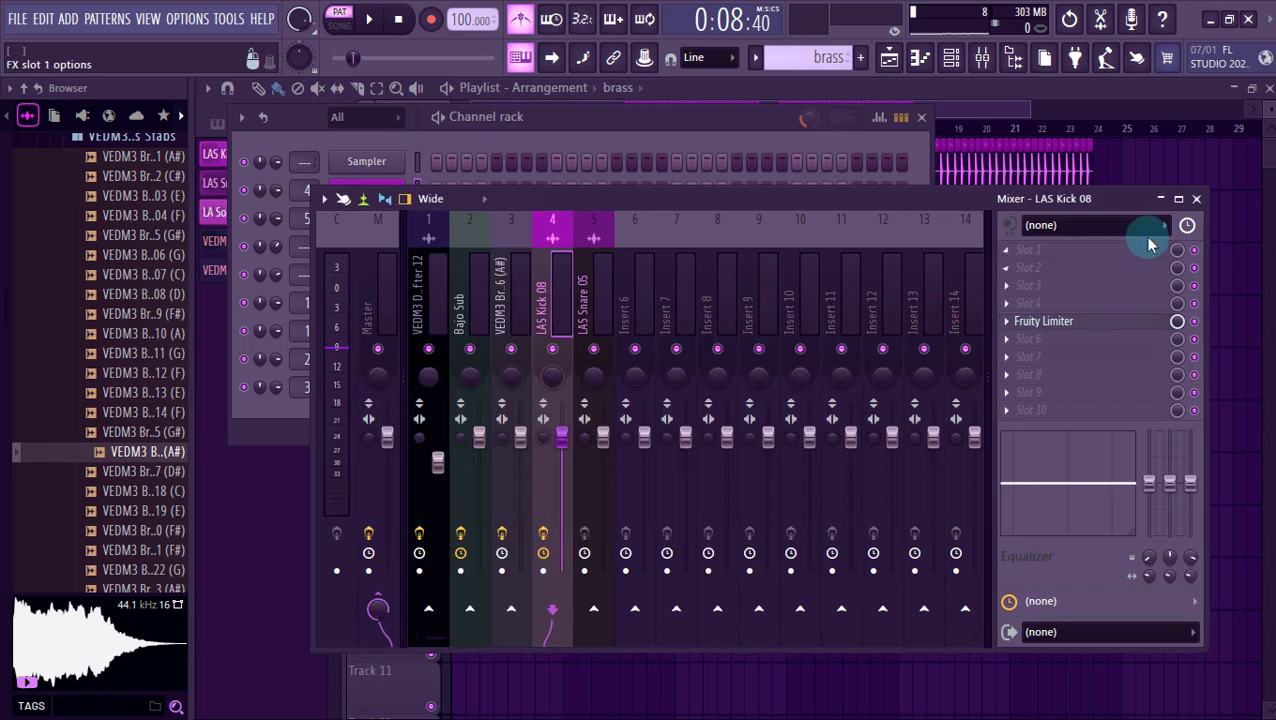
pyautogui.click(1196, 200)
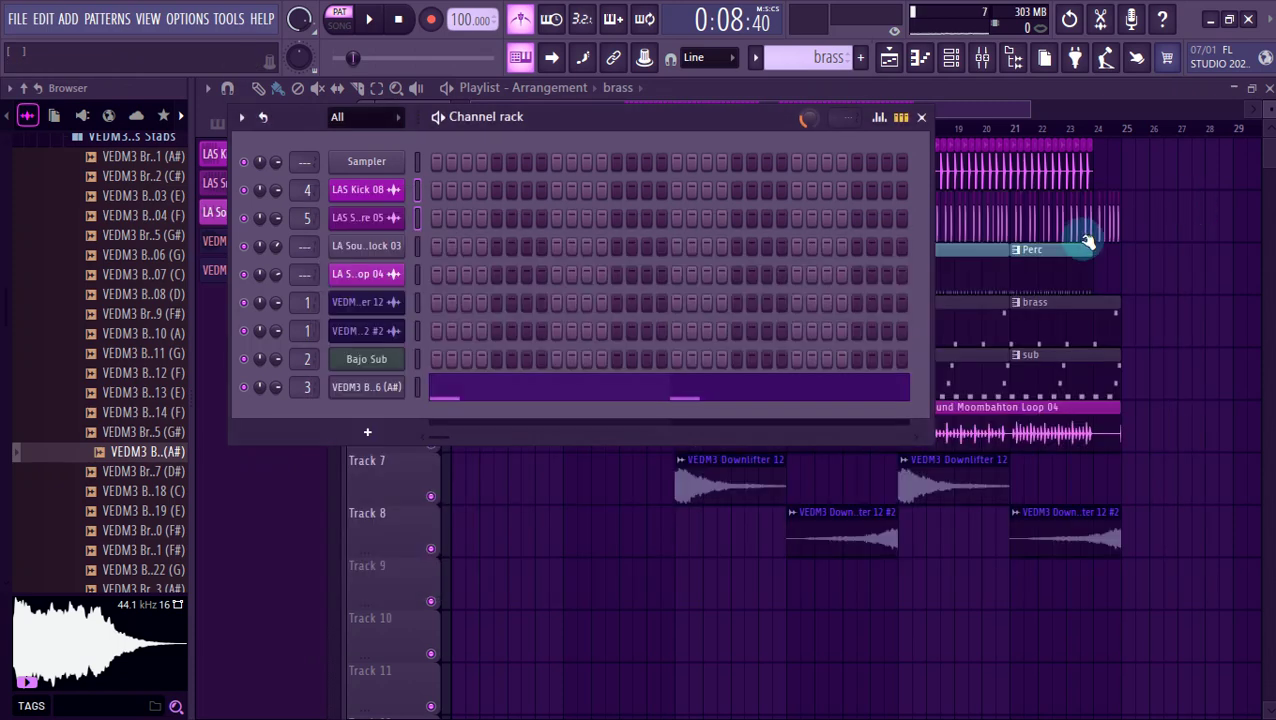
# Reopen the mixer and rename the empty Insert 6 track as limiter.
pyautogui.click(984, 60)
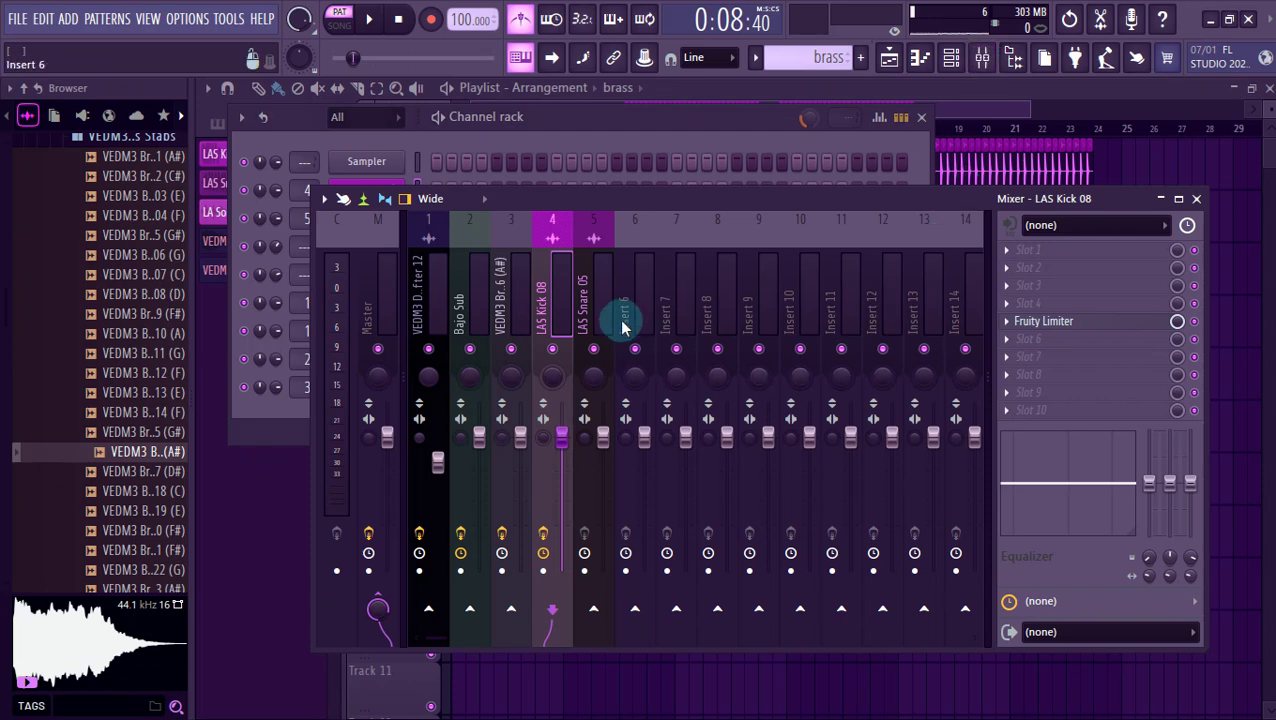
pyautogui.click(480, 310)
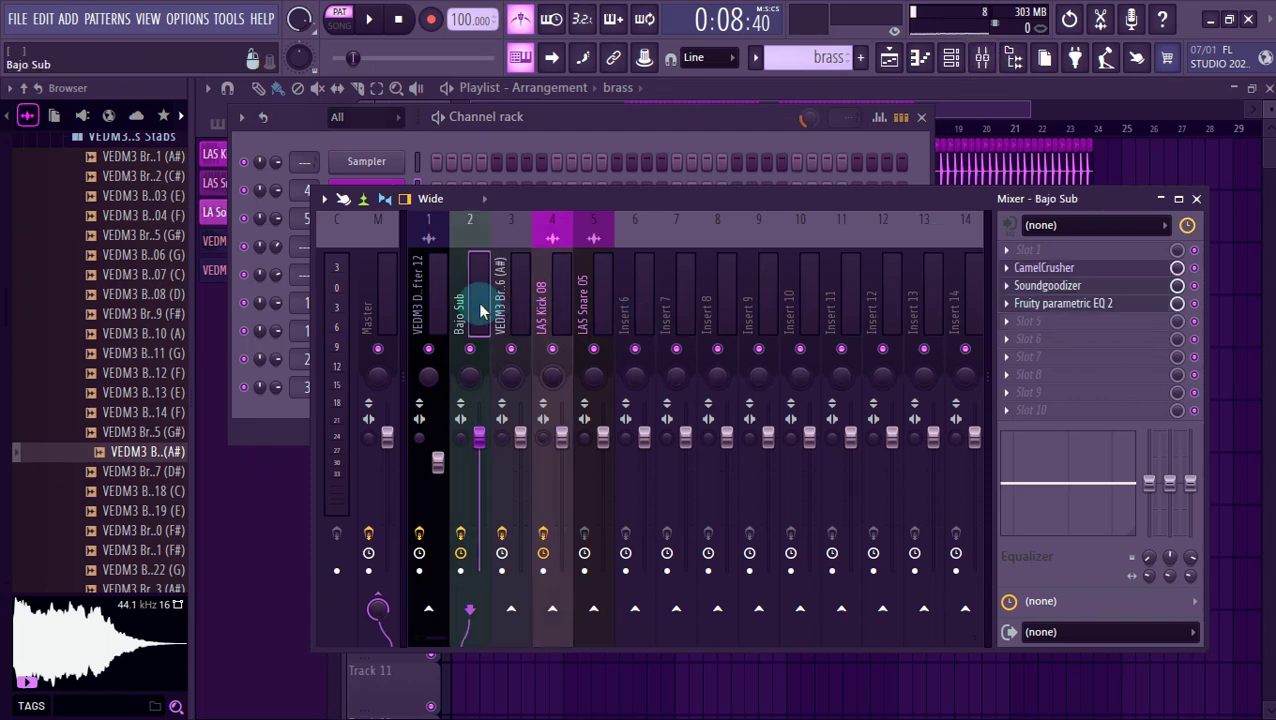
pyautogui.rightClick(640, 312)
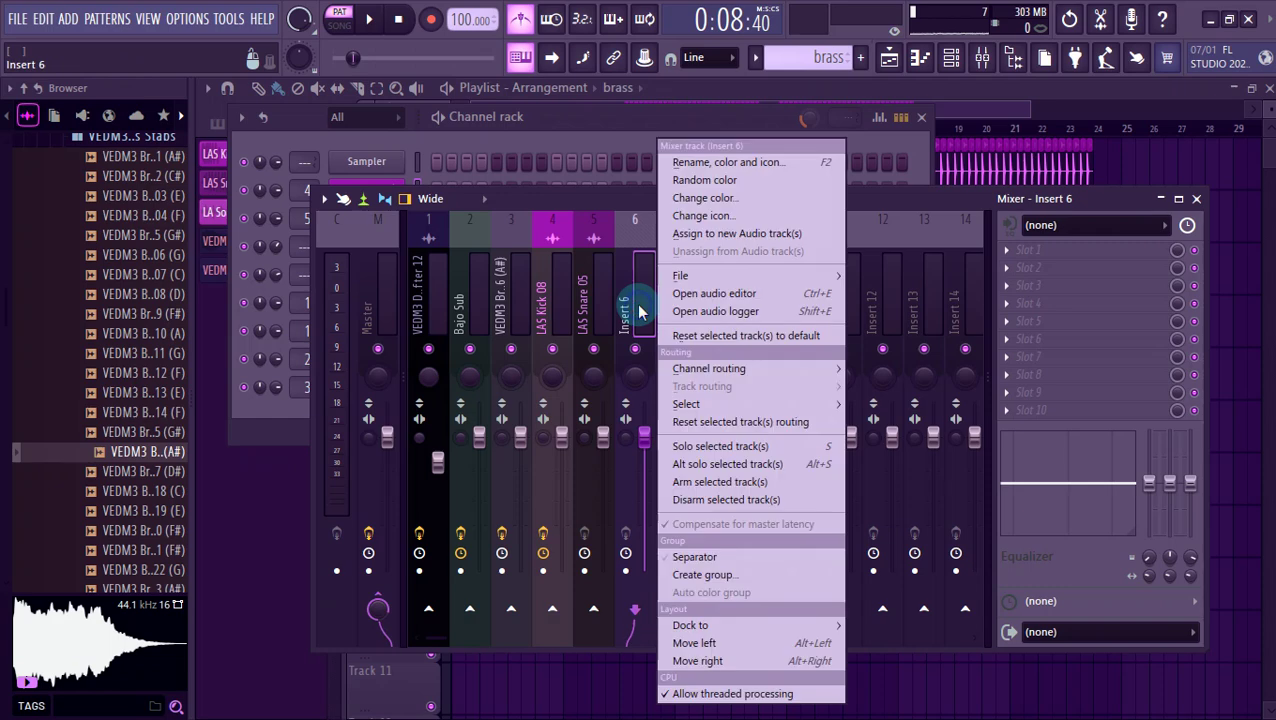
pyautogui.click(699, 164)
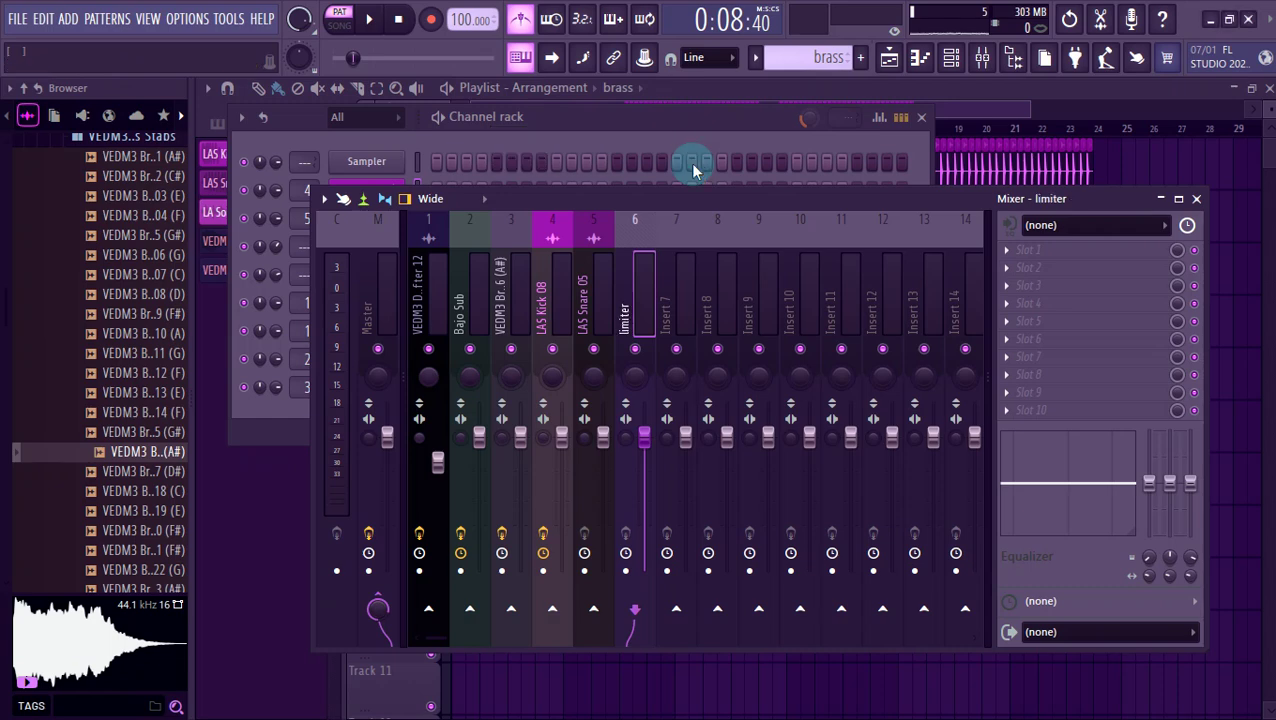
pyautogui.press('Return')
# Route the Bajo Sub mixer track to the limiter track instead of the master, and sidechain LAS Kick 08 to the limiter track.
pyautogui.click(479, 315)
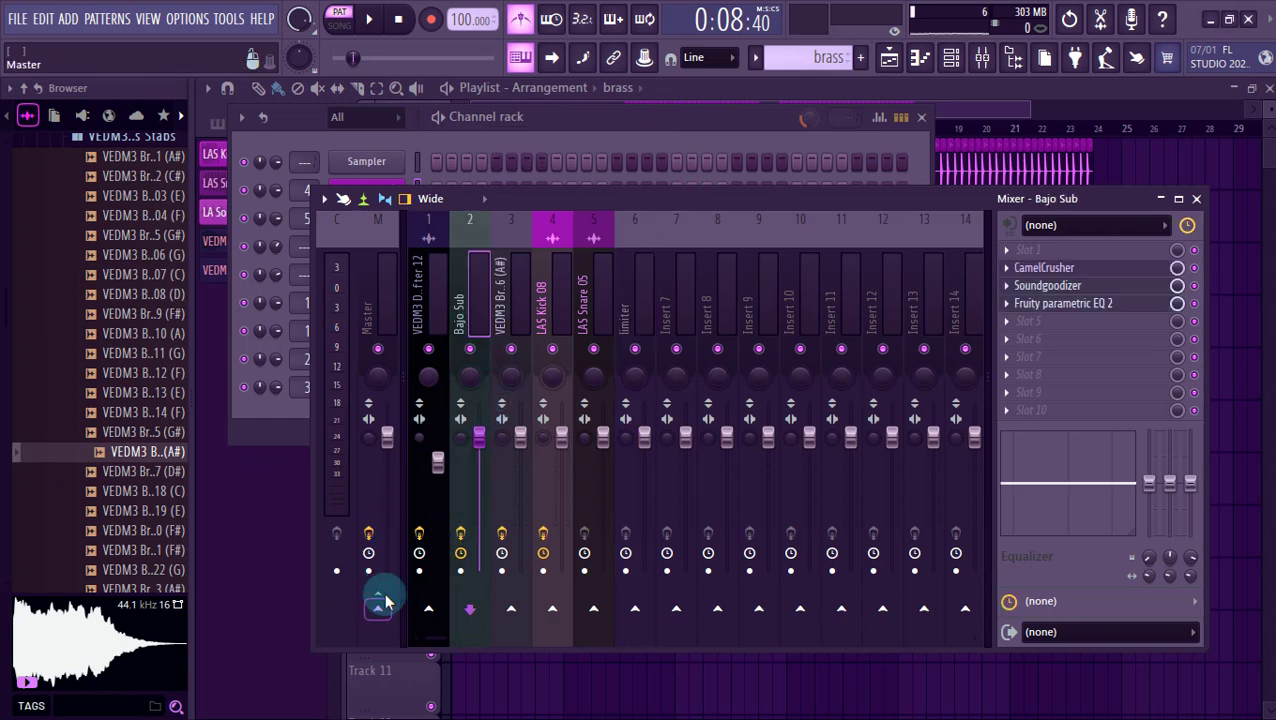
pyautogui.click(635, 607)
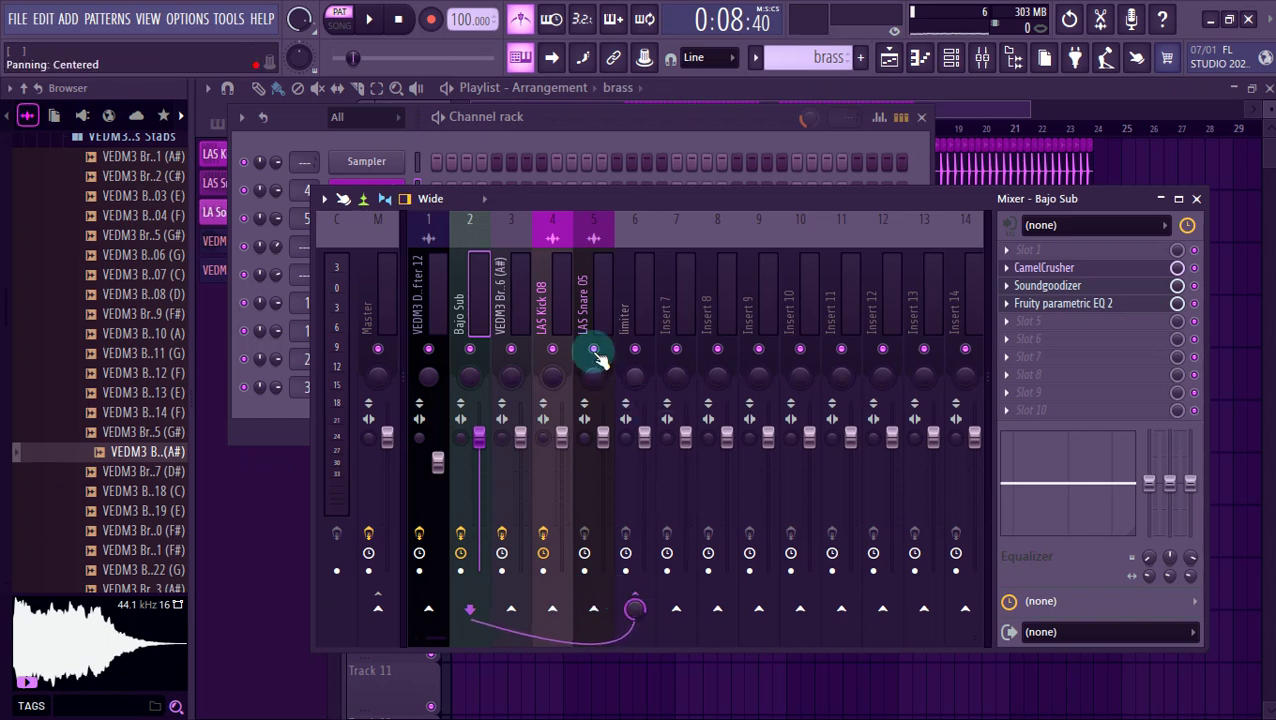
pyautogui.click(558, 305)
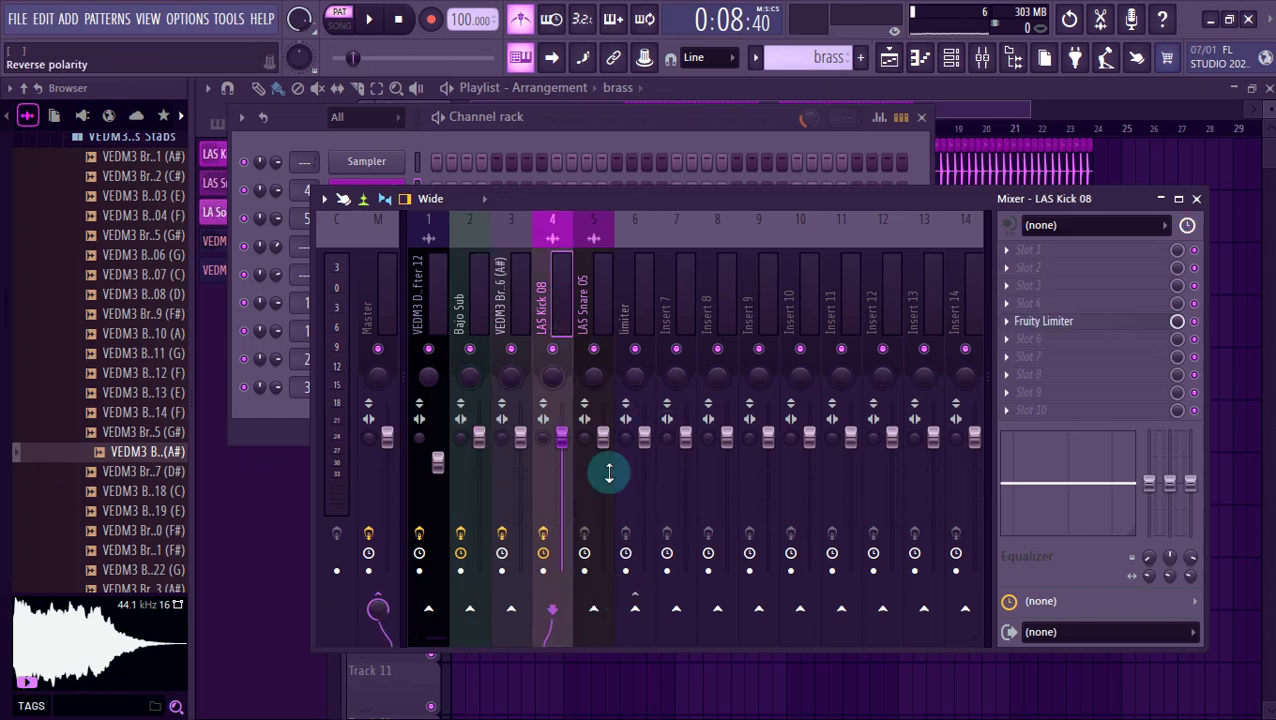
pyautogui.rightClick(638, 608)
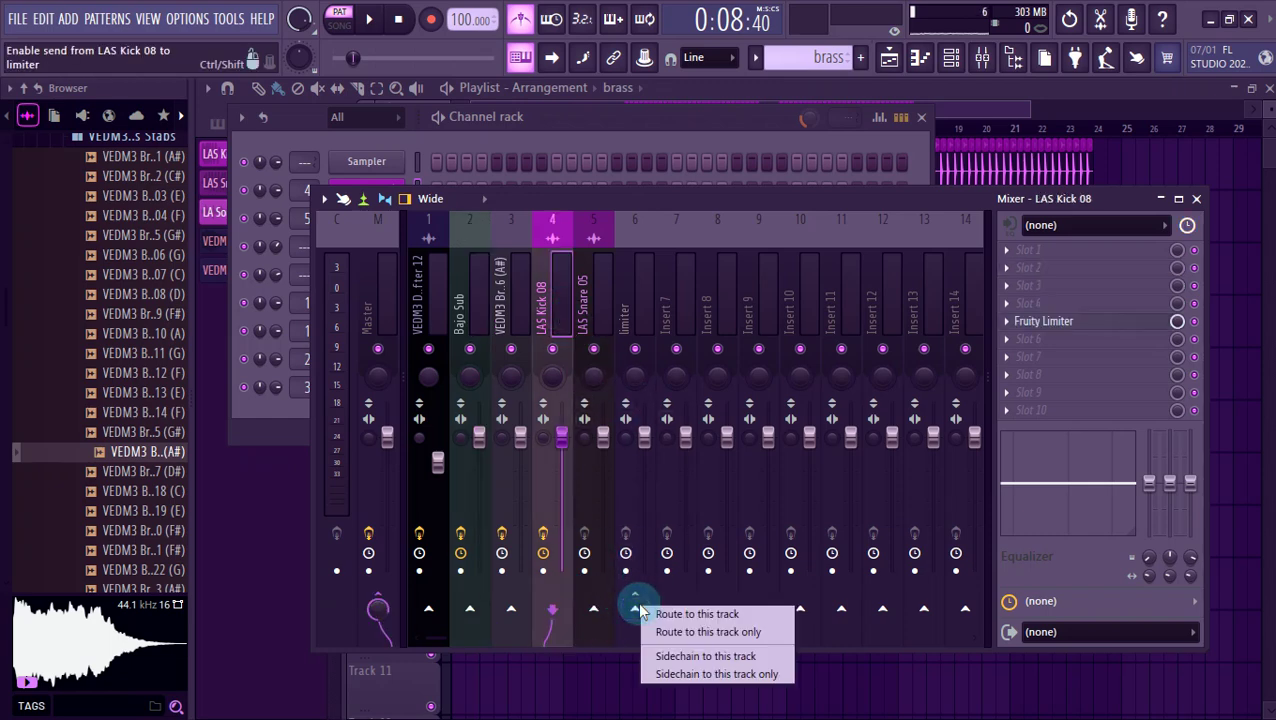
pyautogui.click(695, 657)
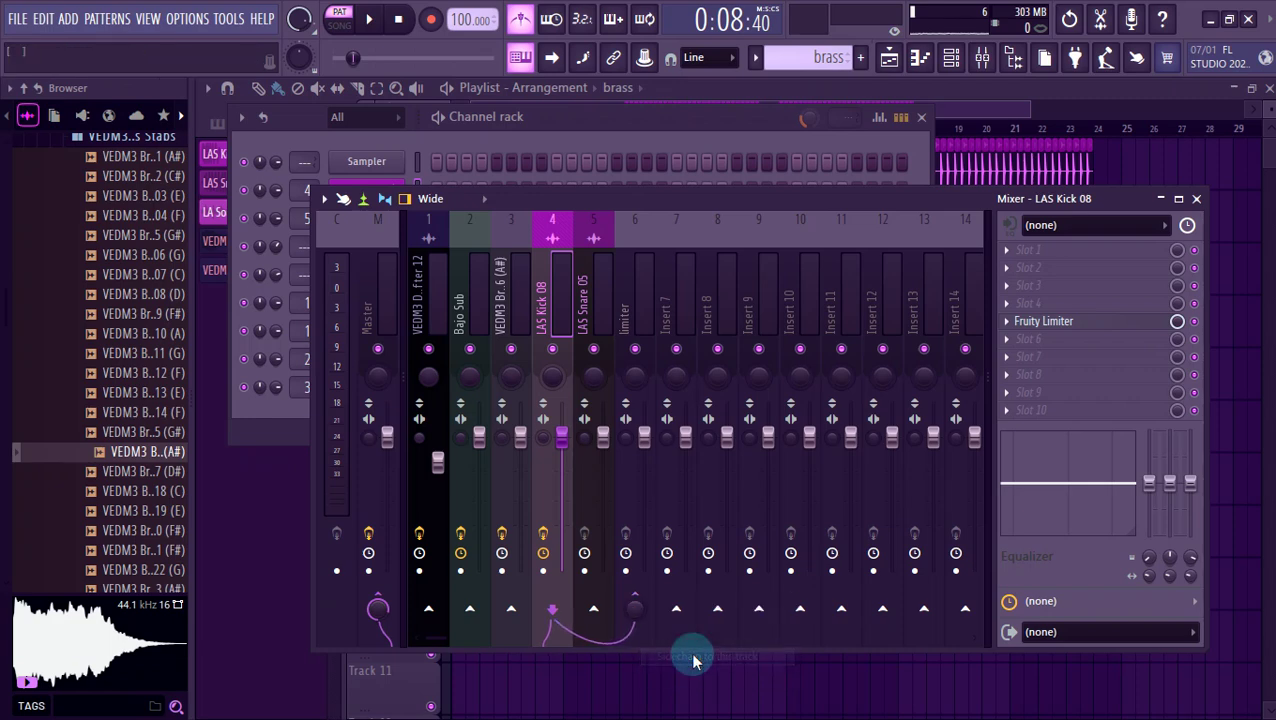
# Load Fruity Limiter in slot 5 of the limiter track, in compressor mode sidechained to LAS Kick 08 with a lowered threshold, and close the windows.
pyautogui.click(644, 318)
pyautogui.click(1024, 332)
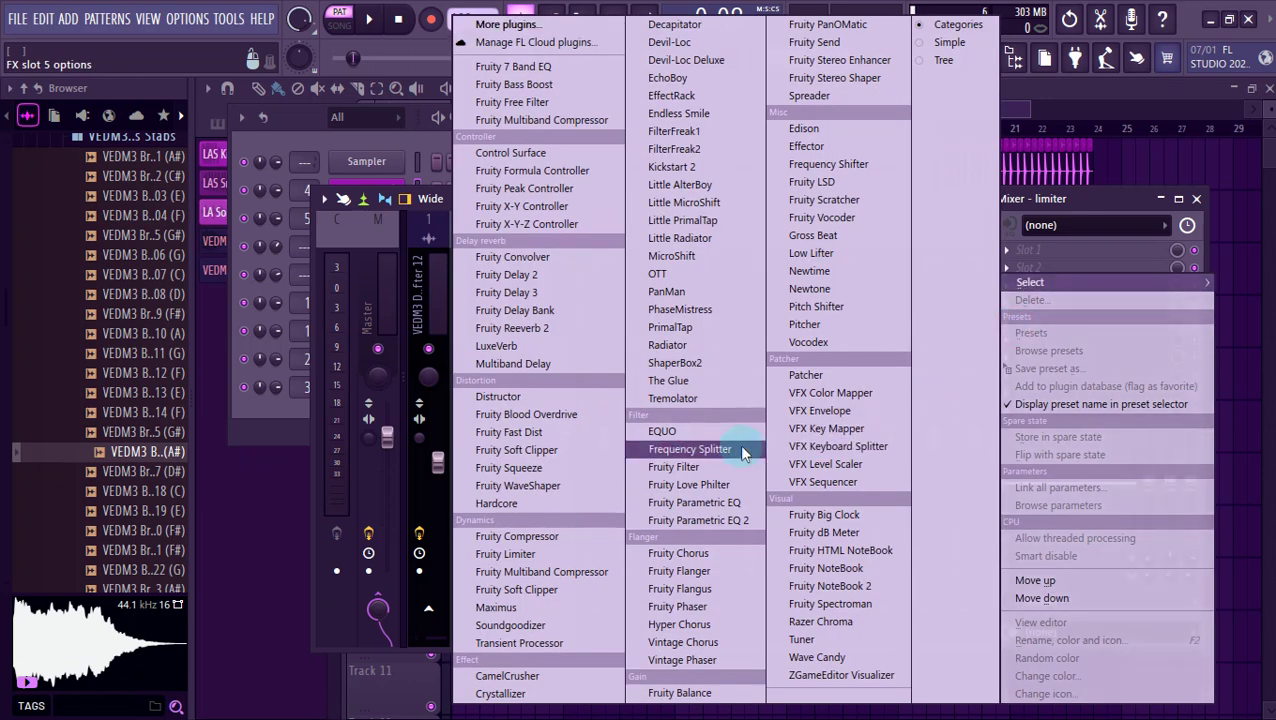
pyautogui.click(550, 554)
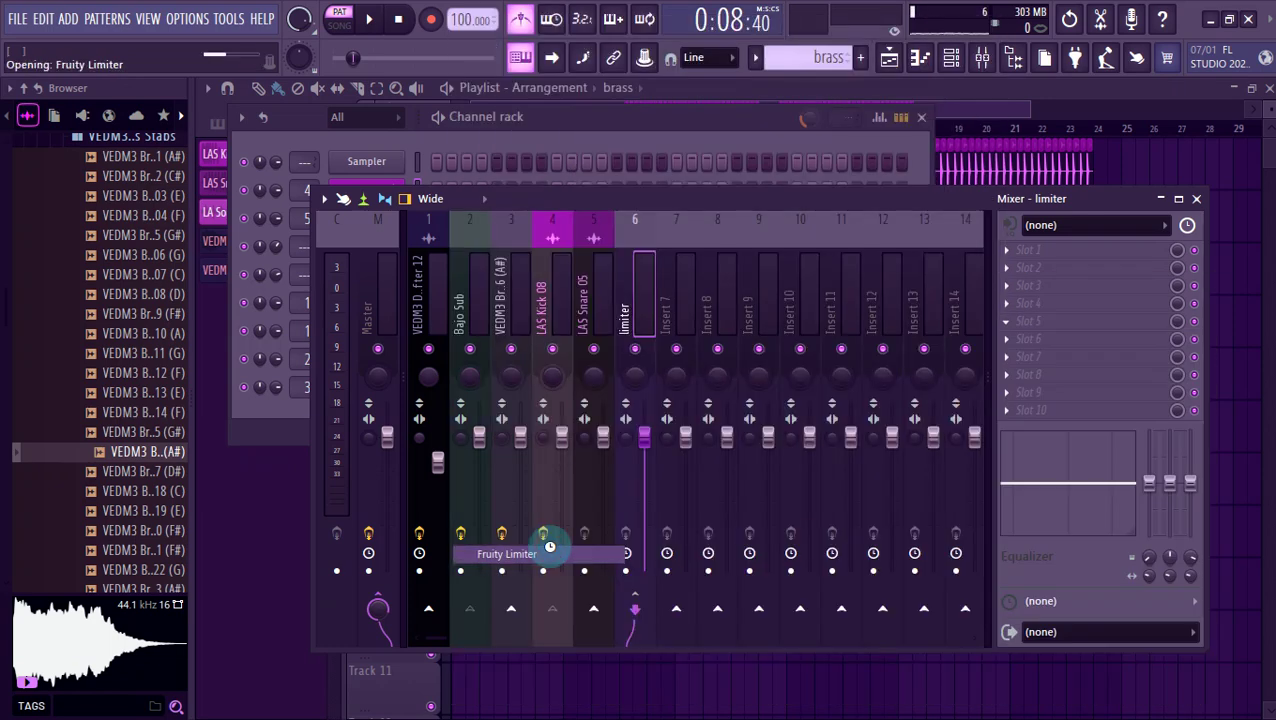
pyautogui.click(427, 507)
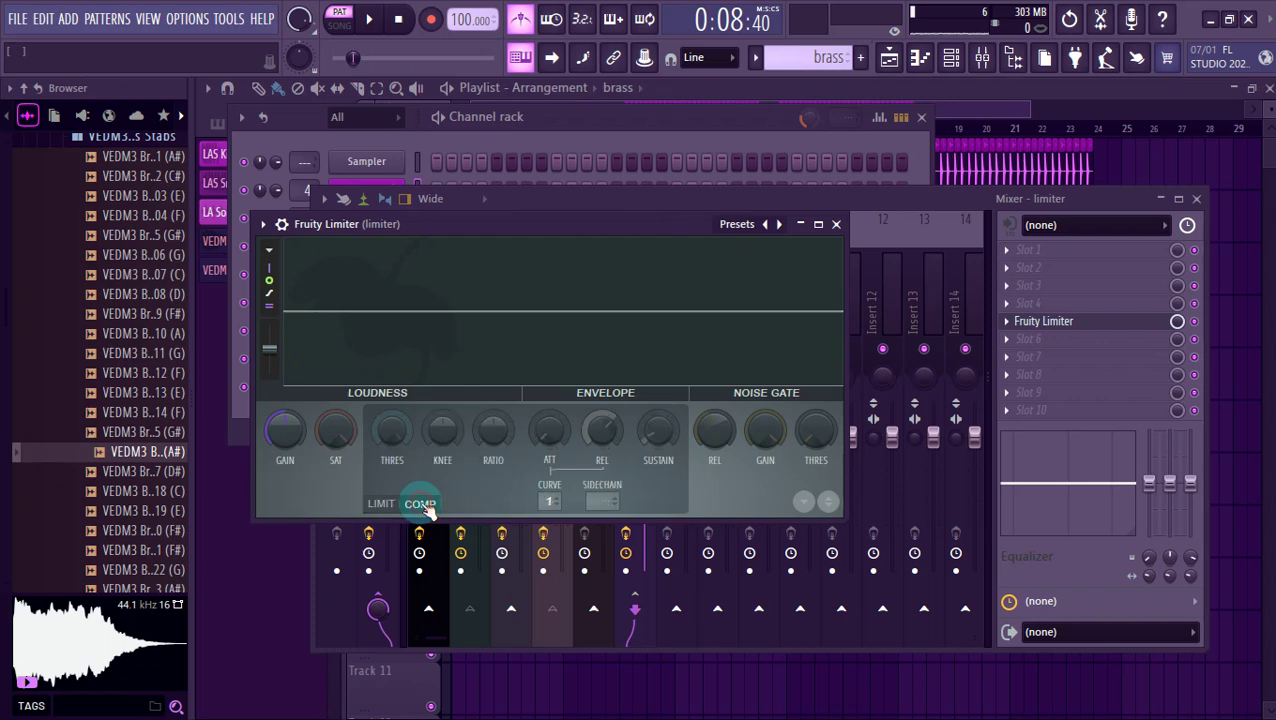
pyautogui.click(594, 502)
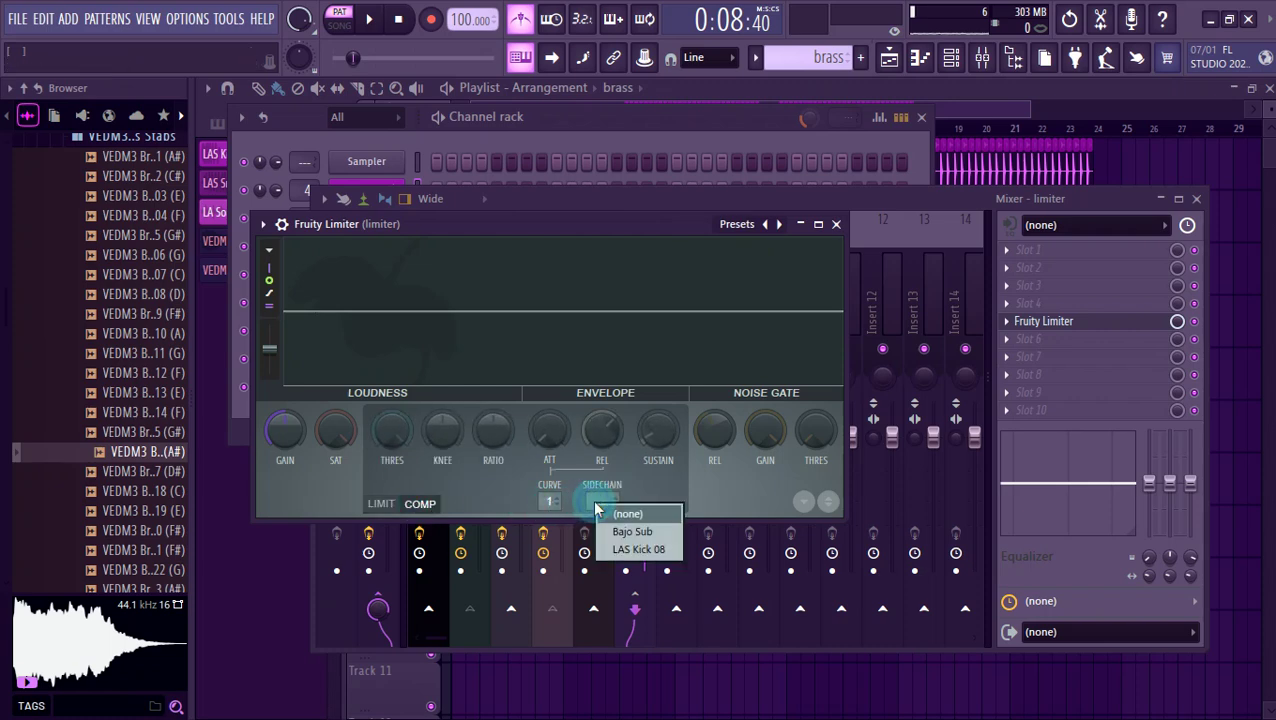
pyautogui.click(645, 553)
pyautogui.moveTo(392, 430); pyautogui.dragTo(392, 446)
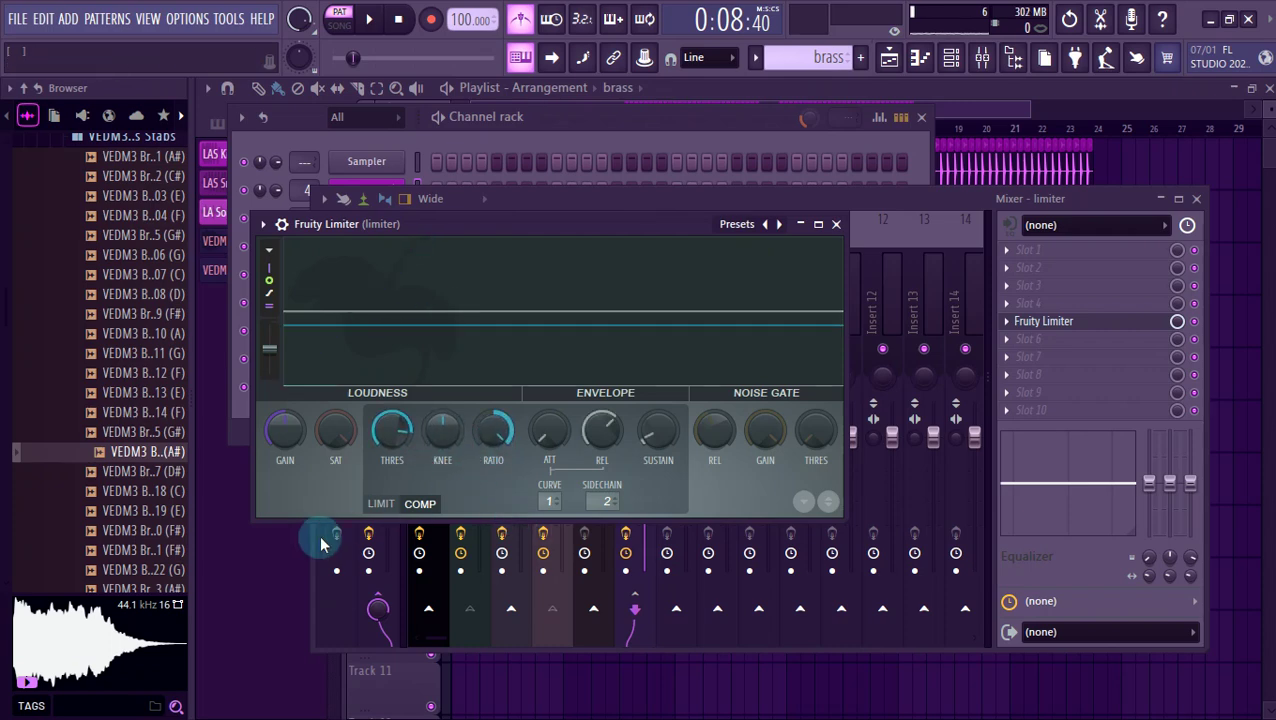
pyautogui.press('F12')
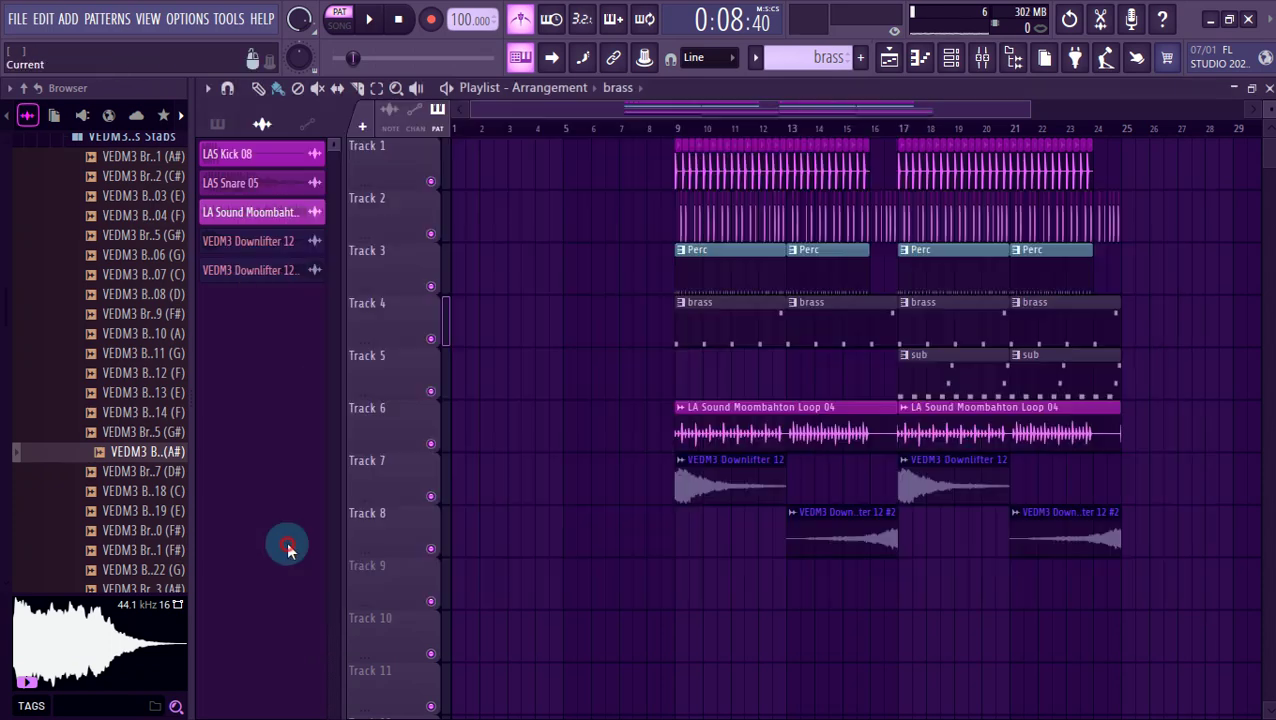
# Solo playlist Tracks 1 and 5 and play the song from bar 16 with the limiter track's Fruity Limiter open.
pyautogui.rightClick(431, 181)
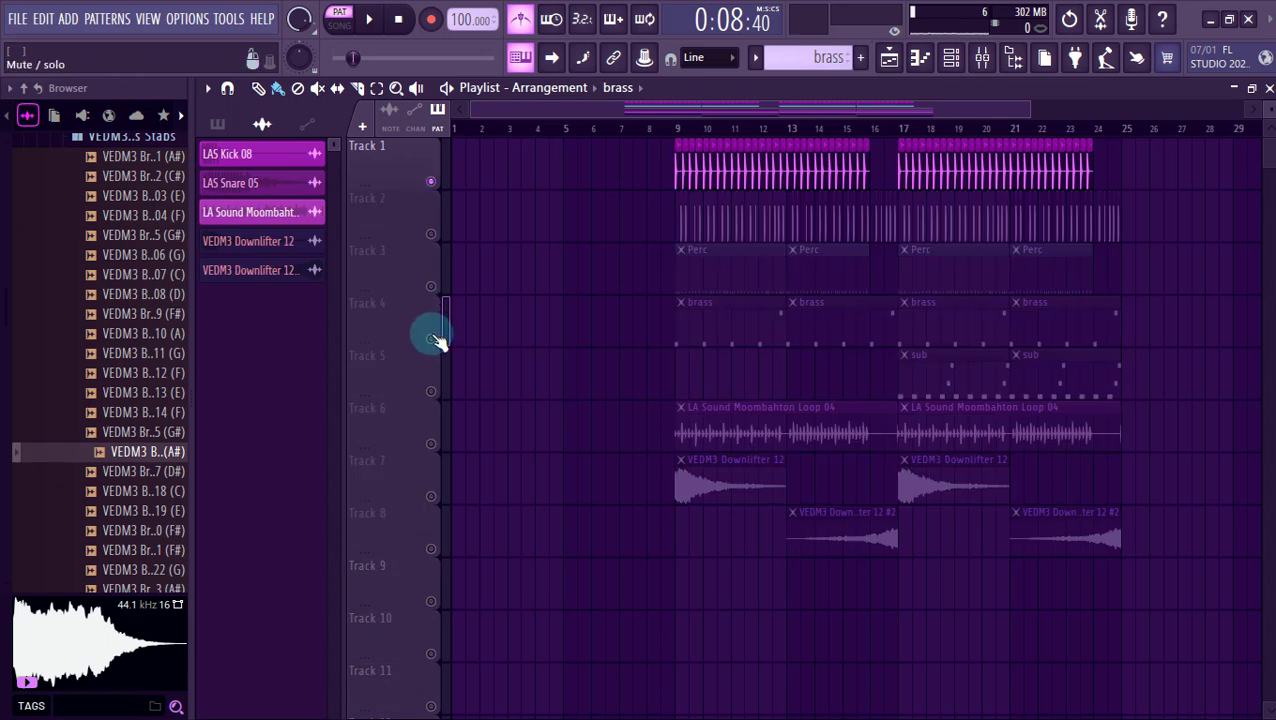
pyautogui.click(431, 391)
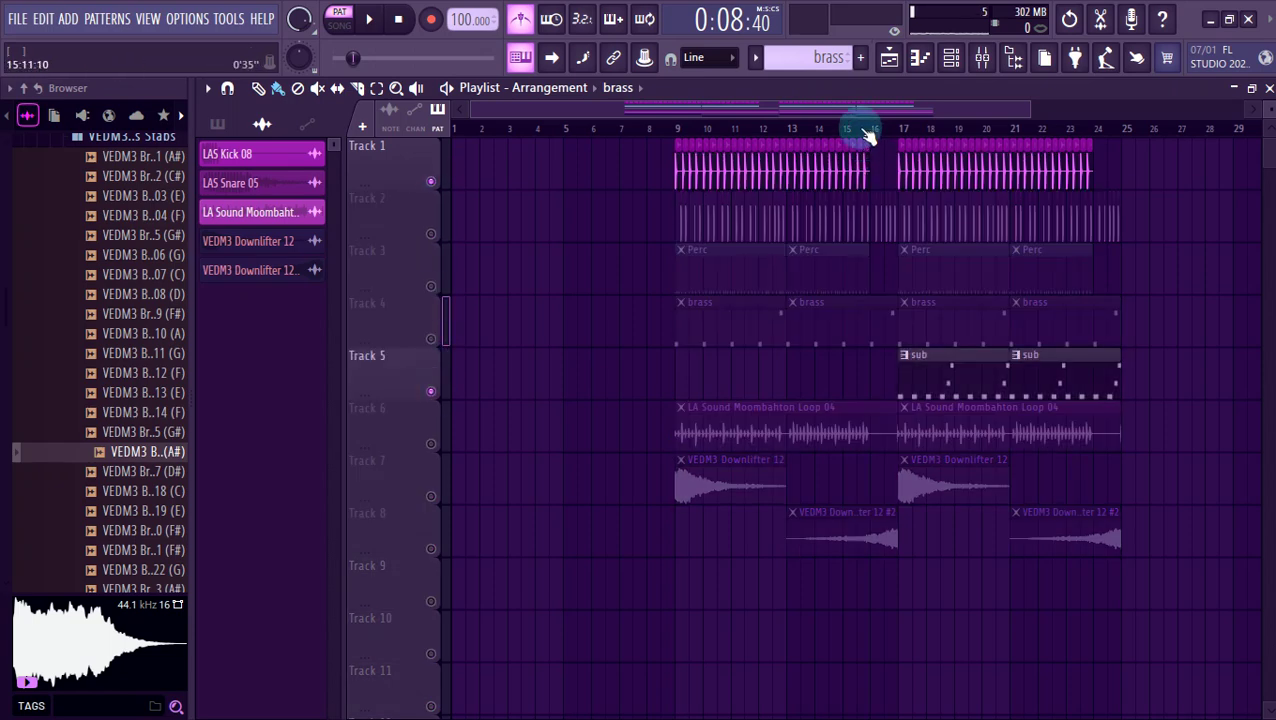
pyautogui.click(979, 62)
pyautogui.click(1066, 321)
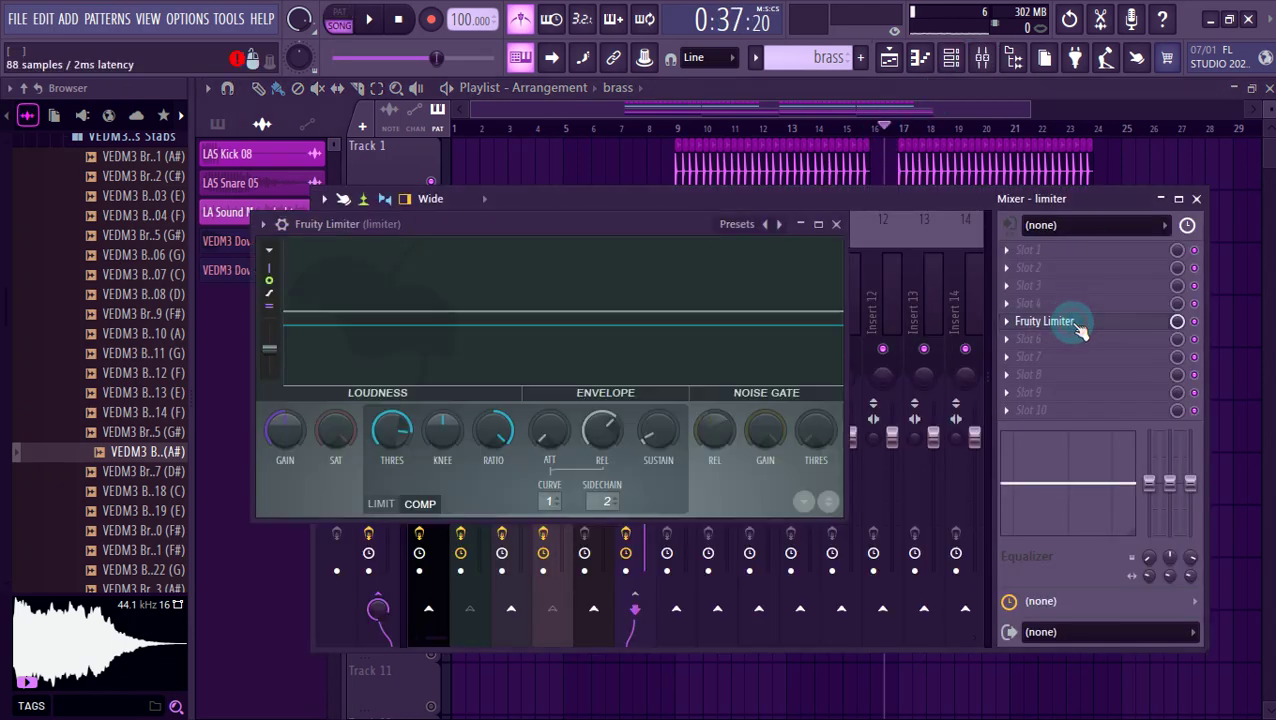
pyautogui.press('space')
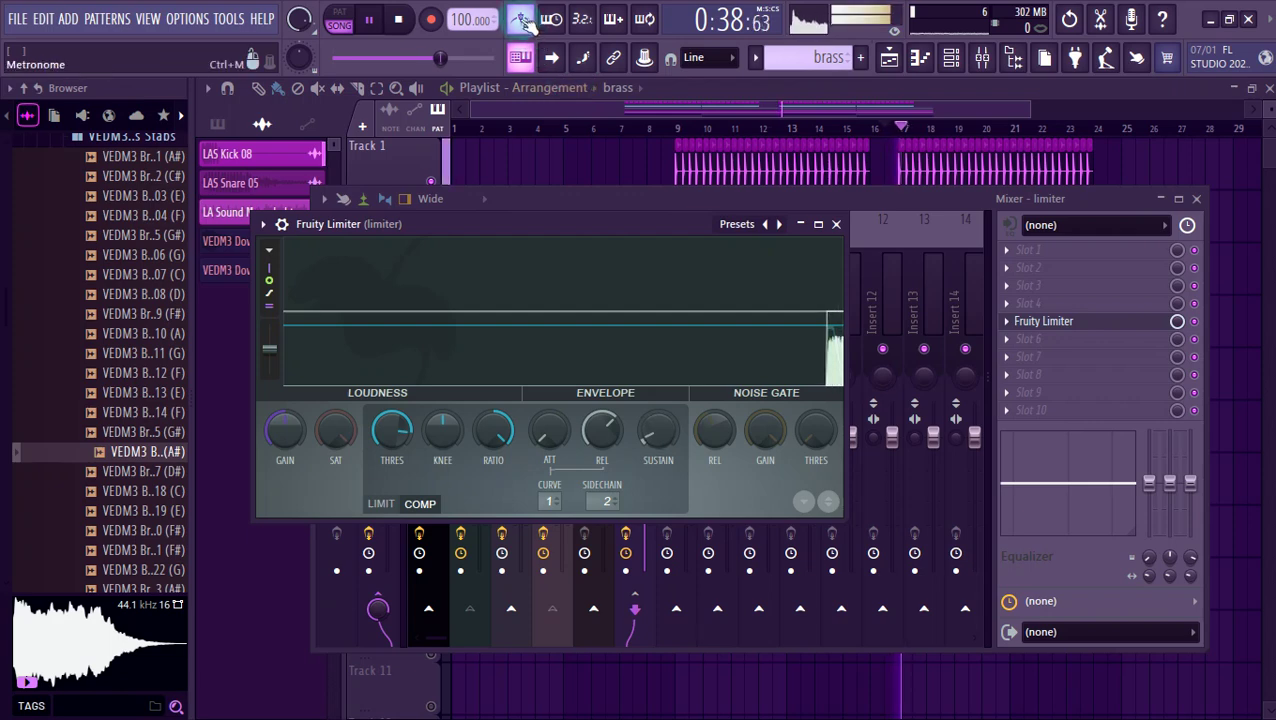
# Set the limiter track's compressor threshold to -7.5 dB, stop playback and re-enable all playlist tracks.
pyautogui.moveTo(392, 430)
pyautogui.mouseDown()
pyautogui.moveTo(392, 380)
pyautogui.moveTo(392, 410)
pyautogui.mouseUp()
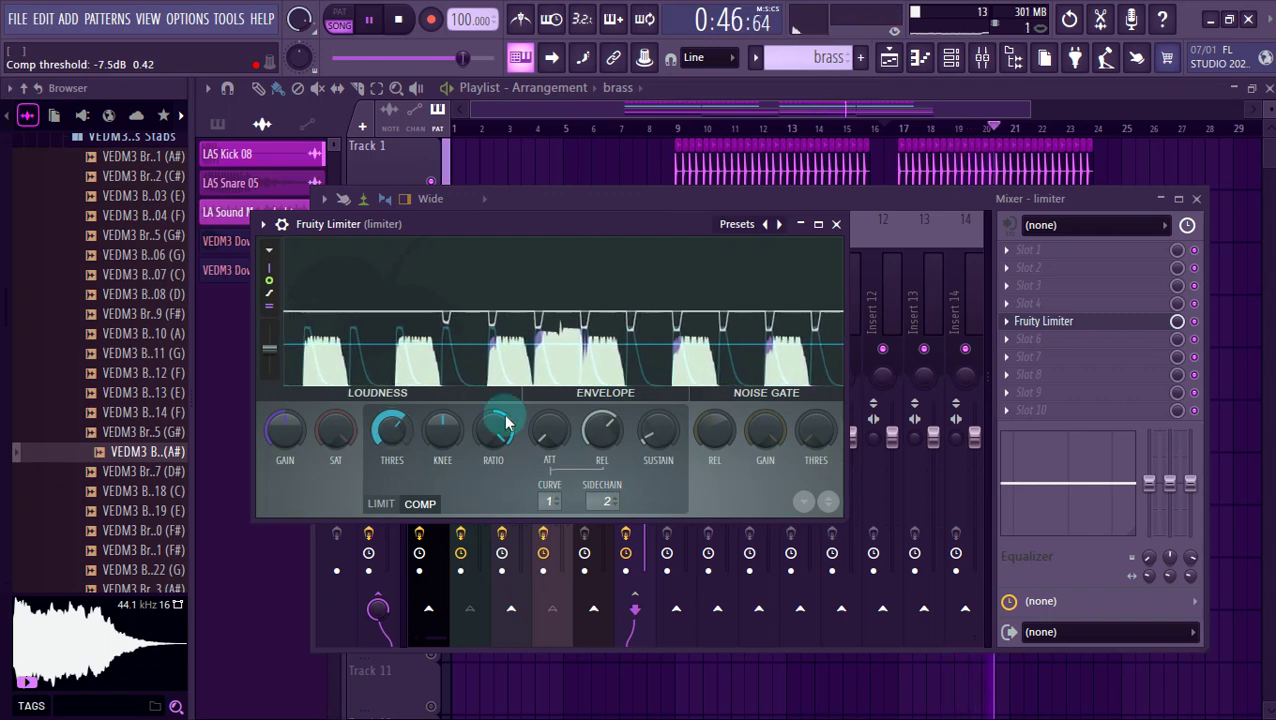
pyautogui.click(1160, 155)
pyautogui.press('space')
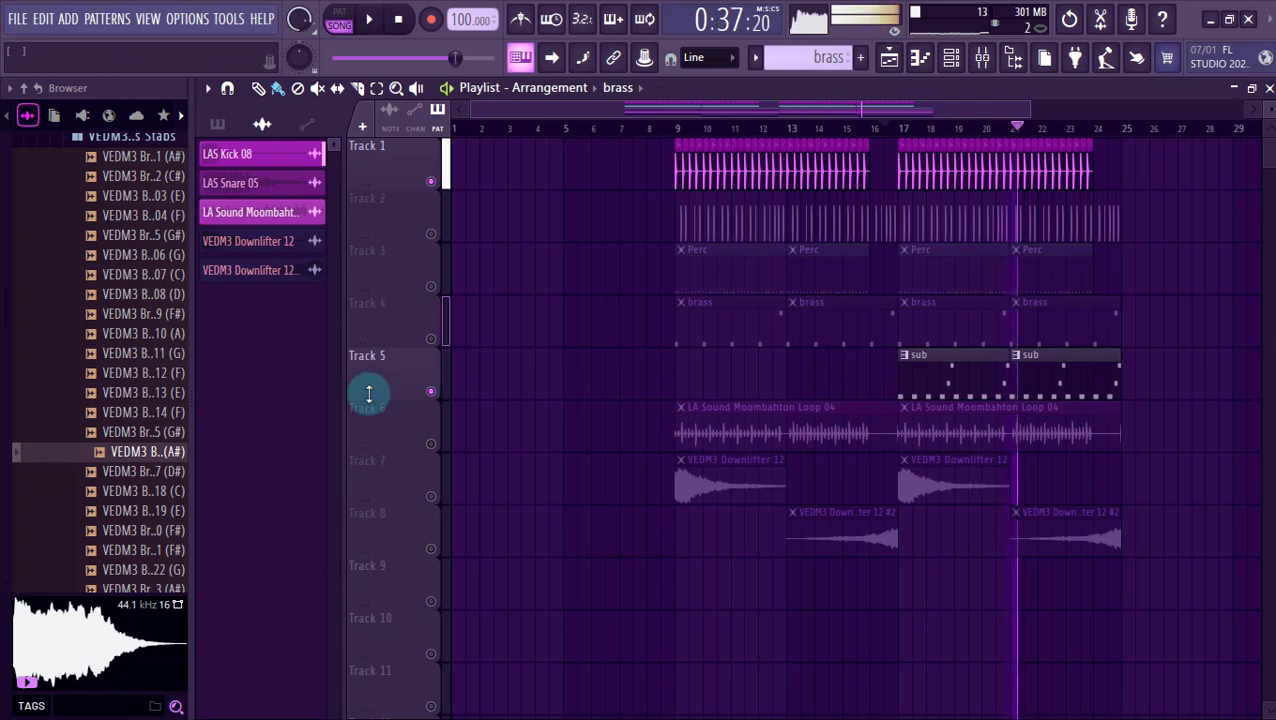
pyautogui.rightClick(432, 391)
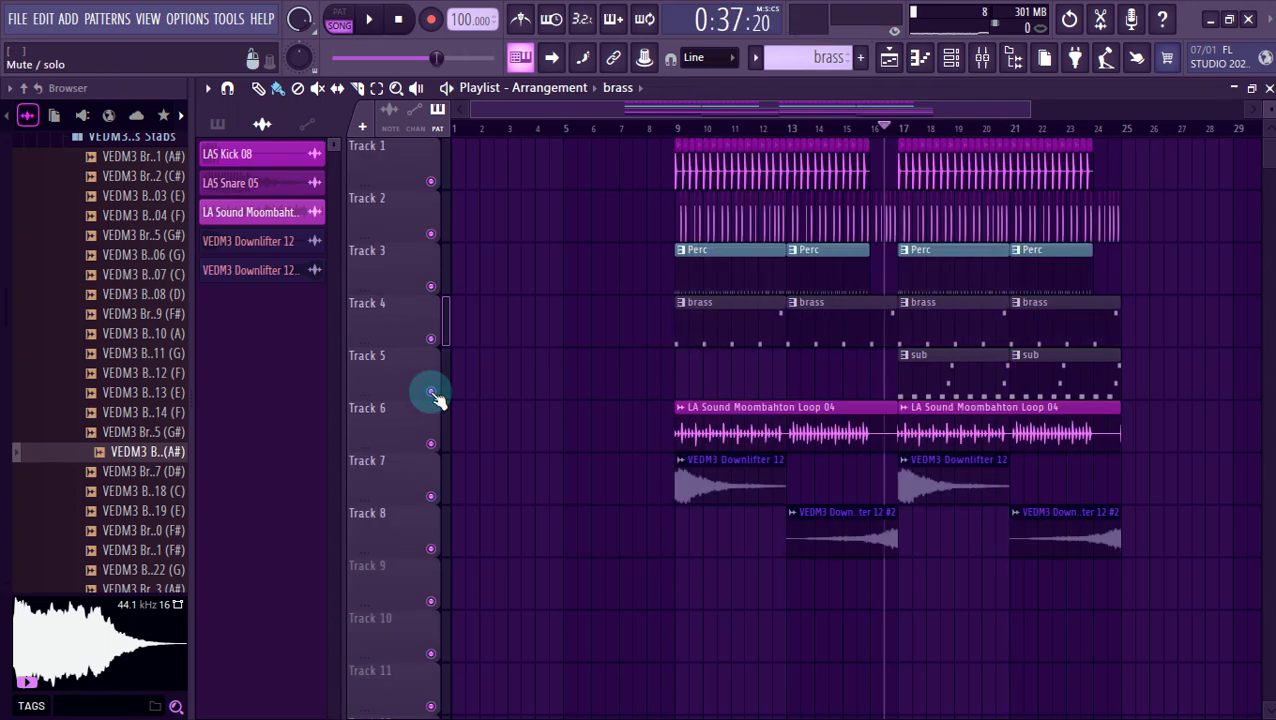
# Route the VEDM3 Brass Stab 16 mixer track to the limiter track instead of the master and set its volume to 85%.
pyautogui.click(953, 60)
pyautogui.click(983, 60)
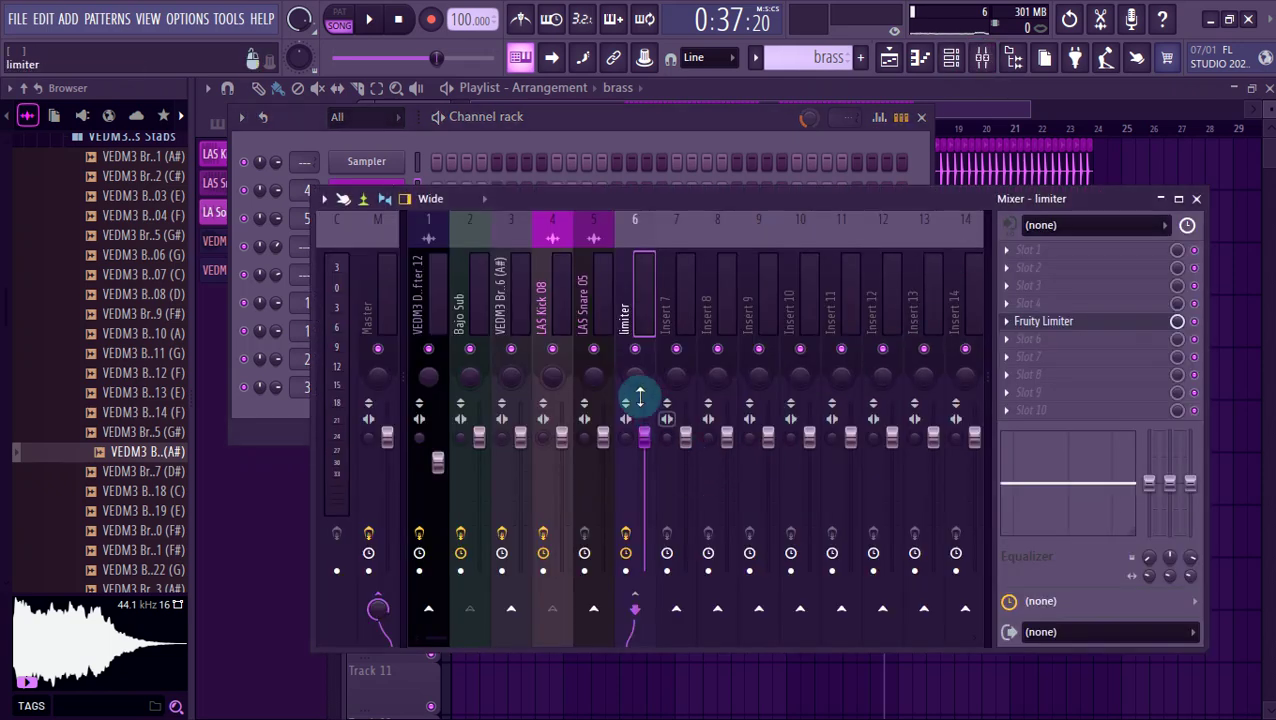
pyautogui.click(524, 320)
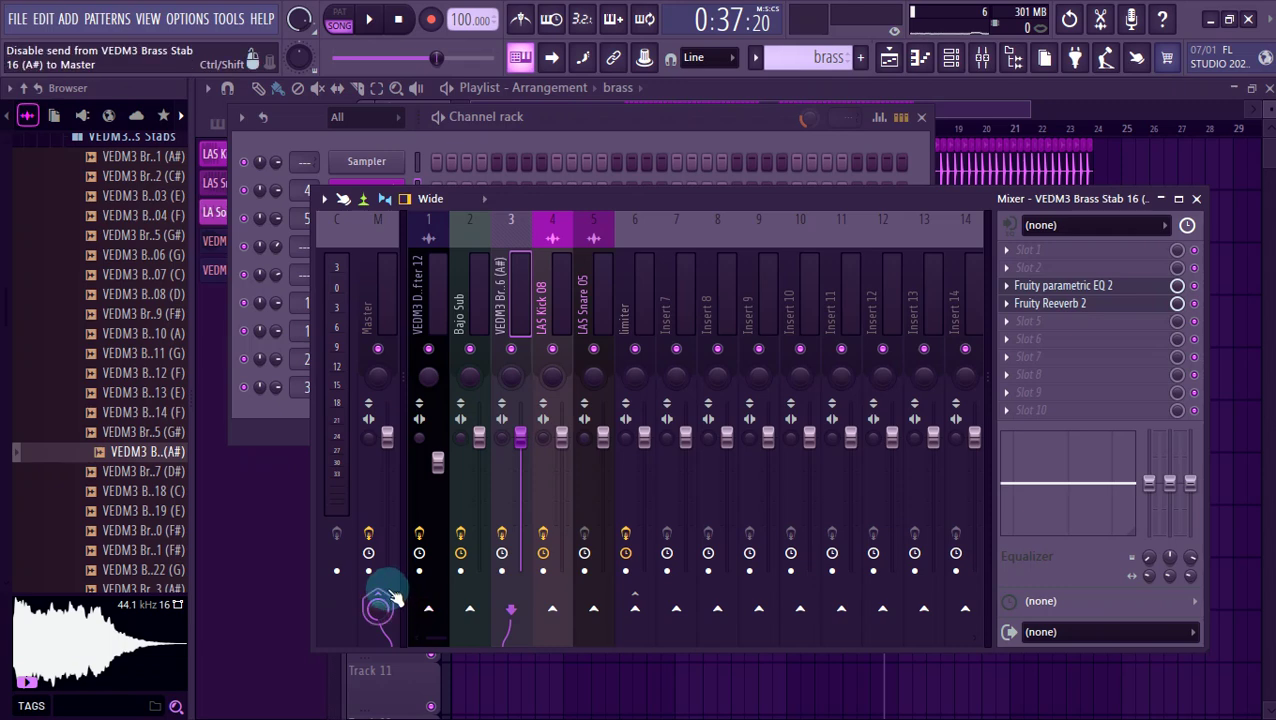
pyautogui.click(634, 608)
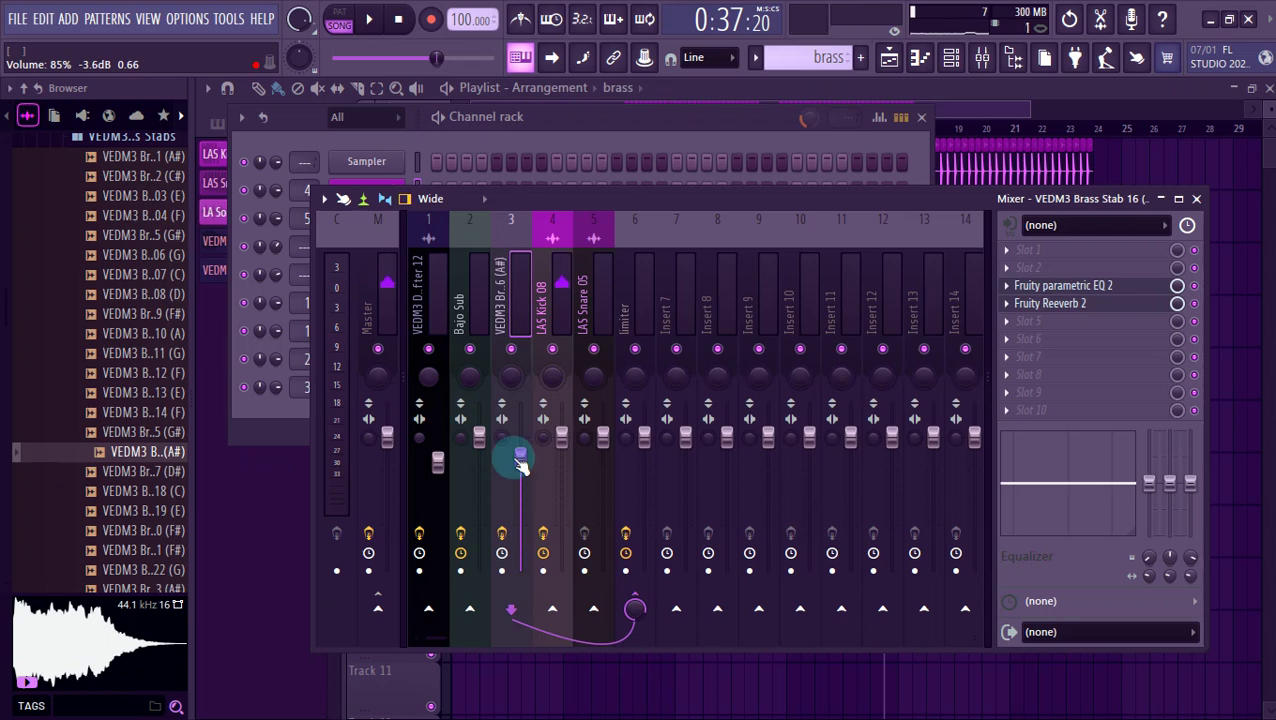
pyautogui.press('F5')
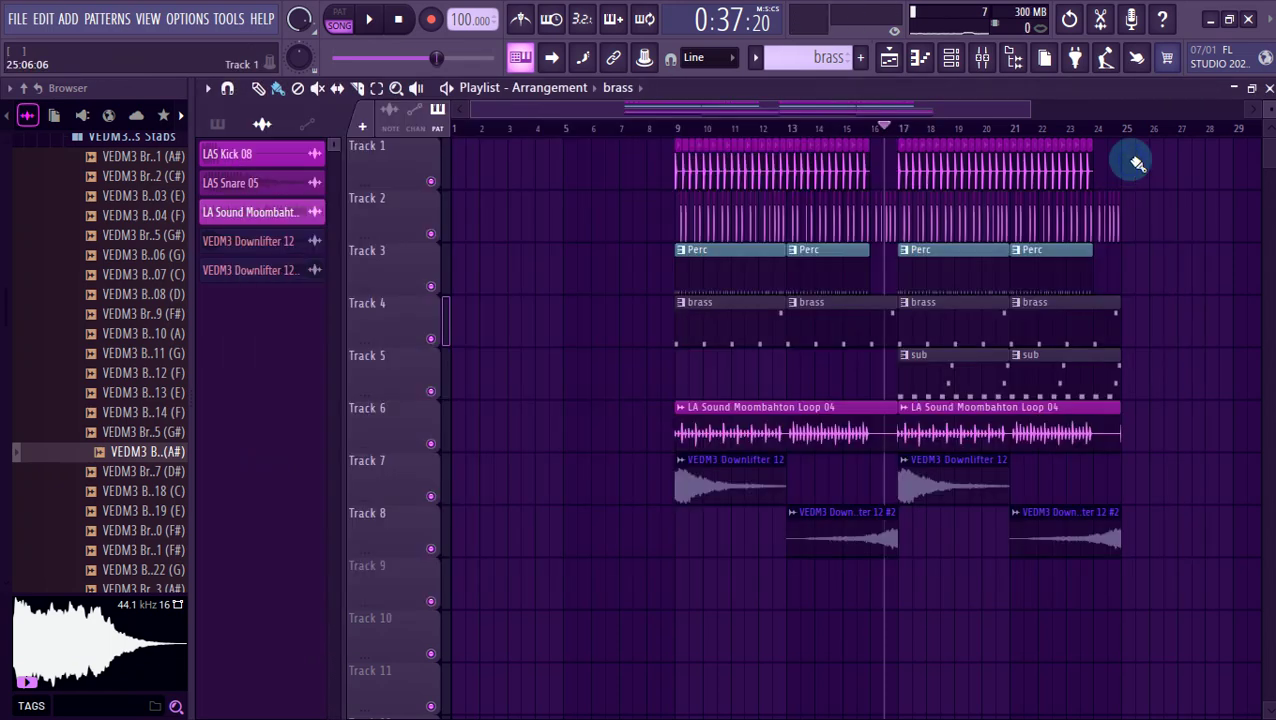
# Play the arrangement from bar 8 and check the levels of the limiter and brass stab mixer tracks.
pyautogui.press('space')
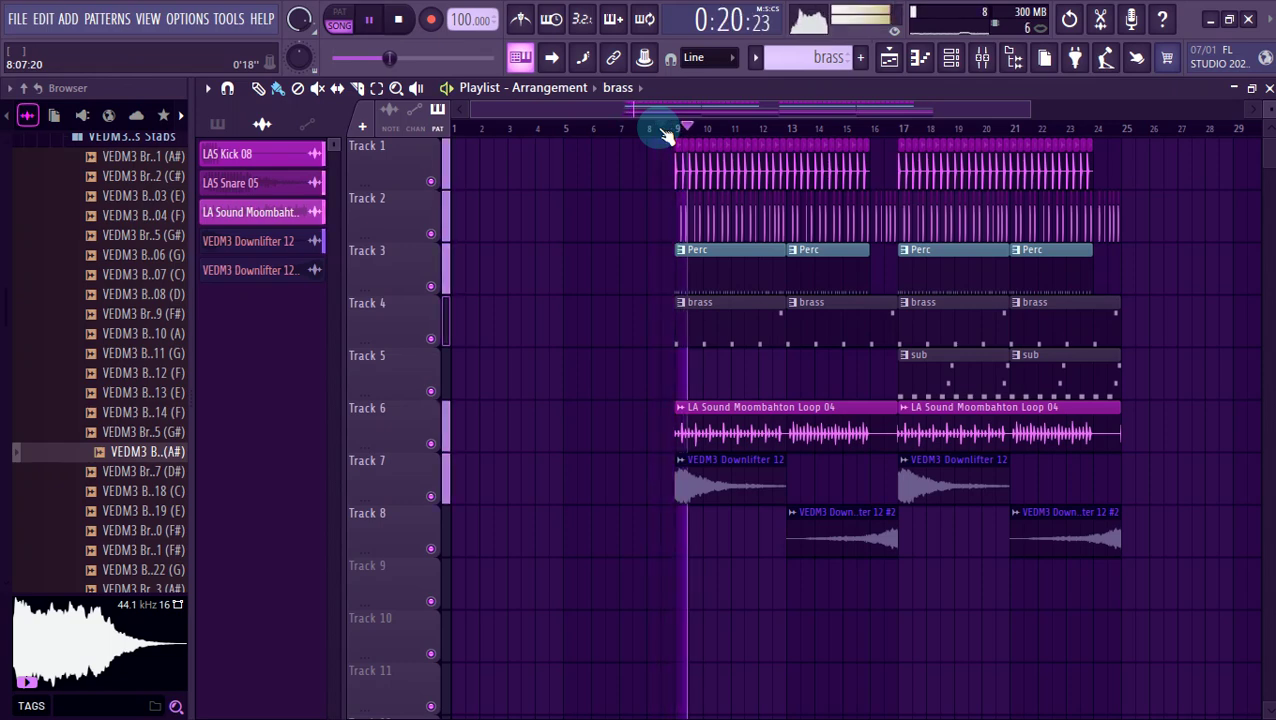
pyautogui.click(984, 72)
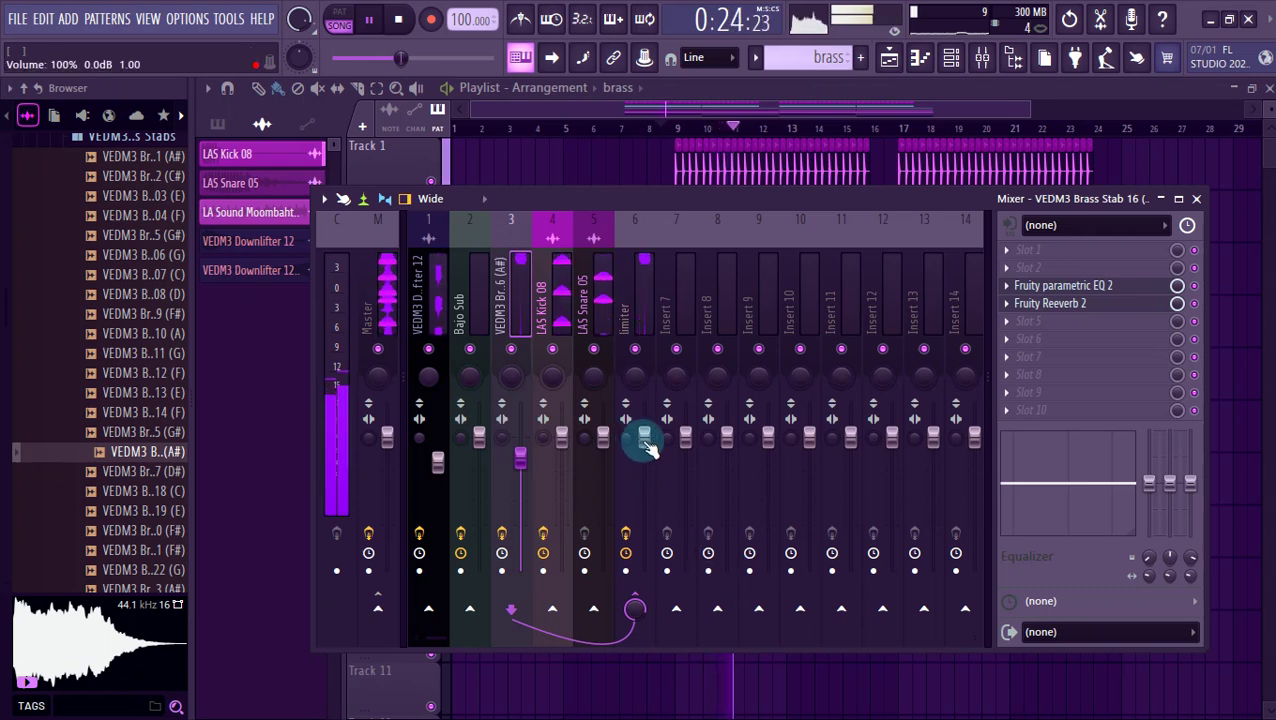
pyautogui.click(645, 440)
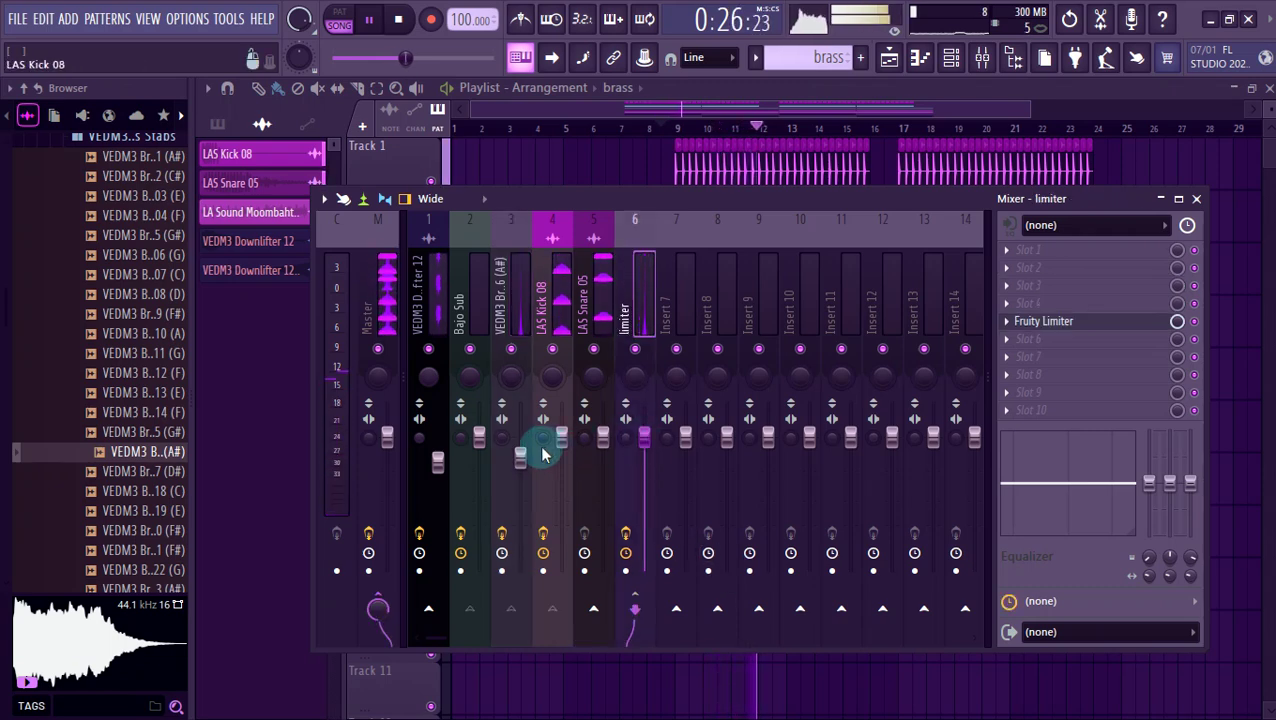
pyautogui.click(520, 458)
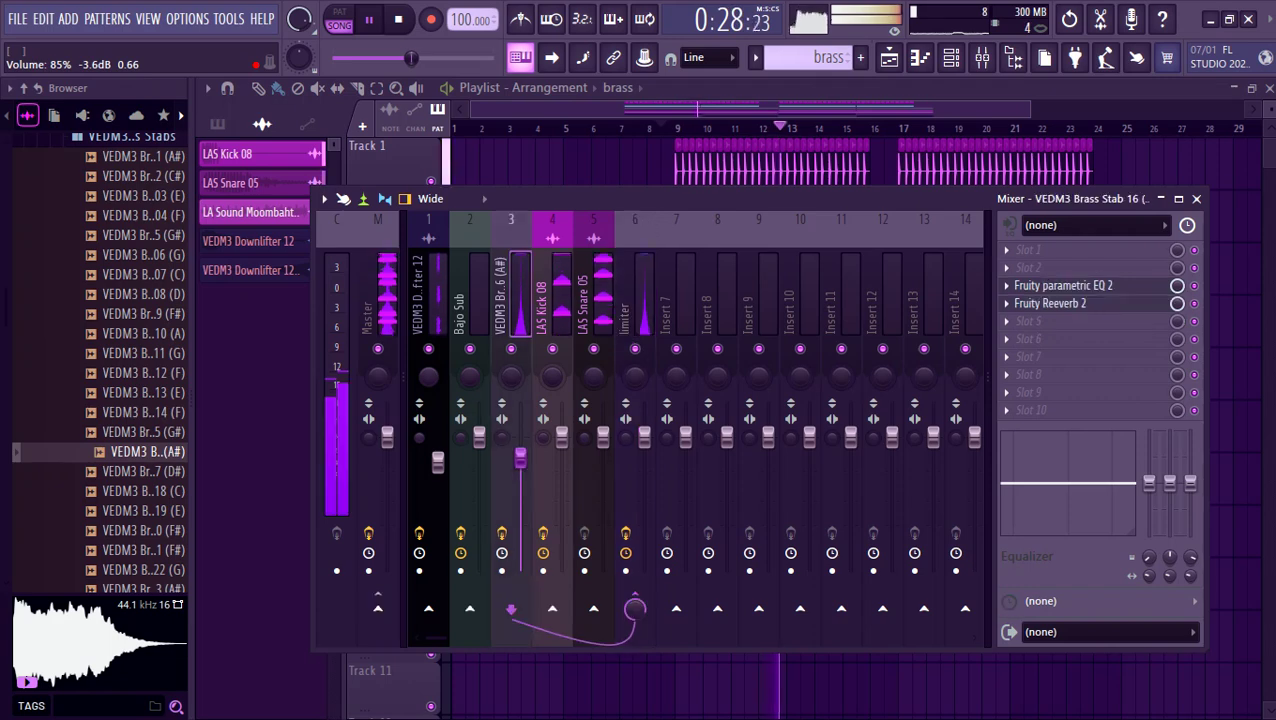
pyautogui.click(380, 300)
pyautogui.press('F9')
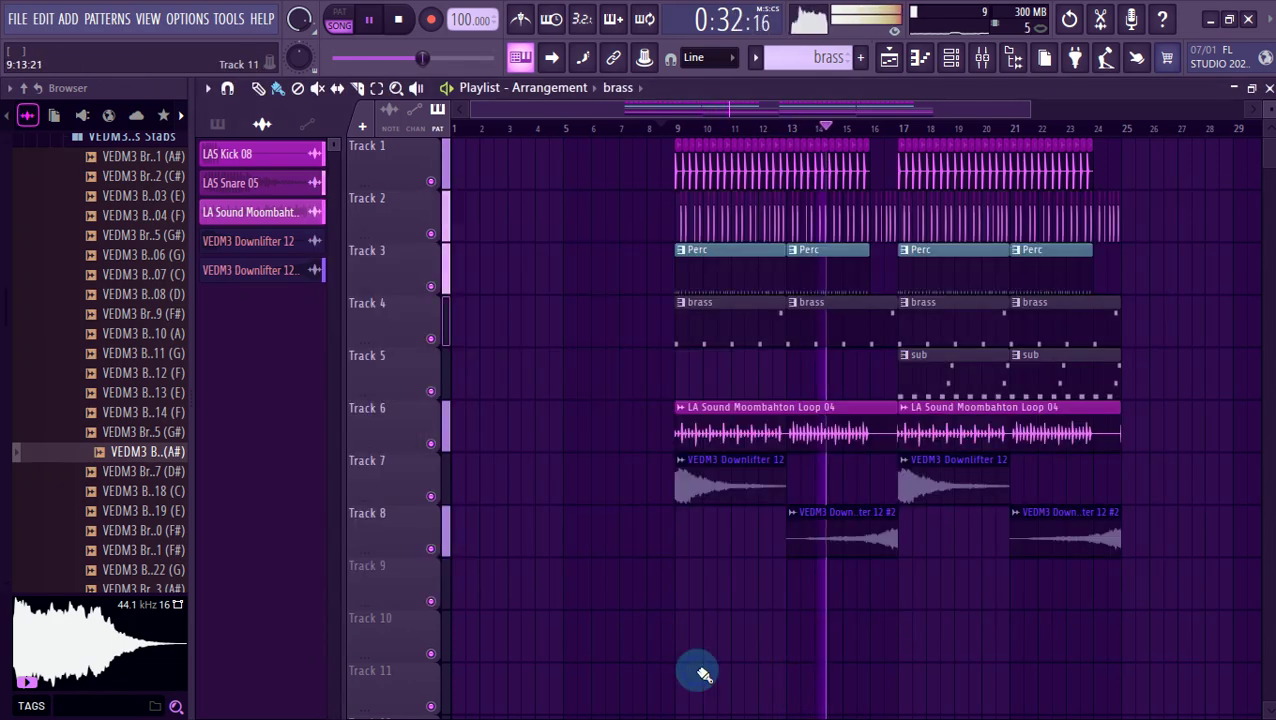
pyautogui.scroll(3, 1060, 646)
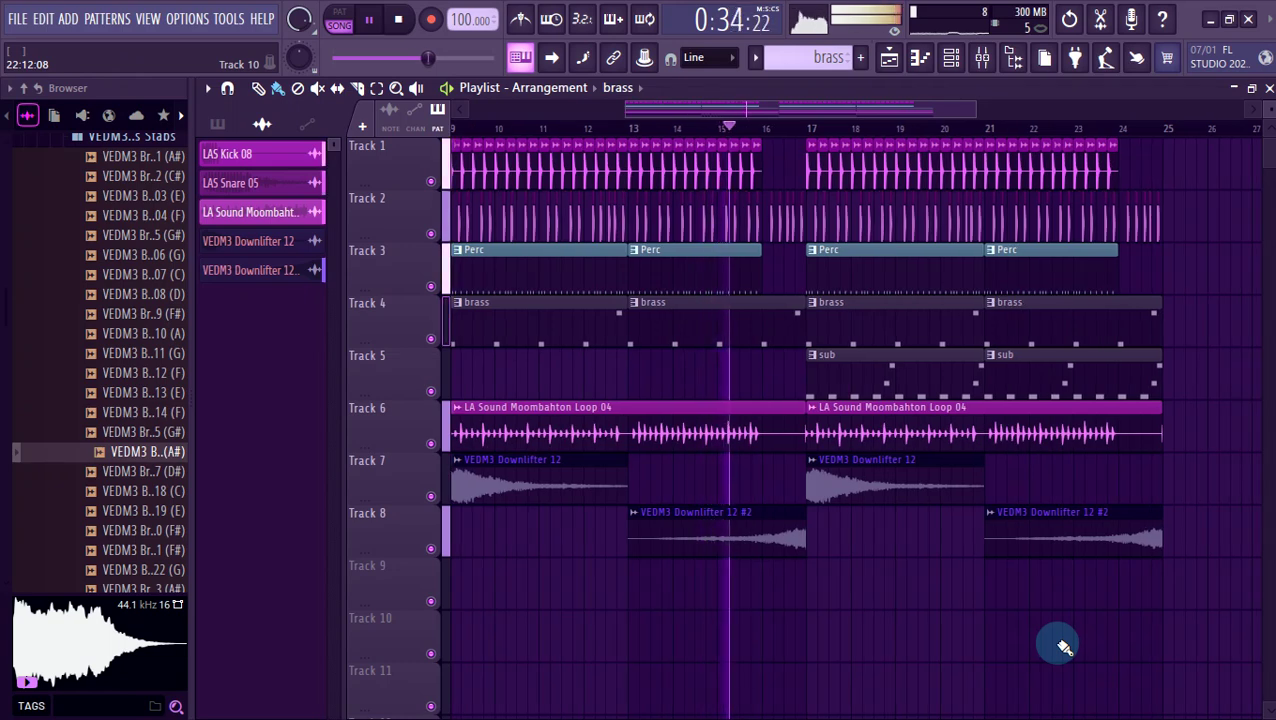
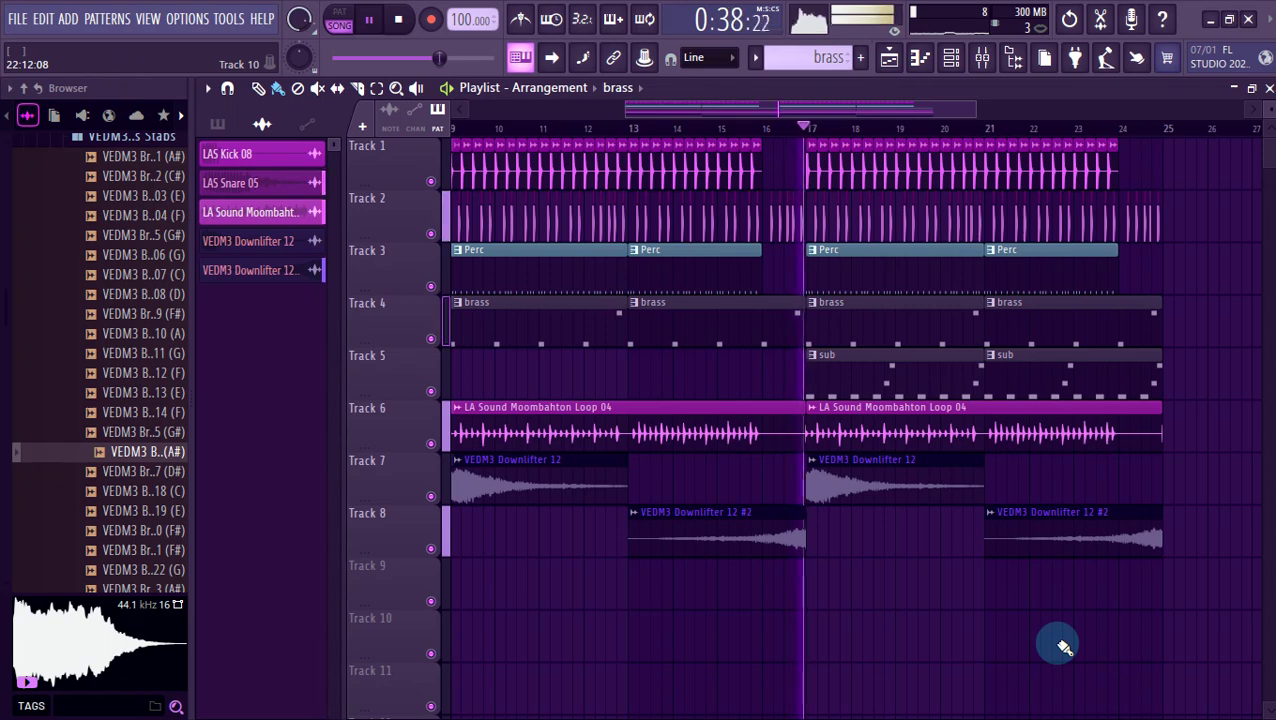
# Collapse the EDM Essentials Vol 3 folder in the browser, open the VOCAL LOOP 140BPM folder and stop playback.
pyautogui.click(137, 133)
pyautogui.scroll(3, 150, 145)
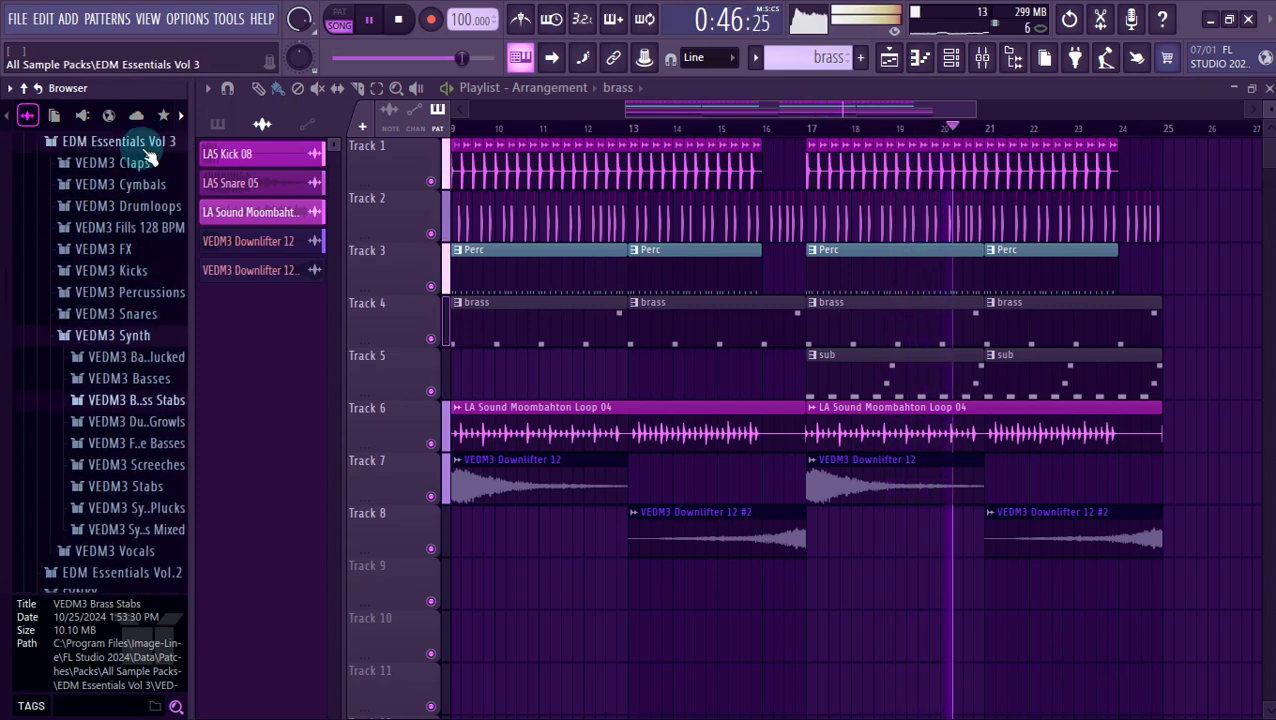
pyautogui.click(142, 147)
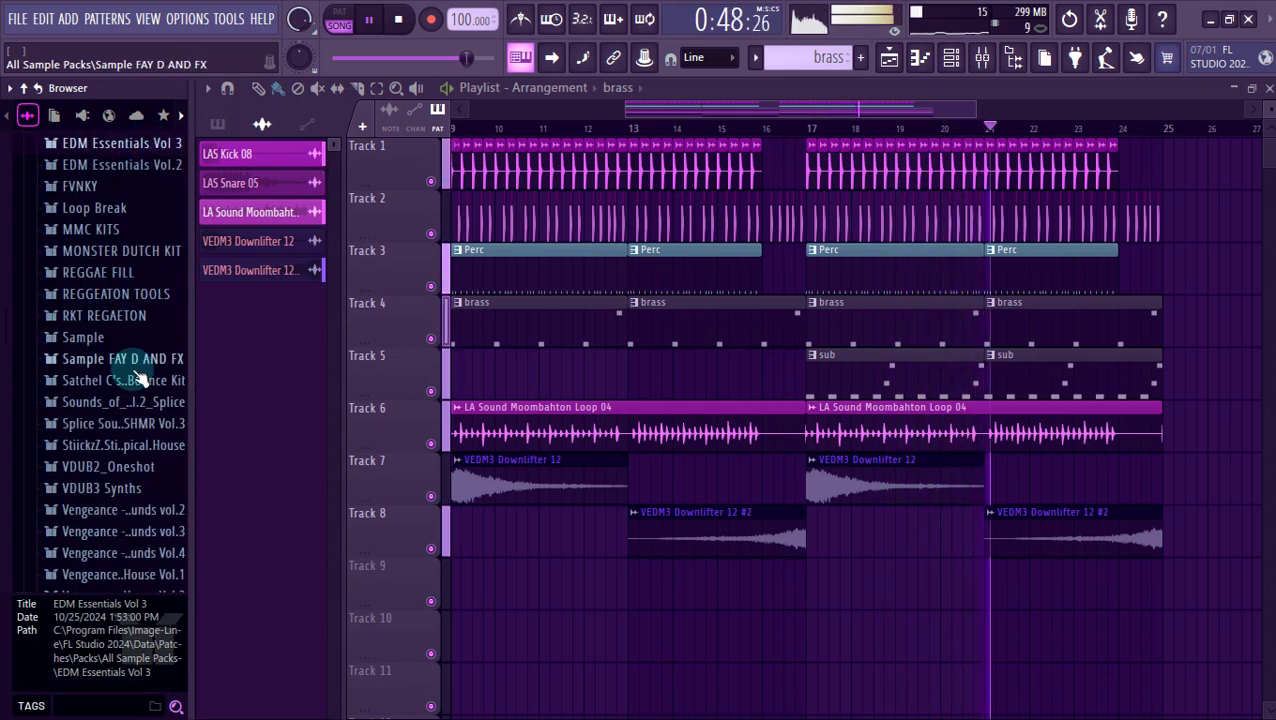
pyautogui.scroll(-5, 140, 378)
pyautogui.scroll(-2, 140, 378)
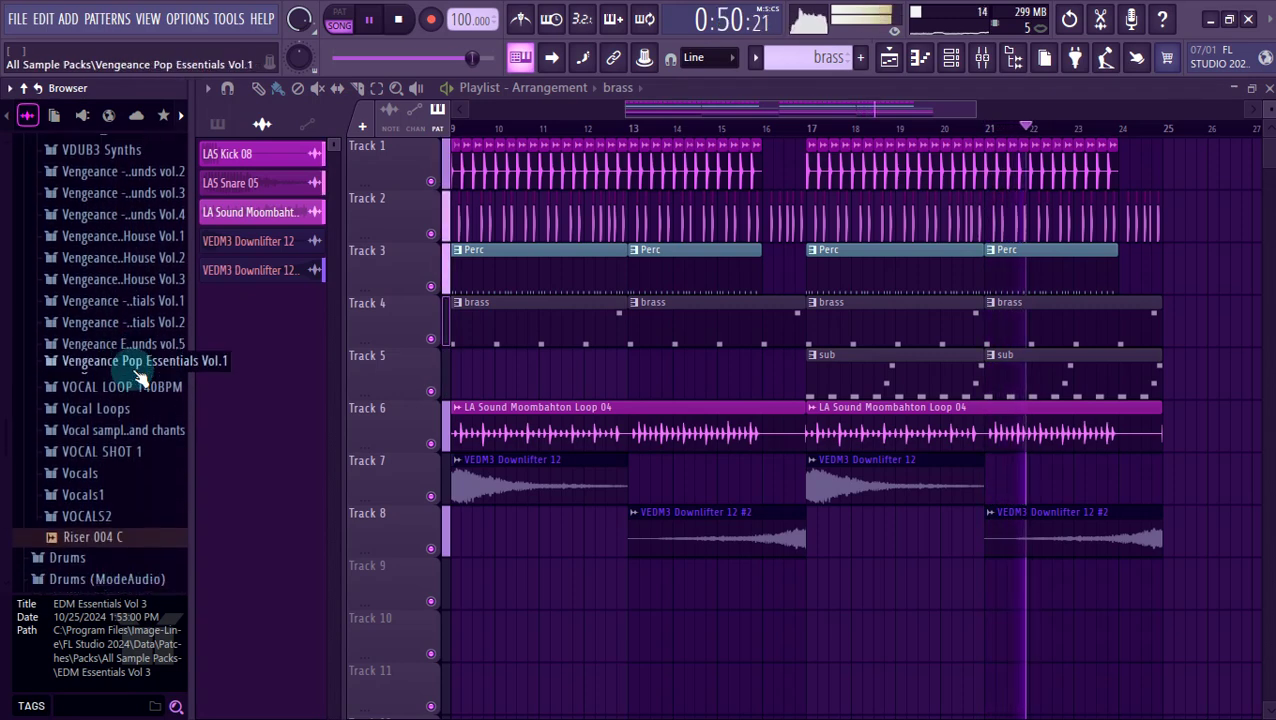
pyautogui.click(125, 368)
pyautogui.press('space')
# Audition the vocal samples from 140 loop - 5 through 140 loop - 6.
pyautogui.click(110, 390)
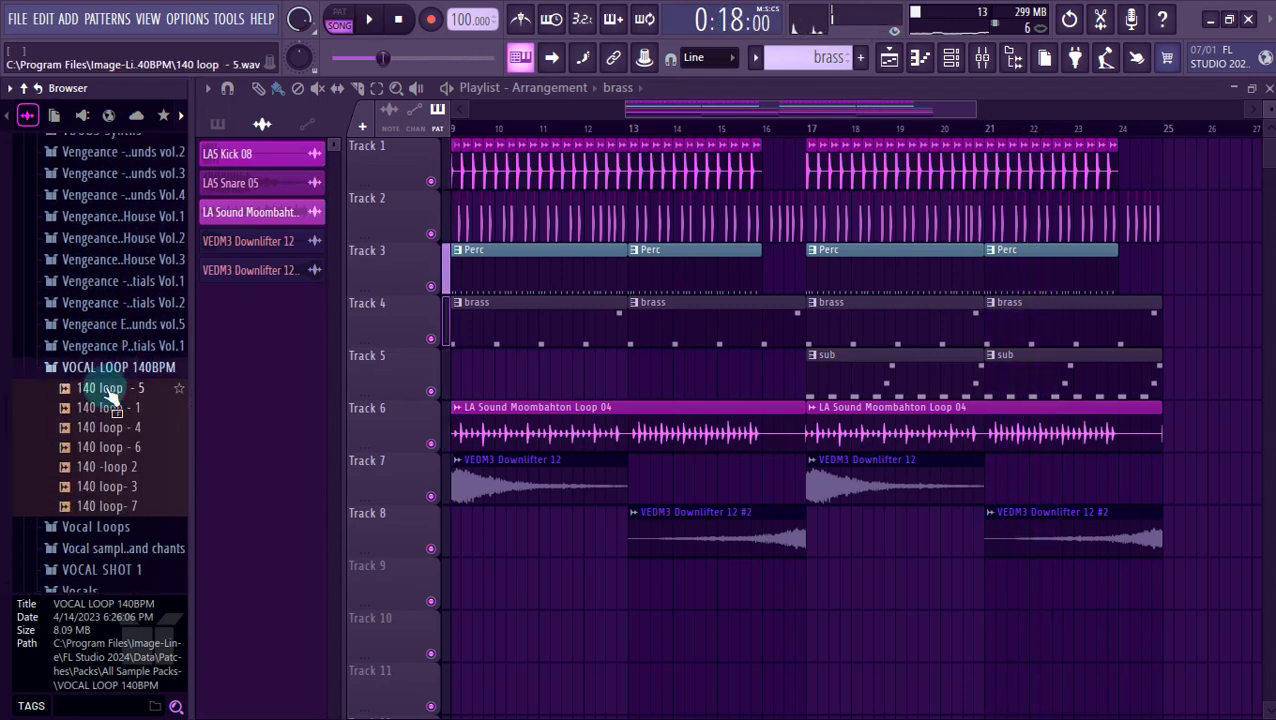
pyautogui.click(110, 390)
pyautogui.press('Down')
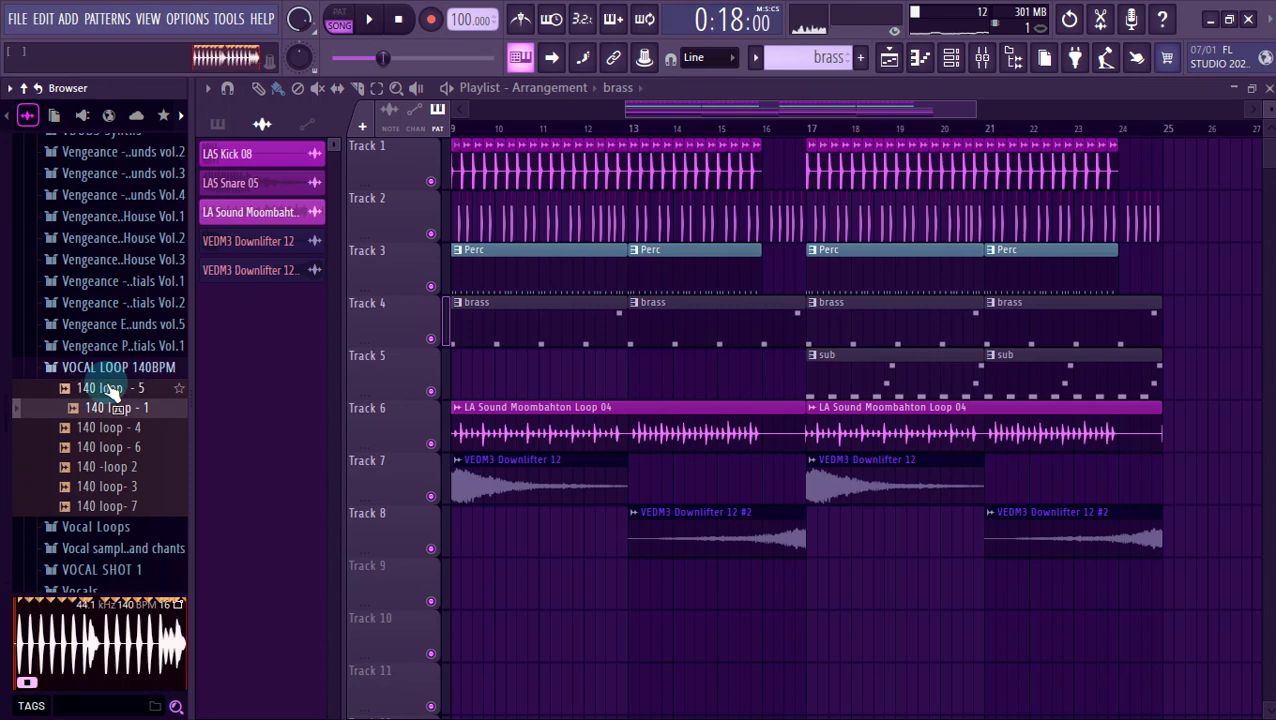
pyautogui.press('Down')
pyautogui.press('Down')
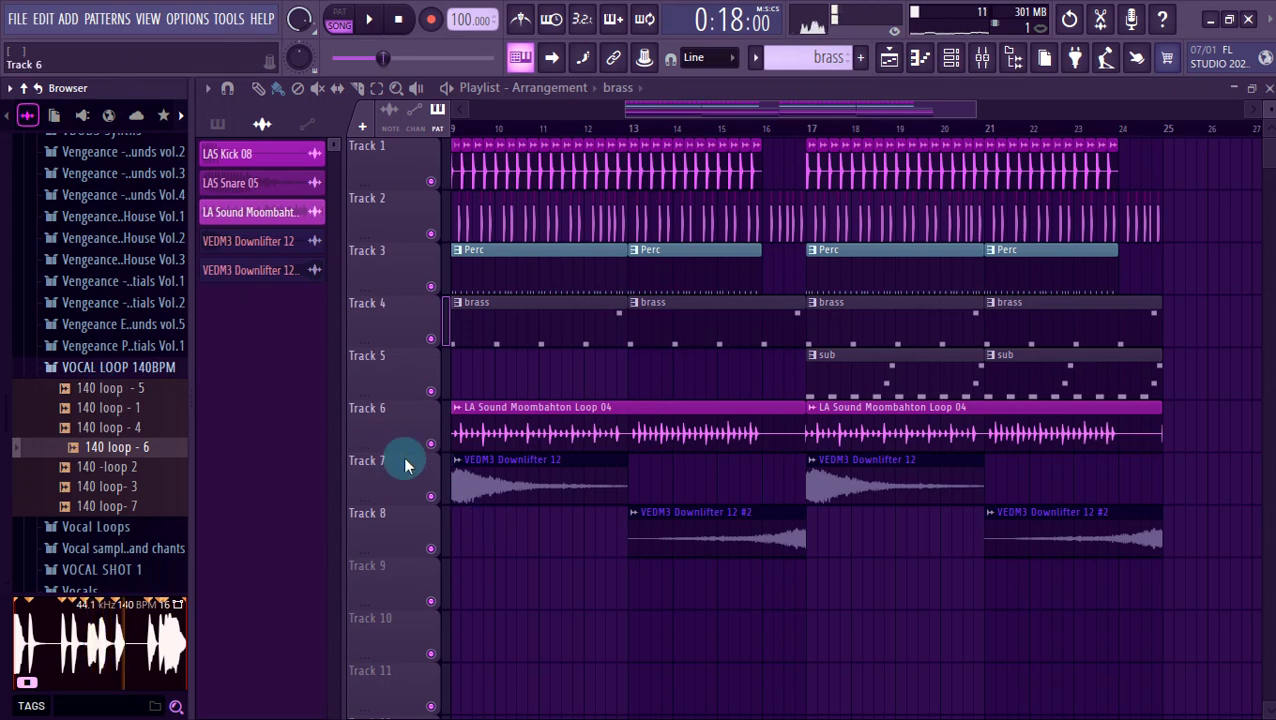
# Shift the downlifter clips down to Tracks 8 and 9 and place the 140 loop - 6 sample on Track 7 from bar 17.
pyautogui.moveTo(396, 487); pyautogui.dragTo(393, 707)
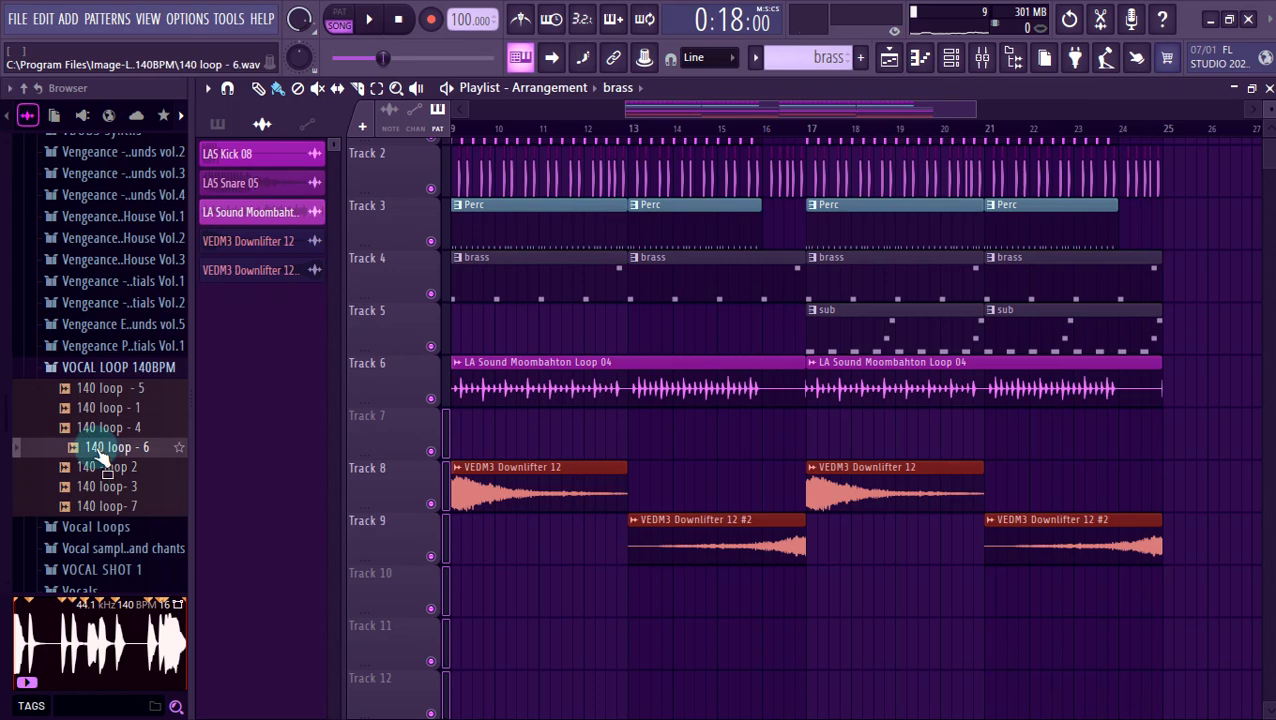
pyautogui.moveTo(103, 447); pyautogui.dragTo(862, 435)
# Route the 140 loop - 6 audio clip to mixer track 7.
pyautogui.doubleClick(906, 433)
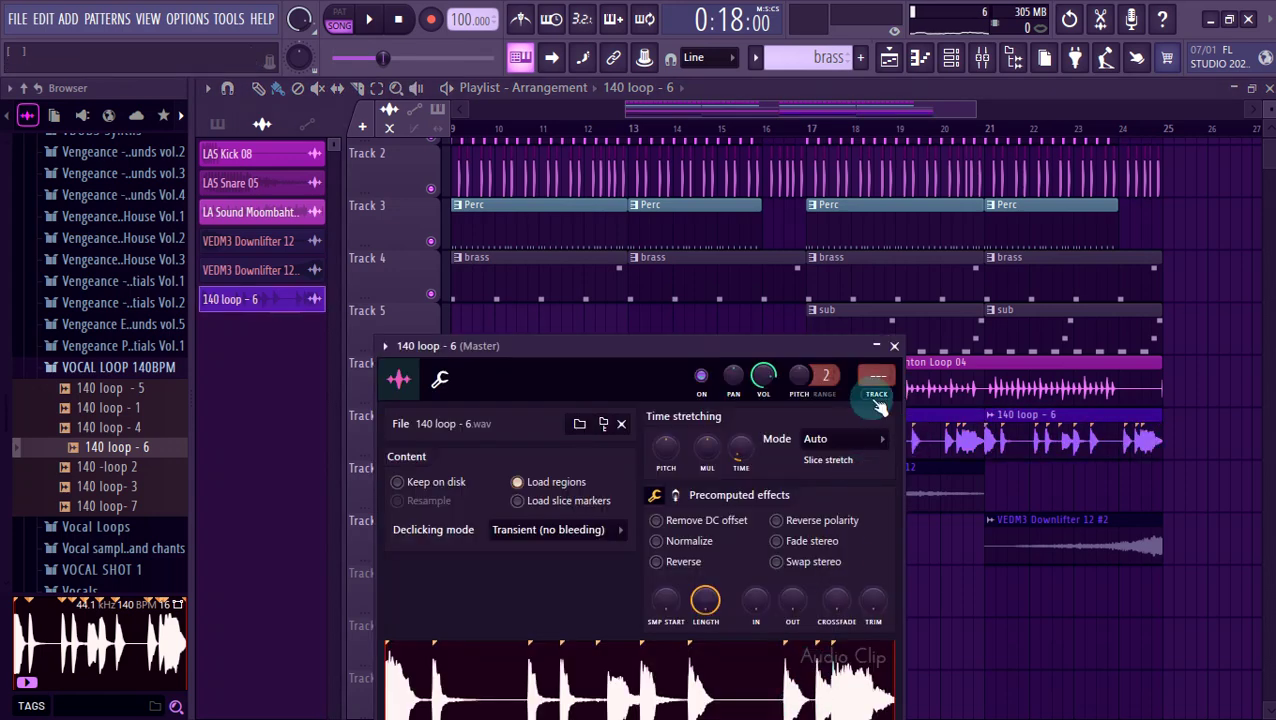
pyautogui.click(876, 394)
pyautogui.click(726, 676)
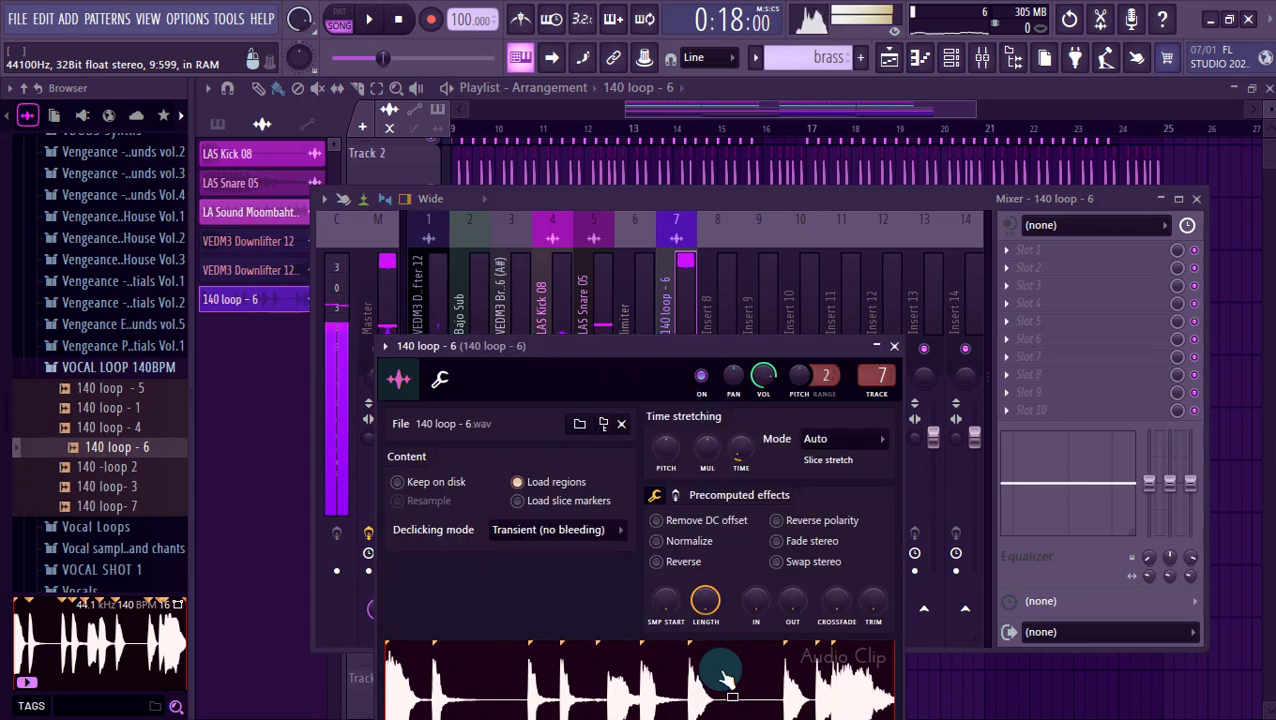
# Add Fruity Parametric EQ 2 to slot 3 of the vocal loop's mixer track, set band 1 to High pass and raise its cutoff frequency.
pyautogui.click(1040, 285)
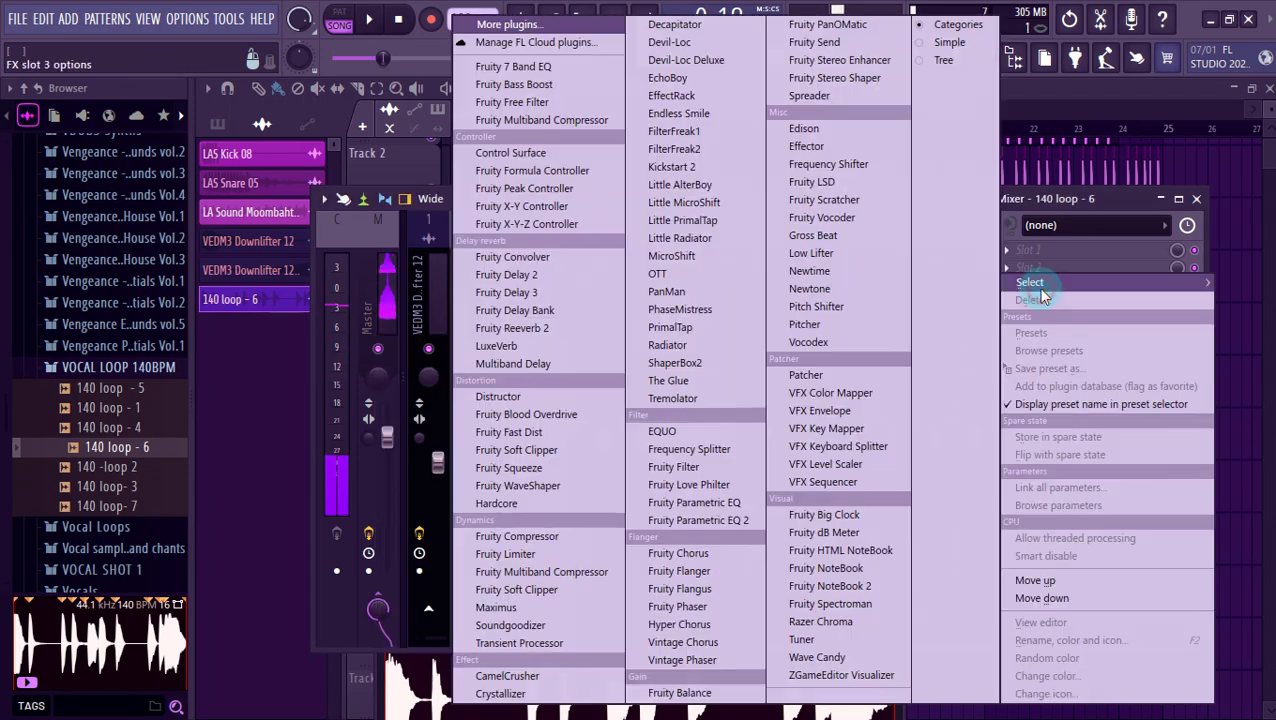
pyautogui.click(732, 521)
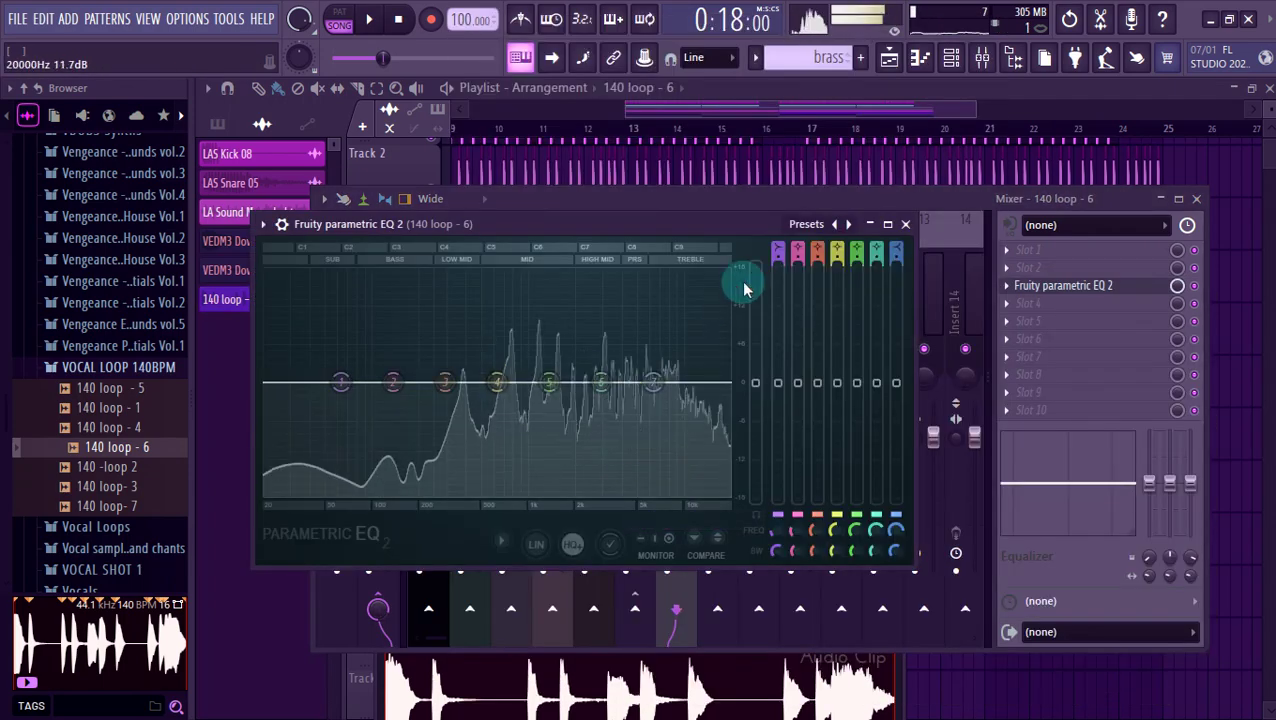
pyautogui.scroll(-2, 340, 382)
pyautogui.scroll(-3, 340, 382)
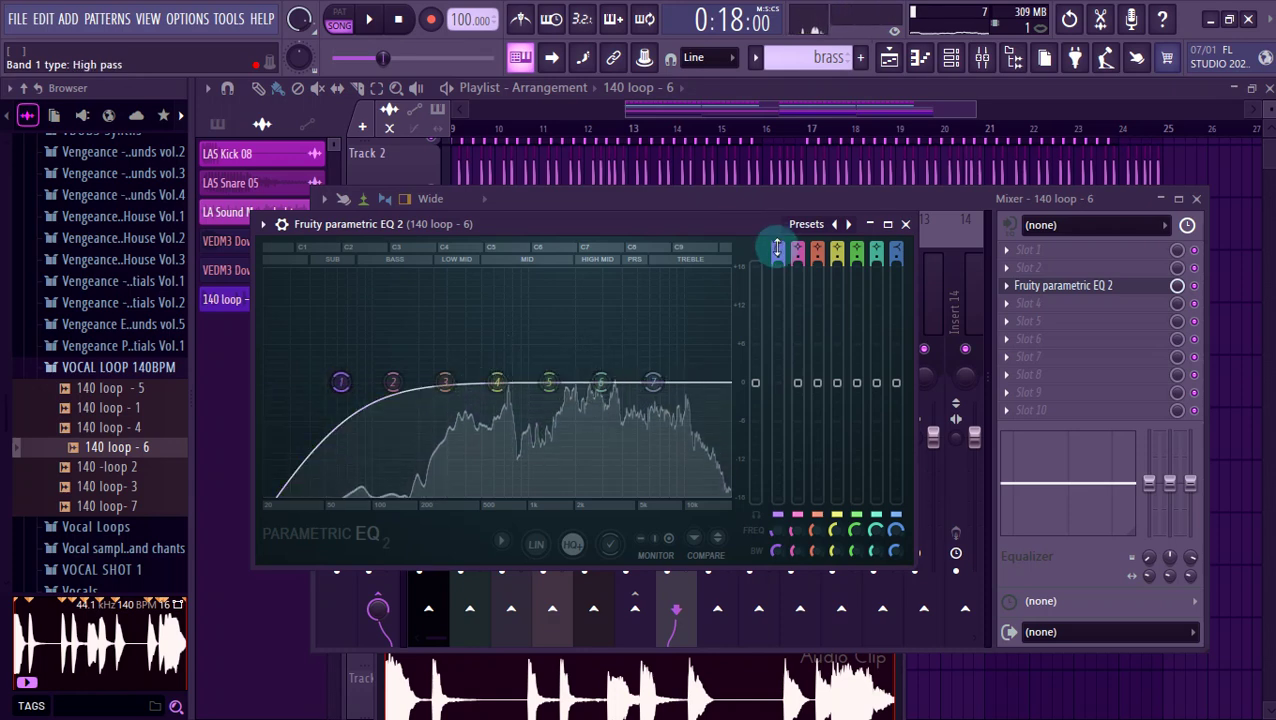
pyautogui.moveTo(340, 382); pyautogui.dragTo(445, 393)
# Add Fruity Reeverb 2 to slot 4 of the vocal loop's mixer track with The Venue preset and an early reflection level of 25%.
pyautogui.click(1066, 305)
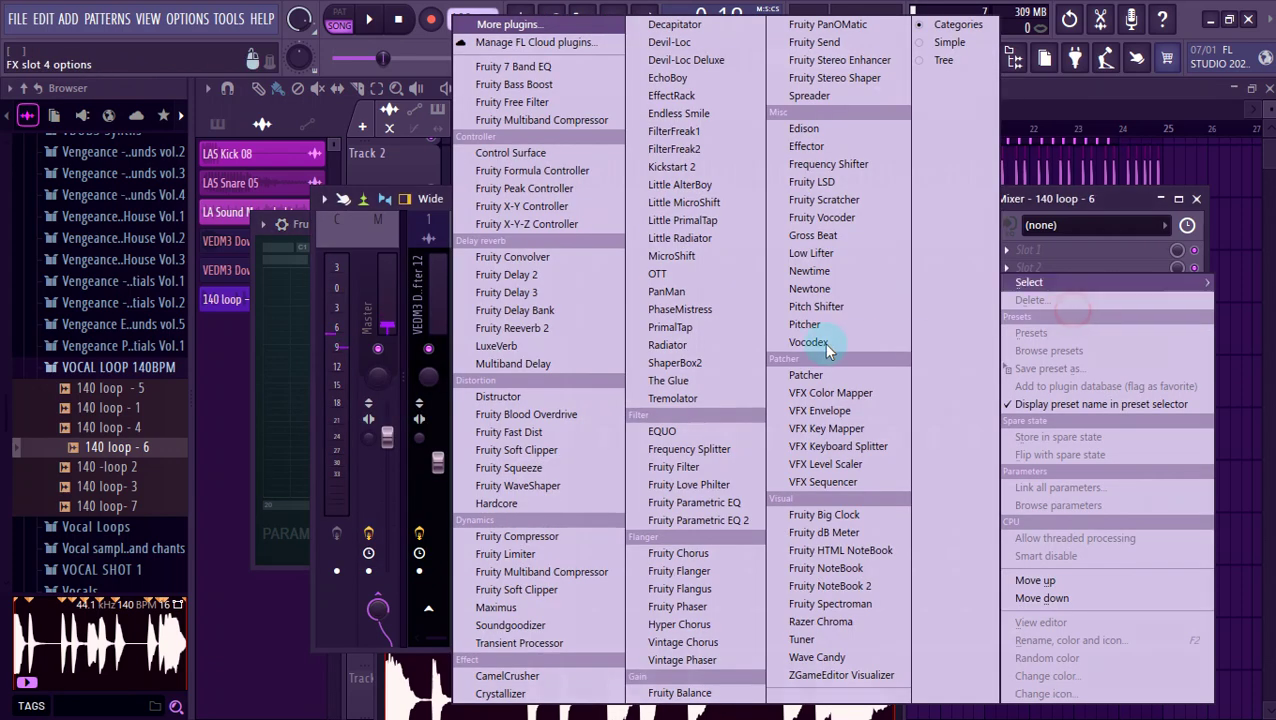
pyautogui.click(570, 332)
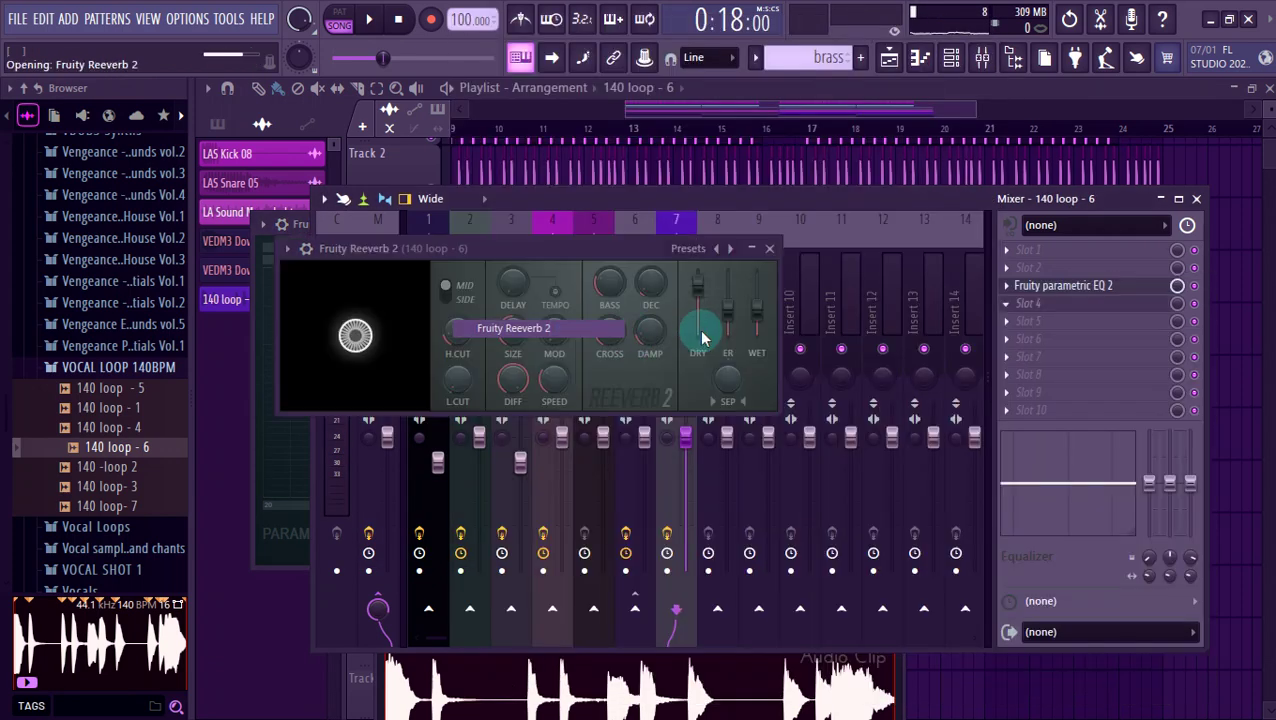
pyautogui.click(728, 250)
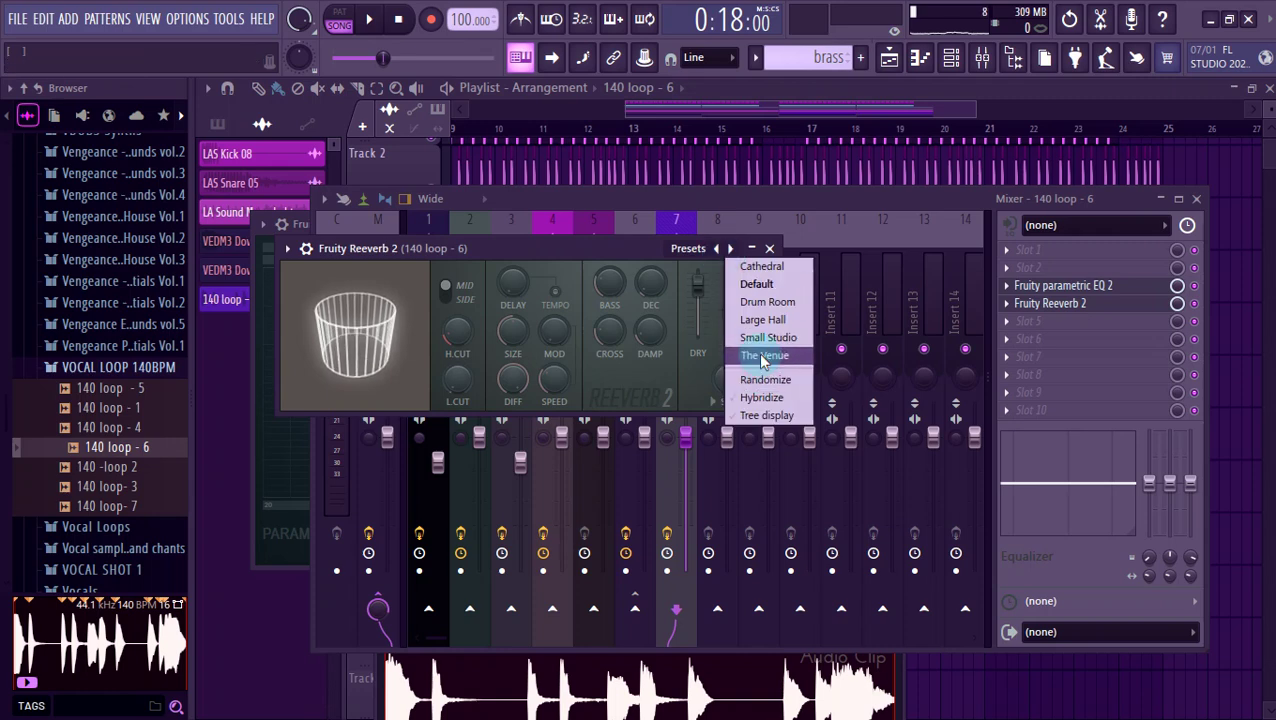
pyautogui.click(762, 356)
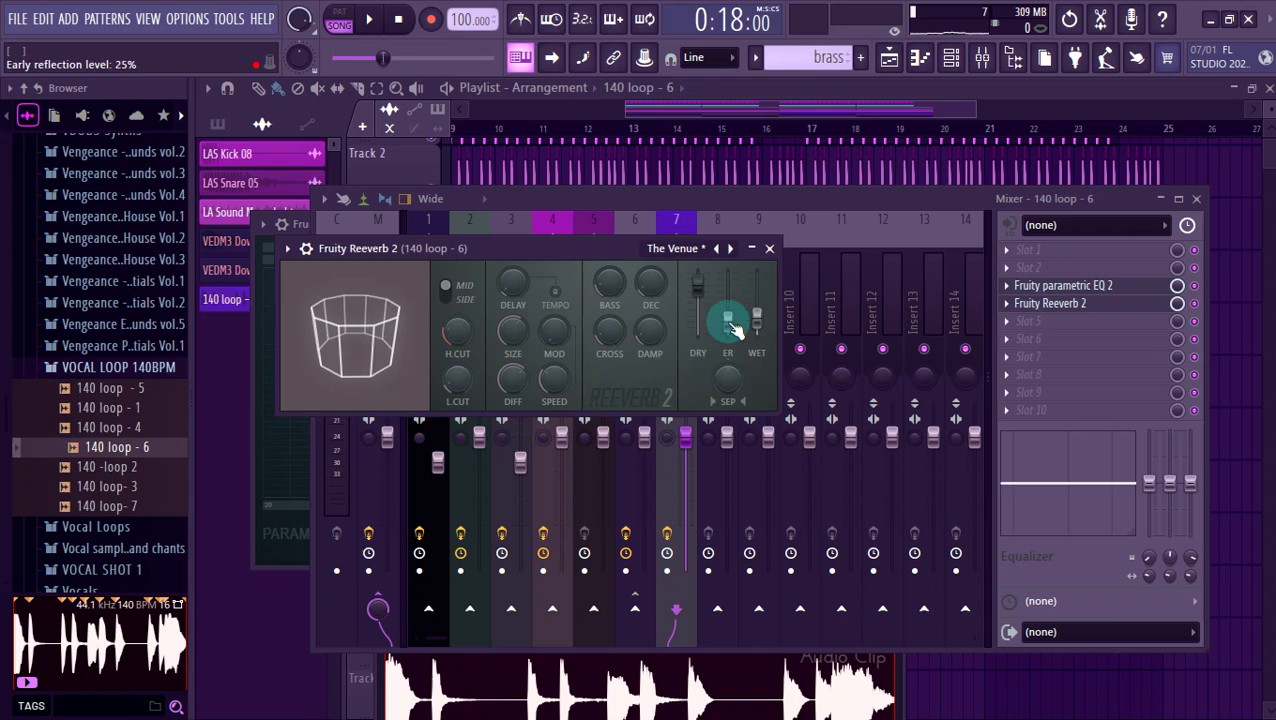
pyautogui.click(1215, 340)
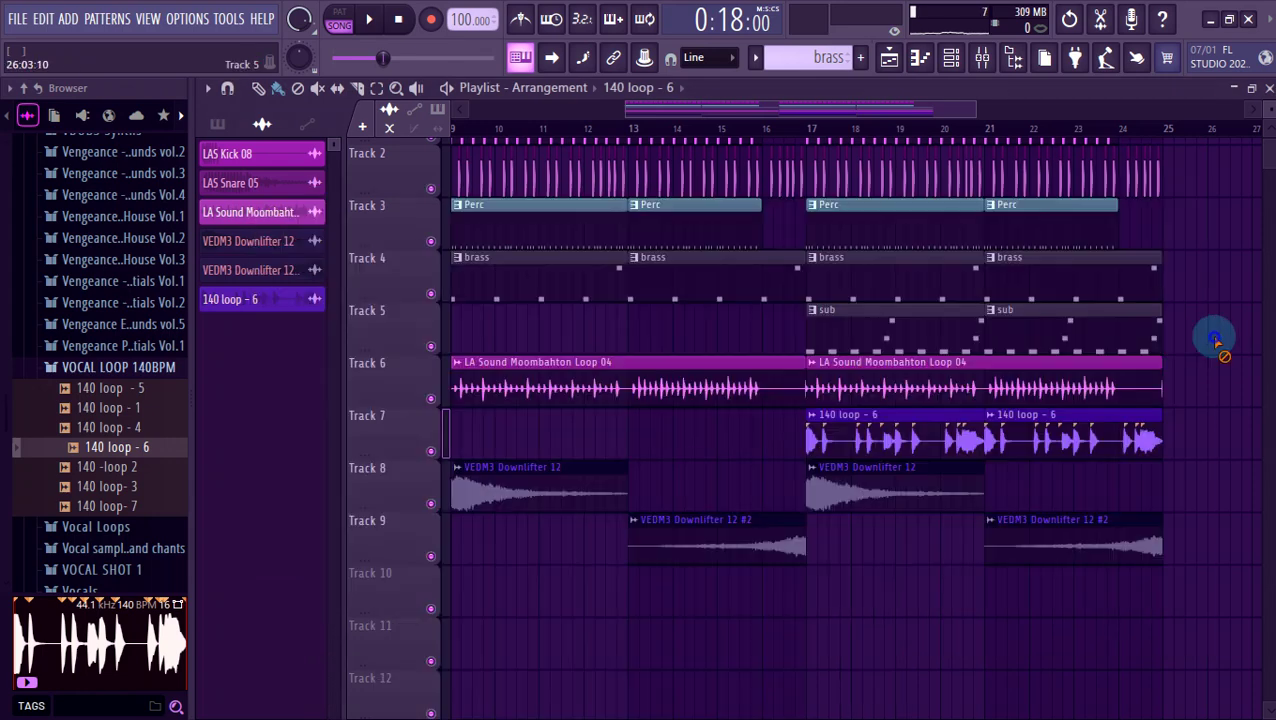
# Play the arrangement from about bar 16 and set the 140 loop - 6 mixer track's volume to 85%.
pyautogui.click(767, 128)
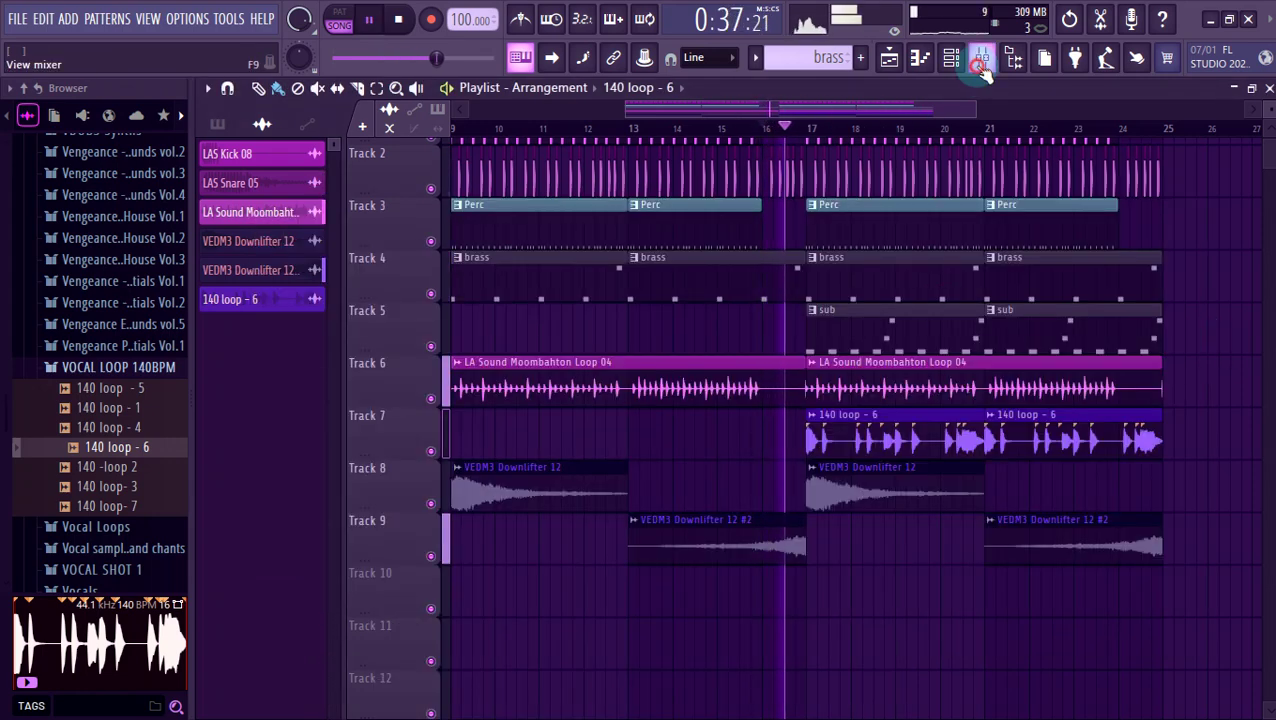
pyautogui.click(982, 57)
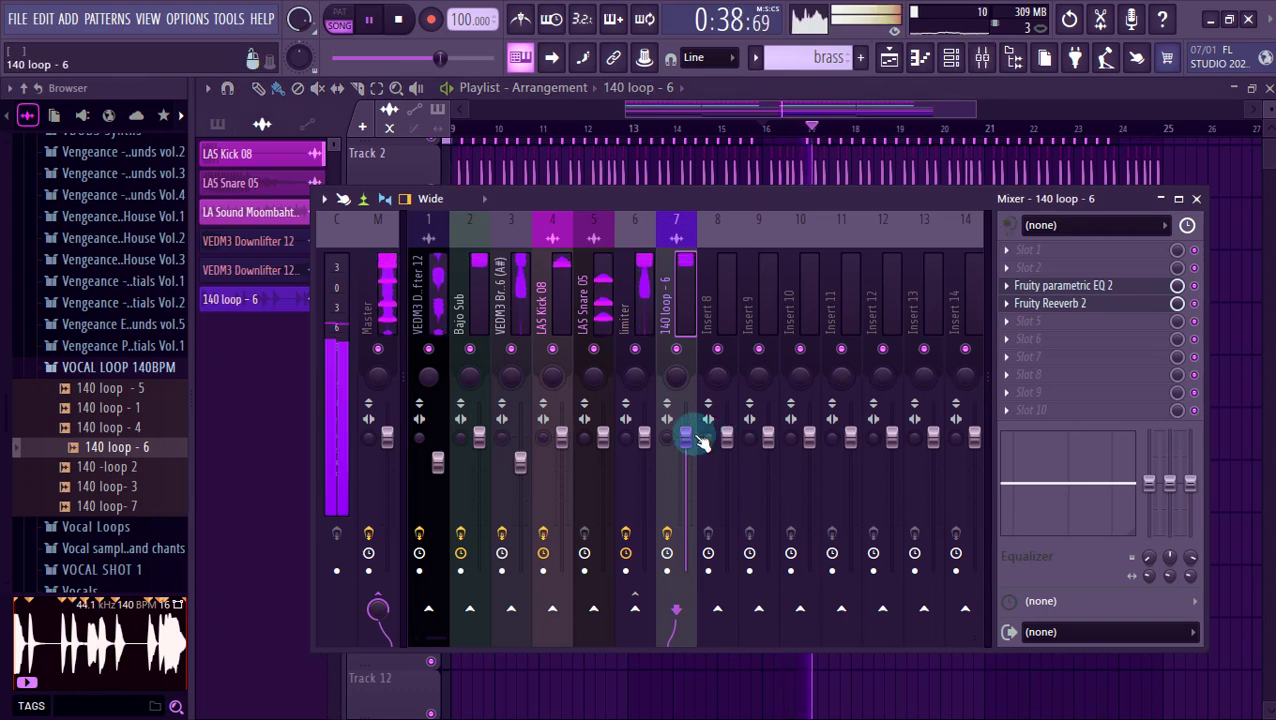
pyautogui.moveTo(685, 436)
pyautogui.mouseDown()
pyautogui.moveTo(685, 477)
pyautogui.moveTo(686, 455)
pyautogui.mouseUp()
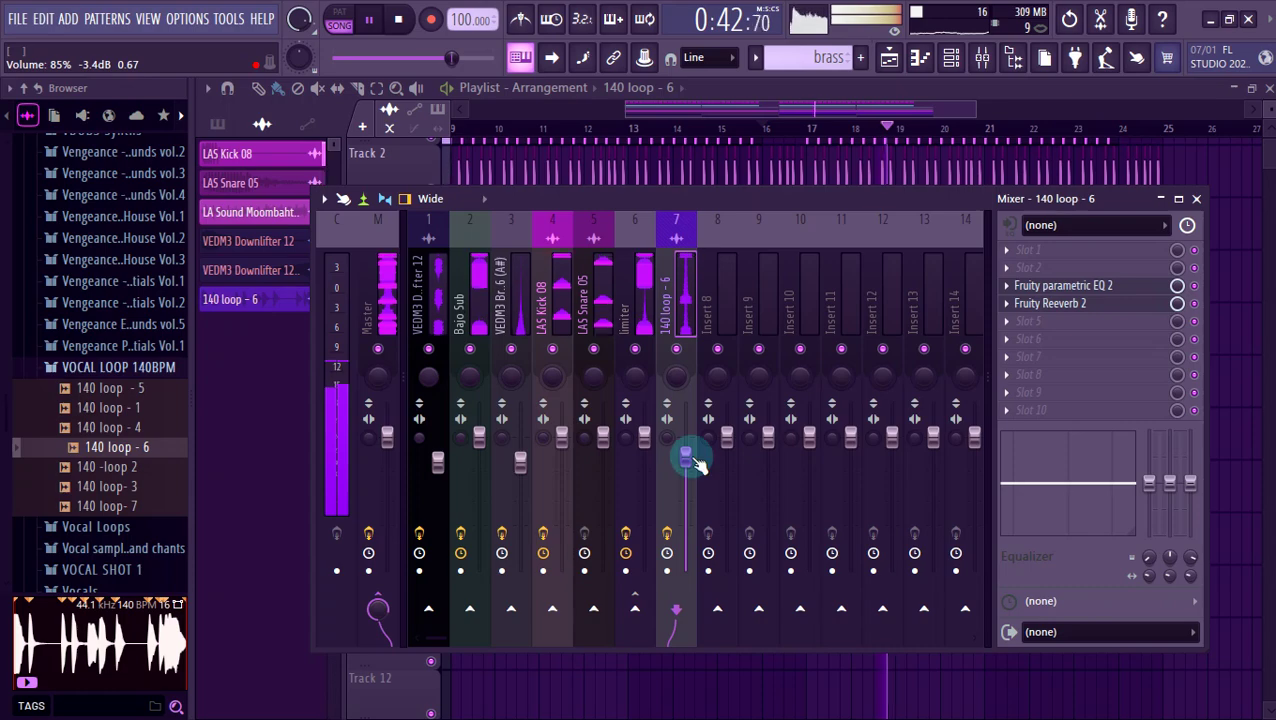
pyautogui.click(395, 305)
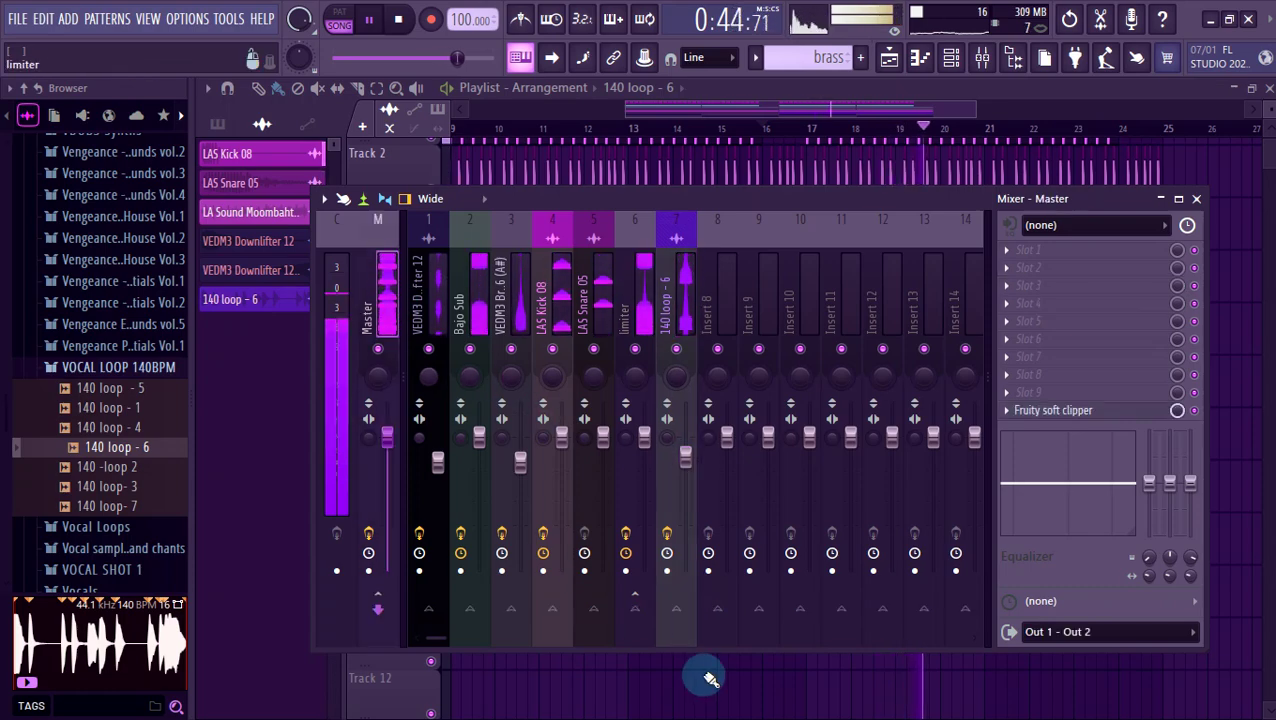
pyautogui.press('F9')
pyautogui.scroll(-3, 968, 689)
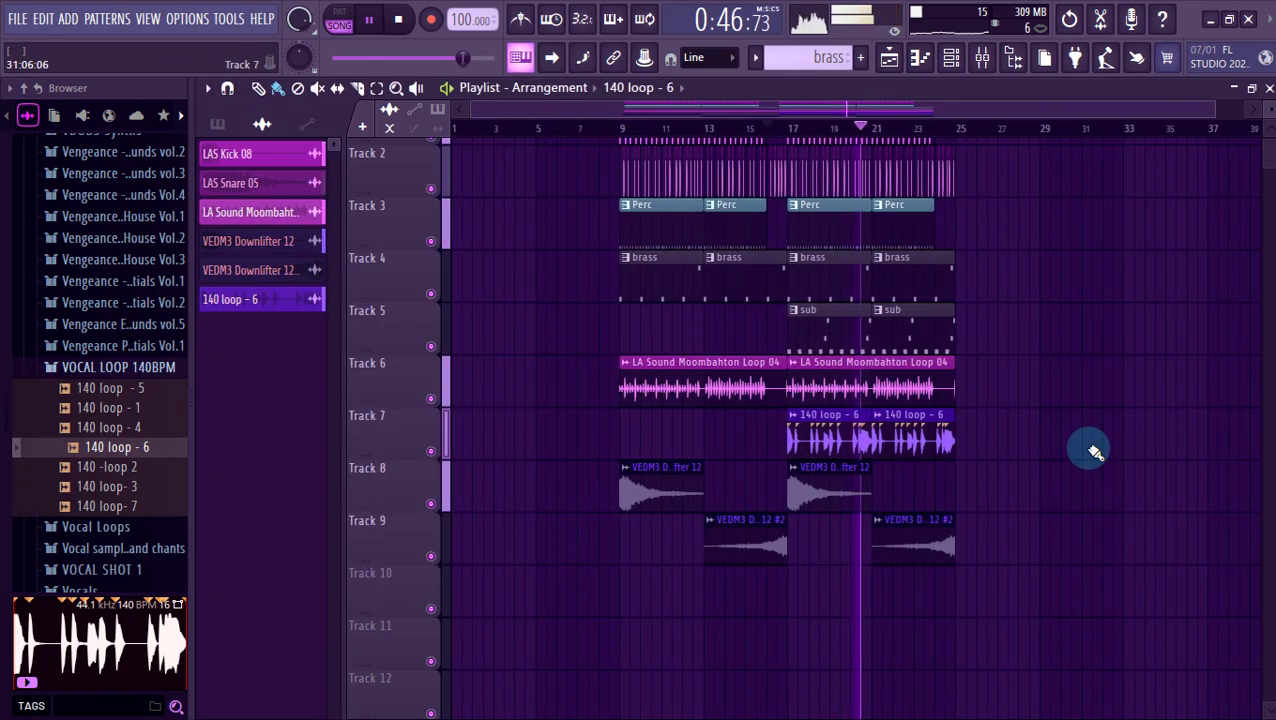
pyautogui.scroll(-3, 1088, 448)
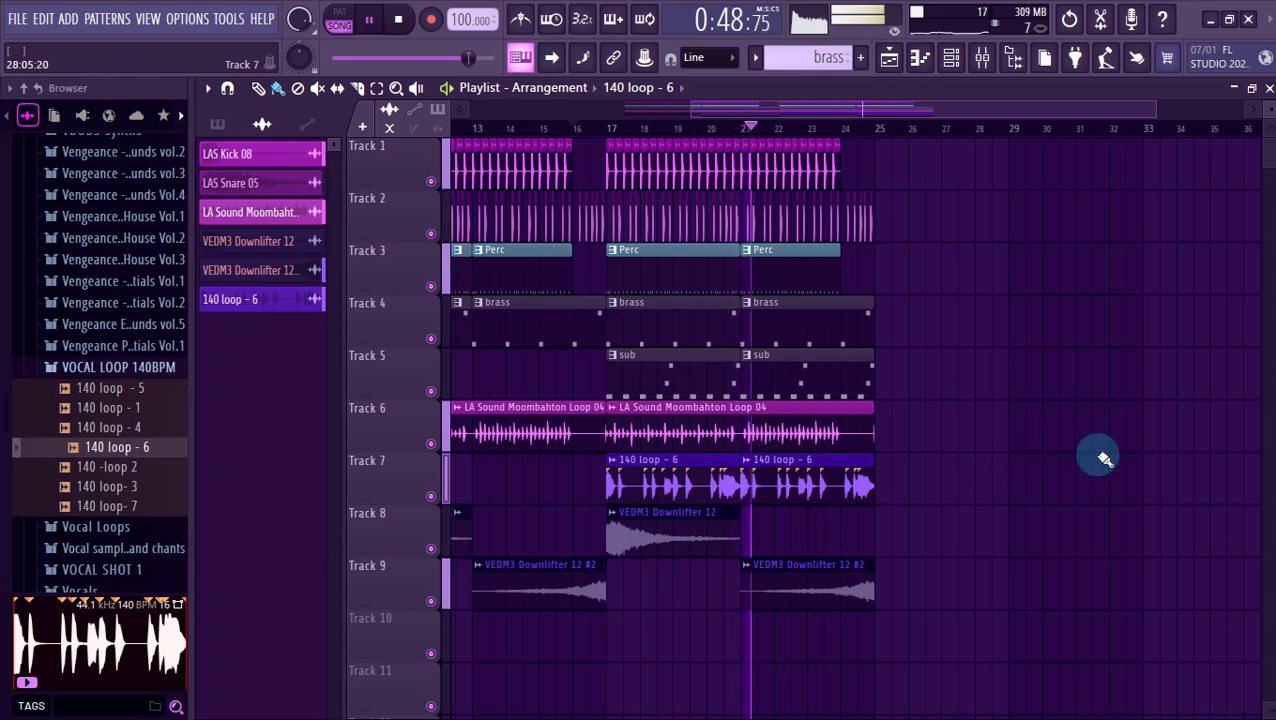
pyautogui.scroll(-3, 1096, 450)
pyautogui.scroll(2, 612, 370)
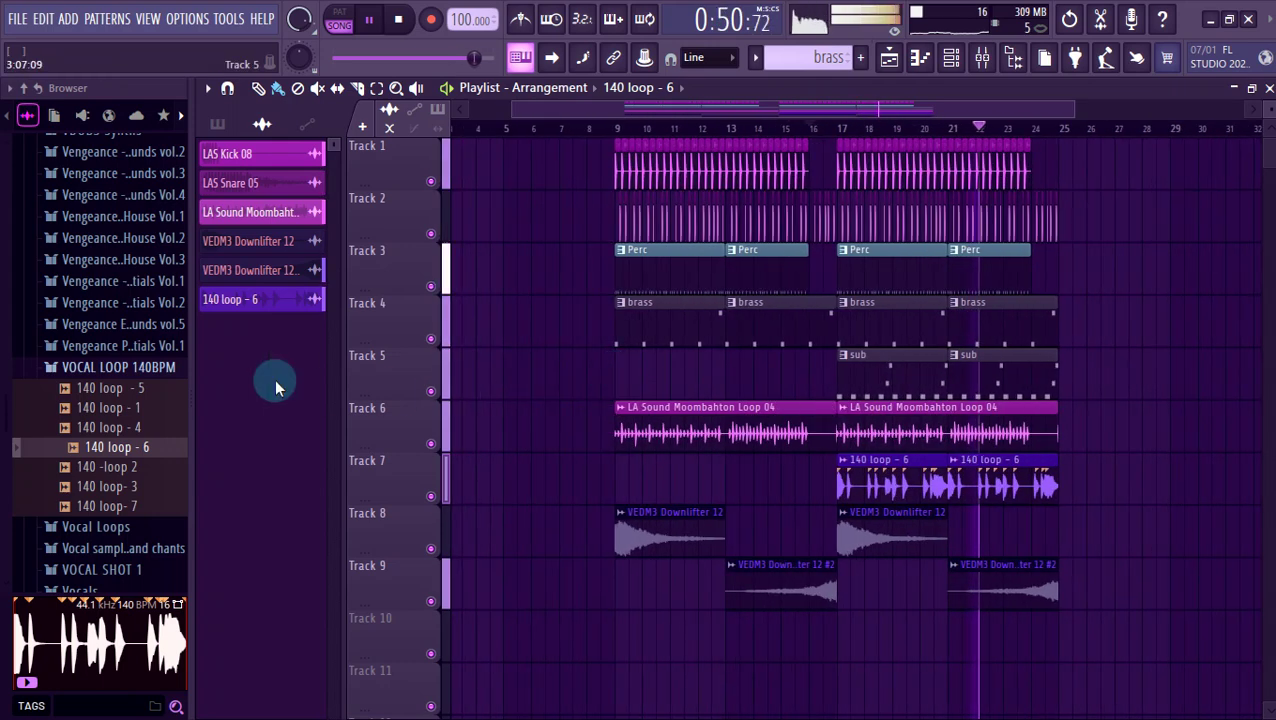
# Collapse the VOCAL LOOP 140BPM folder in the browser and stop the song playback.
pyautogui.click(145, 372)
pyautogui.scroll(6, 148, 380)
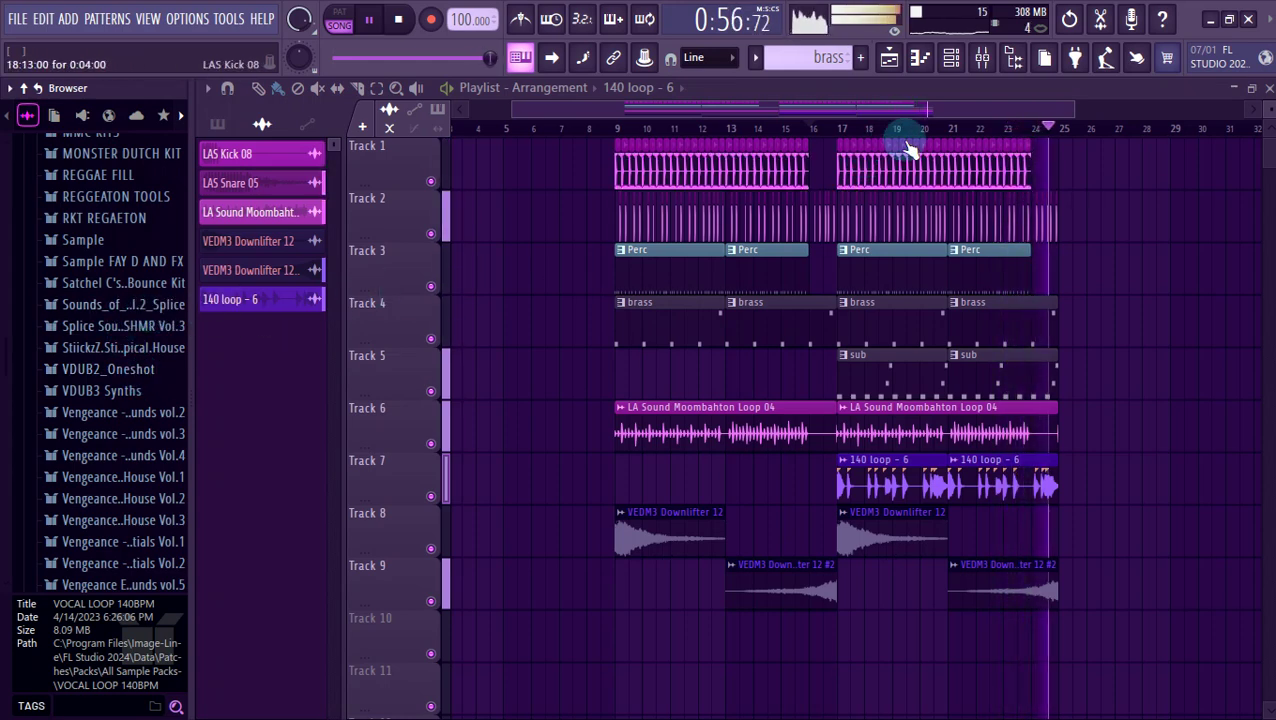
pyautogui.press('space')
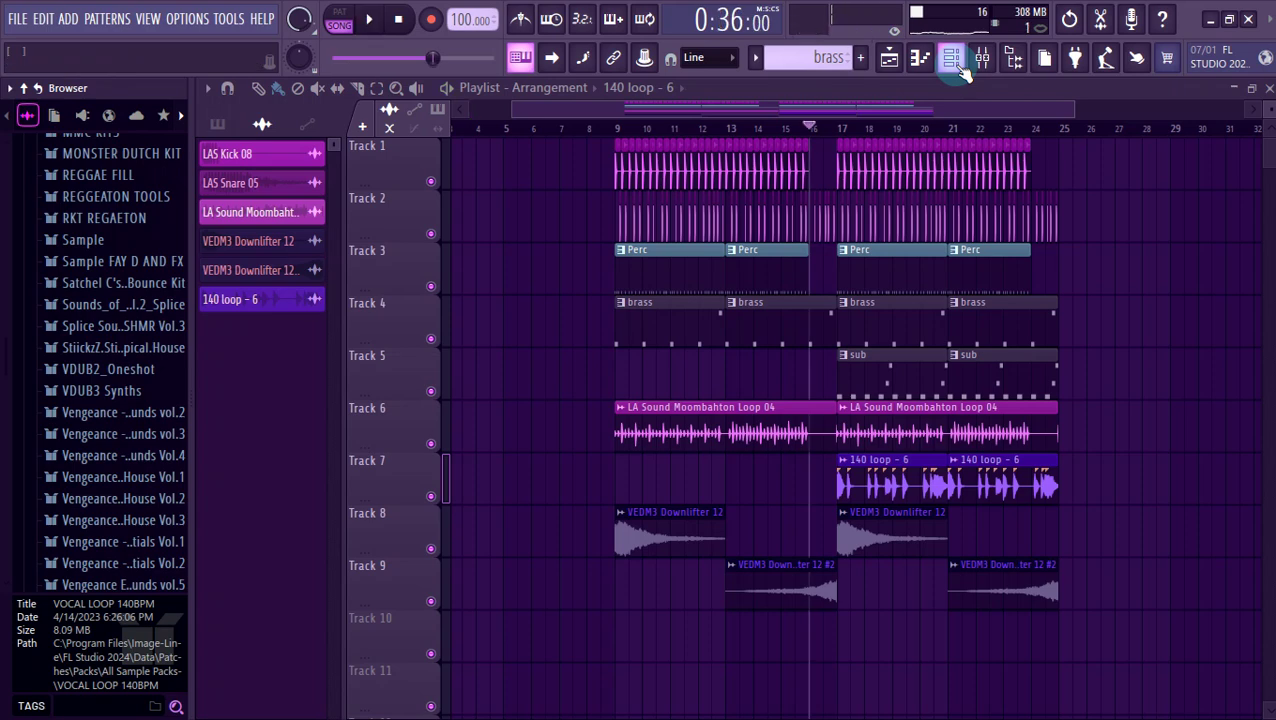
# Add a new Spire_x64_v1.1.17 synth channel to the channel rack.
pyautogui.click(953, 60)
pyautogui.click(368, 350)
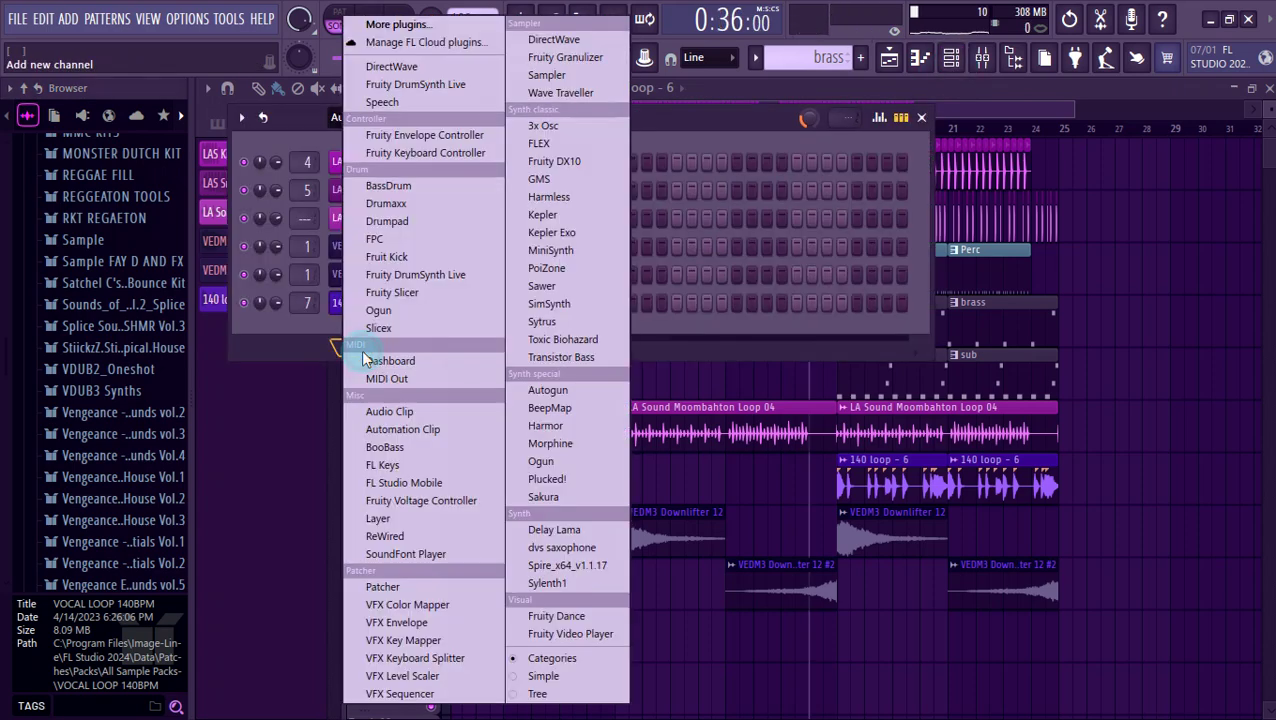
pyautogui.click(585, 566)
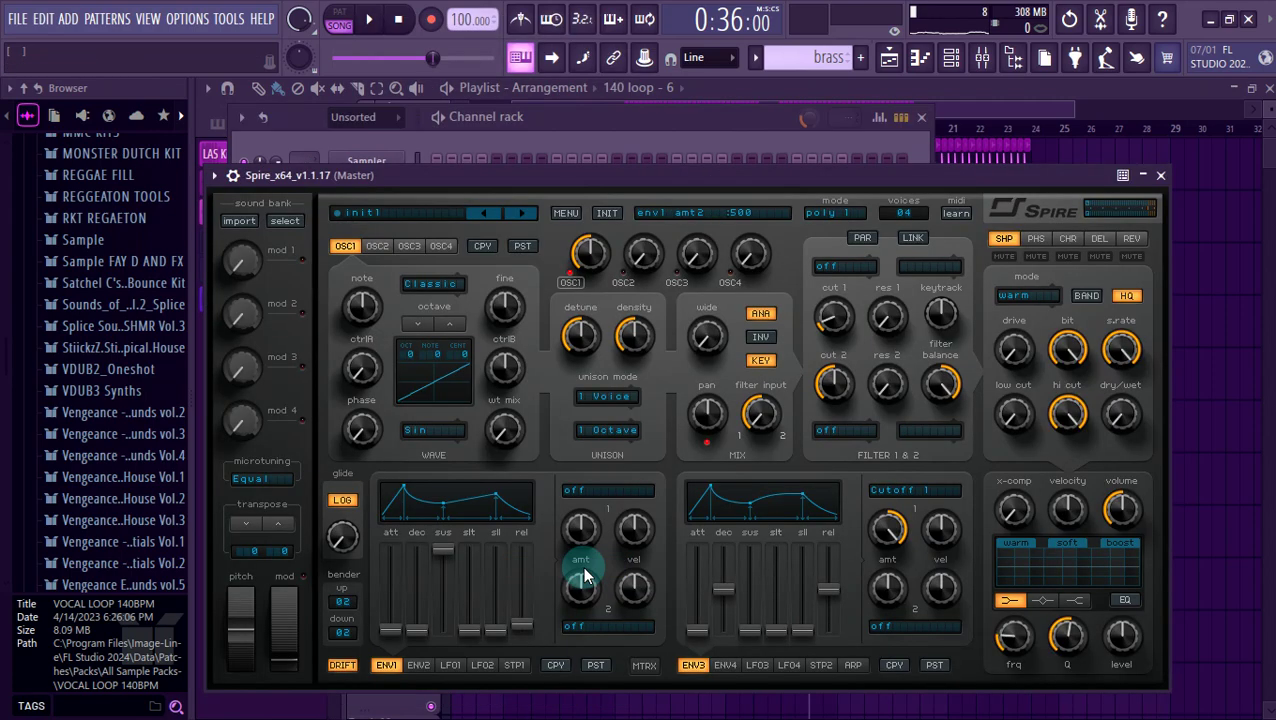
# Load the Vandalism - Shocking Moombahton sound bank in Spire.
pyautogui.click(575, 222)
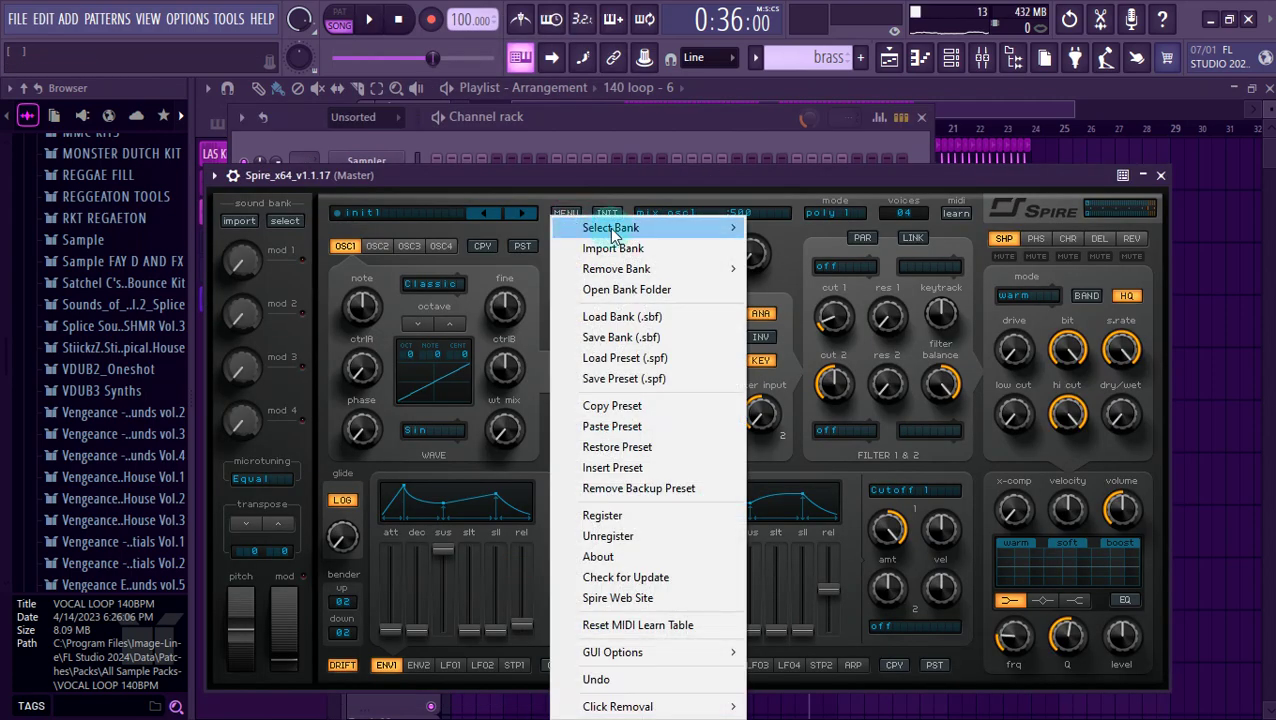
pyautogui.moveTo(740, 227)
pyautogui.press('Up')
pyautogui.press('Up')
pyautogui.press('Up')
pyautogui.press('Up')
pyautogui.press('Up')
pyautogui.press('Up')
pyautogui.press('Up')
pyautogui.press('Up')
pyautogui.press('Up')
pyautogui.press('Up')
pyautogui.press('Up')
pyautogui.press('Up')
pyautogui.press('Up')
pyautogui.press('Up')
pyautogui.press('Up')
pyautogui.press('Up')
pyautogui.press('Up')
pyautogui.press('Up')
pyautogui.press('Up')
pyautogui.press('Up')
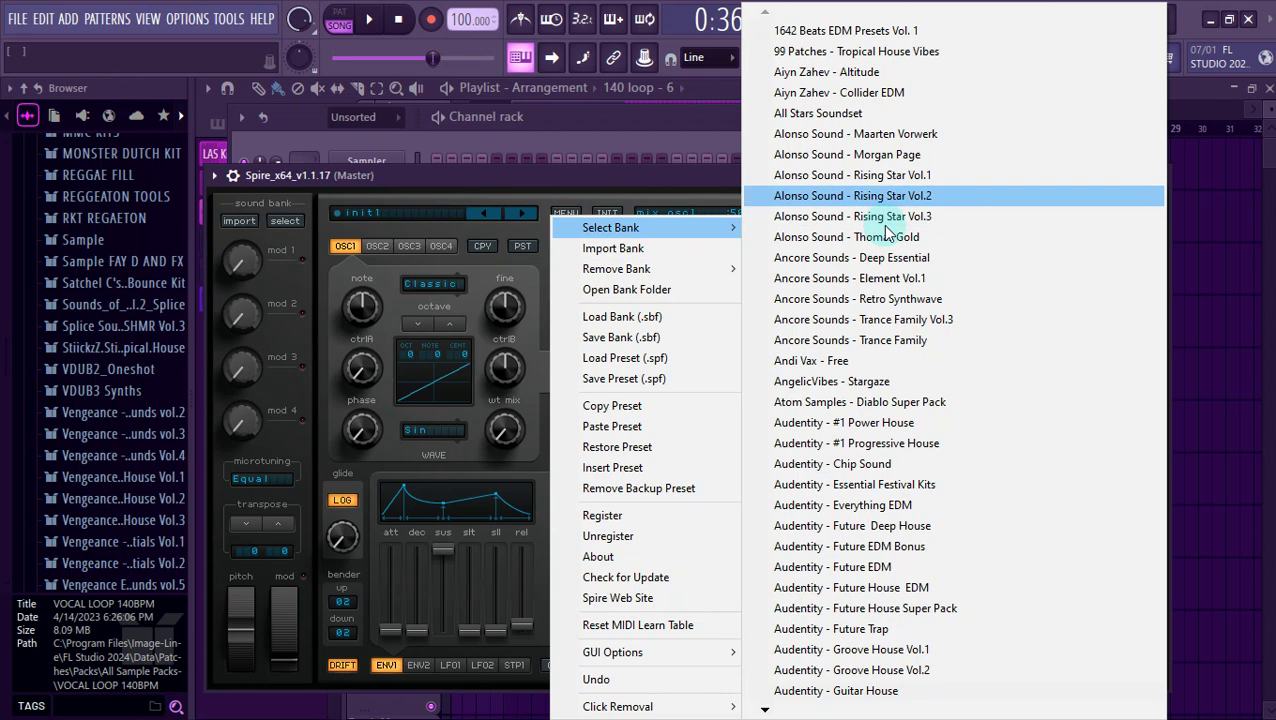
pyautogui.press('Up')
pyautogui.press('Up')
pyautogui.press('Up')
pyautogui.press('Up')
pyautogui.press('Up')
pyautogui.press('Up')
pyautogui.press('Up')
pyautogui.press('Up')
pyautogui.press('Up')
pyautogui.press('Up')
pyautogui.press('Up')
pyautogui.press('Up')
pyautogui.press('Up')
pyautogui.press('Up')
pyautogui.press('Up')
pyautogui.press('Up')
pyautogui.press('Up')
pyautogui.press('Up')
pyautogui.press('Up')
pyautogui.press('Up')
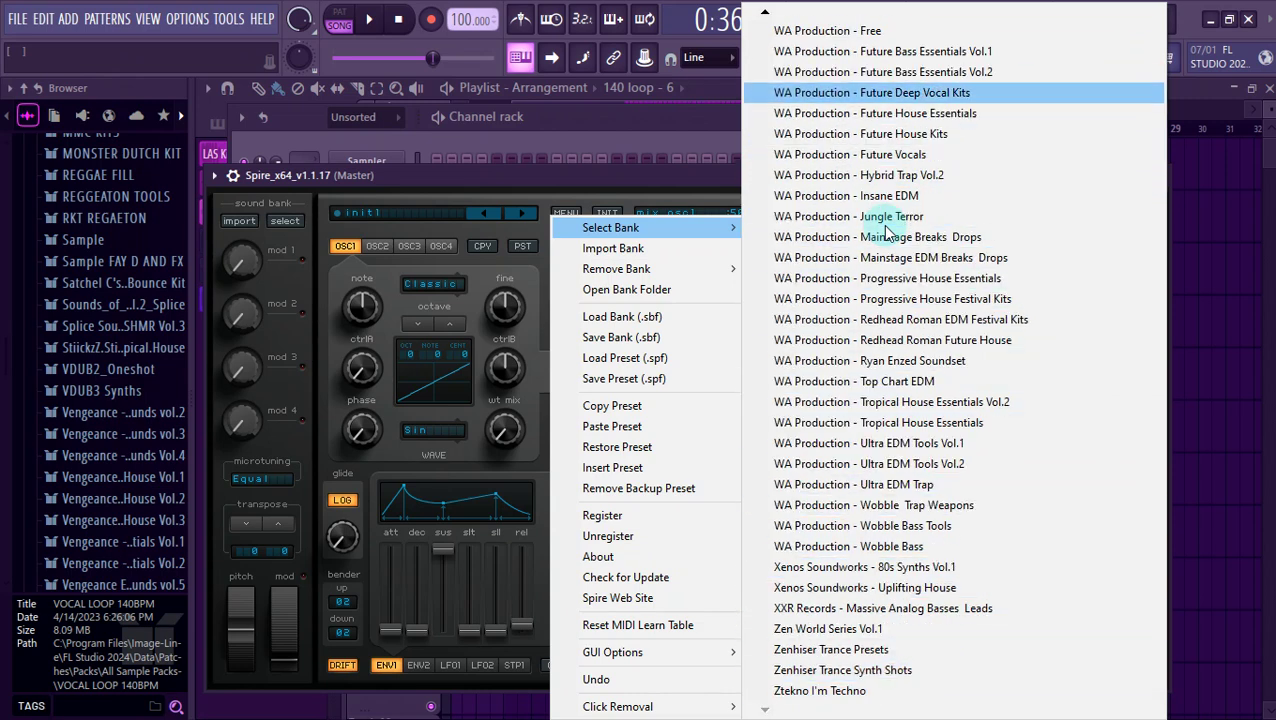
pyautogui.press('Up')
pyautogui.press('Up')
pyautogui.press('Up')
pyautogui.press('Up')
pyautogui.press('Up')
pyautogui.press('Up')
pyautogui.press('Up')
pyautogui.press('Up')
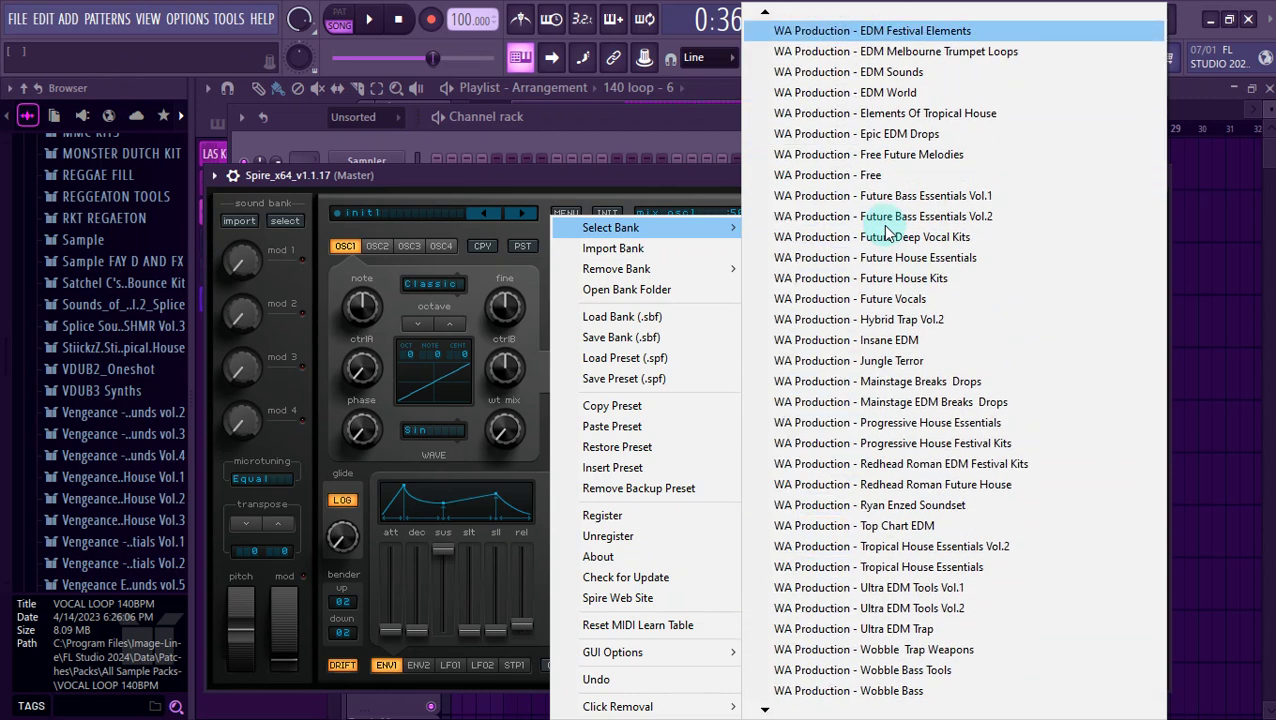
pyautogui.press('Up')
pyautogui.press('Up')
pyautogui.press('Up')
pyautogui.press('Up')
pyautogui.press('Up')
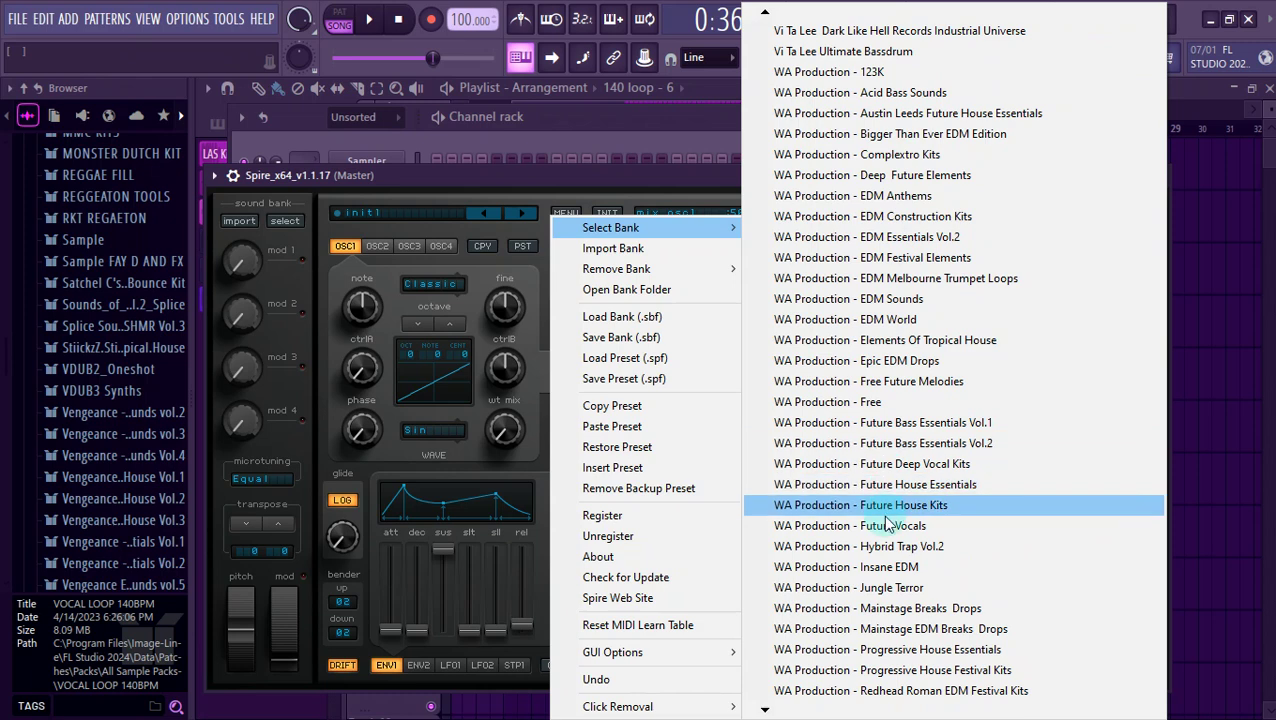
pyautogui.press('Up')
pyautogui.press('Up')
pyautogui.press('Up')
pyautogui.press('Up')
pyautogui.press('Up')
pyautogui.press('Up')
pyautogui.press('Up')
pyautogui.press('Up')
pyautogui.press('Up')
pyautogui.press('Up')
pyautogui.press('Up')
pyautogui.press('Up')
pyautogui.press('Up')
pyautogui.press('Up')
pyautogui.press('Up')
pyautogui.press('Up')
pyautogui.press('Up')
pyautogui.press('Up')
pyautogui.press('Up')
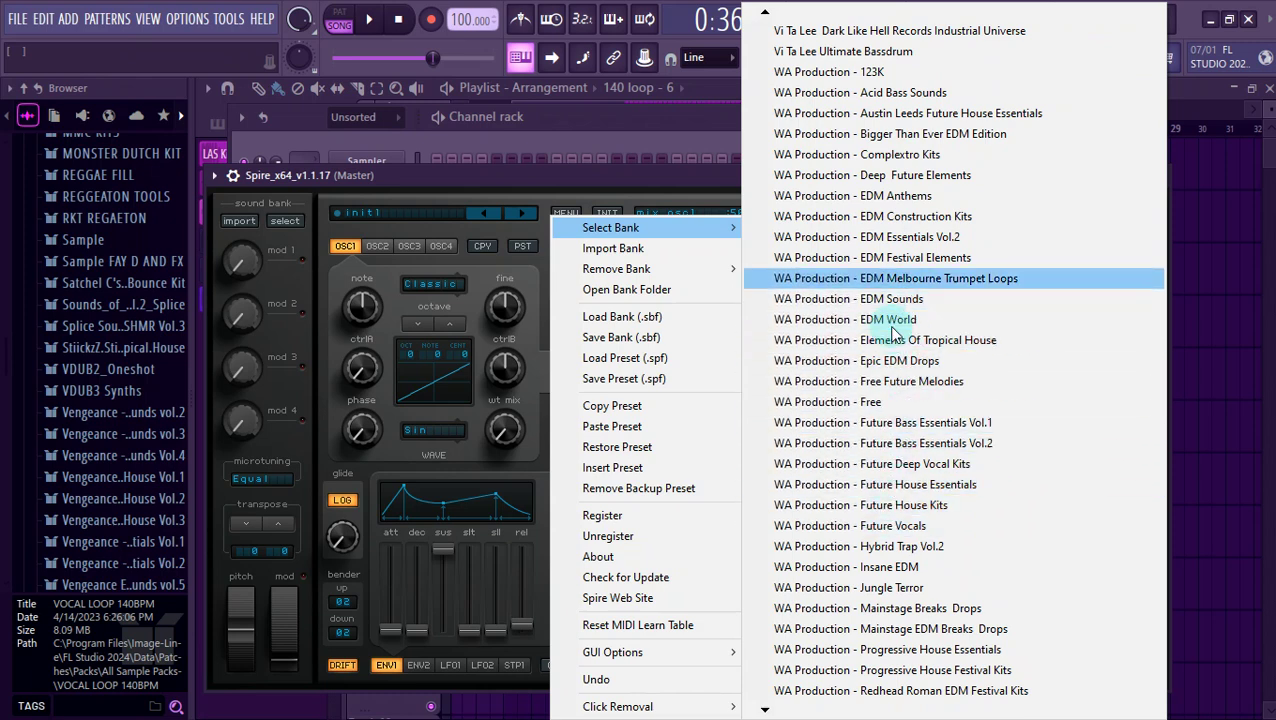
pyautogui.press('Up')
pyautogui.press('Up')
pyautogui.press('Up')
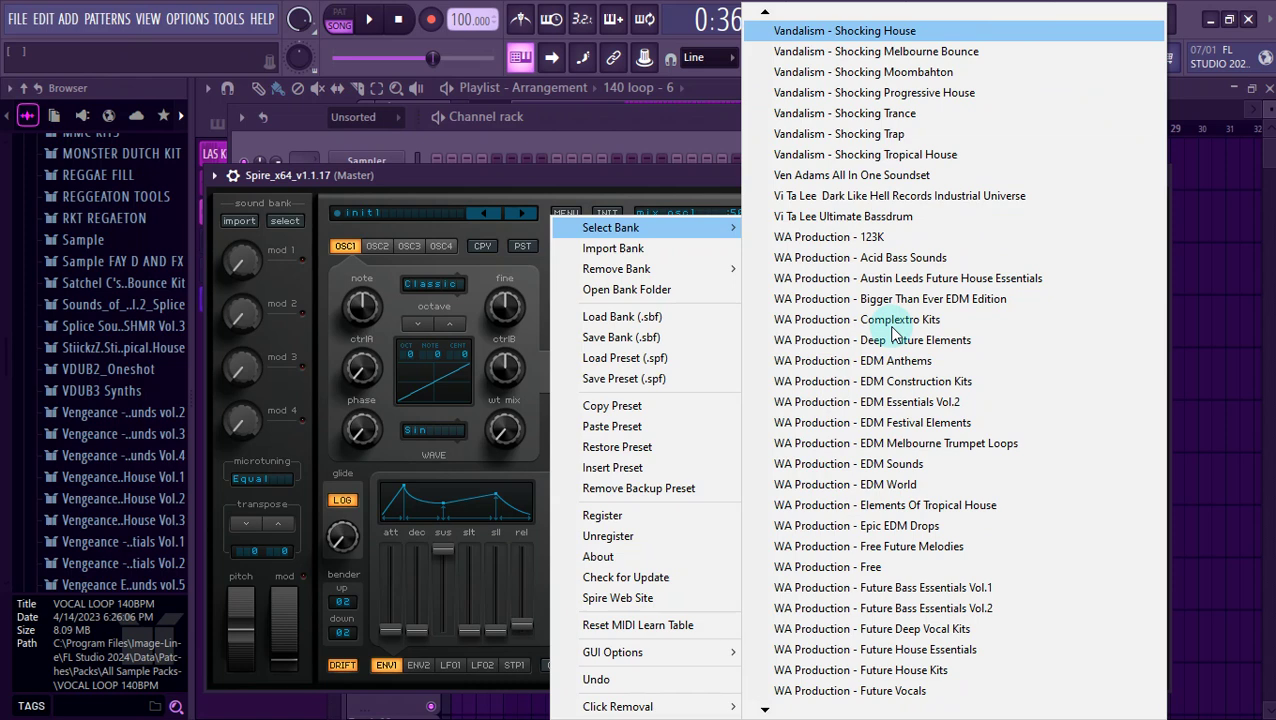
pyautogui.click(957, 75)
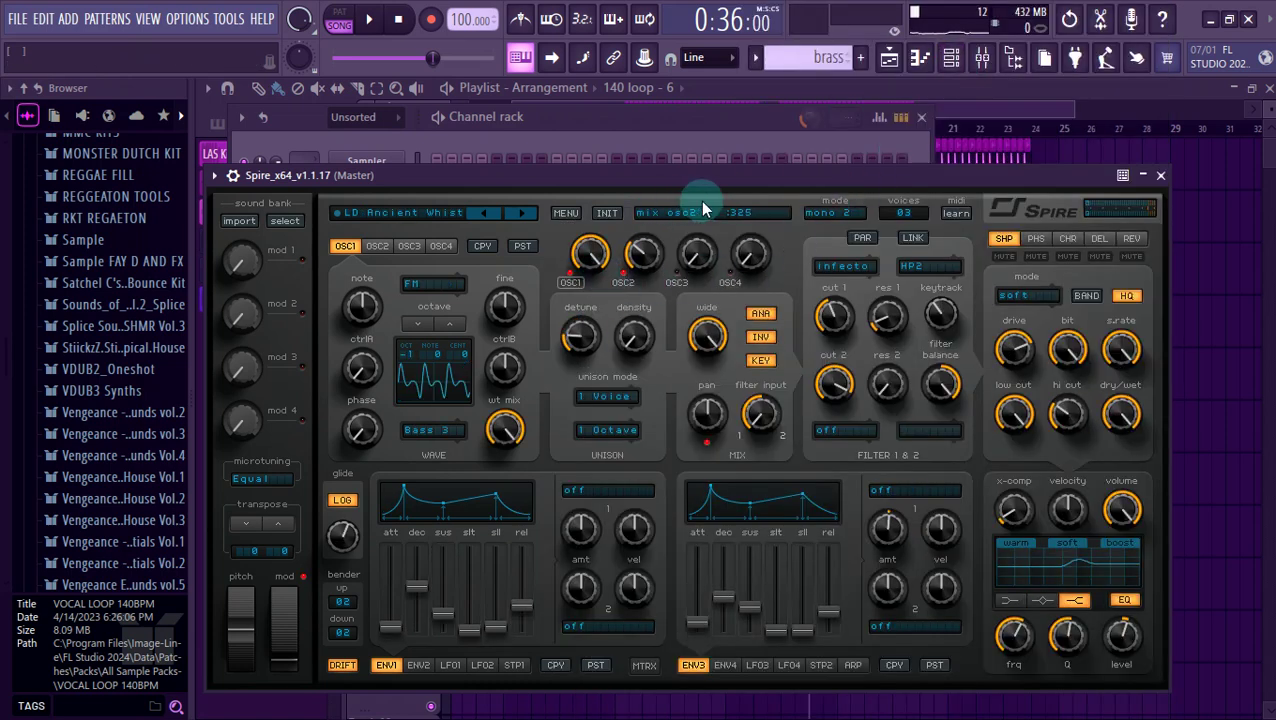
# Create a new pattern named Lead and open the Spire piano roll maximized in pattern mode.
pyautogui.click(863, 64)
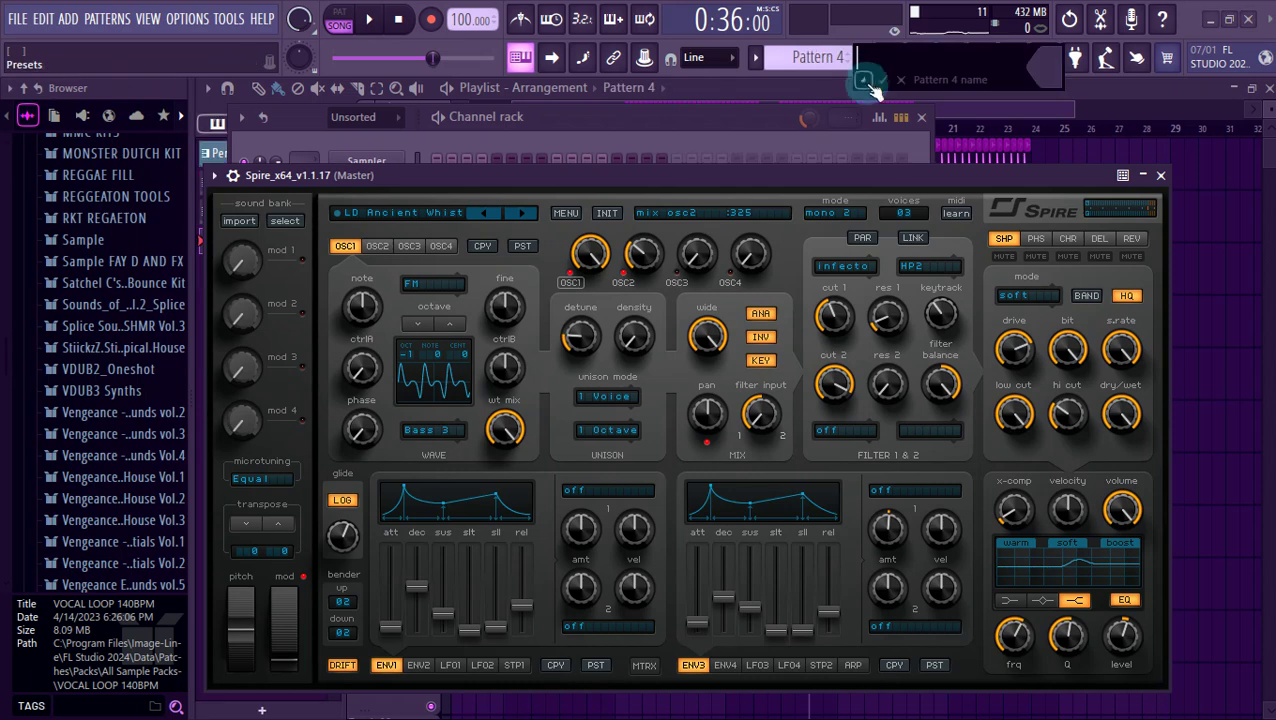
pyautogui.click(864, 81)
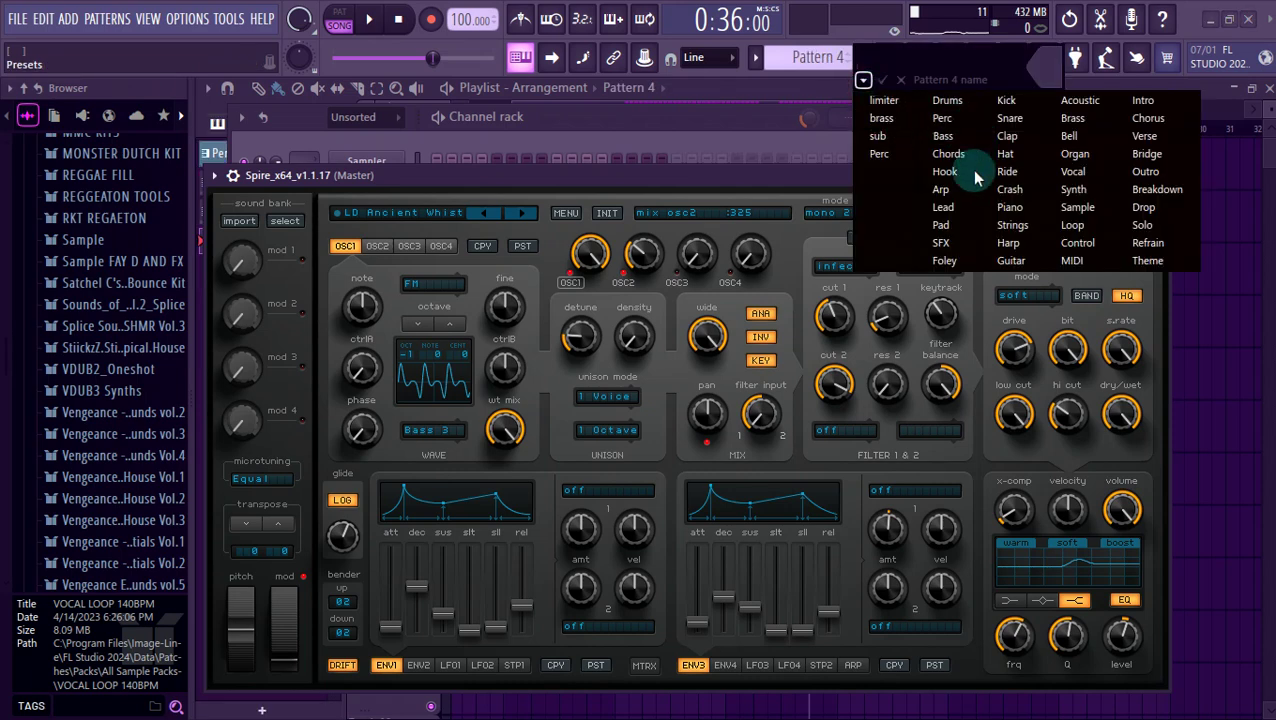
pyautogui.click(957, 215)
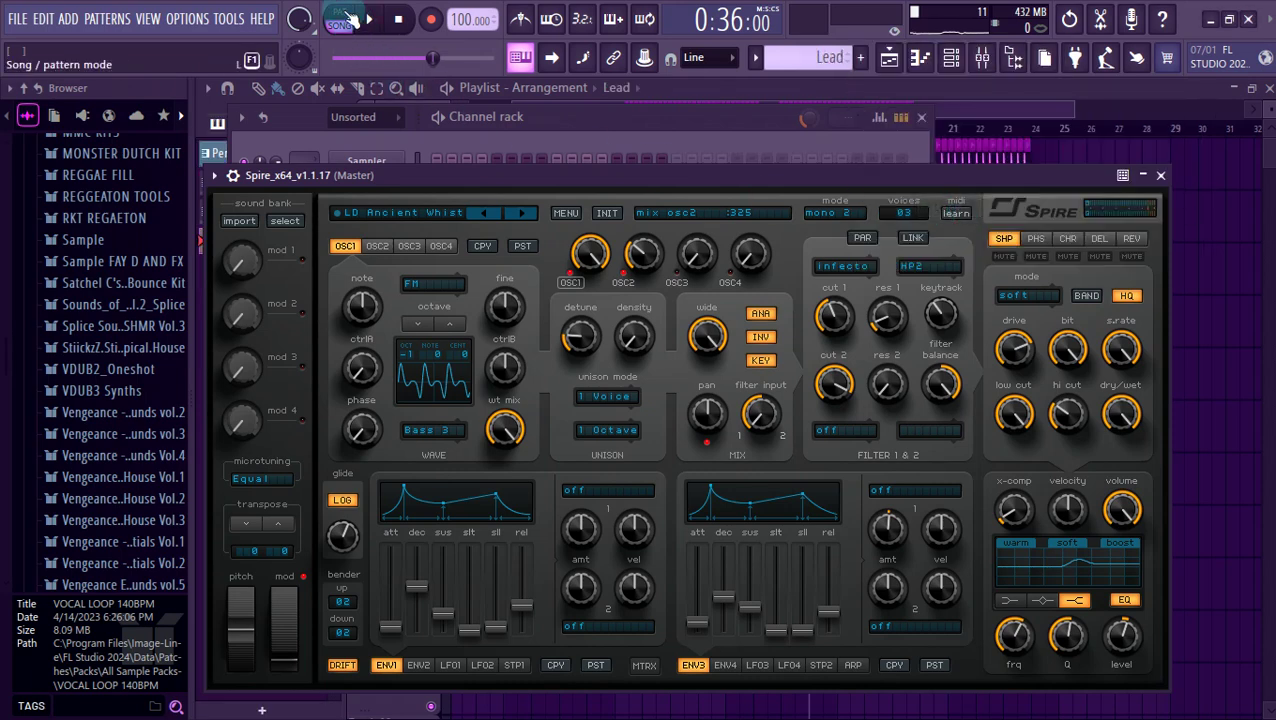
pyautogui.click(919, 60)
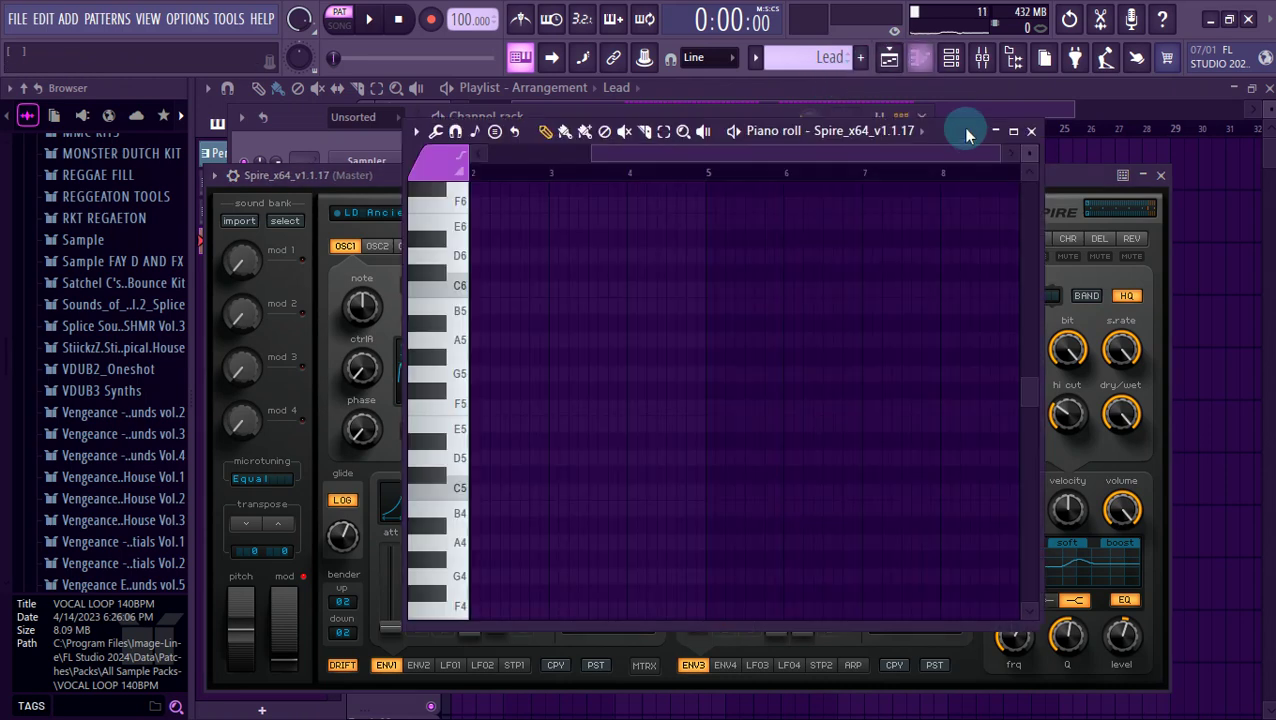
pyautogui.click(1021, 140)
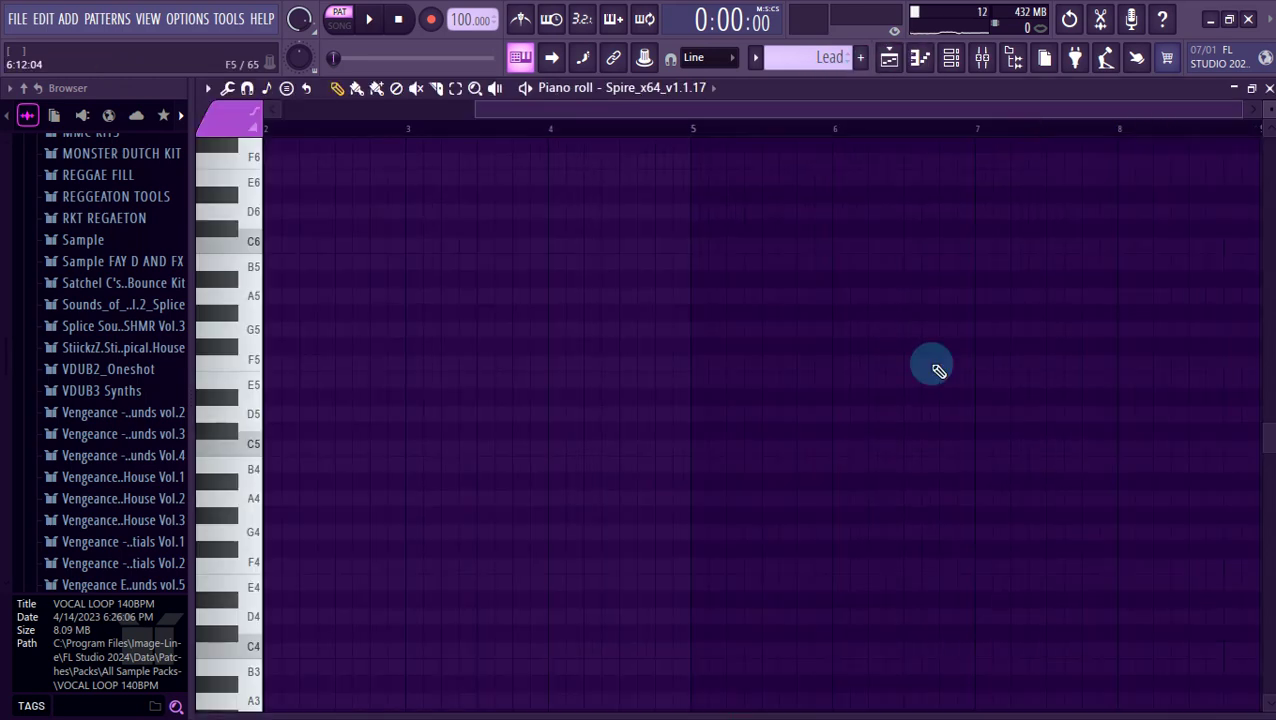
# Reopen the Spire channel and load the preset LD_Arabian Nights.
pyautogui.click(955, 58)
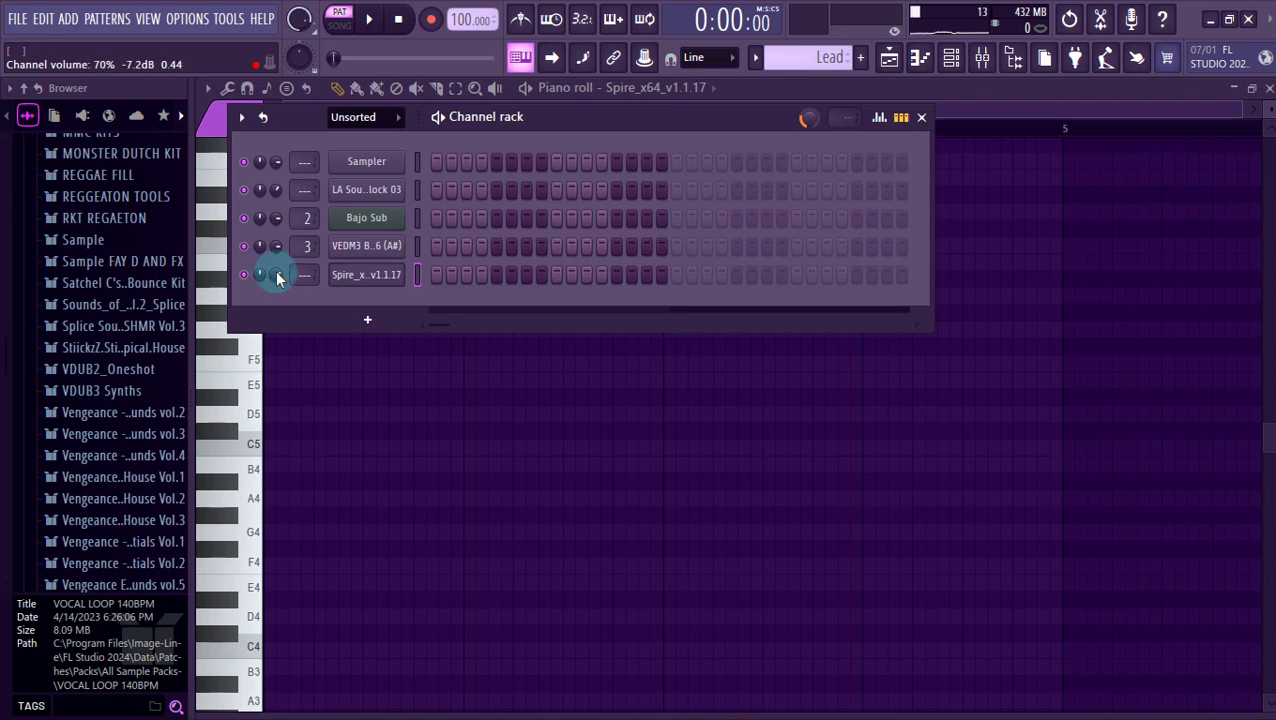
pyautogui.click(367, 438)
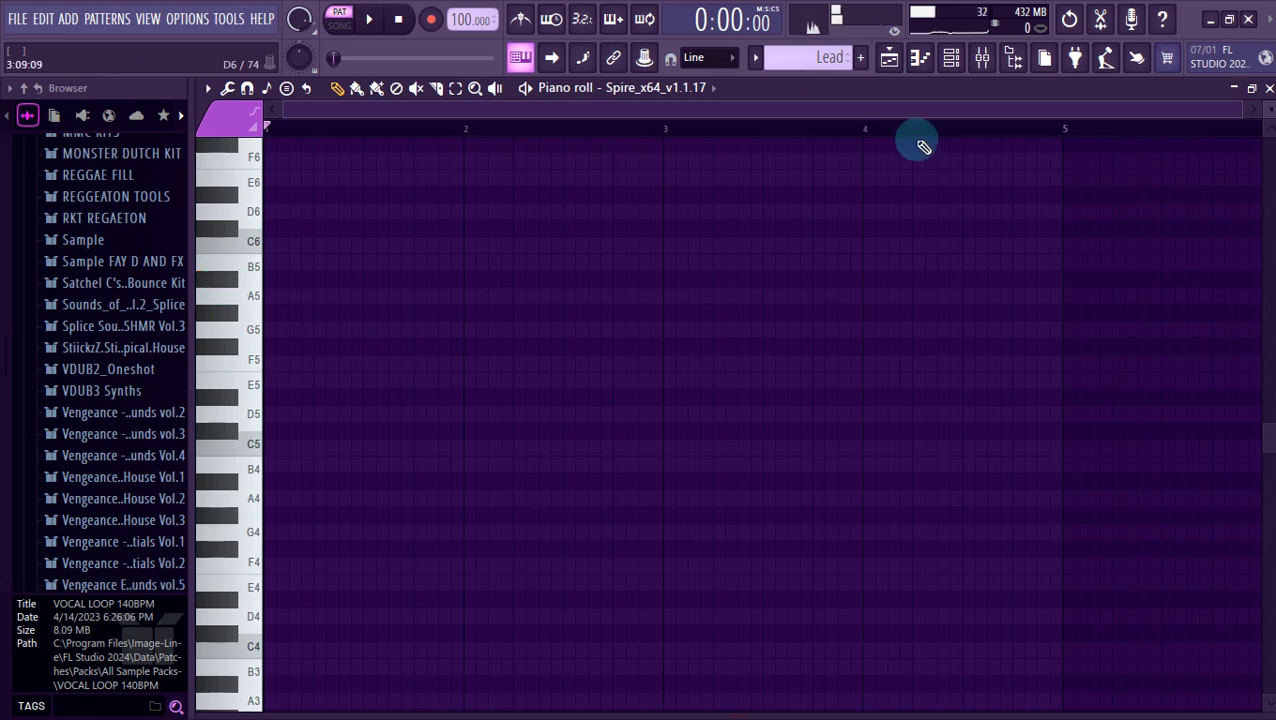
pyautogui.click(955, 56)
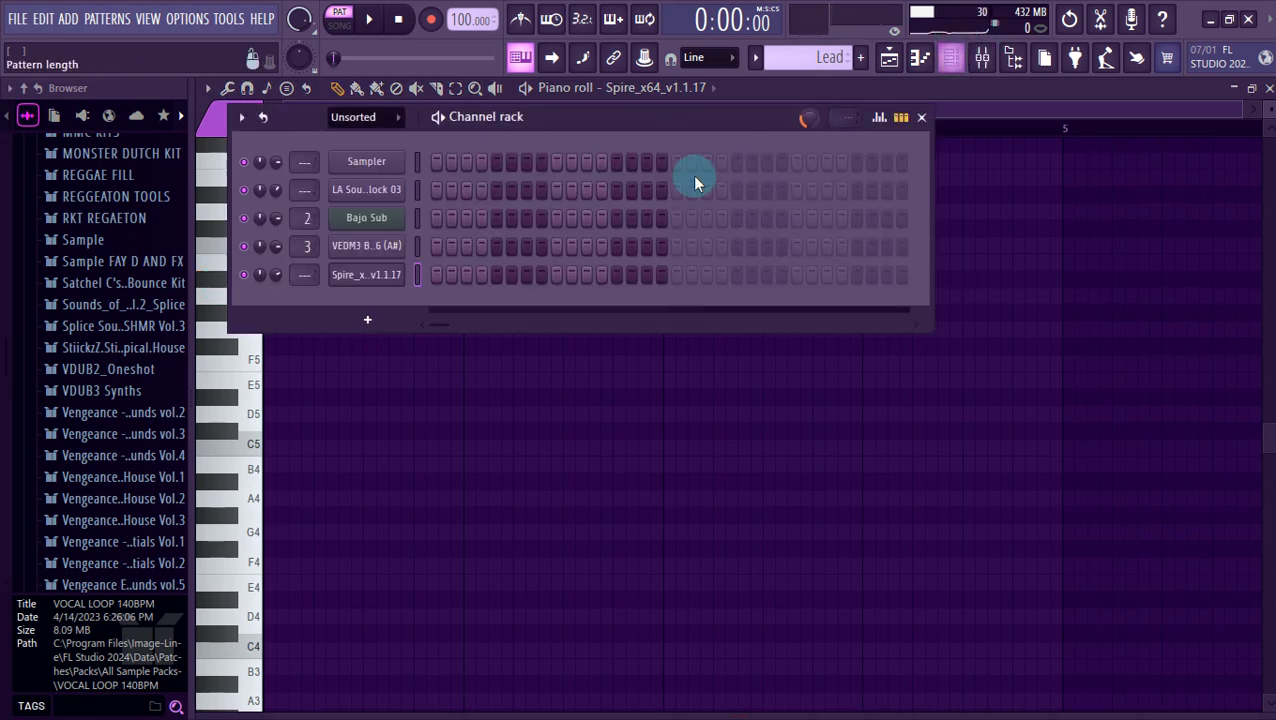
pyautogui.click(365, 276)
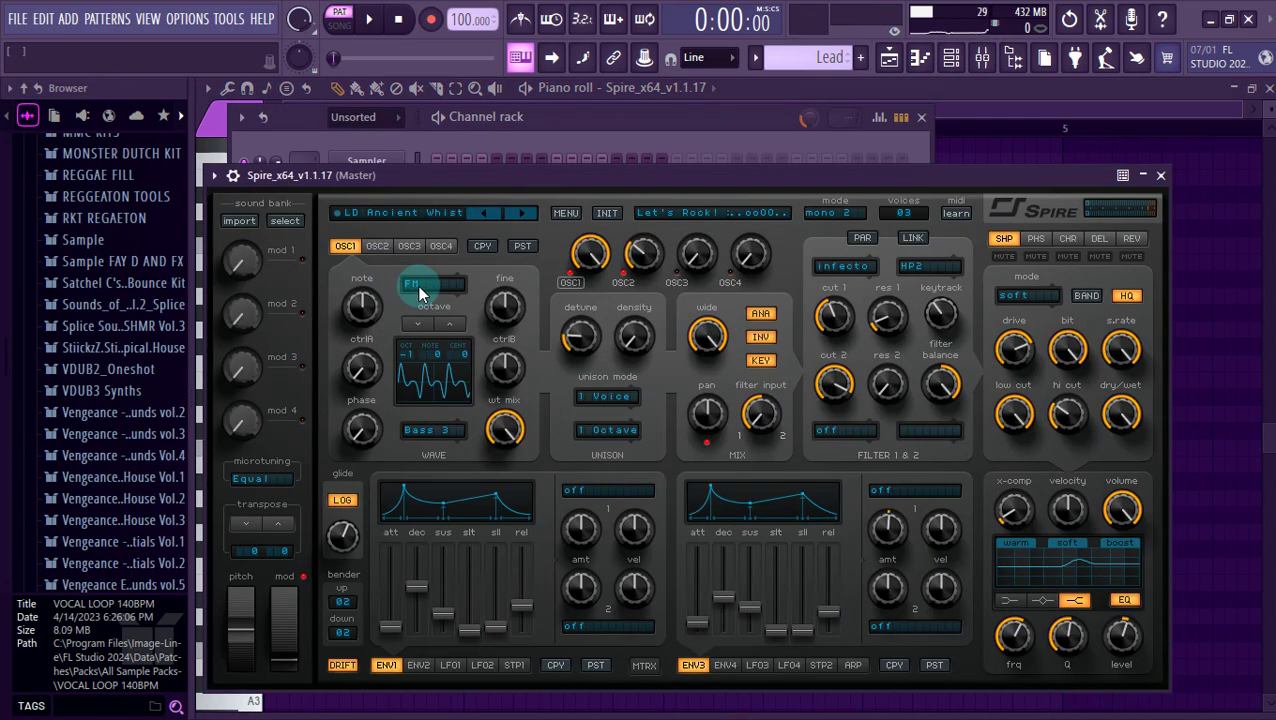
pyautogui.click(418, 212)
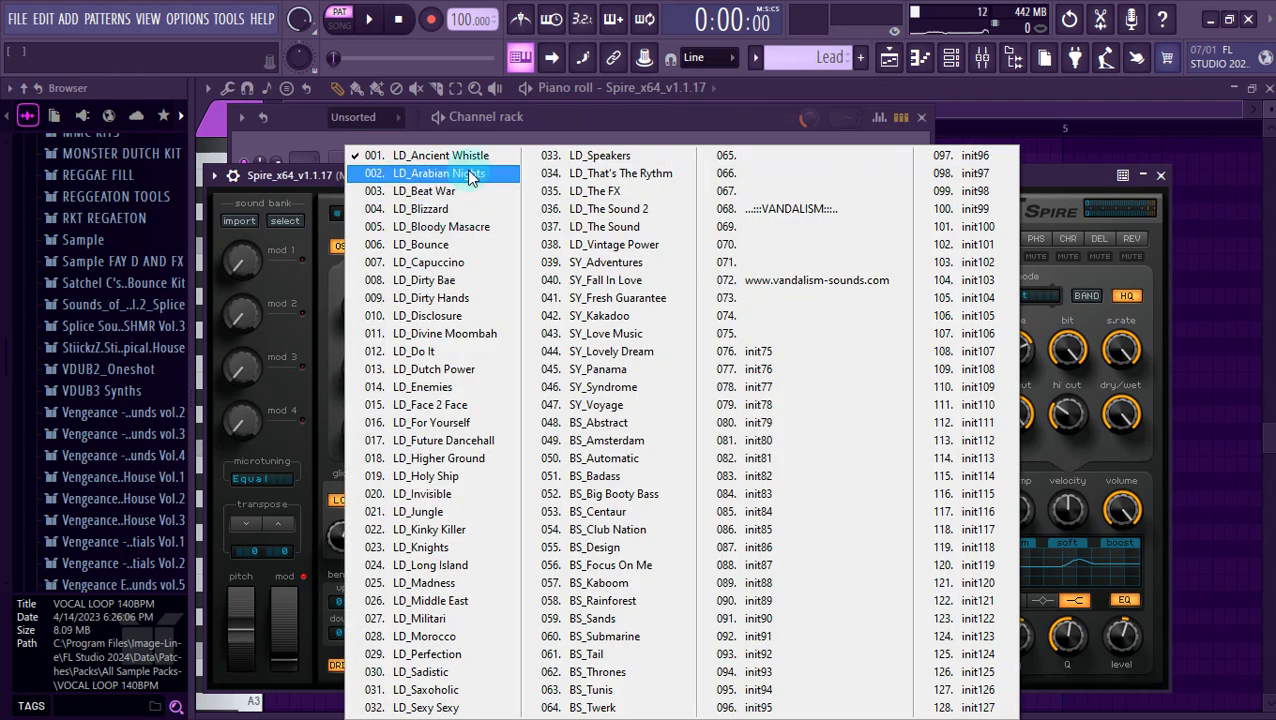
pyautogui.click(470, 177)
# Return to the piano roll, audition the keys and place a short A#4 note at the start of bar 1.
pyautogui.click(960, 146)
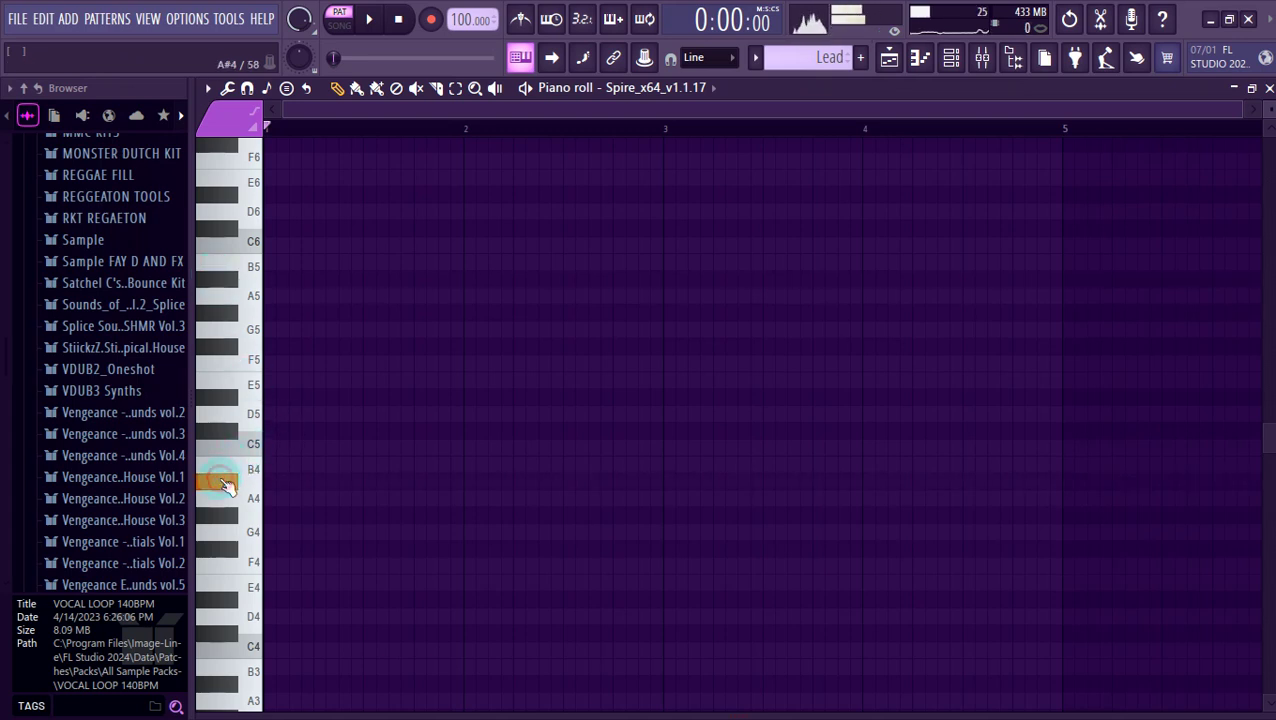
pyautogui.scroll(1, 398, 497)
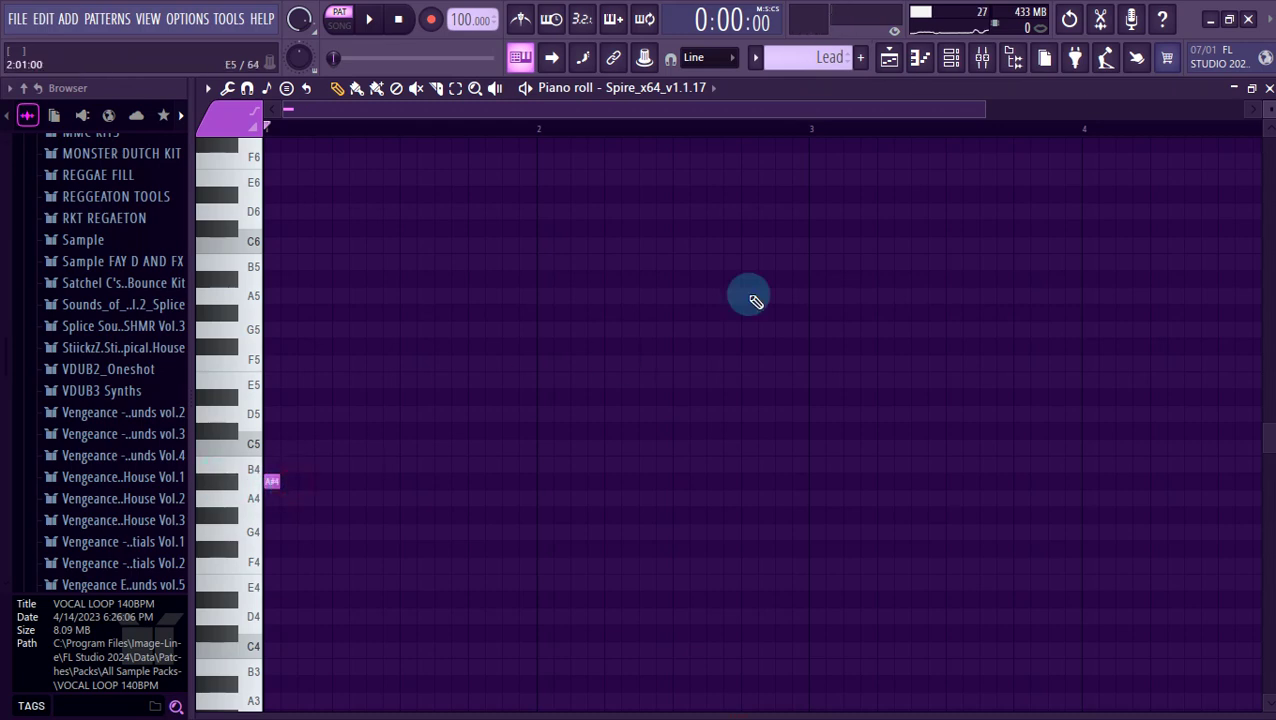
# Route the Spire channel to mixer track 8 and insert Kickstart 2 in effect slot 3.
pyautogui.click(955, 57)
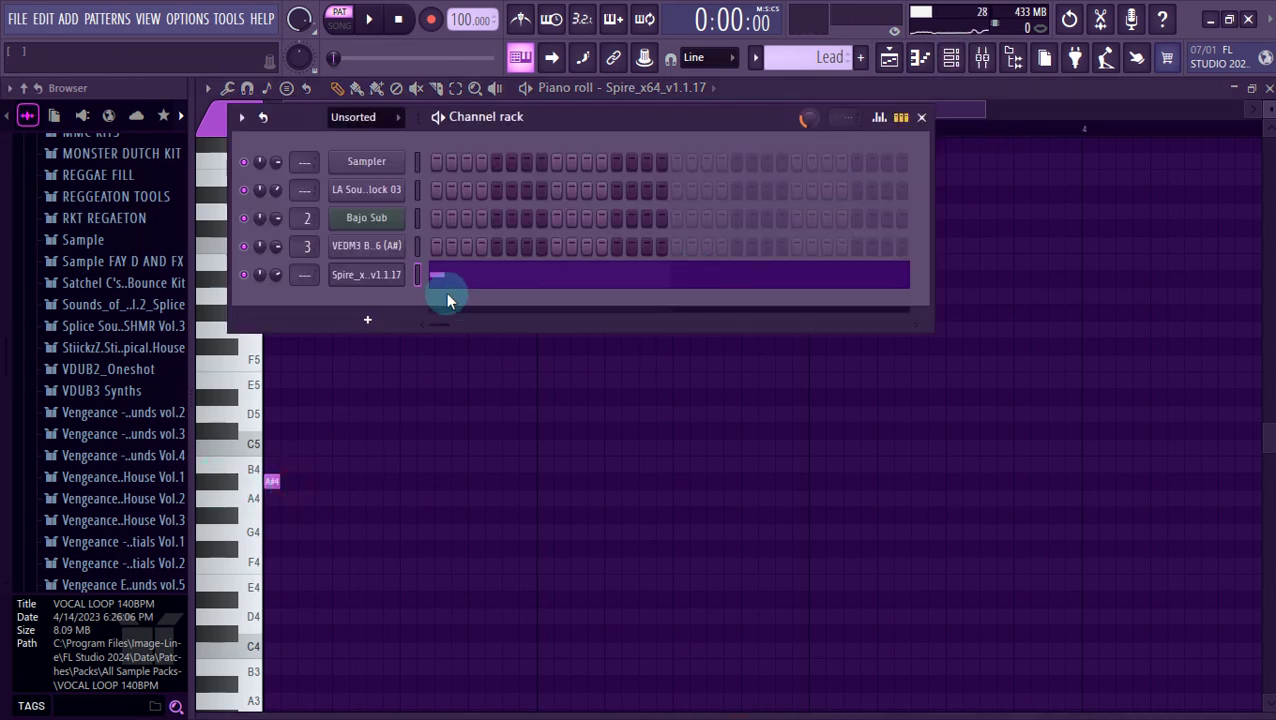
pyautogui.press('F9')
pyautogui.click(1040, 285)
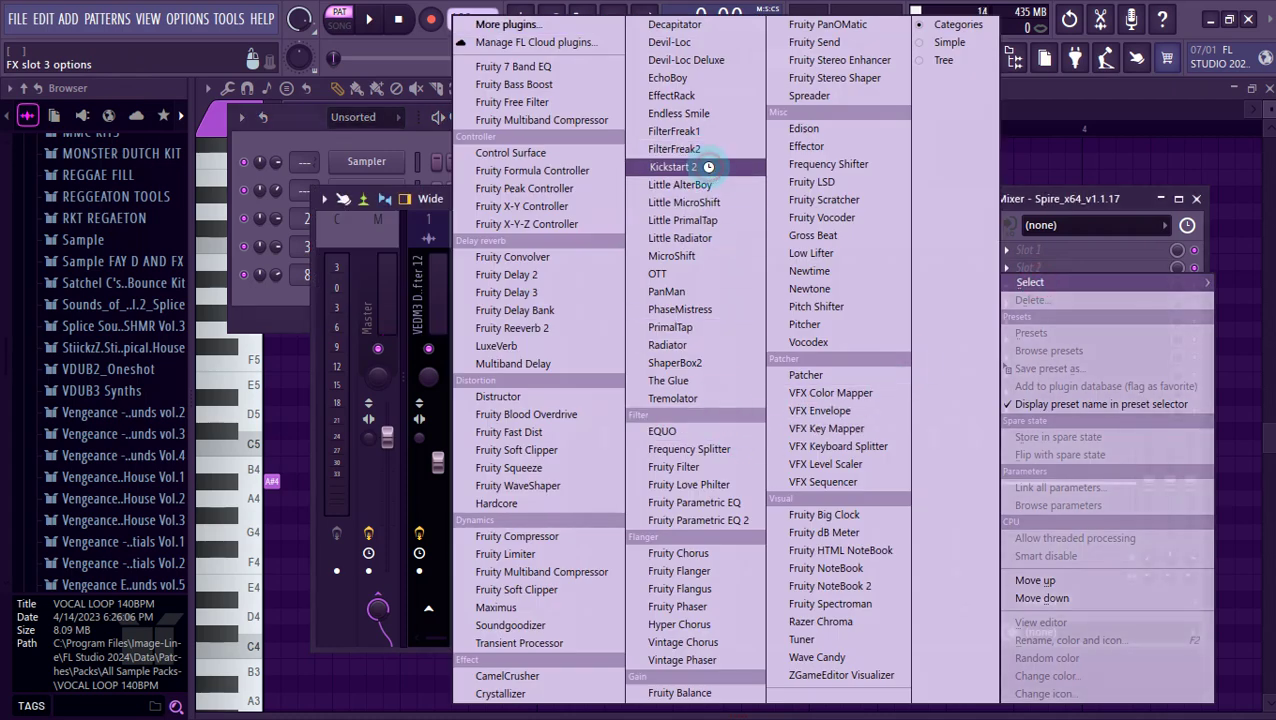
pyautogui.click(708, 167)
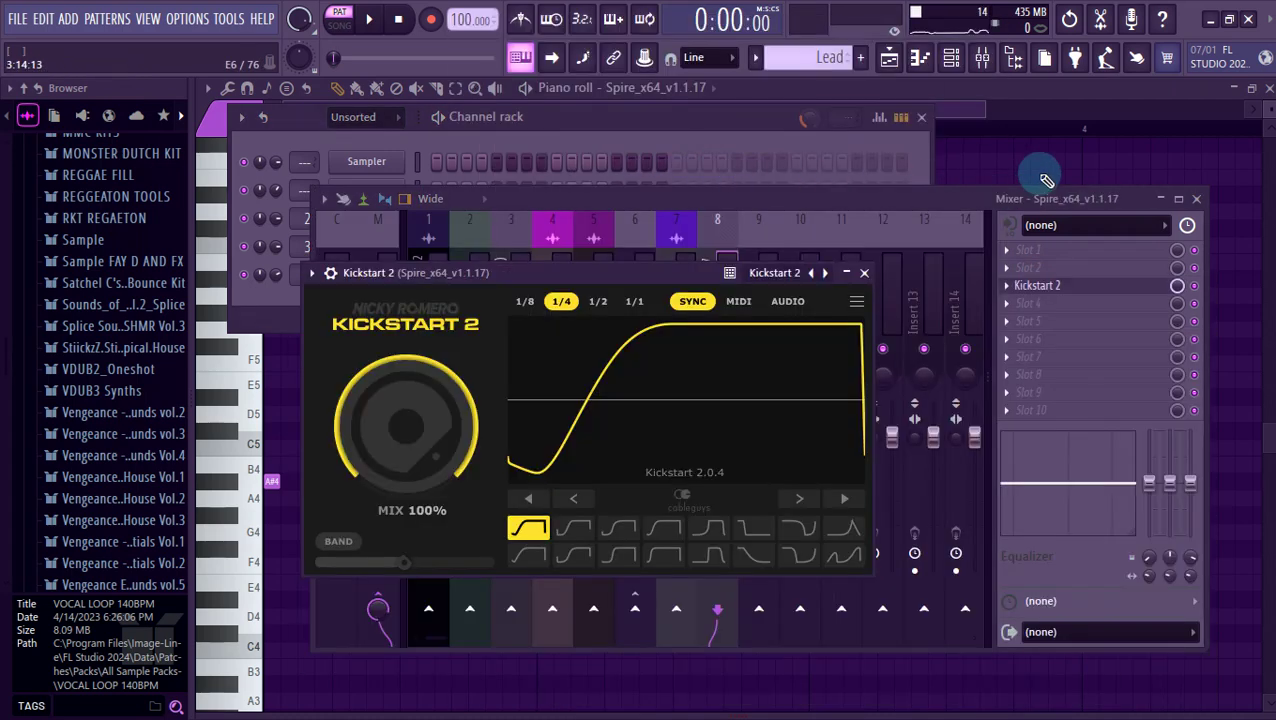
pyautogui.press('F12')
# Add A#4 notes every half beat through the rest of bar 1 while the pattern plays, then stop playback.
pyautogui.press('space')
pyautogui.click(368, 487)
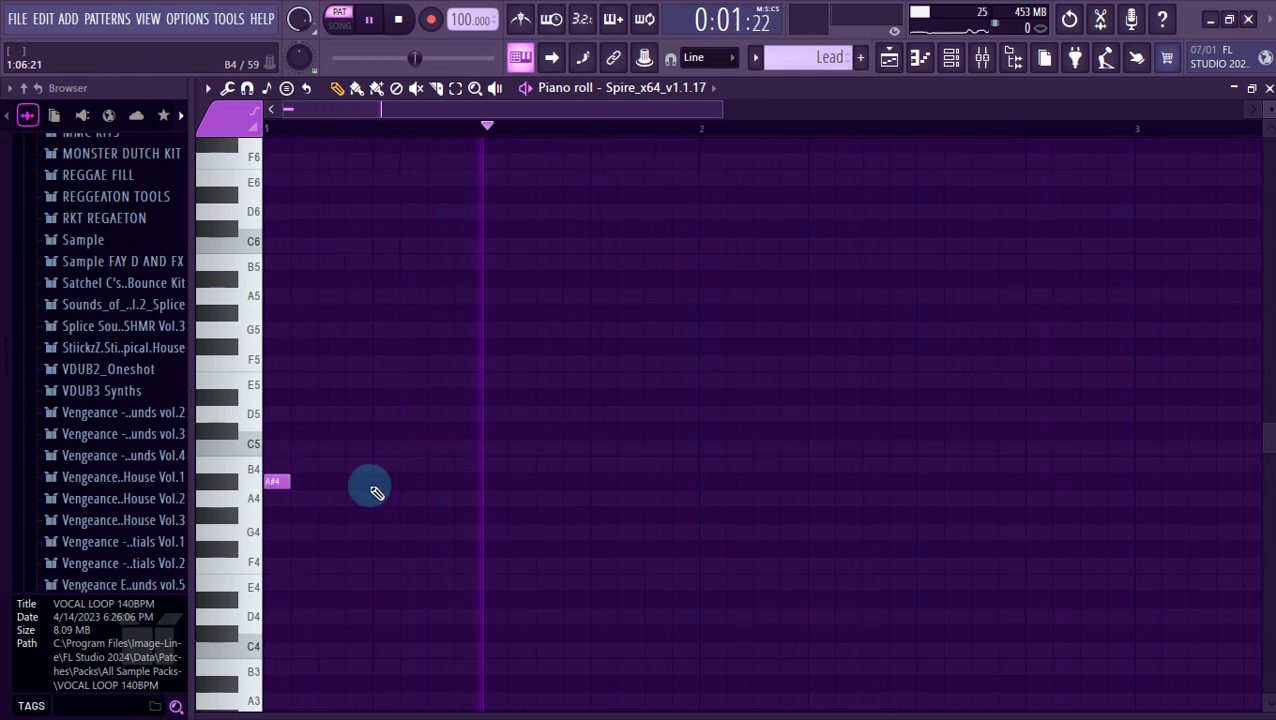
pyautogui.click(434, 488)
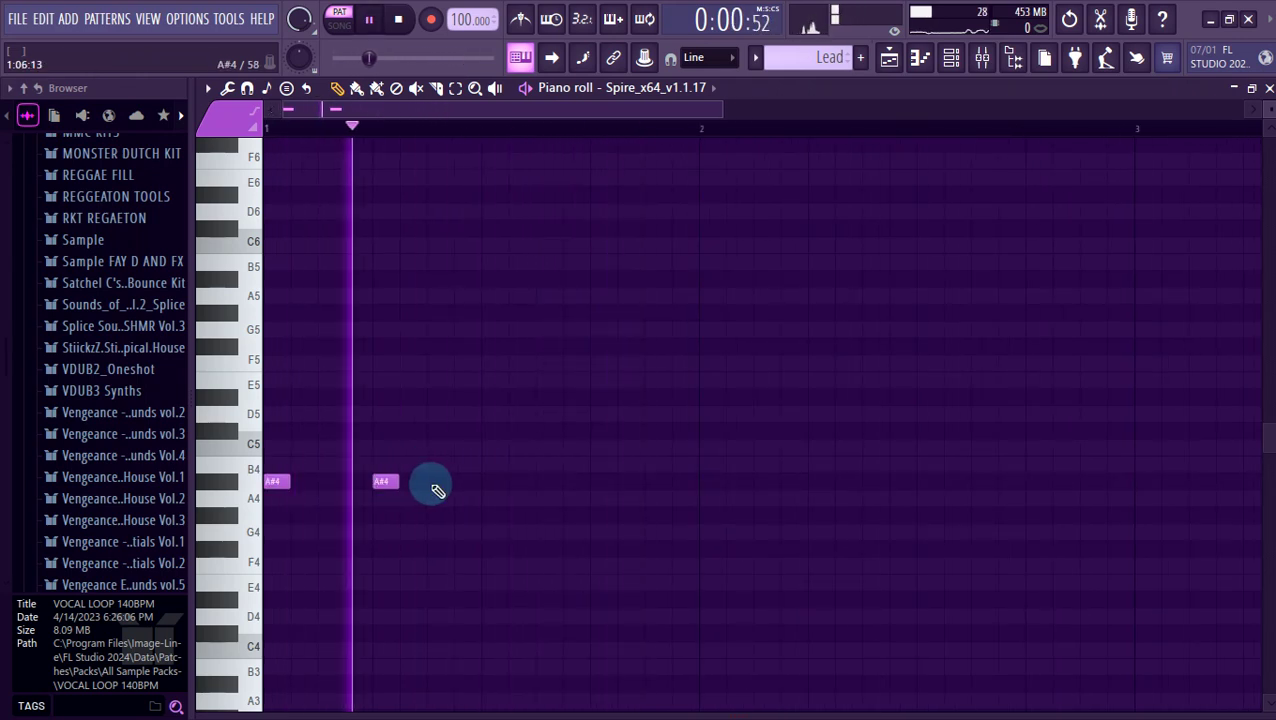
pyautogui.click(322, 488)
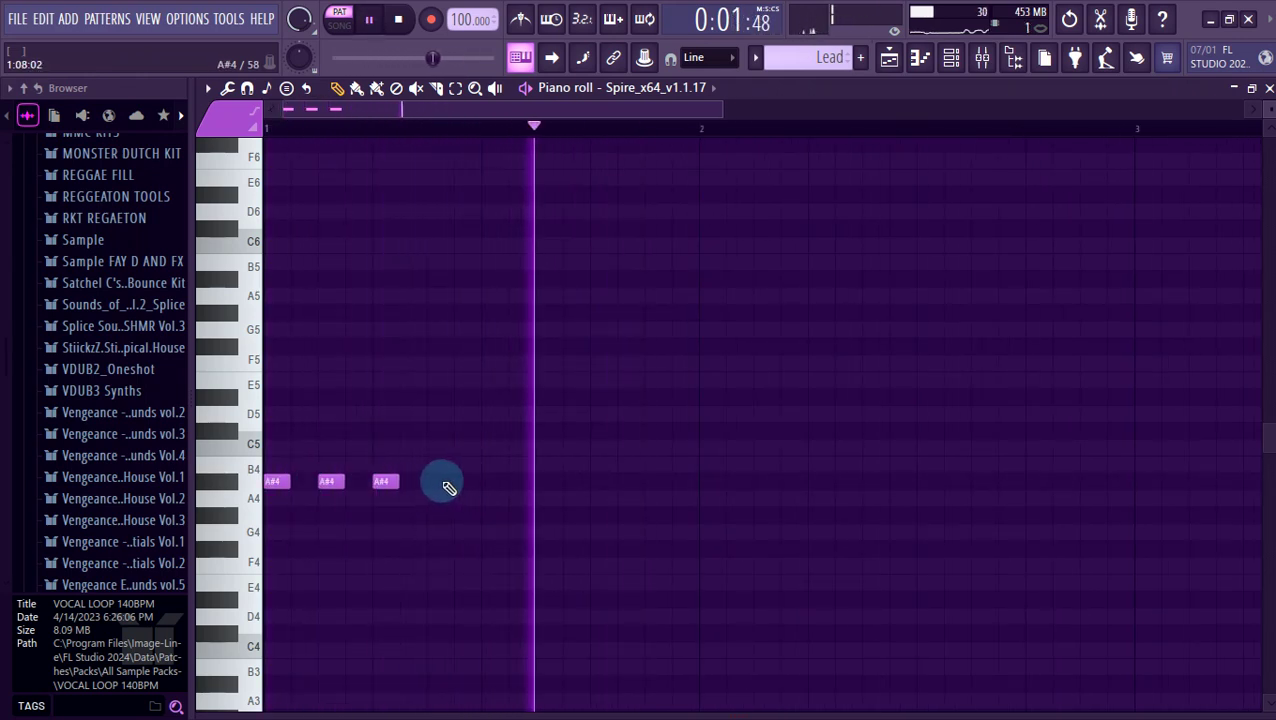
pyautogui.click(440, 486)
pyautogui.click(495, 484)
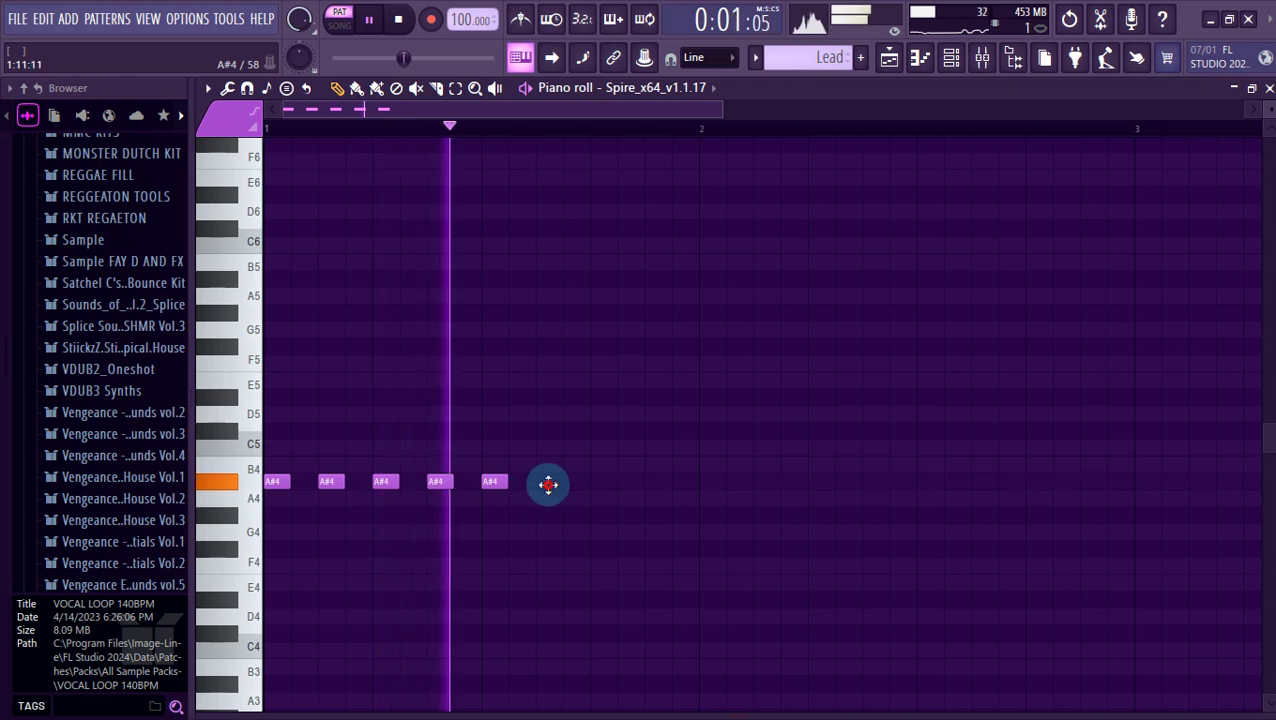
pyautogui.click(548, 484)
pyautogui.click(601, 484)
pyautogui.click(640, 484)
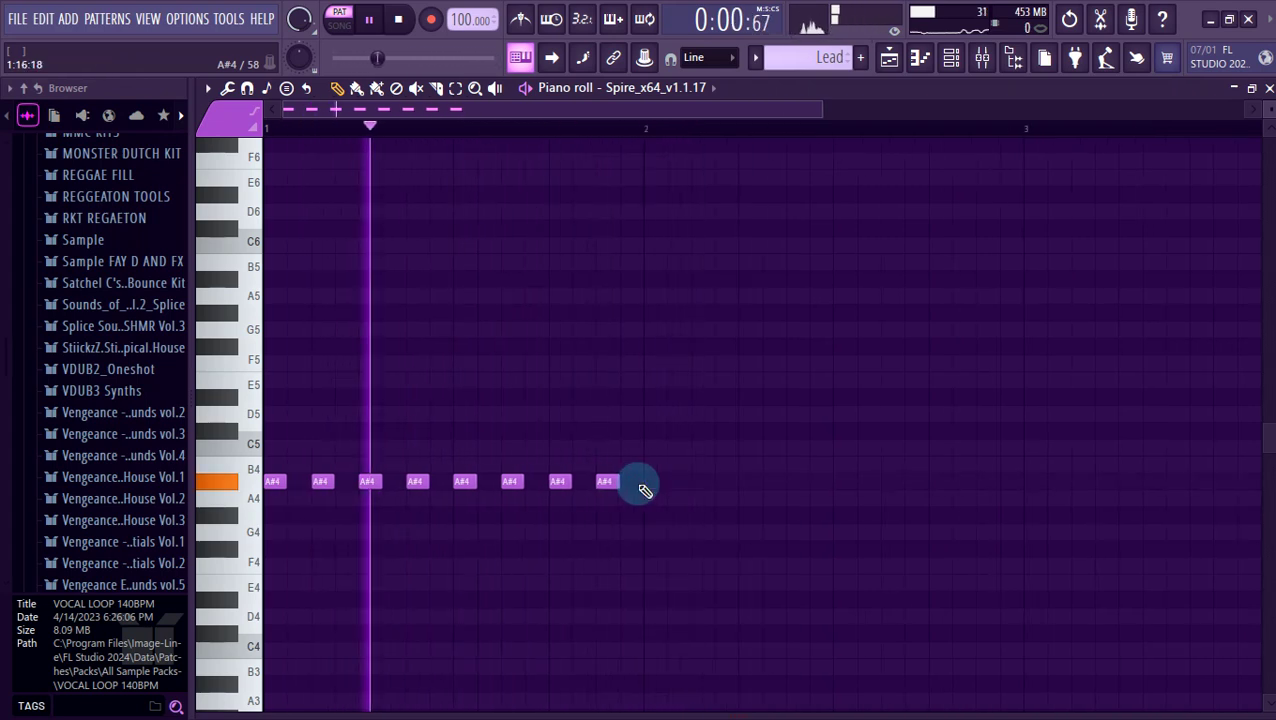
pyautogui.press('space')
# Rework the last two A#4 notes of bar 1 into two shorter notes followed by one longer note.
pyautogui.scroll(-1, 646, 472)
pyautogui.moveTo(640, 457); pyautogui.dragTo(543, 514)
pyautogui.scroll(5, 546, 516)
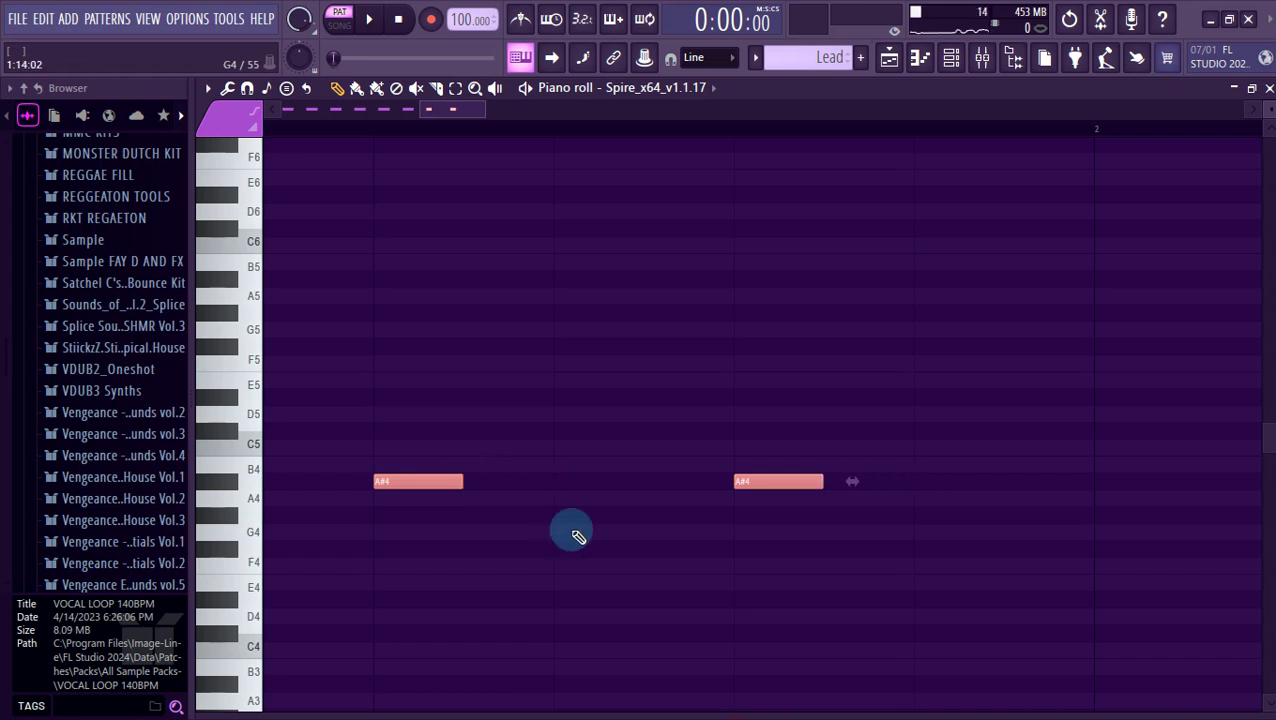
pyautogui.scroll(-2, 578, 537)
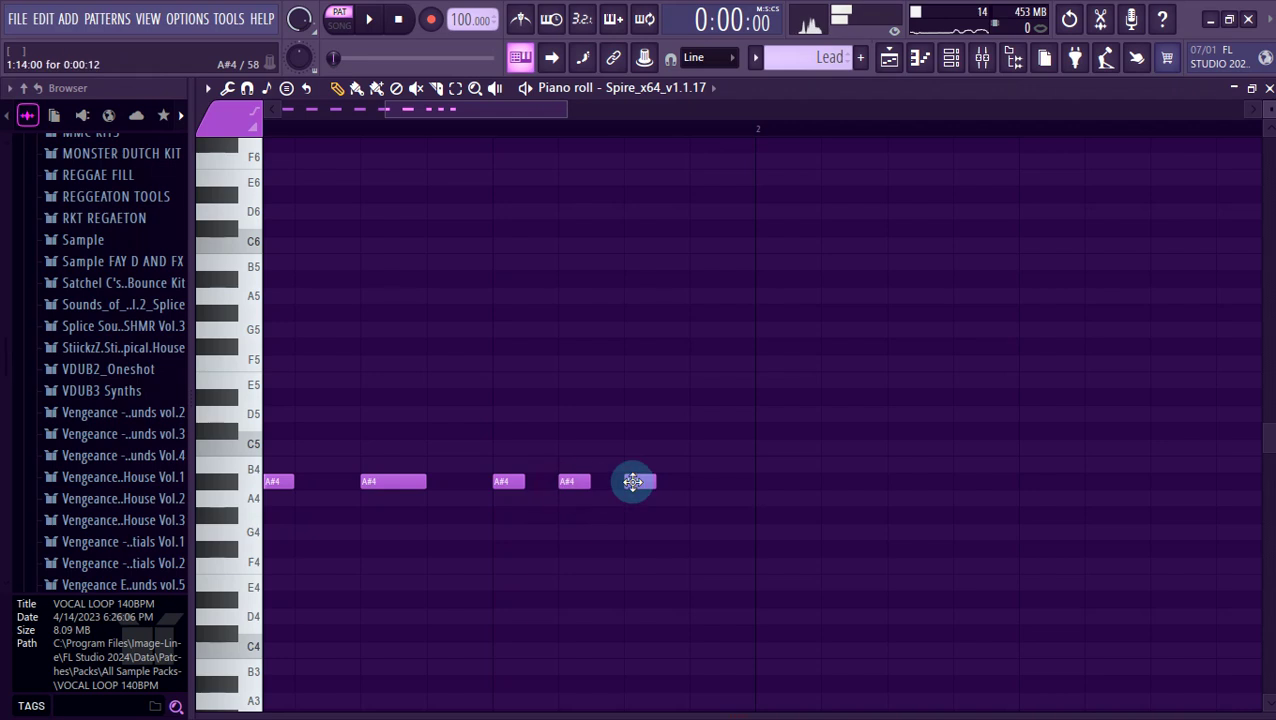
pyautogui.scroll(-1, 705, 485)
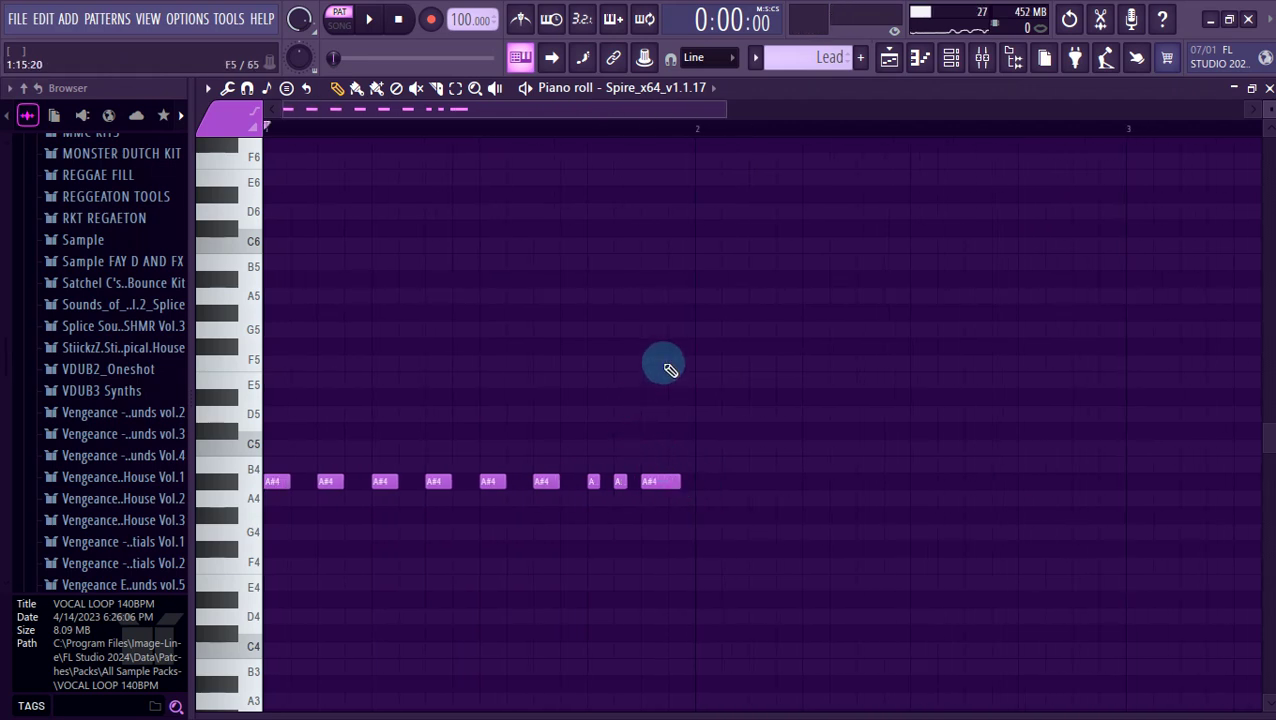
# Try continuing the melody with two F5 notes and two D#5 notes around bar 2, auditioning the pattern between edits.
pyautogui.click(692, 362)
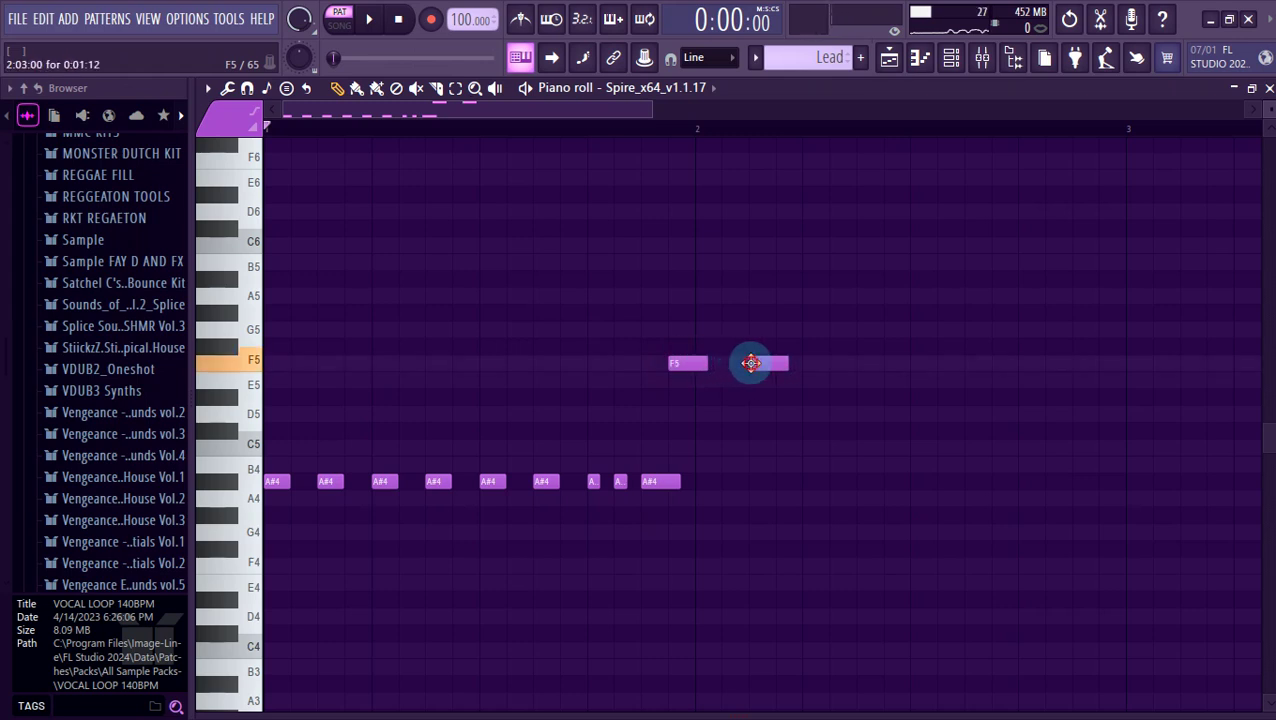
pyautogui.press('space')
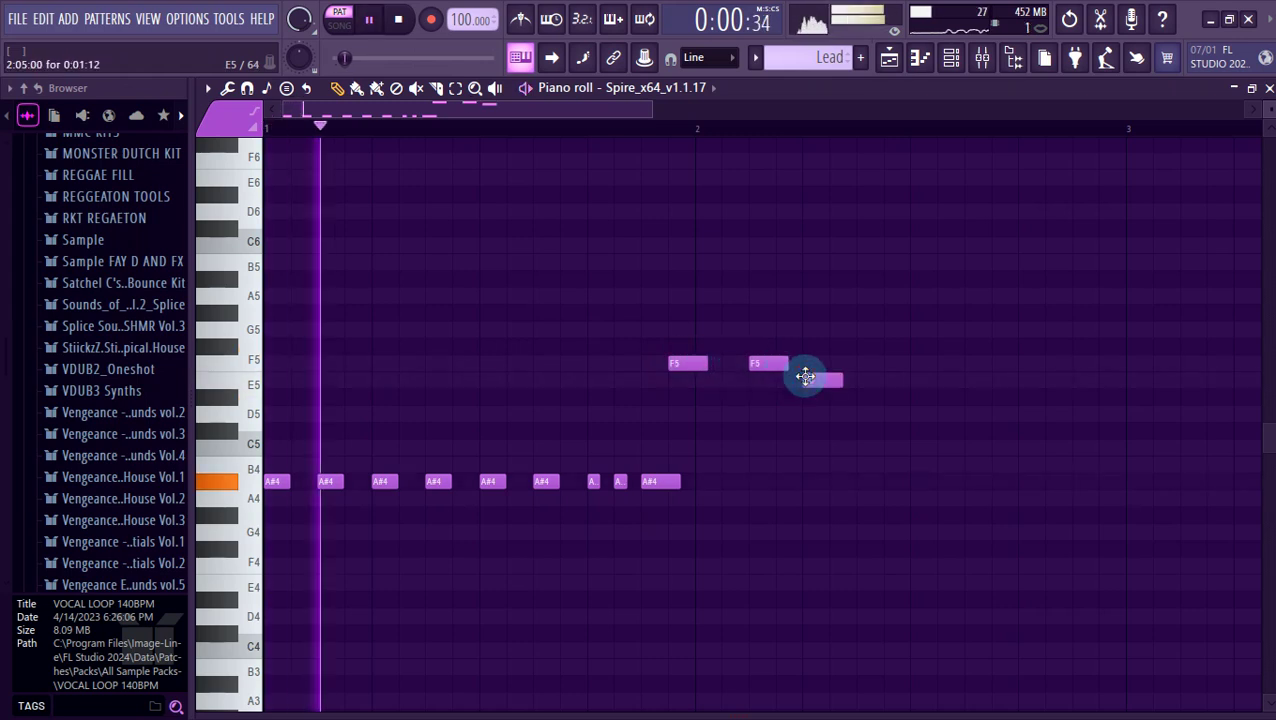
pyautogui.scroll(-1, 806, 374)
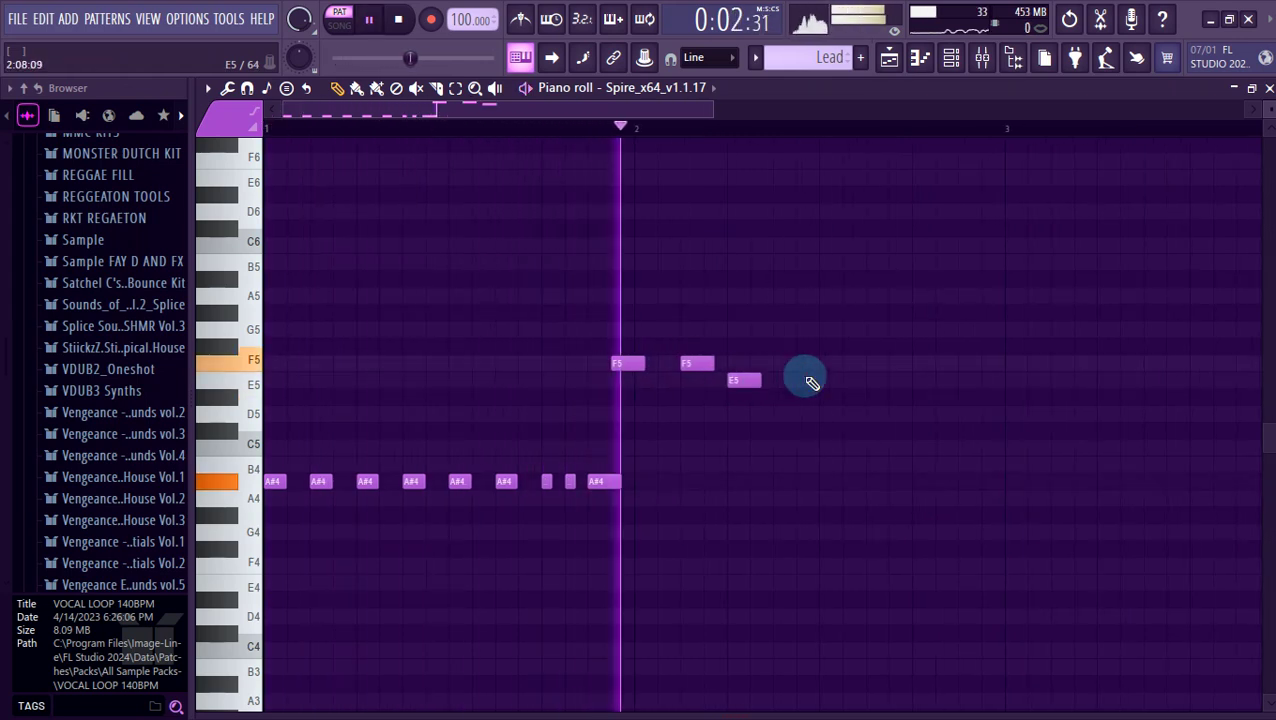
pyautogui.press('space')
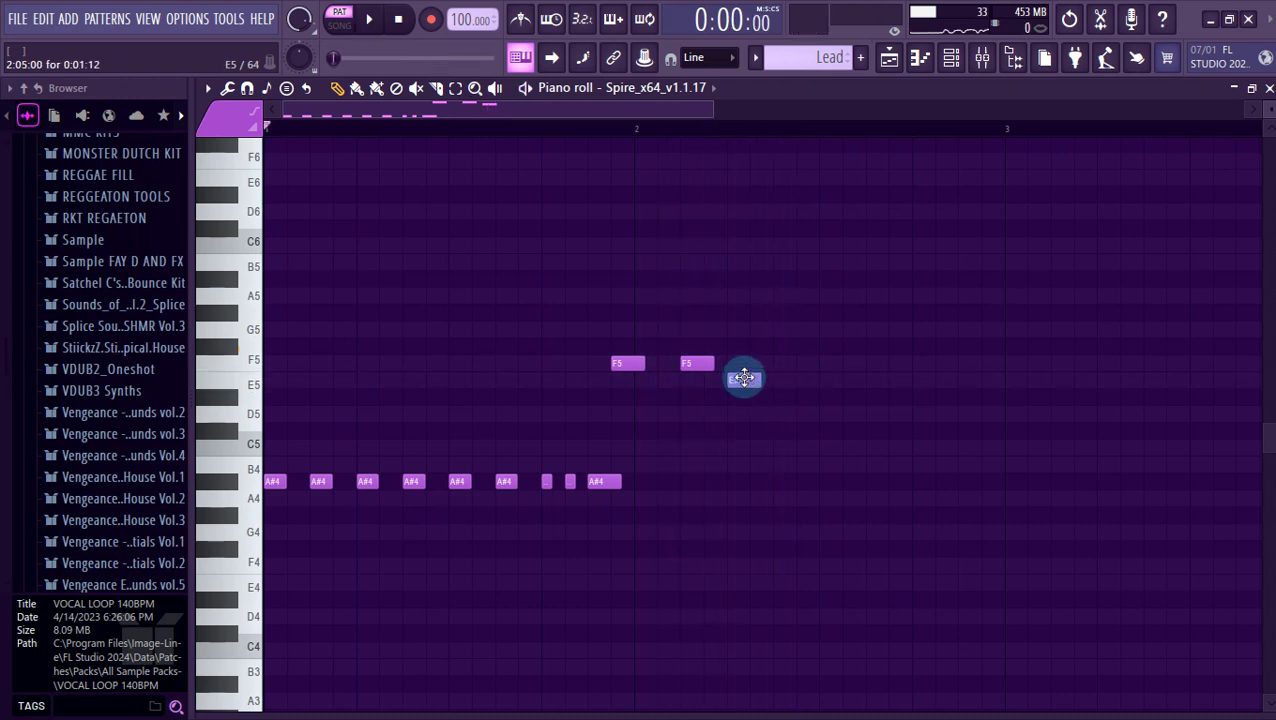
pyautogui.press('space')
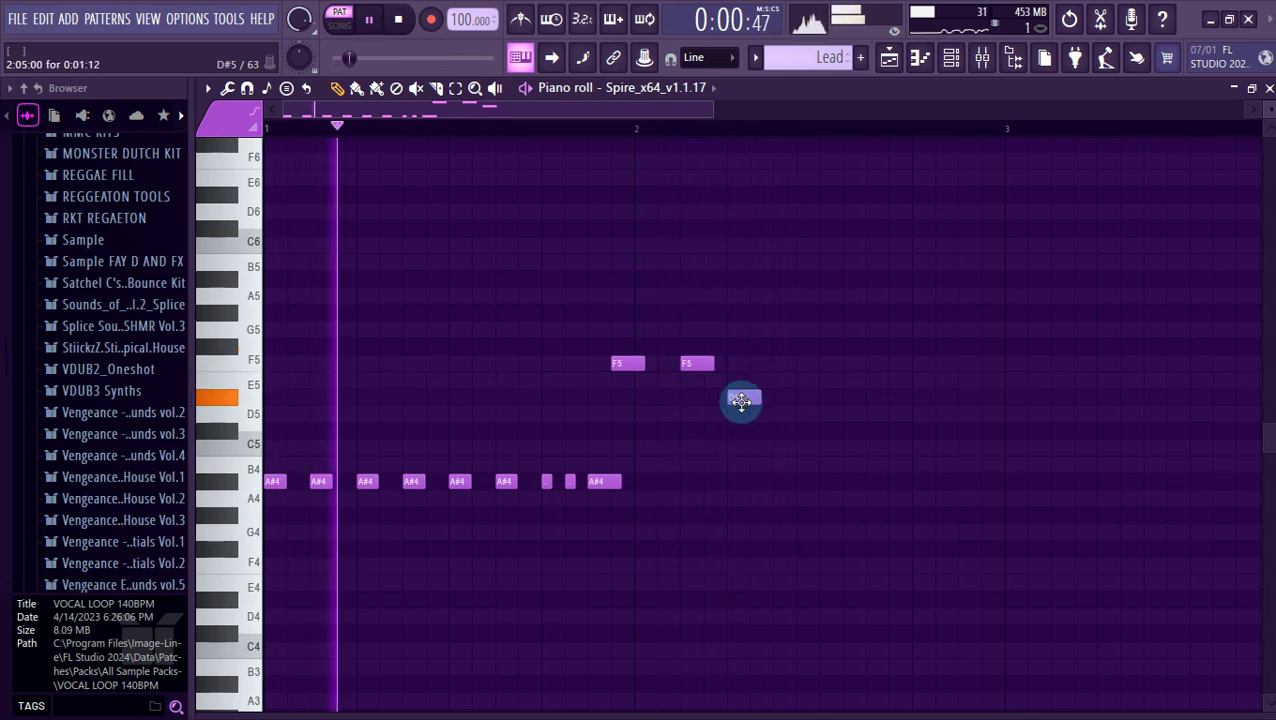
pyautogui.click(782, 405)
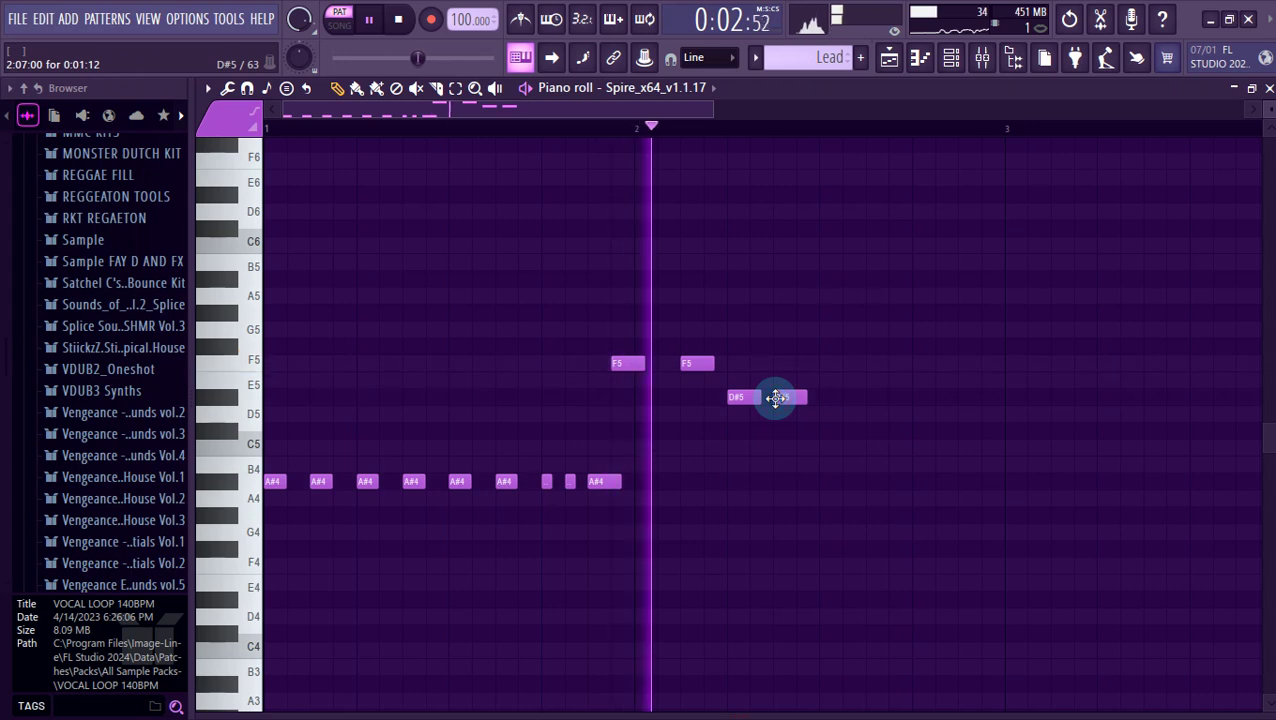
pyautogui.press('space')
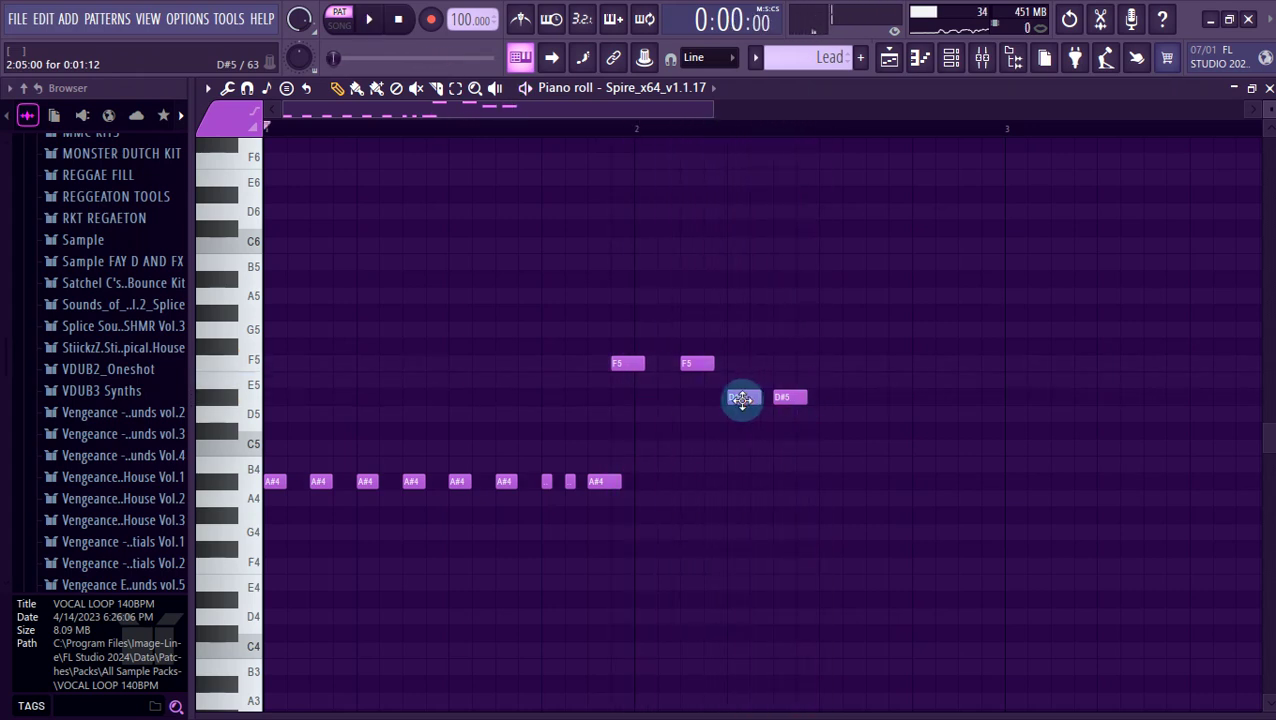
# Try lowering the first D#5 note to C#5 with two short D#5 notes added, and delete everything following the A#4 notes.
pyautogui.moveTo(741, 400); pyautogui.dragTo(740, 442)
pyautogui.press('space')
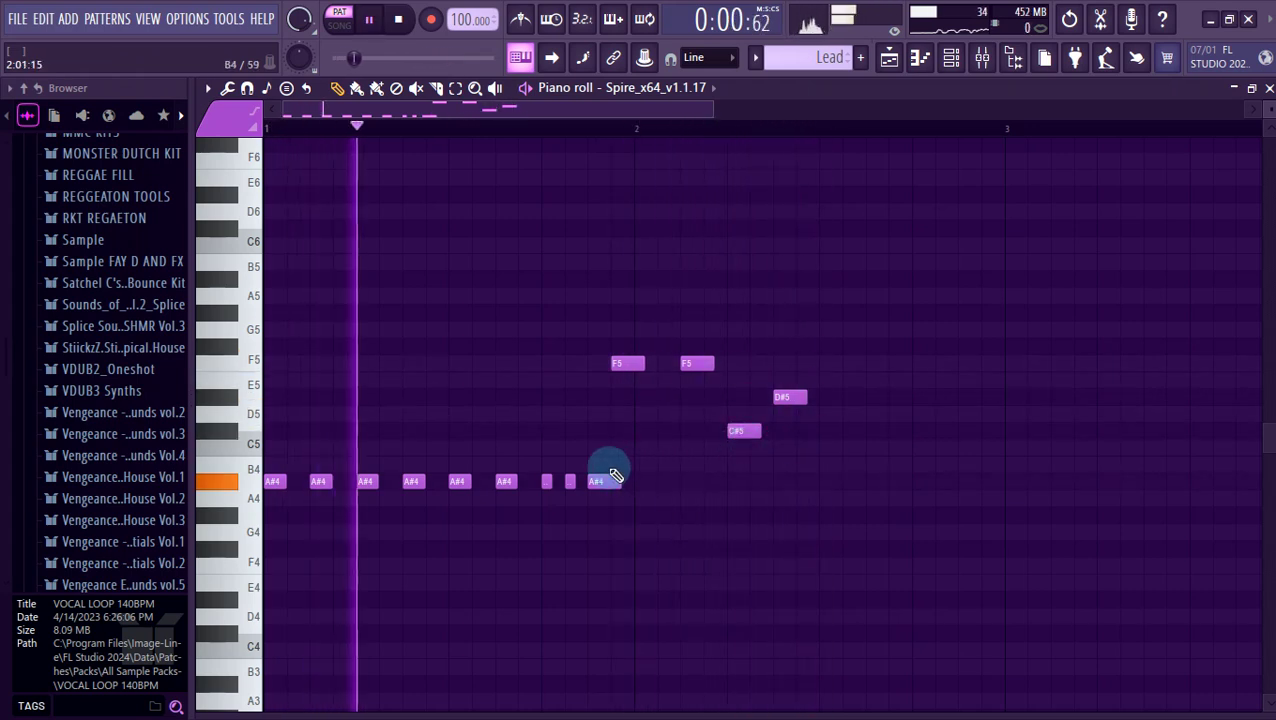
pyautogui.click(822, 397)
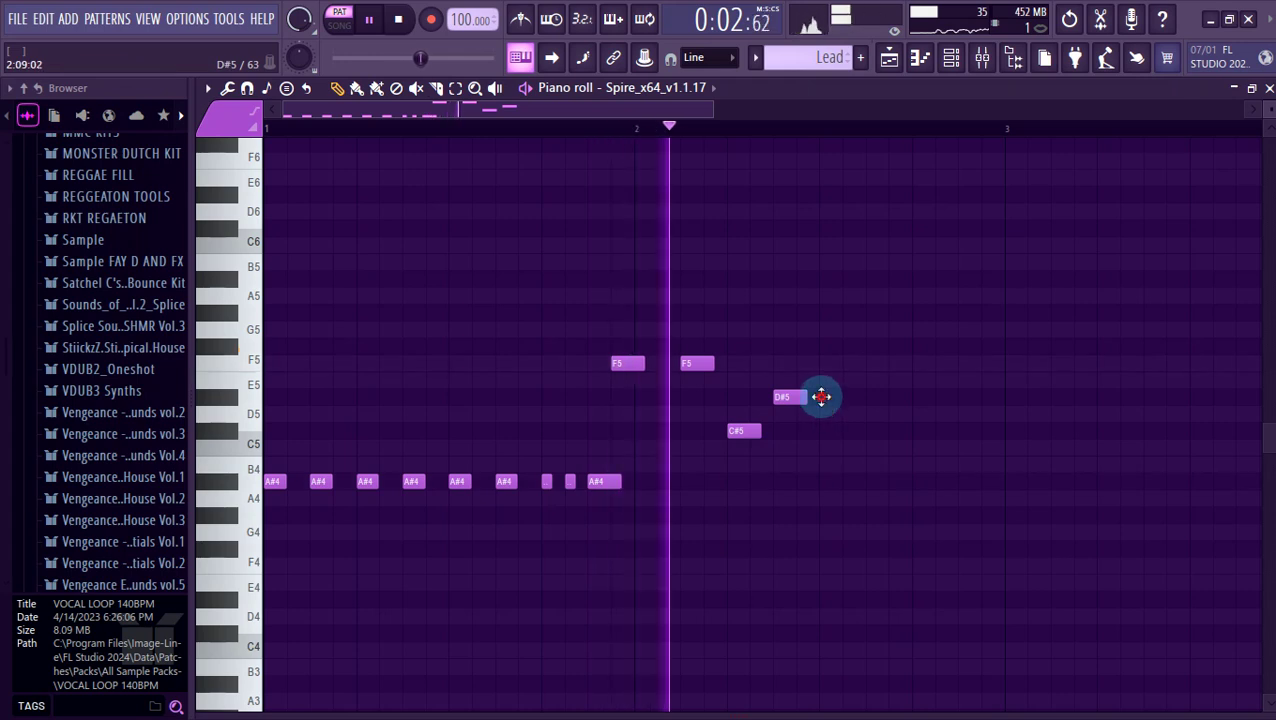
pyautogui.click(870, 397)
pyautogui.press('space')
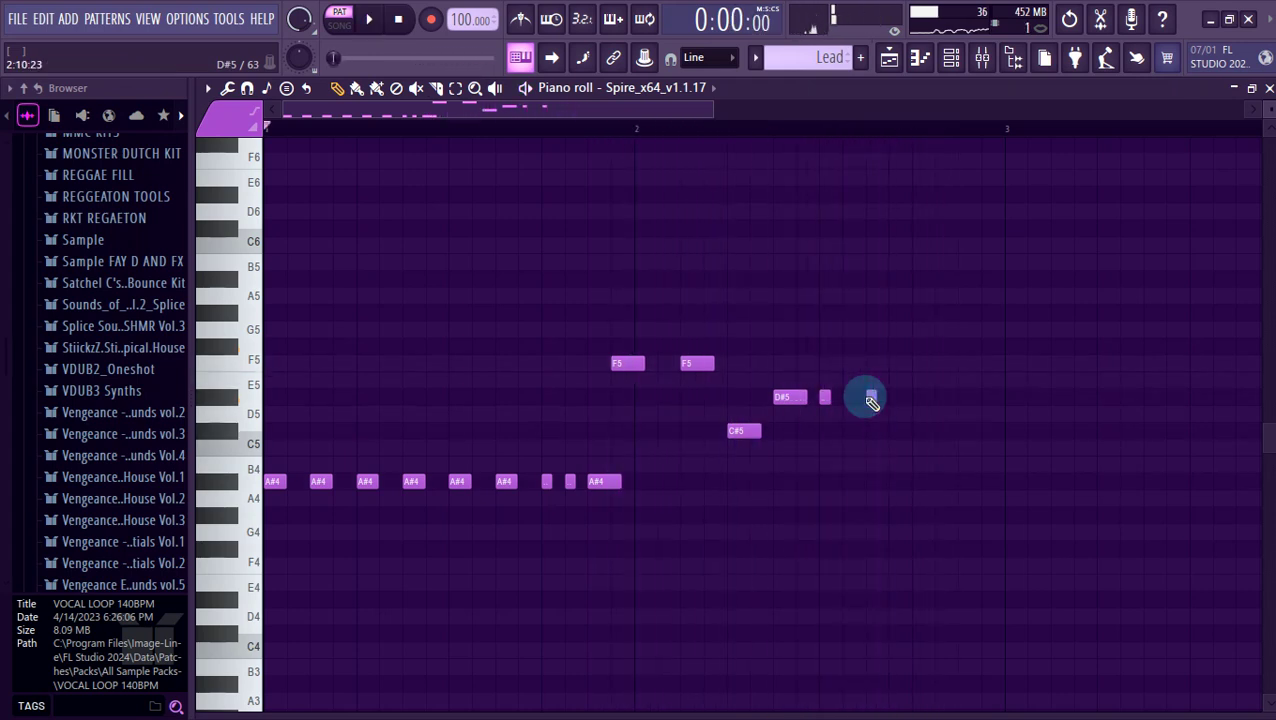
pyautogui.moveTo(936, 322); pyautogui.dragTo(656, 456)
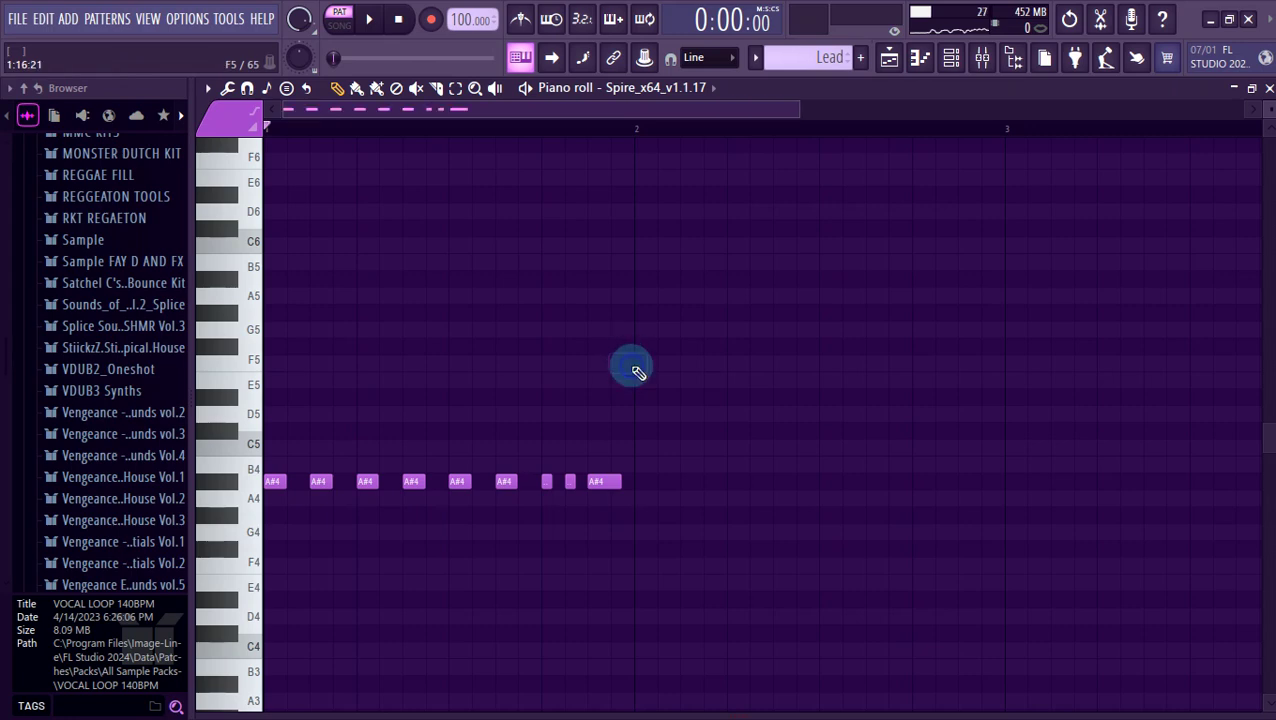
# Close the piano roll, insert an empty Track 6 in the playlist and paint Lead pattern clips from bar 17 to bar 25.
pyautogui.click(1251, 90)
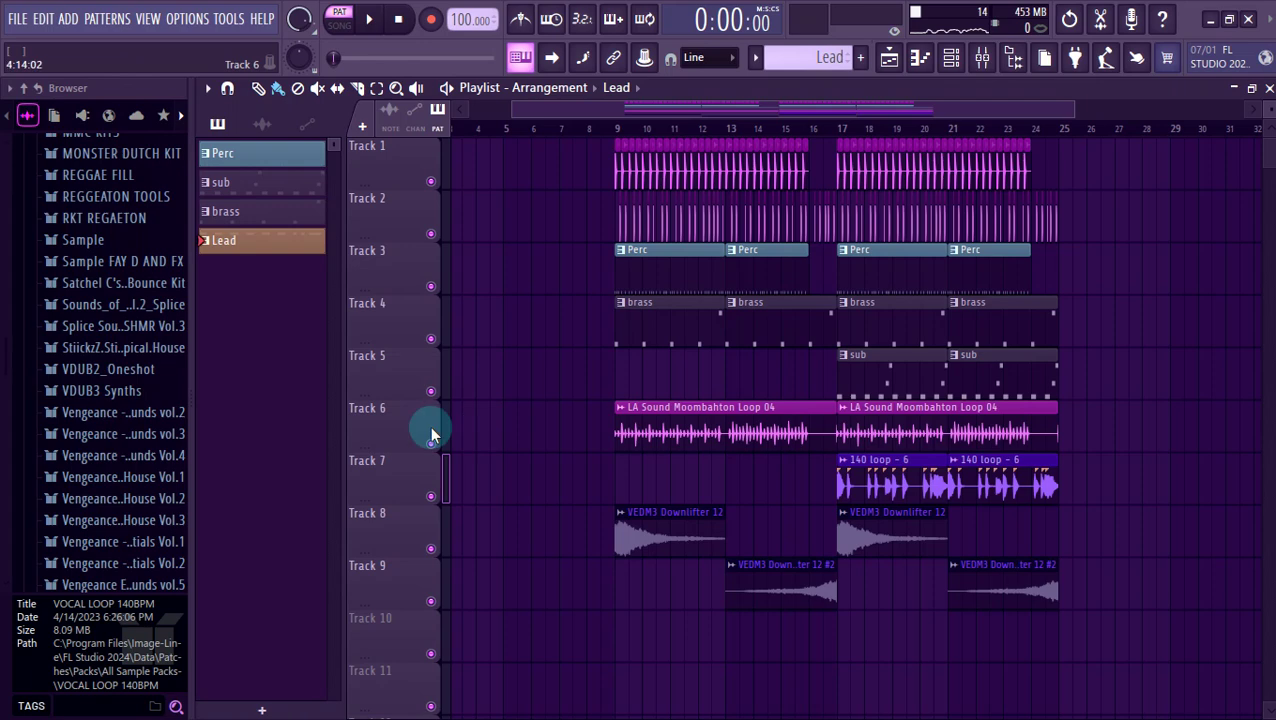
pyautogui.moveTo(420, 443); pyautogui.dragTo(400, 705)
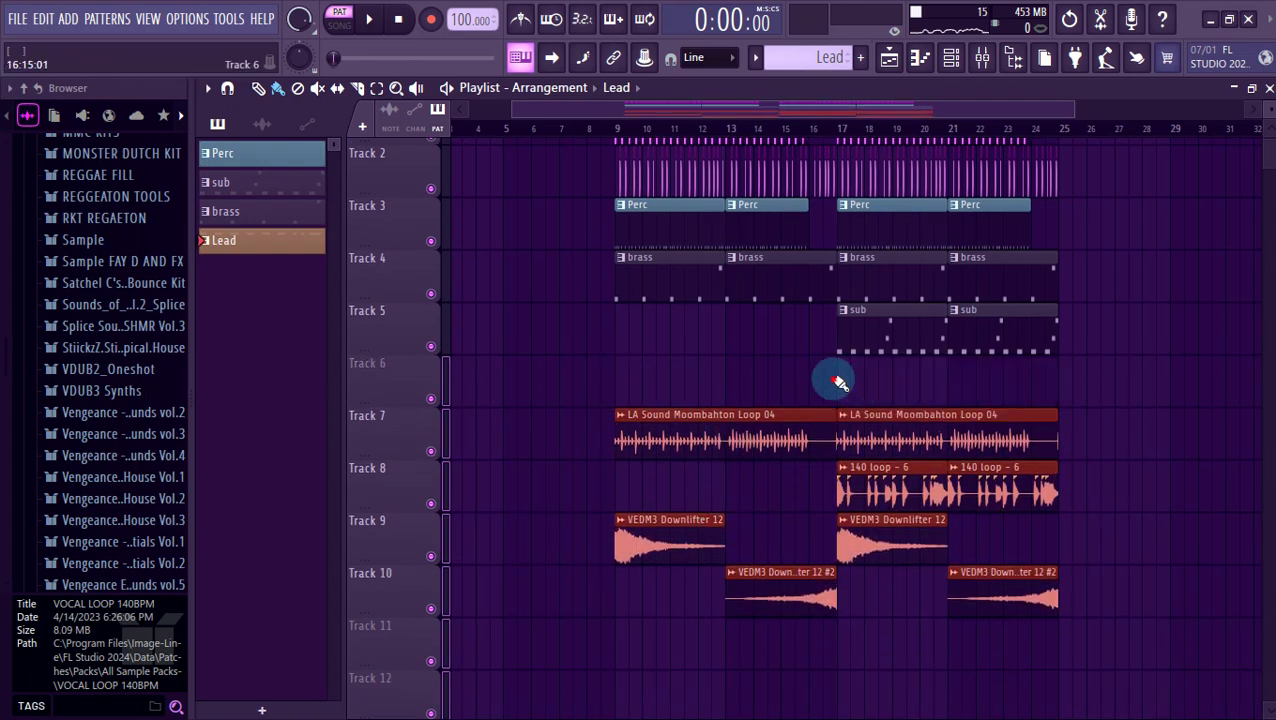
pyautogui.moveTo(838, 381); pyautogui.dragTo(1038, 389)
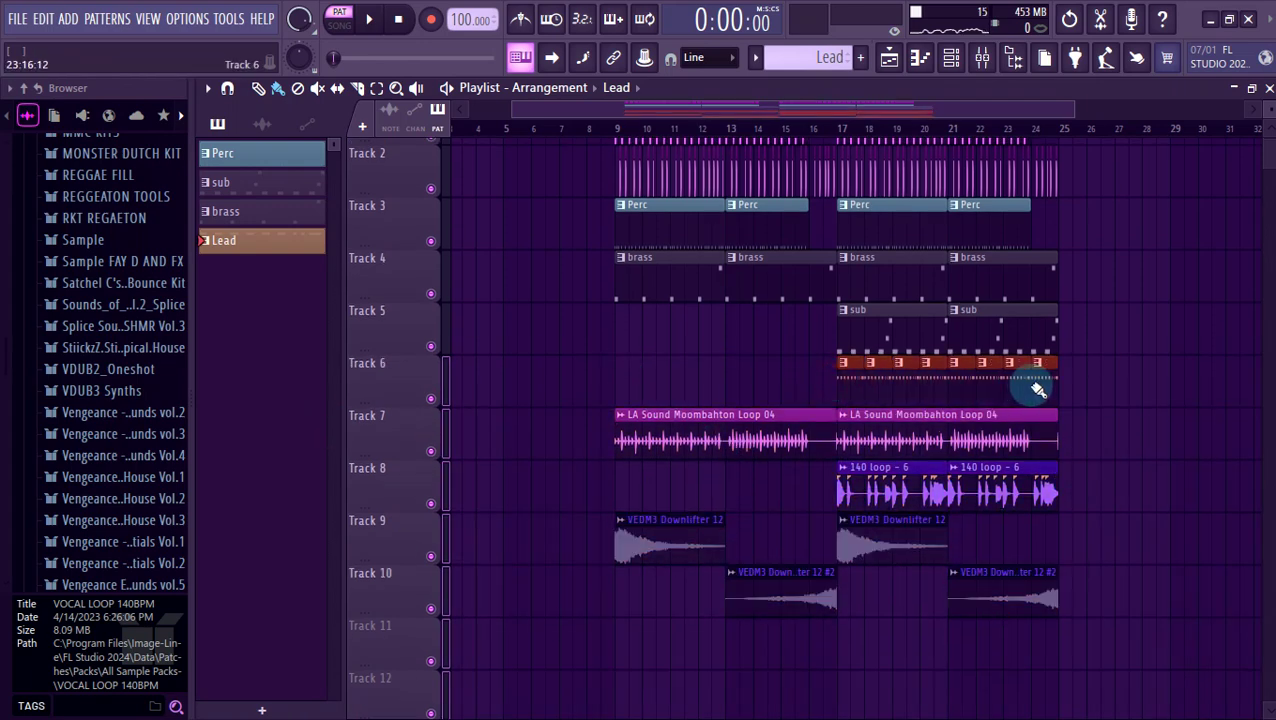
# Look into the VOCALS2 sample folder, close it and open the Vocal samples and chants folder.
pyautogui.scroll(-5, 125, 400)
pyautogui.click(112, 418)
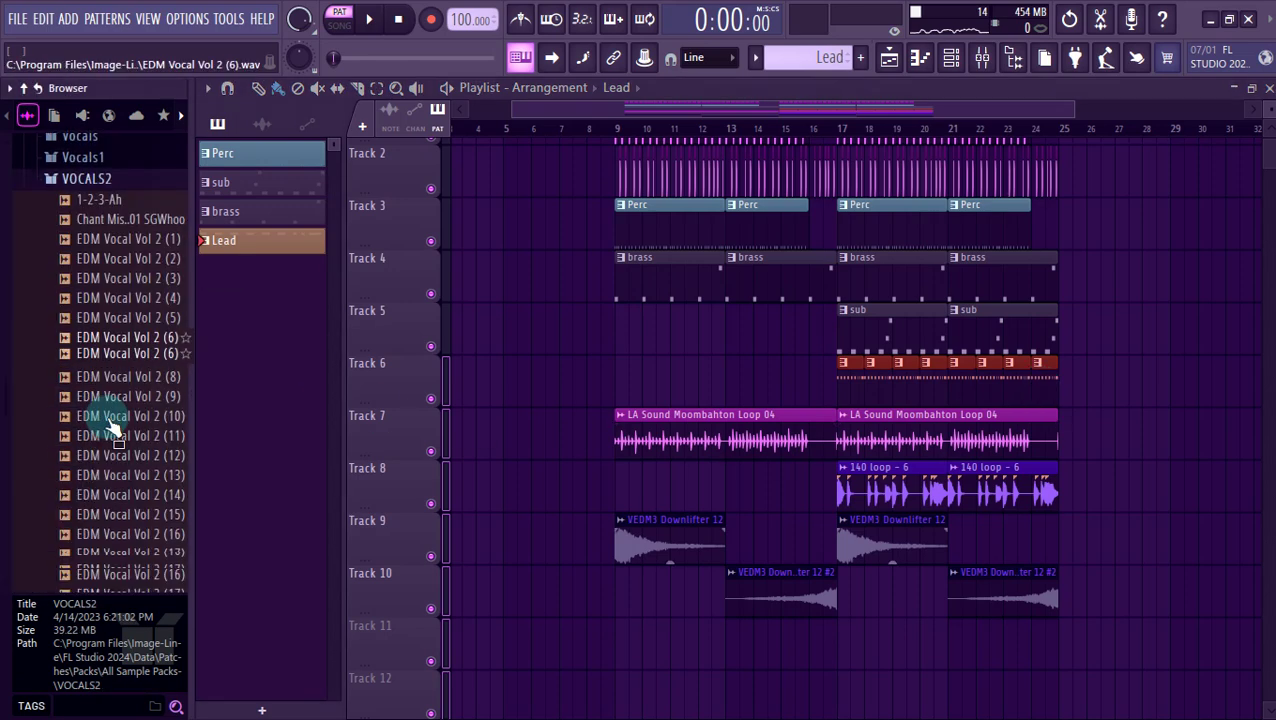
pyautogui.click(105, 425)
pyautogui.click(107, 155)
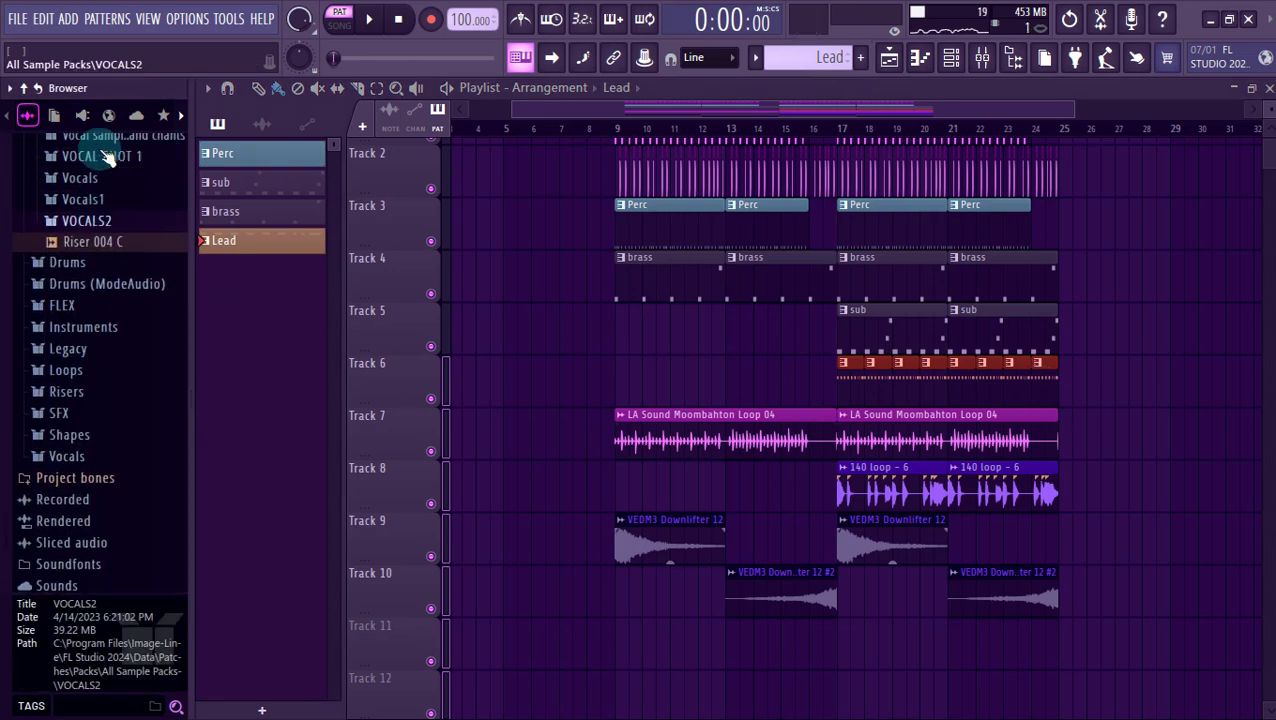
pyautogui.scroll(4, 125, 216)
pyautogui.click(145, 222)
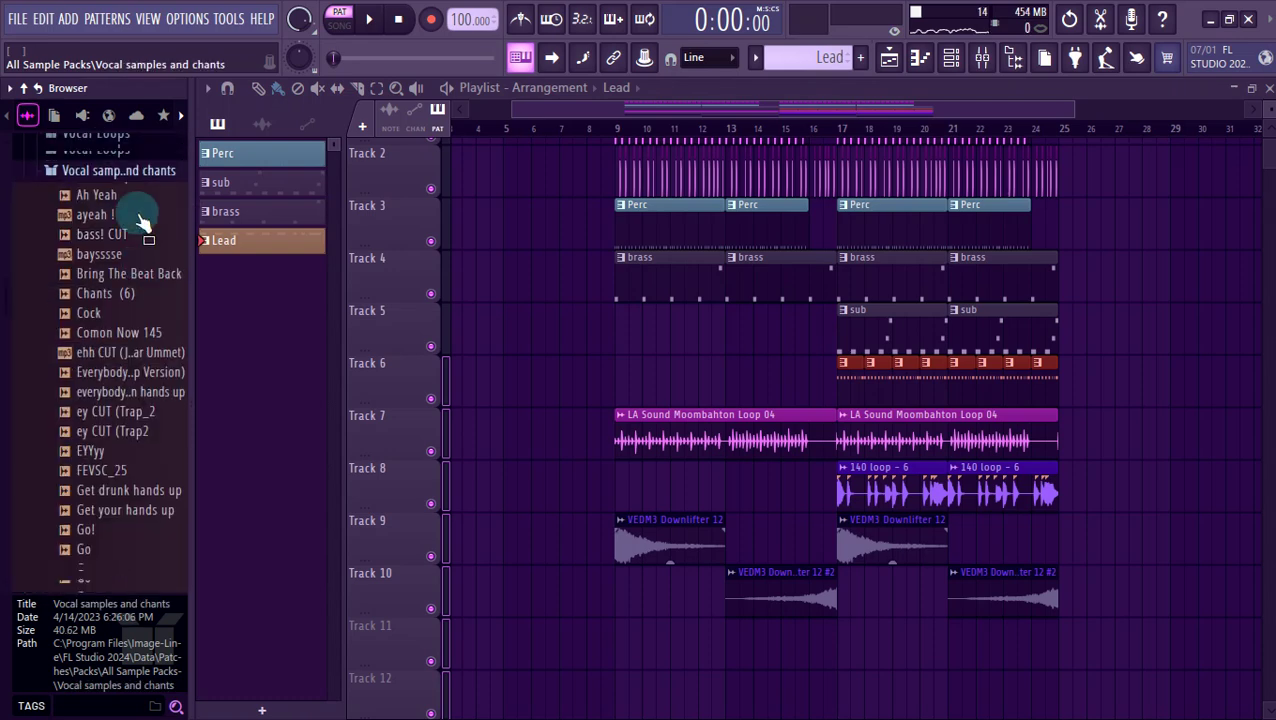
# Audition the vocal samples from Hoeeeeeeee and Jump - Vocal Shot through Like Wooh Wooh and Master Of The Bass.
pyautogui.scroll(-1, 137, 251)
pyautogui.scroll(-4, 138, 442)
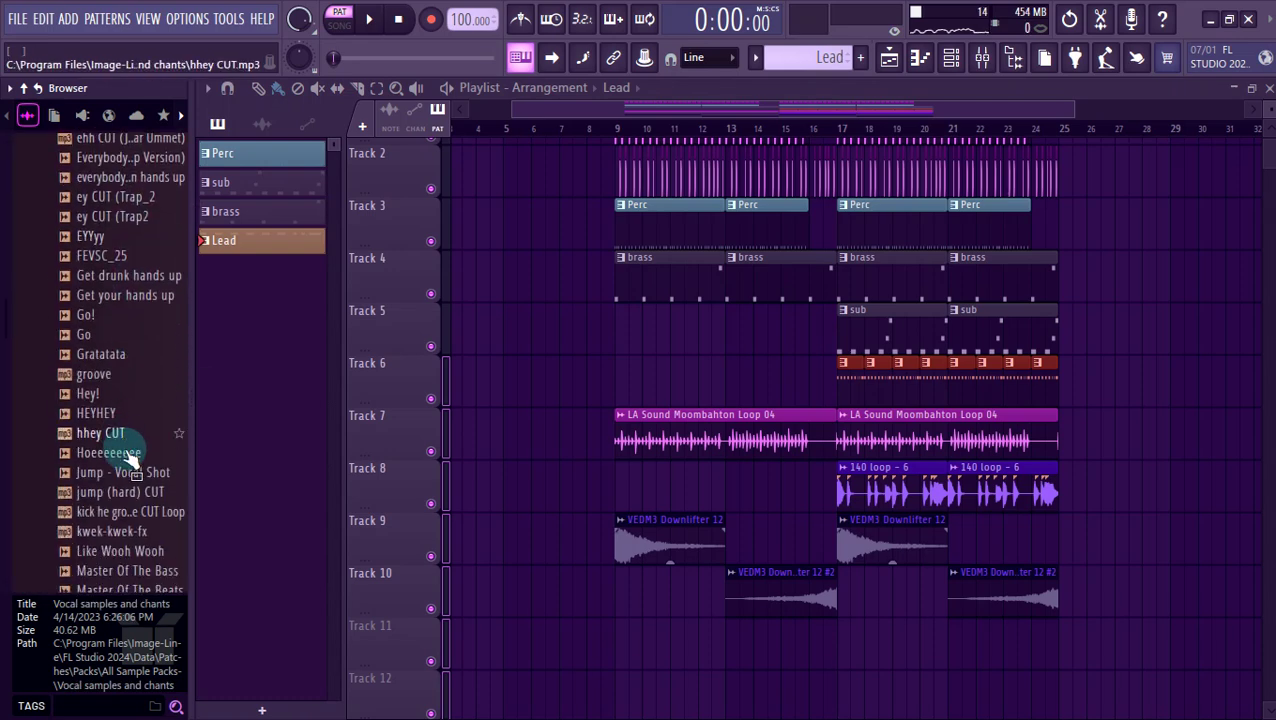
pyautogui.click(127, 452)
pyautogui.click(137, 476)
pyautogui.scroll(-3, 138, 483)
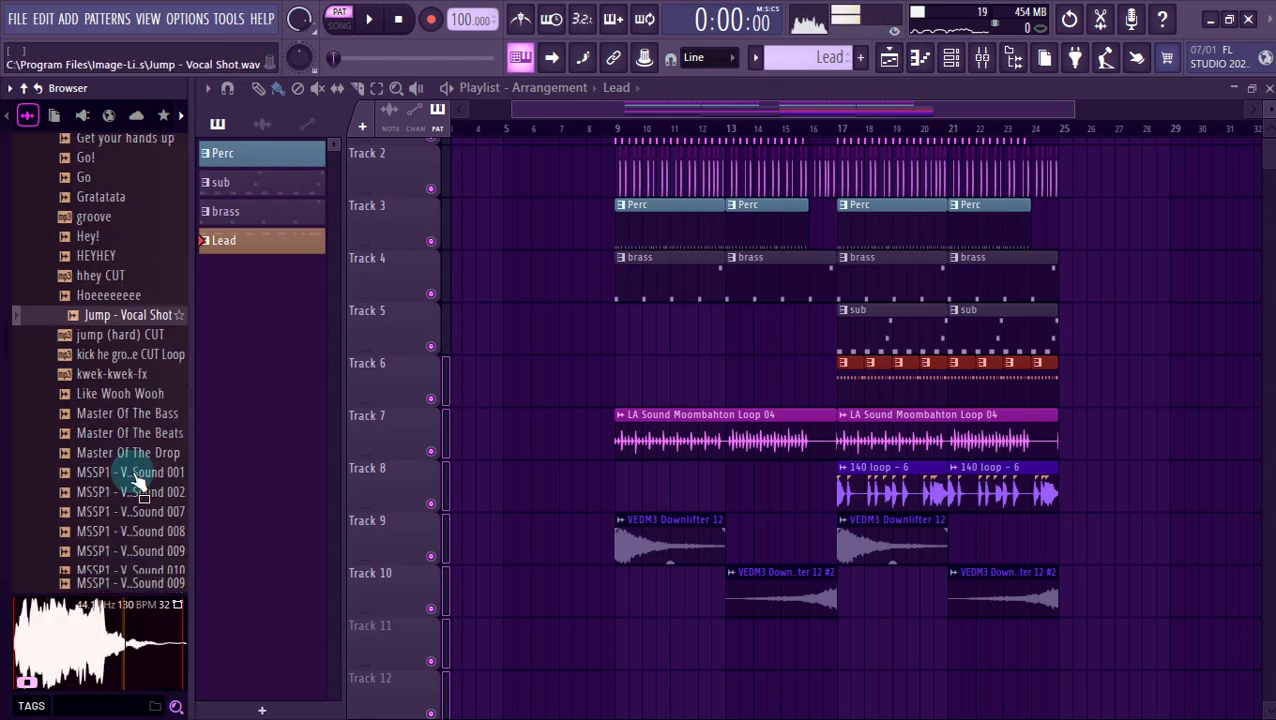
pyautogui.scroll(-1, 137, 483)
pyautogui.click(134, 461)
pyautogui.click(130, 365)
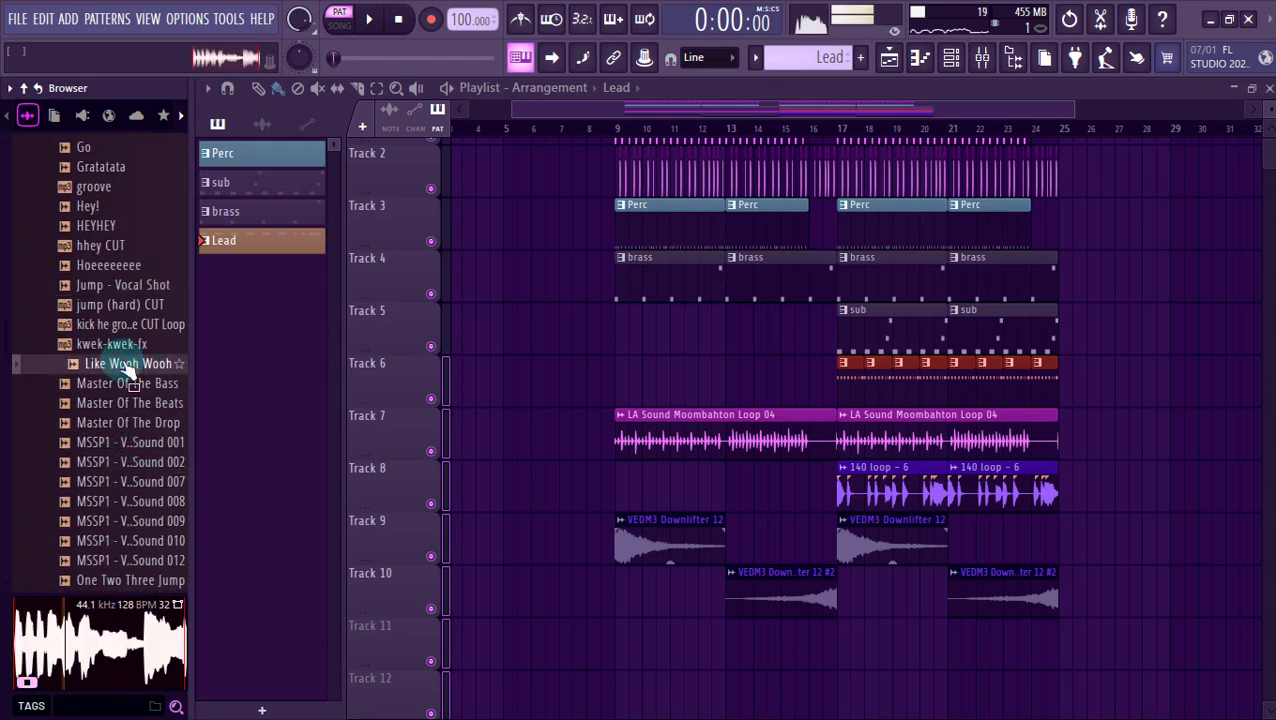
pyautogui.click(128, 385)
# Audition People Are You Ready, several Pre-Vocal 01 samples and Pro Vocals Shouts (2), (5) and (7).
pyautogui.scroll(-4, 128, 399)
pyautogui.click(118, 386)
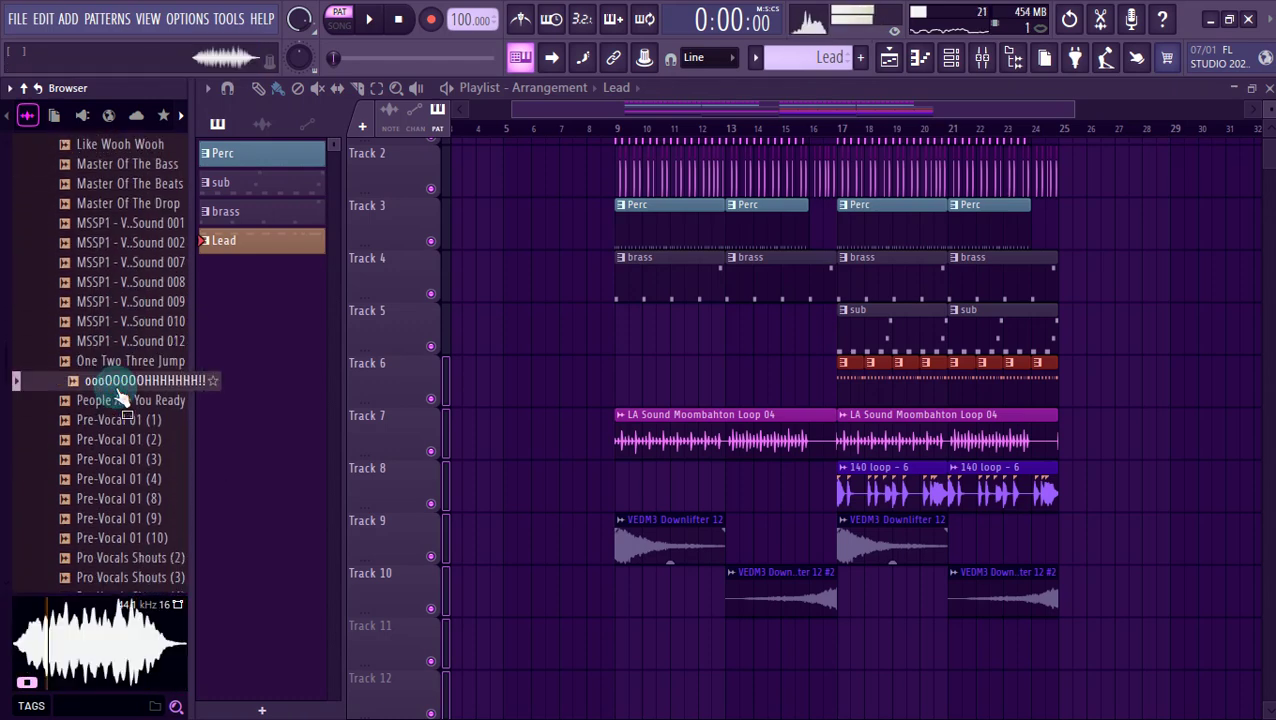
pyautogui.click(120, 400)
pyautogui.click(118, 420)
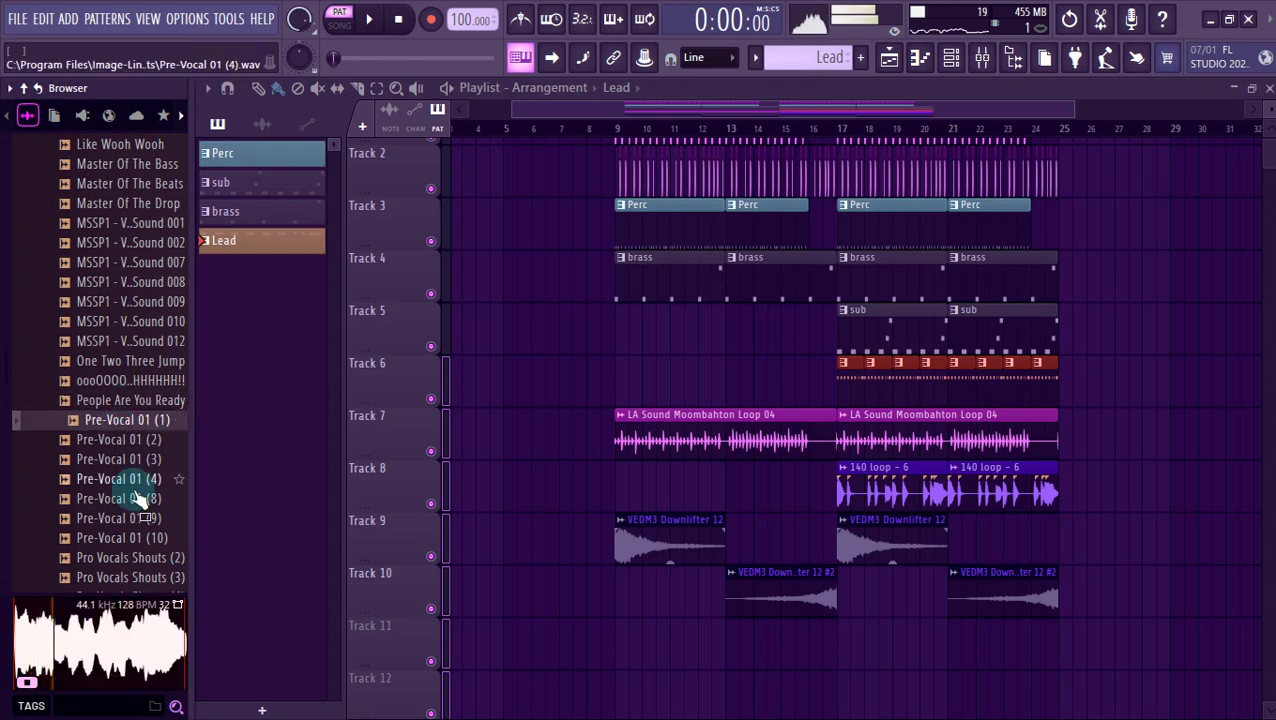
pyautogui.click(133, 482)
pyautogui.scroll(-3, 128, 420)
pyautogui.click(128, 376)
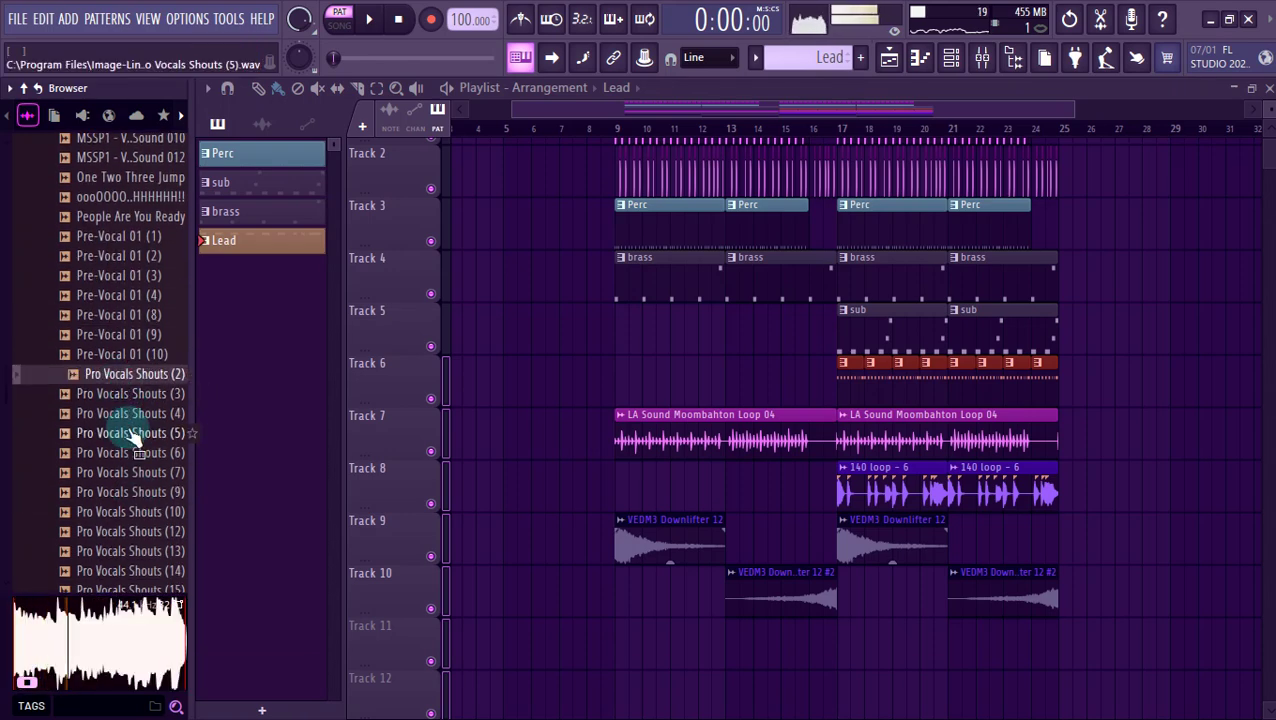
pyautogui.click(130, 433)
pyautogui.click(132, 471)
pyautogui.scroll(-4, 130, 470)
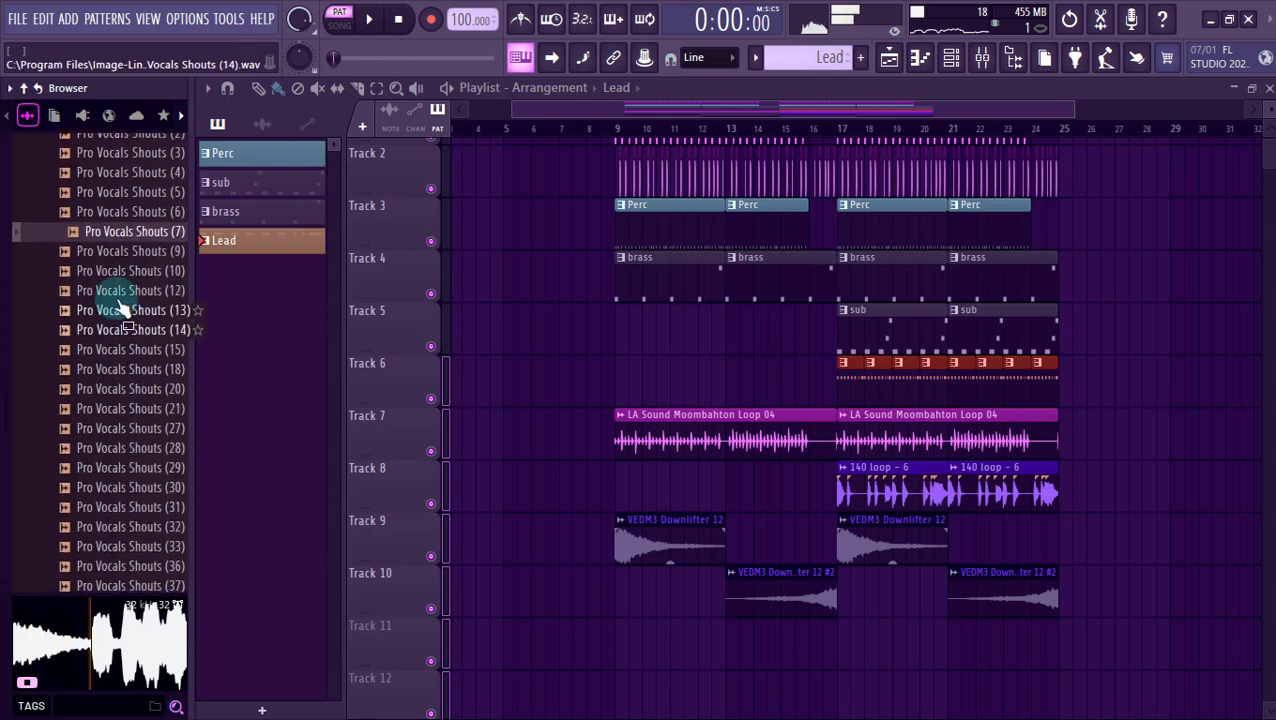
# Place Pro Vocals Shouts (7) on Track 9 at bar 16 and fit it to tempo using the estimated 63.817 BPM.
pyautogui.moveTo(100, 236); pyautogui.dragTo(803, 523)
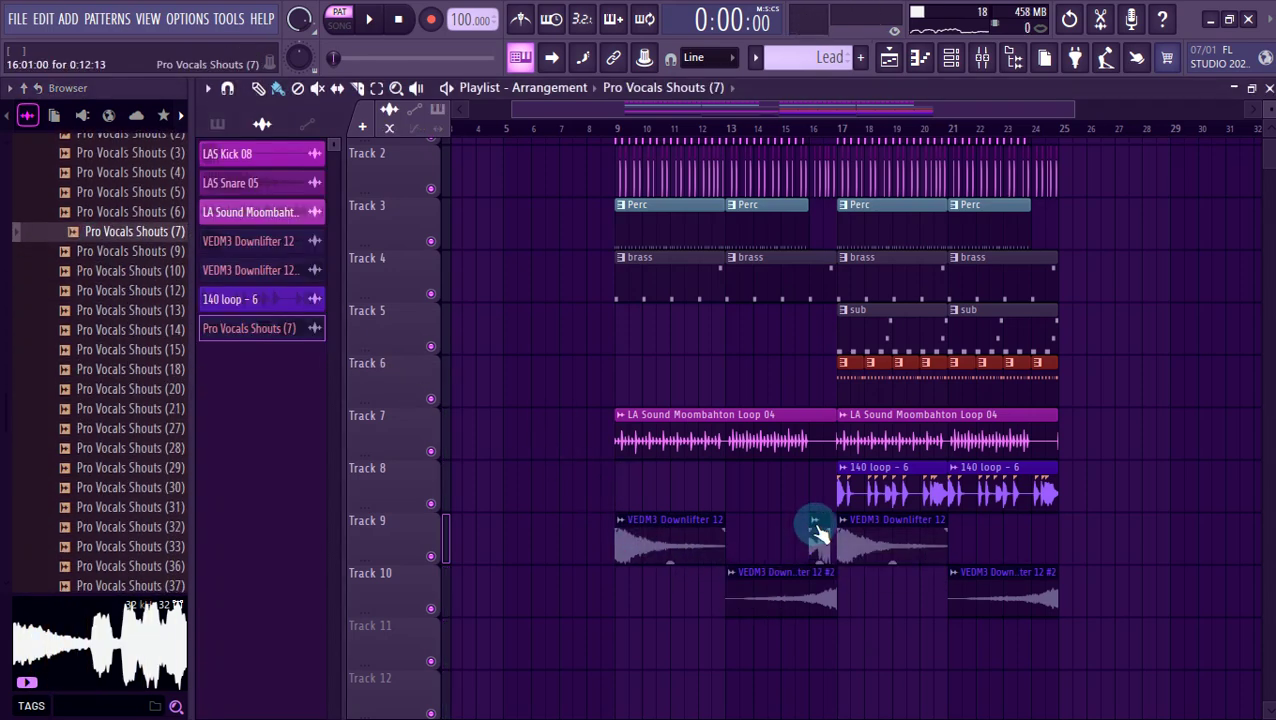
pyautogui.scroll(3, 815, 530)
pyautogui.rightClick(816, 528)
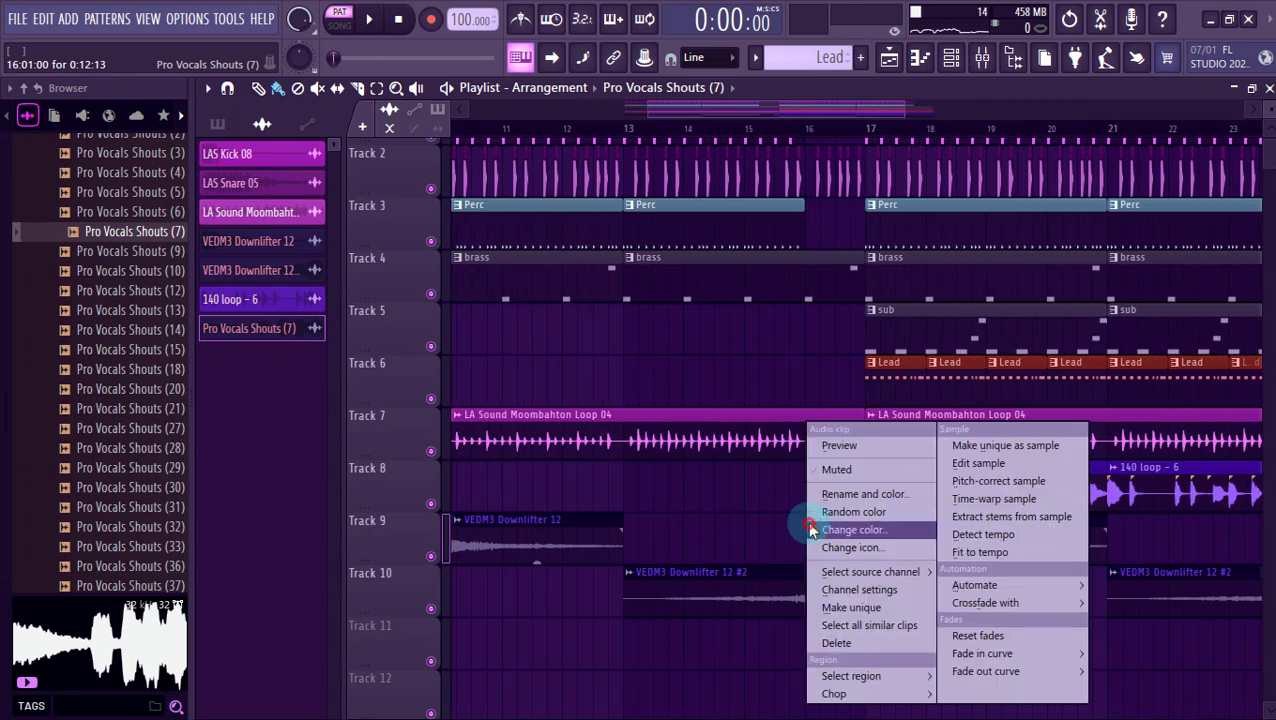
pyautogui.click(975, 553)
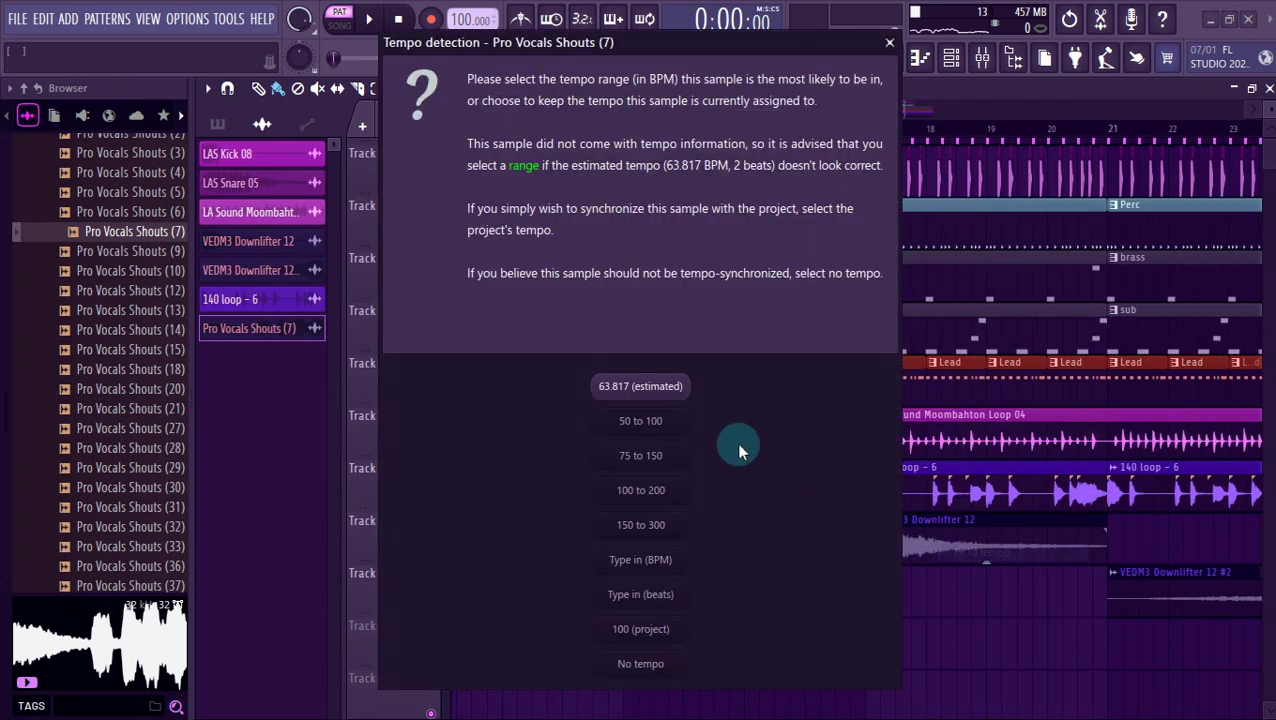
pyautogui.click(640, 388)
pyautogui.scroll(4, 891, 504)
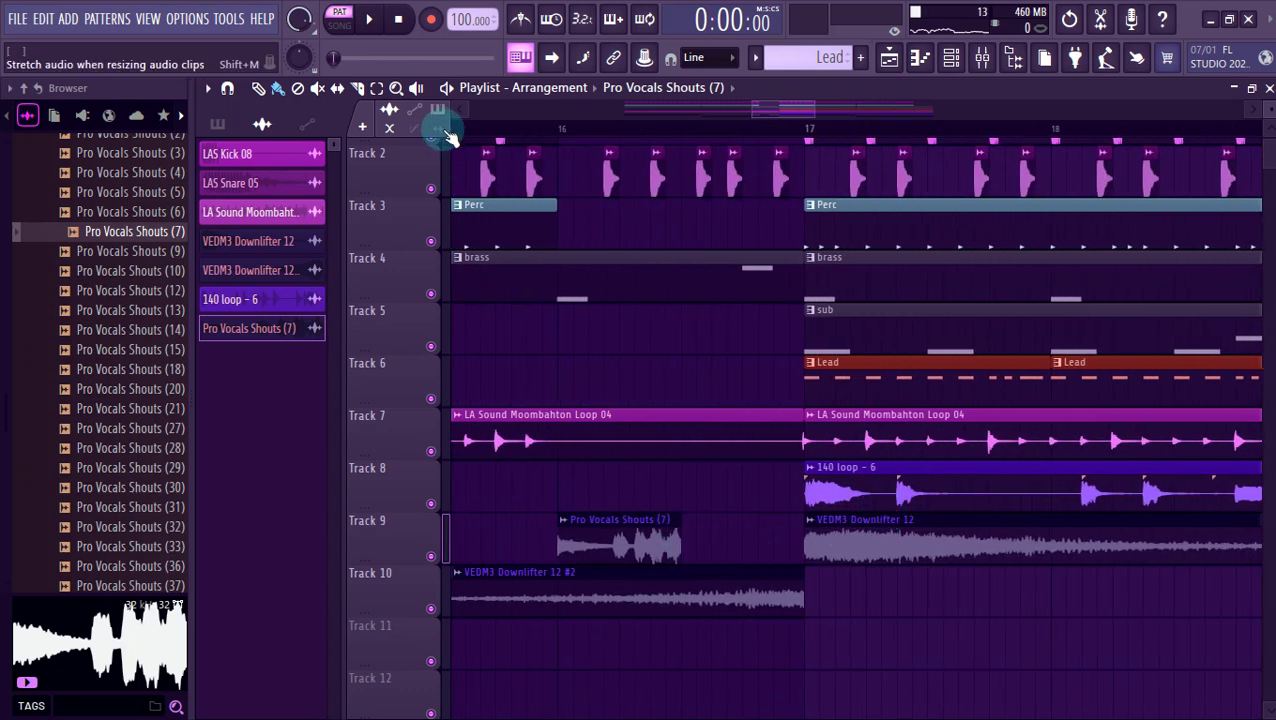
# Time-stretch the Pro Vocals Shouts (7) clip to fill all of bar 16 and normalize its sample.
pyautogui.moveTo(686, 522); pyautogui.dragTo(806, 518)
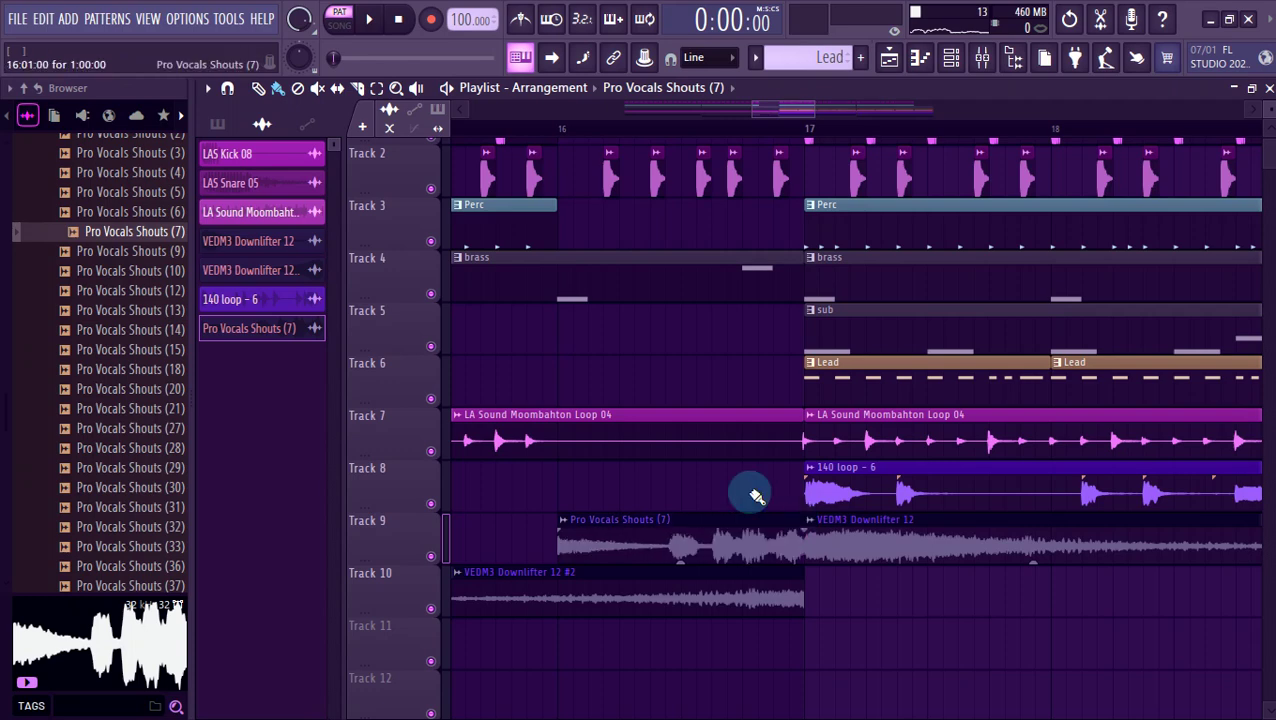
pyautogui.keyDown('ctrl'); pyautogui.scroll(-5, 740, 486); pyautogui.keyUp('ctrl')
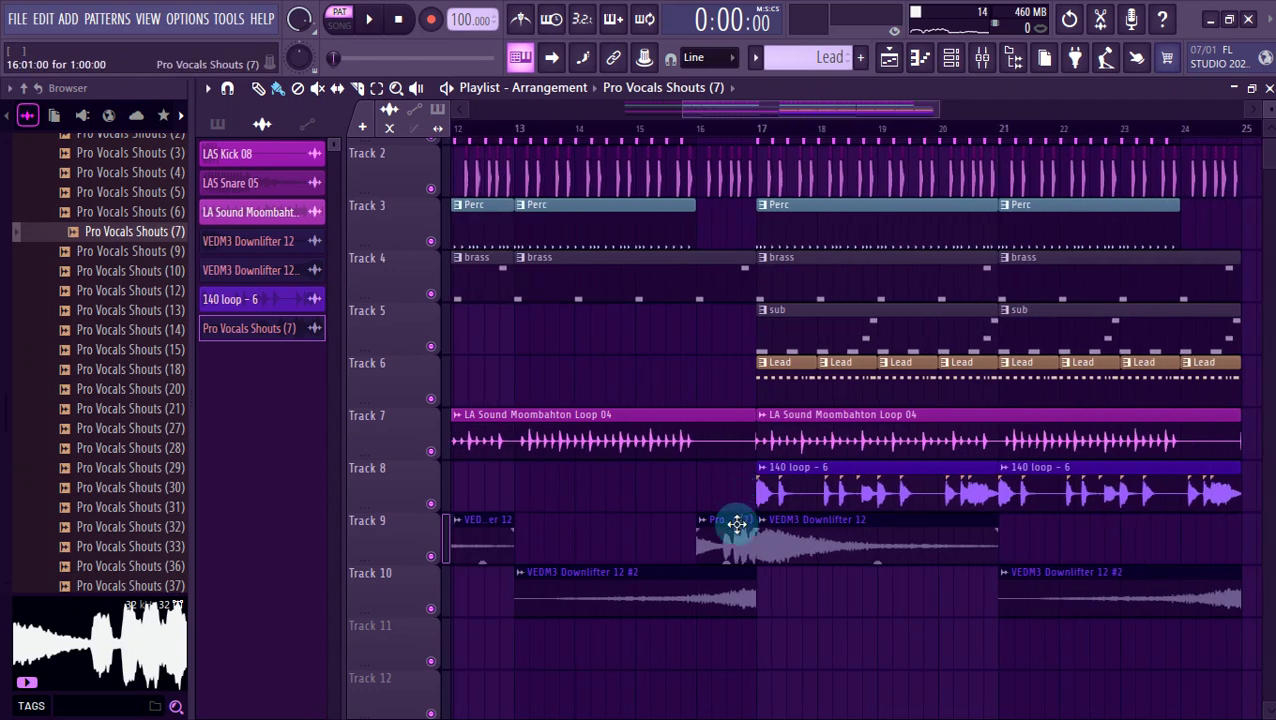
pyautogui.doubleClick(743, 548)
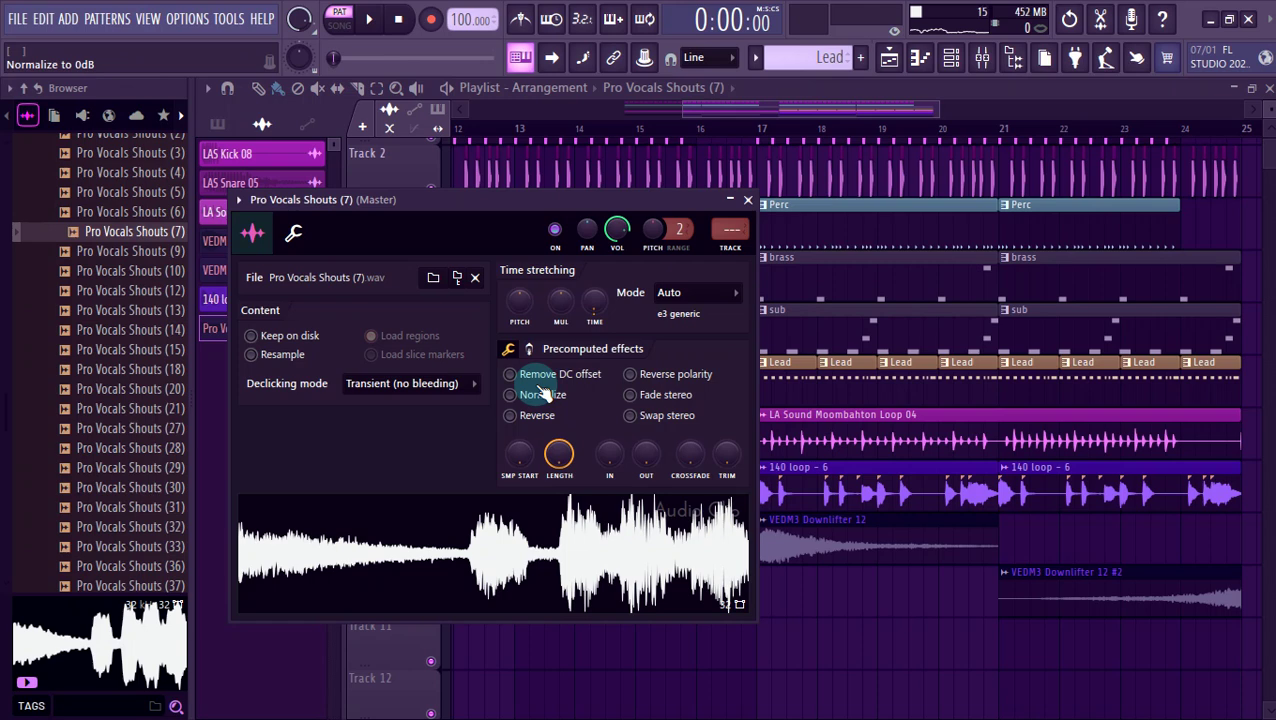
pyautogui.click(543, 395)
pyautogui.press('Escape')
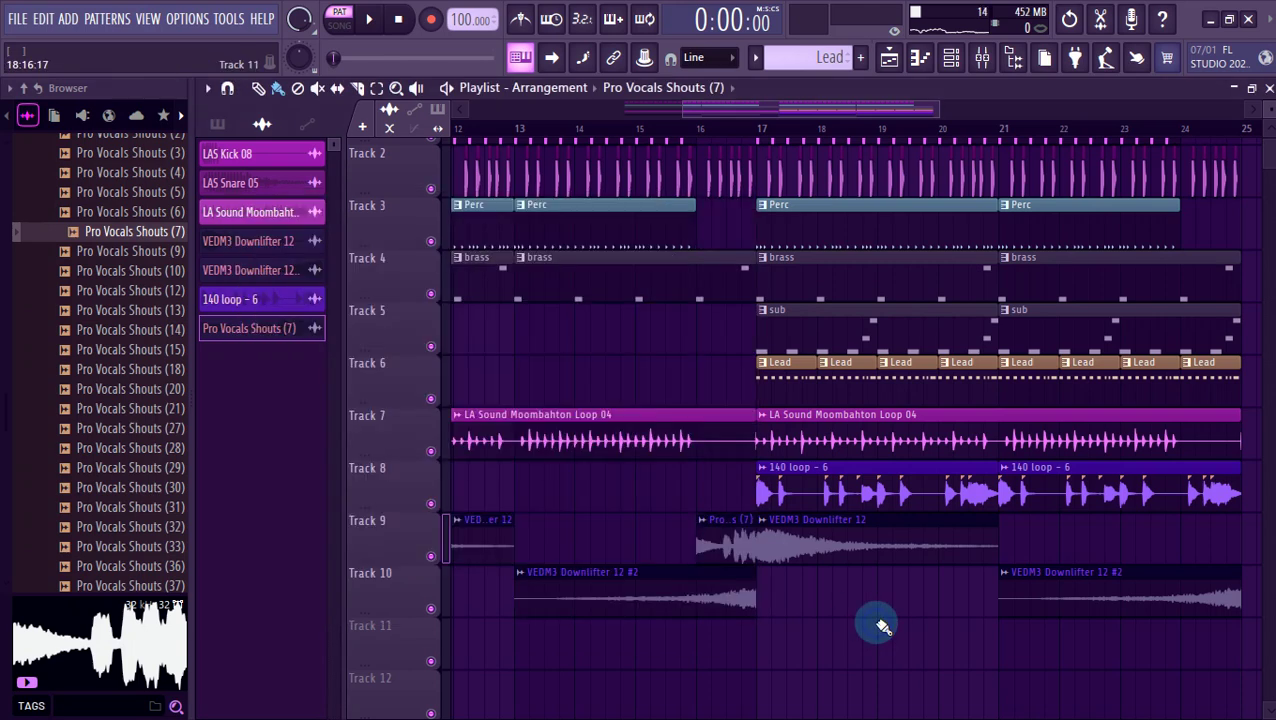
# Close the vocal samples folder and open the FAY D folder inside the Sample FAY D AND FX pack.
pyautogui.scroll(10, 90, 345)
pyautogui.scroll(15, 140, 355)
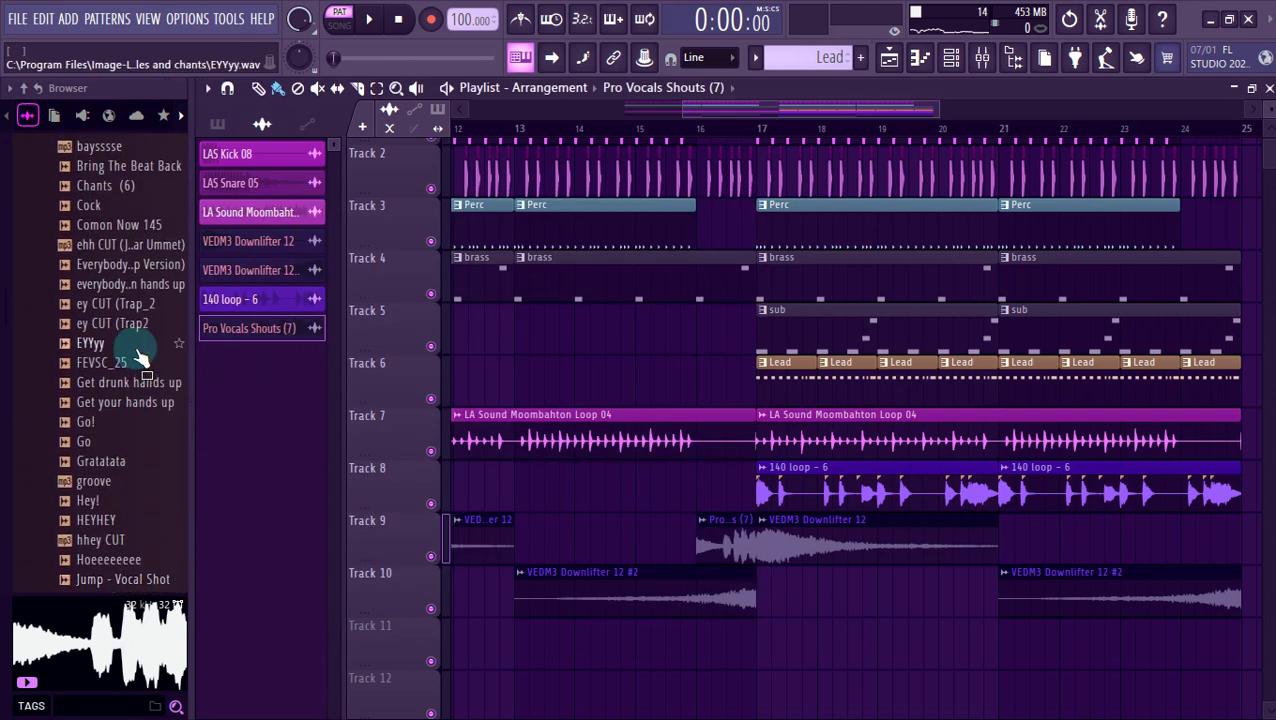
pyautogui.click(135, 280)
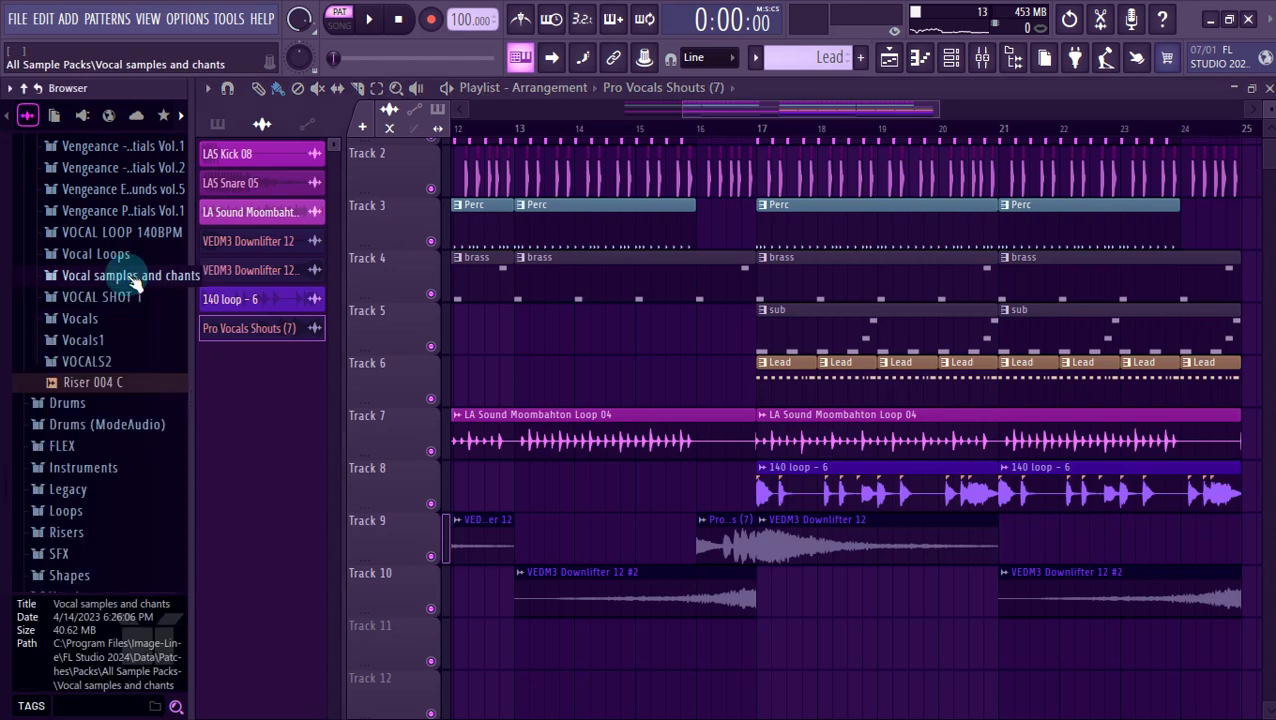
pyautogui.scroll(5, 135, 283)
pyautogui.scroll(3, 133, 282)
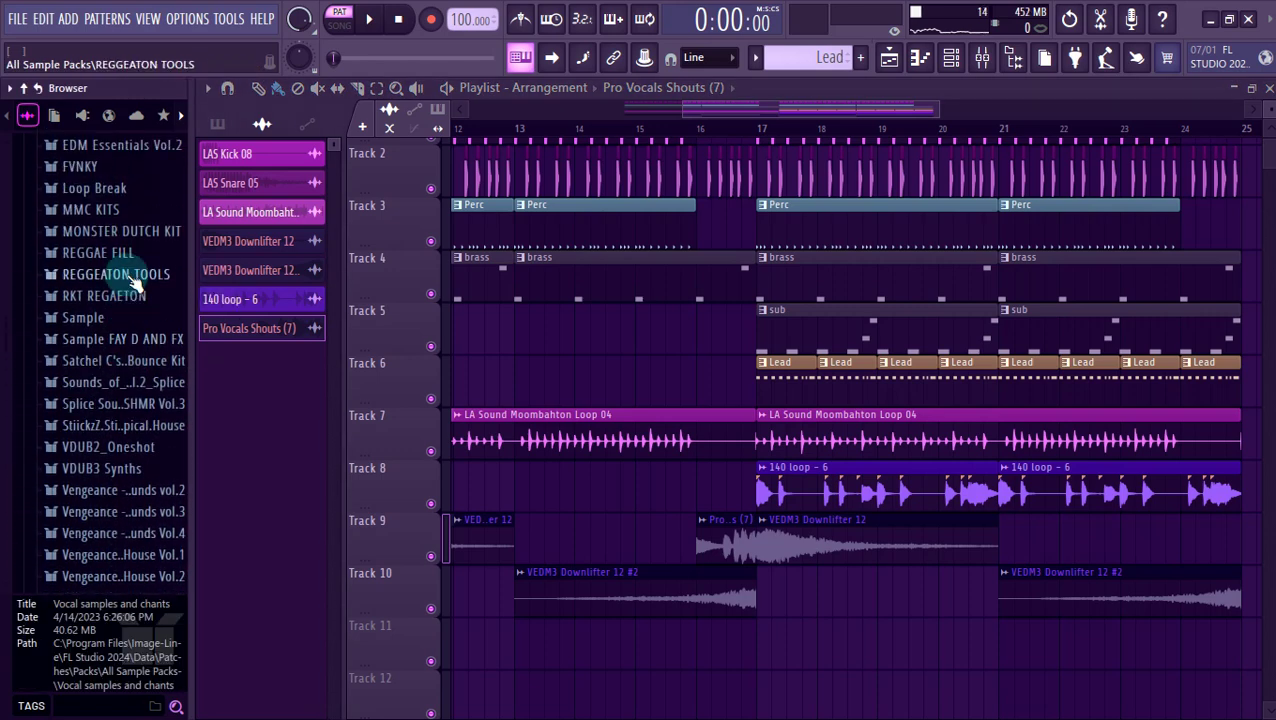
pyautogui.click(150, 339)
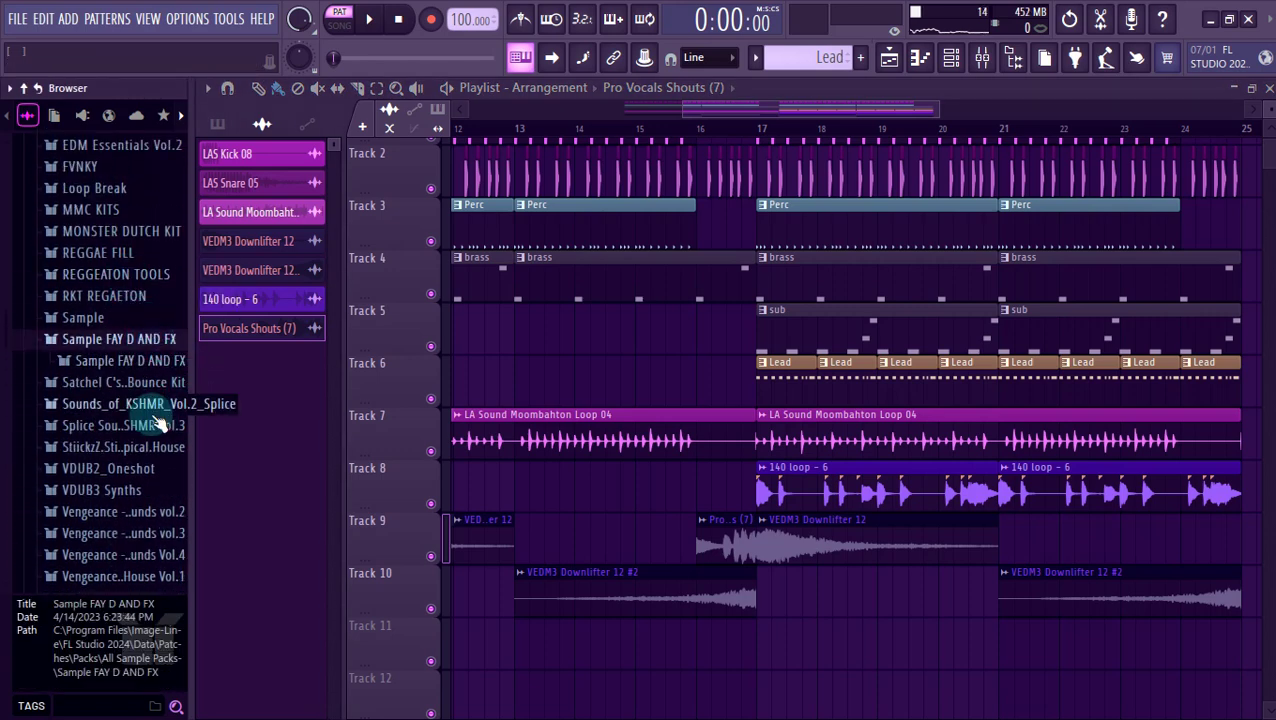
pyautogui.click(125, 360)
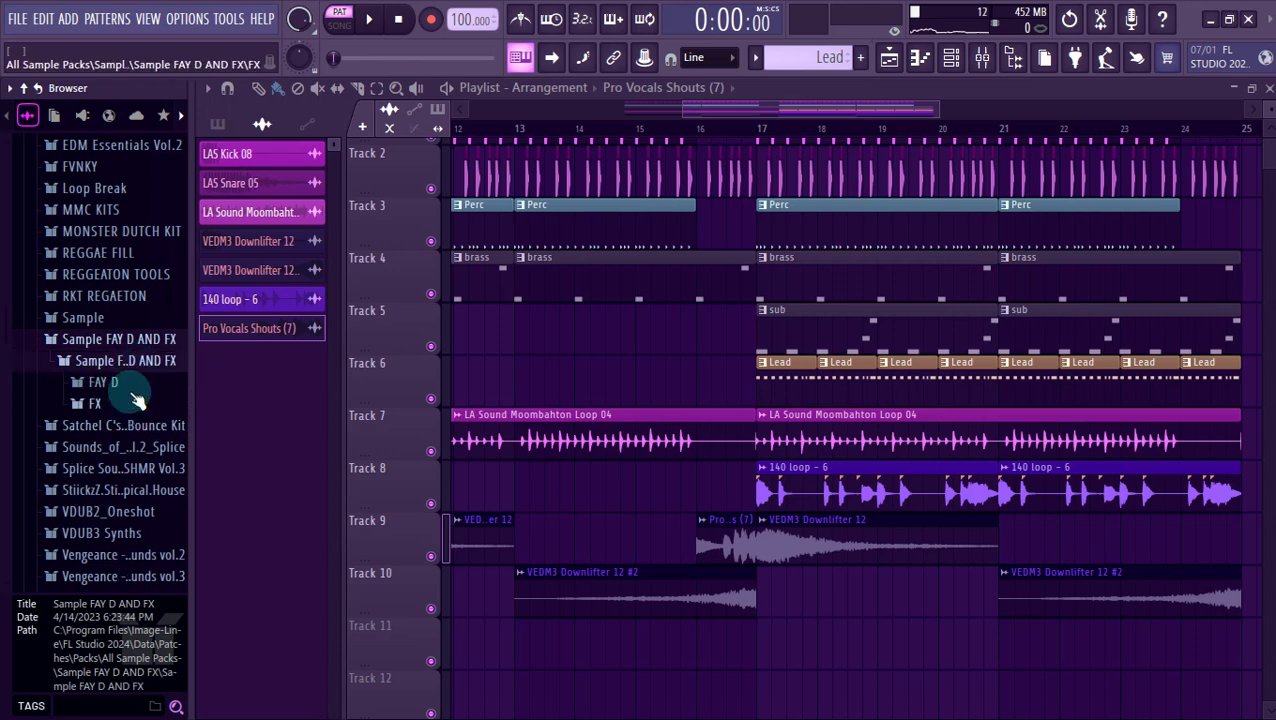
pyautogui.click(103, 382)
pyautogui.scroll(-4, 128, 441)
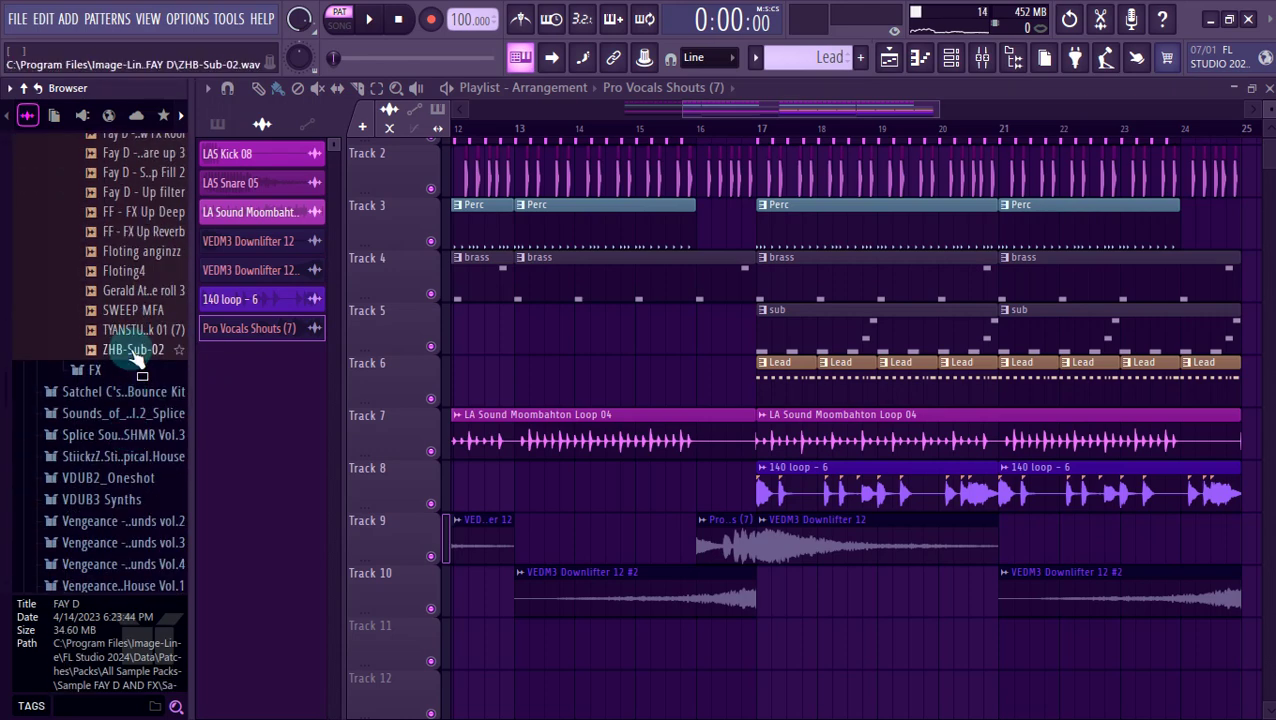
# Place ZHB-Sub-02 on Track 11 at bar 16, fitted with the estimated 128.993 BPM, and lower its channel volume to about 50%.
pyautogui.moveTo(133, 349); pyautogui.dragTo(708, 645)
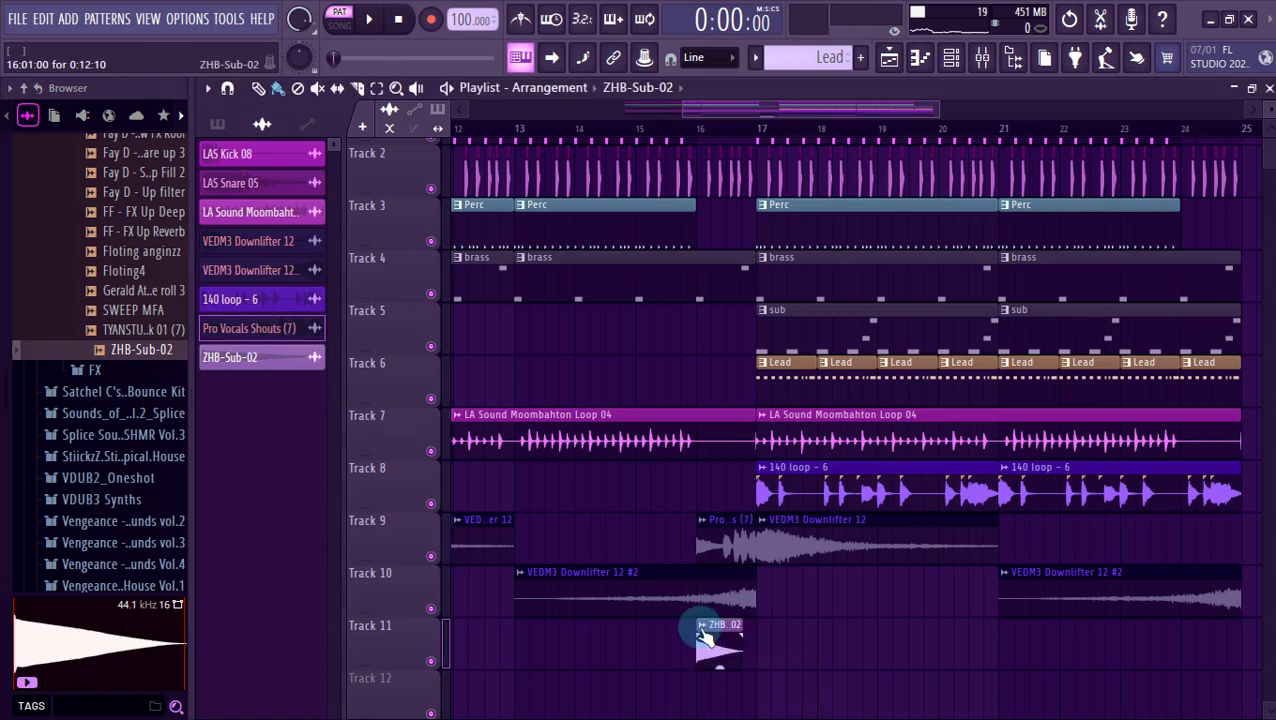
pyautogui.click(701, 626)
pyautogui.click(844, 552)
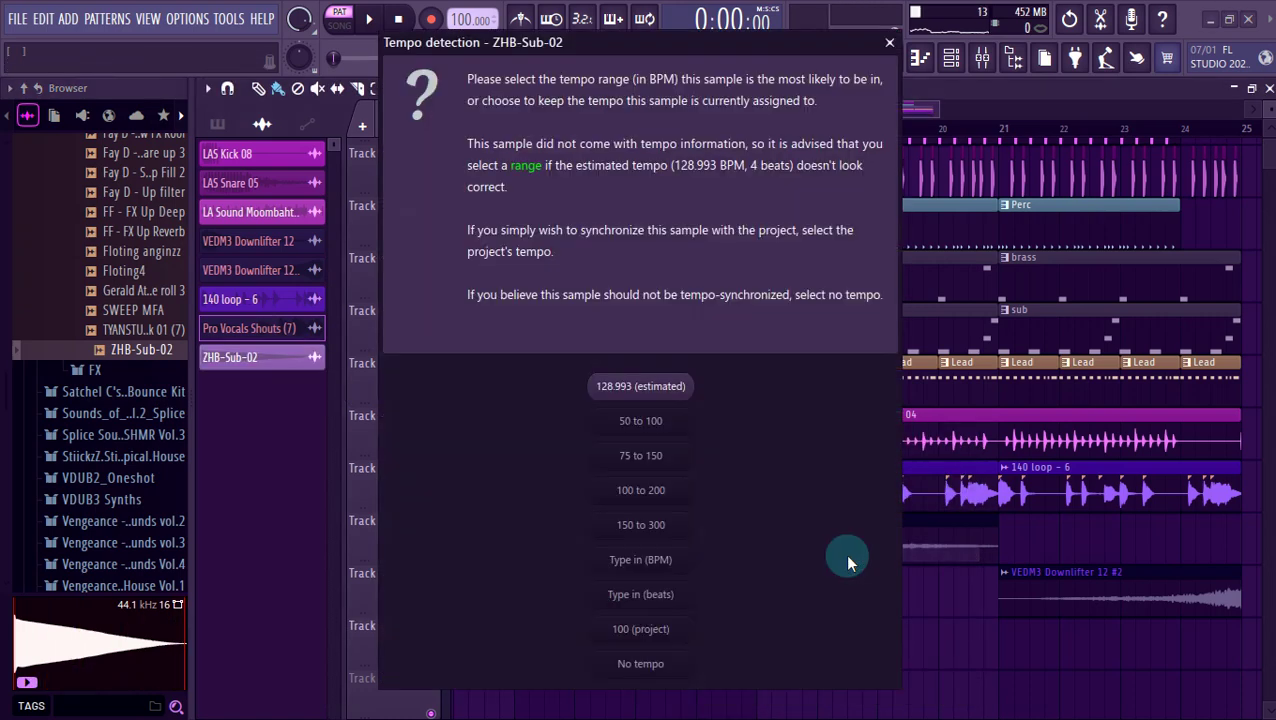
pyautogui.click(645, 390)
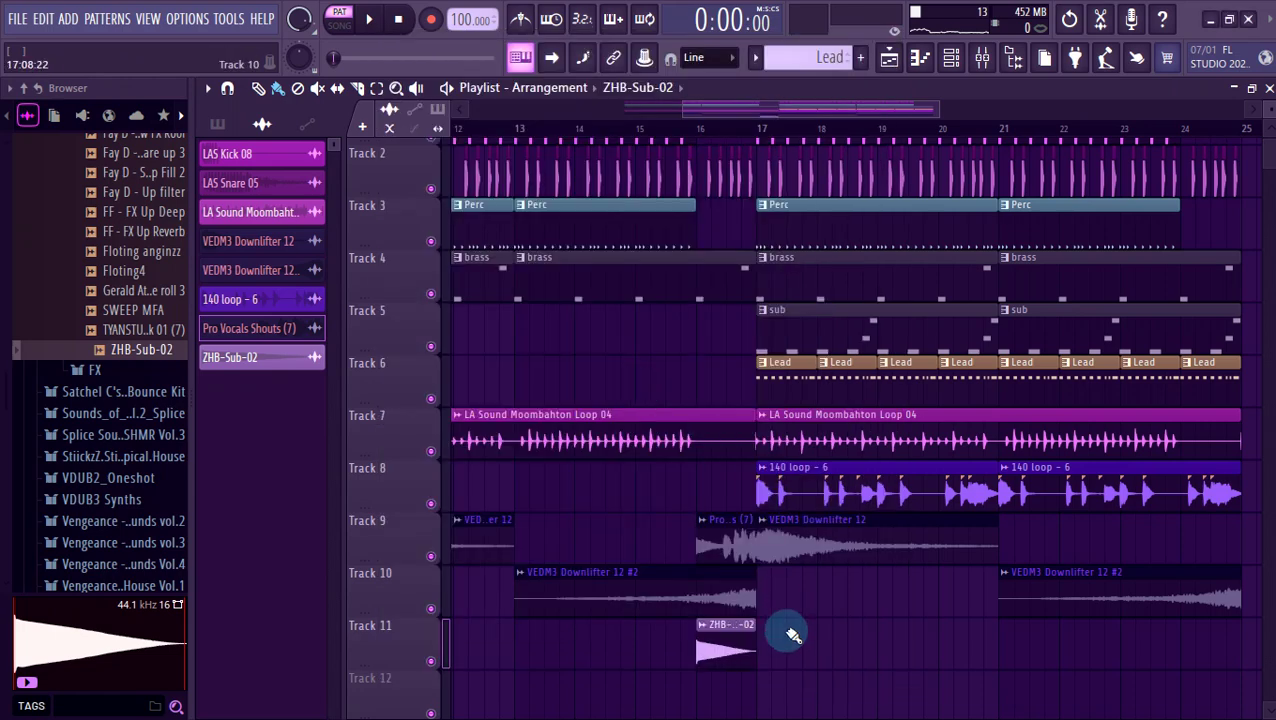
pyautogui.doubleClick(728, 655)
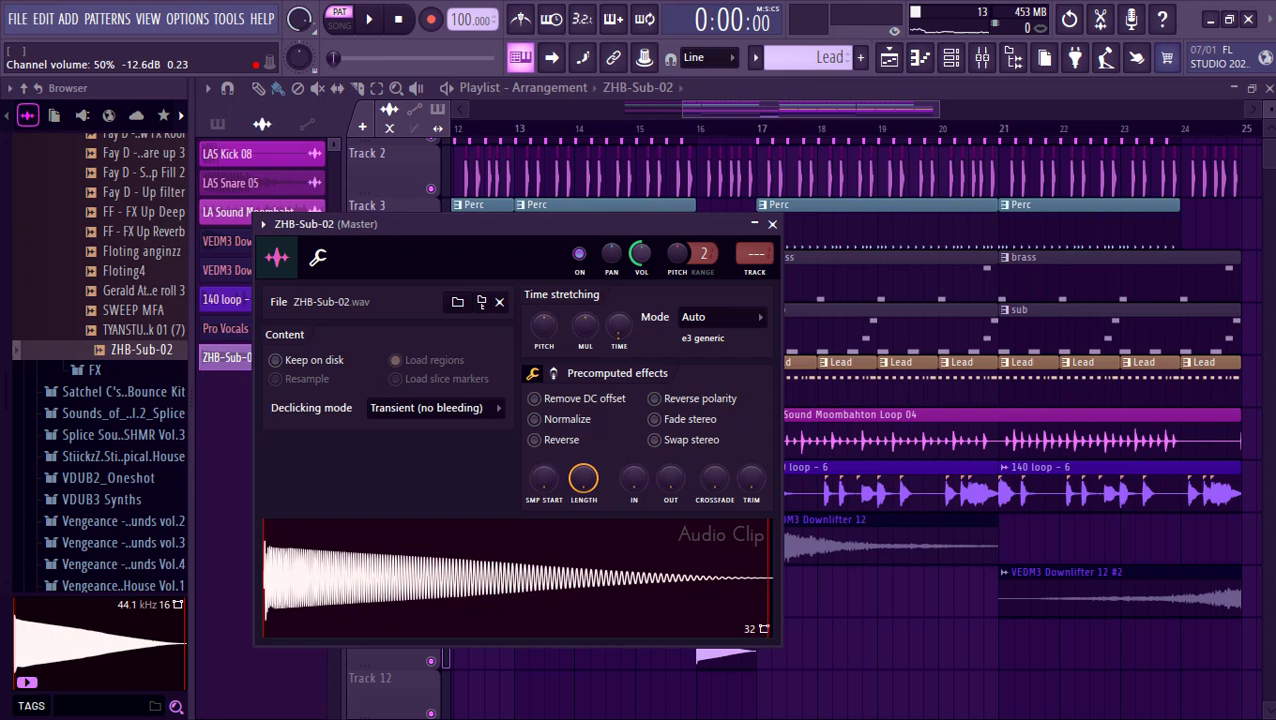
pyautogui.press('Escape')
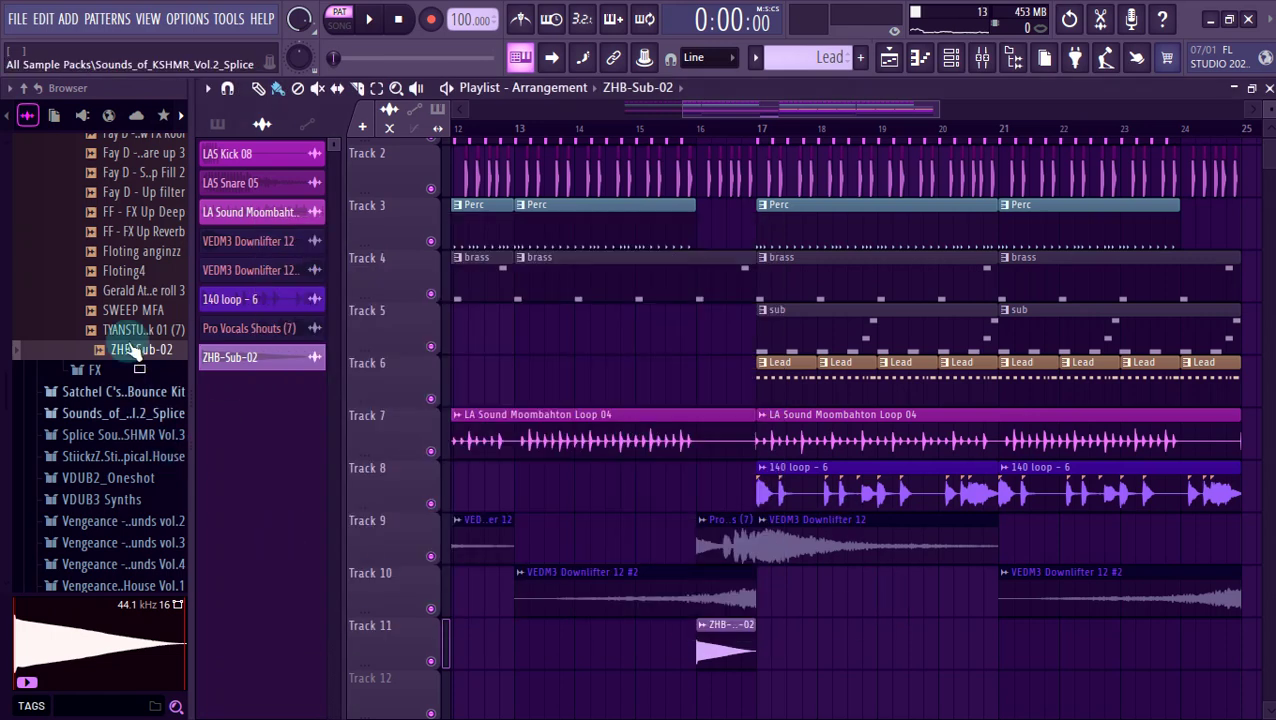
# Place the SWEEP MFA sample on Track 8 from bar 14 to bar 16 and check its sample settings.
pyautogui.moveTo(130, 310); pyautogui.dragTo(596, 492)
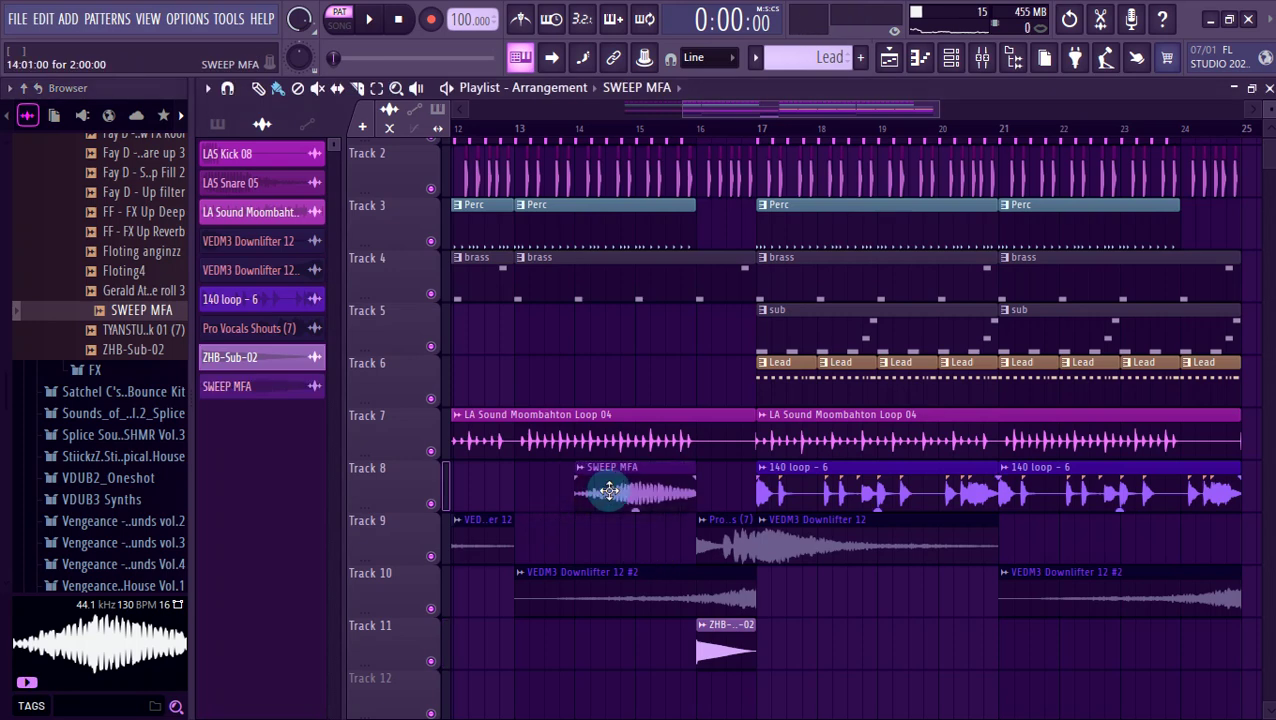
pyautogui.doubleClick(606, 487)
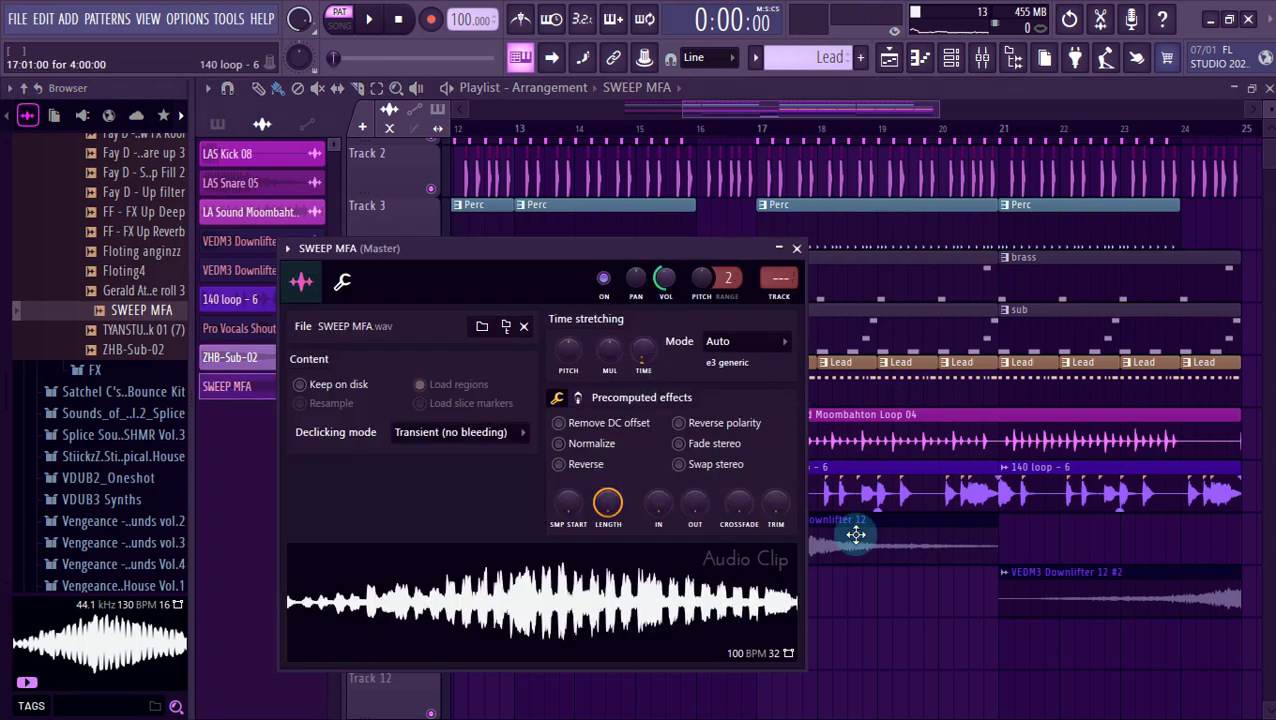
pyautogui.click(891, 612)
# Add a VEDM3 Downlifter 12 #2 clip on Track 8, shortened to run from bar 6 to bar 9.
pyautogui.scroll(-4, 891, 612)
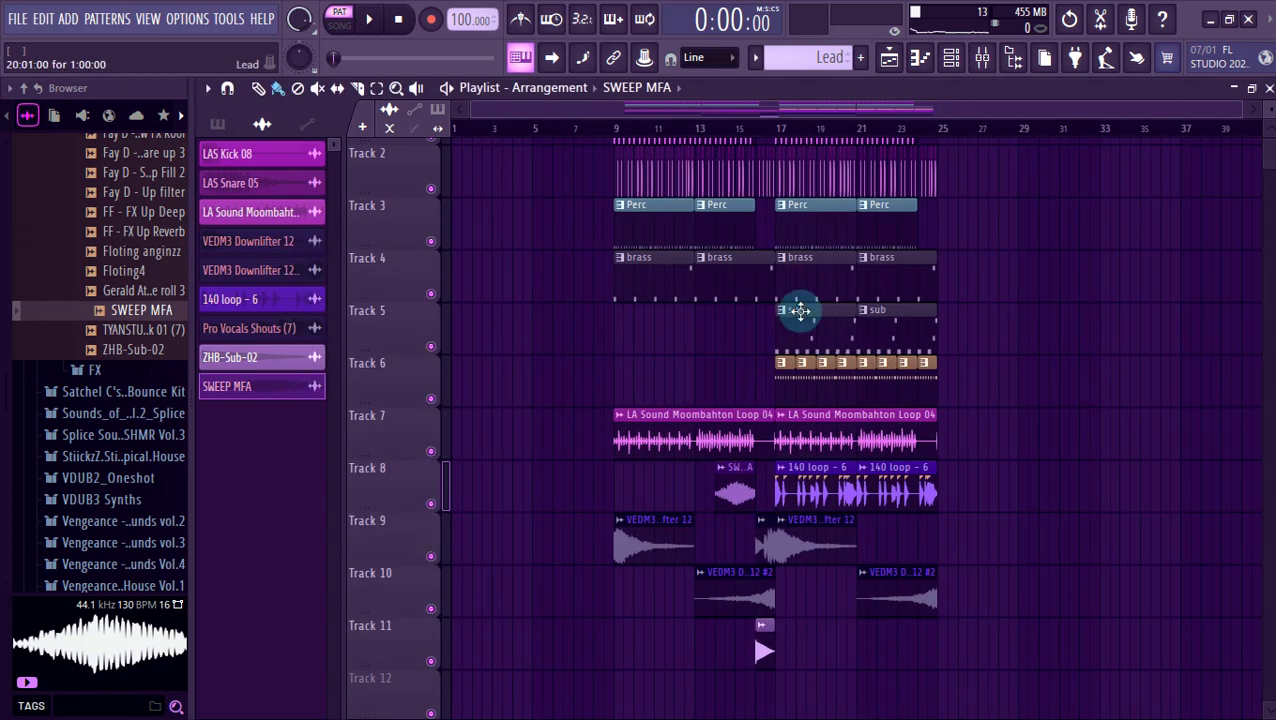
pyautogui.scroll(4, 557, 262)
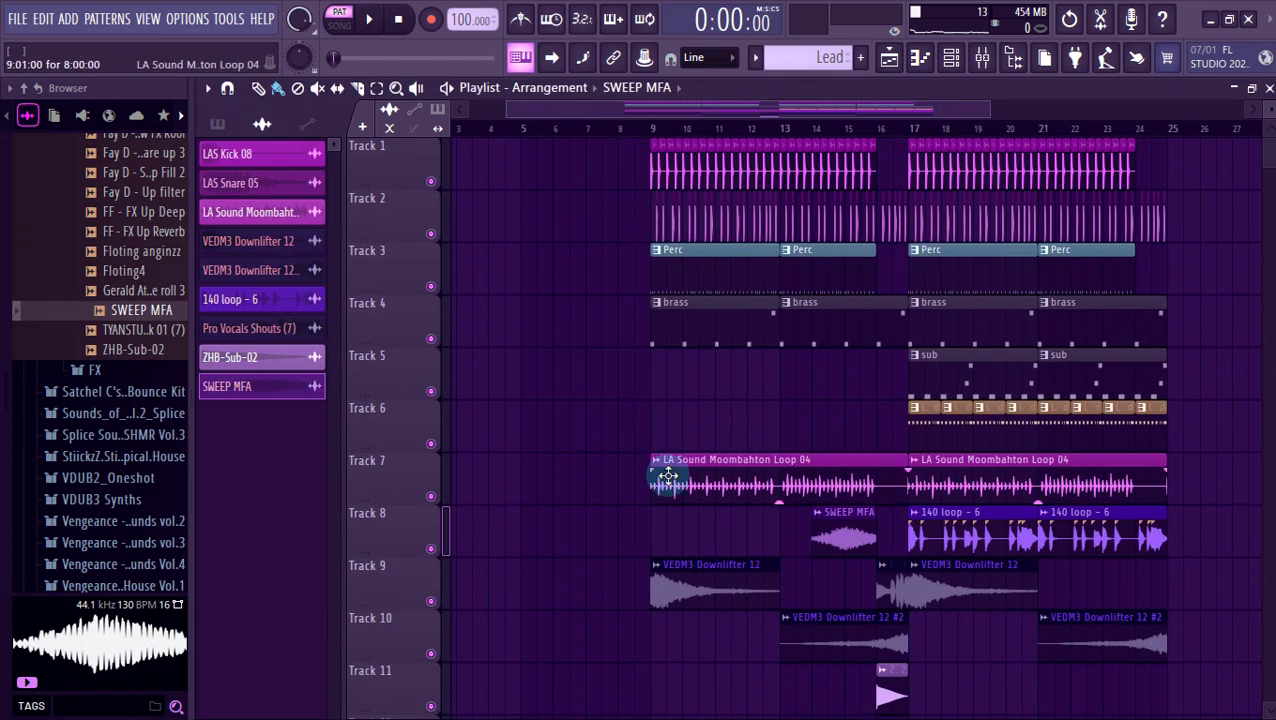
pyautogui.click(817, 624)
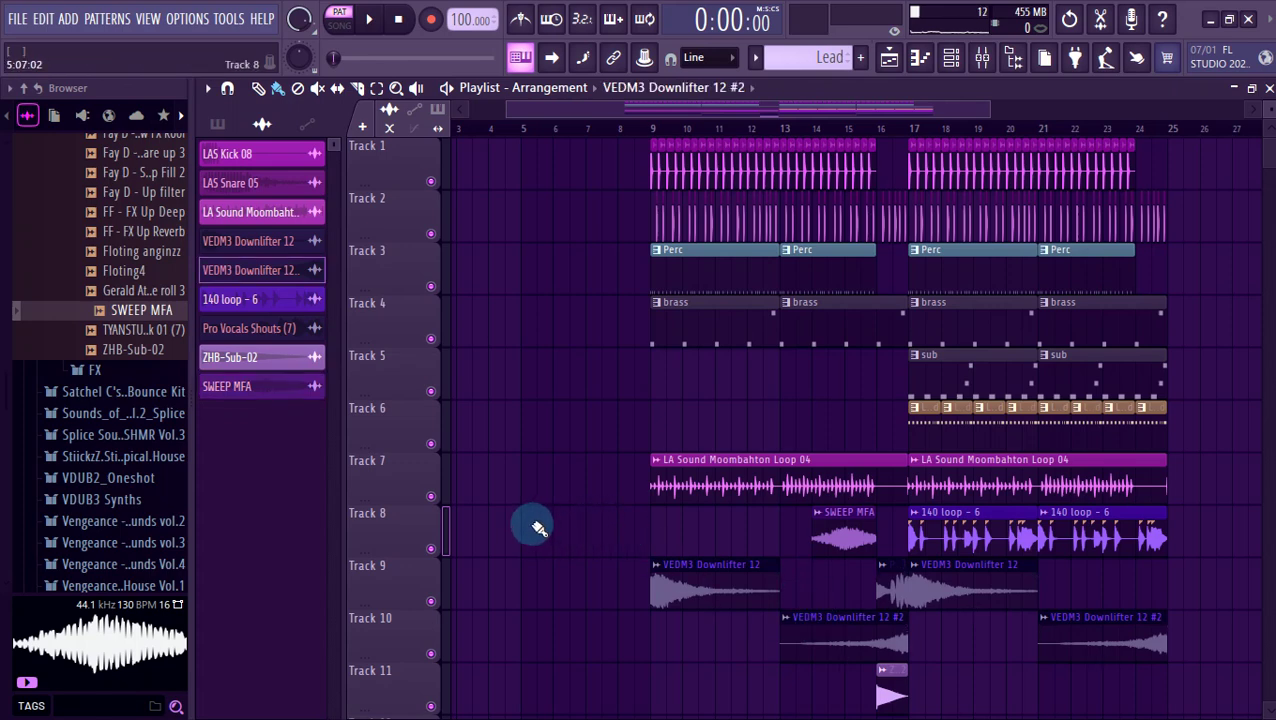
pyautogui.moveTo(657, 521); pyautogui.dragTo(660, 517)
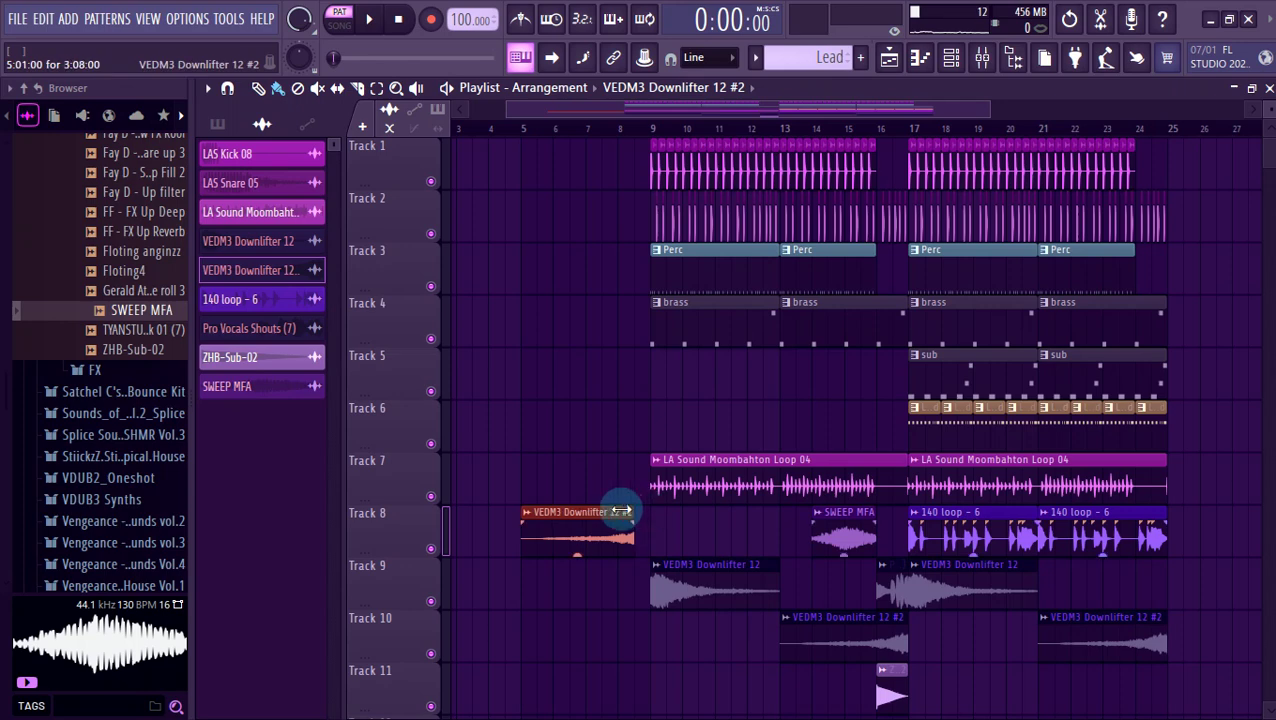
pyautogui.moveTo(609, 515)
pyautogui.mouseDown()
pyautogui.moveTo(598, 520)
pyautogui.moveTo(623, 529)
pyautogui.mouseUp()
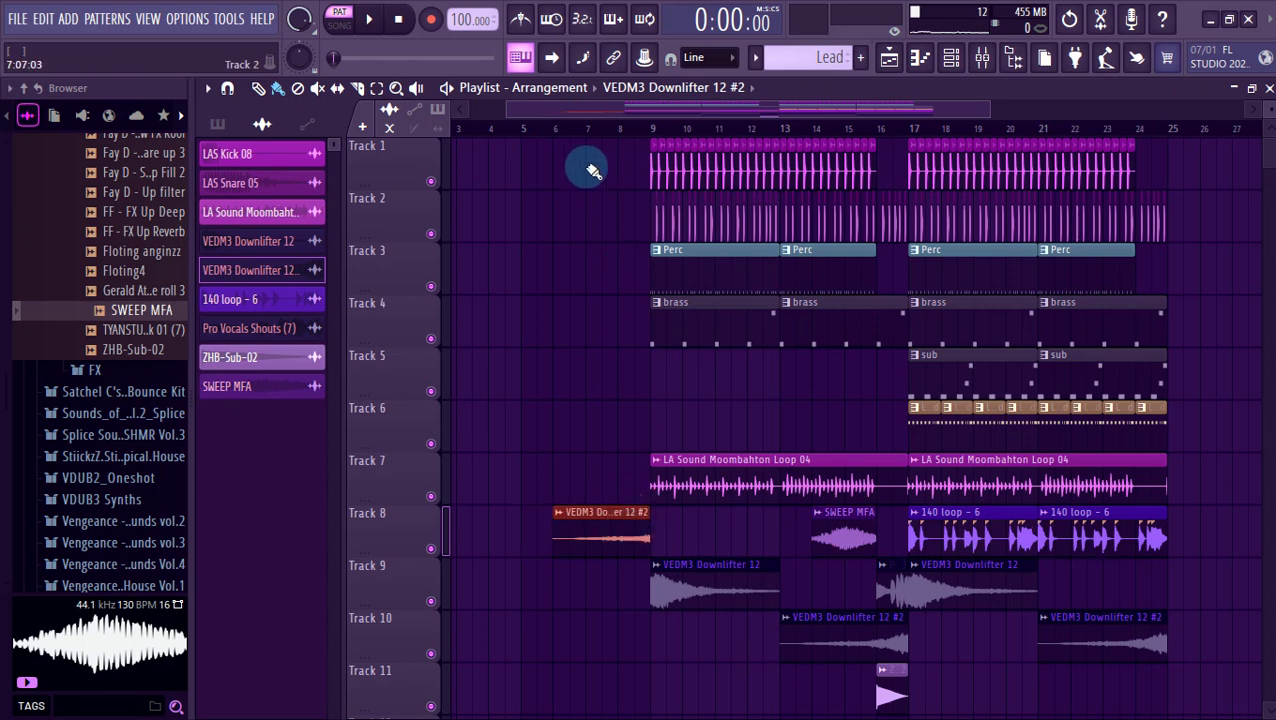
# Play the arrangement from bar 7 and collapse the FAY D and Sample FAY D AND FX folders.
pyautogui.press('space')
pyautogui.scroll(-2, 540, 363)
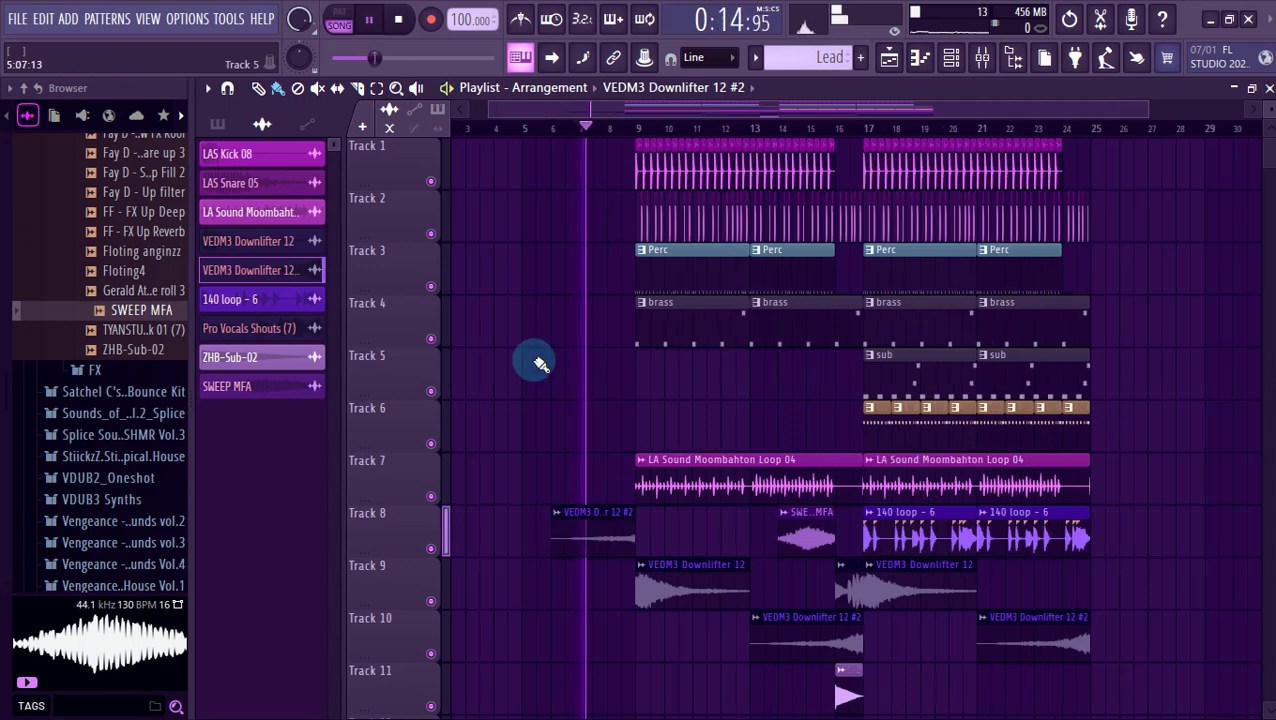
pyautogui.scroll(1, 1022, 270)
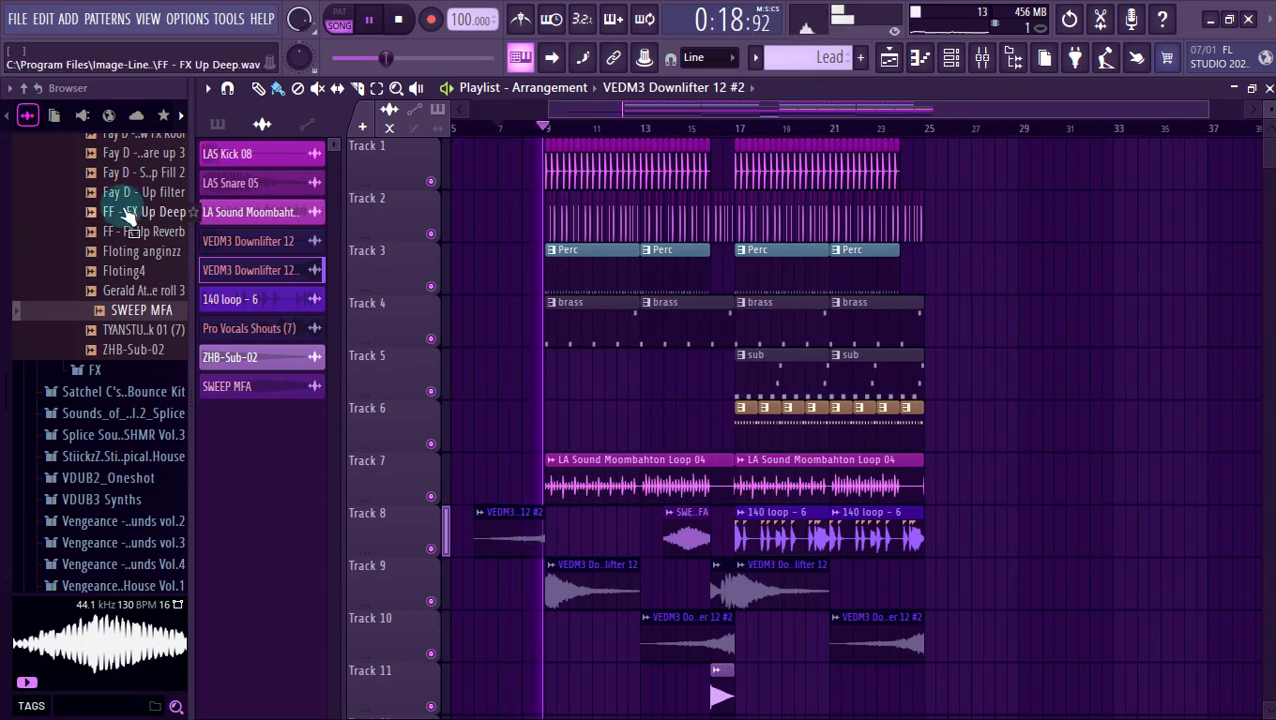
pyautogui.scroll(2, 124, 217)
pyautogui.scroll(3, 124, 217)
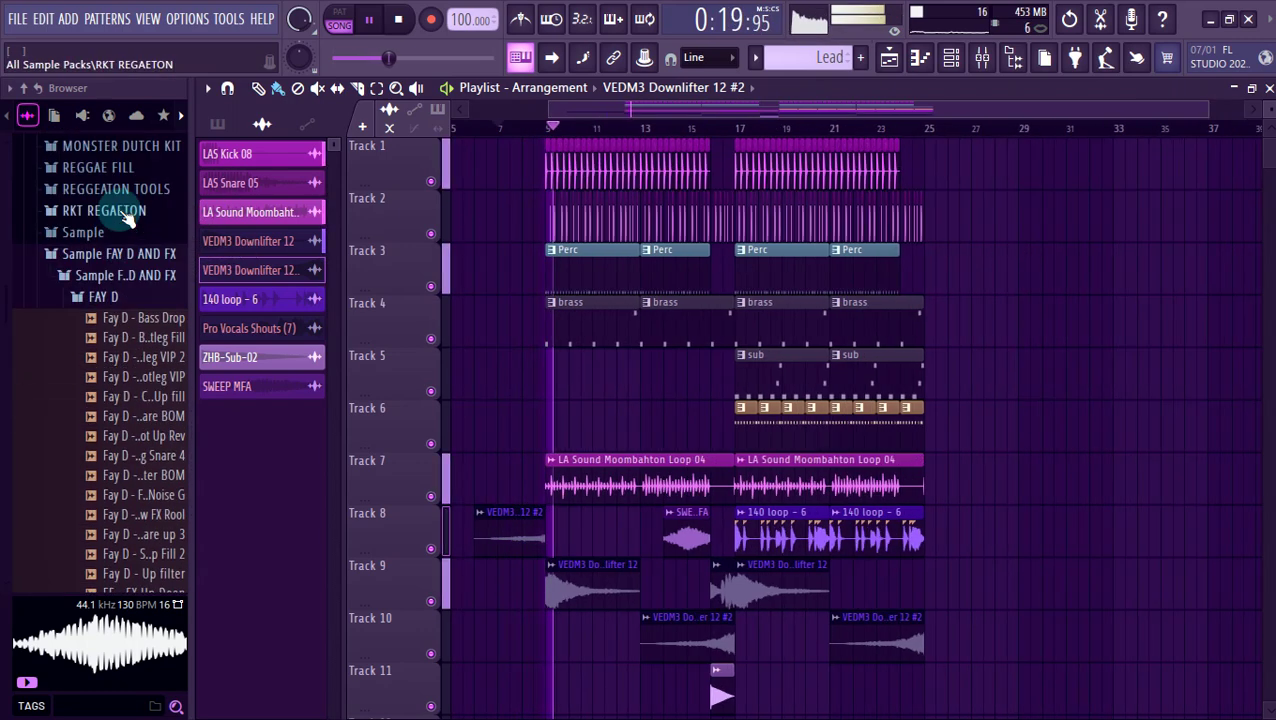
pyautogui.click(130, 297)
pyautogui.click(130, 254)
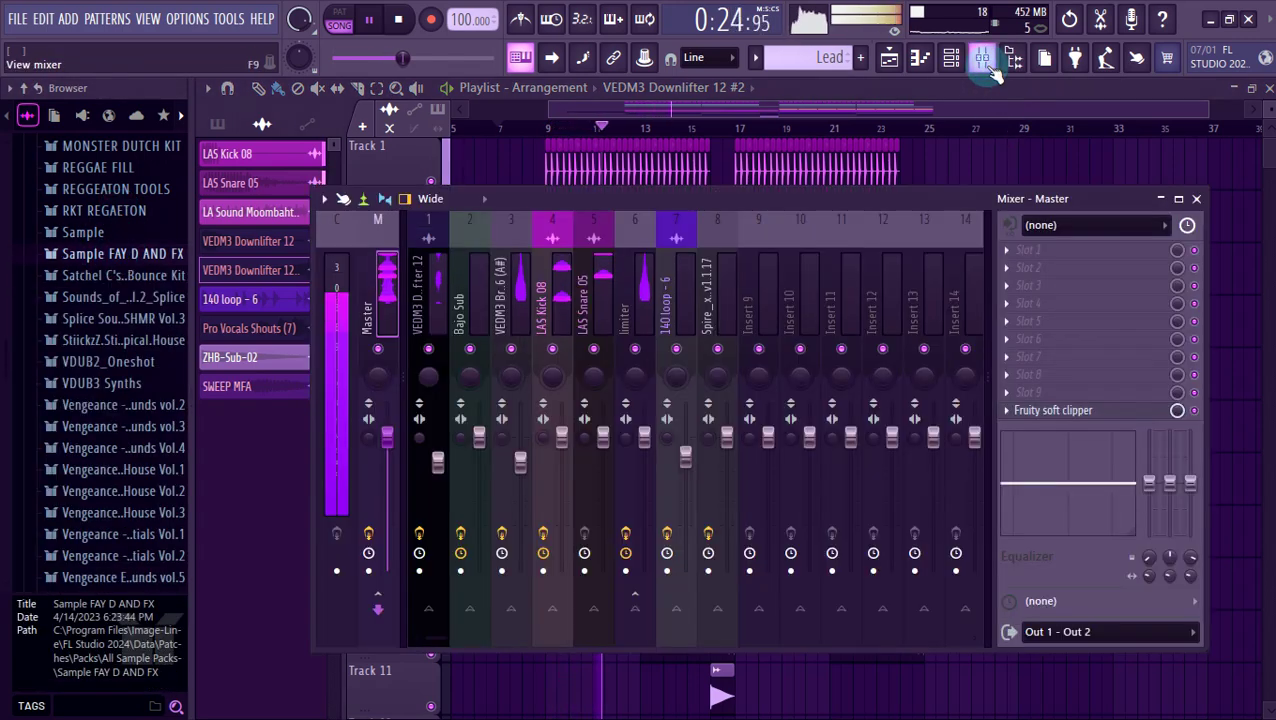
# Check the mixer levels during playback, listen through to bar 24 and stop the song.
pyautogui.click(982, 57)
pyautogui.press('F9')
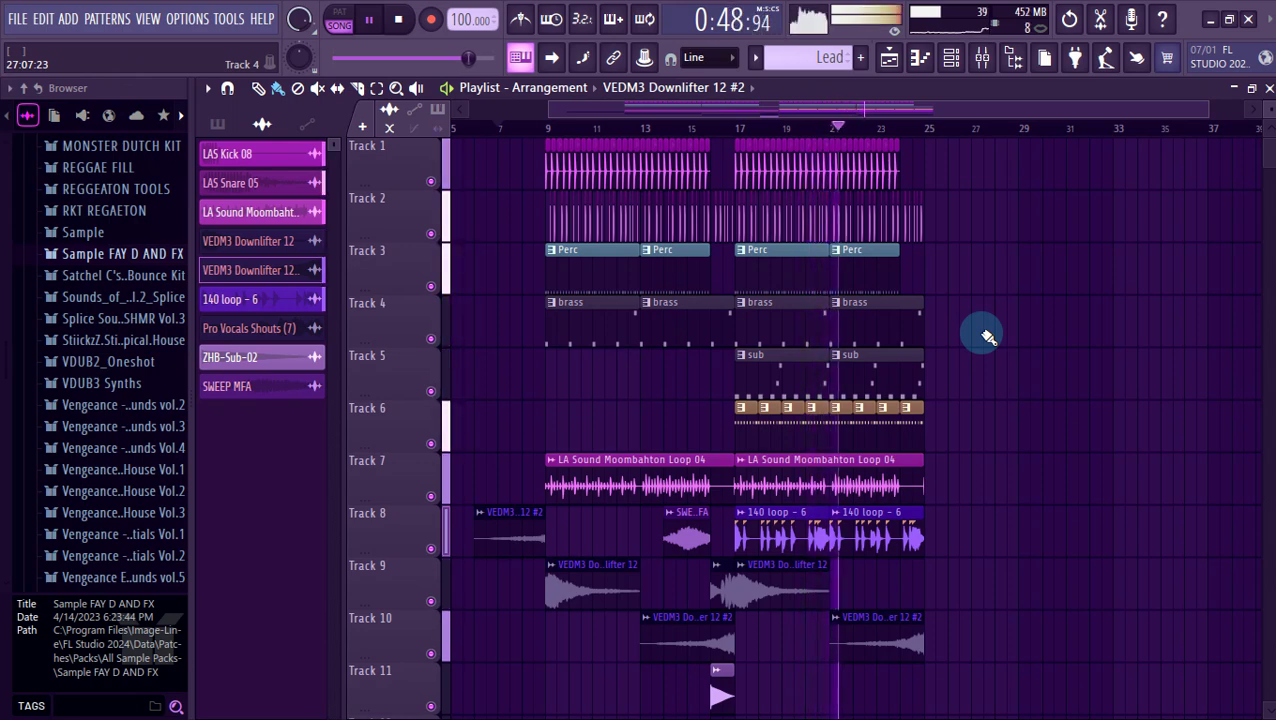
pyautogui.scroll(3, 1100, 350)
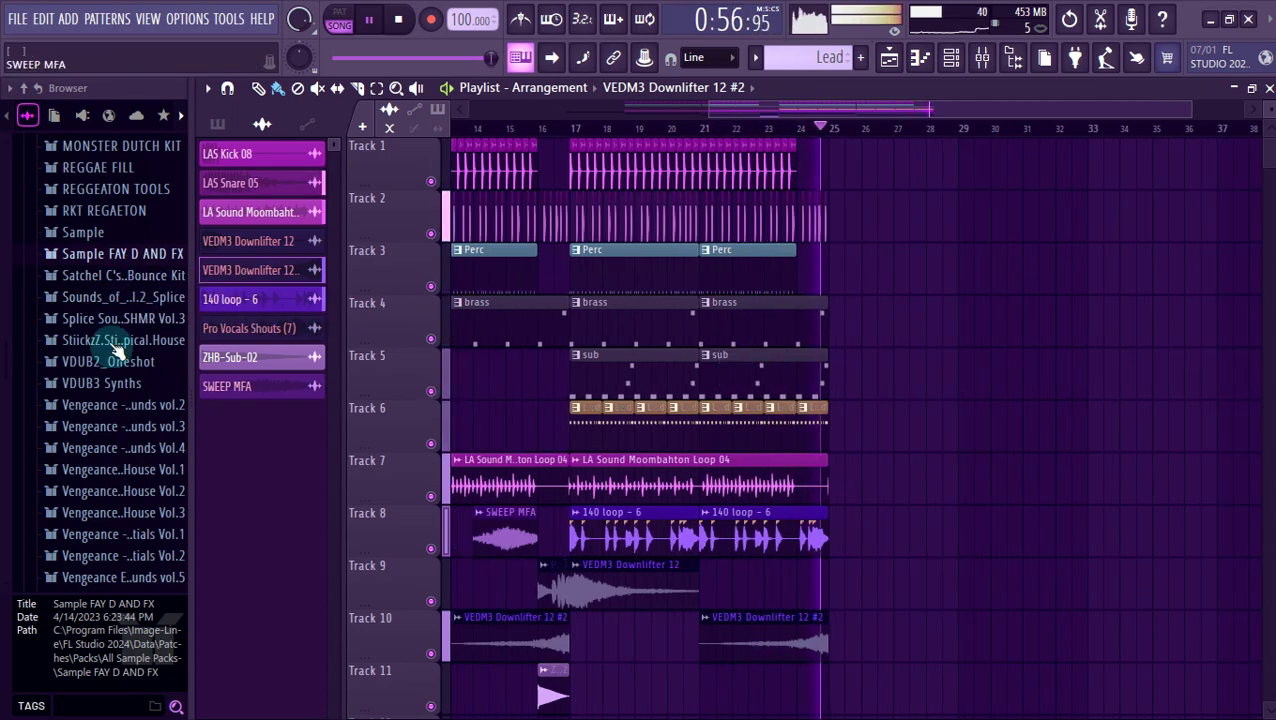
pyautogui.press('space')
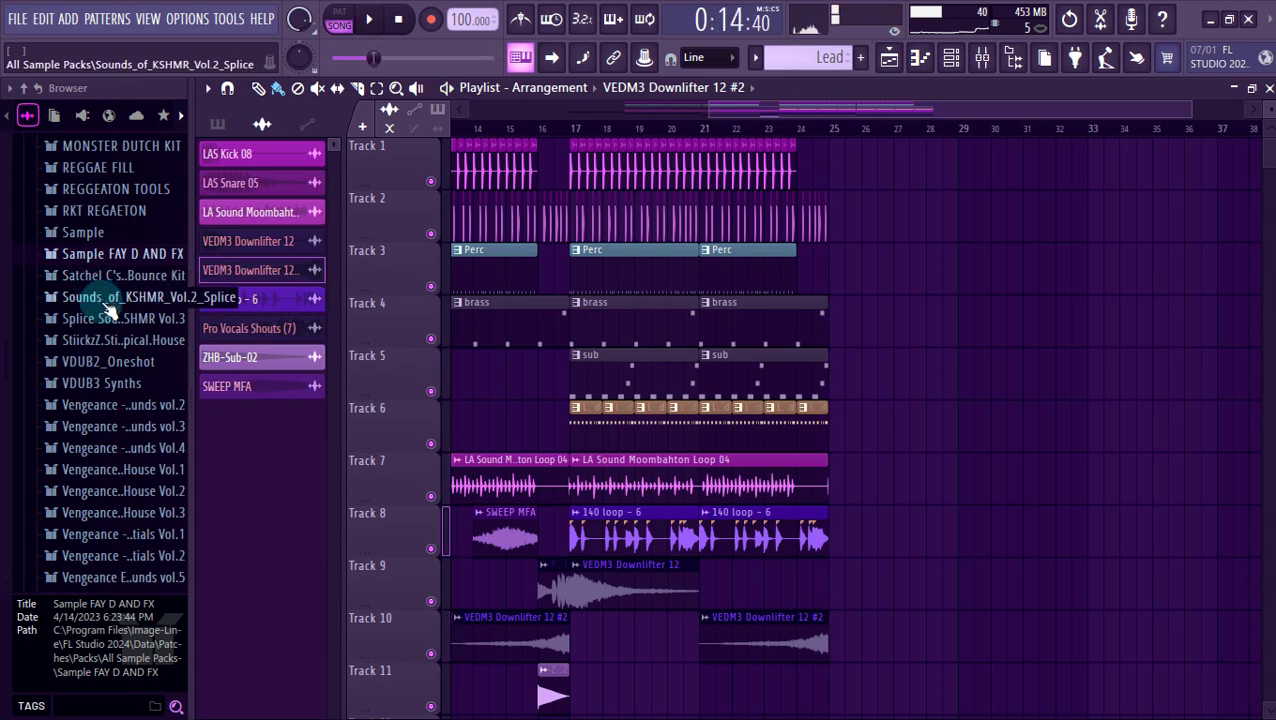
# Open the drum loop Fills folder of the StiickzZ Sticky Tropical House pack and audition fills, including StiickzZ - Fill 07 110BPM.
pyautogui.click(150, 340)
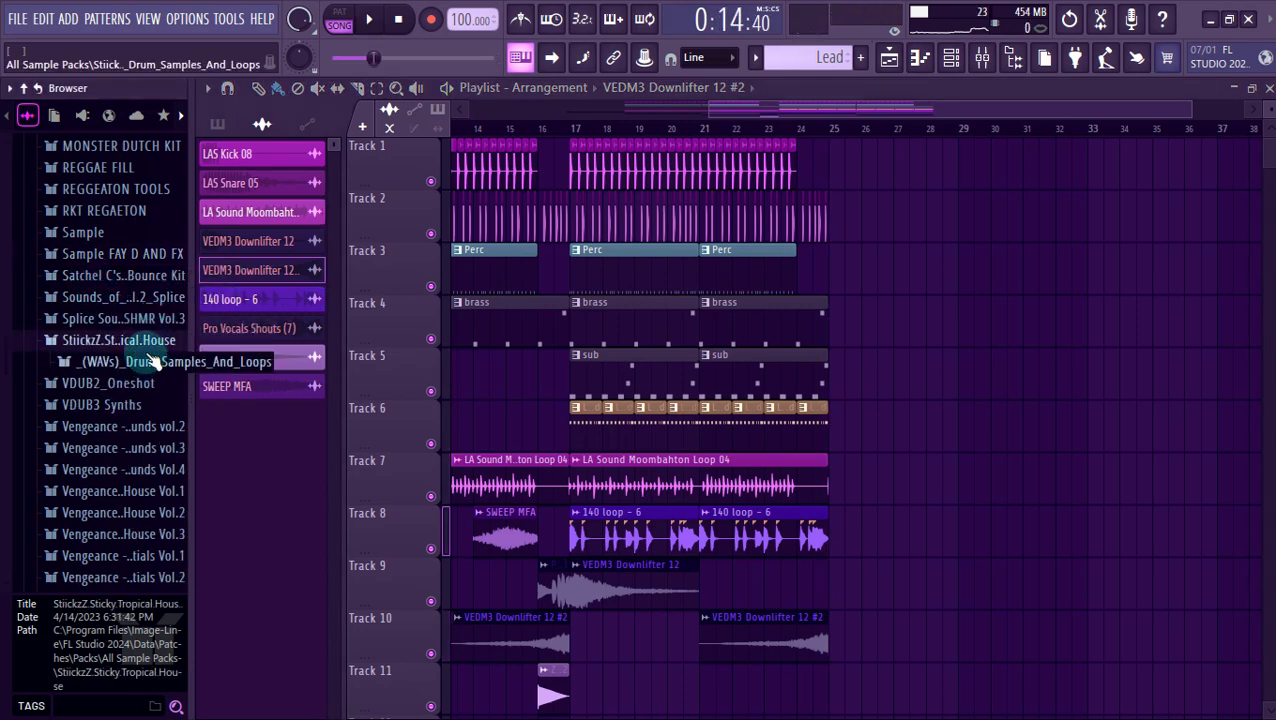
pyautogui.click(150, 362)
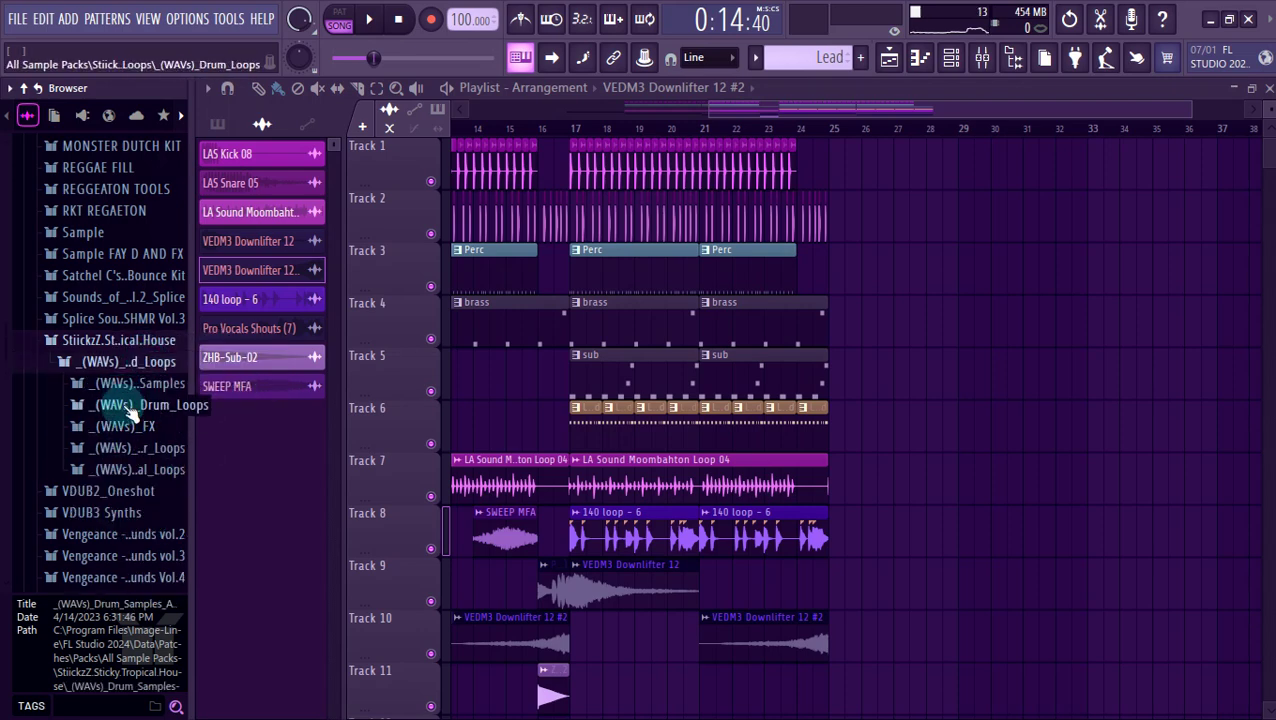
pyautogui.click(150, 405)
pyautogui.click(128, 408)
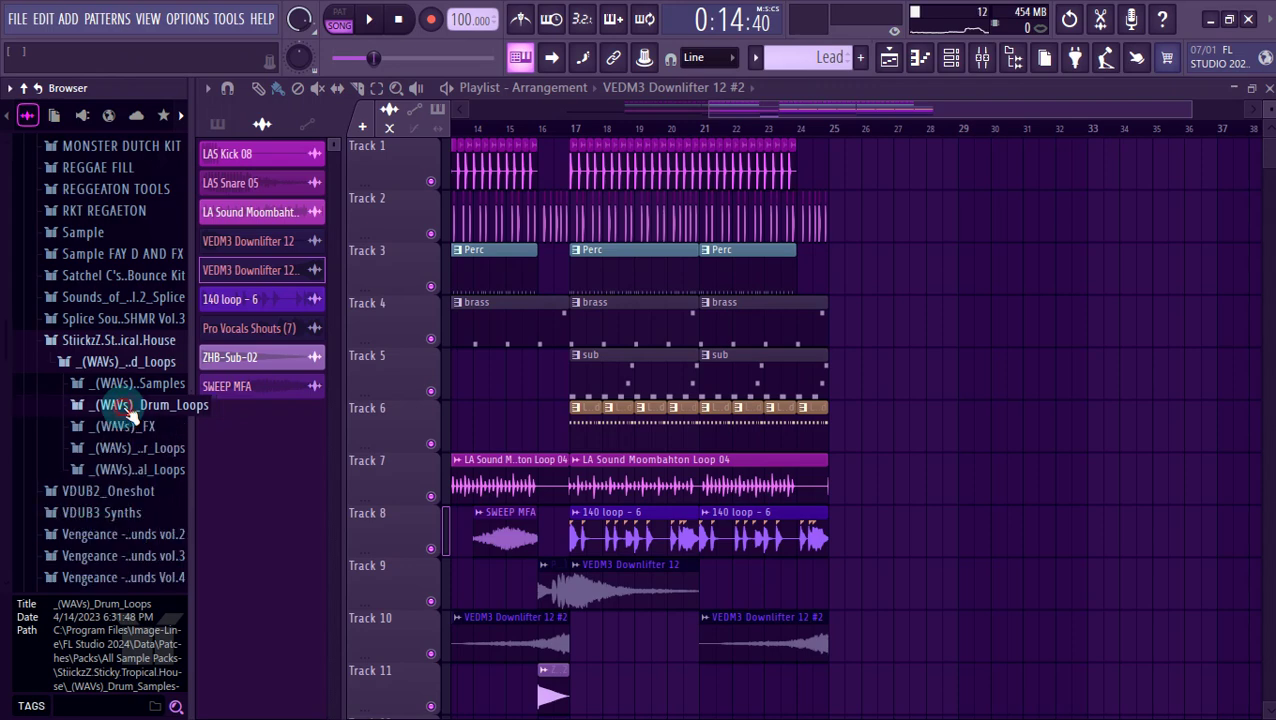
pyautogui.click(110, 408)
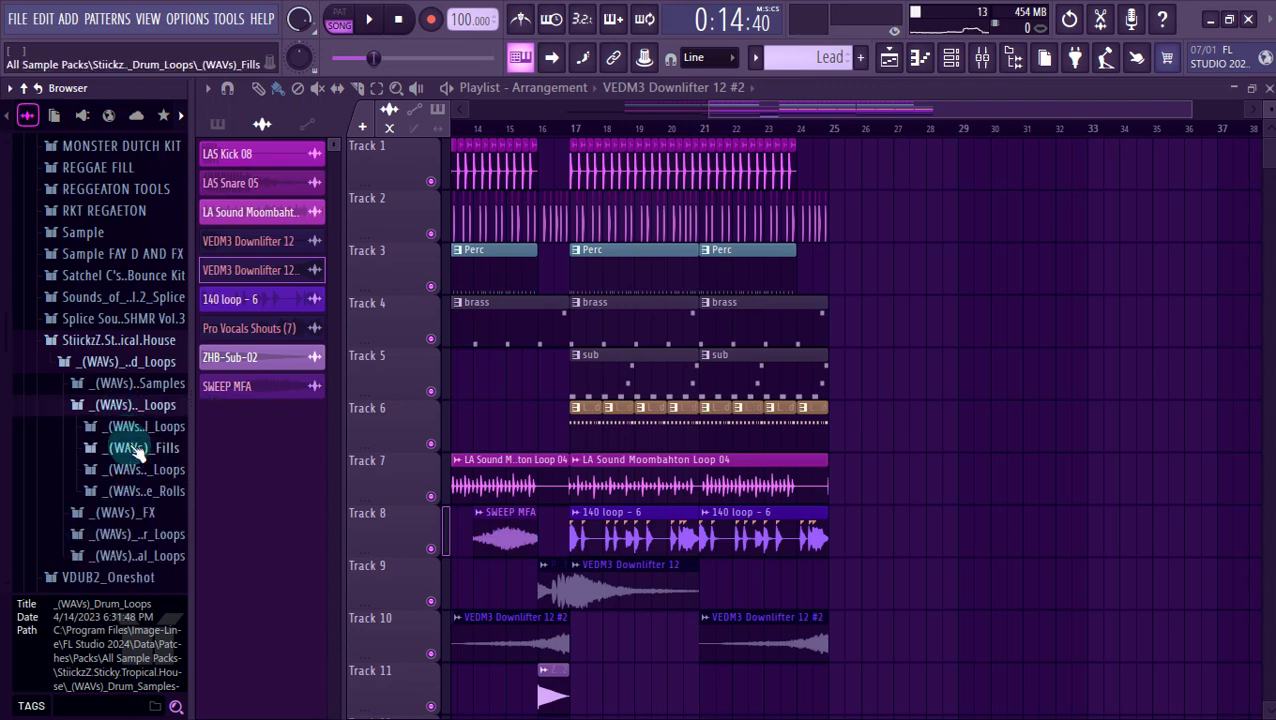
pyautogui.click(135, 448)
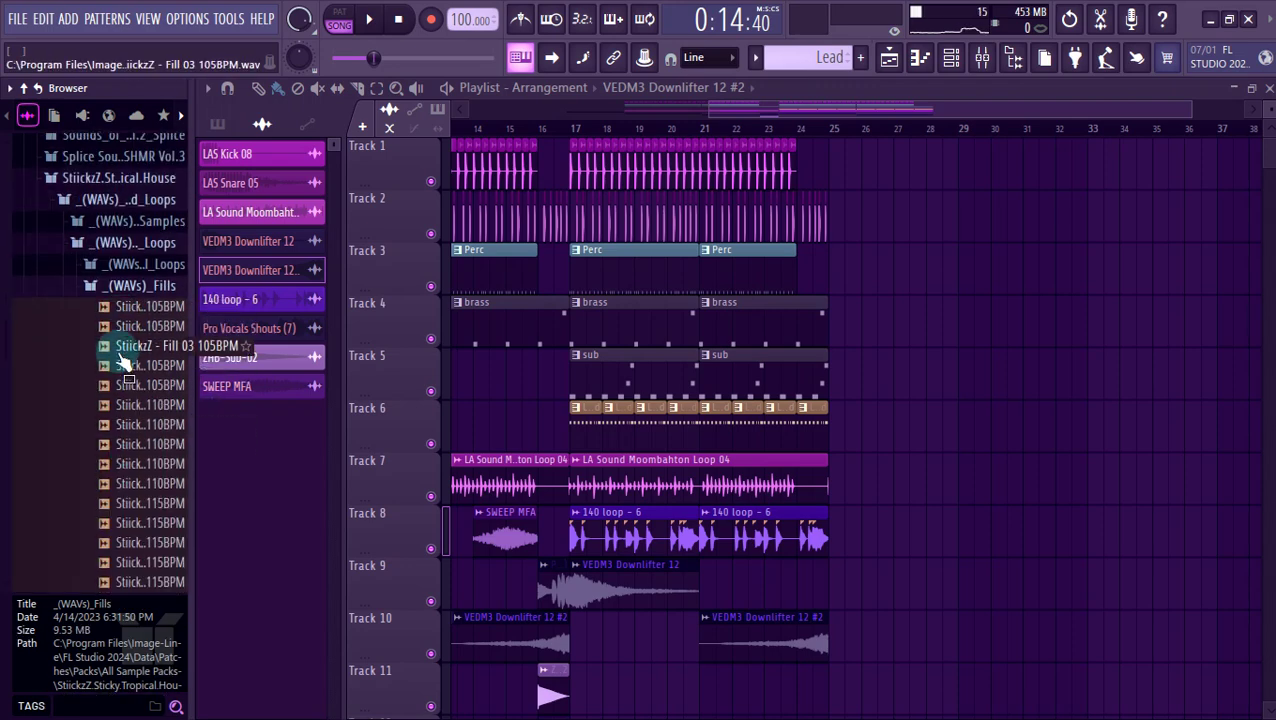
pyautogui.click(125, 366)
pyautogui.click(128, 422)
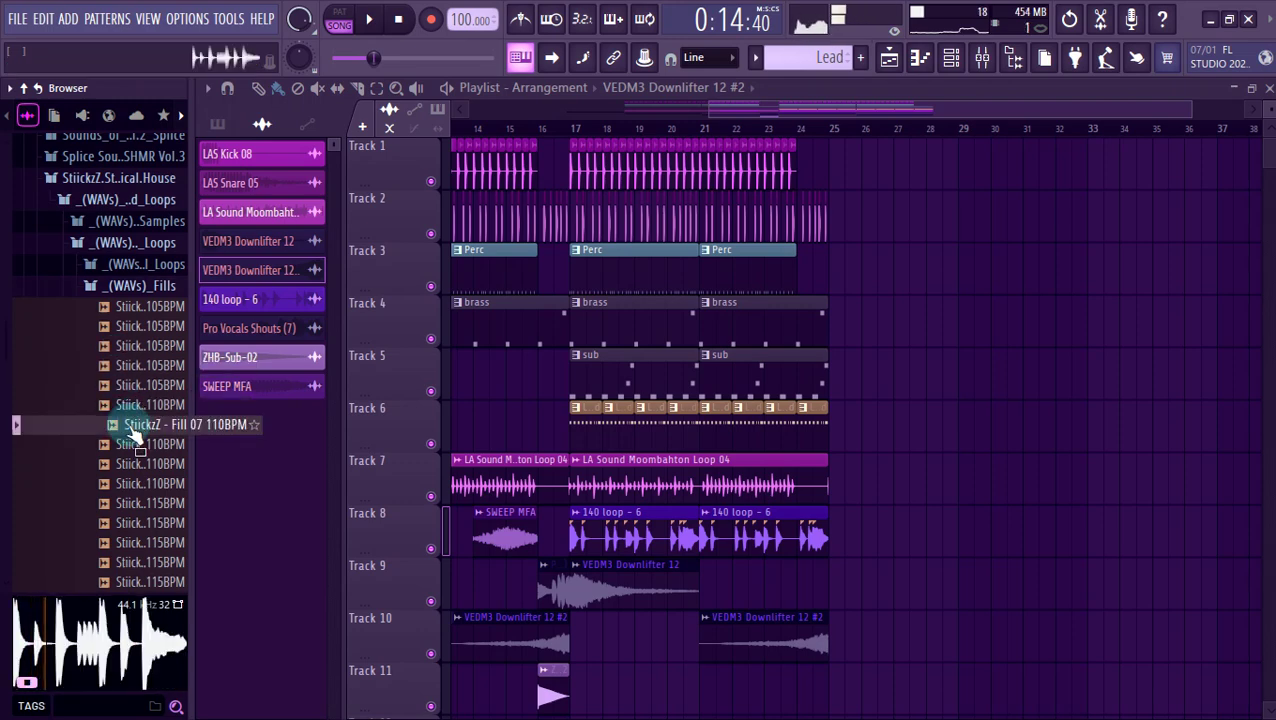
pyautogui.scroll(-3, 130, 425)
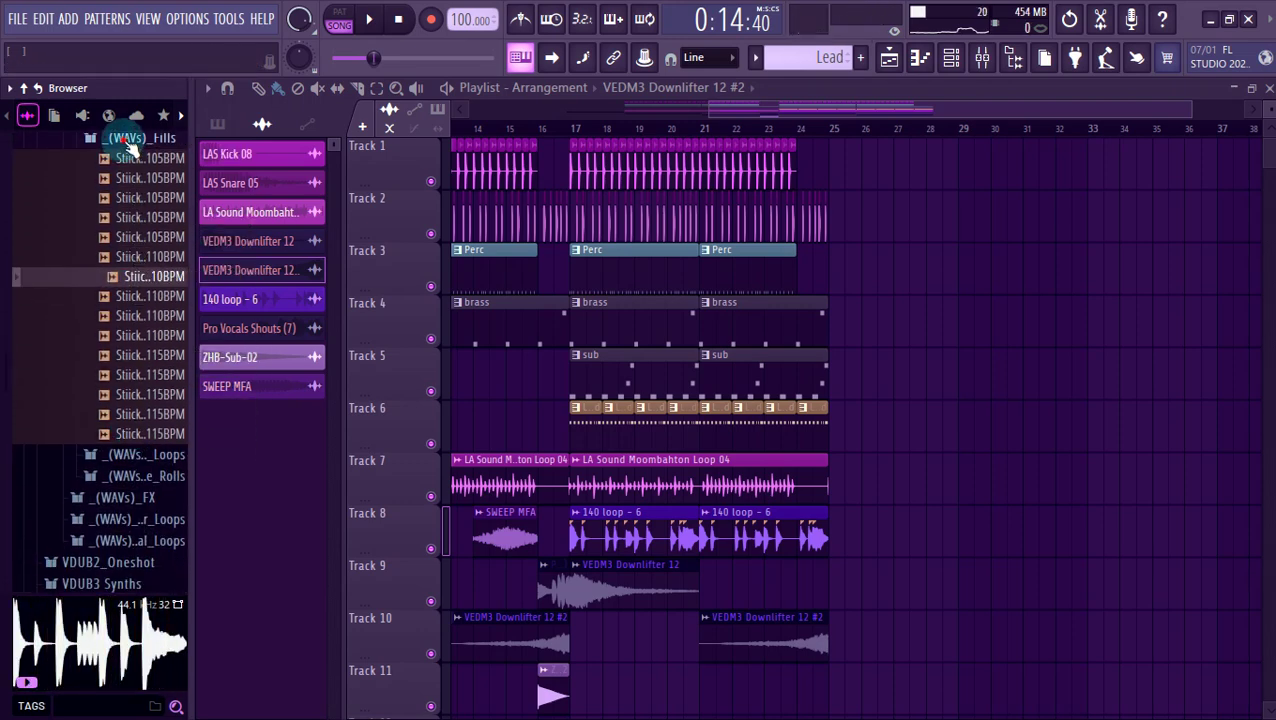
# Close the Fills folder, open Snare_Rolls and audition its first two samples, including StiickzZ - Snare Roll 02 105BPM 4Bars.
pyautogui.click(130, 141)
pyautogui.scroll(3, 130, 160)
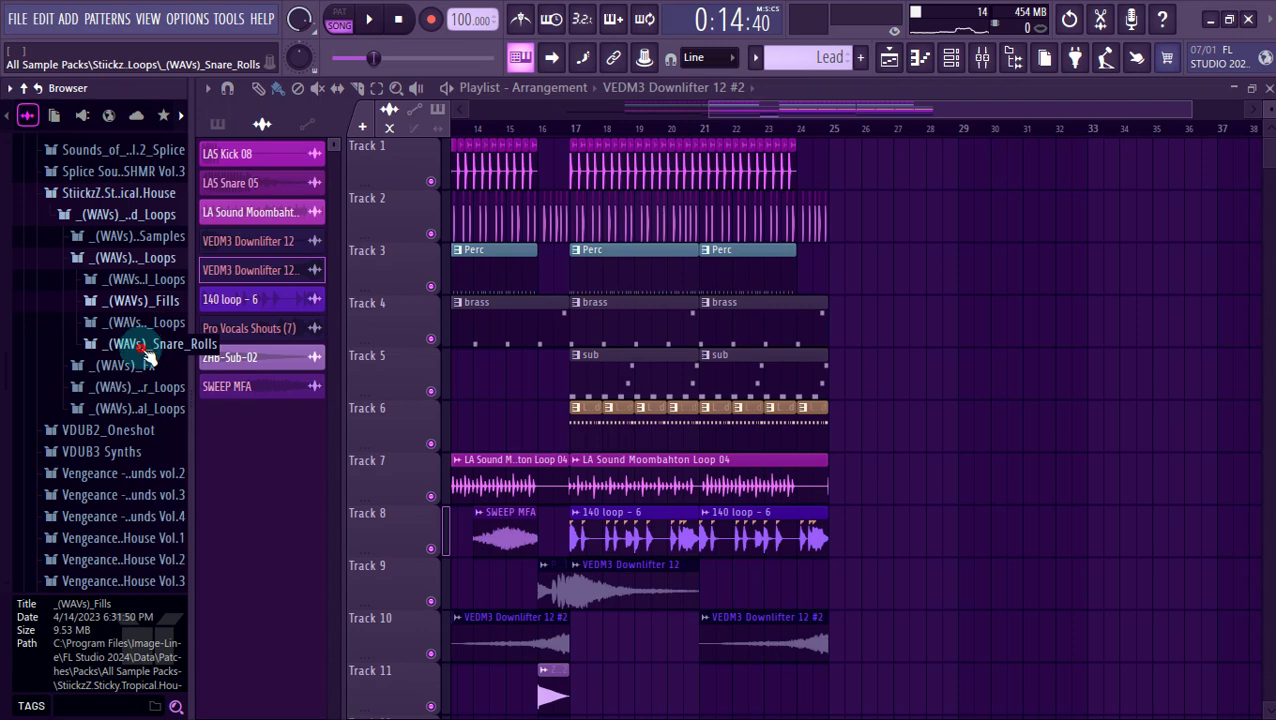
pyautogui.click(145, 350)
pyautogui.click(138, 306)
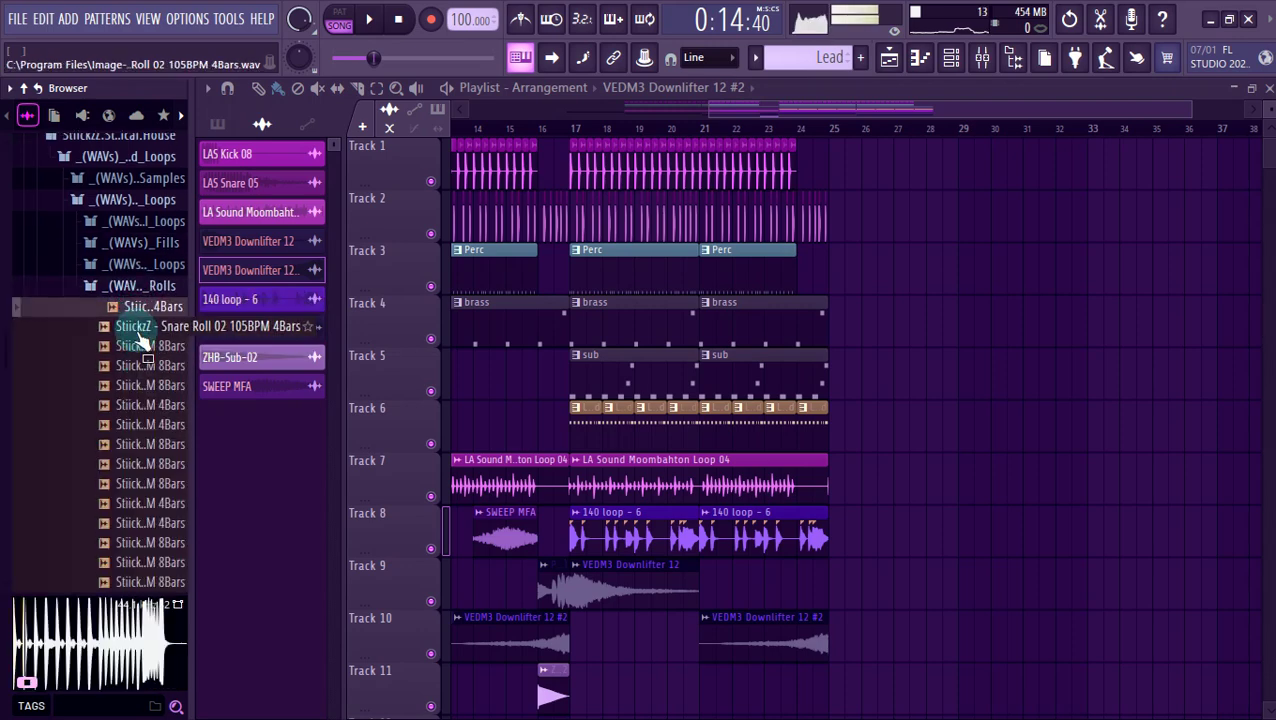
pyautogui.click(139, 328)
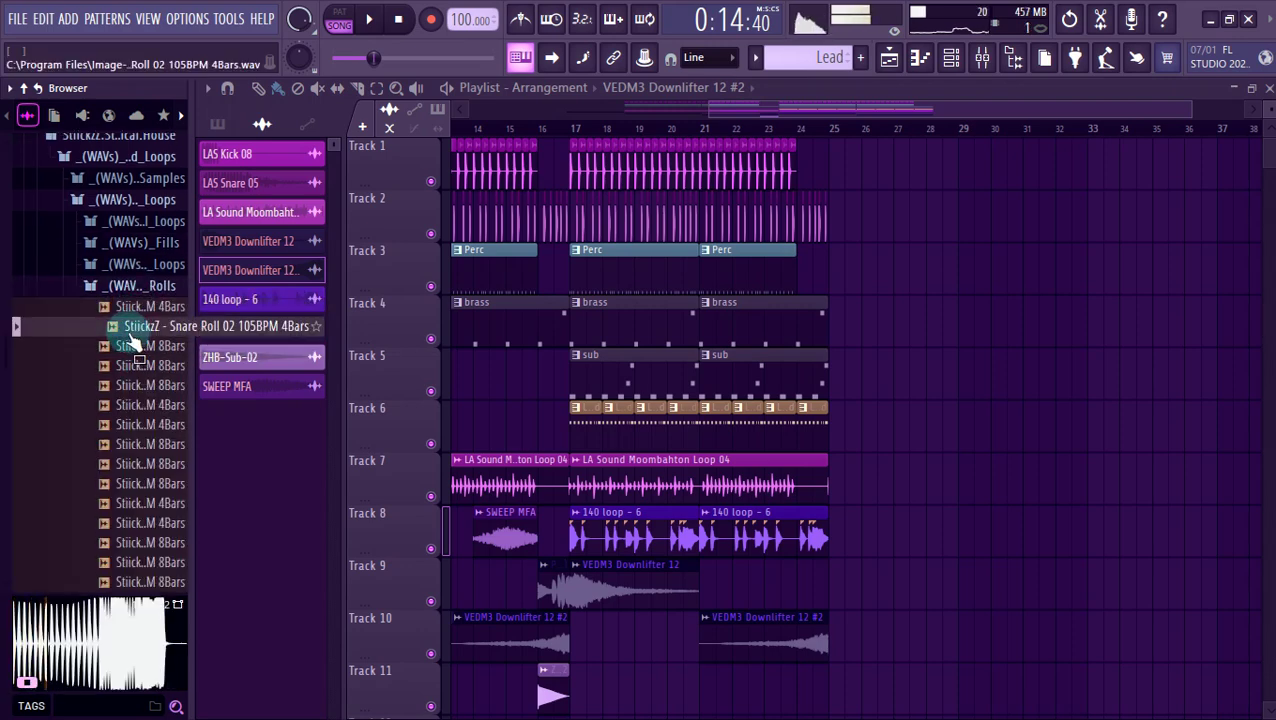
# Place StiickzZ - Snare Roll 02 105BPM 4Bars at bar 25 on Track 2 and fit it to tempo from 105 BPM with Auto stretching.
pyautogui.moveTo(130, 335); pyautogui.dragTo(836, 215)
pyautogui.scroll(2, 841, 210)
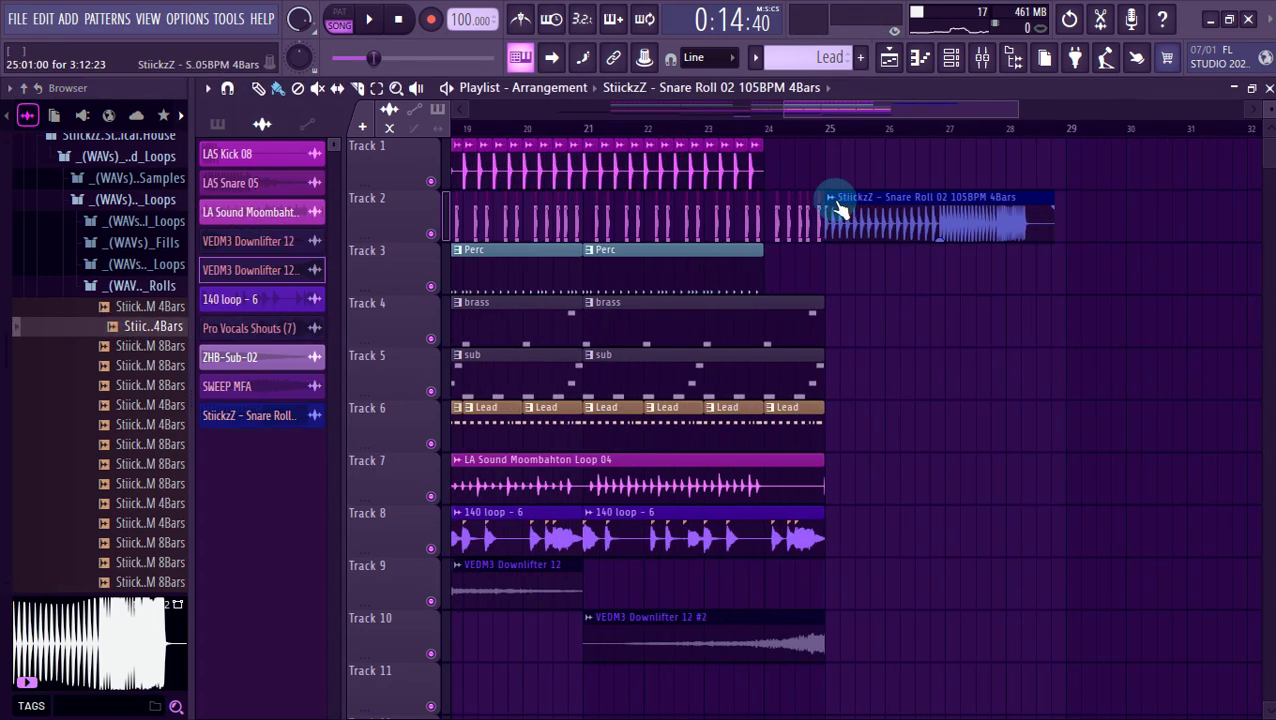
pyautogui.rightClick(841, 210)
pyautogui.click(1042, 336)
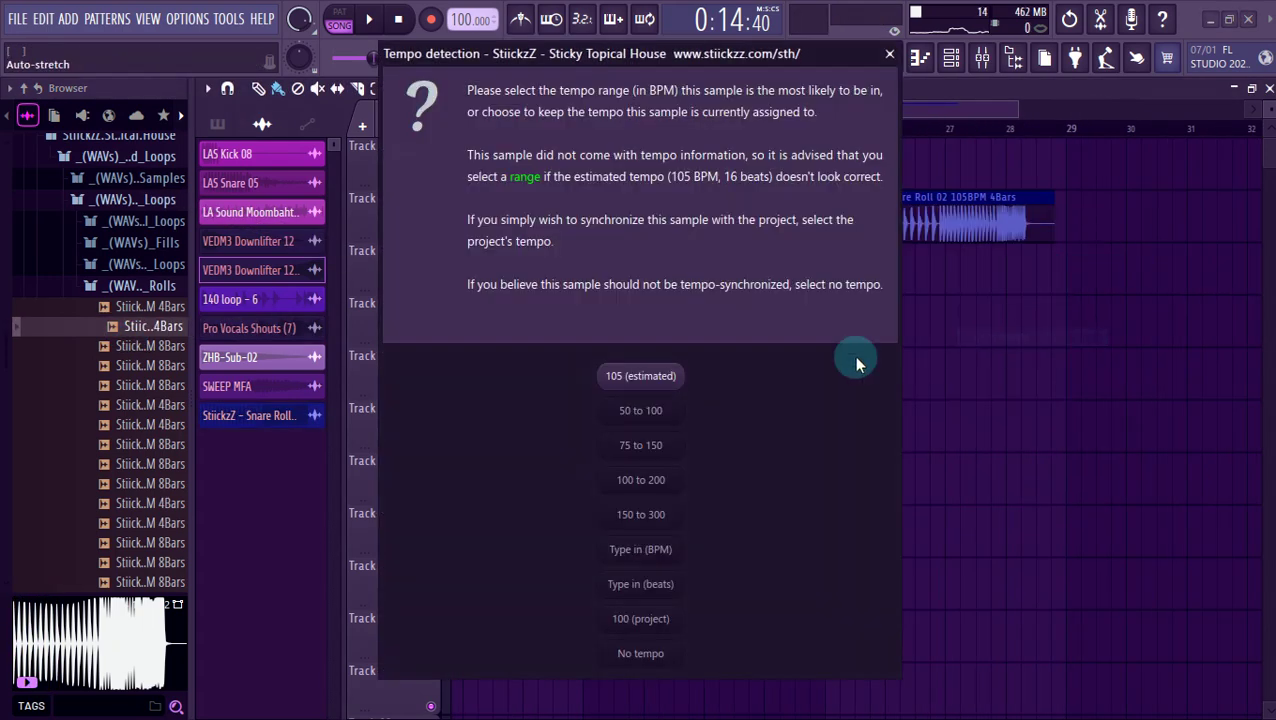
pyautogui.click(641, 376)
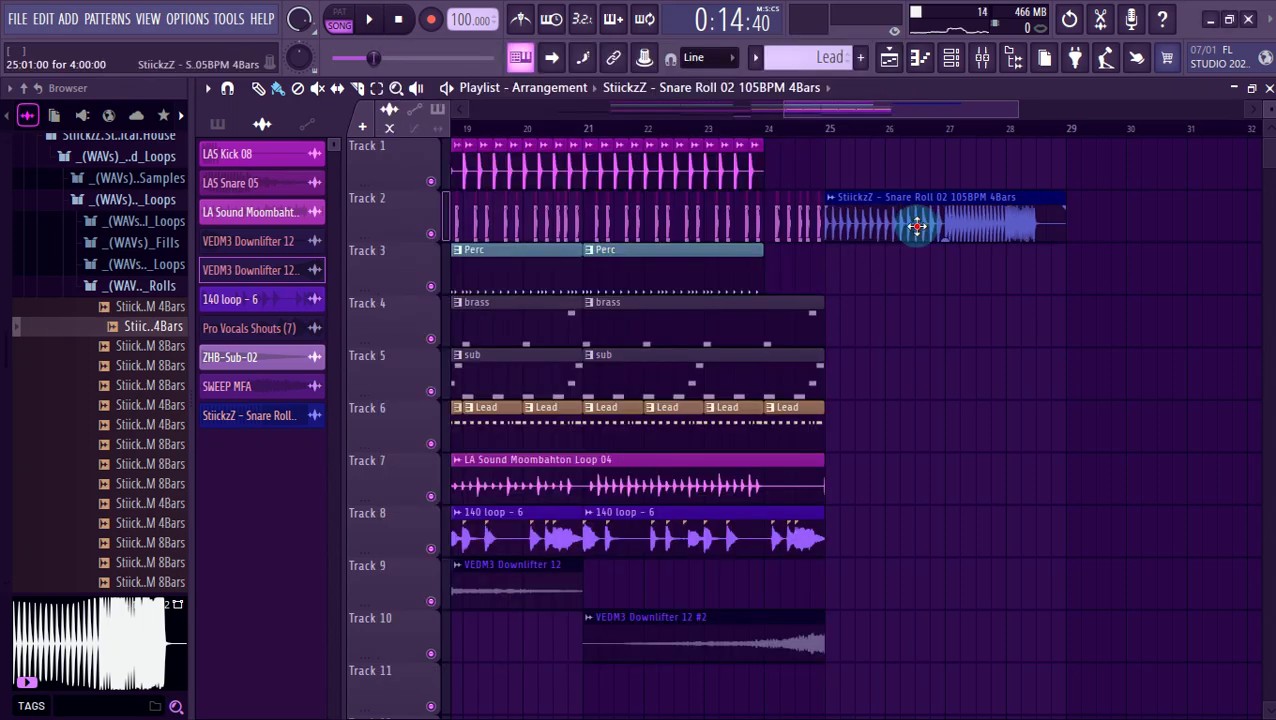
pyautogui.doubleClick(917, 224)
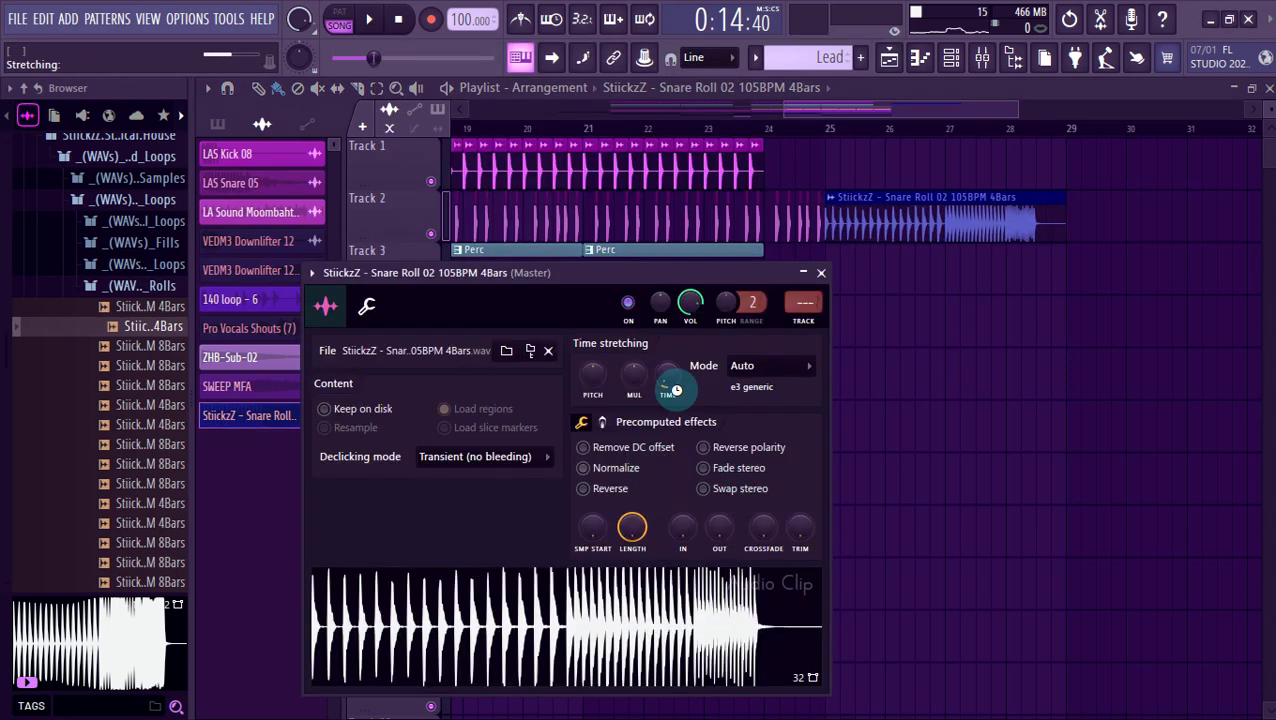
pyautogui.click(1020, 393)
# Close the Snare_Rolls folder, reopen Fills and audition several fills, including StiickzZ - Fill 12 115BPM and Fill 14 115BPM.
pyautogui.click(166, 288)
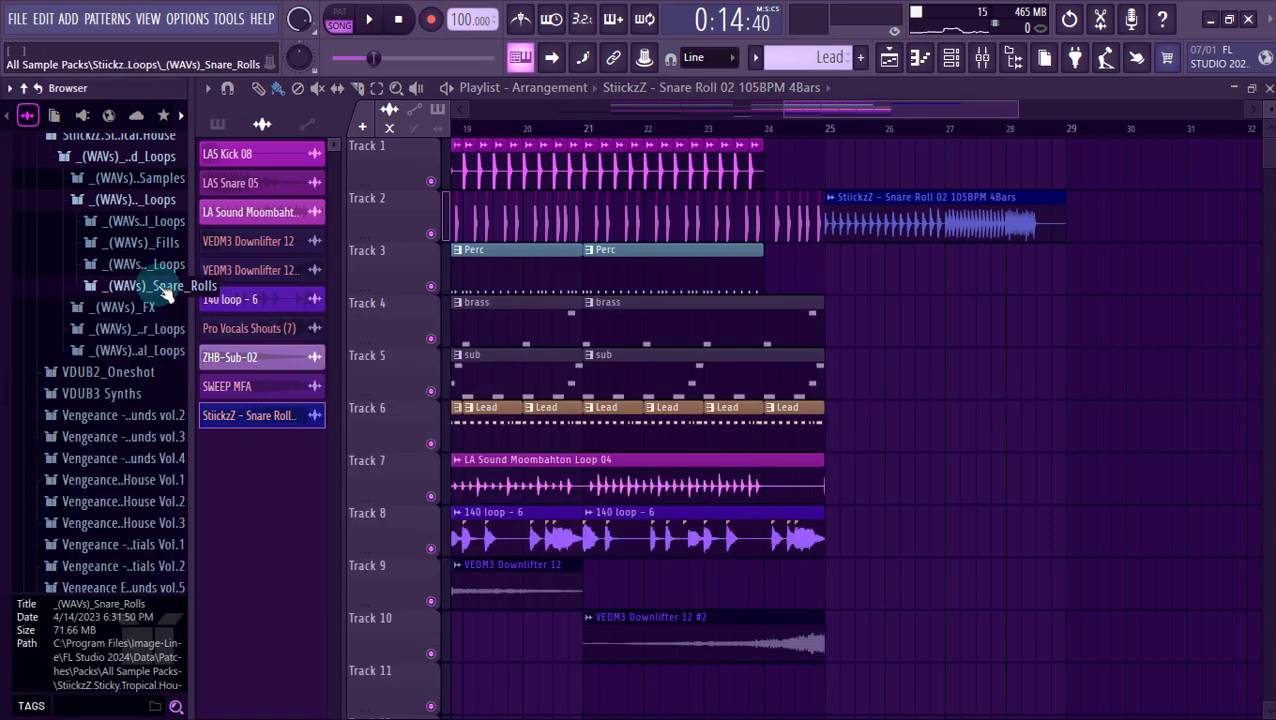
pyautogui.click(166, 246)
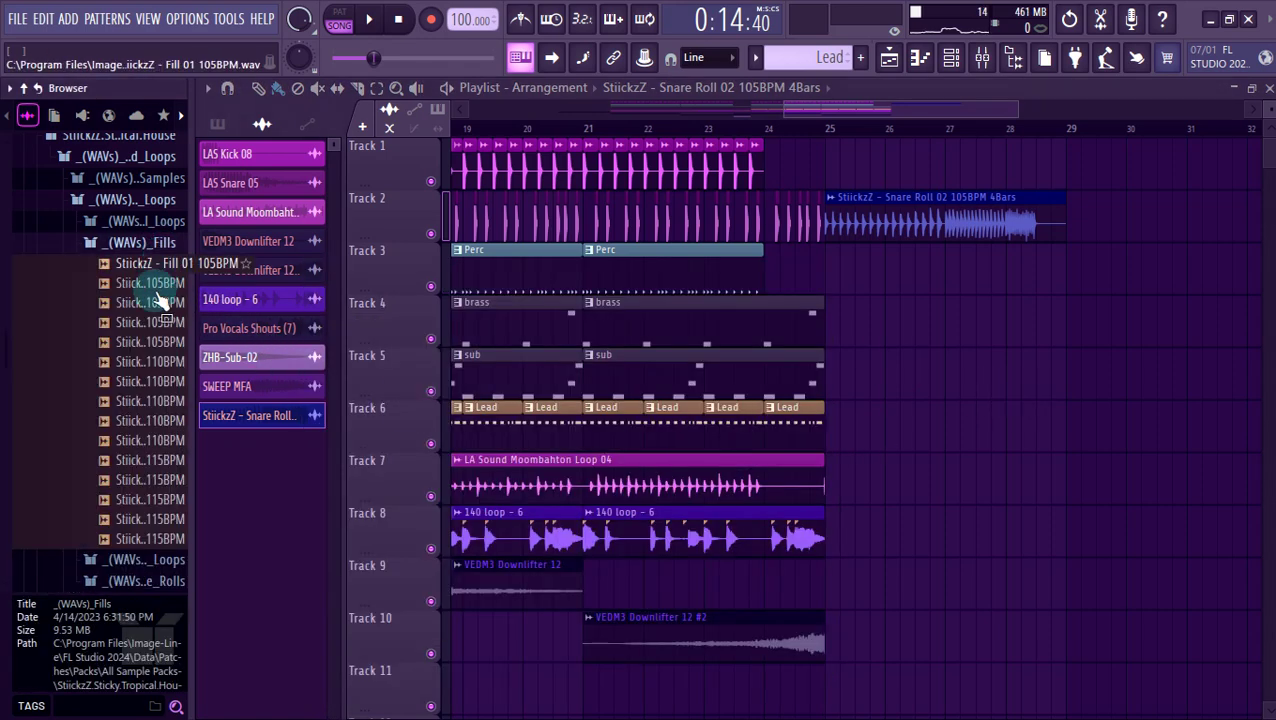
pyautogui.click(130, 302)
pyautogui.click(145, 404)
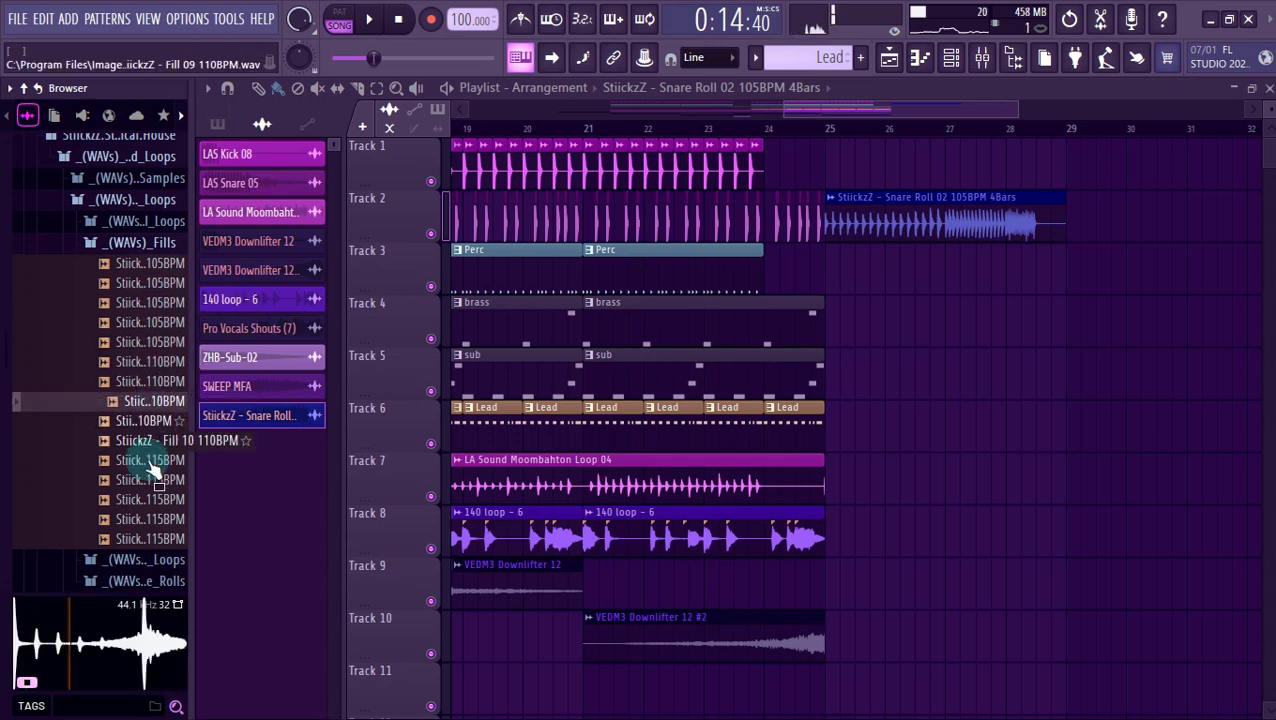
pyautogui.click(153, 466)
pyautogui.click(158, 480)
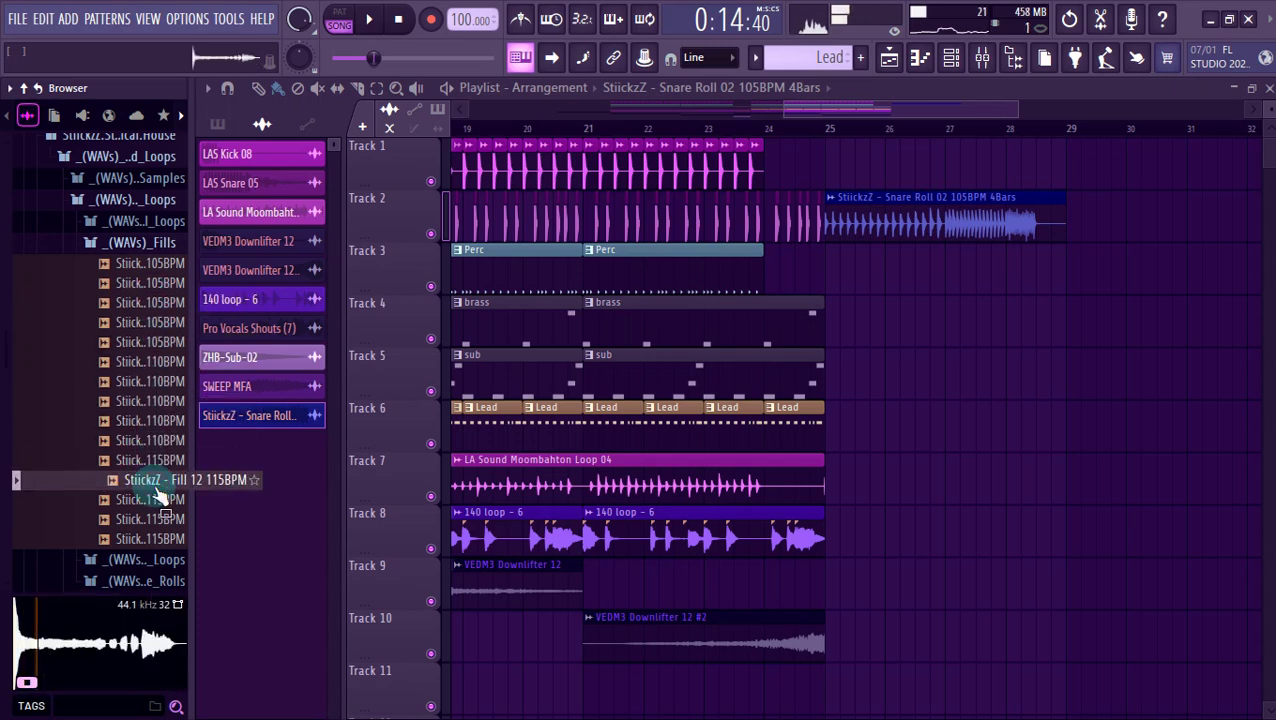
pyautogui.click(163, 519)
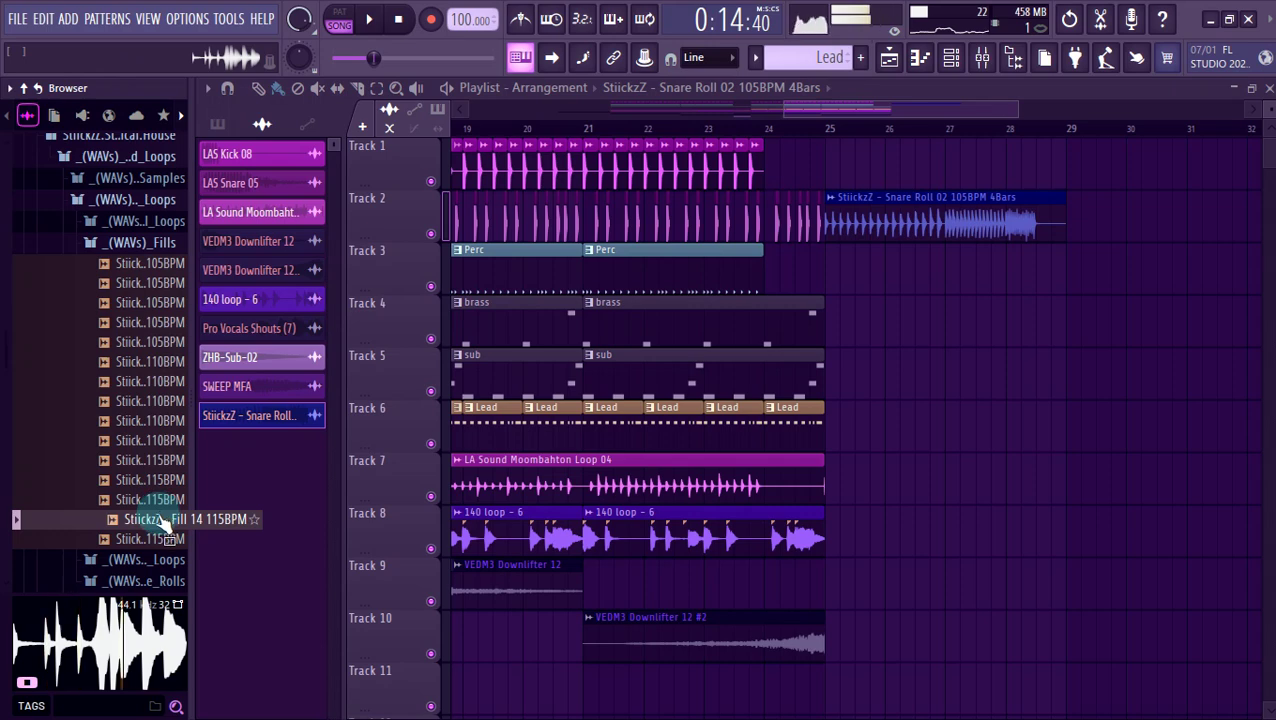
# Add StiickzZ - Fill 14 115BPM at bar 28 on Track 3 and fit it to the project tempo as one bar.
pyautogui.moveTo(160, 520); pyautogui.dragTo(1047, 268)
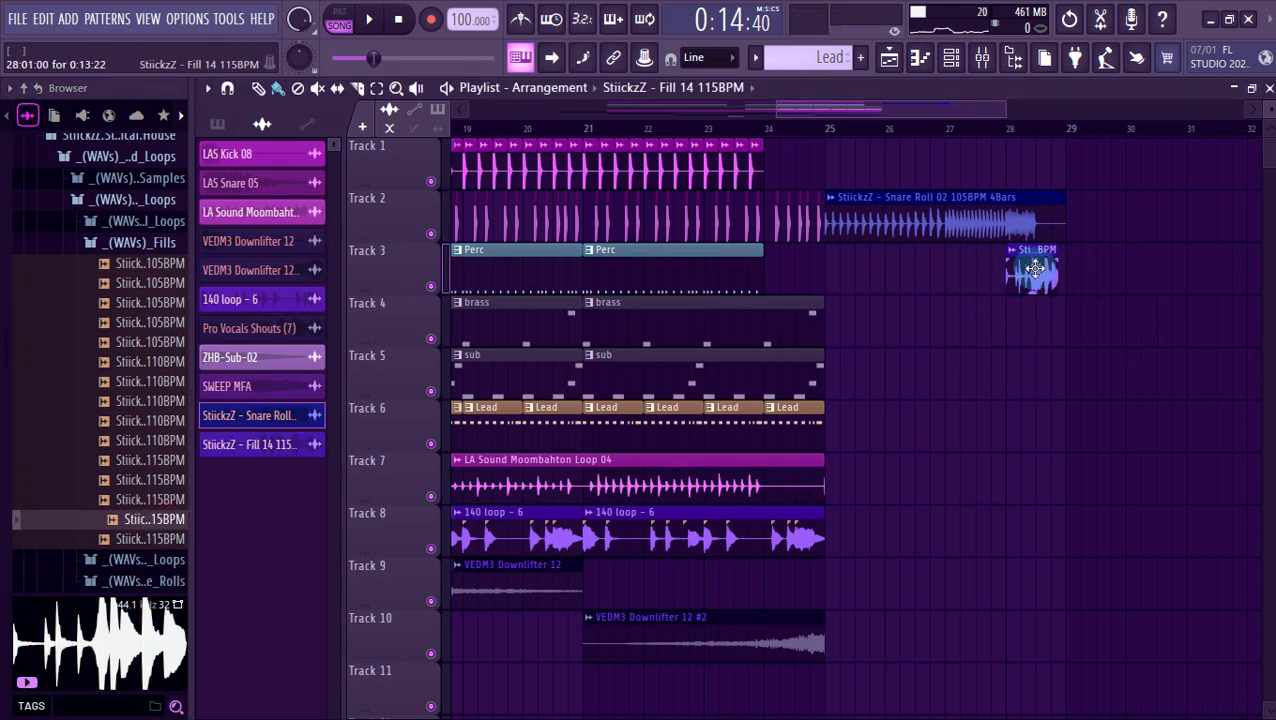
pyautogui.rightClick(1015, 265)
pyautogui.click(1160, 388)
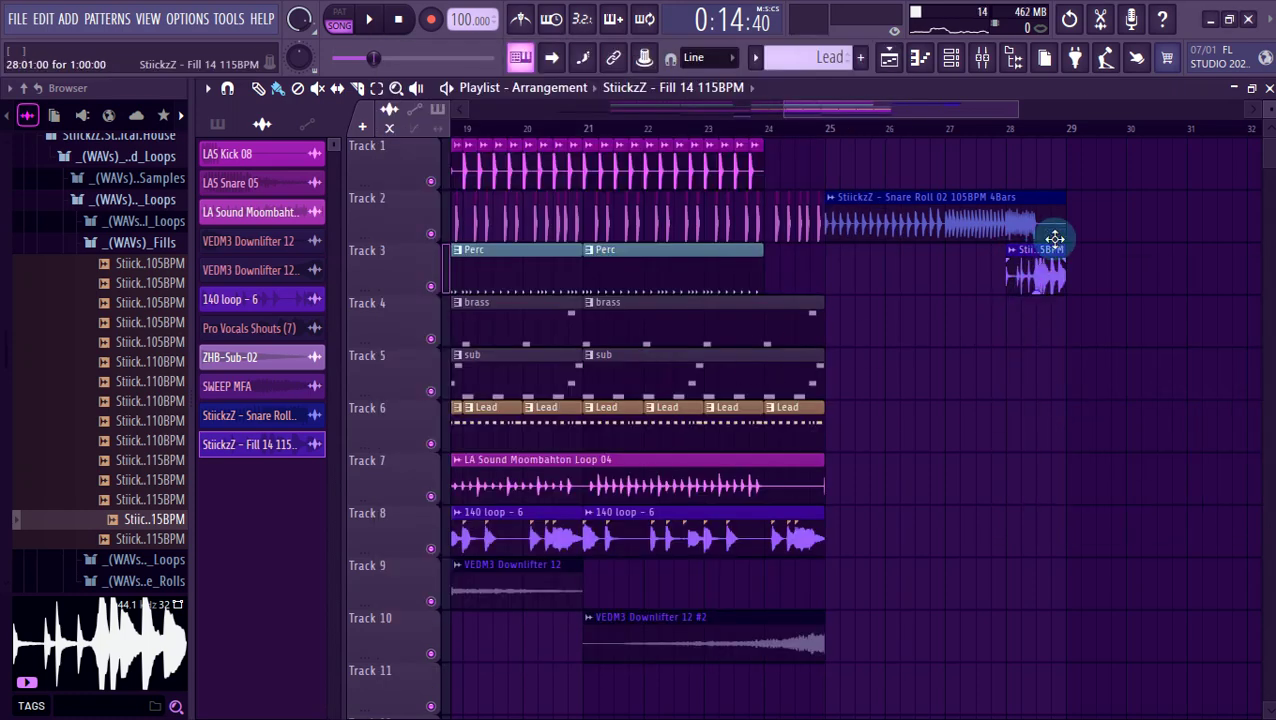
# Trim the snare roll clip on Track 2 to three bars and set the Fill 14 sample's time-stretching mode to Auto.
pyautogui.moveTo(1062, 201); pyautogui.dragTo(1003, 201)
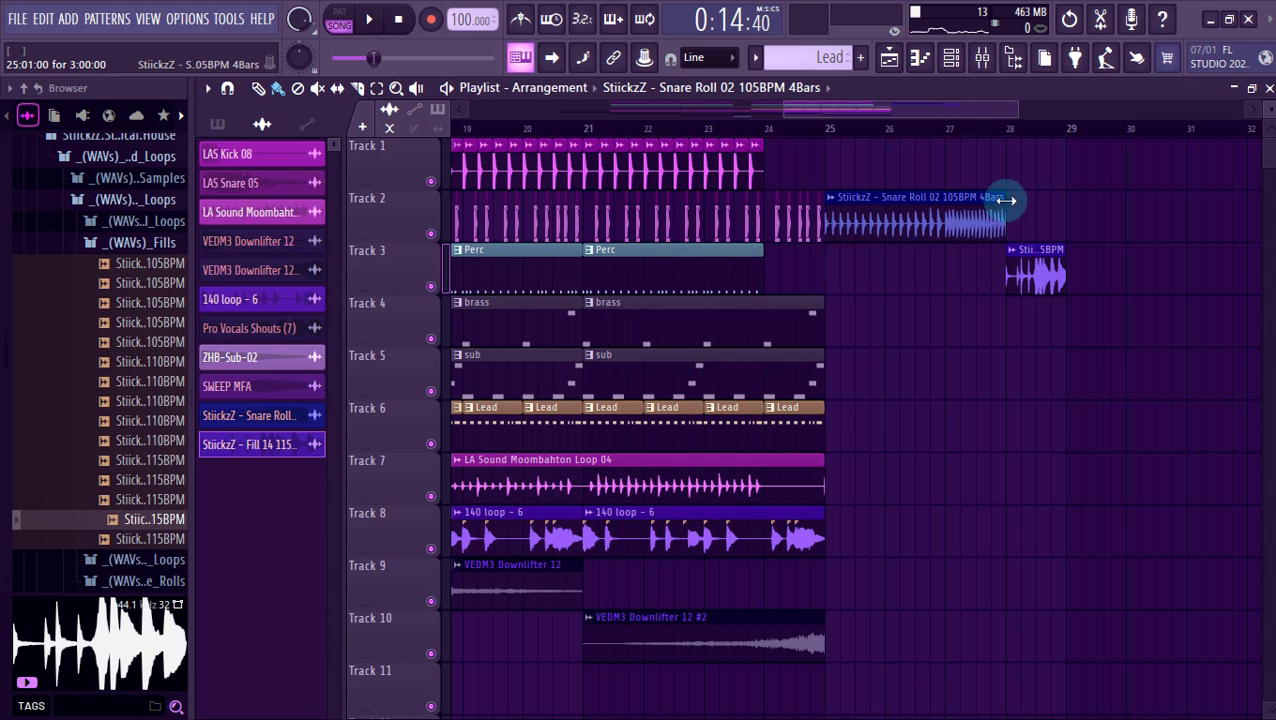
pyautogui.doubleClick(1025, 262)
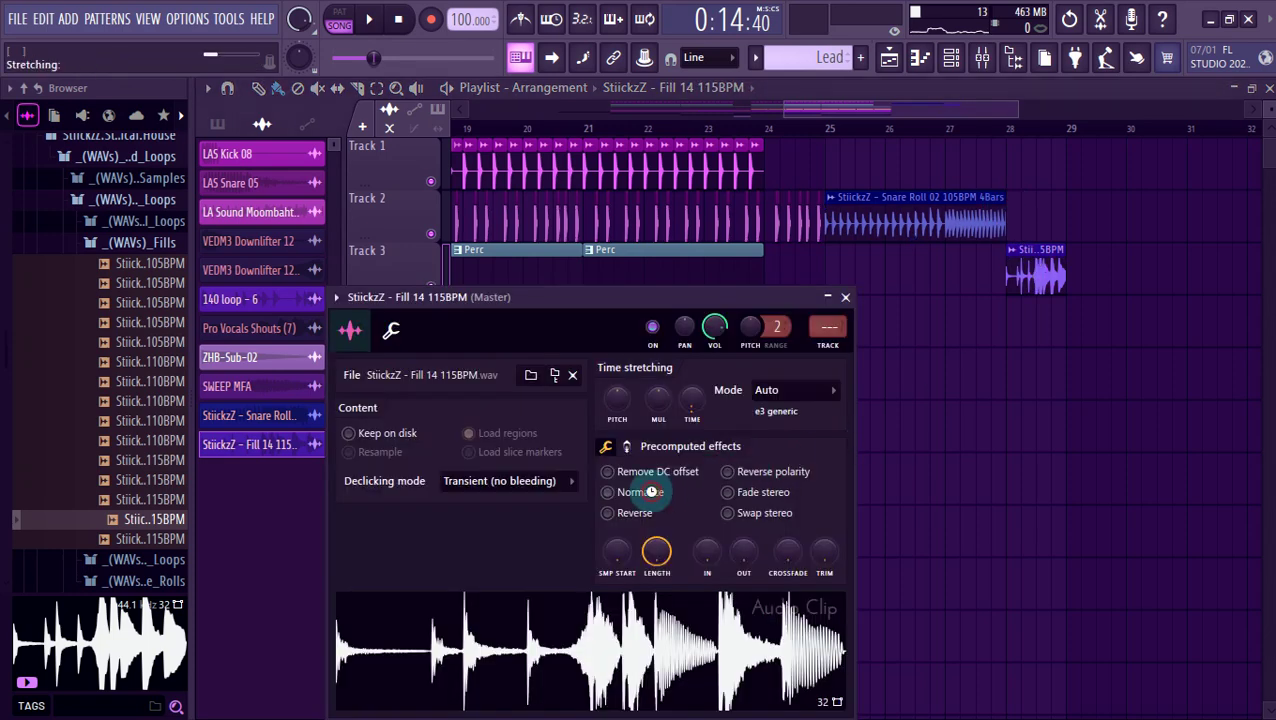
pyautogui.press('Escape')
# Duplicate the last VEDM3 Downlifter 12 and Downlifter 12 #2 clips on Tracks 9 and 10, starting the copies at bars 25 and 29.
pyautogui.scroll(-2, 900, 583)
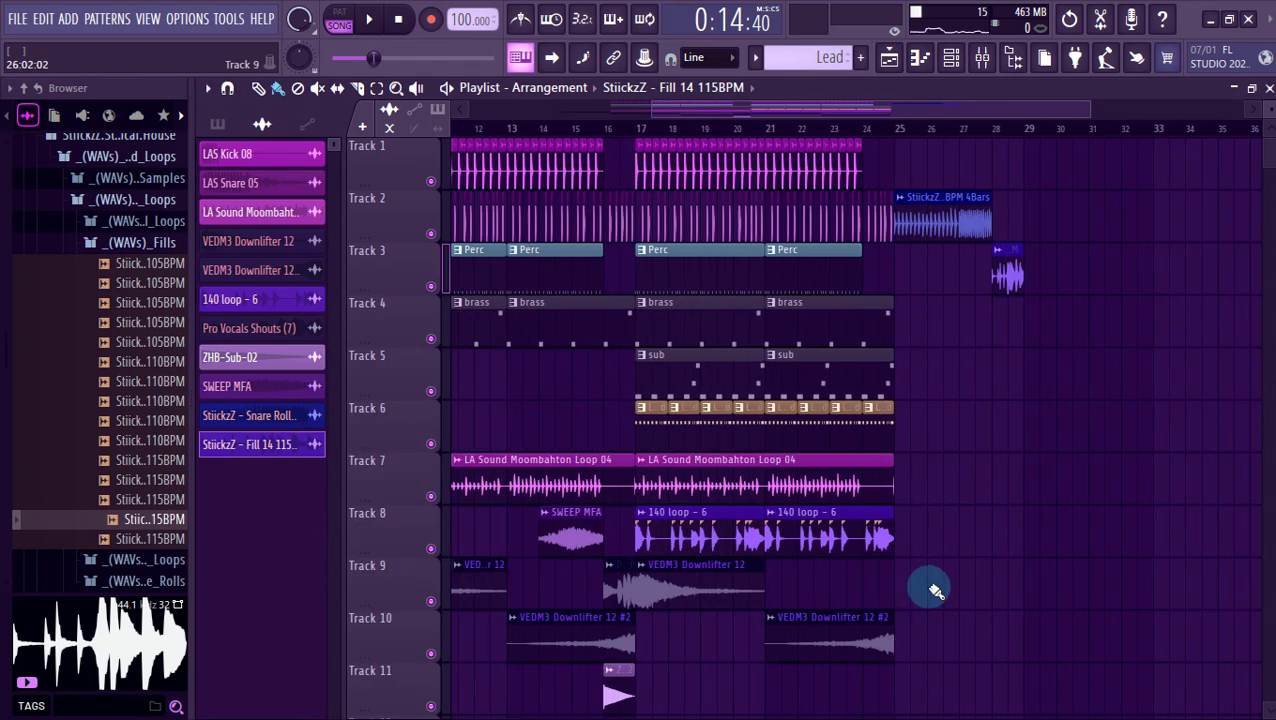
pyautogui.moveTo(935, 590); pyautogui.dragTo(636, 650)
pyautogui.hotkey('ctrl', 'b')
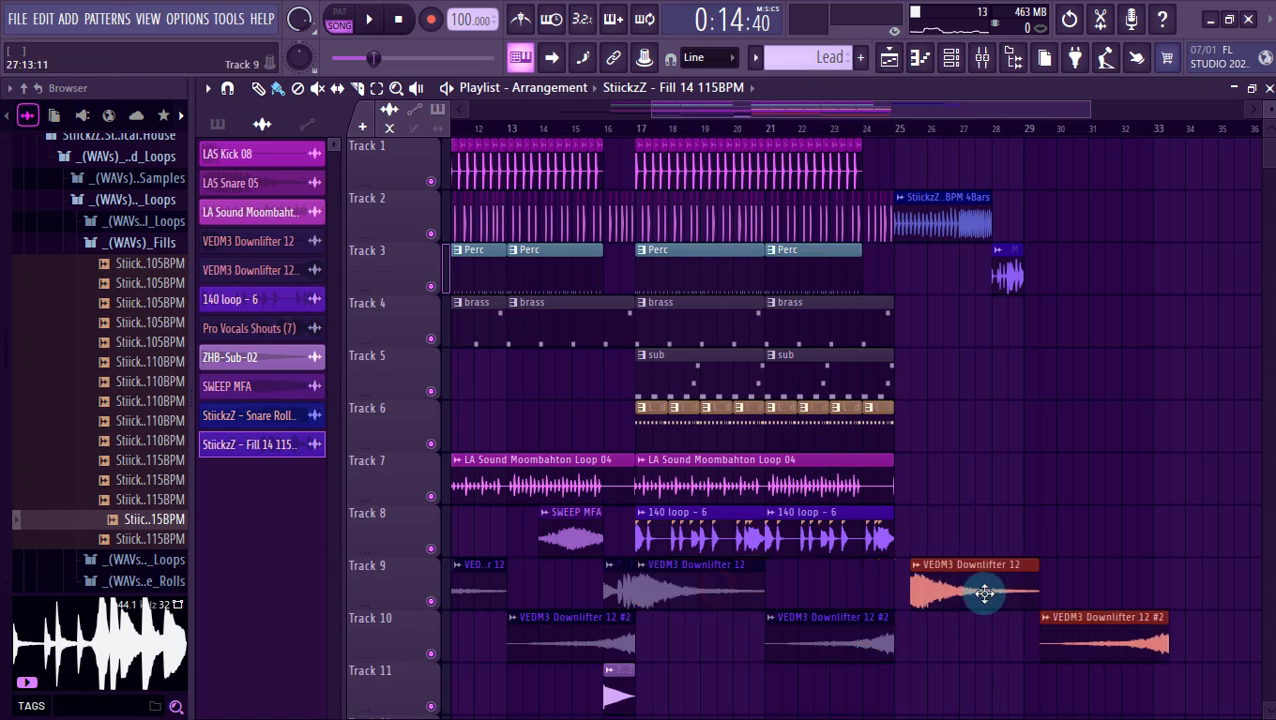
pyautogui.moveTo(985, 594); pyautogui.dragTo(969, 594)
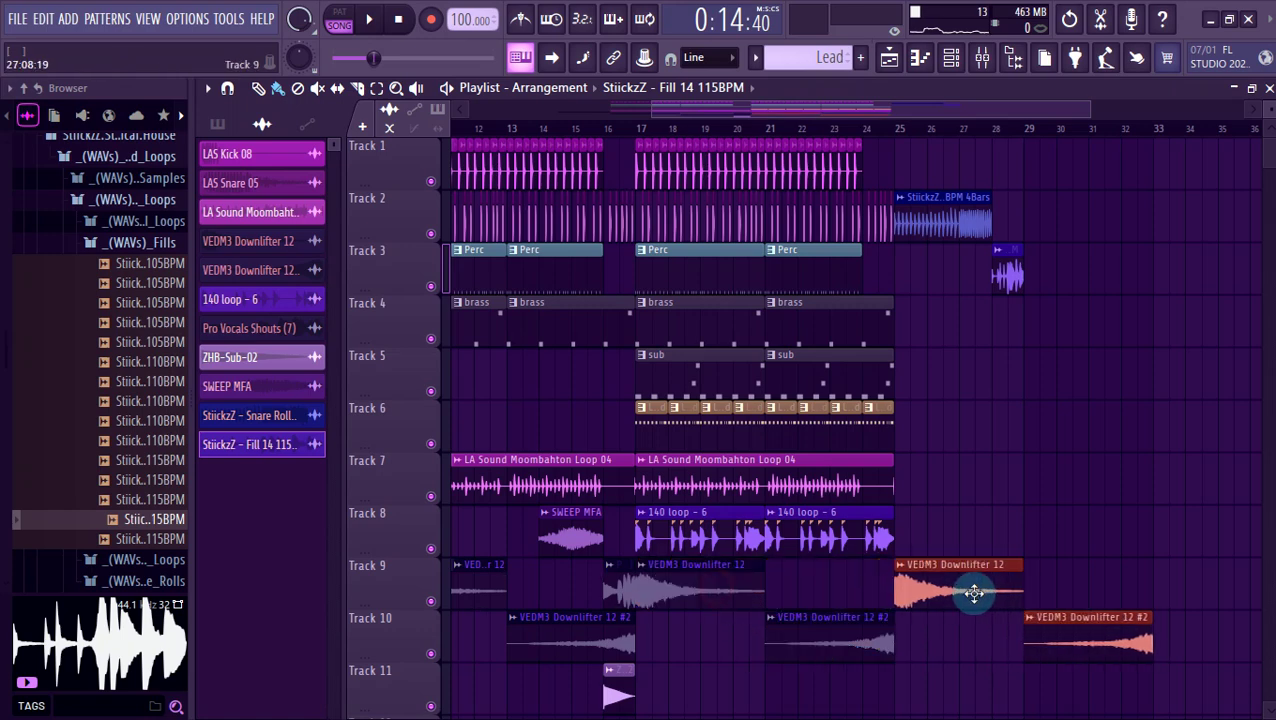
# Add a four-bar LA Sound Moombahton Loop 04 clip at bar 25 on Track 7.
pyautogui.click(843, 465)
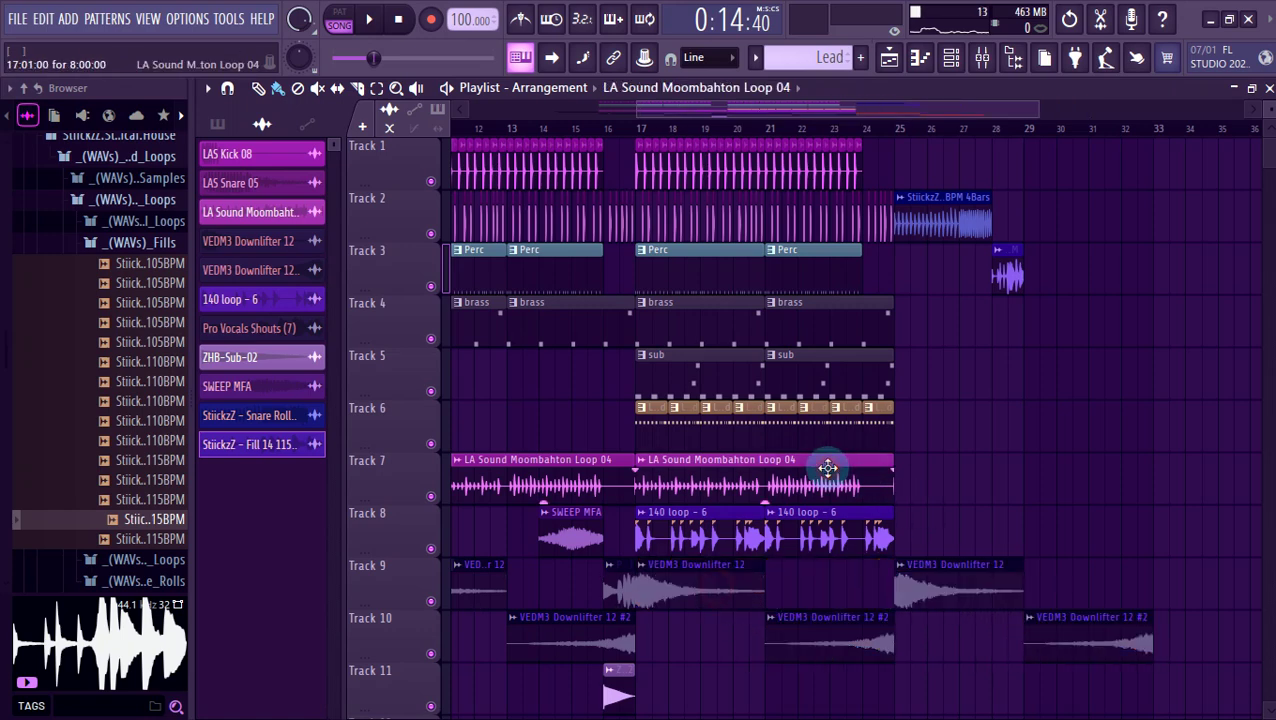
pyautogui.click(906, 484)
pyautogui.moveTo(900, 487); pyautogui.dragTo(931, 480)
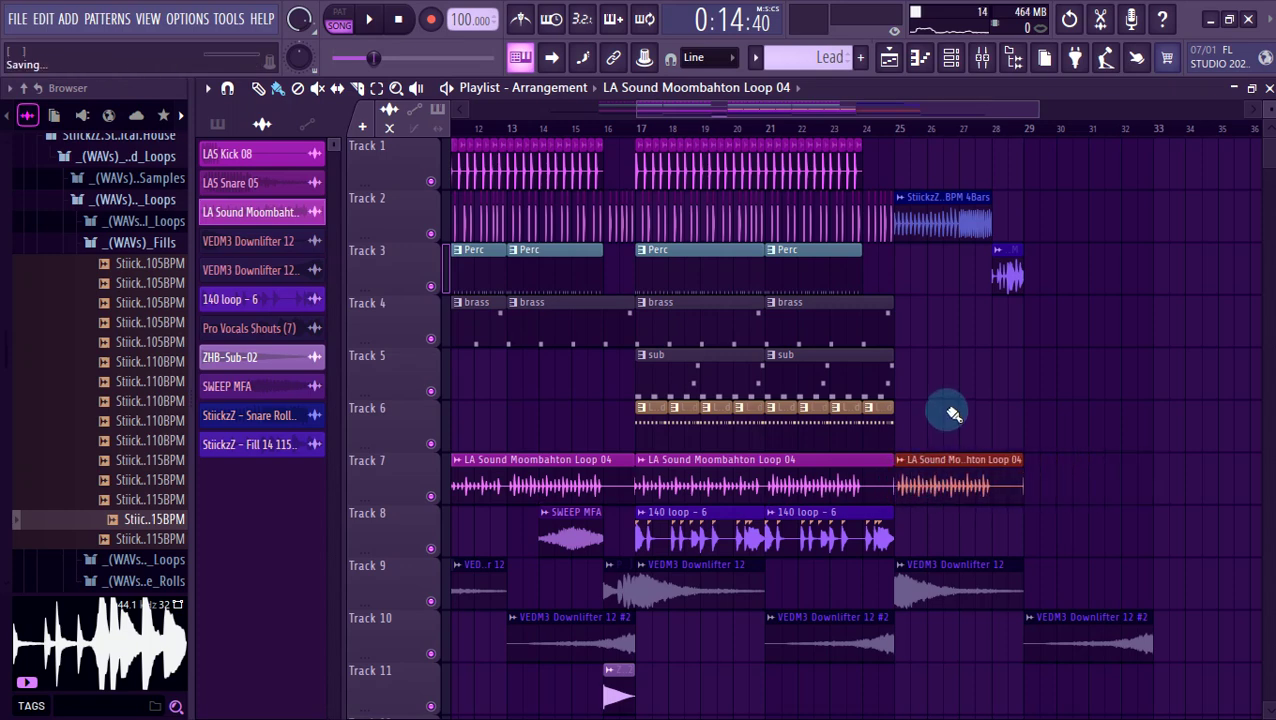
# Paint three one-bar Lead pattern clips on Track 6 from bar 25 to the start of bar 28.
pyautogui.scroll(2, 948, 407)
pyautogui.click(845, 422)
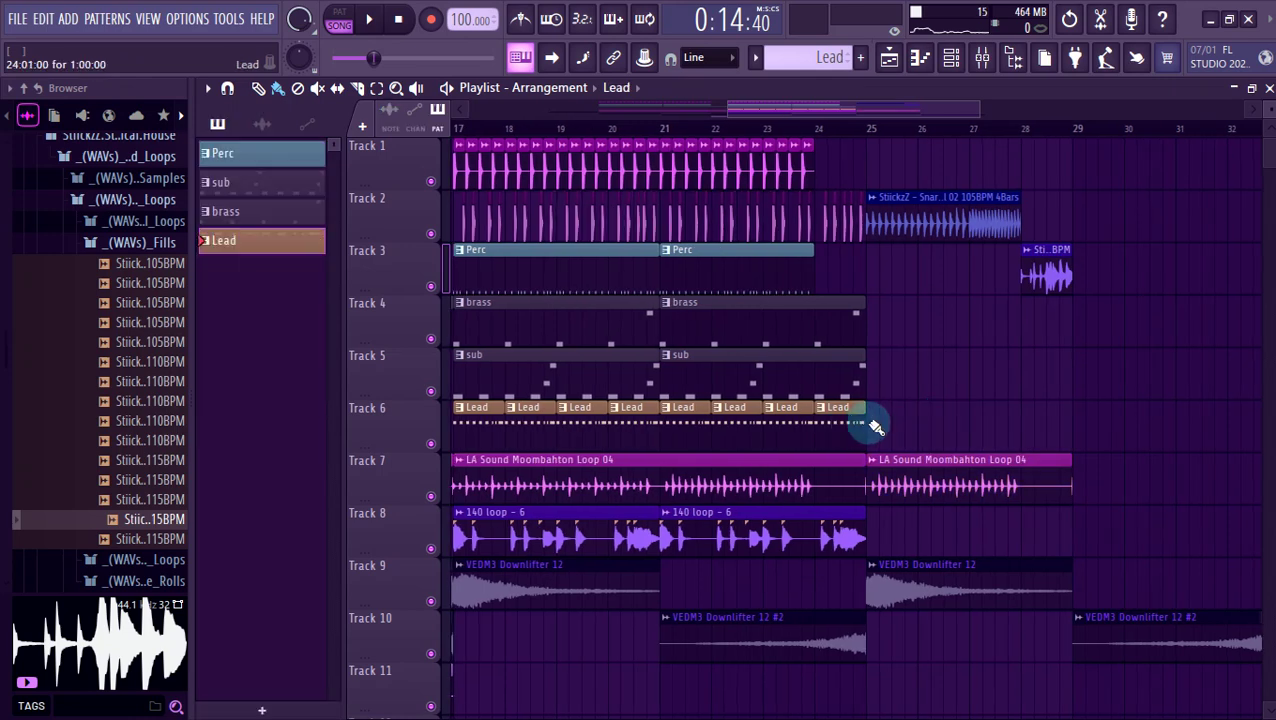
pyautogui.moveTo(870, 425); pyautogui.dragTo(988, 424)
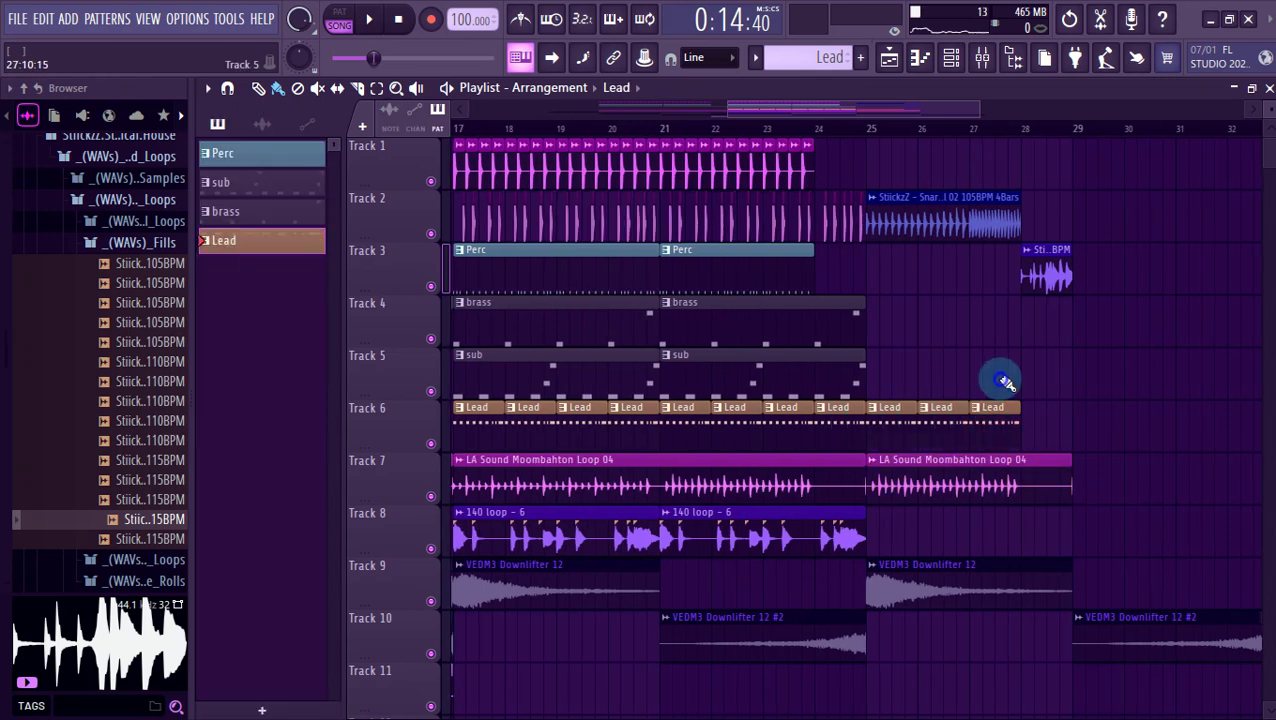
# Add brass on Track 4 and Perc on Track 3 at bar 25, each ending at the start of bar 28.
pyautogui.click(851, 316)
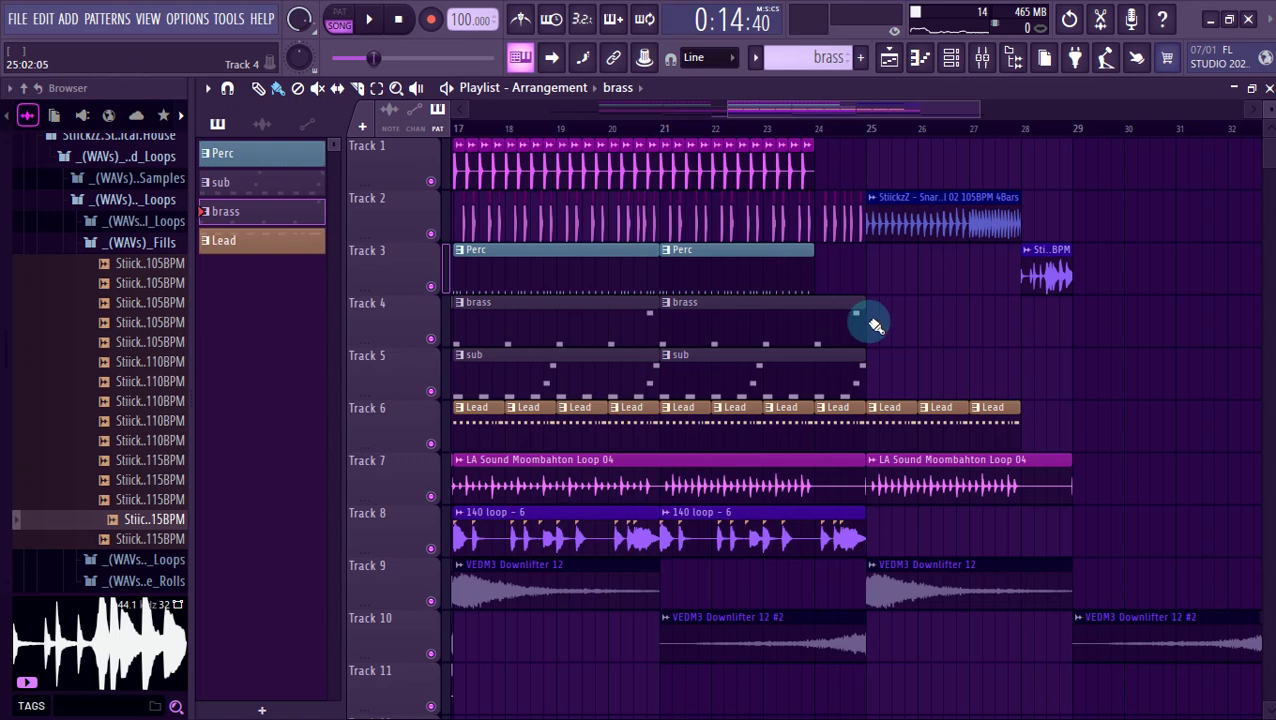
pyautogui.click(869, 318)
pyautogui.moveTo(1068, 313); pyautogui.dragTo(1010, 313)
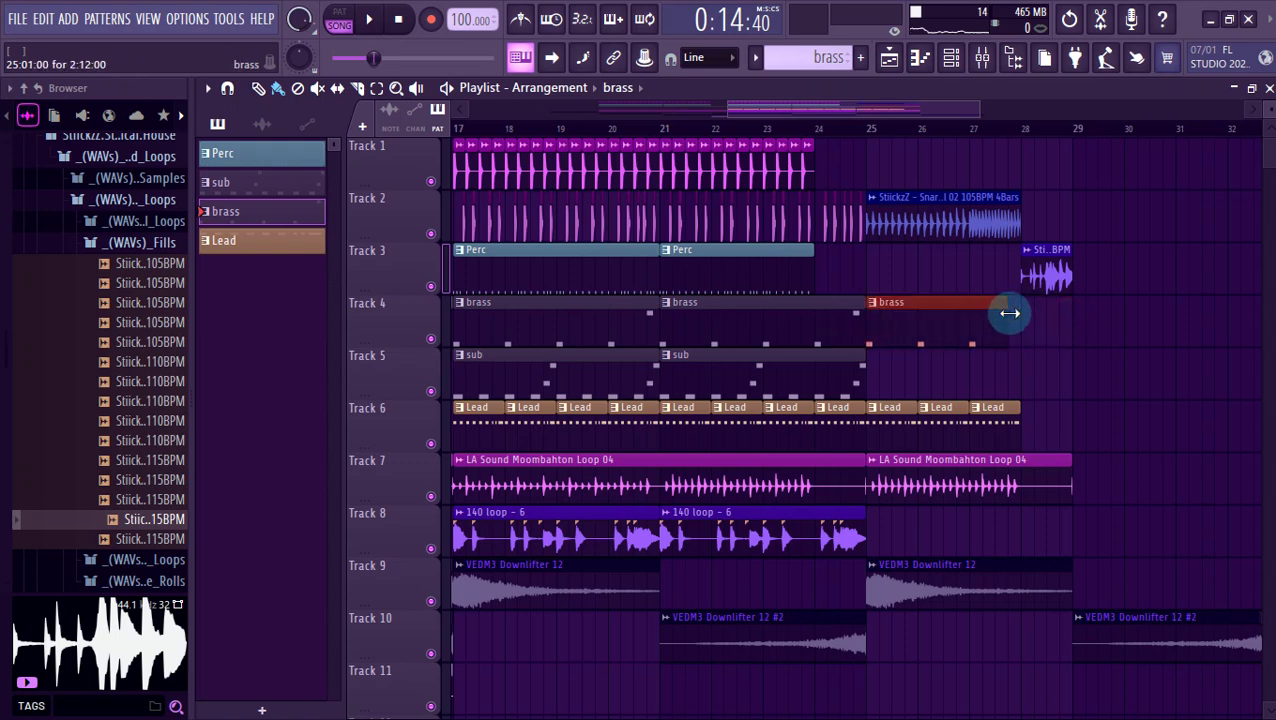
pyautogui.click(749, 265)
pyautogui.moveTo(784, 265); pyautogui.dragTo(908, 273)
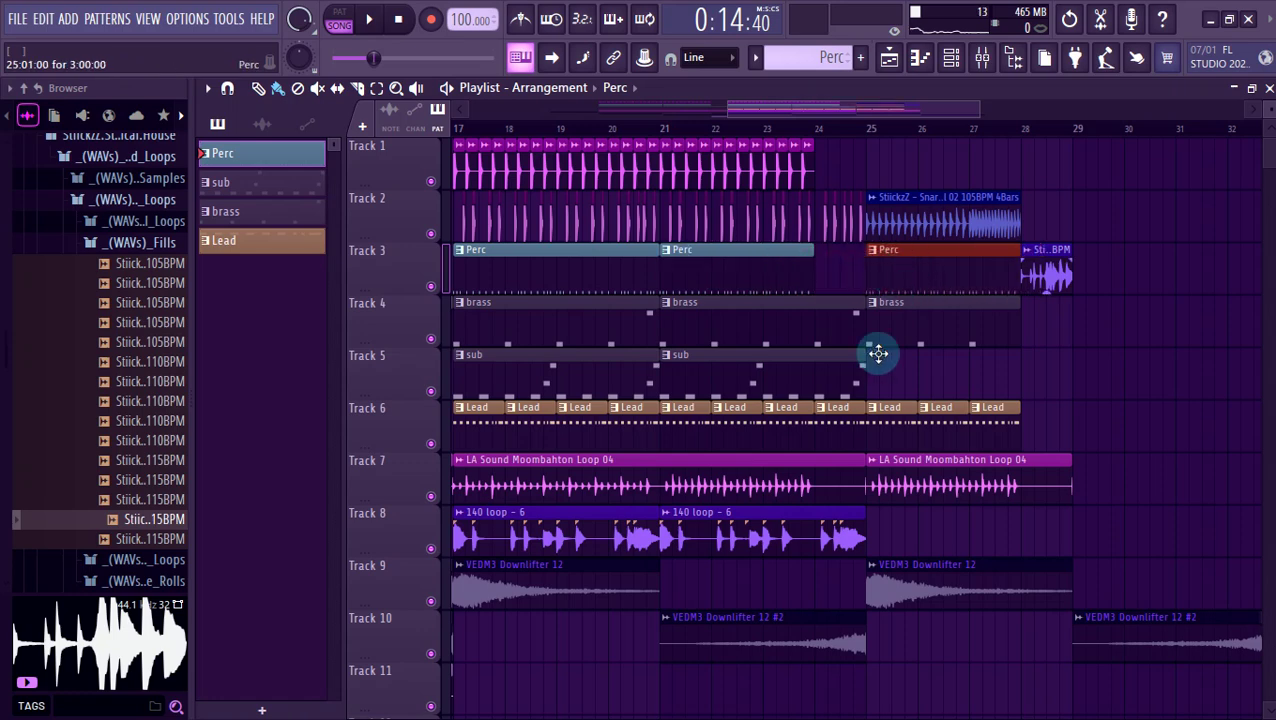
# Lay three one-bar sub clips on Track 5 from bar 25 and add ZHB-Sub-02 at bar 28 on Track 11.
pyautogui.click(788, 371)
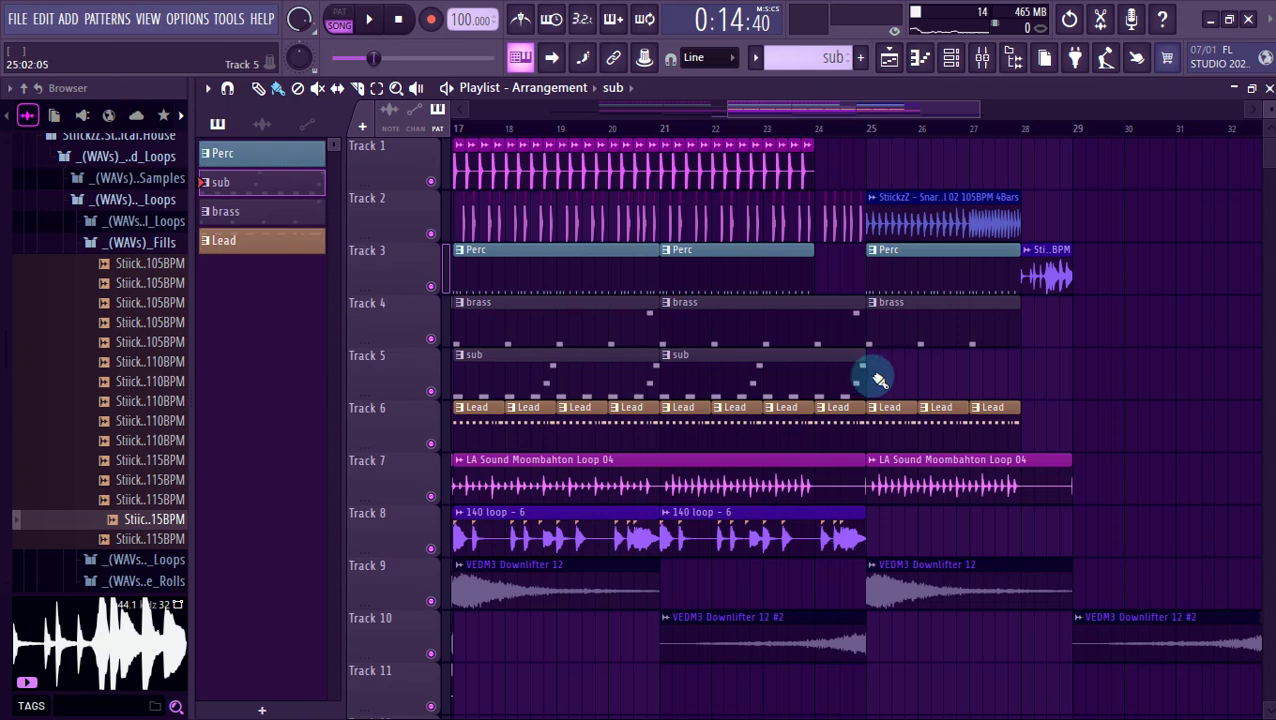
pyautogui.click(879, 379)
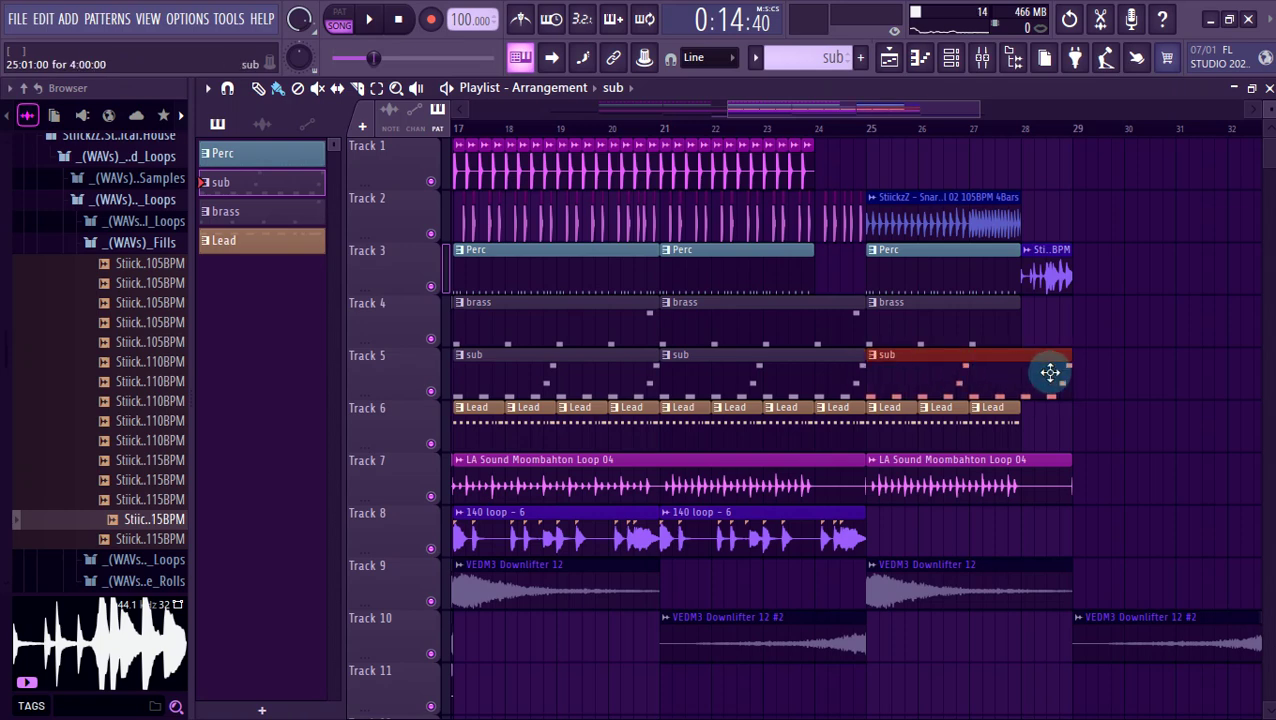
pyautogui.moveTo(1066, 367); pyautogui.dragTo(915, 364)
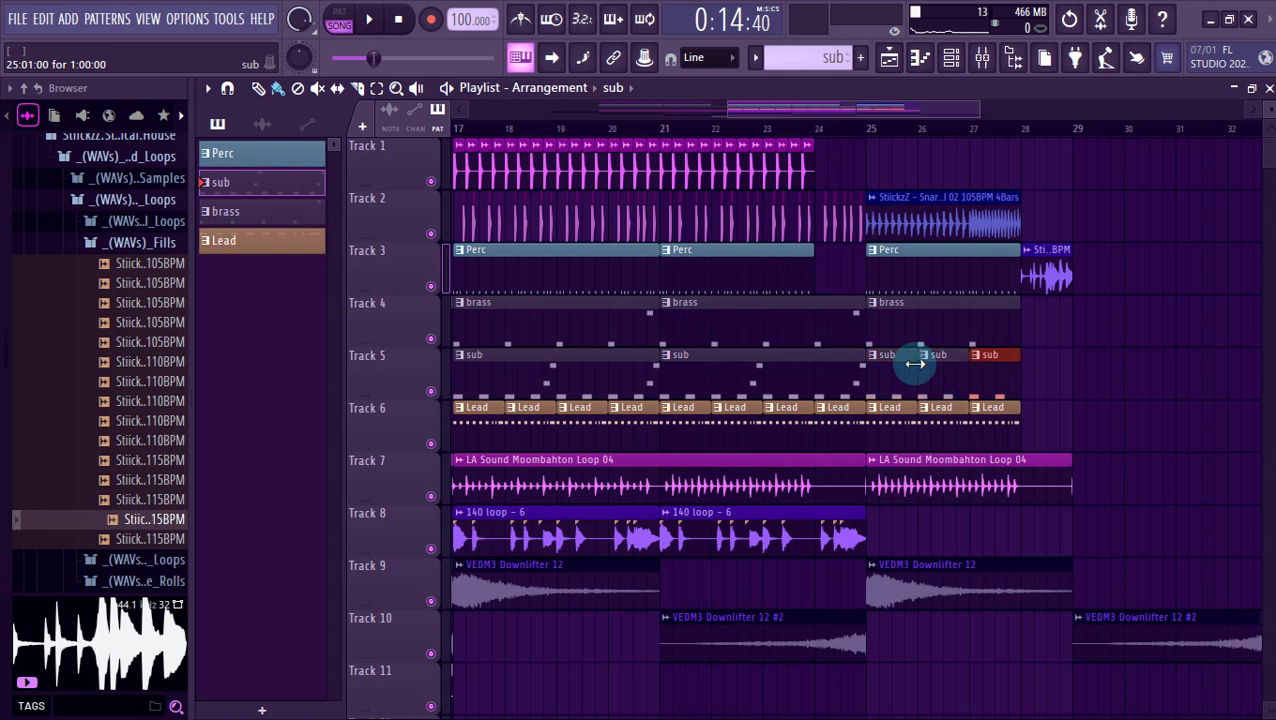
pyautogui.scroll(-3, 1105, 413)
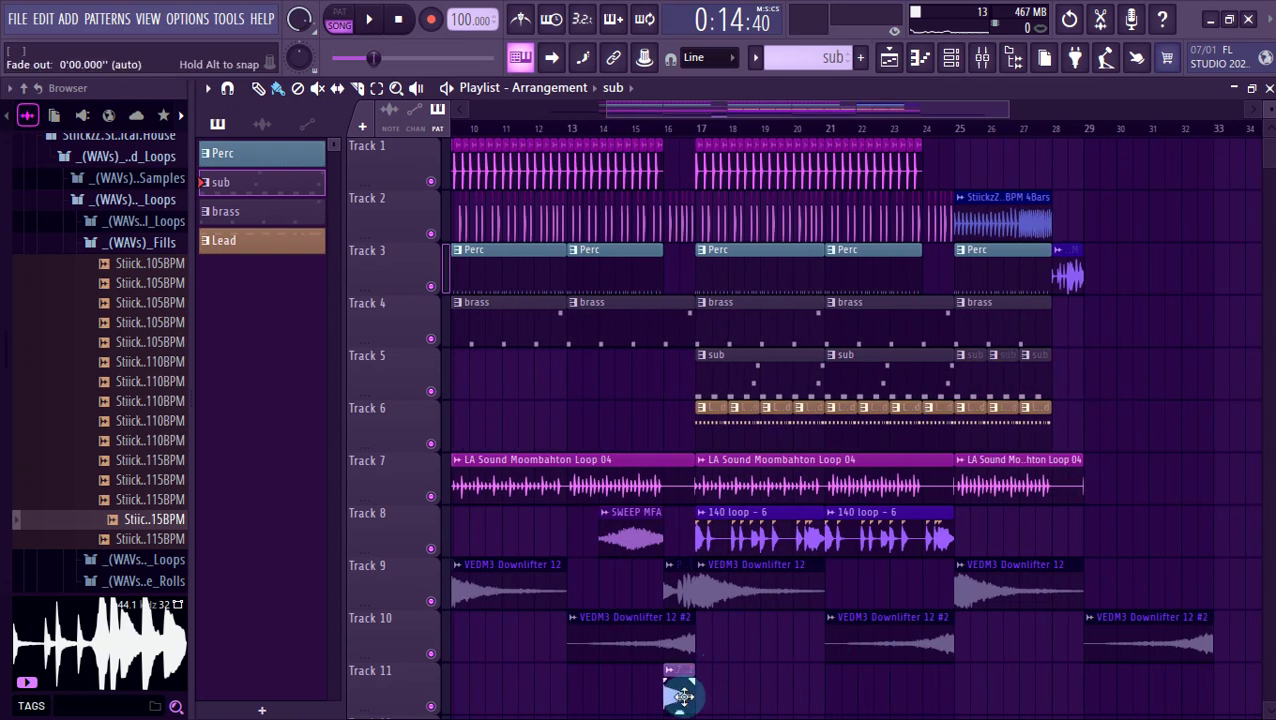
pyautogui.click(680, 695)
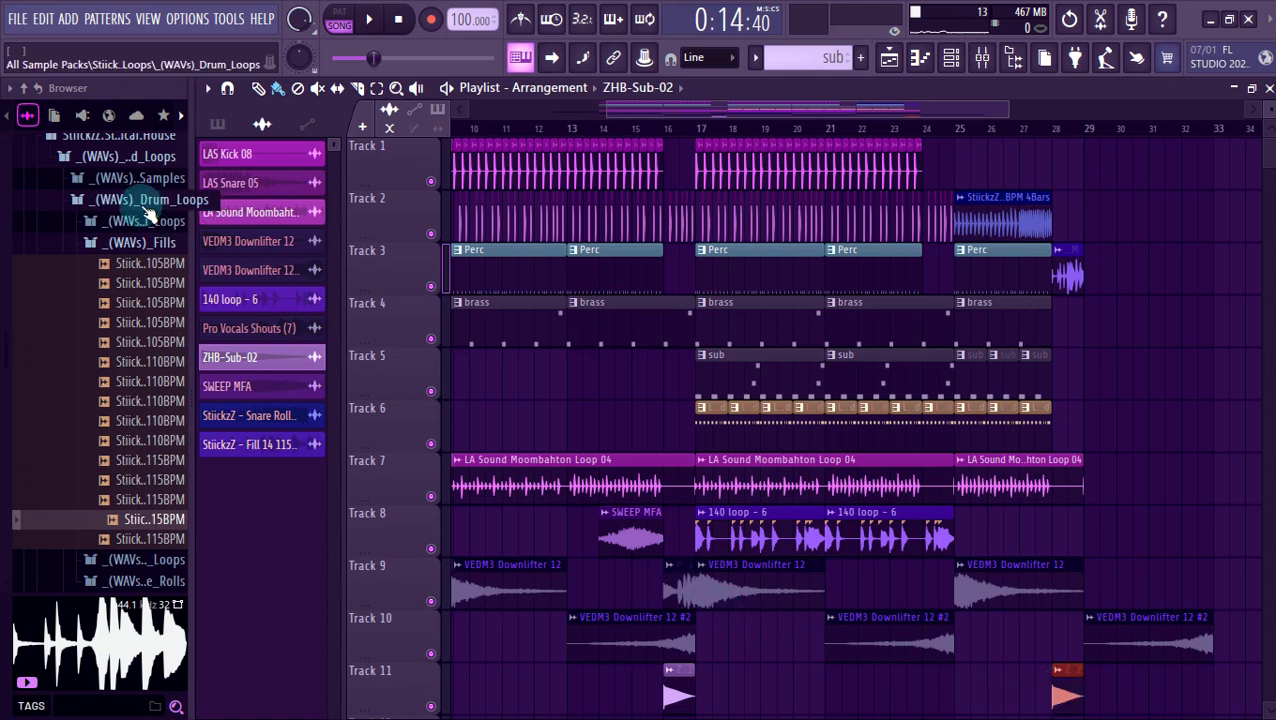
# Collapse the StiickzZ.Sticky.Tropical.House pack, open the Vocal samples and chants folder and browse to the Vocal Loops samples.
pyautogui.scroll(3, 148, 214)
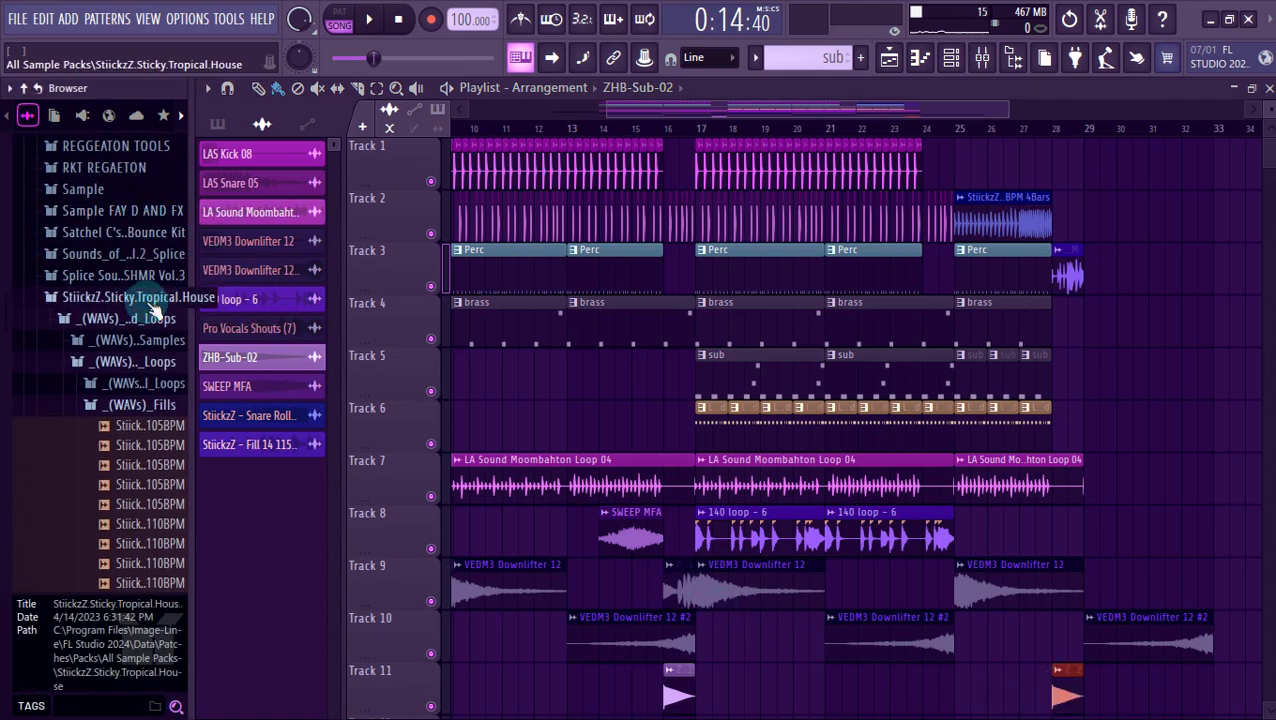
pyautogui.click(140, 288)
pyautogui.scroll(-5, 137, 418)
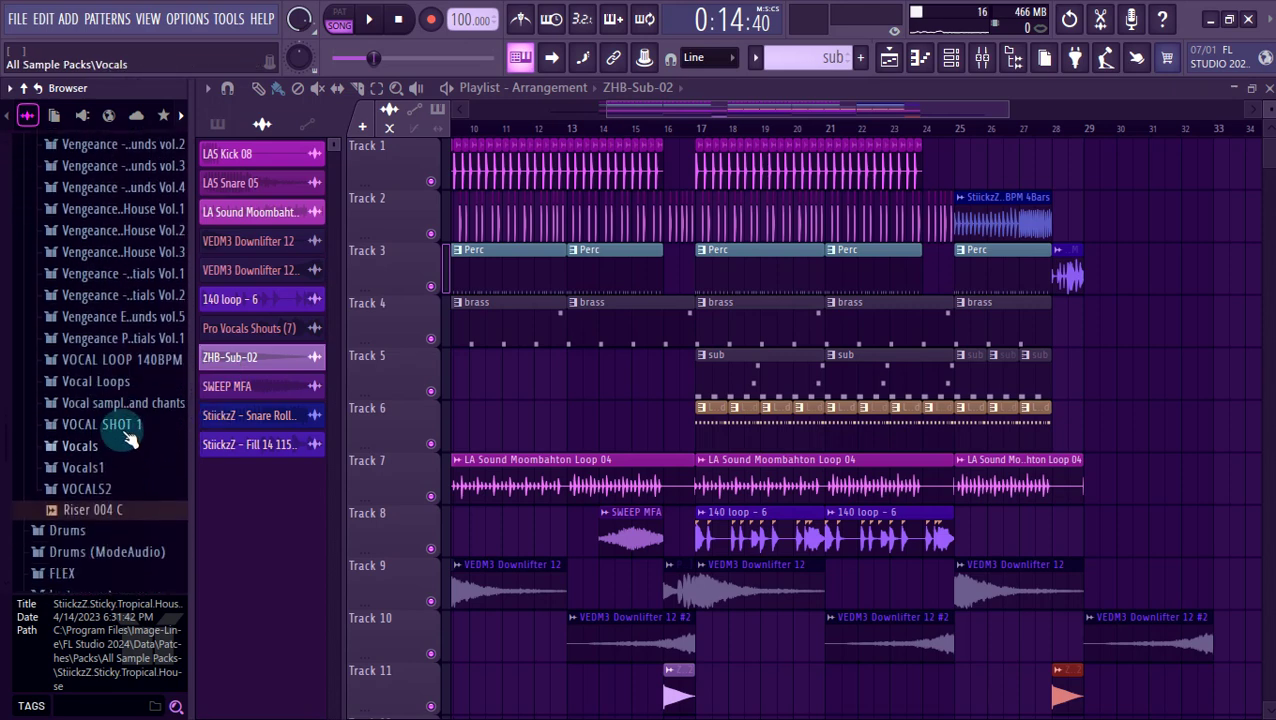
pyautogui.click(120, 404)
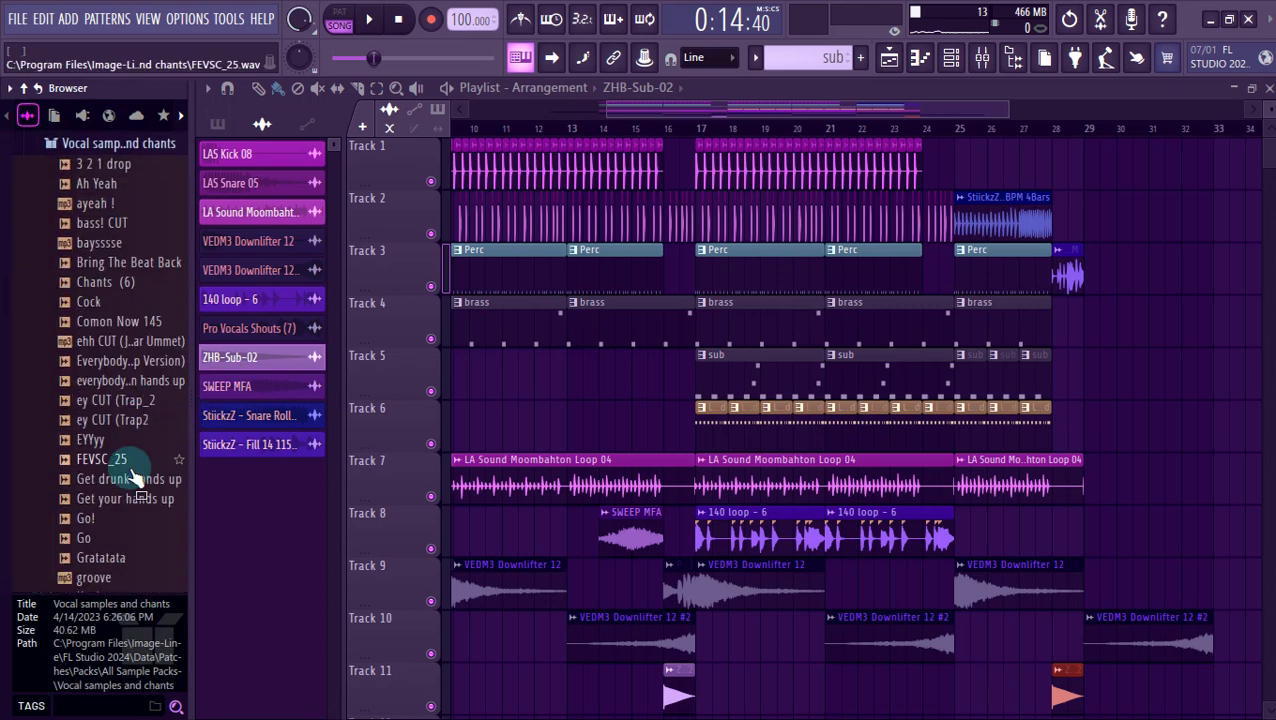
pyautogui.scroll(-8, 137, 482)
pyautogui.scroll(-10, 130, 475)
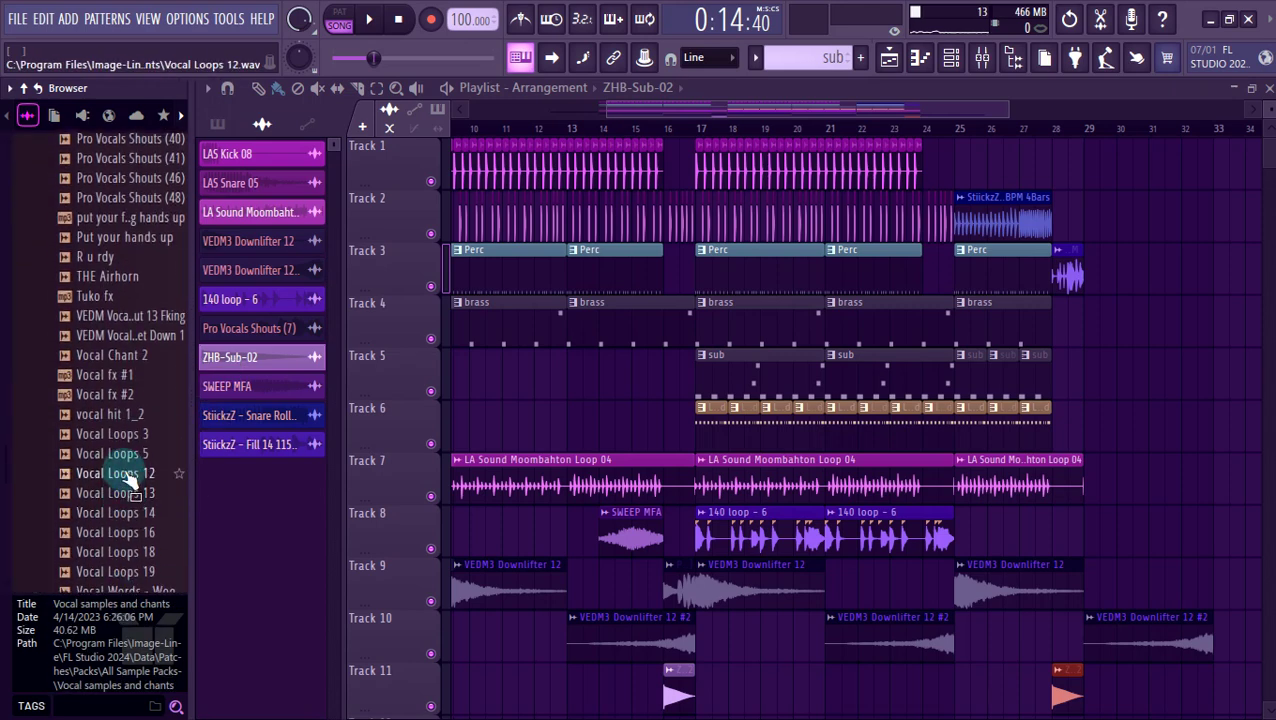
# Audition Vocal Loops 12, place it at bar 28 on Track 8 and fit it to tempo as half a bar.
pyautogui.click(128, 474)
pyautogui.moveTo(128, 480); pyautogui.dragTo(1053, 540)
pyautogui.scroll(3, 1122, 541)
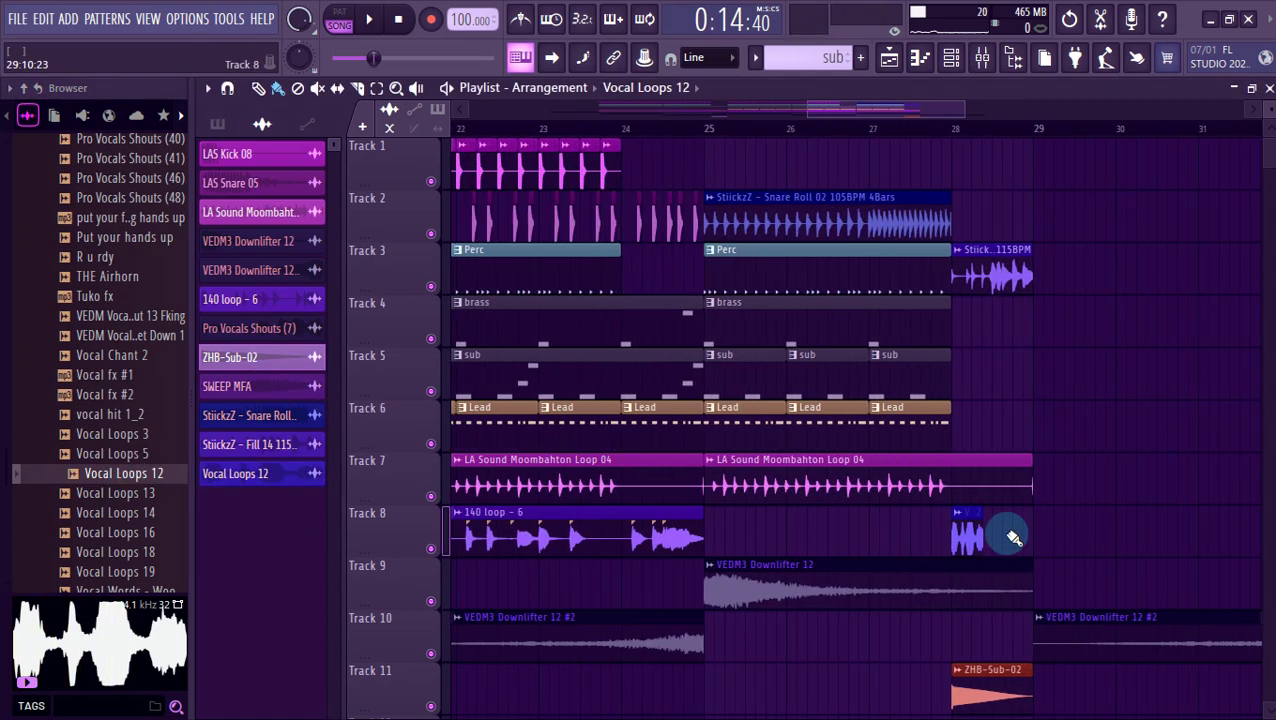
pyautogui.click(957, 517)
pyautogui.click(1131, 552)
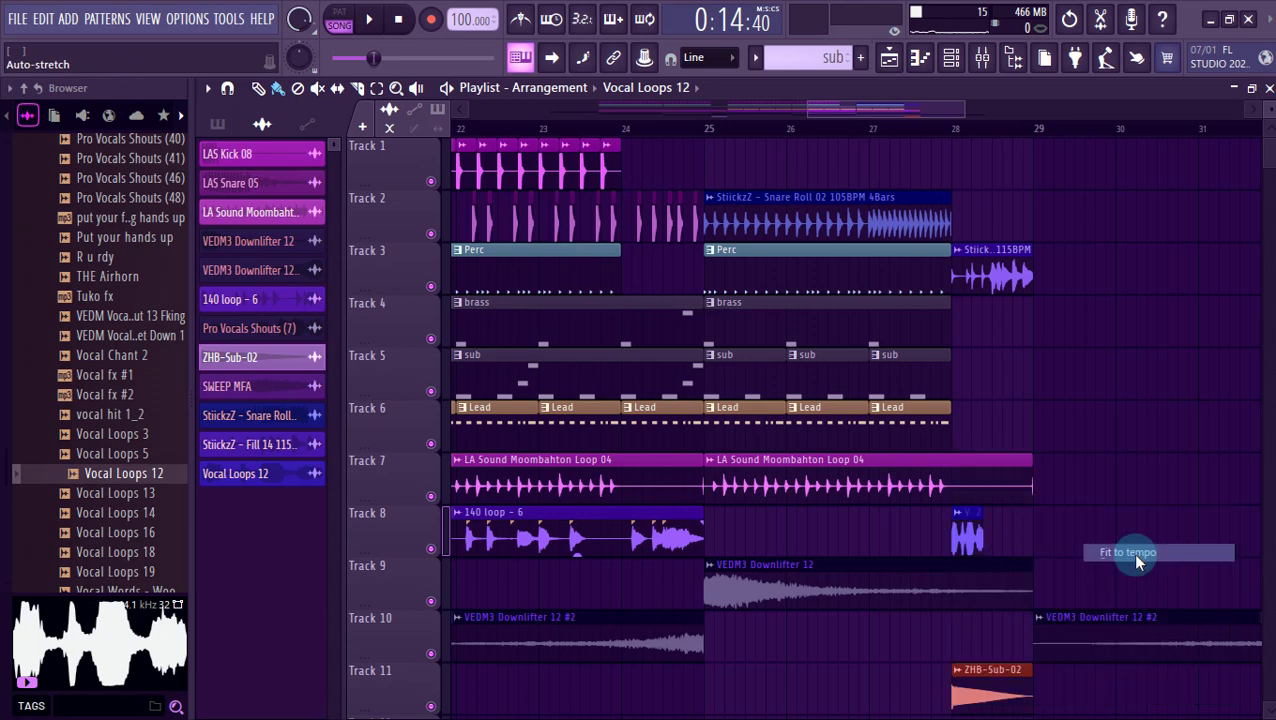
pyautogui.click(660, 395)
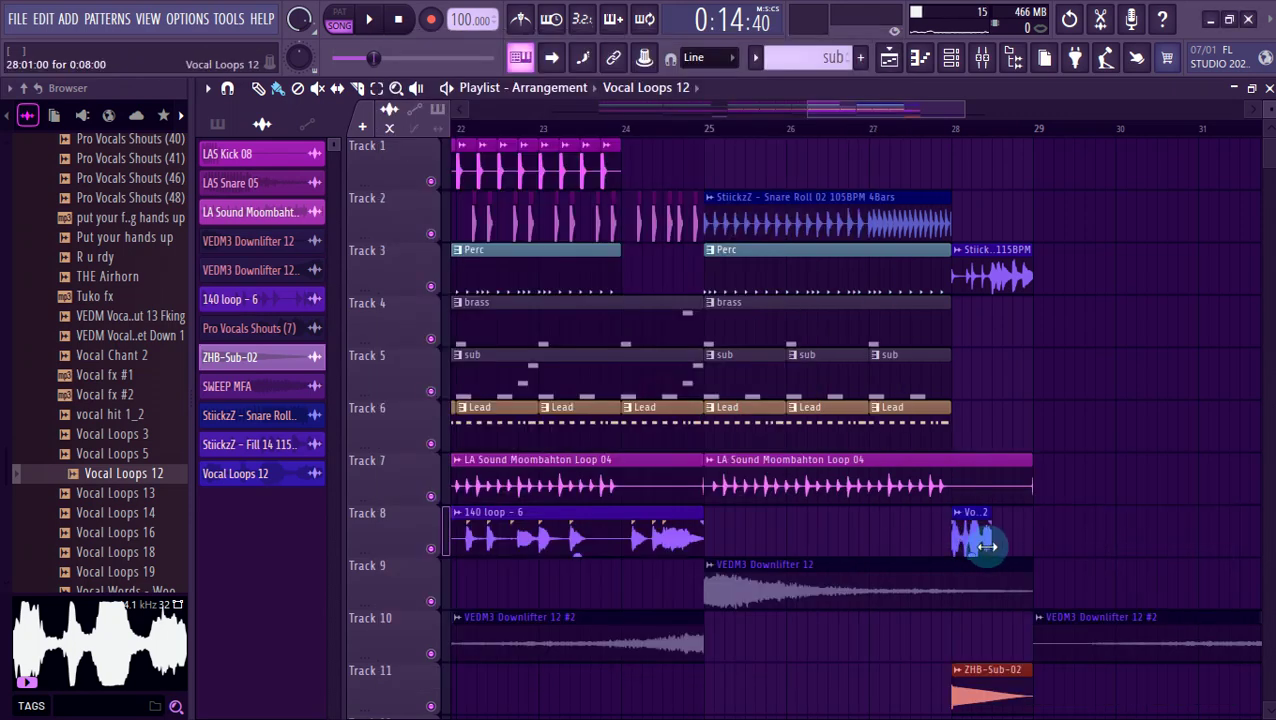
# Move the Vocal Loops 12 clip on Track 8 to the second half of bar 28 and add a two-step copy at the bar's start.
pyautogui.moveTo(970, 533); pyautogui.dragTo(1018, 530)
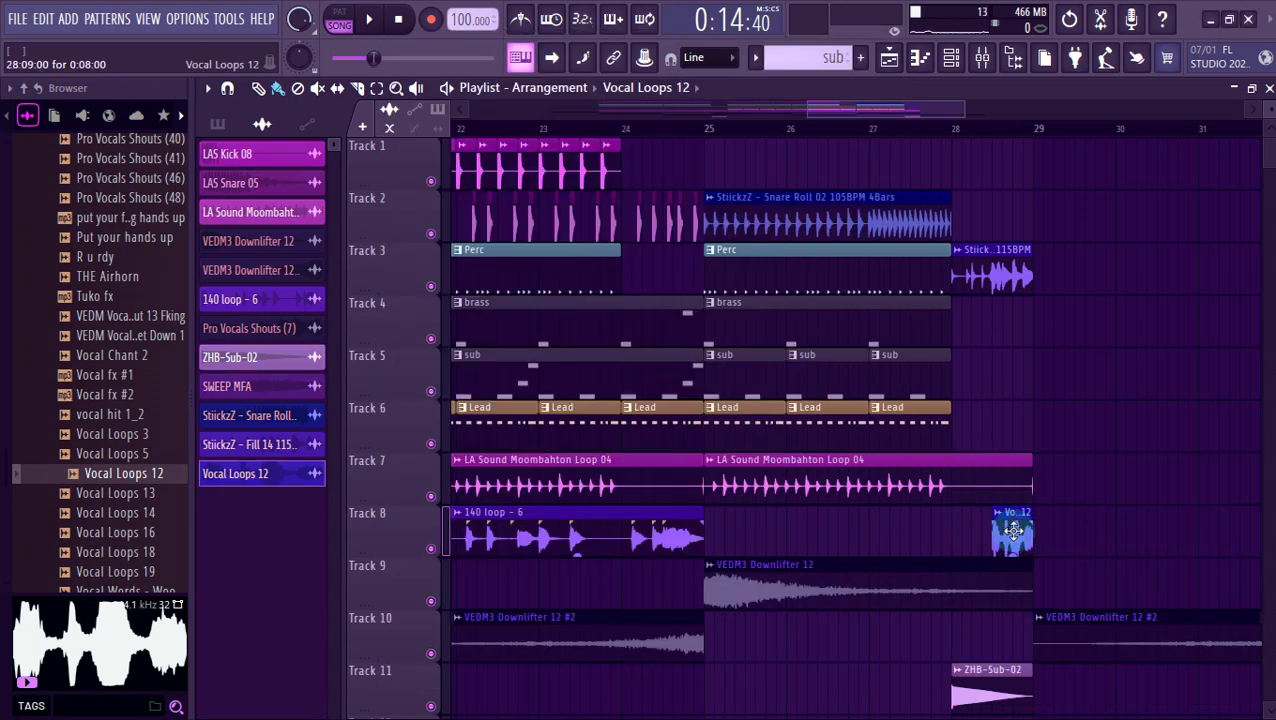
pyautogui.doubleClick(1013, 533)
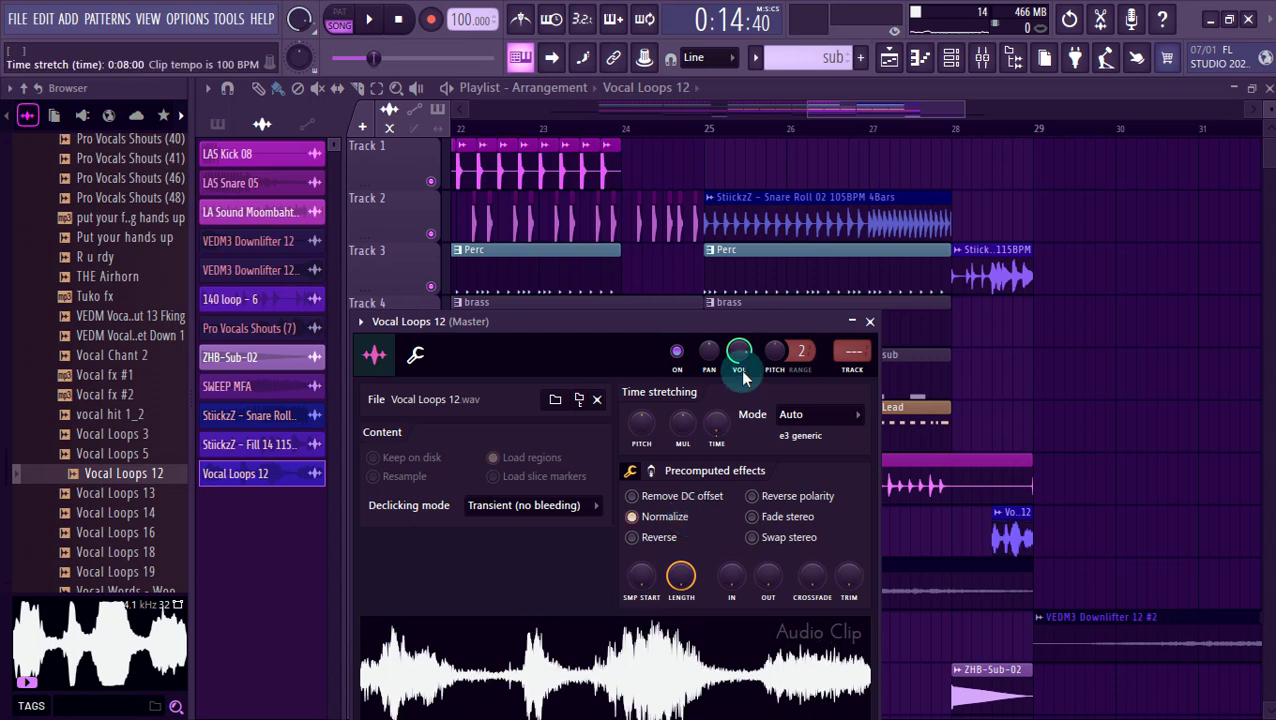
pyautogui.press('Escape')
pyautogui.scroll(3, 1090, 455)
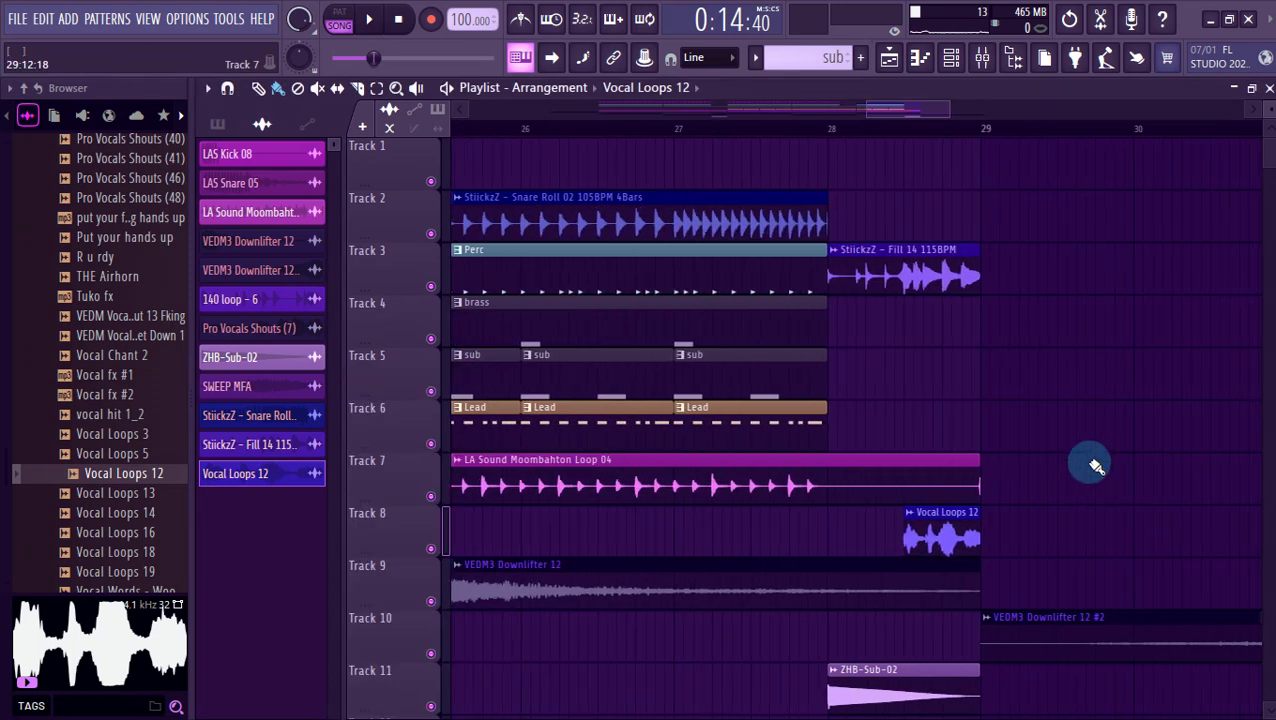
pyautogui.click(846, 527)
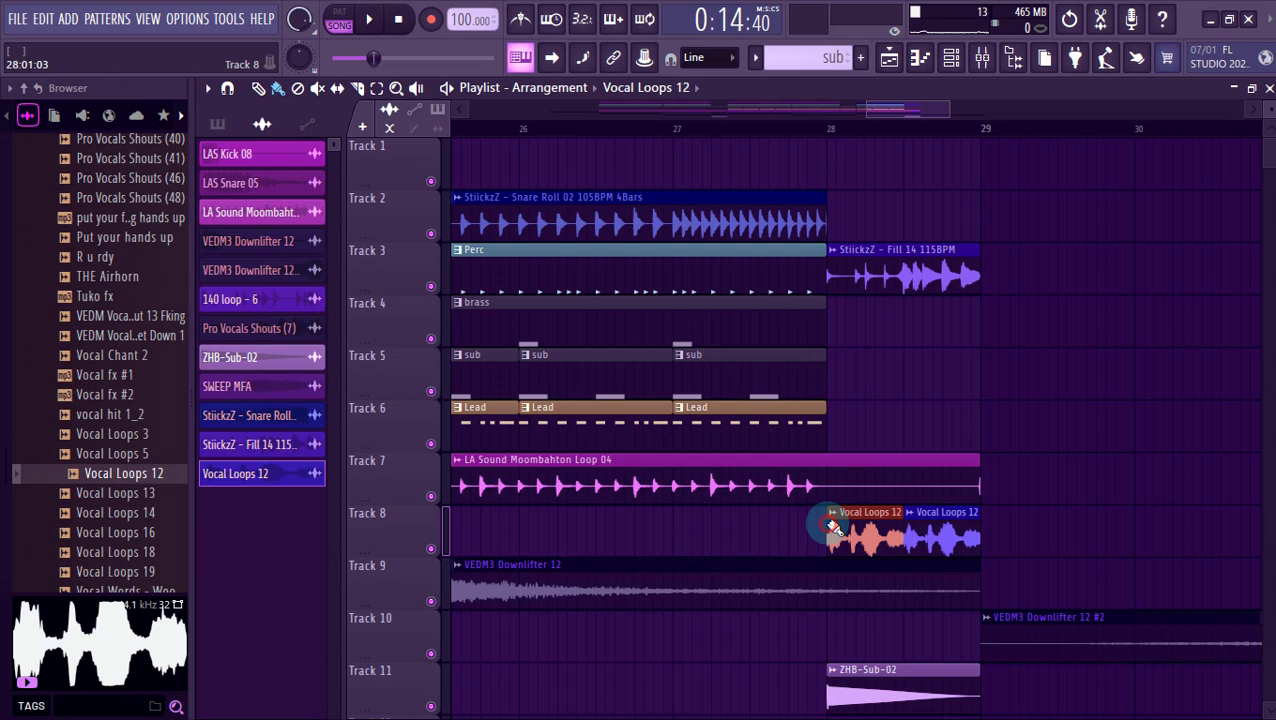
pyautogui.moveTo(895, 514); pyautogui.dragTo(838, 541)
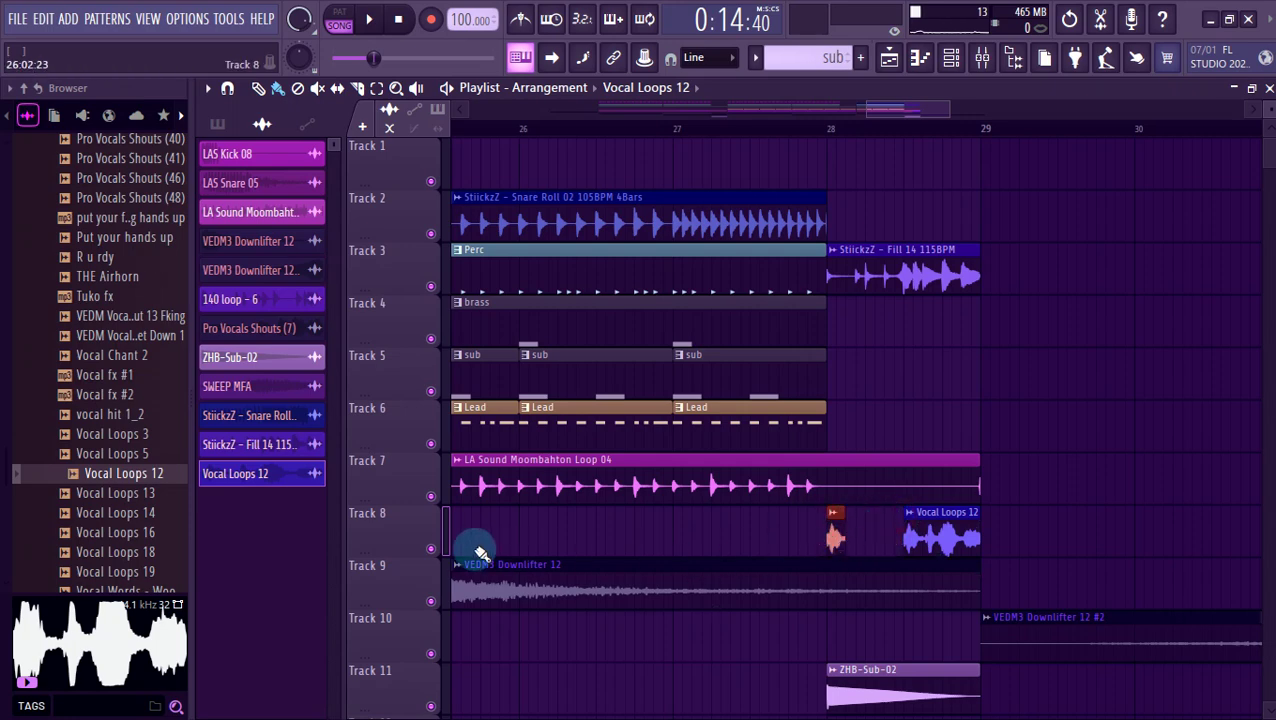
# Solo Track 8 and copy the two-step Vocal Loops 12 slice to steps 5 and 7 of bar 28.
pyautogui.rightClick(434, 549)
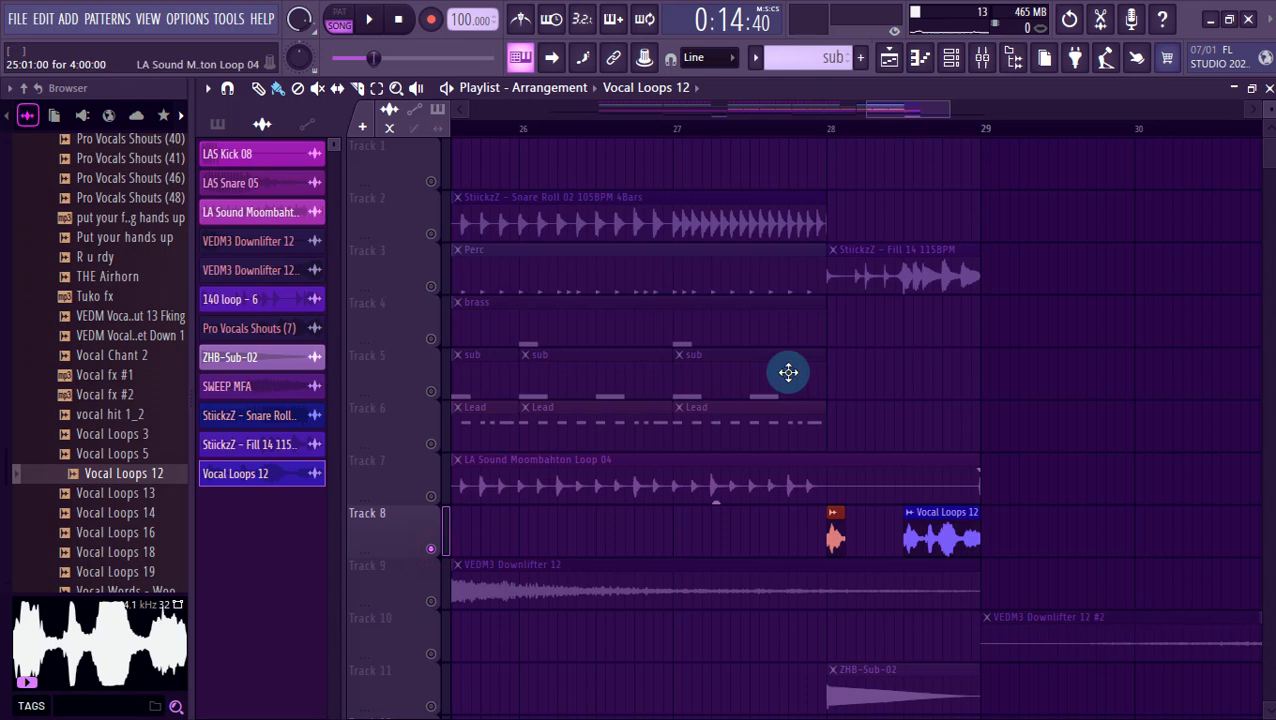
pyautogui.click(830, 128)
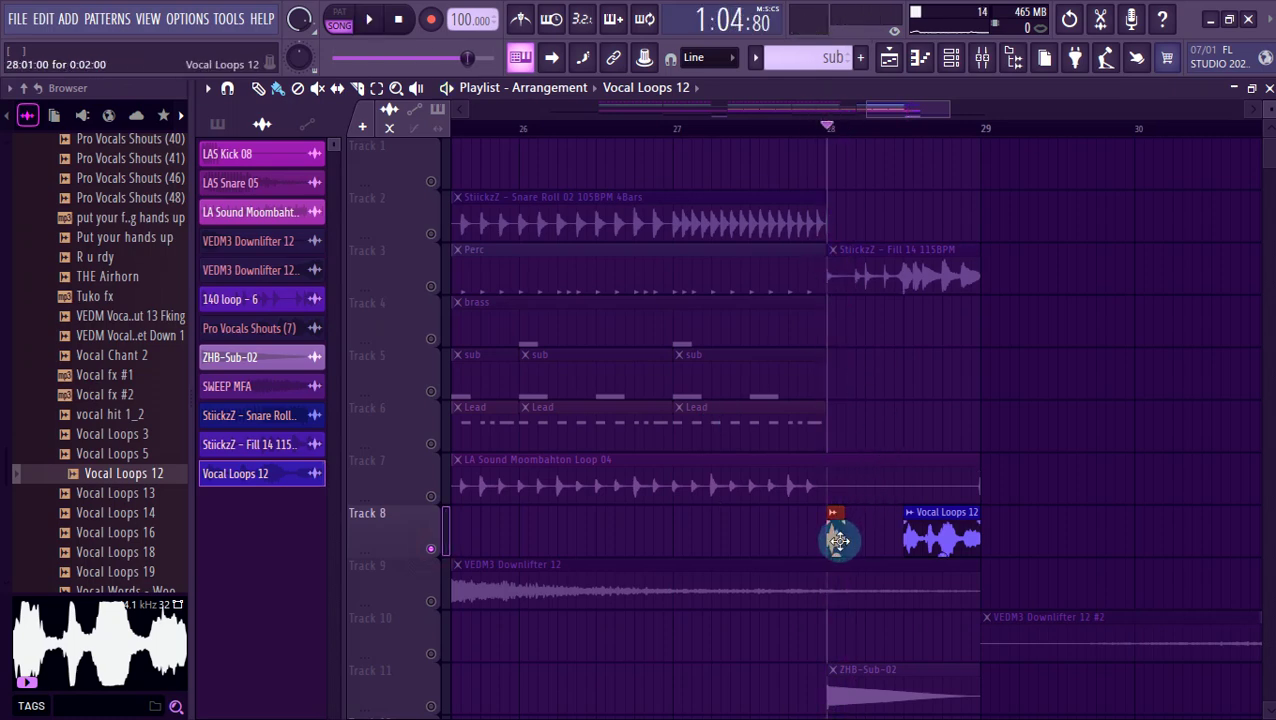
pyautogui.scroll(4, 870, 545)
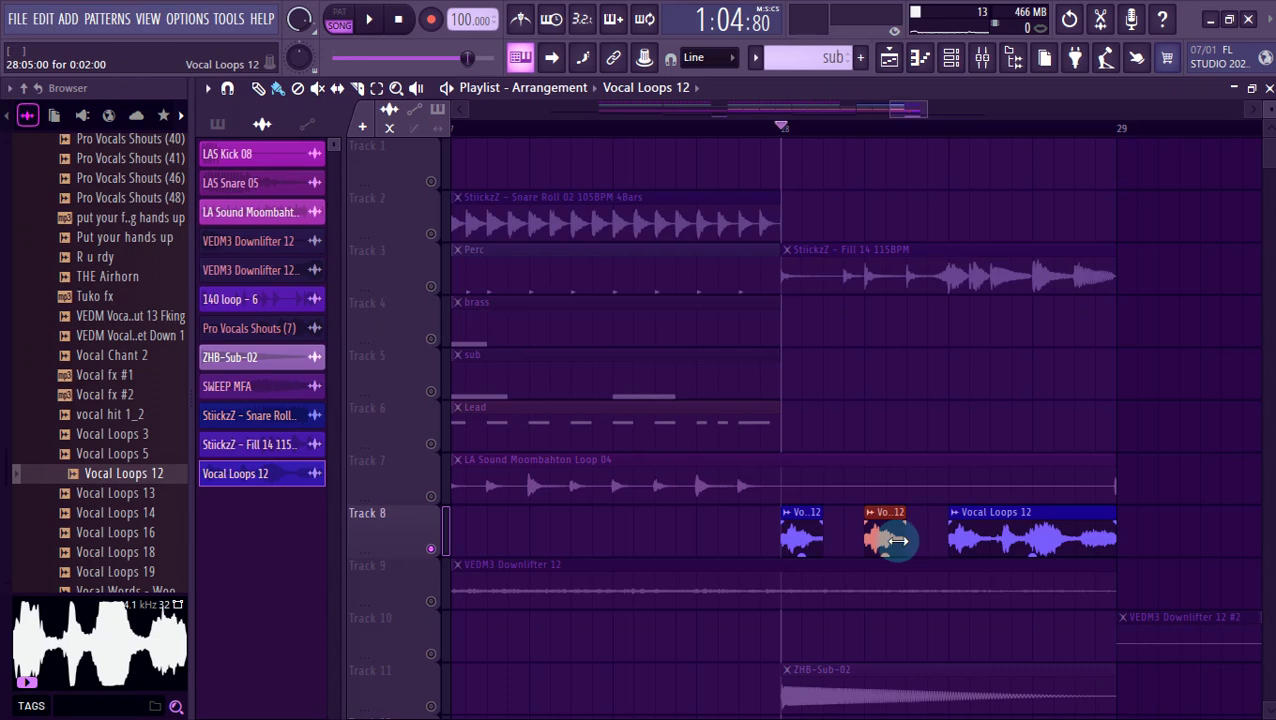
pyautogui.hotkey('ctrl', 'b')
pyautogui.press('space')
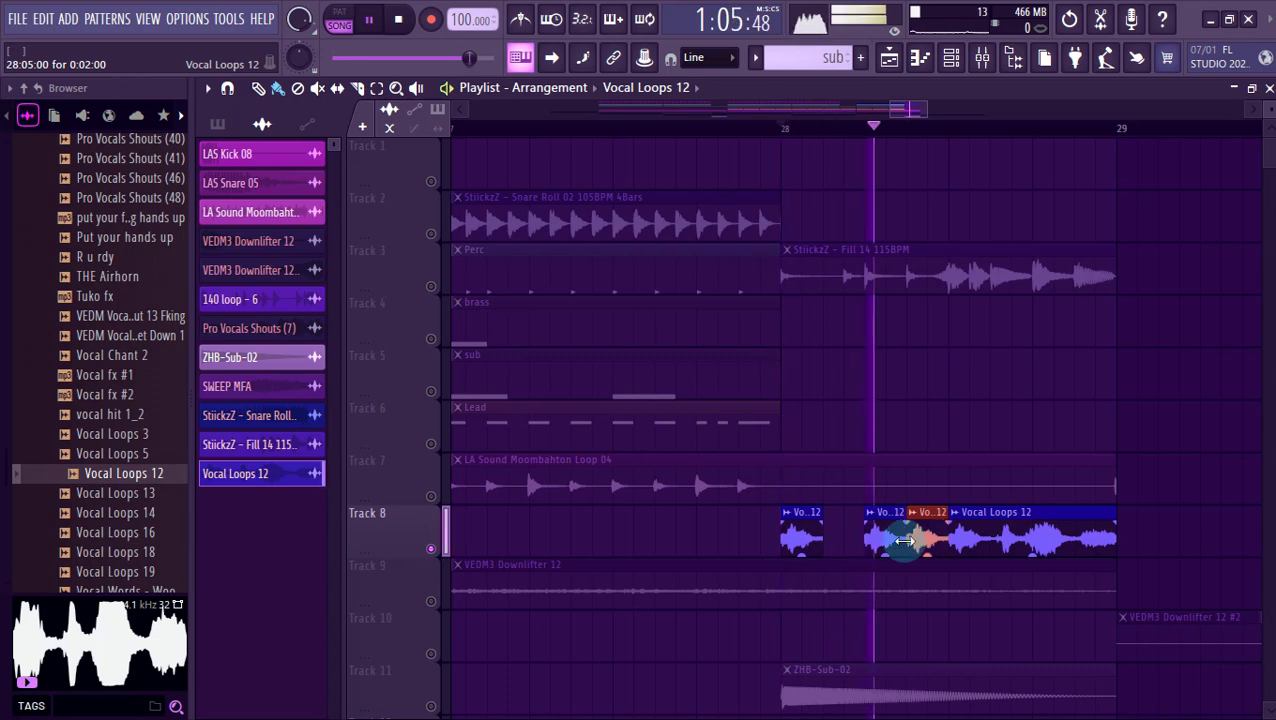
# Audition the Track 8 vocal chops from bar 28, trying the first slice at four steps before returning it to two.
pyautogui.press('space')
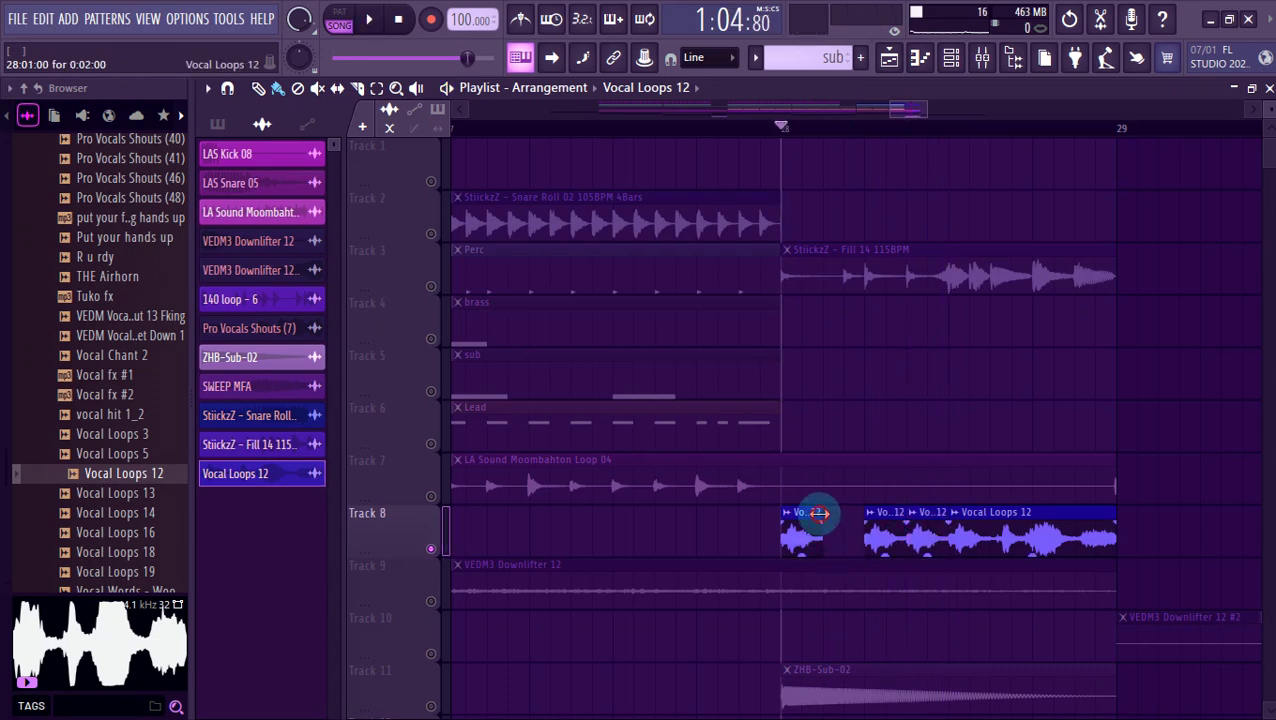
pyautogui.press('space')
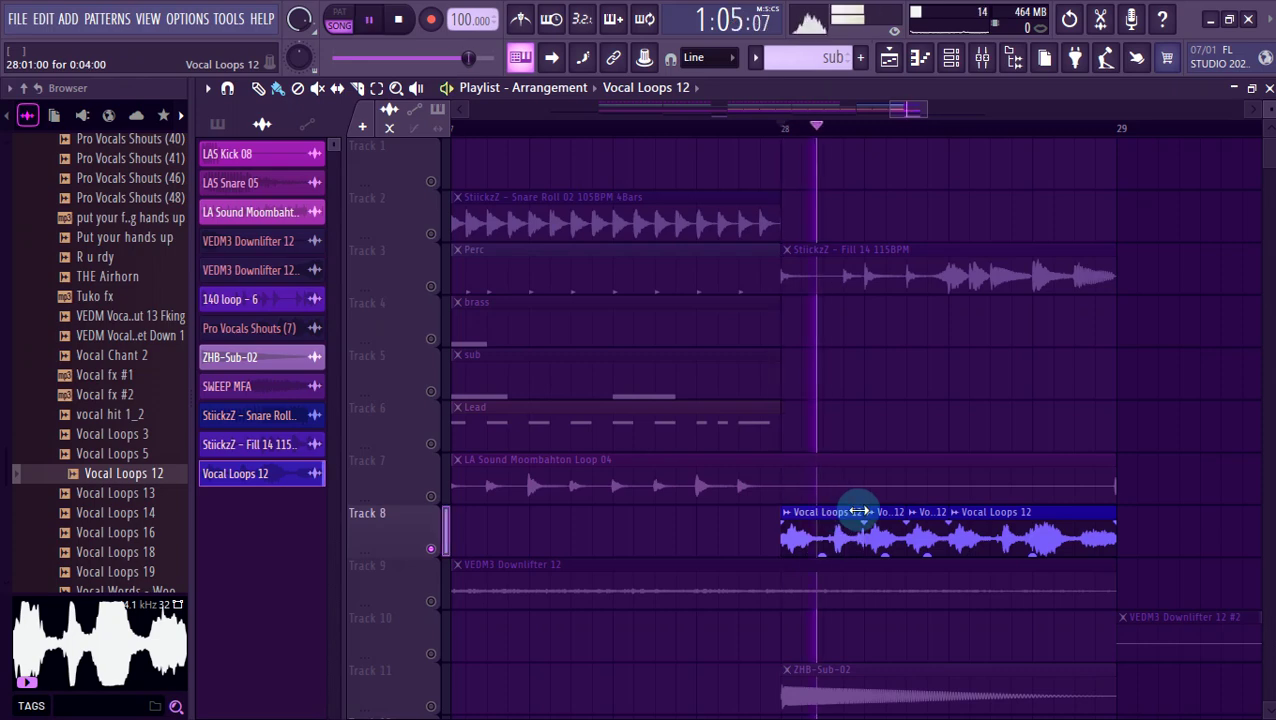
pyautogui.press('space')
pyautogui.moveTo(858, 512); pyautogui.dragTo(822, 513)
pyautogui.press('space')
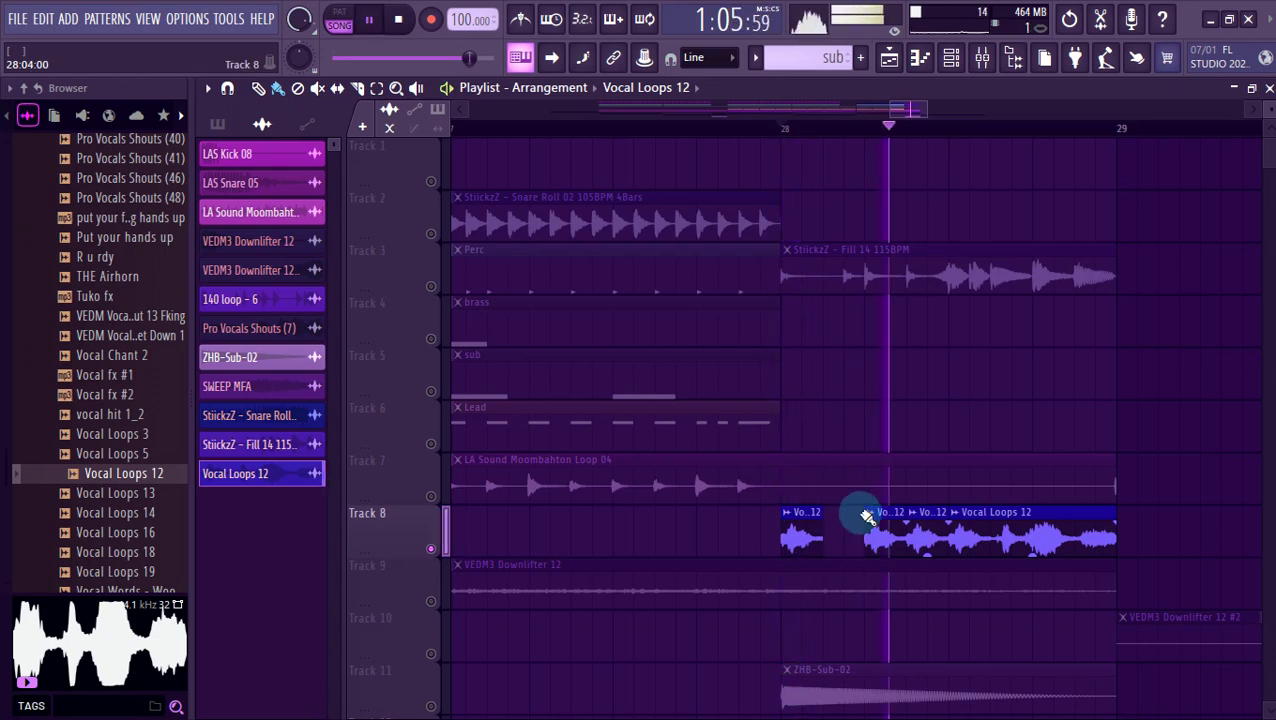
pyautogui.scroll(-6, 970, 538)
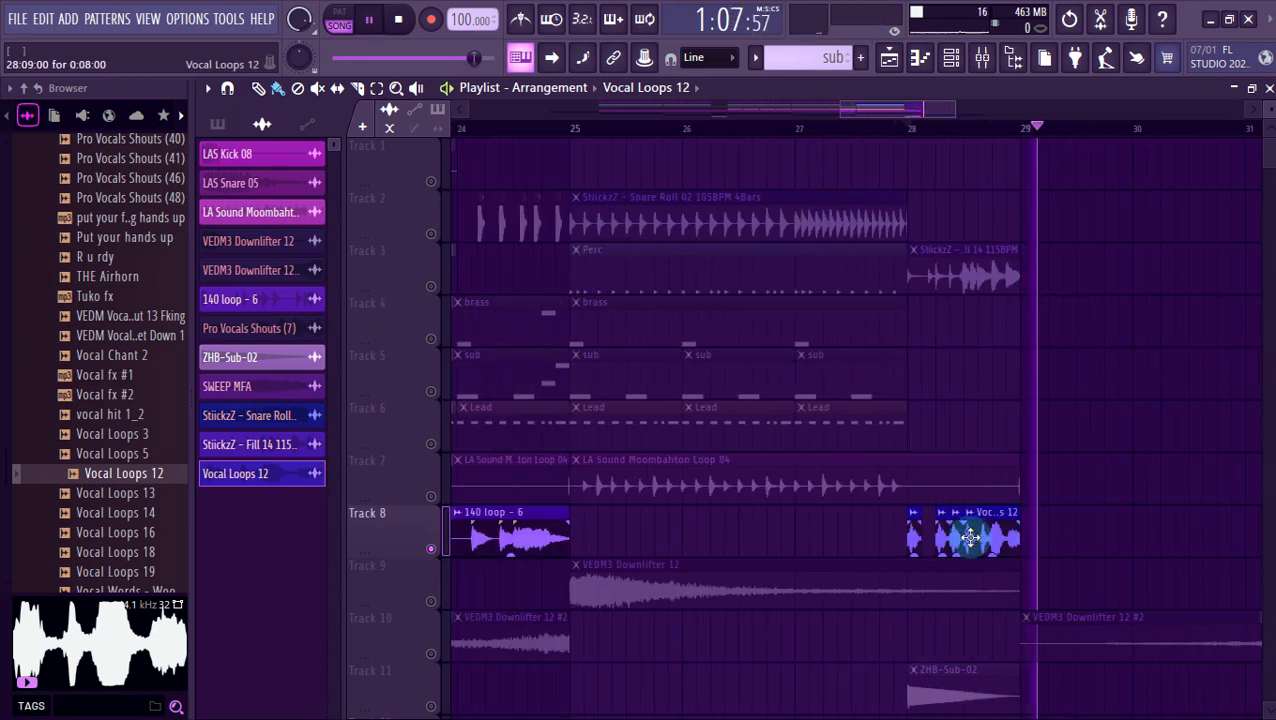
pyautogui.press('space')
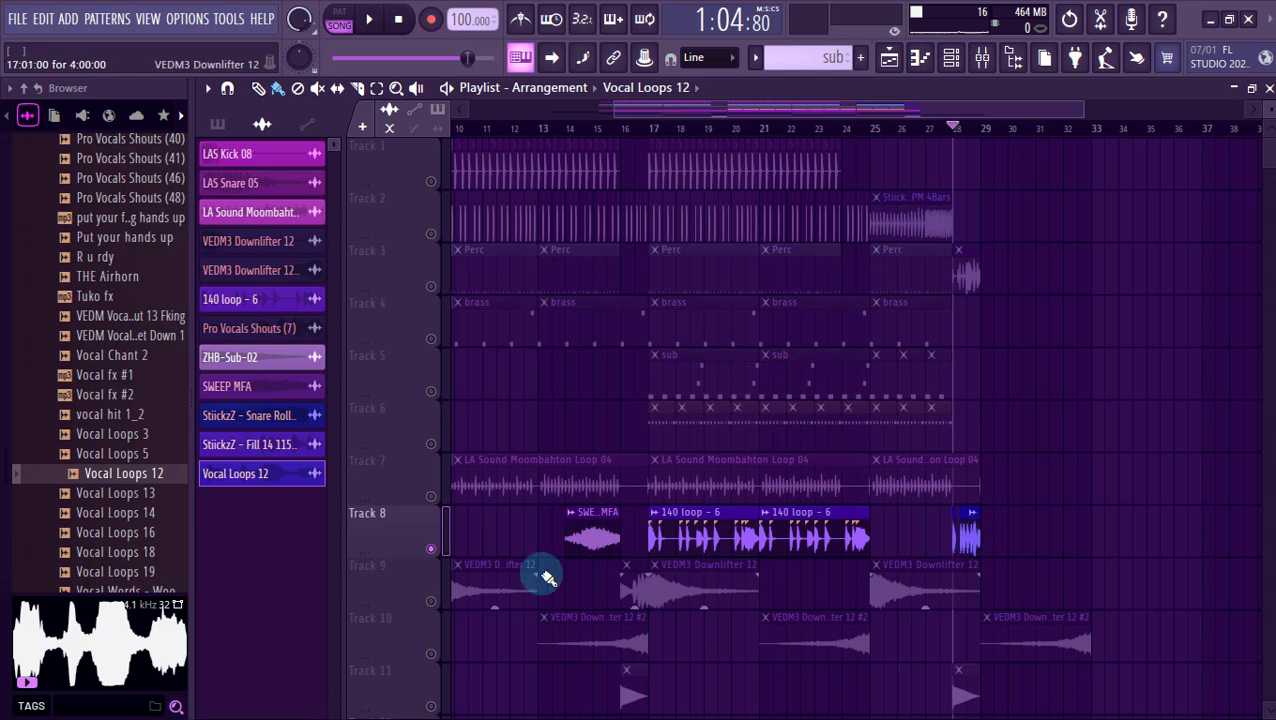
# Unsolo Track 8 and copy the Tracks 1 to 5 clips from bars 17 to 28 so the copy starts at bar 29.
pyautogui.click(431, 548)
pyautogui.scroll(-2, 1205, 390)
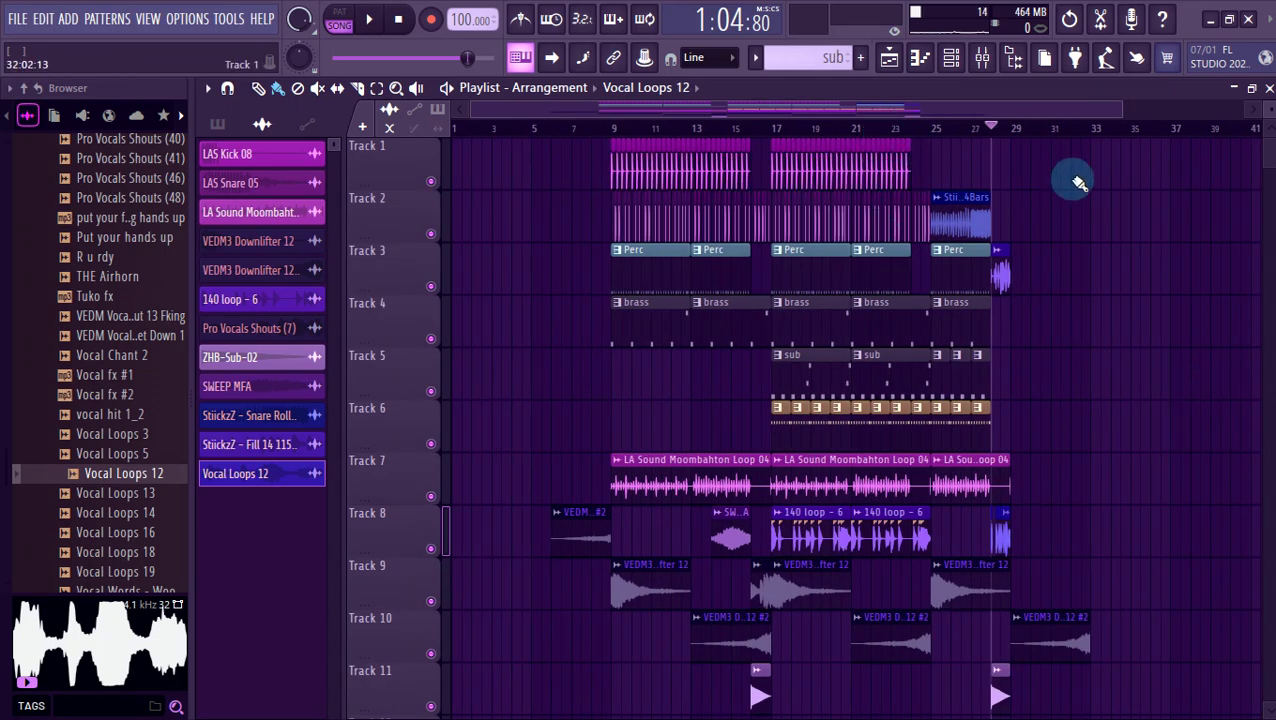
pyautogui.moveTo(1139, 179); pyautogui.dragTo(772, 362)
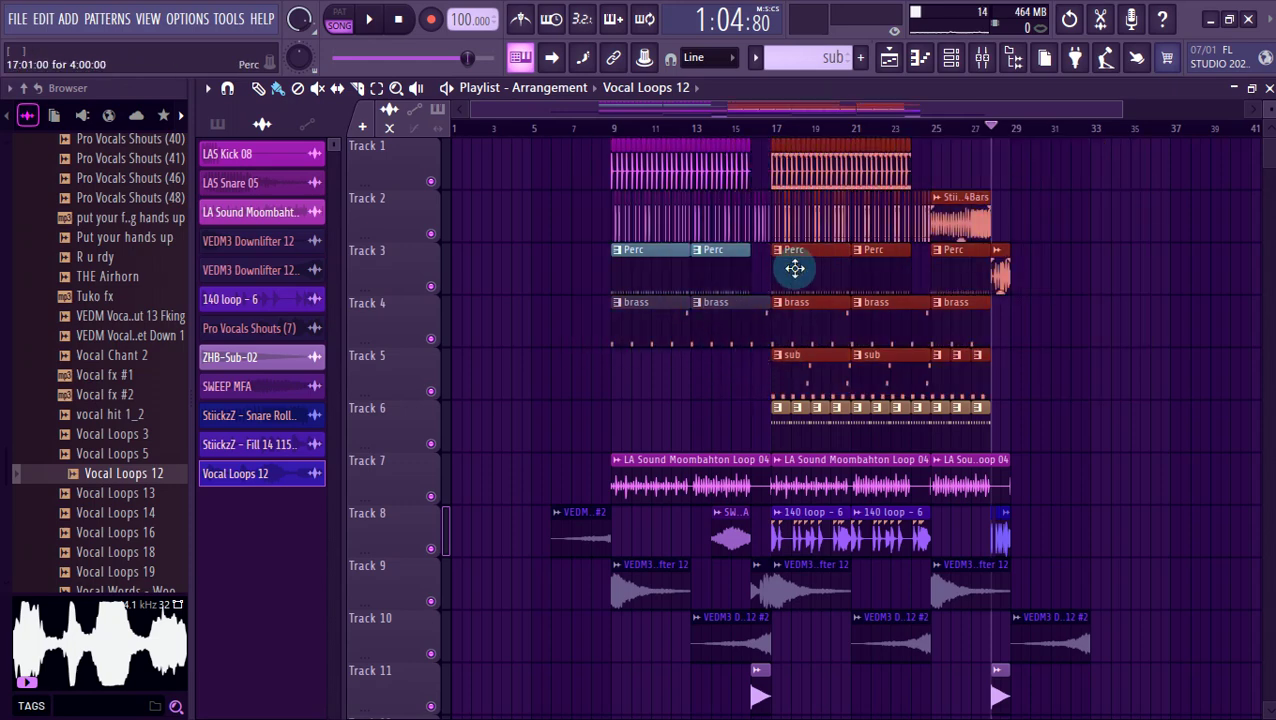
pyautogui.moveTo(794, 263); pyautogui.dragTo(1034, 276)
pyautogui.scroll(3, 1160, 443)
pyautogui.hscroll(4, 1160, 443)
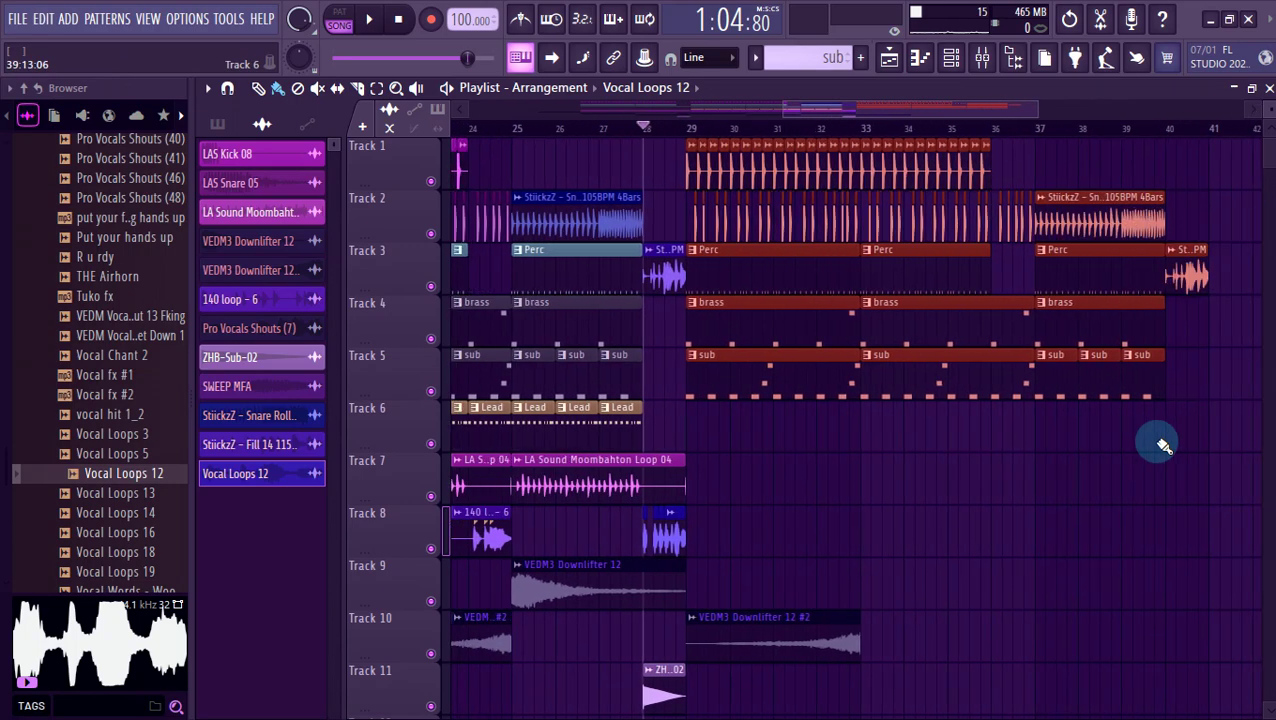
# Delete the copied snare roll, fill, Perc, brass and sub clips from bar 37 onward on Tracks 2 to 5.
pyautogui.moveTo(1221, 190); pyautogui.dragTo(1048, 397)
pyautogui.press('Delete')
pyautogui.scroll(-4, 1131, 441)
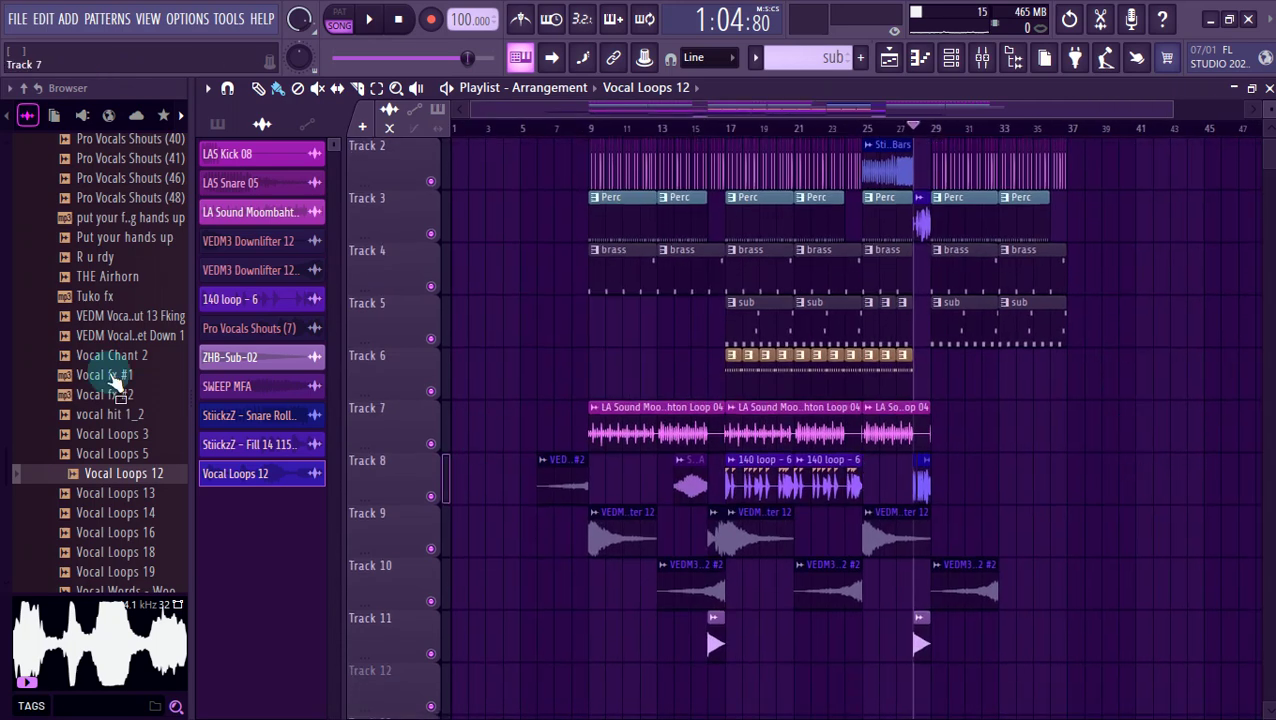
# Hide the browser and show the Unsorted channel group in the channel rack.
pyautogui.scroll(10, 130, 300)
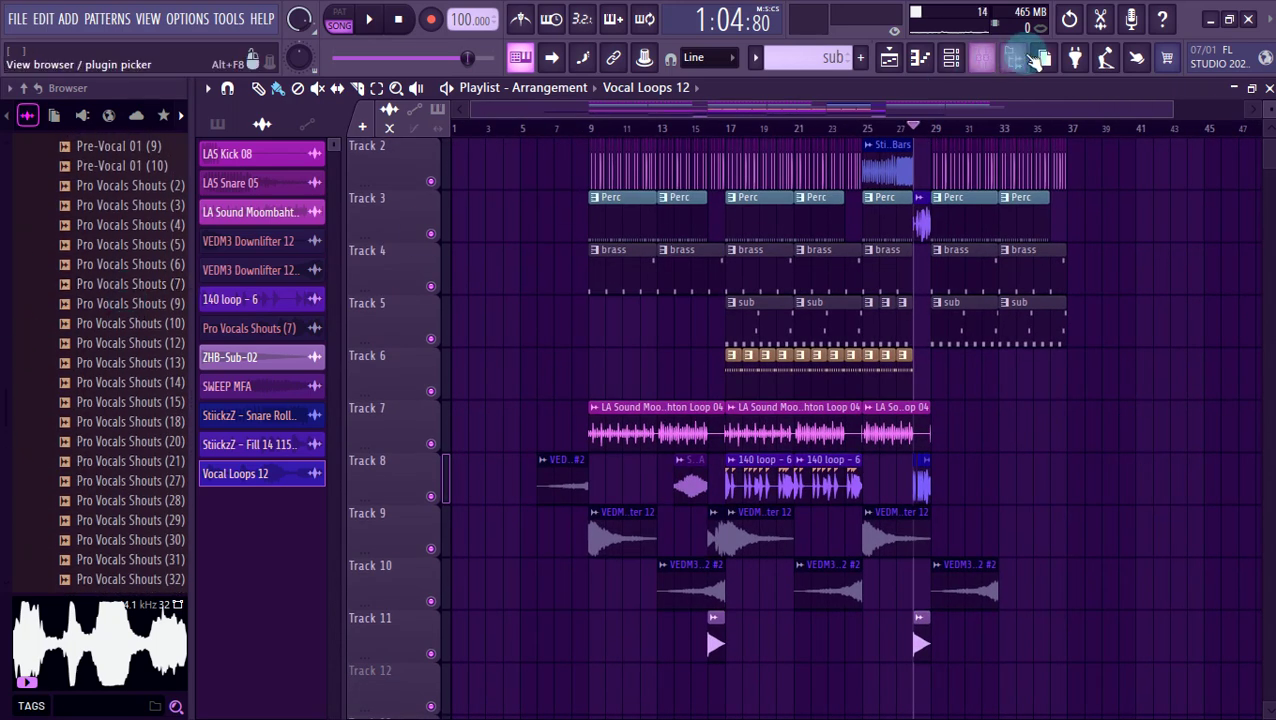
pyautogui.click(1020, 59)
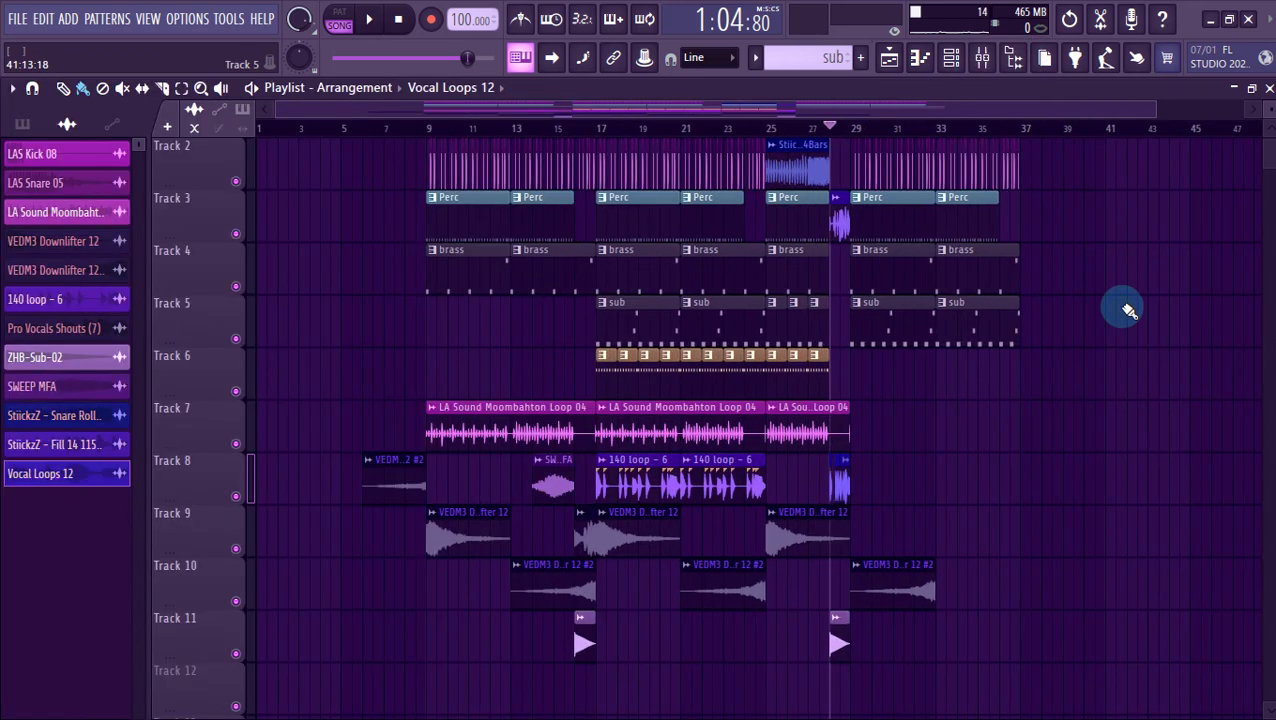
pyautogui.scroll(1, 1090, 250)
pyautogui.click(952, 57)
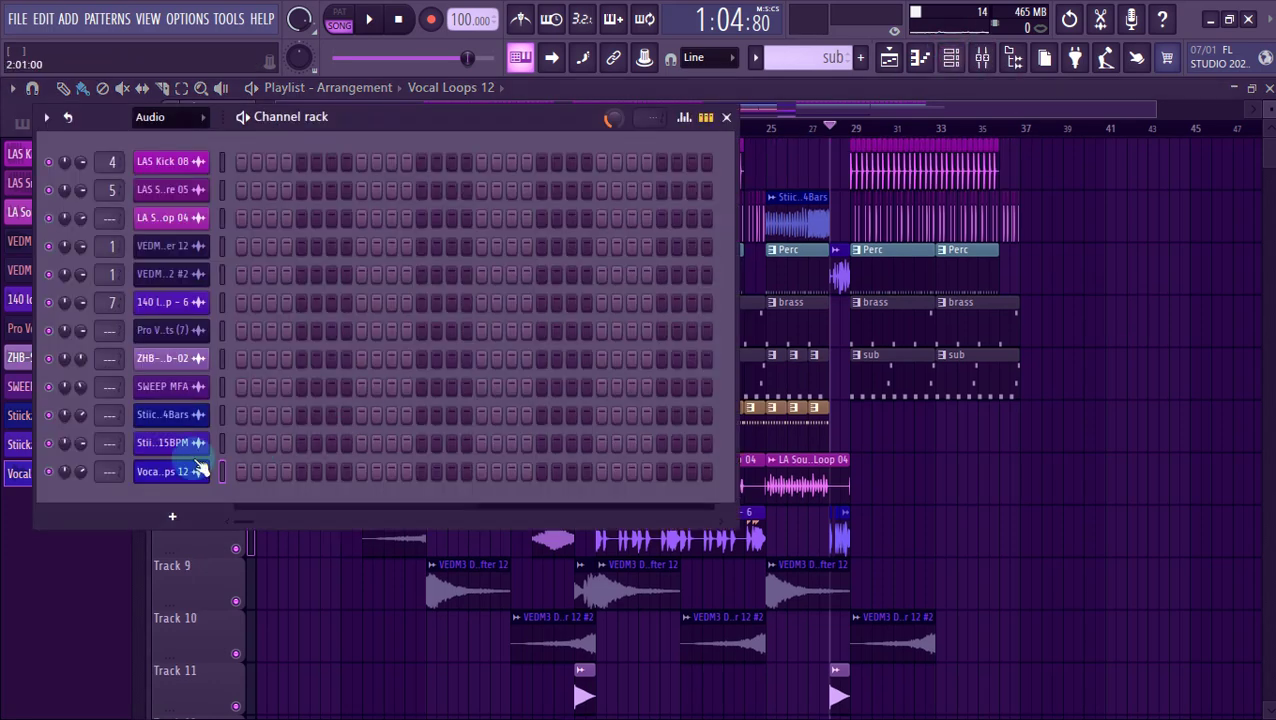
pyautogui.click(177, 118)
pyautogui.click(190, 178)
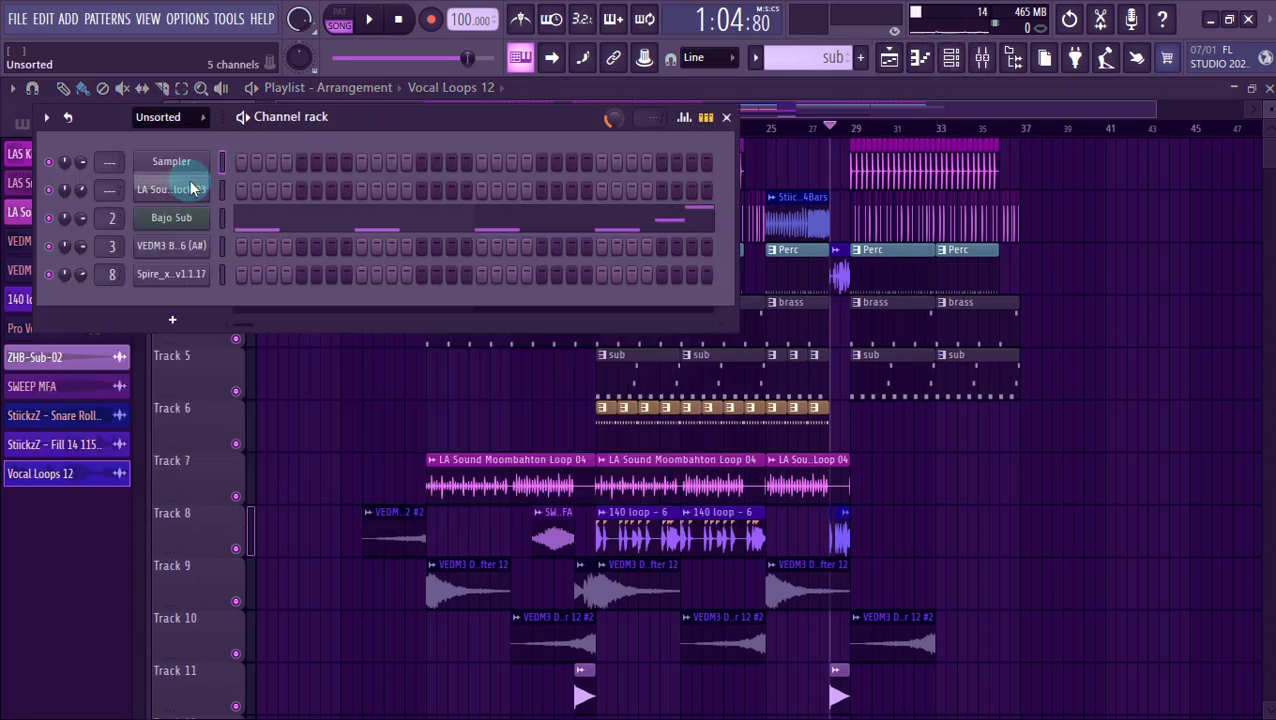
# Clone the Spire_x64_v1.1.17 channel and create a new pattern named Drop.
pyautogui.rightClick(185, 274)
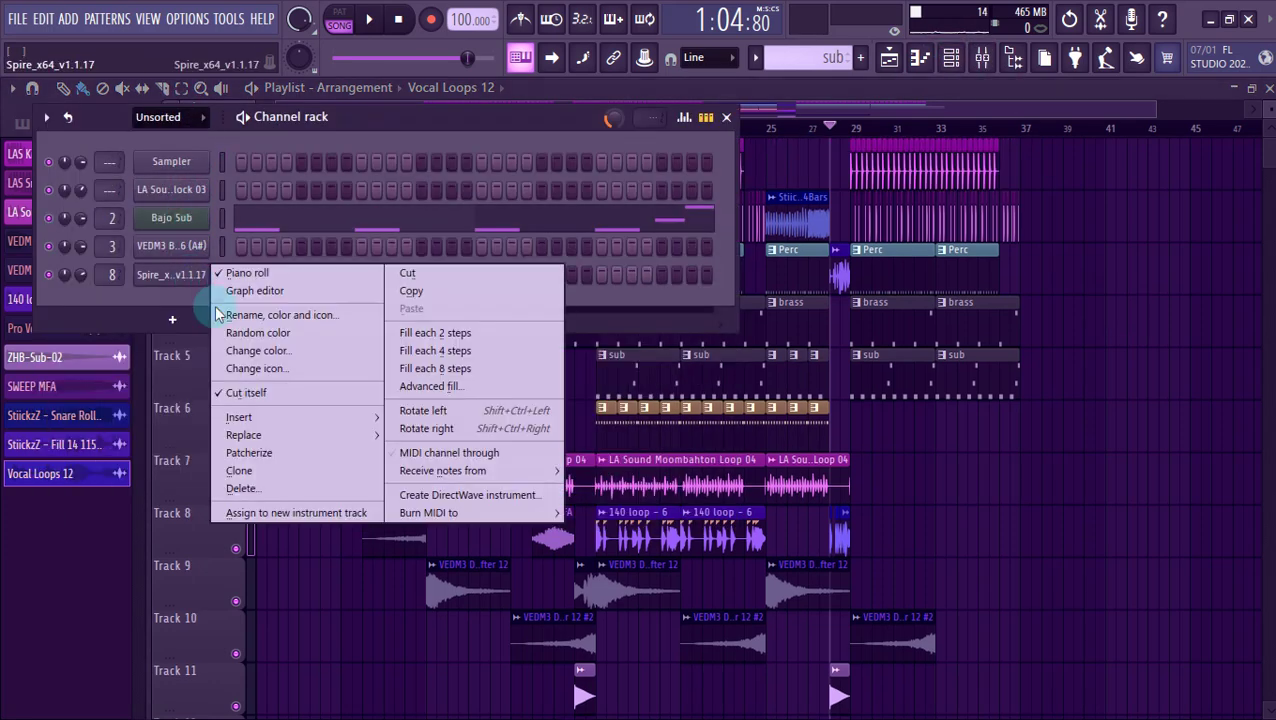
pyautogui.click(284, 471)
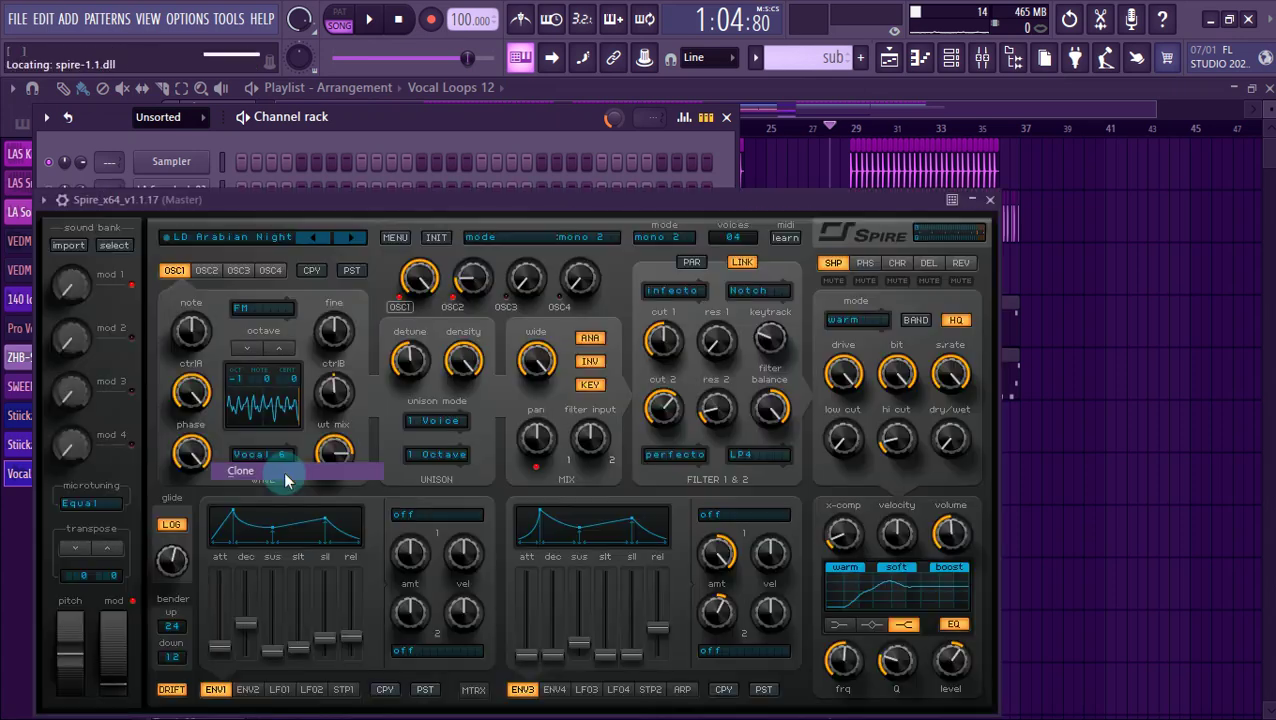
pyautogui.click(540, 130)
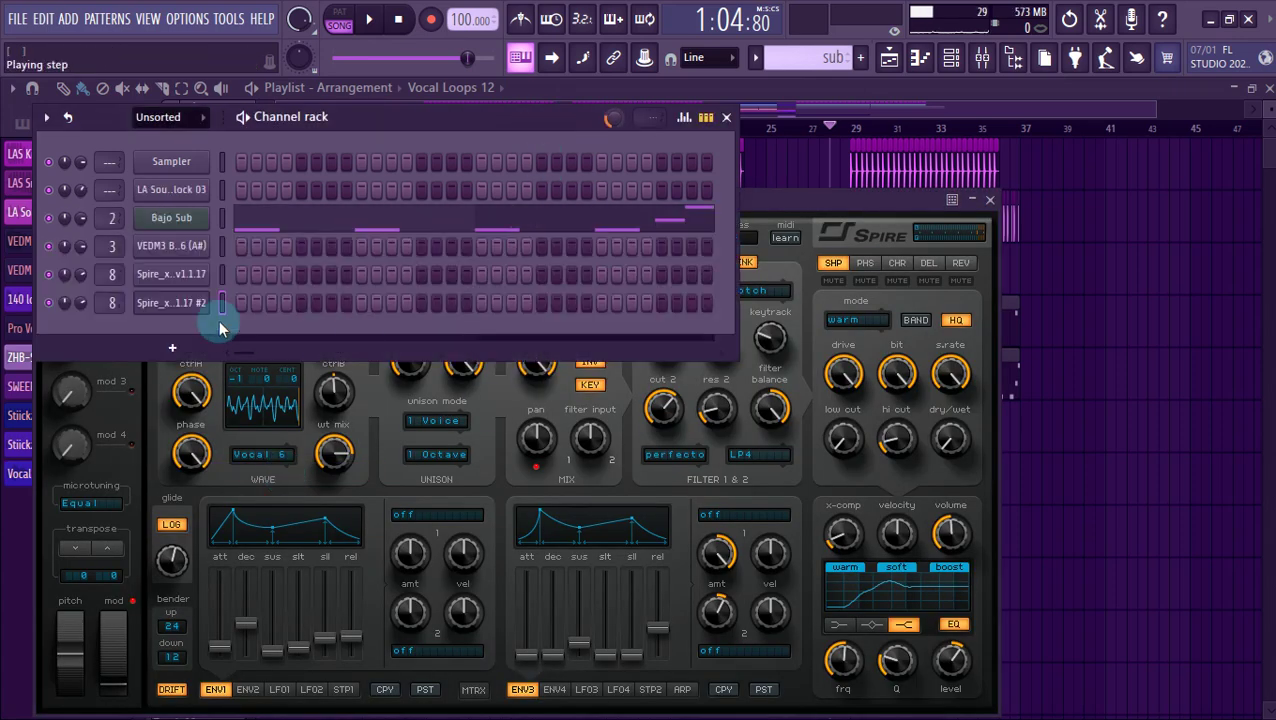
pyautogui.click(862, 62)
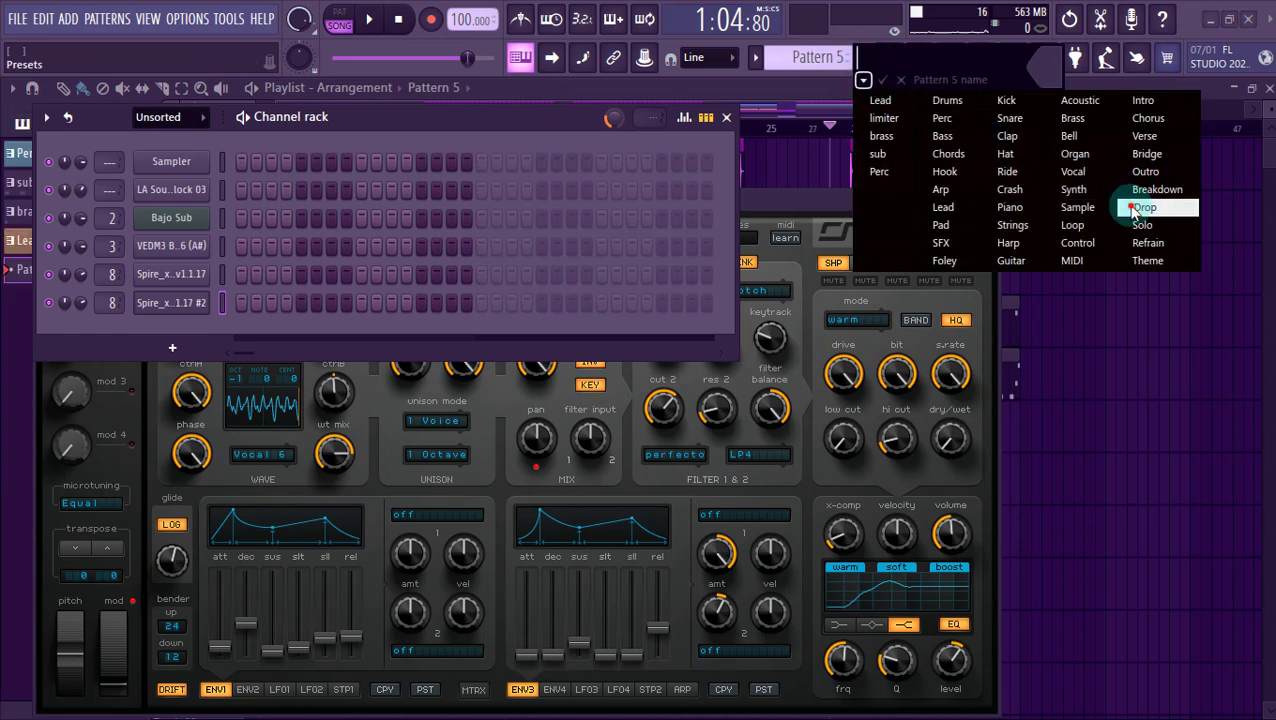
pyautogui.click(1138, 207)
# Try the LD Beat War preset on the cloned Spire with the piano roll keys and switch to the LD Blizzard preset.
pyautogui.moveTo(795, 207); pyautogui.dragTo(942, 195)
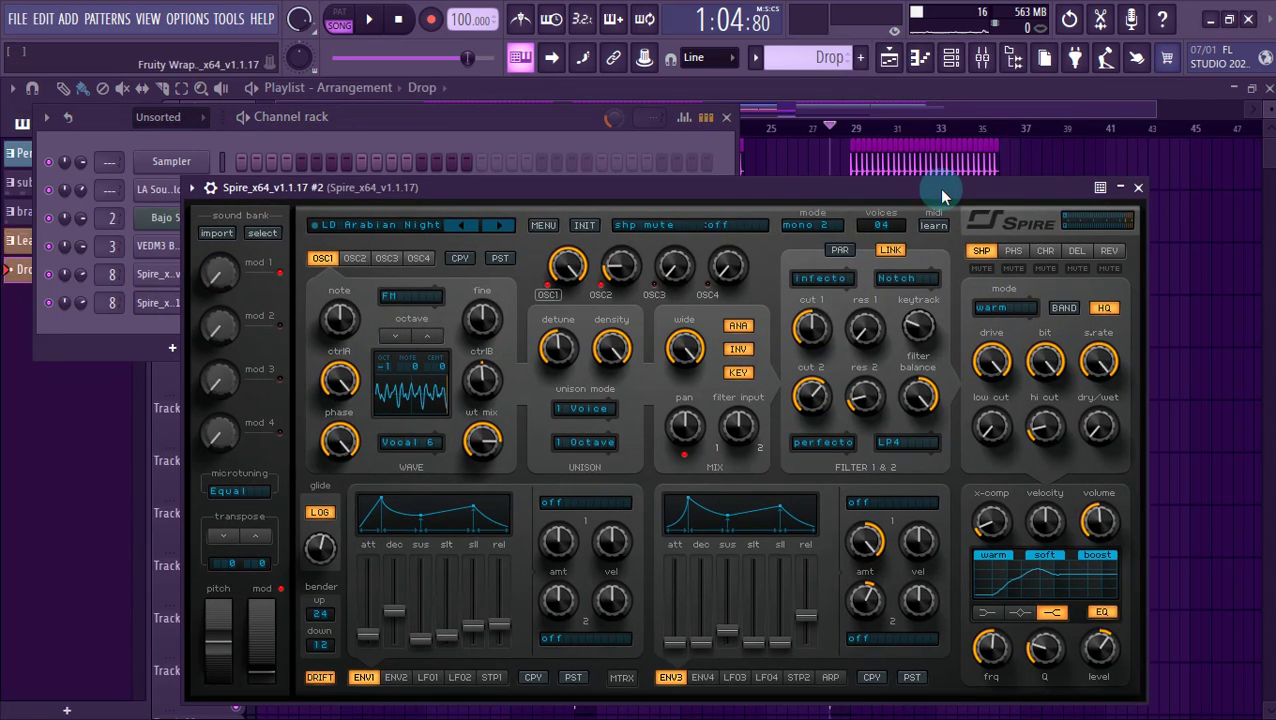
pyautogui.click(494, 227)
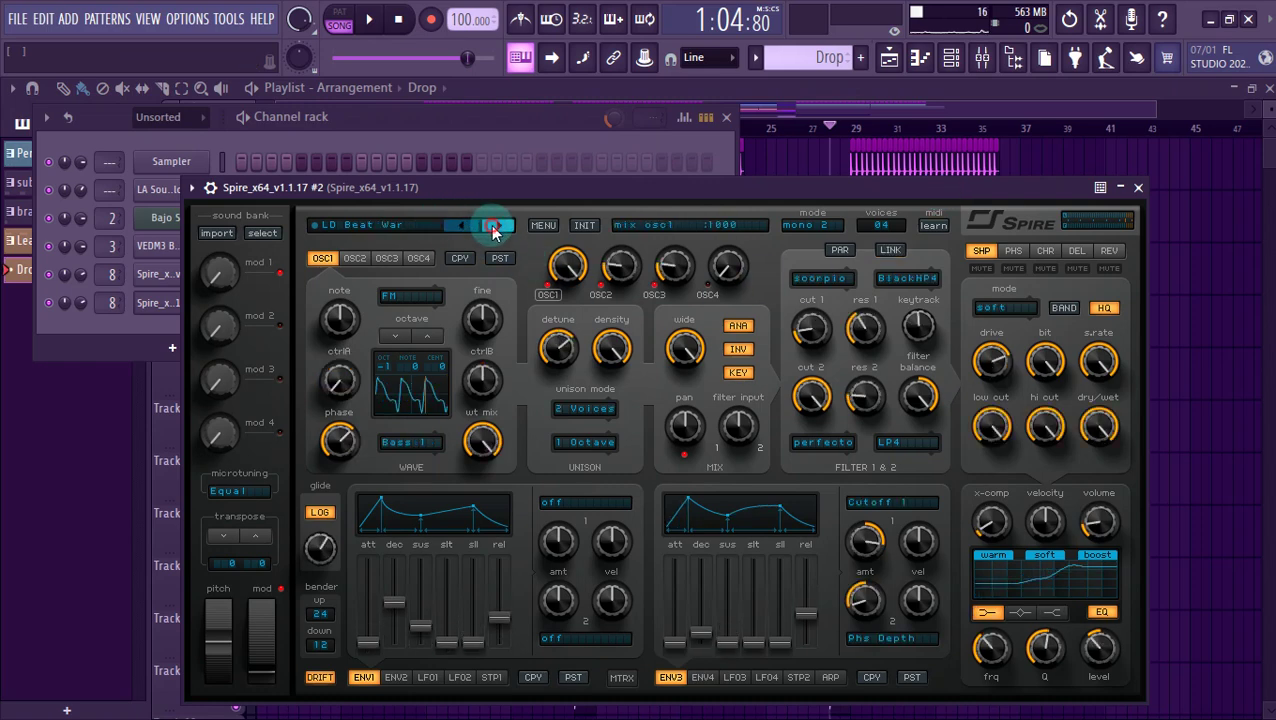
pyautogui.click(920, 60)
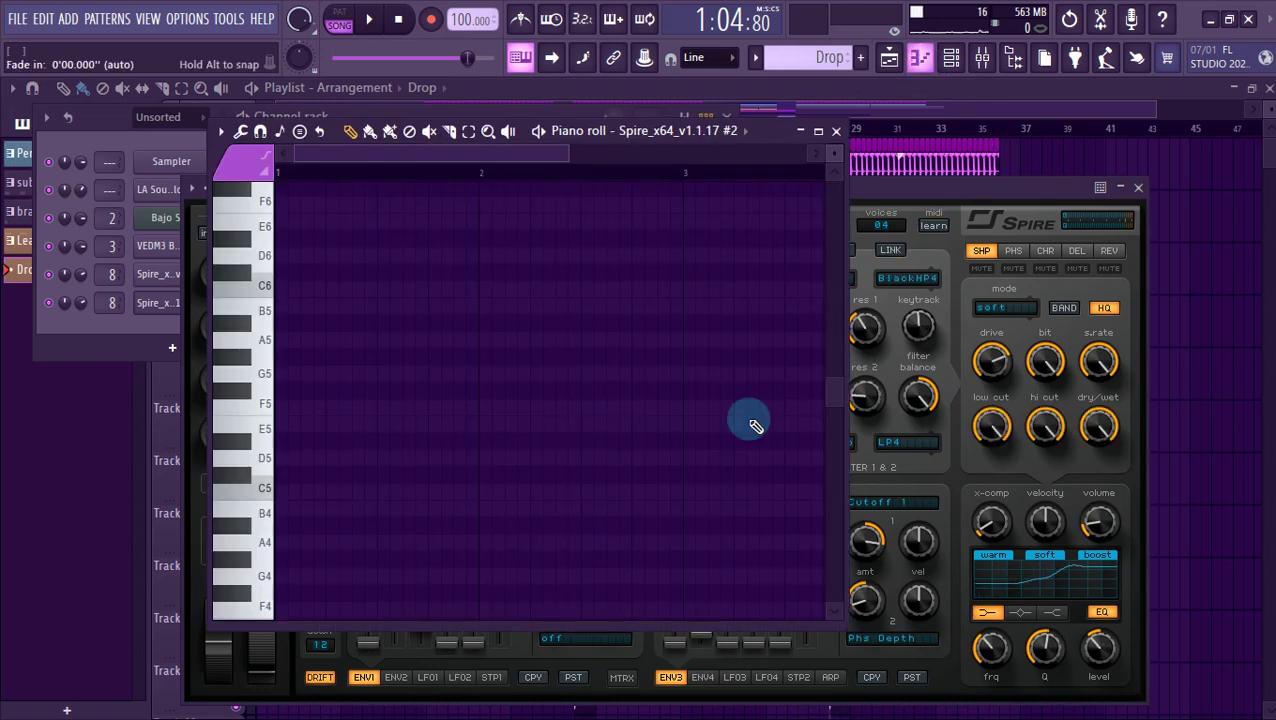
pyautogui.click(243, 341)
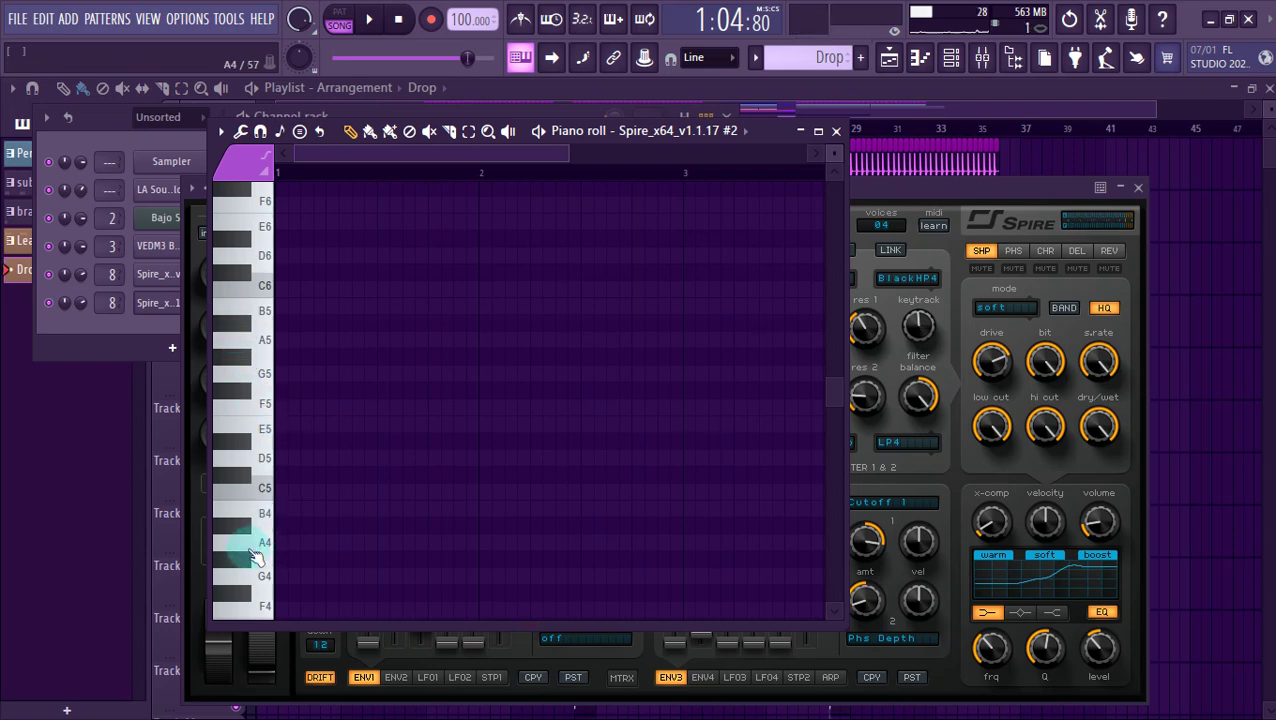
pyautogui.click(895, 200)
pyautogui.click(511, 226)
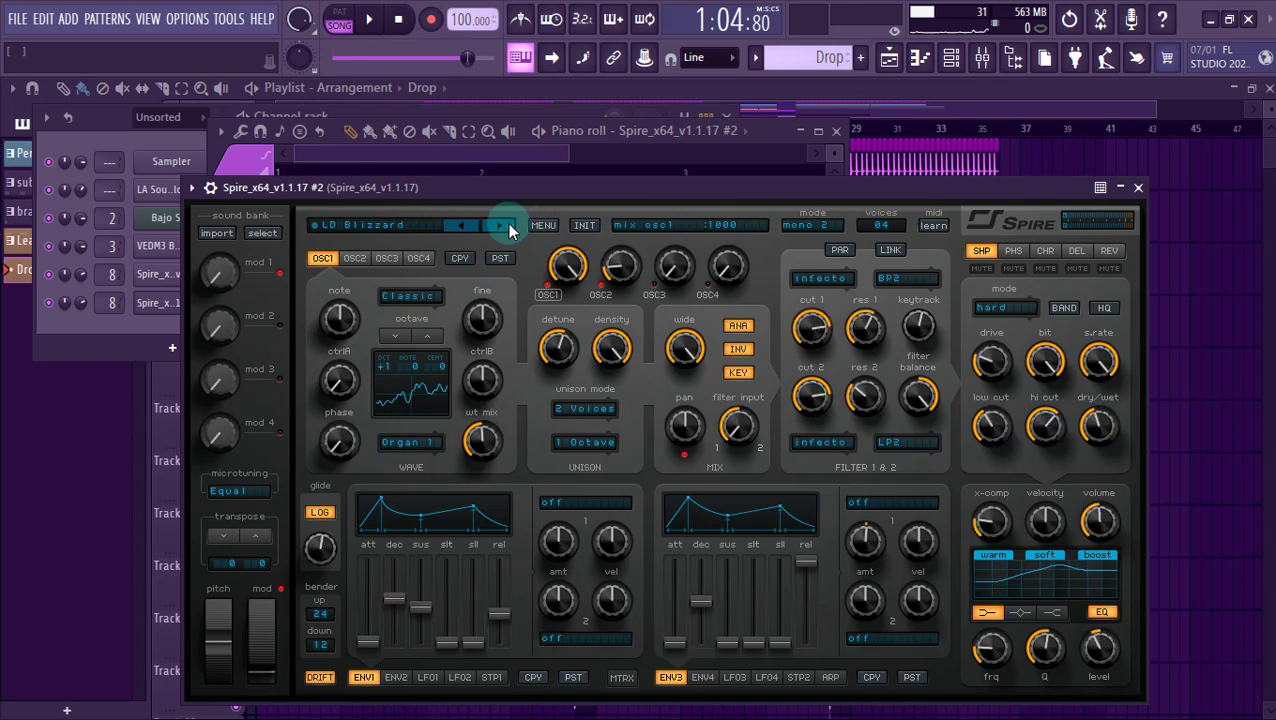
# Audition LD Blizzard on the piano roll keys and maximize the piano roll for the Drop pattern with pattern playback active.
pyautogui.click(926, 58)
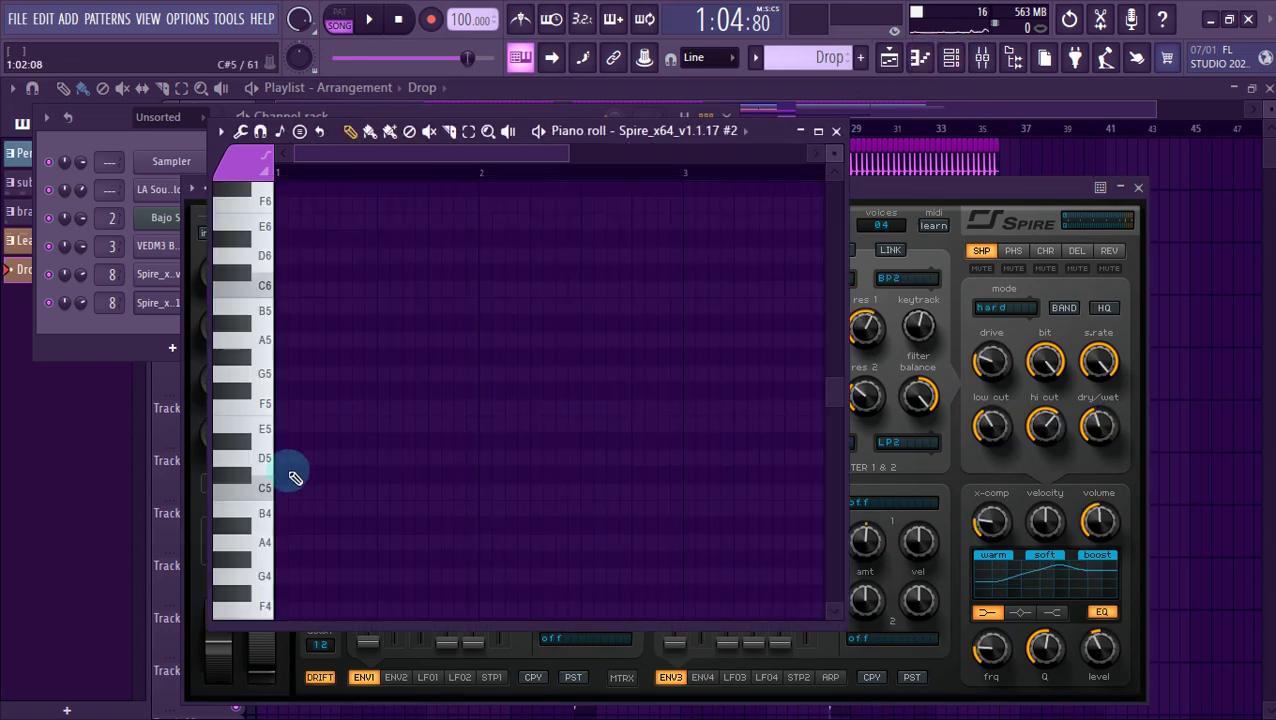
pyautogui.click(230, 534)
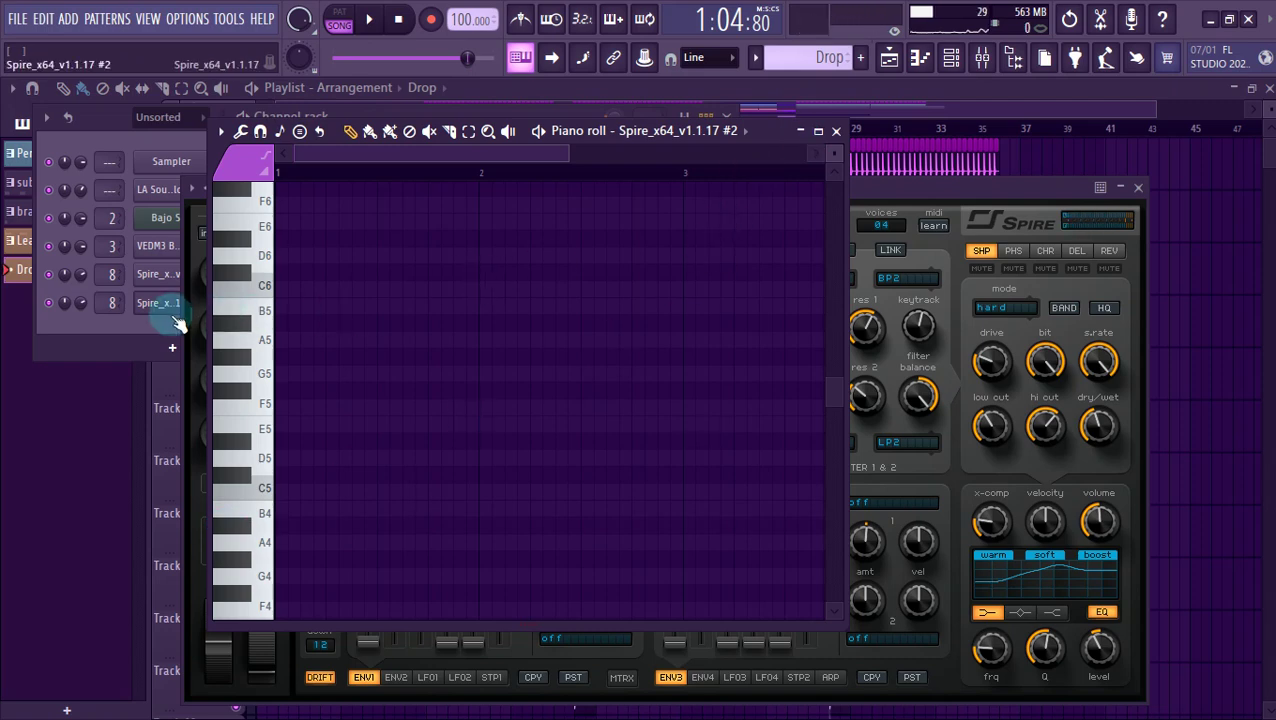
pyautogui.click(819, 136)
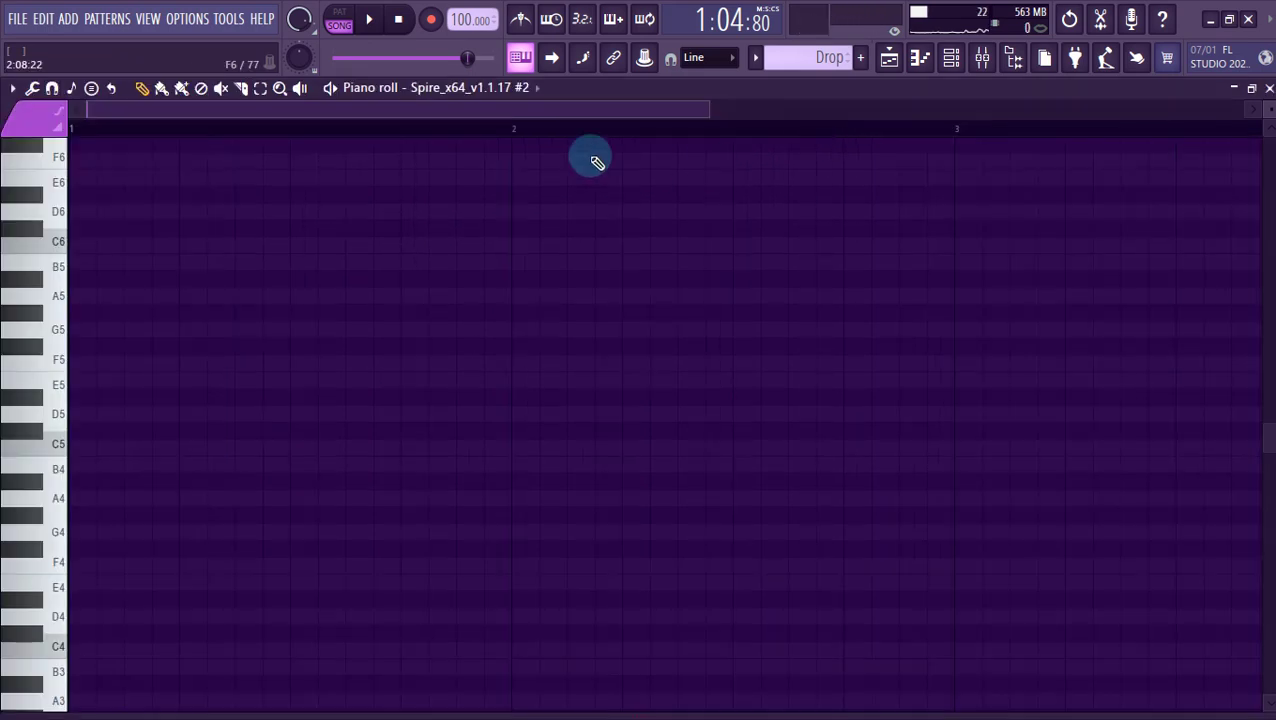
pyautogui.keyDown('ctrl'); pyautogui.scroll(-2, 345, 452); pyautogui.keyUp('ctrl')
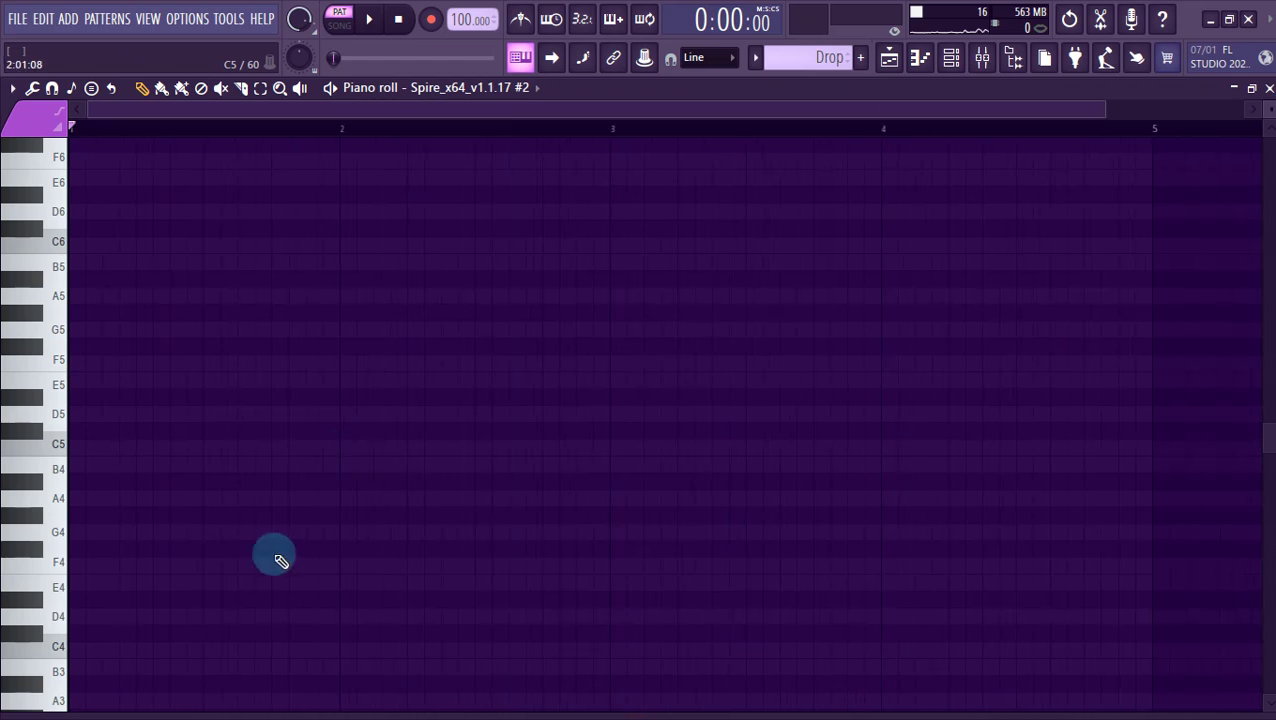
# Audition the A# keys and draw an A#3 note 0:03:12 long at the start of bar 1, checking it with playback.
pyautogui.scroll(-3, 270, 570)
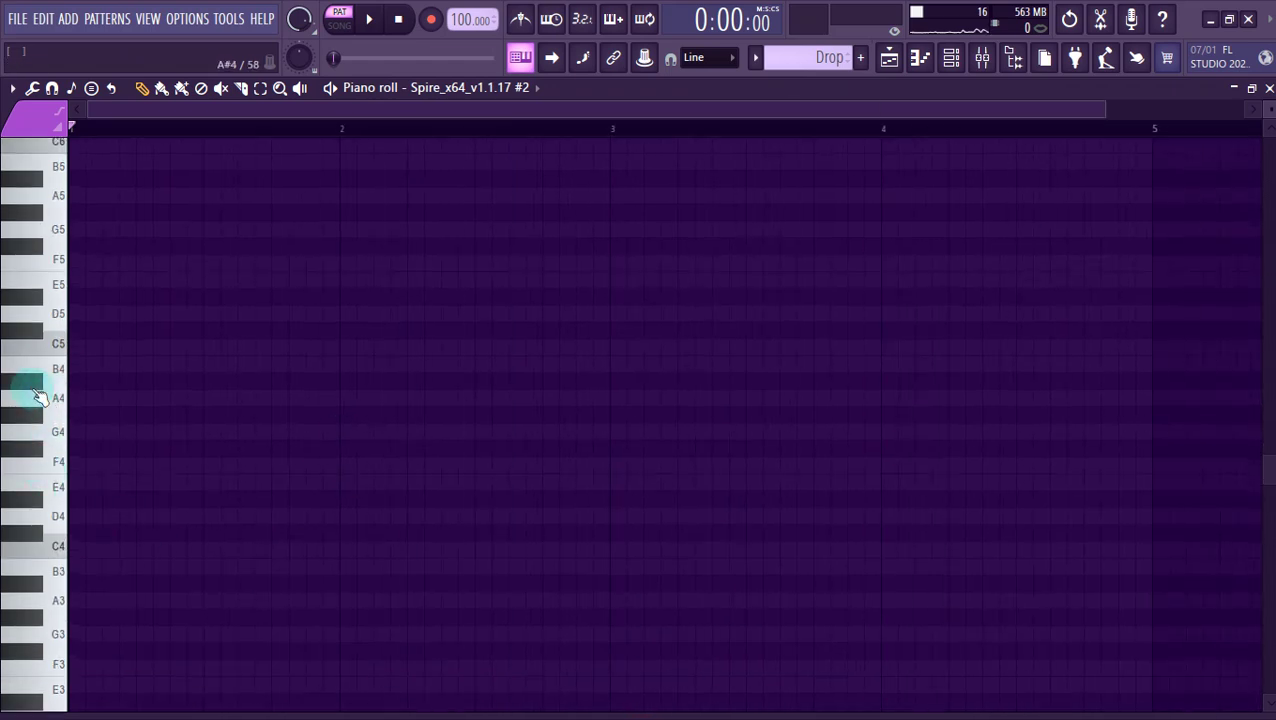
pyautogui.moveTo(35, 424); pyautogui.dragTo(35, 590)
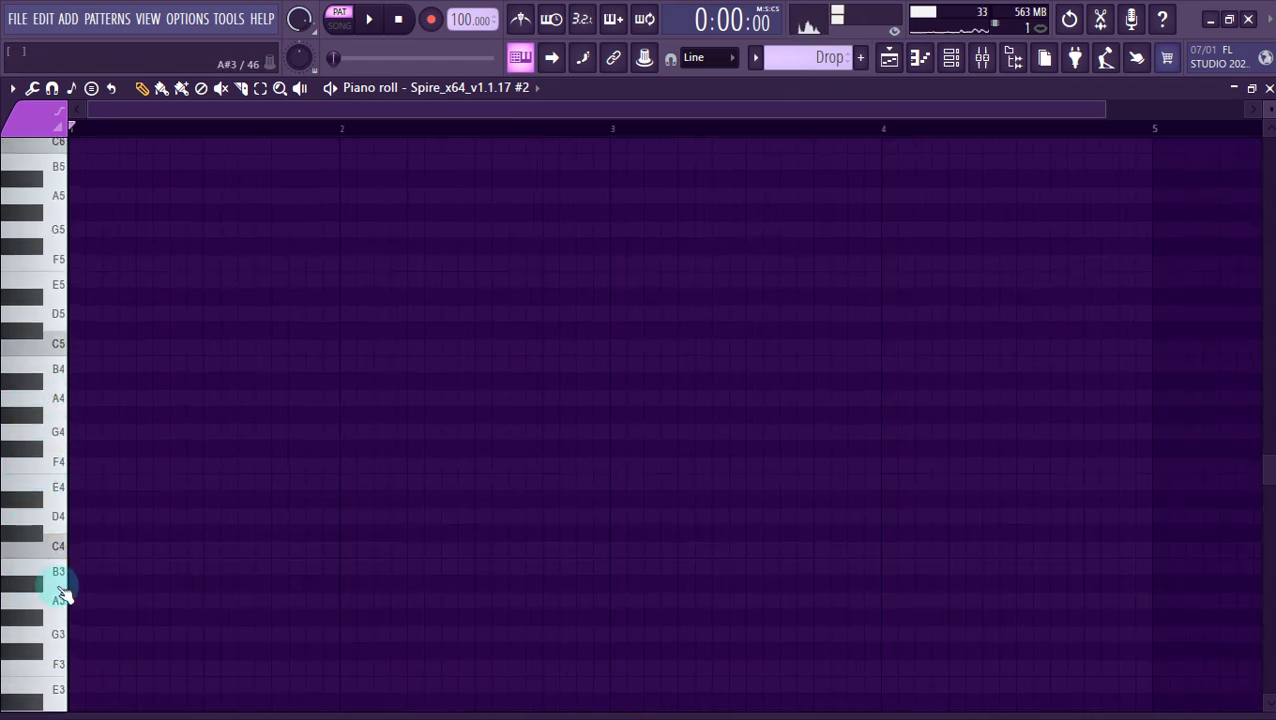
pyautogui.click(79, 588)
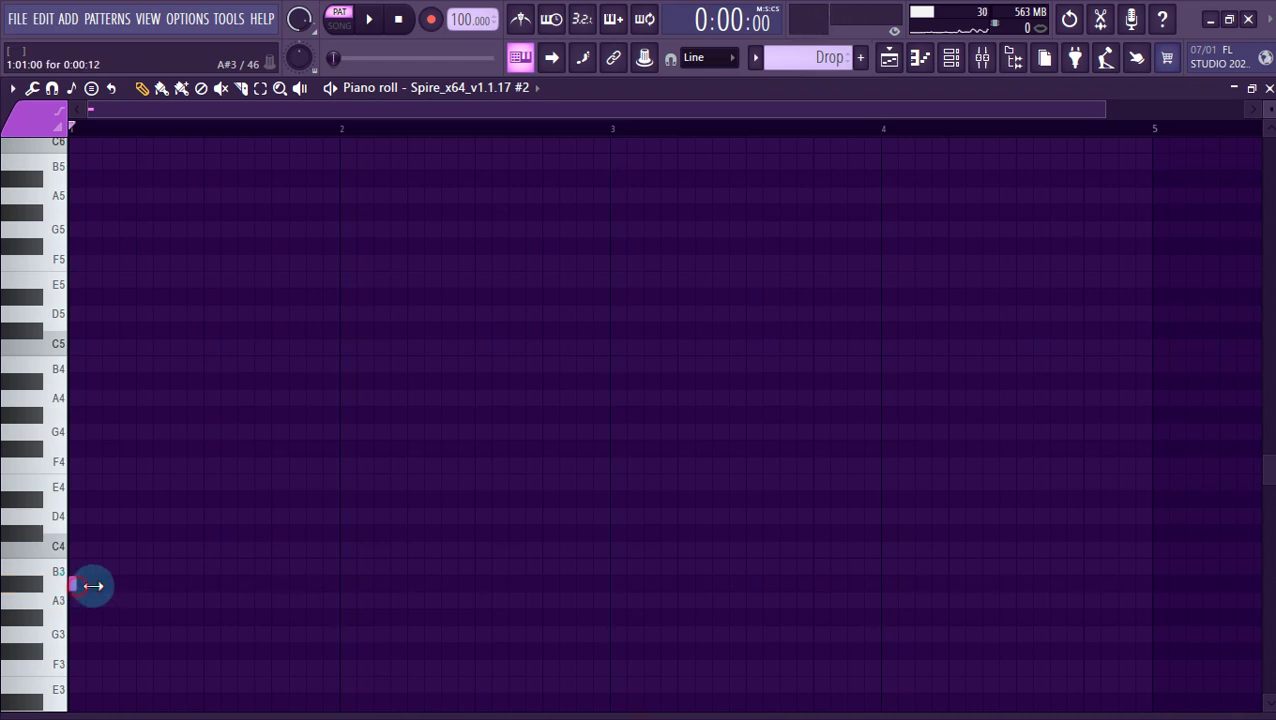
pyautogui.moveTo(93, 586); pyautogui.dragTo(135, 591)
pyautogui.press('space')
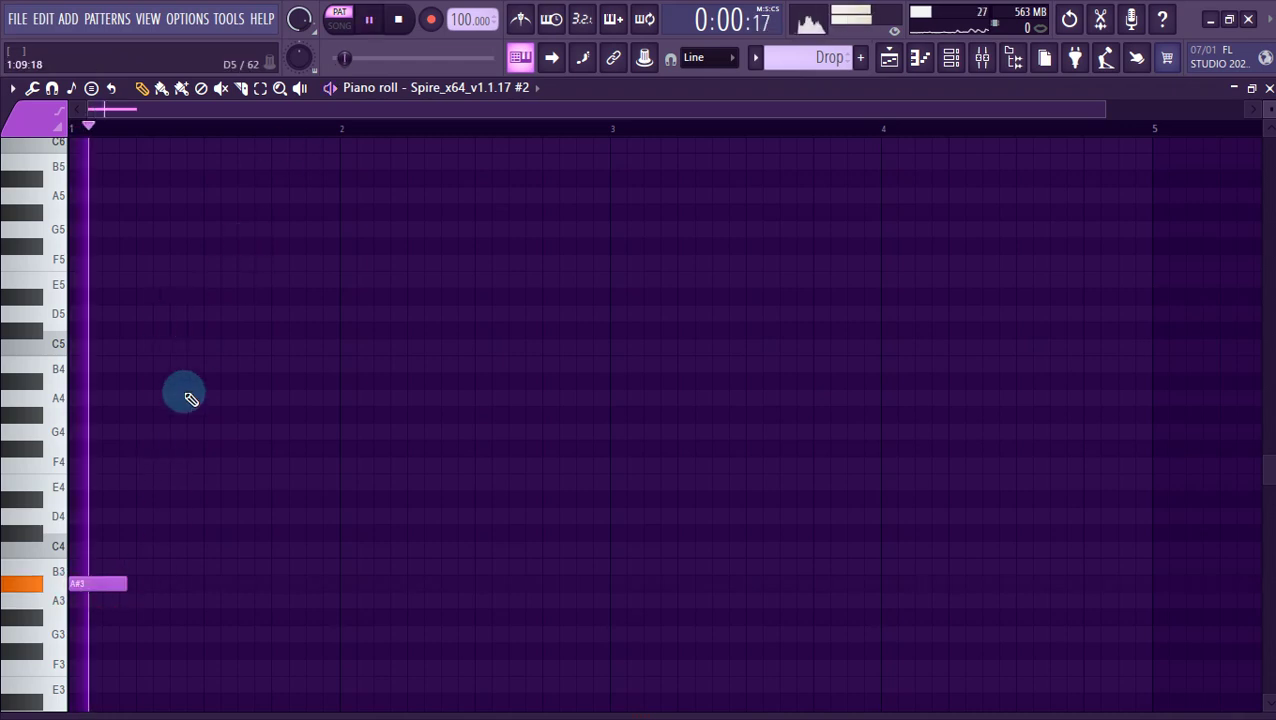
pyautogui.press('space')
# Turn on the metronome and add an A#3 note at step 5 and a short A#4 note at step 8 of bar 1.
pyautogui.click(528, 18)
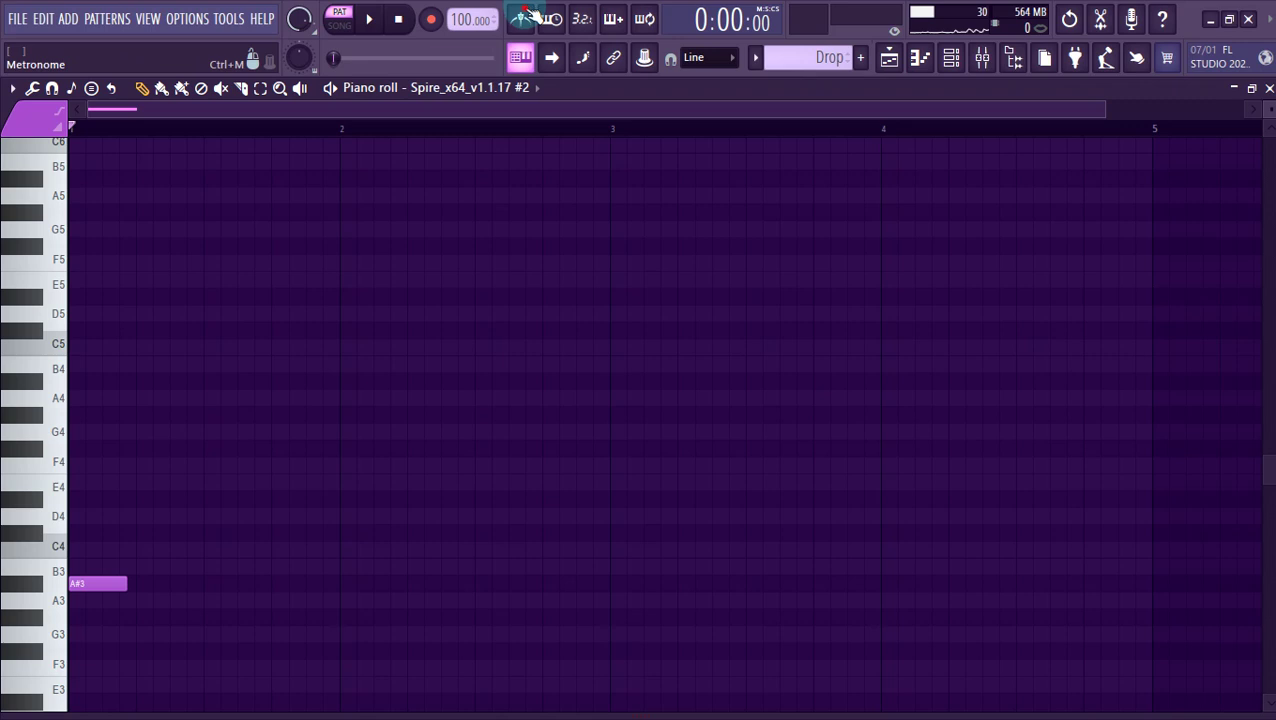
pyautogui.moveTo(137, 586)
pyautogui.mouseDown()
pyautogui.moveTo(262, 583)
pyautogui.moveTo(128, 583)
pyautogui.moveTo(205, 561)
pyautogui.moveTo(195, 365)
pyautogui.mouseUp()
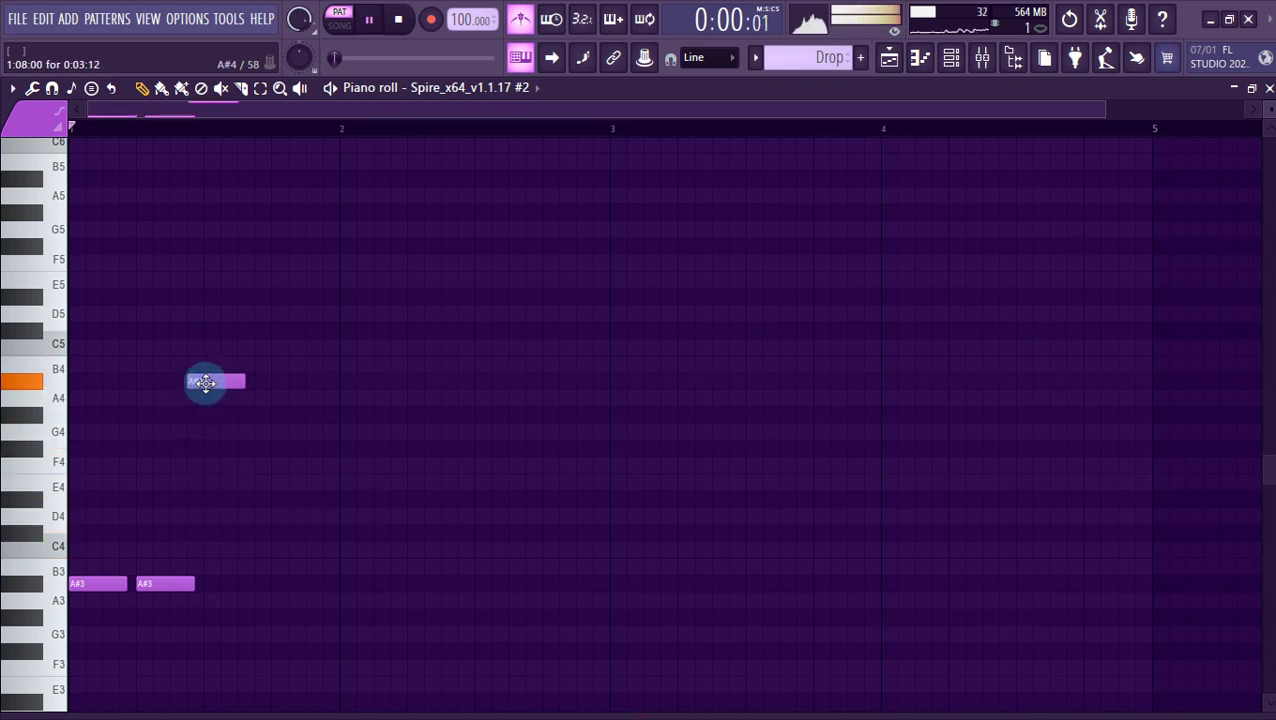
pyautogui.press('space')
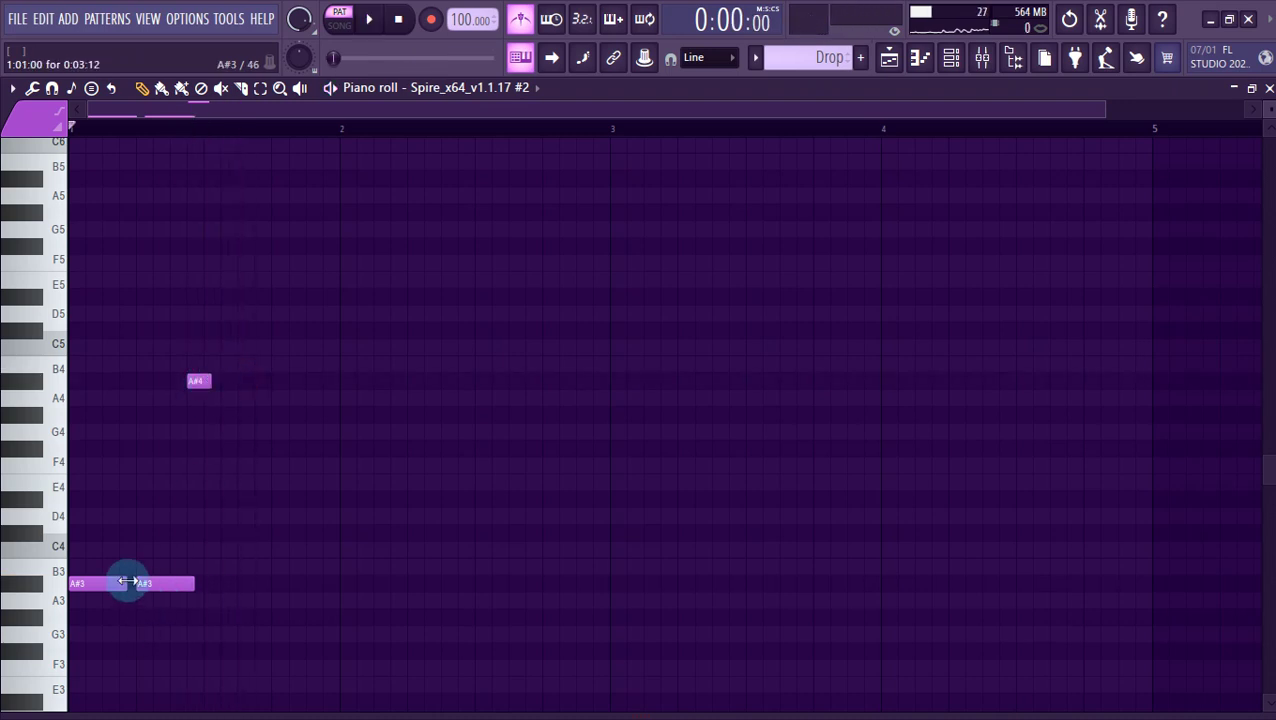
# Shorten the two A#3 notes to 0:00:12 and add more A#3 notes for hits on steps 1, 2, 3, 5 and 6 of bar 1.
pyautogui.moveTo(127, 581); pyautogui.dragTo(82, 578)
pyautogui.scroll(2, 104, 591)
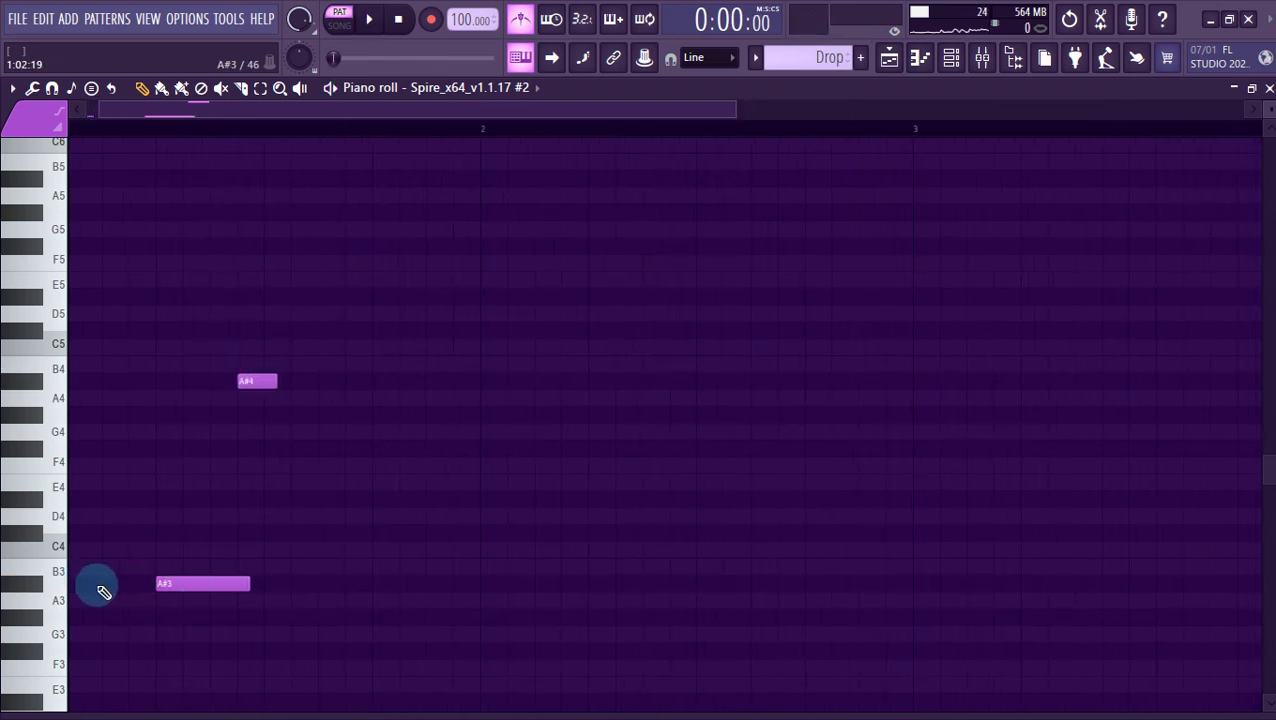
pyautogui.click(99, 588)
pyautogui.click(124, 589)
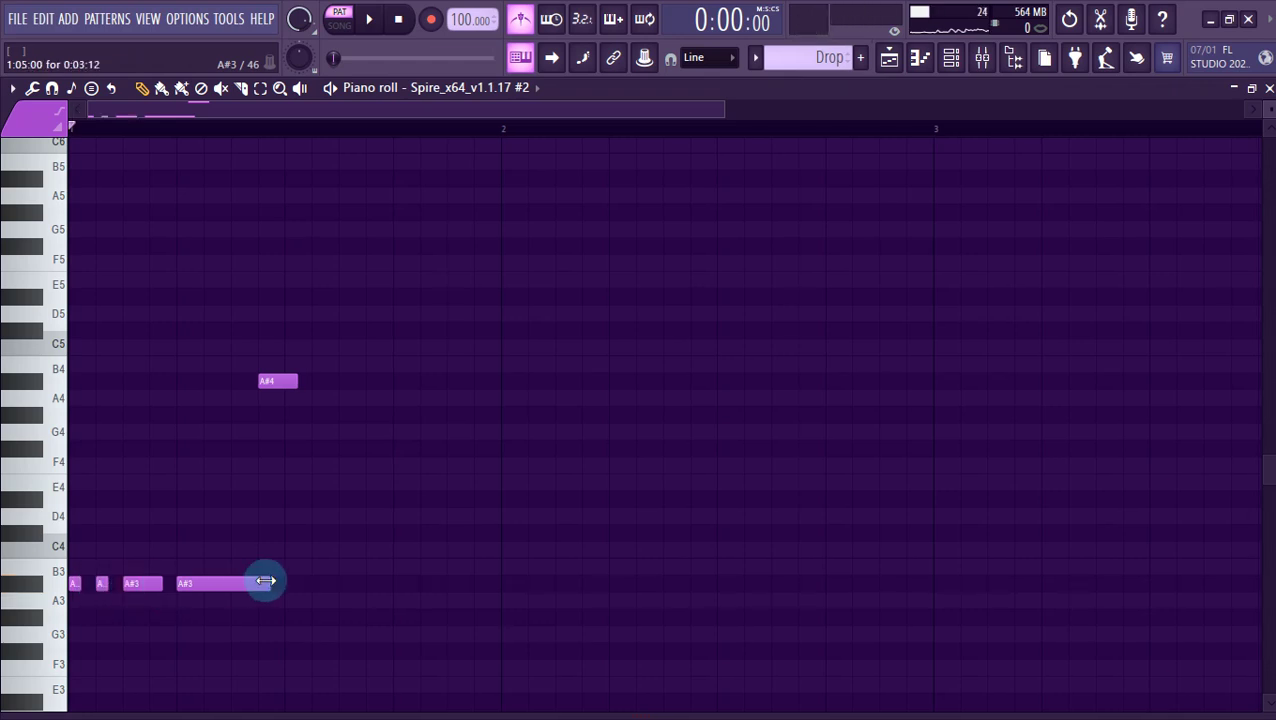
pyautogui.moveTo(266, 585); pyautogui.dragTo(198, 585)
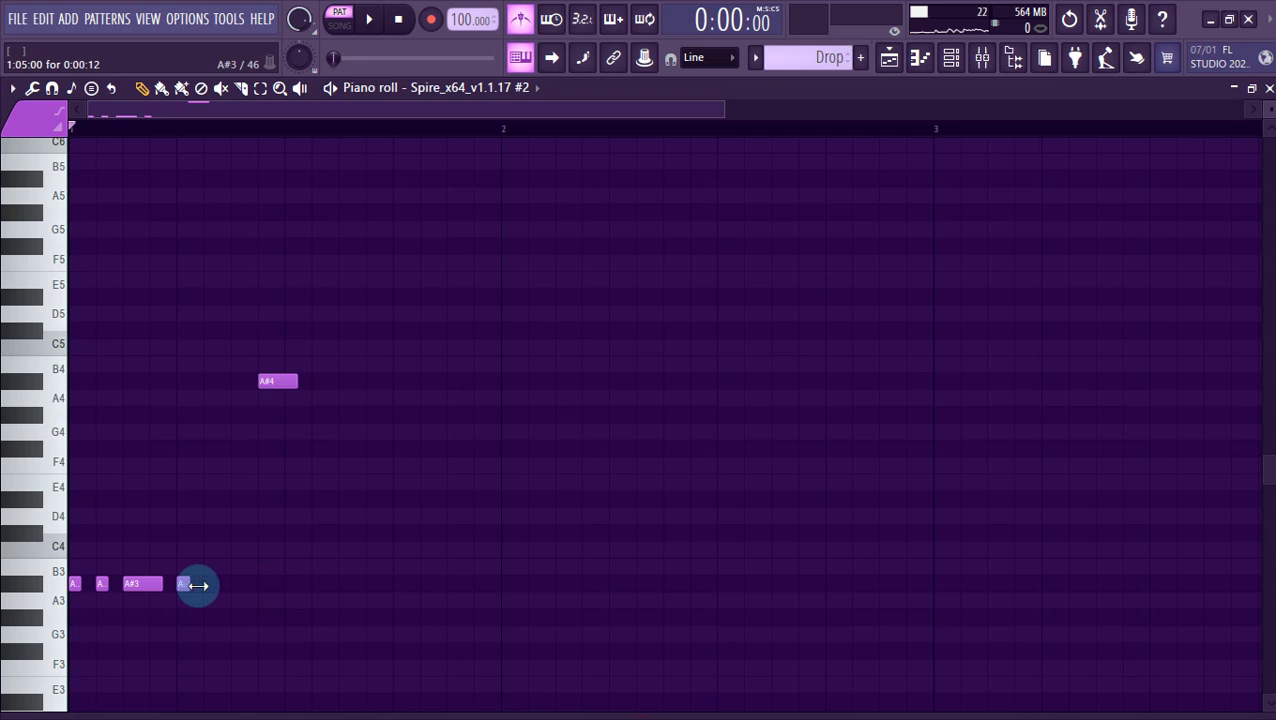
pyautogui.click(210, 584)
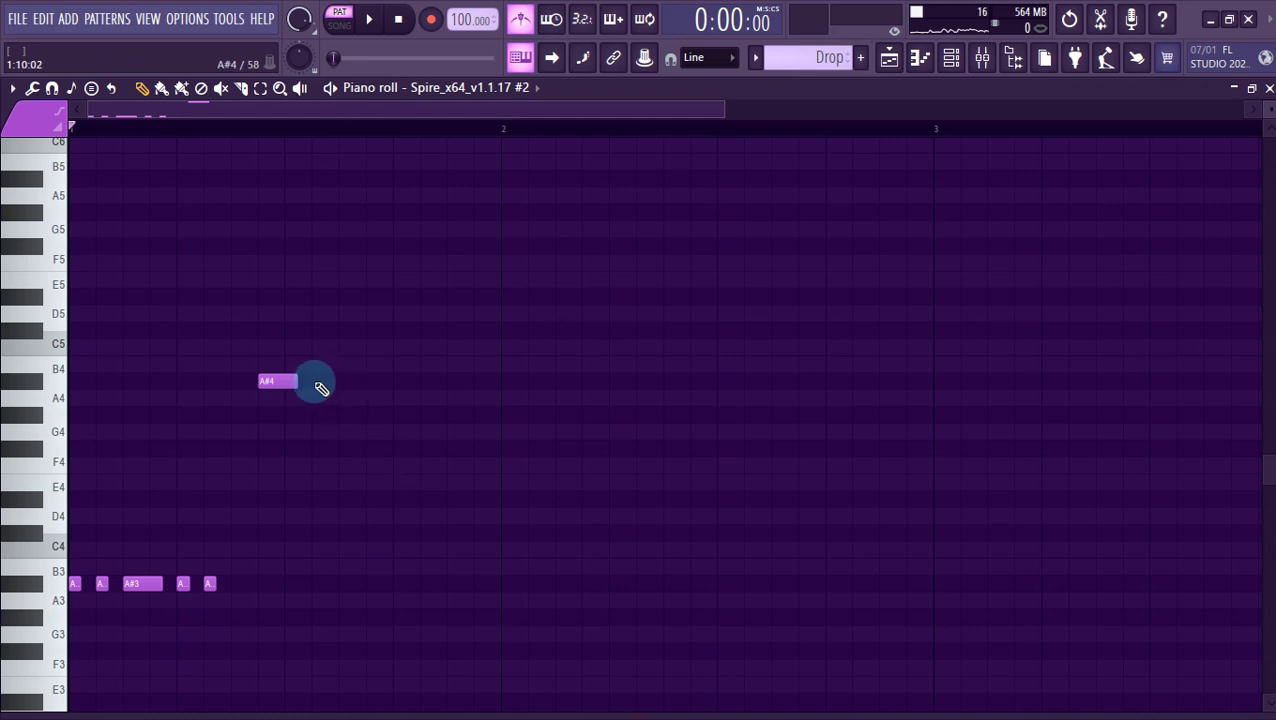
# Add A#4 notes at steps 11, 12 and 15 of bar 1 and play the pattern back.
pyautogui.click(343, 380)
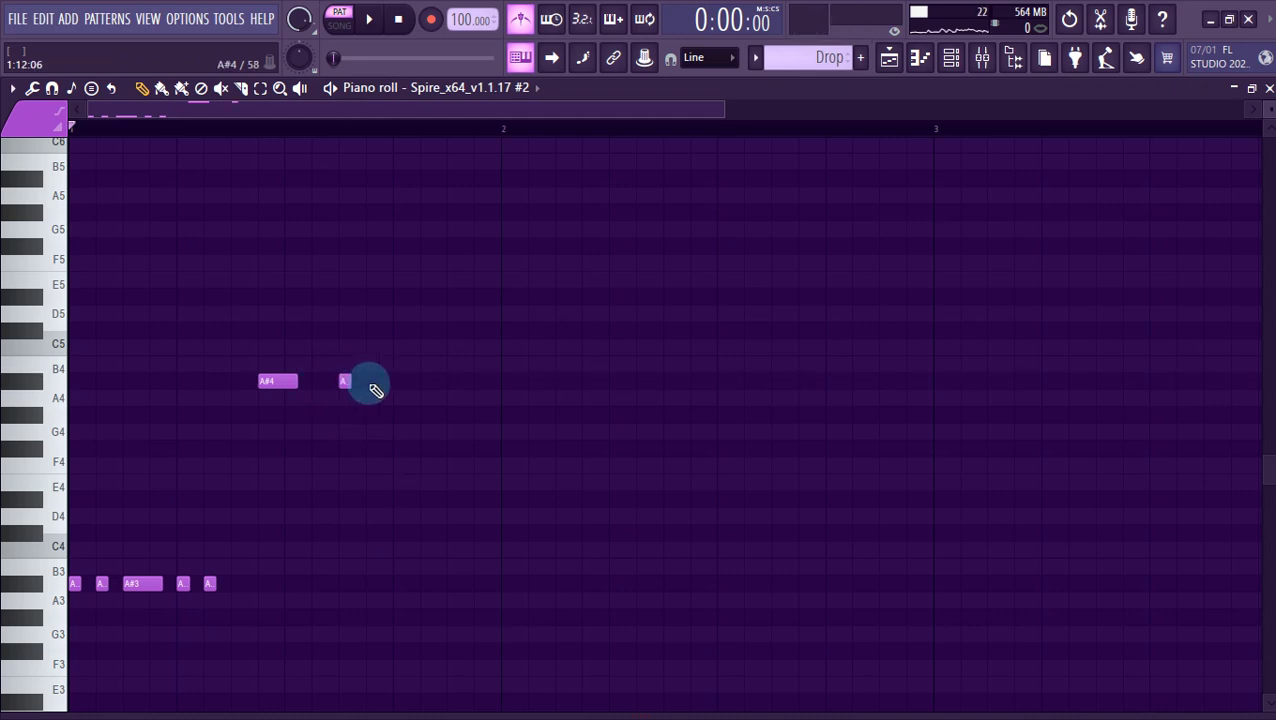
pyautogui.click(366, 381)
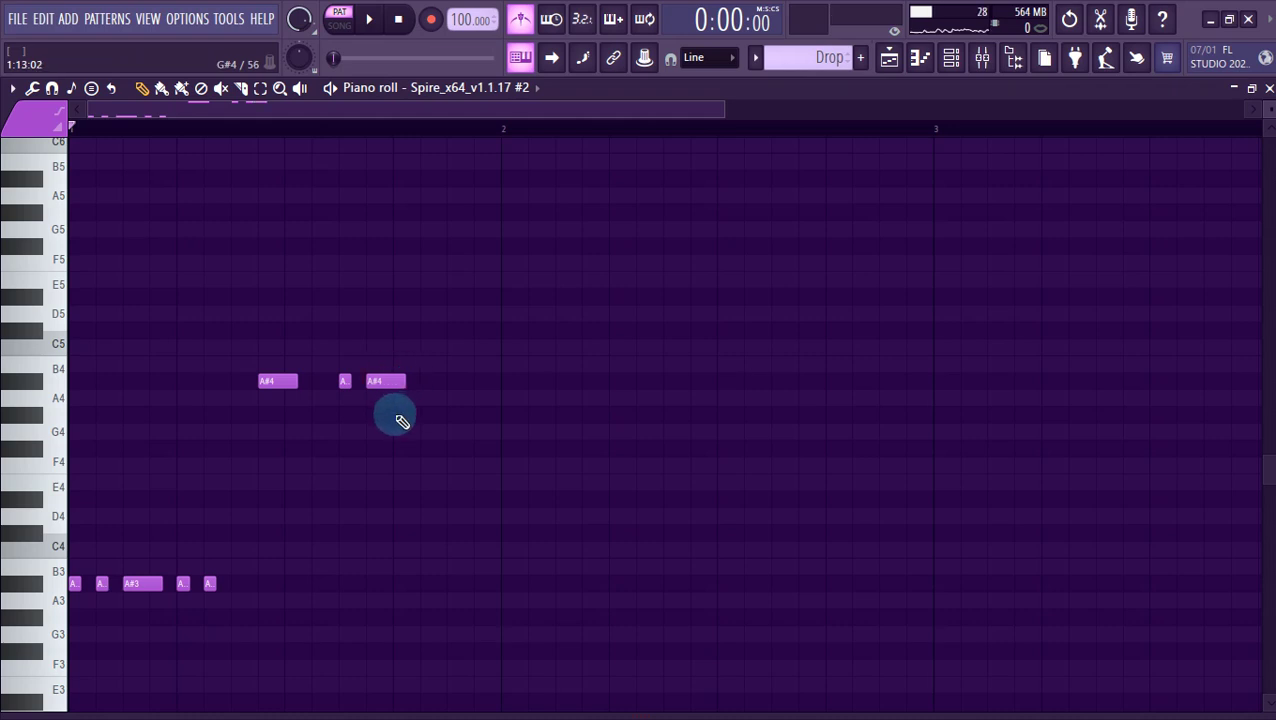
pyautogui.press('space')
pyautogui.rightClick(405, 414)
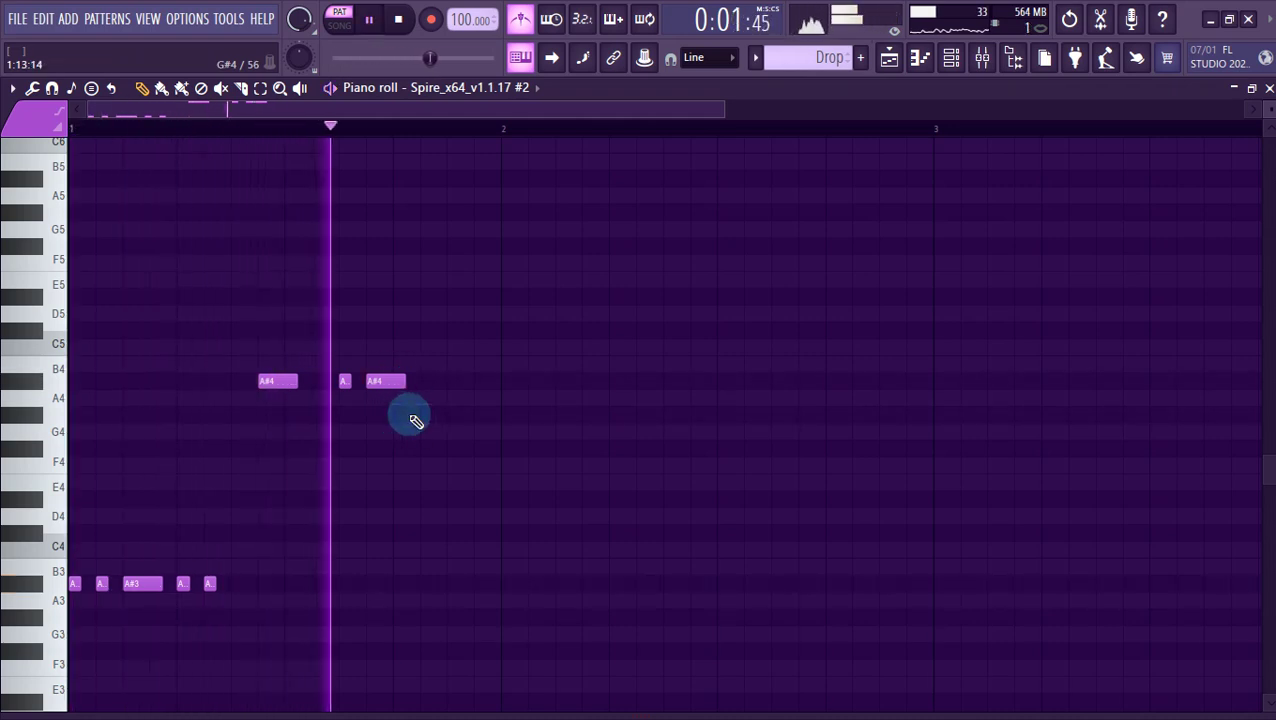
pyautogui.click(450, 381)
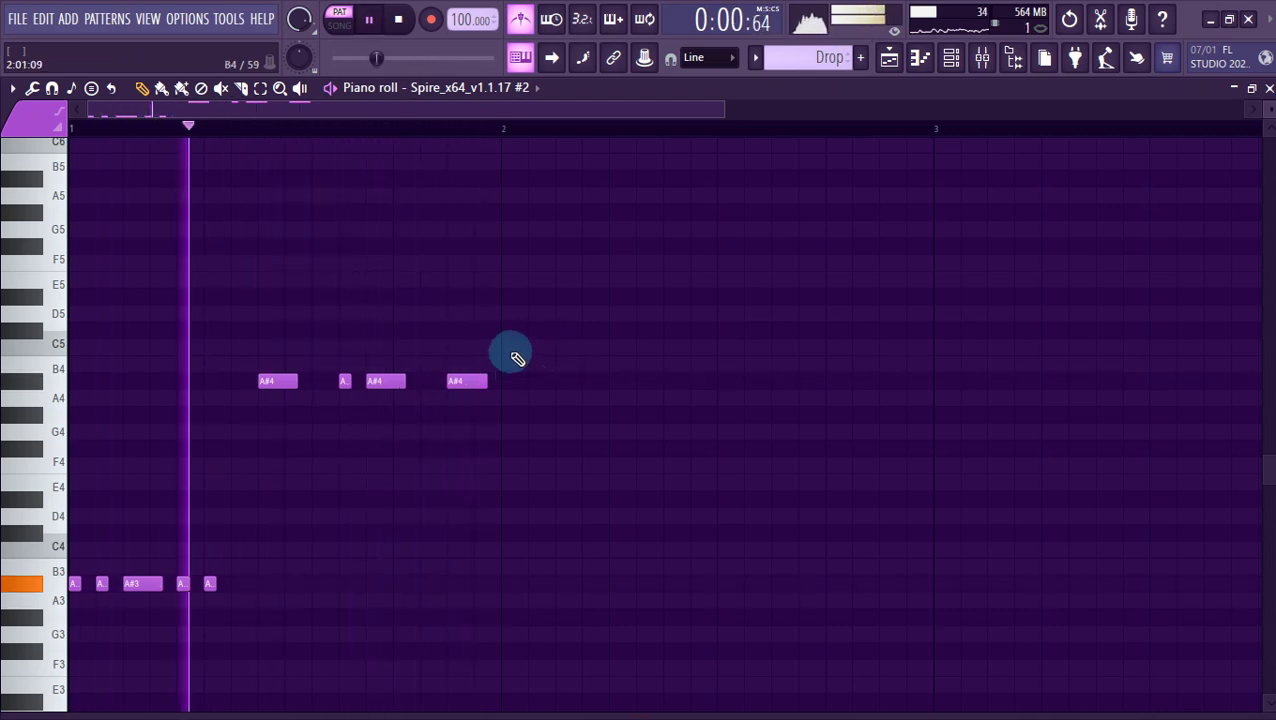
pyautogui.press('space')
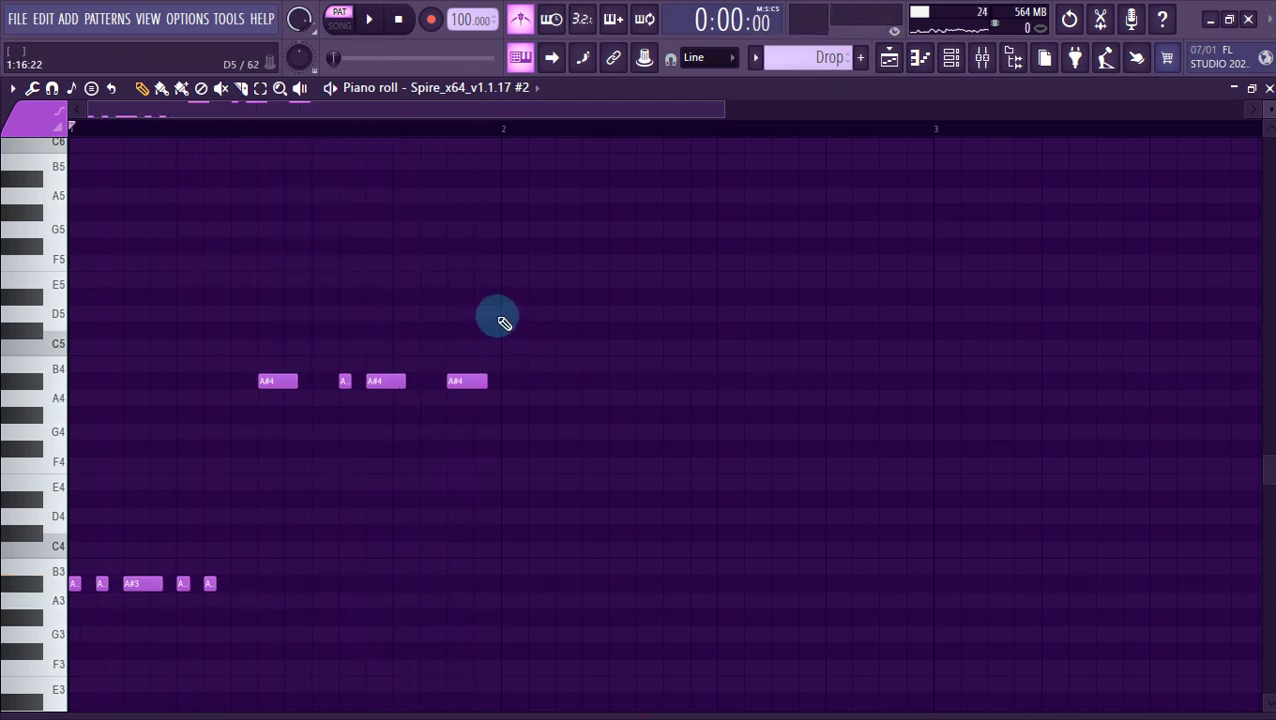
# Add C5 at step 16 of bar 1, B4 at the start of bar 2 and A#4 at step 3, checking with playback.
pyautogui.click(482, 331)
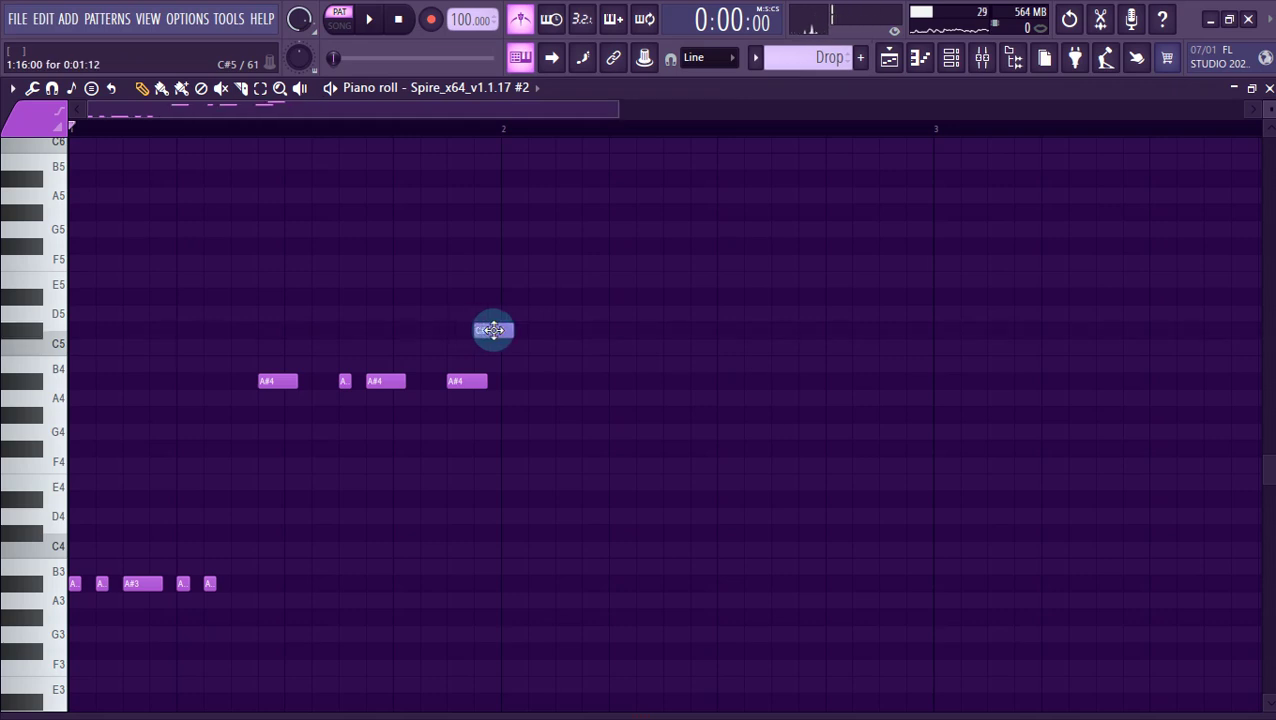
pyautogui.moveTo(493, 331); pyautogui.dragTo(491, 363)
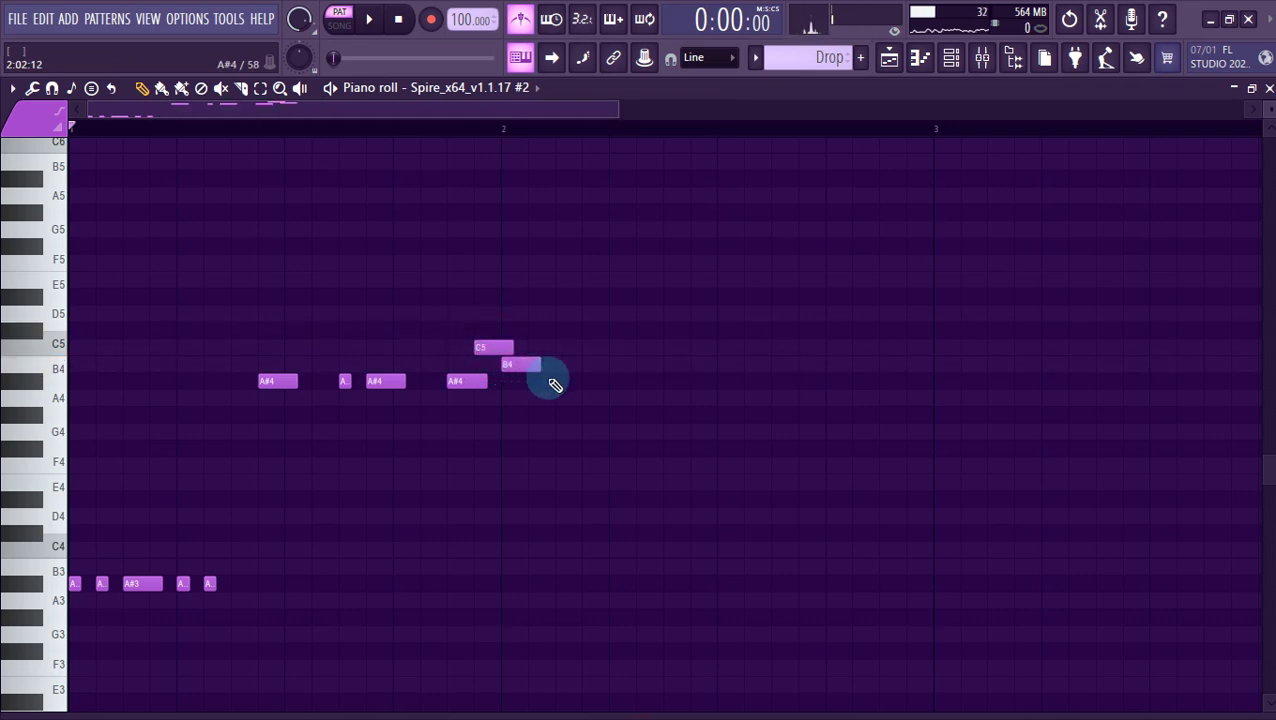
pyautogui.press('space')
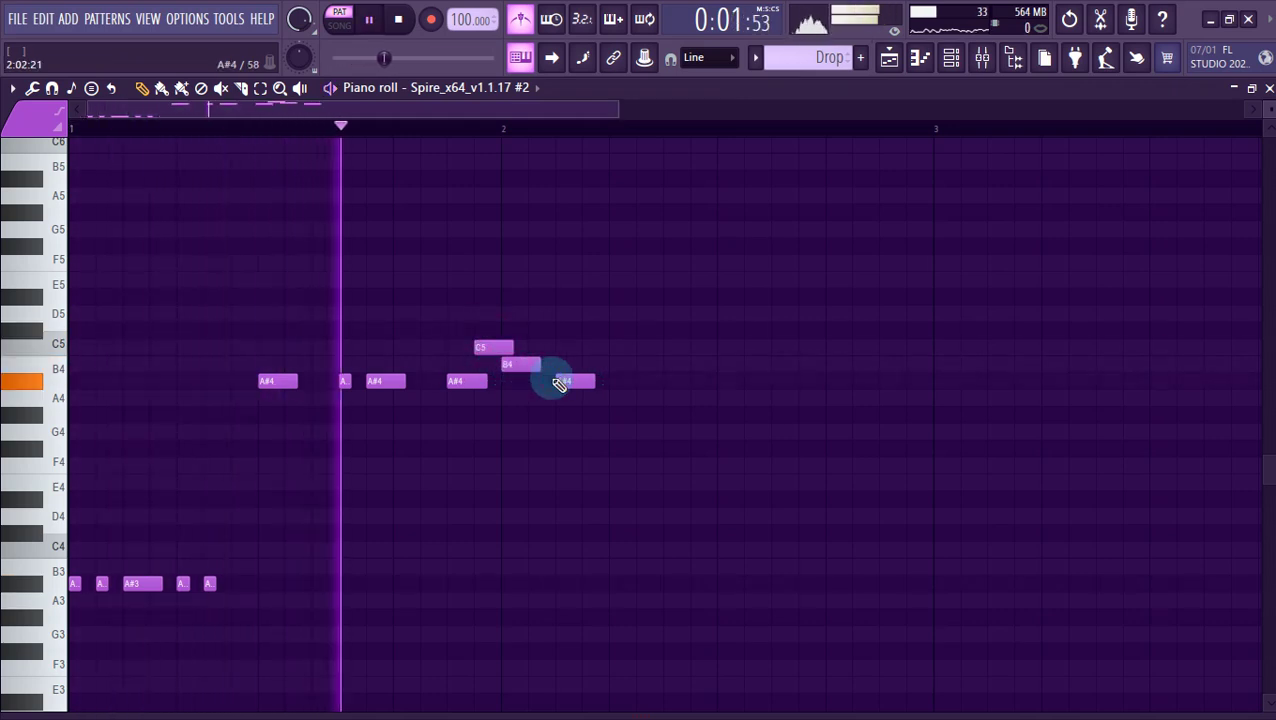
pyautogui.press('space')
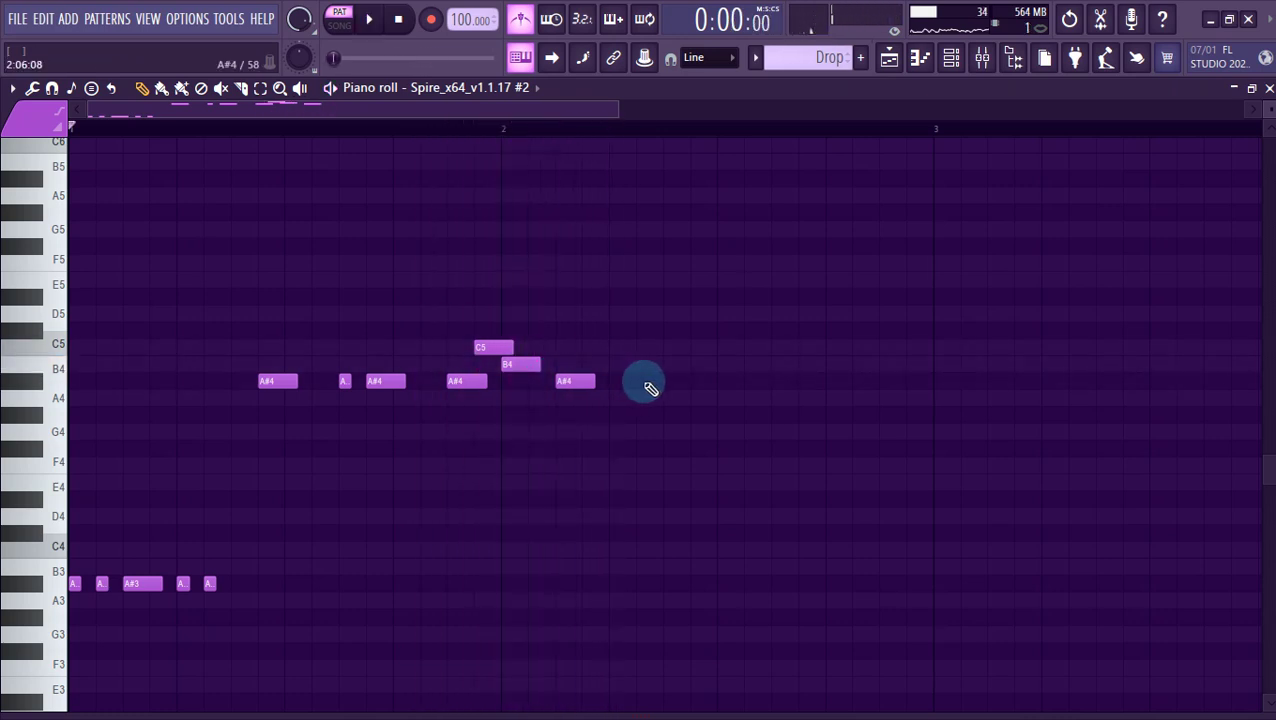
# Continue the melody with A#4 notes at steps 5, 7, 9, 10 and 12 of bar 2 and play it back.
pyautogui.click(612, 381)
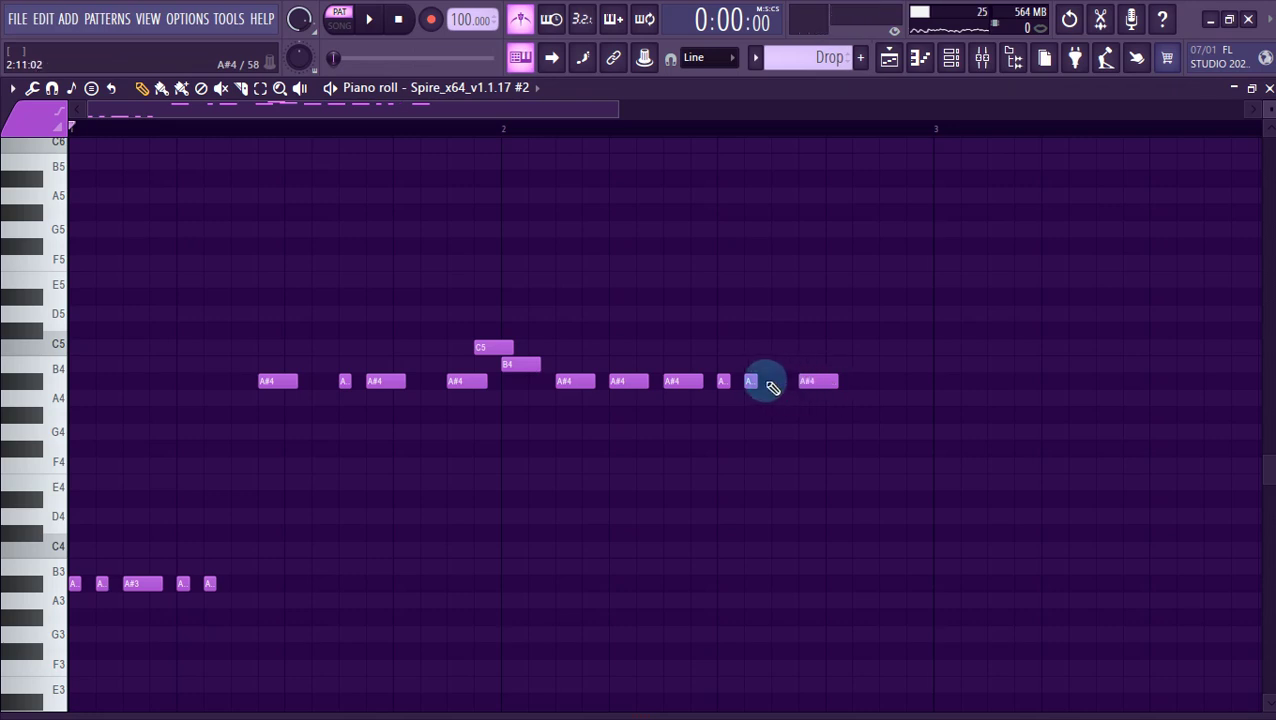
pyautogui.press('space')
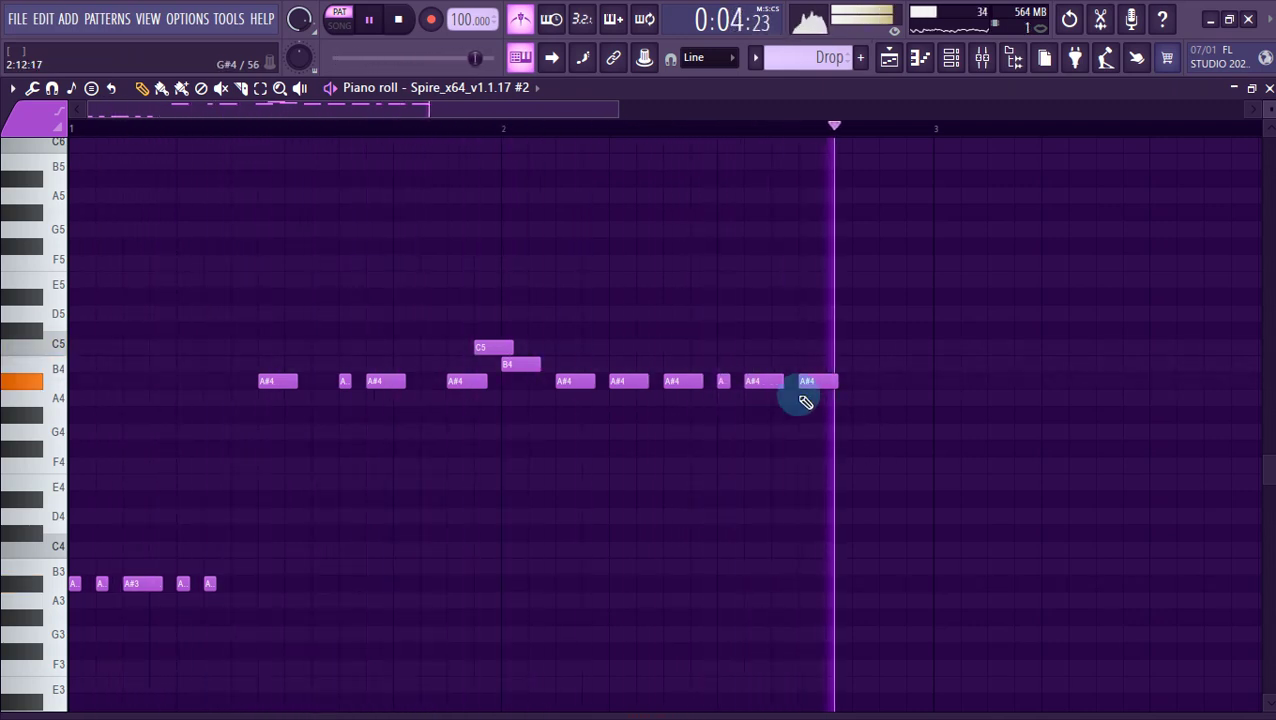
pyautogui.press('space')
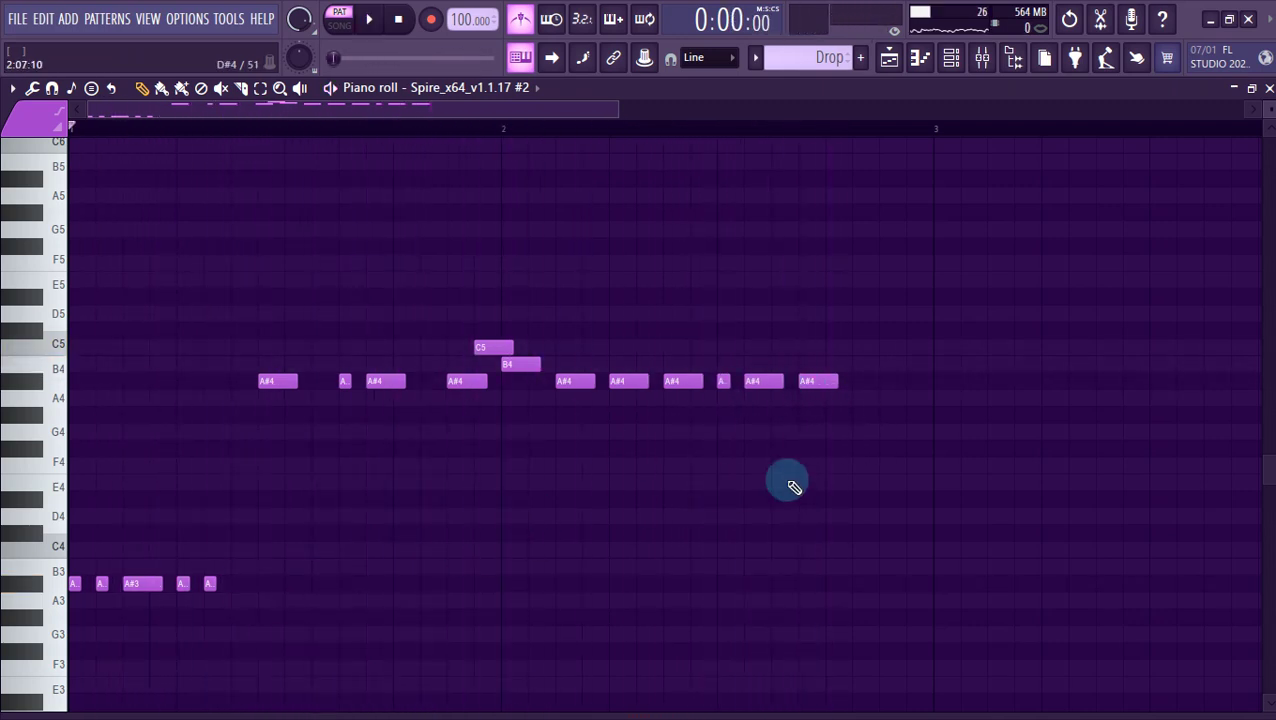
# Restore the piano roll window, return to the playlist and place the Drop pattern on Track 6 at bars 29 and 31.
pyautogui.scroll(-3, 948, 320)
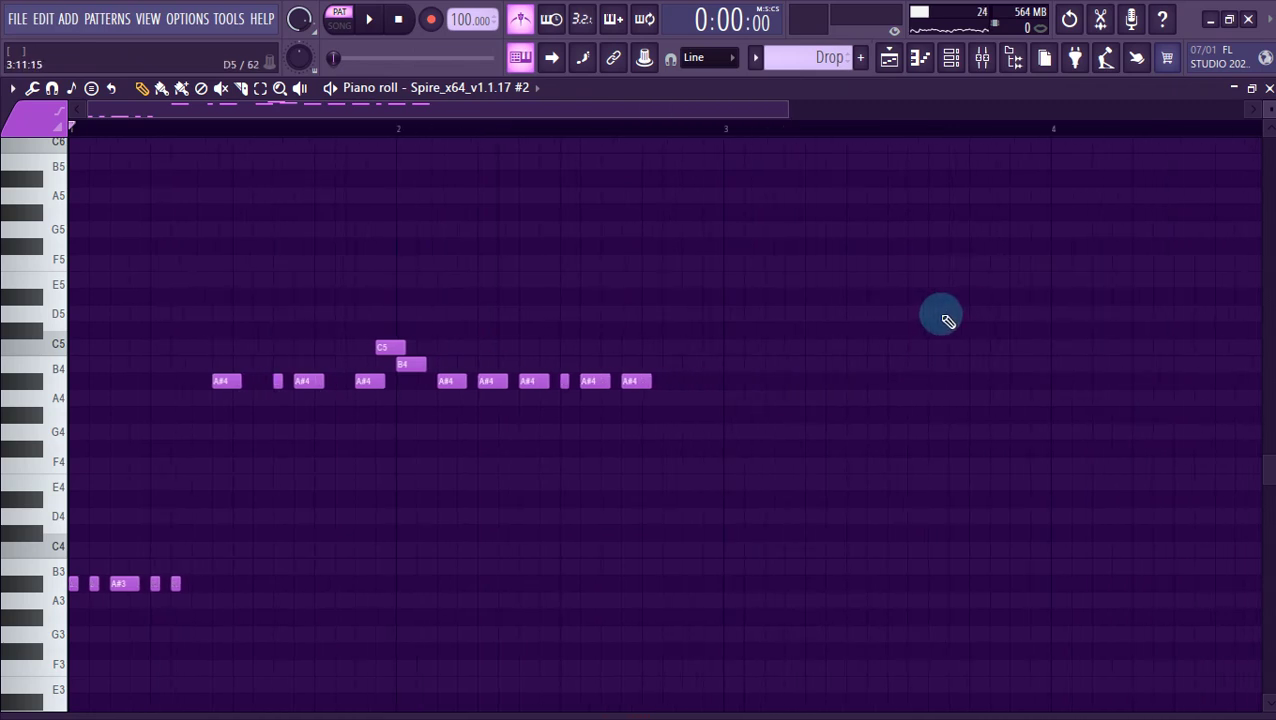
pyautogui.click(1251, 89)
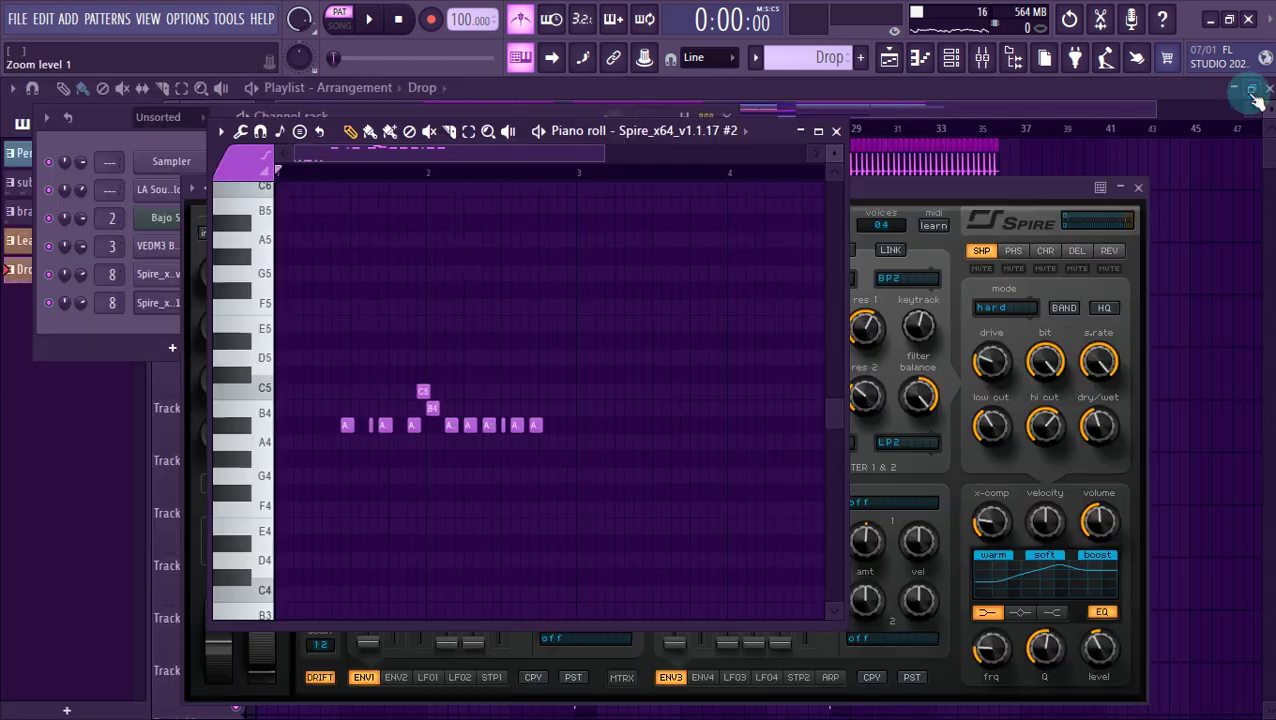
pyautogui.click(1218, 228)
pyautogui.moveTo(852, 432); pyautogui.dragTo(920, 432)
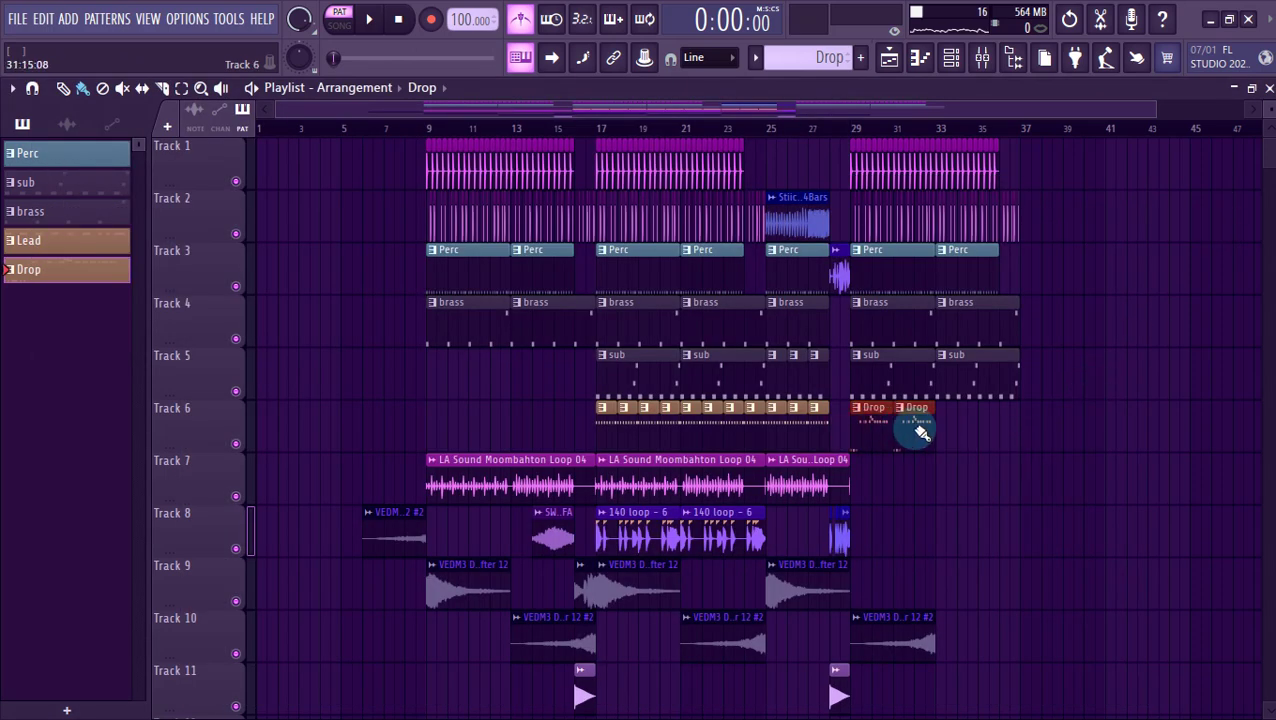
pyautogui.scroll(3, 913, 428)
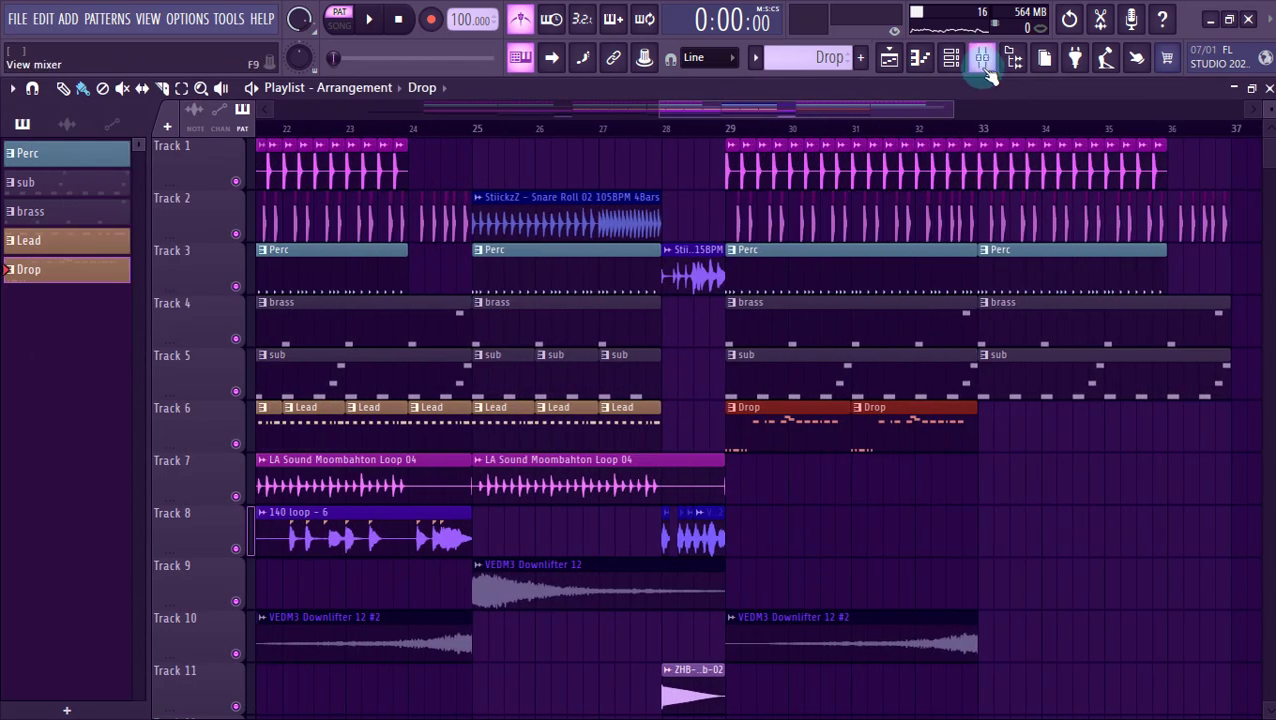
# Route the Spire_x64_v1.1.17 #2 channel to mixer track 9 and load Soundgoodizer in its effect slot 3, listening to the result.
pyautogui.click(954, 60)
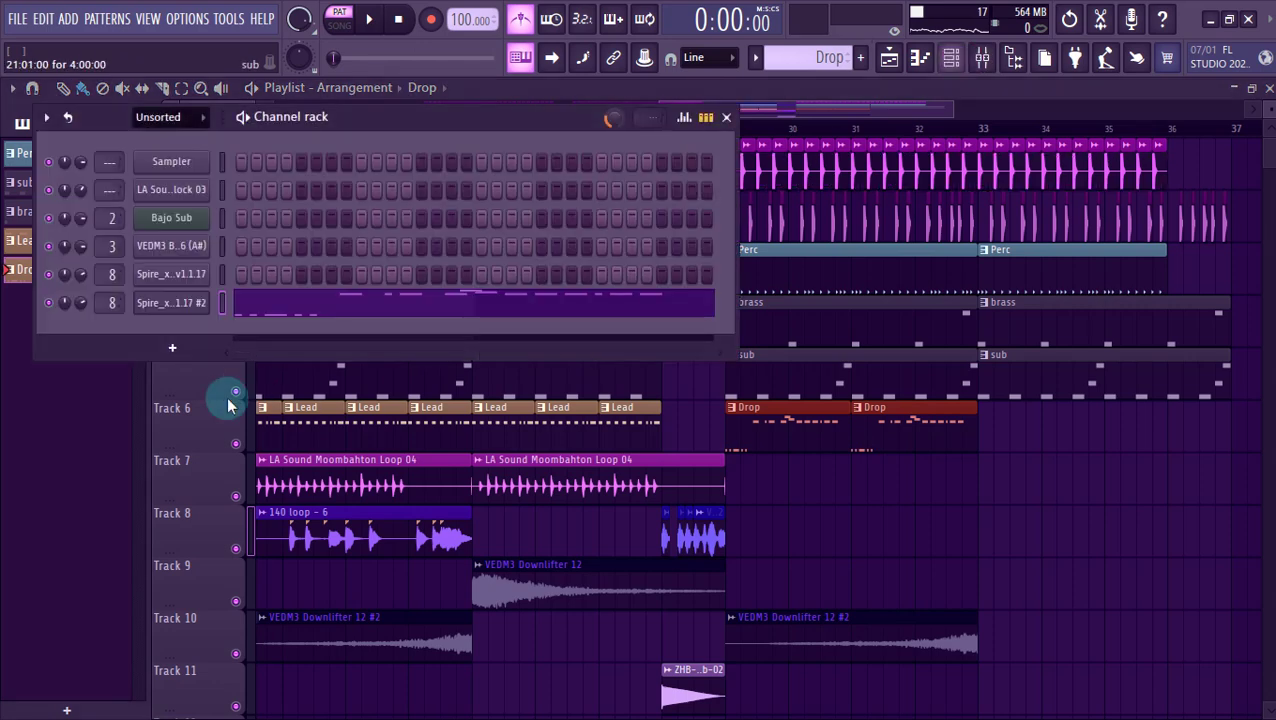
pyautogui.press('F9')
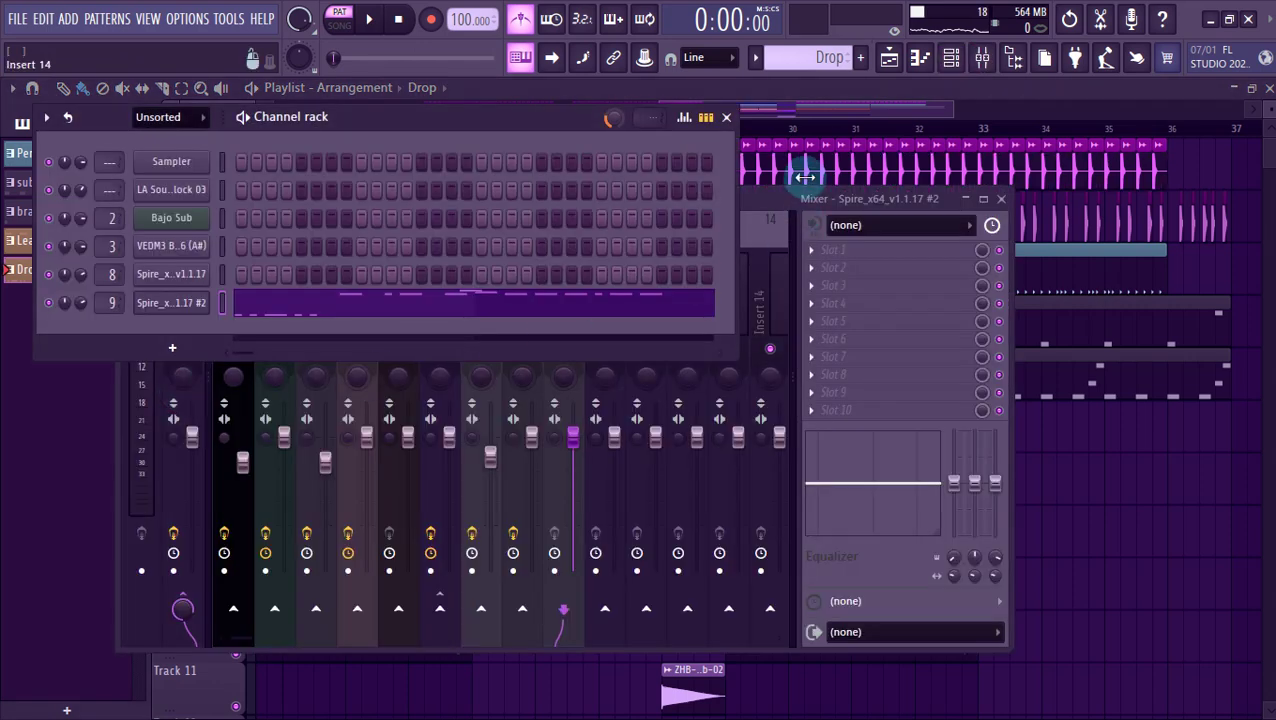
pyautogui.click(830, 287)
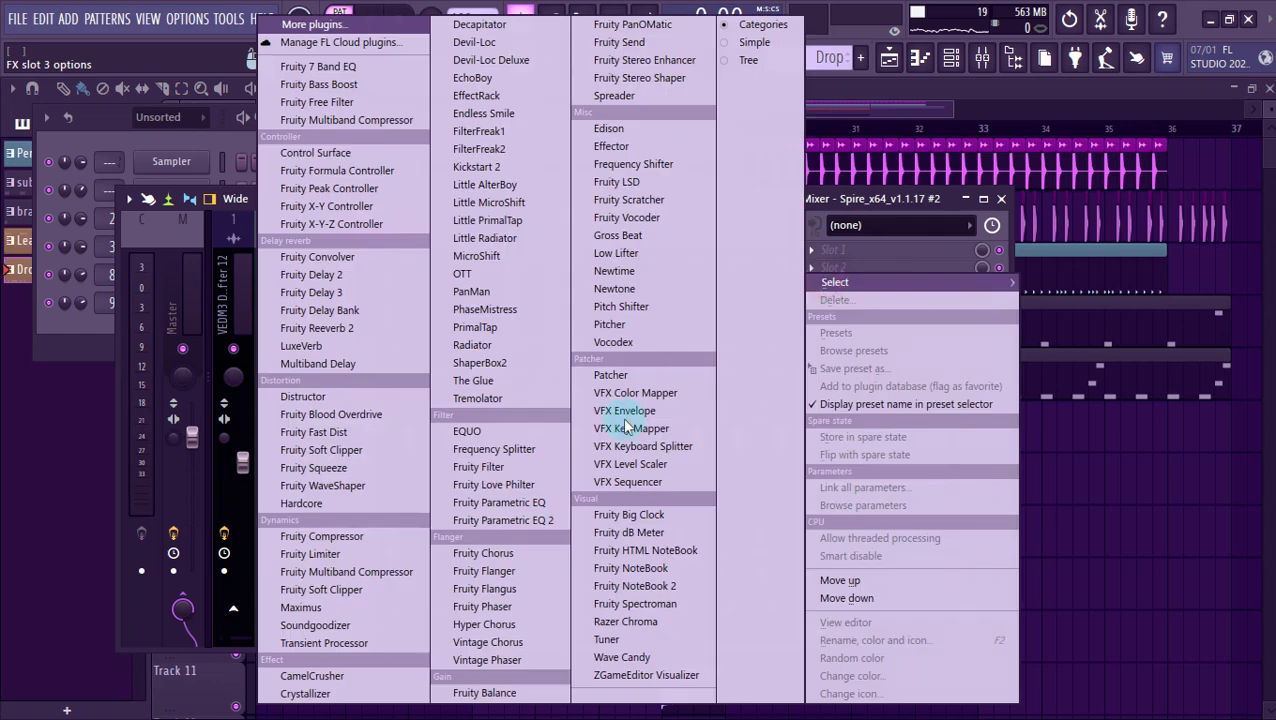
pyautogui.click(376, 628)
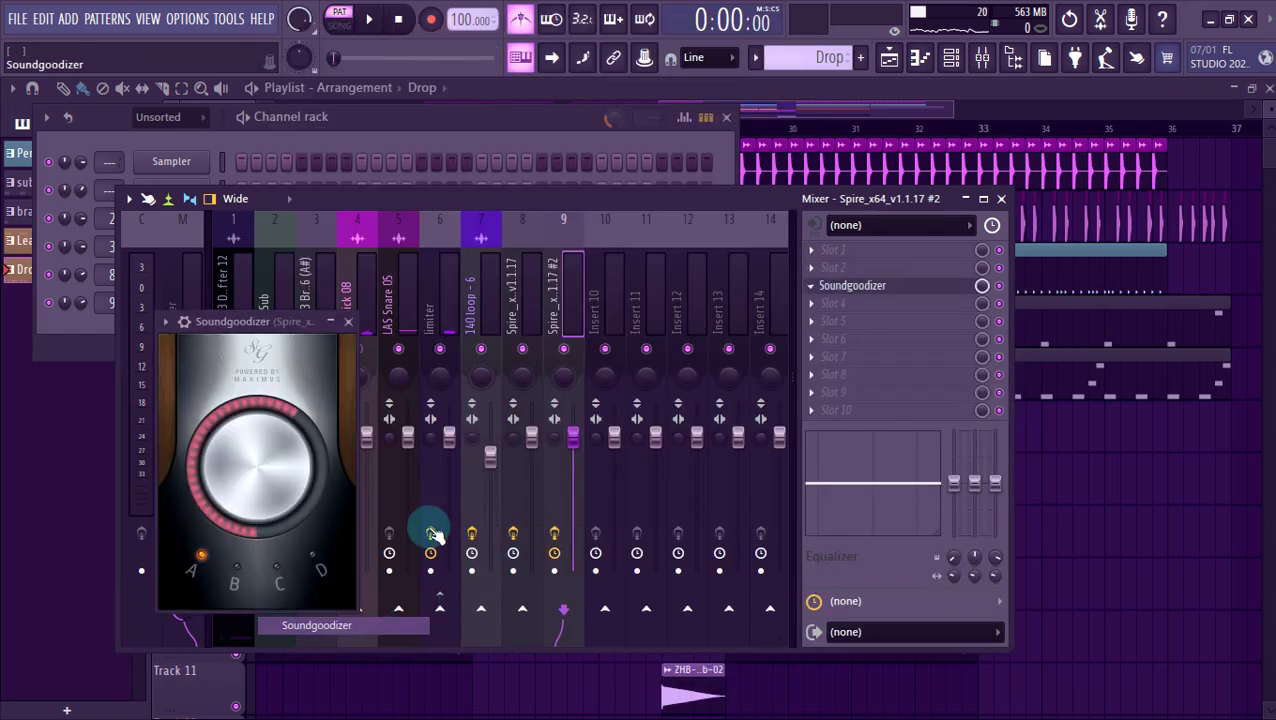
pyautogui.press('space')
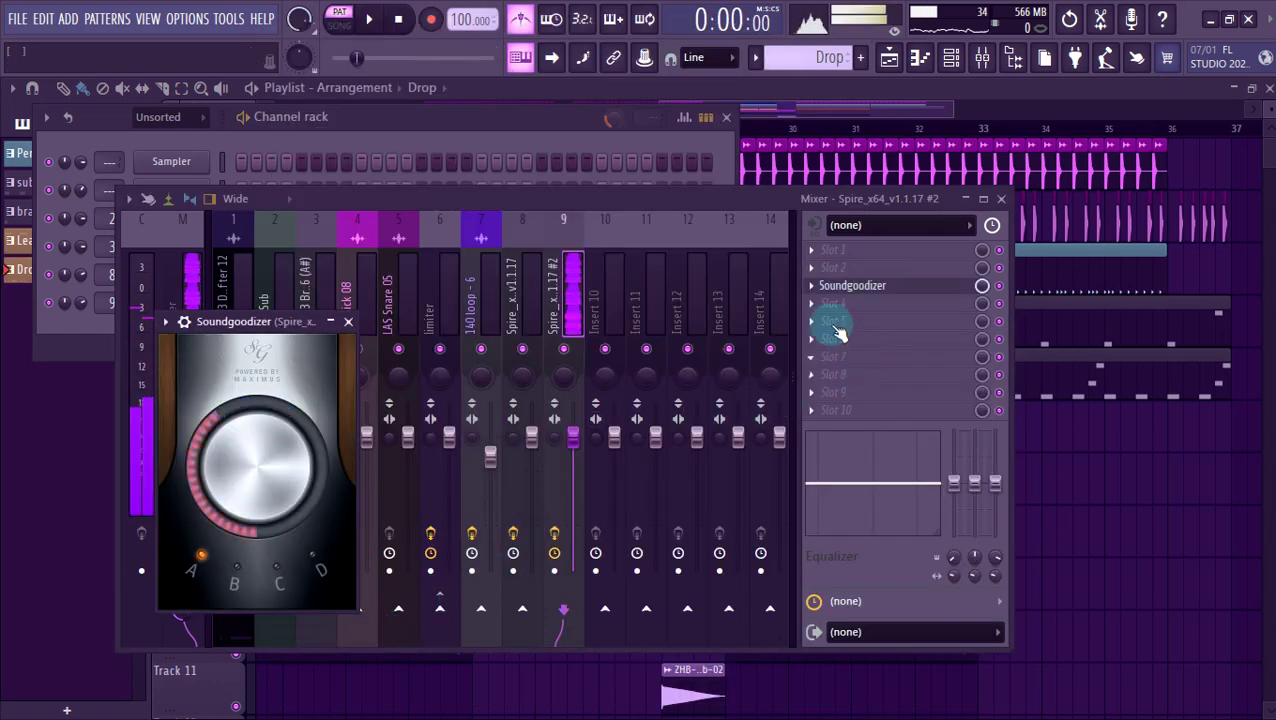
# Load Fruity Parametric EQ 2 in slot 4, cut the lows with band 1, boost bands 5 and 6, and lower band 3 to about -1.5 dB.
pyautogui.click(817, 310)
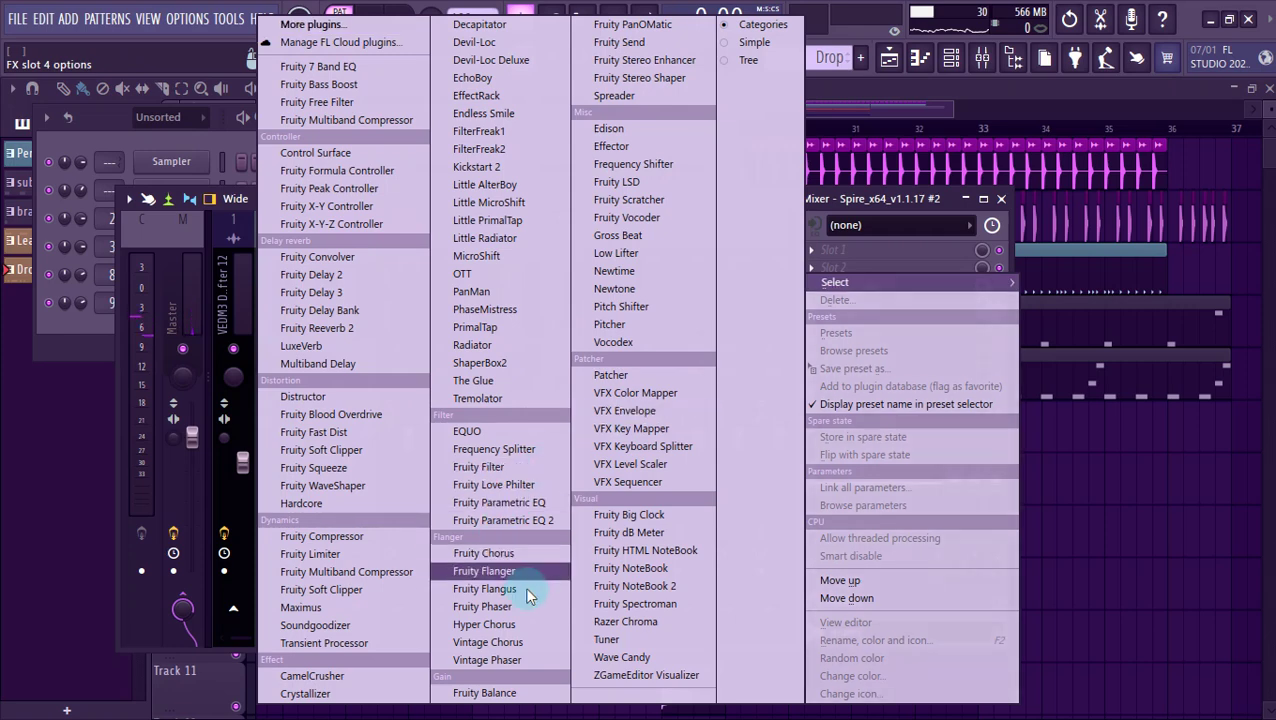
pyautogui.click(543, 522)
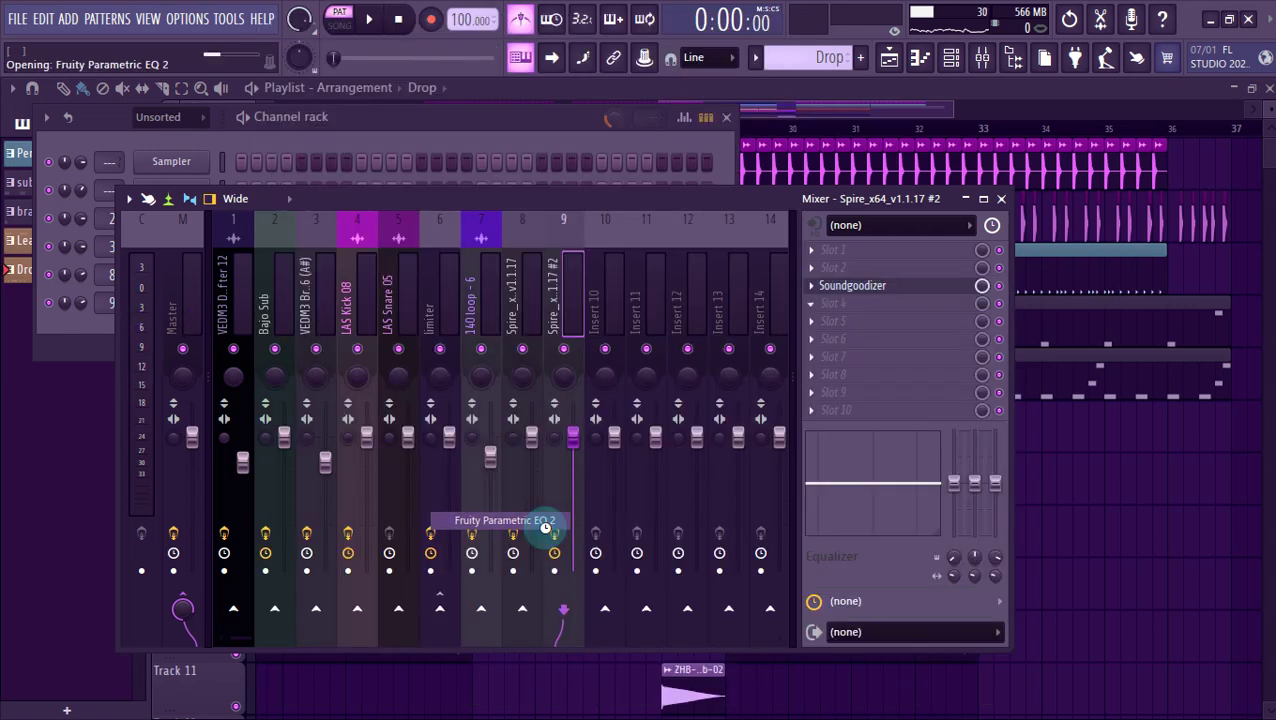
pyautogui.moveTo(267, 503); pyautogui.dragTo(313, 601)
pyautogui.moveTo(476, 503); pyautogui.dragTo(526, 491)
pyautogui.press('space')
pyautogui.moveTo(476, 481)
pyautogui.mouseDown()
pyautogui.moveTo(484, 455)
pyautogui.moveTo(474, 490)
pyautogui.mouseUp()
pyautogui.moveTo(371, 503); pyautogui.dragTo(371, 513)
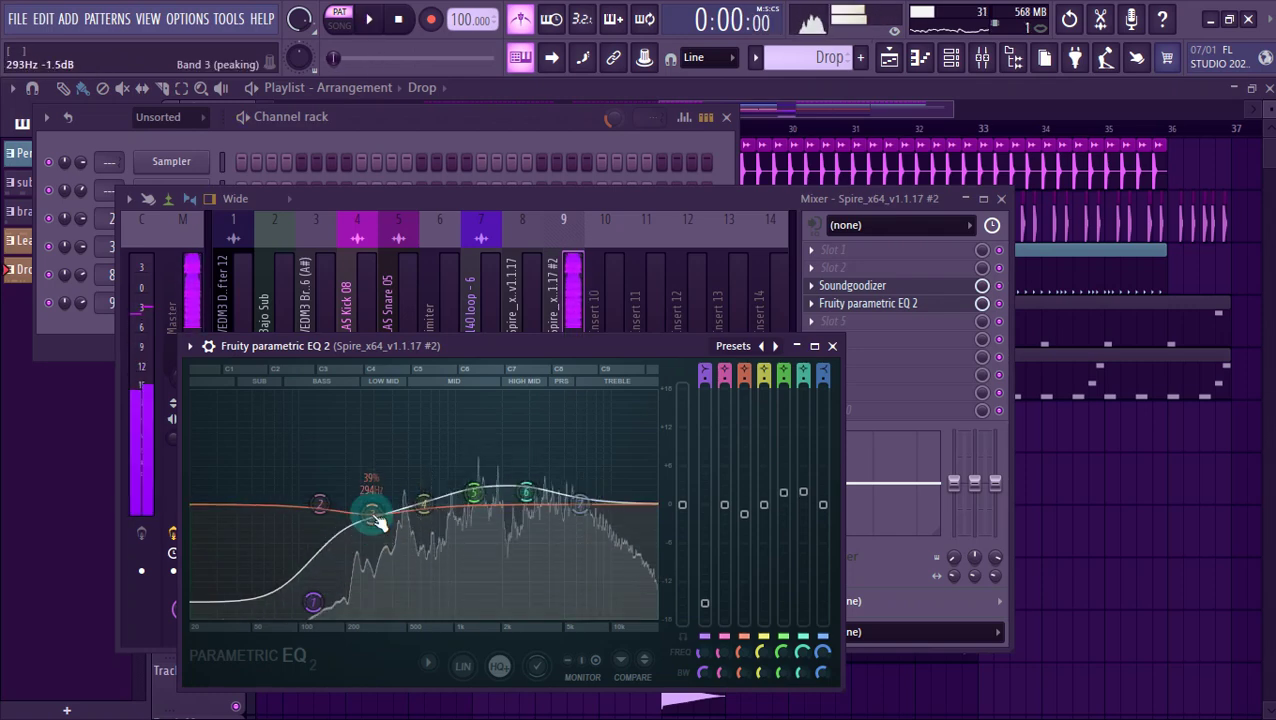
# Load Fruity Reeverb 2 in slot 5 of the mixer track with The Venue preset and lower its wet level.
pyautogui.press('space')
pyautogui.click(821, 327)
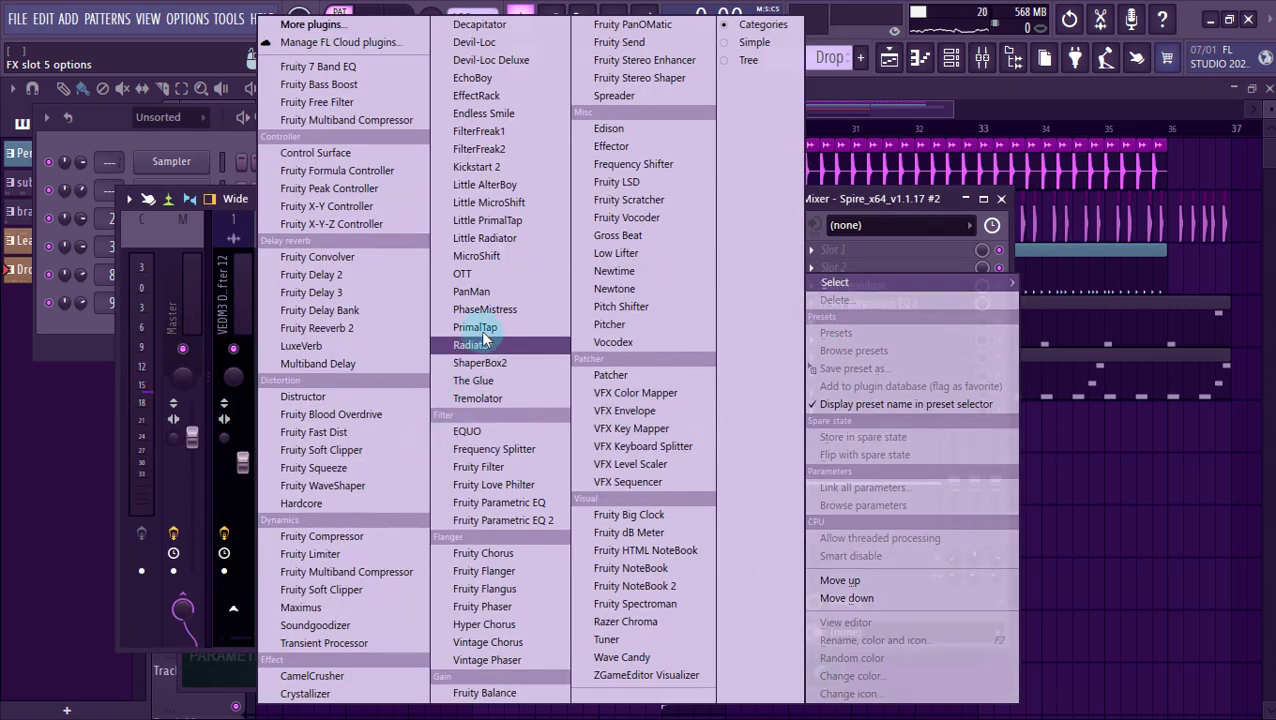
pyautogui.click(406, 328)
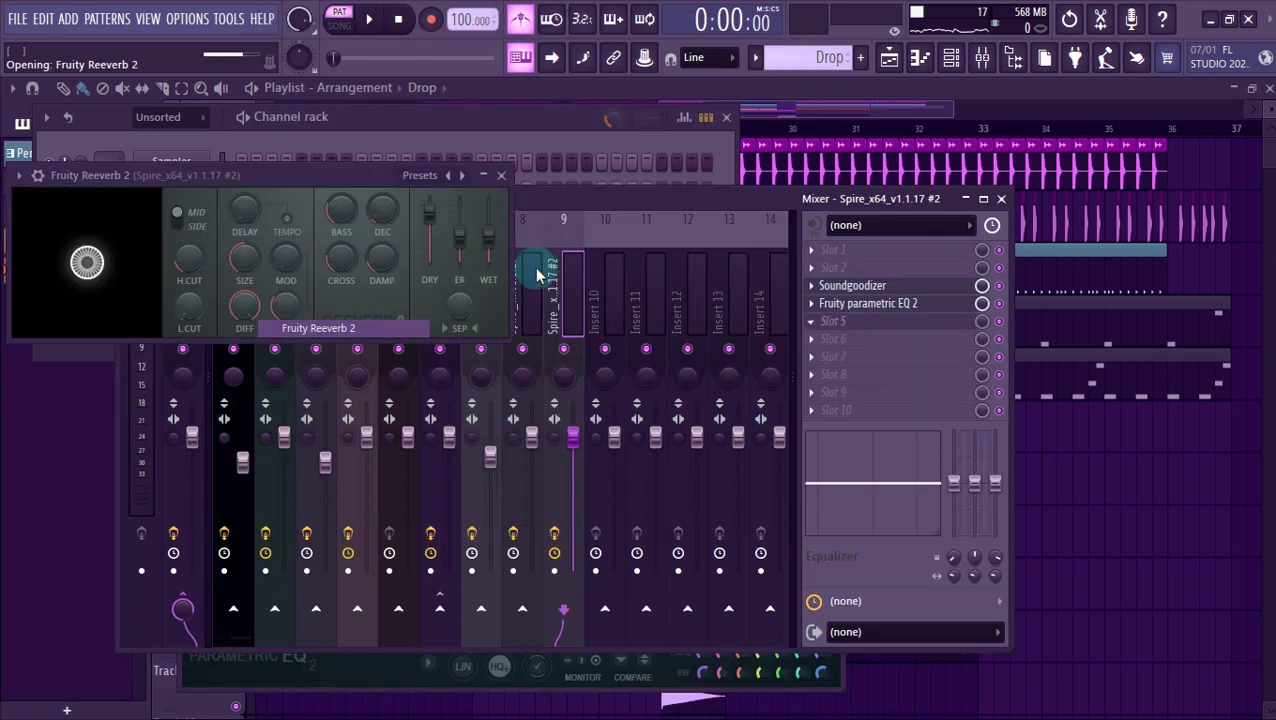
pyautogui.click(458, 180)
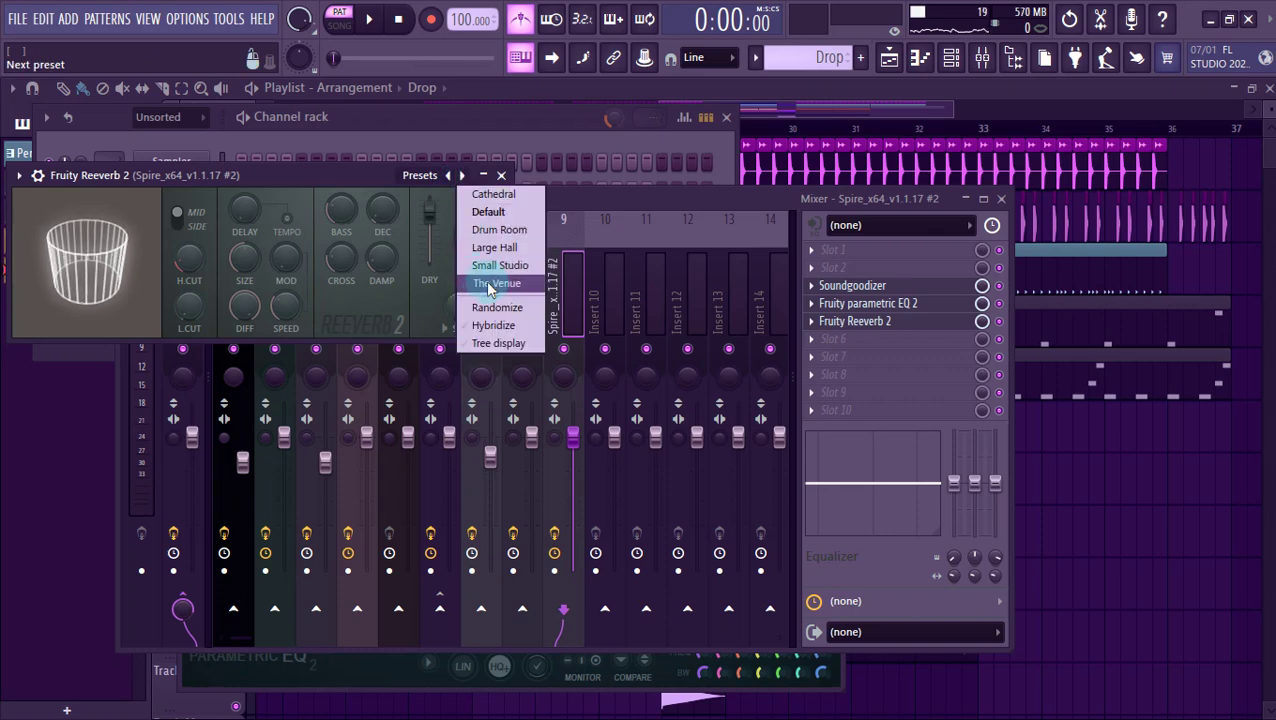
pyautogui.click(495, 283)
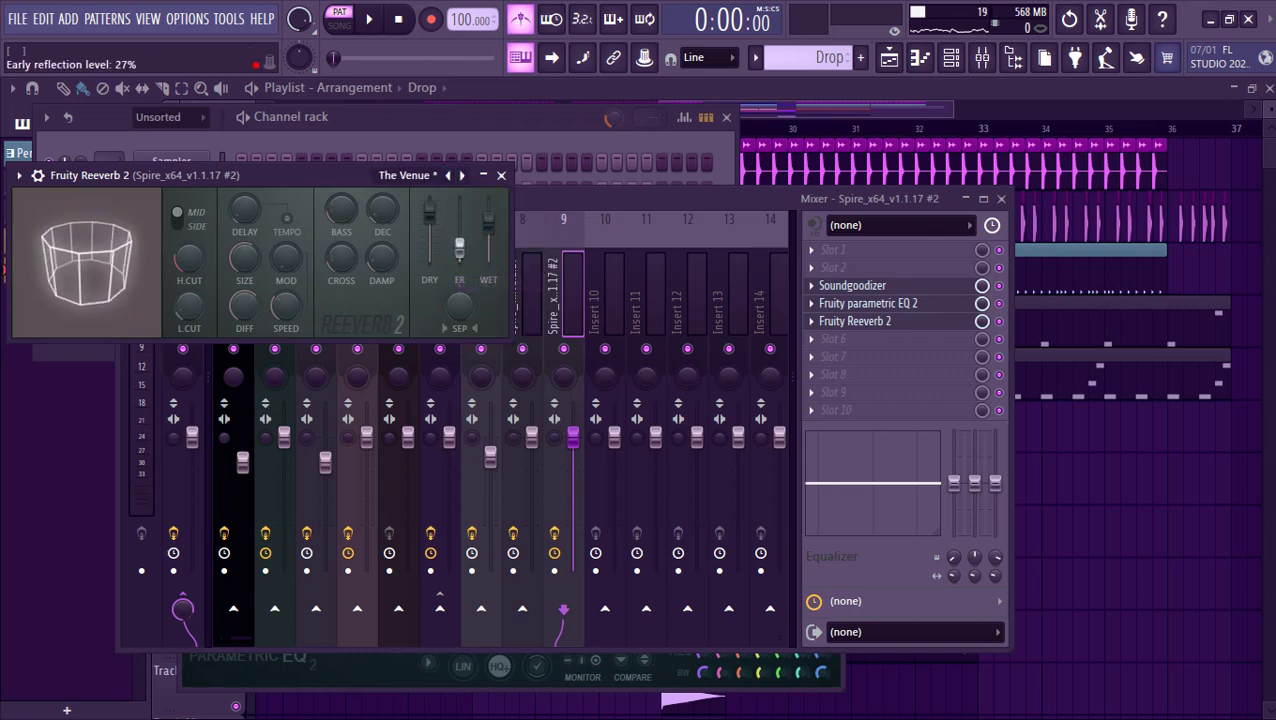
pyautogui.moveTo(488, 218); pyautogui.dragTo(488, 238)
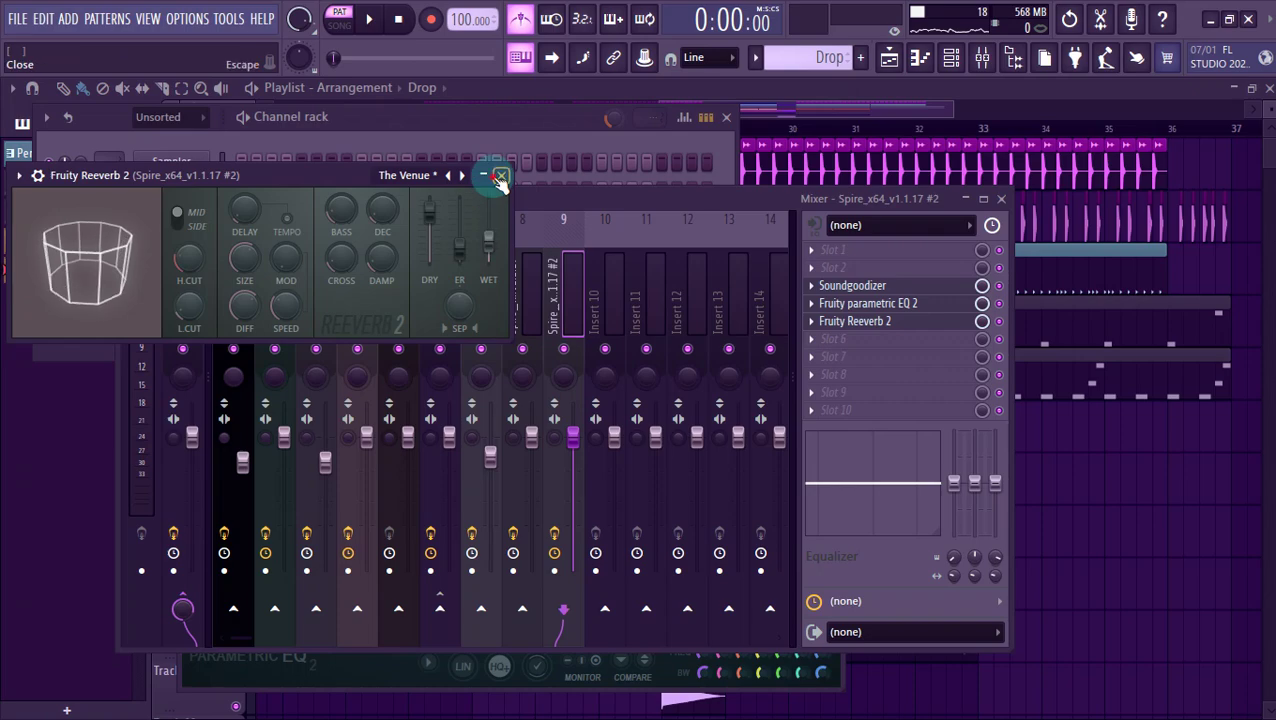
pyautogui.click(500, 177)
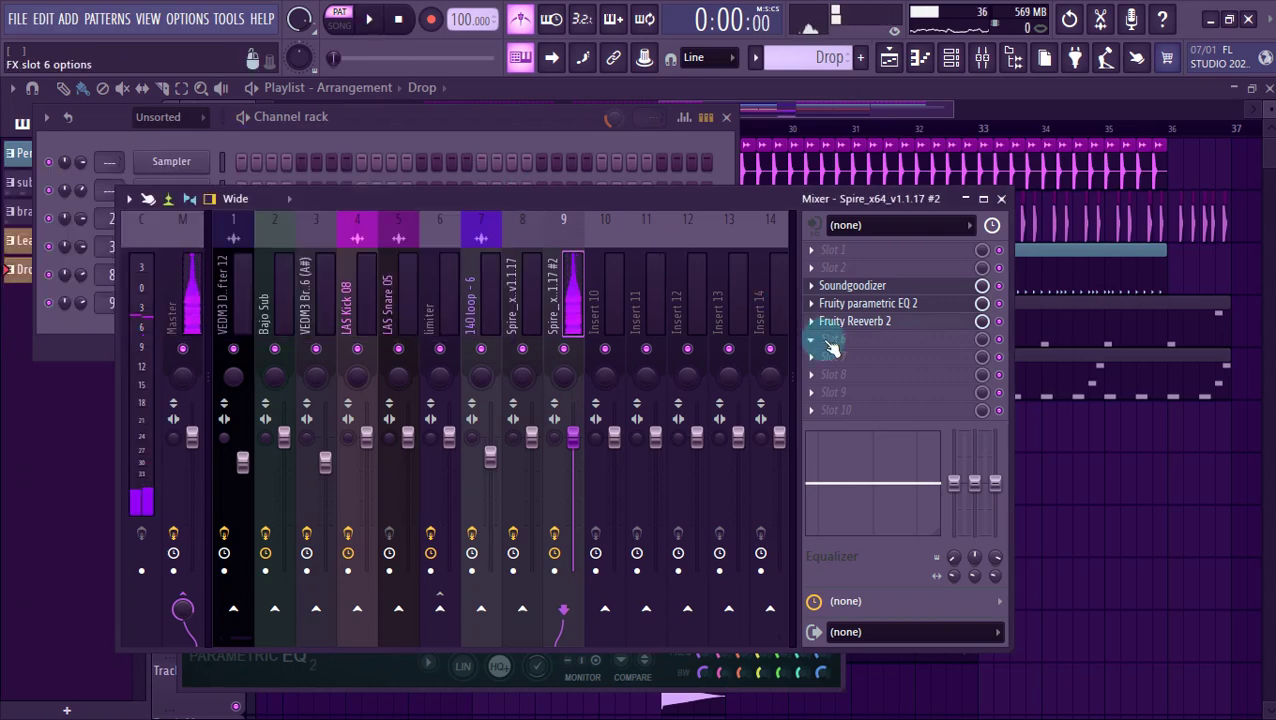
# Load Kickstart 2 in slot 6 of the same mixer track and return to the playlist.
pyautogui.click(830, 345)
pyautogui.moveTo(866, 282)
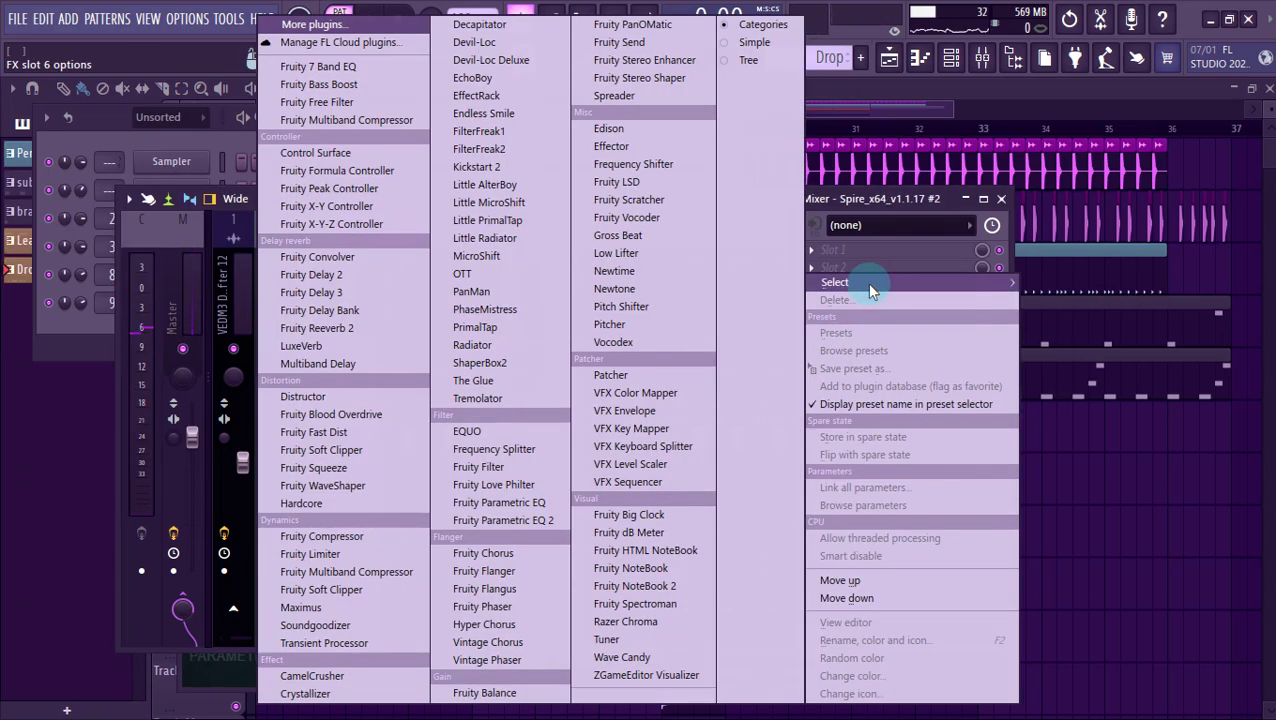
pyautogui.click(508, 166)
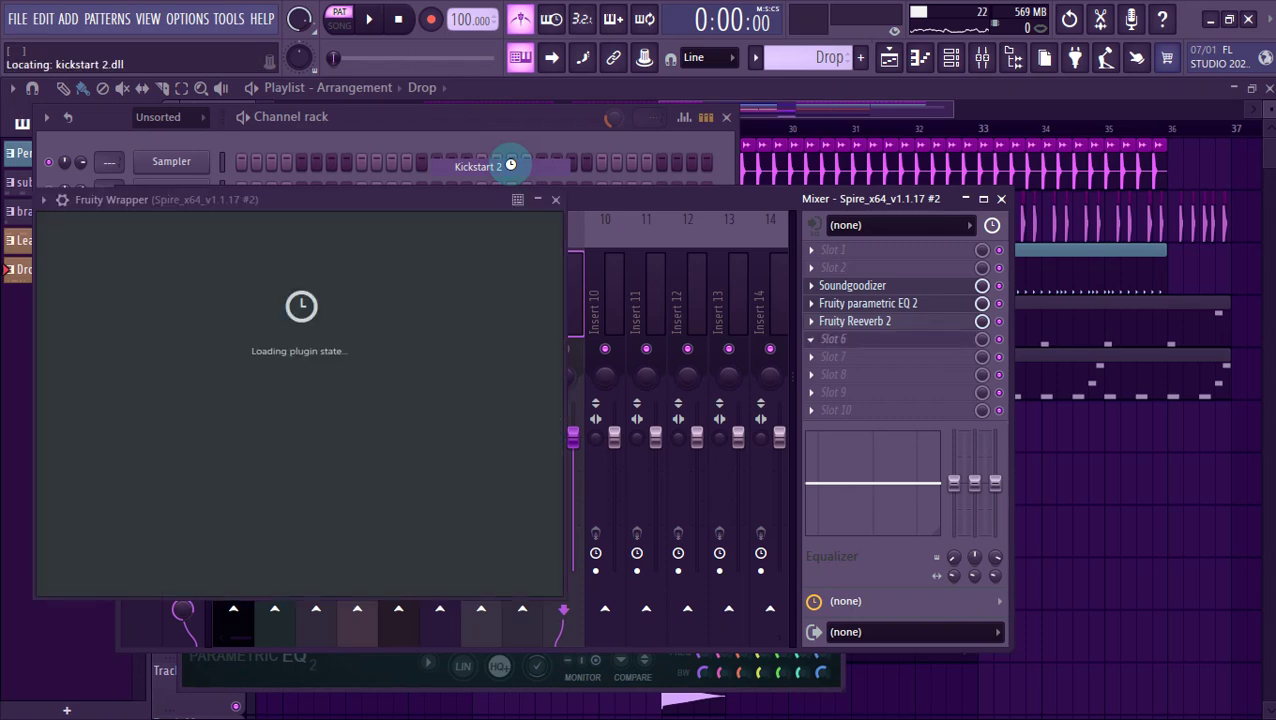
pyautogui.press('F12')
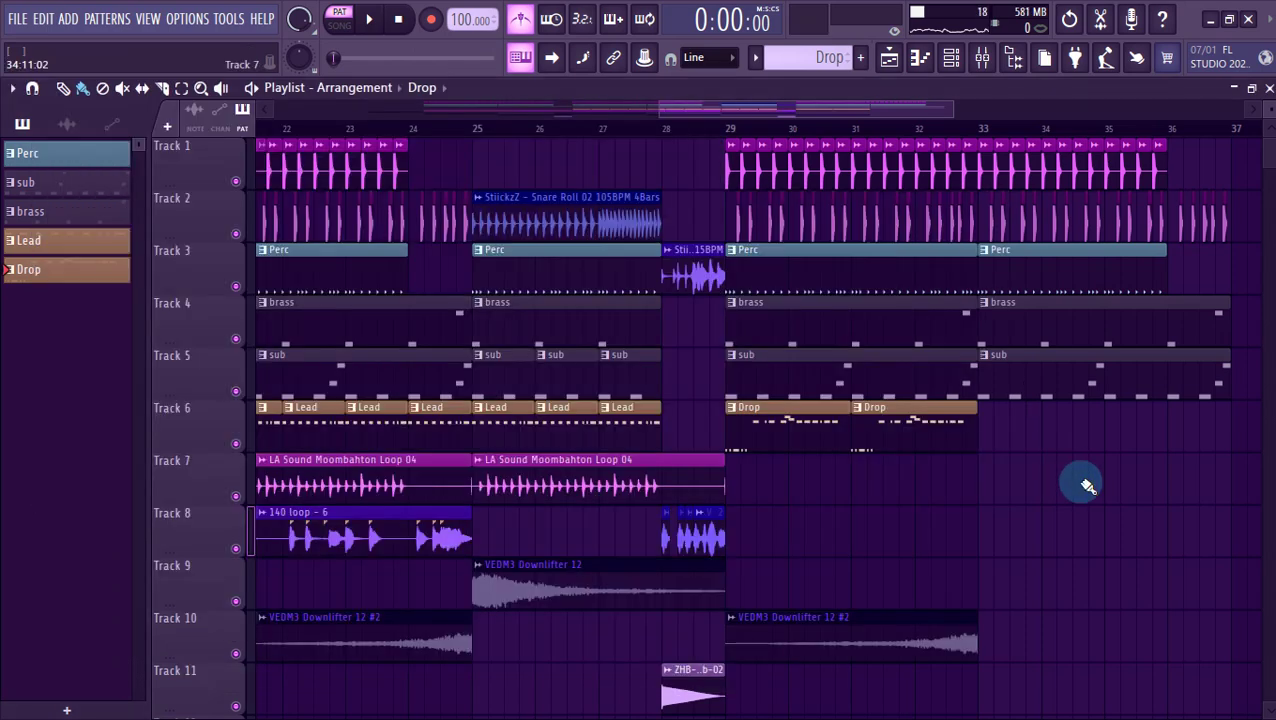
# Show the sample browser, collapse the vocal samples folder and open VDUB3 Oneshot Phrases inside VDUB3 Synths.
pyautogui.scroll(-2, 955, 492)
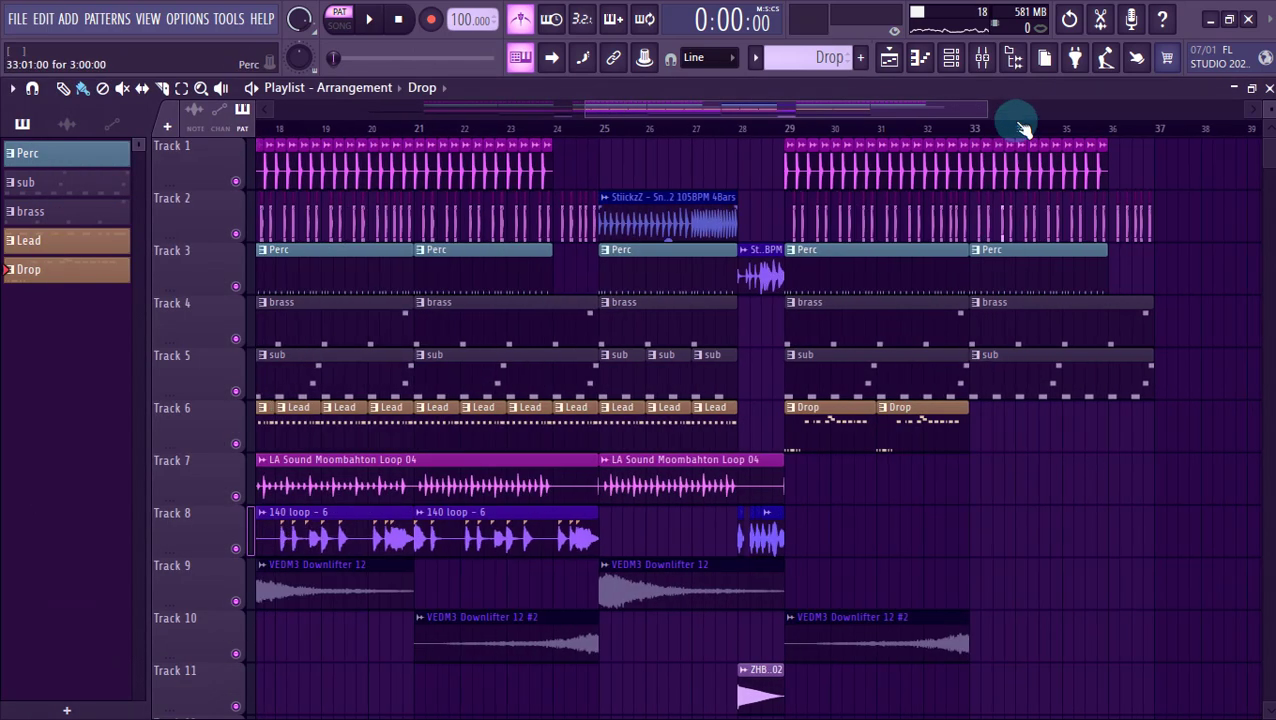
pyautogui.click(1015, 60)
pyautogui.scroll(15, 145, 301)
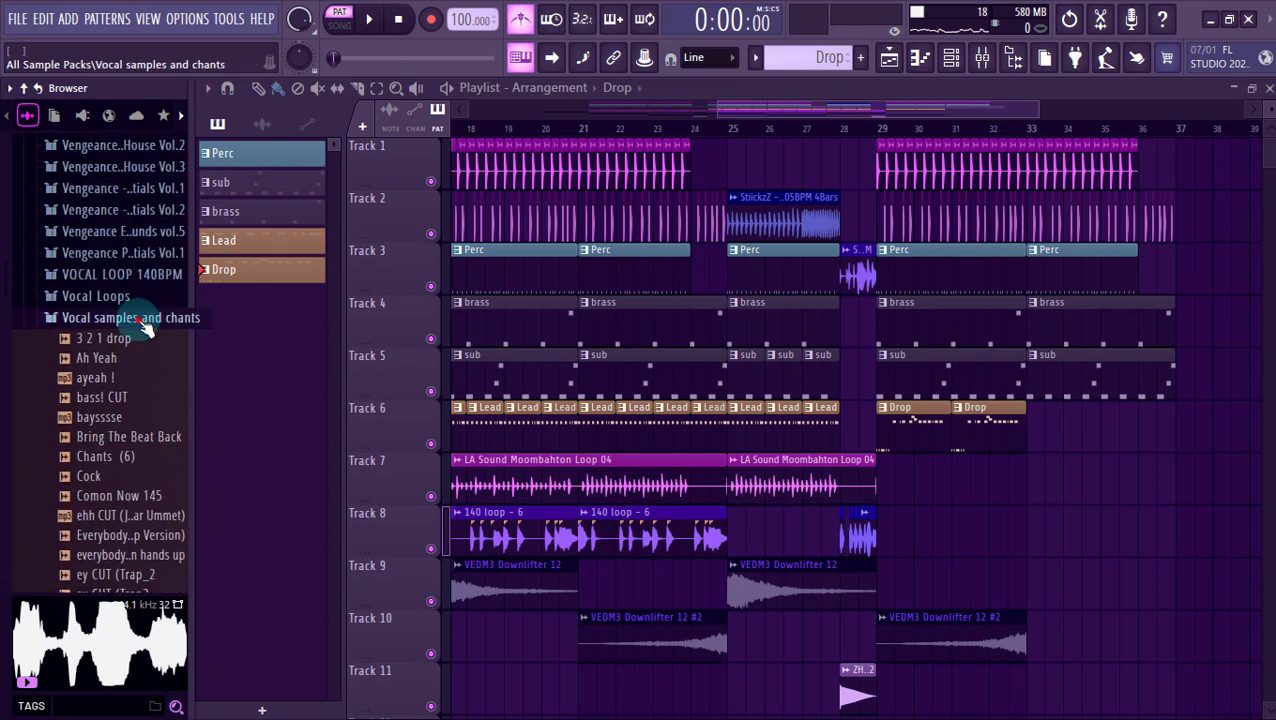
pyautogui.click(142, 318)
pyautogui.scroll(4, 145, 322)
pyautogui.scroll(4, 145, 322)
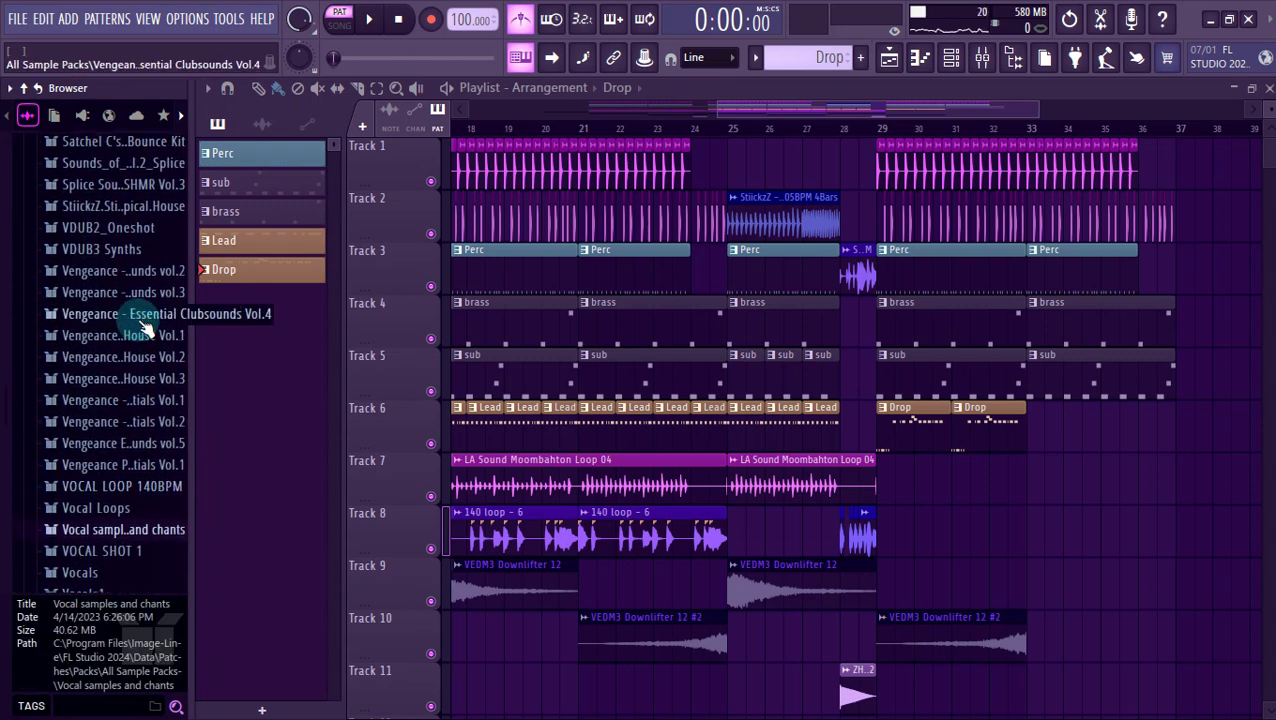
pyautogui.moveTo(145, 306); pyautogui.dragTo(152, 316)
pyautogui.click(150, 306)
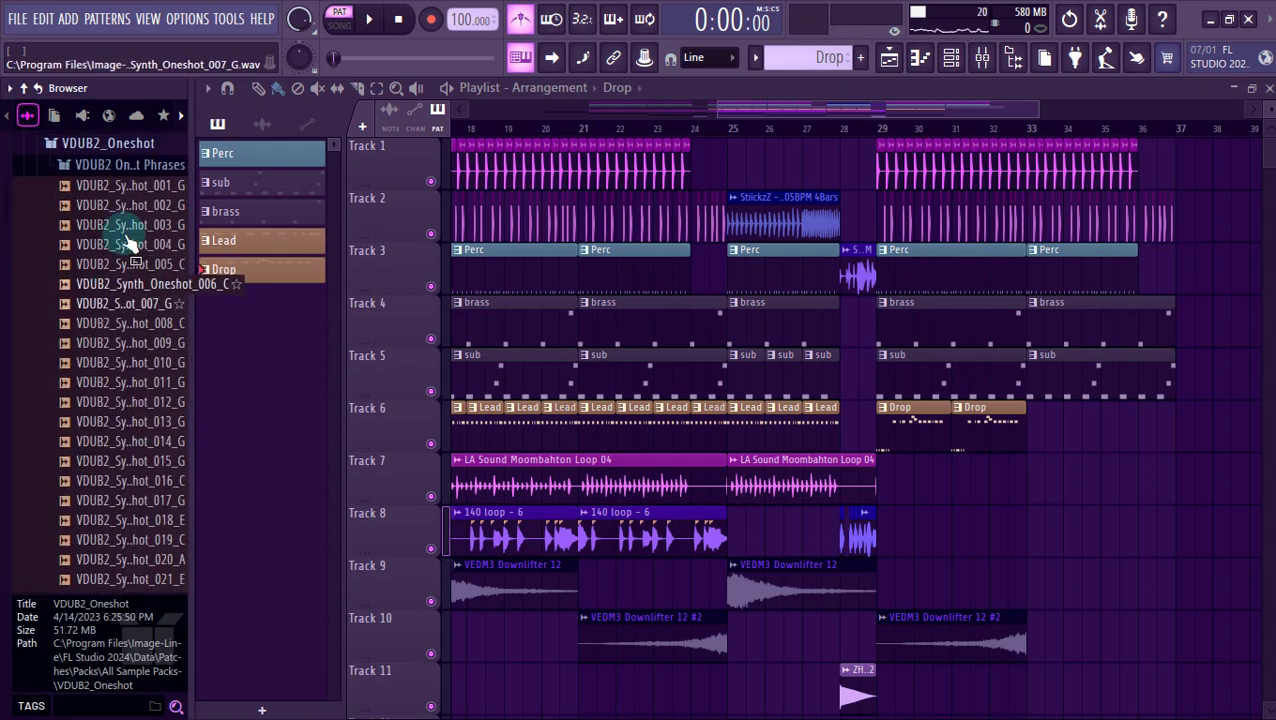
pyautogui.click(128, 148)
pyautogui.click(134, 165)
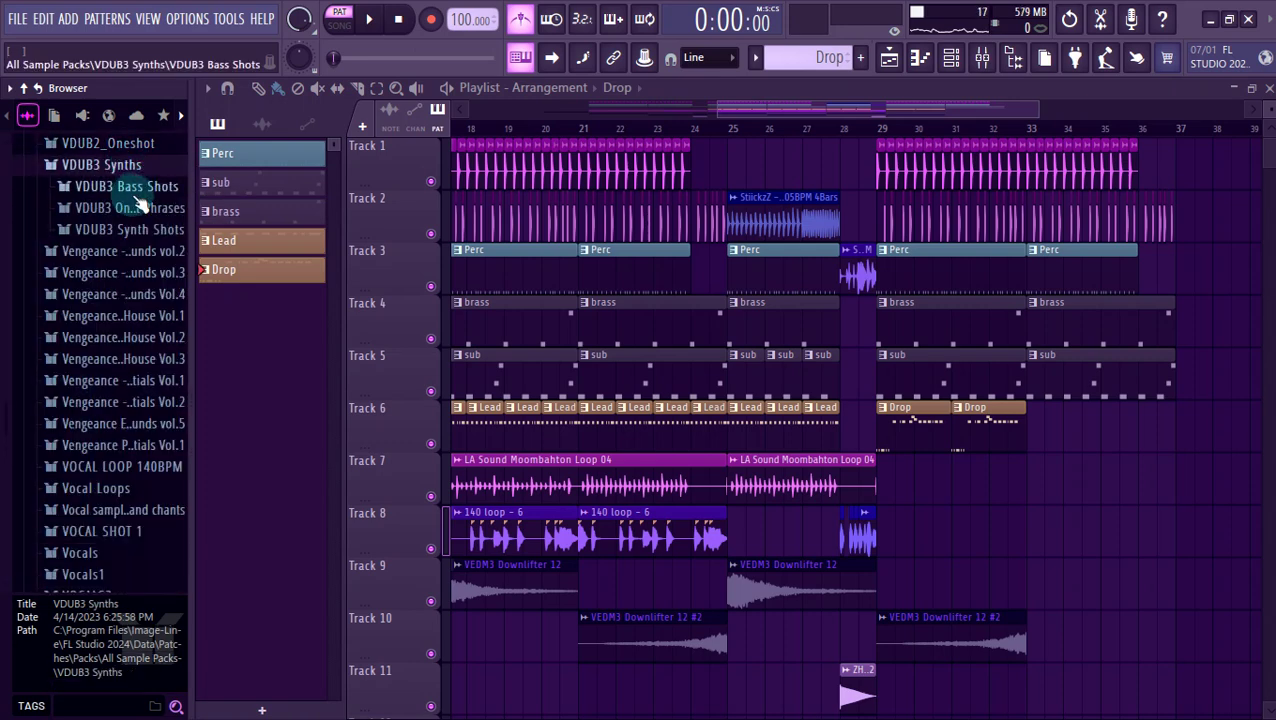
pyautogui.click(140, 205)
# Audition samples in the VDUB3 Oneshot Phrases folder, from Phrase 001 A# through Phrase 028 A#.
pyautogui.click(99, 165)
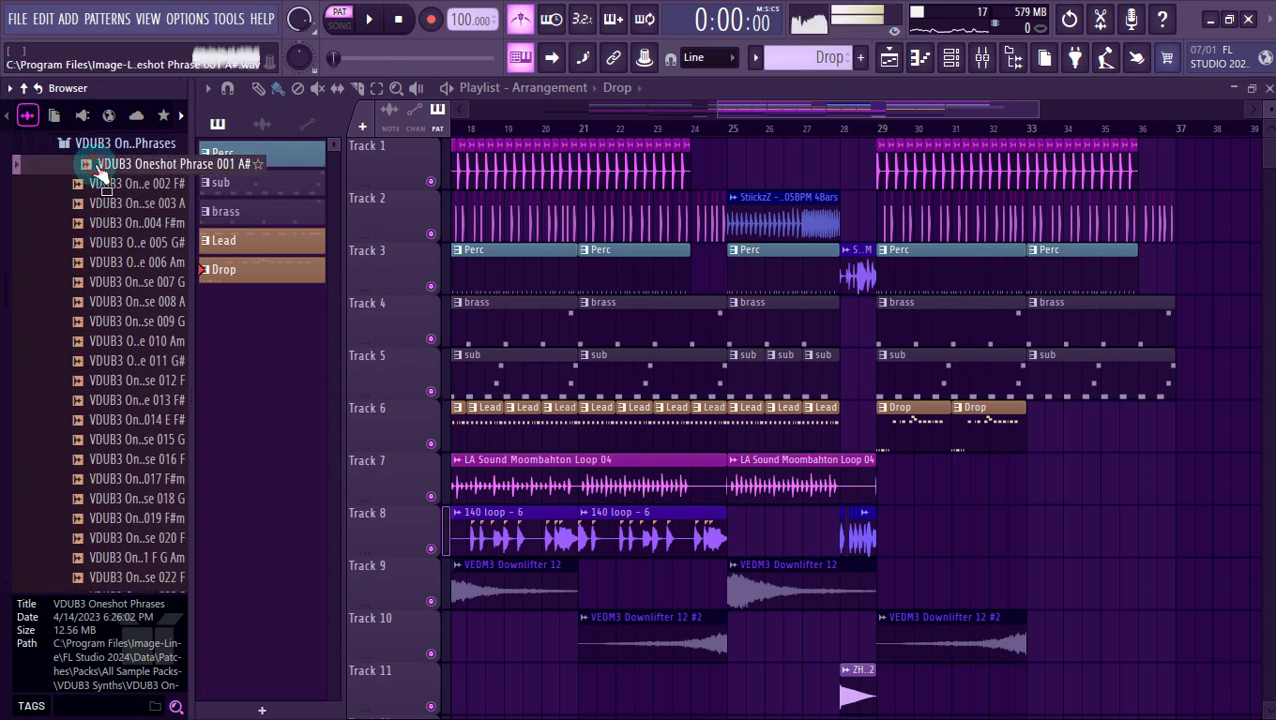
pyautogui.click(100, 243)
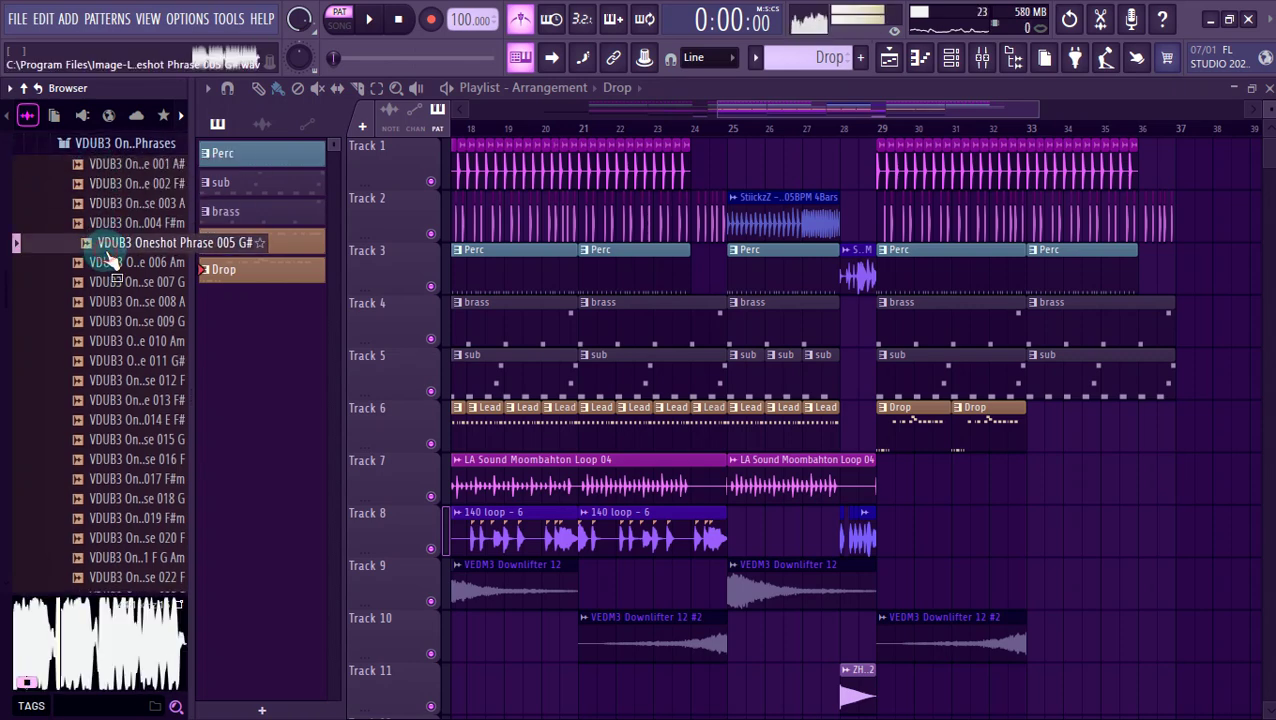
pyautogui.click(130, 380)
pyautogui.click(134, 440)
pyautogui.click(140, 500)
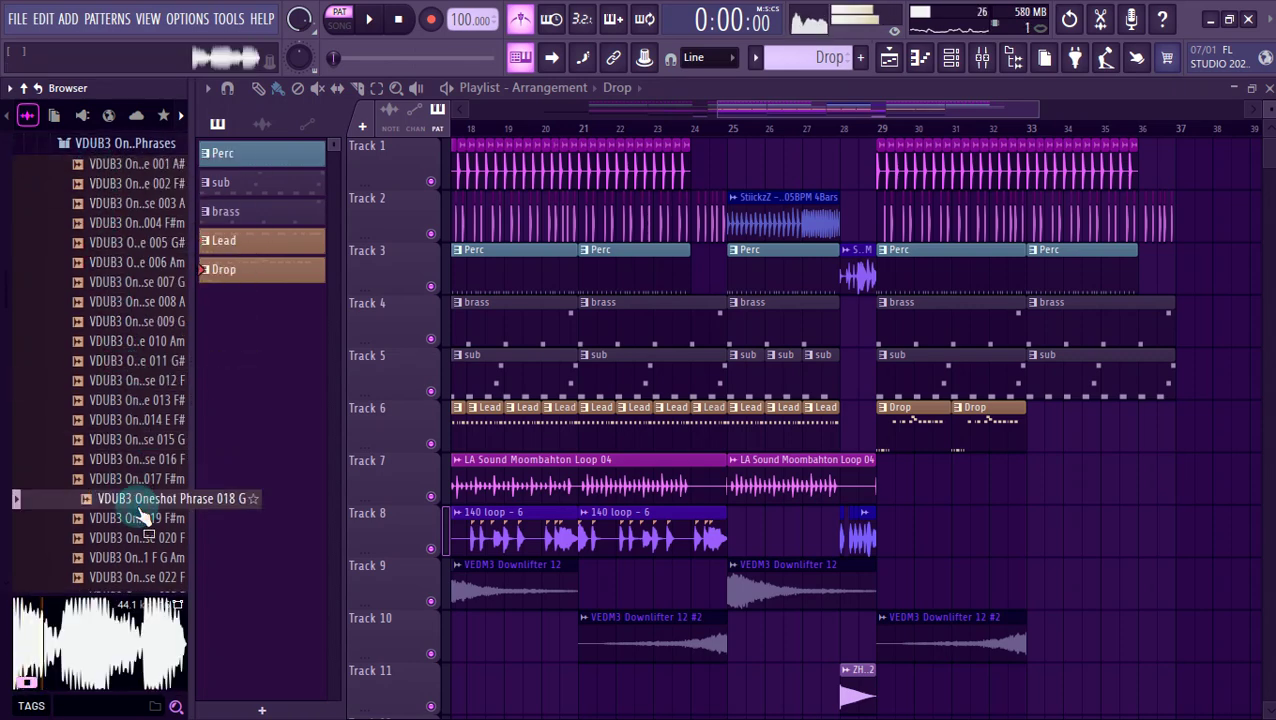
pyautogui.click(140, 517)
pyautogui.scroll(-3, 130, 480)
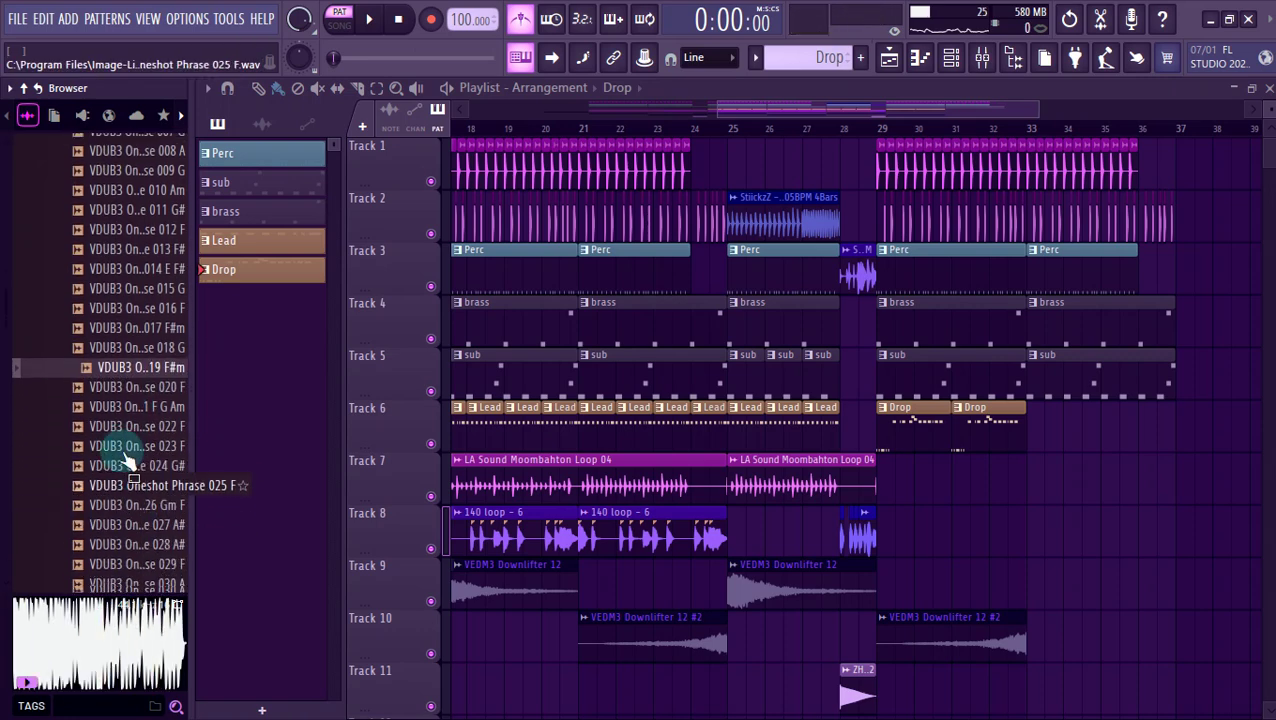
pyautogui.click(127, 456)
pyautogui.scroll(-2, 127, 456)
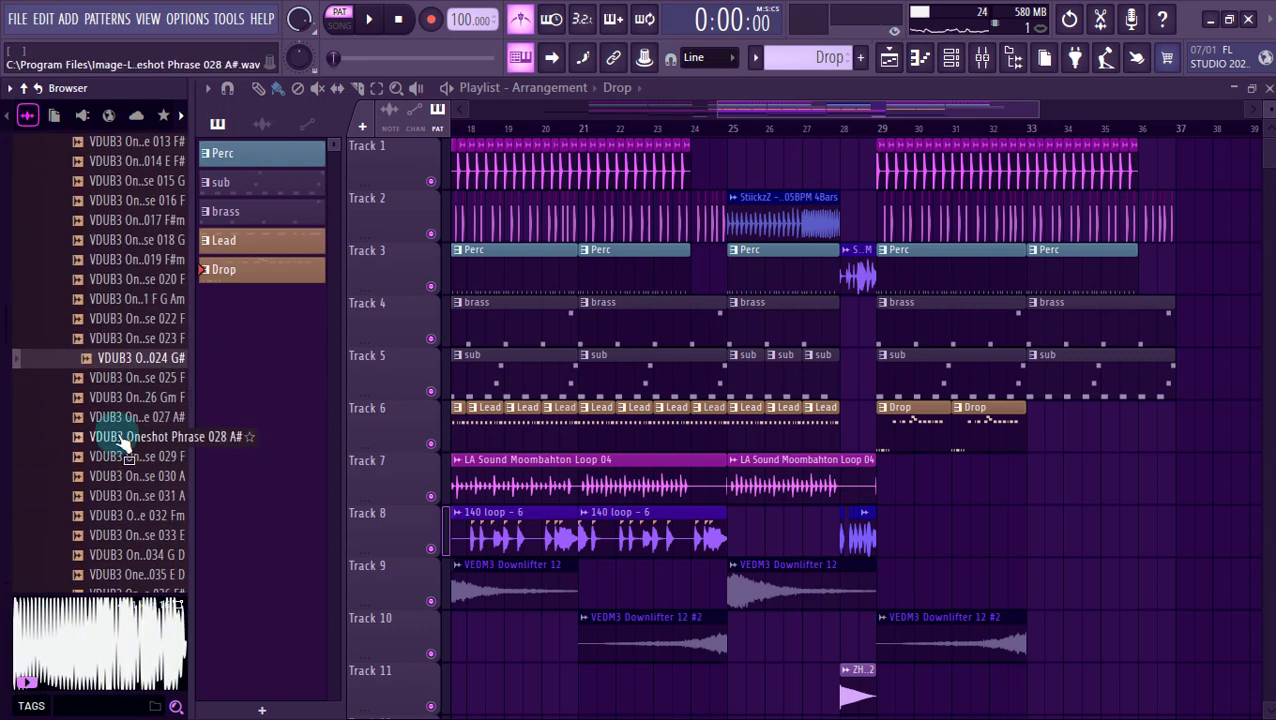
pyautogui.click(125, 440)
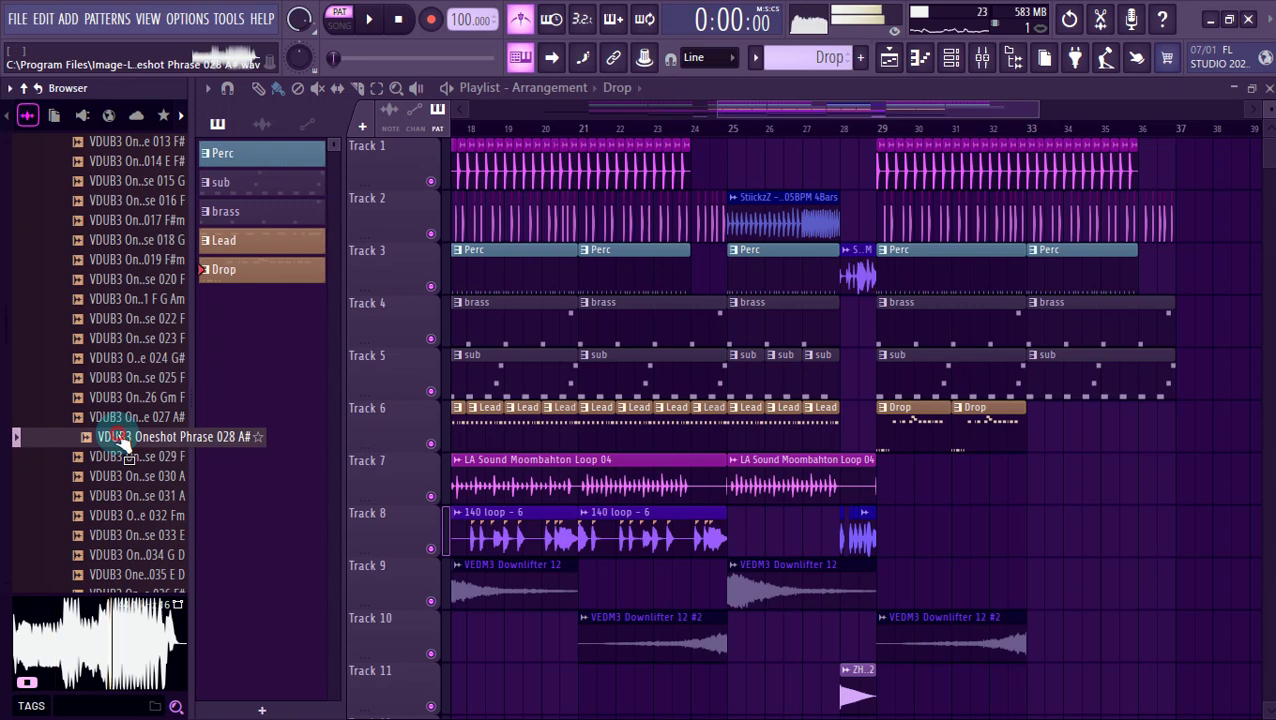
# Place VDUB3 Oneshot Phrase 028 A# on Track 7 at step 9 of bar 30 and fit it to the project tempo.
pyautogui.moveTo(120, 440); pyautogui.dragTo(968, 490)
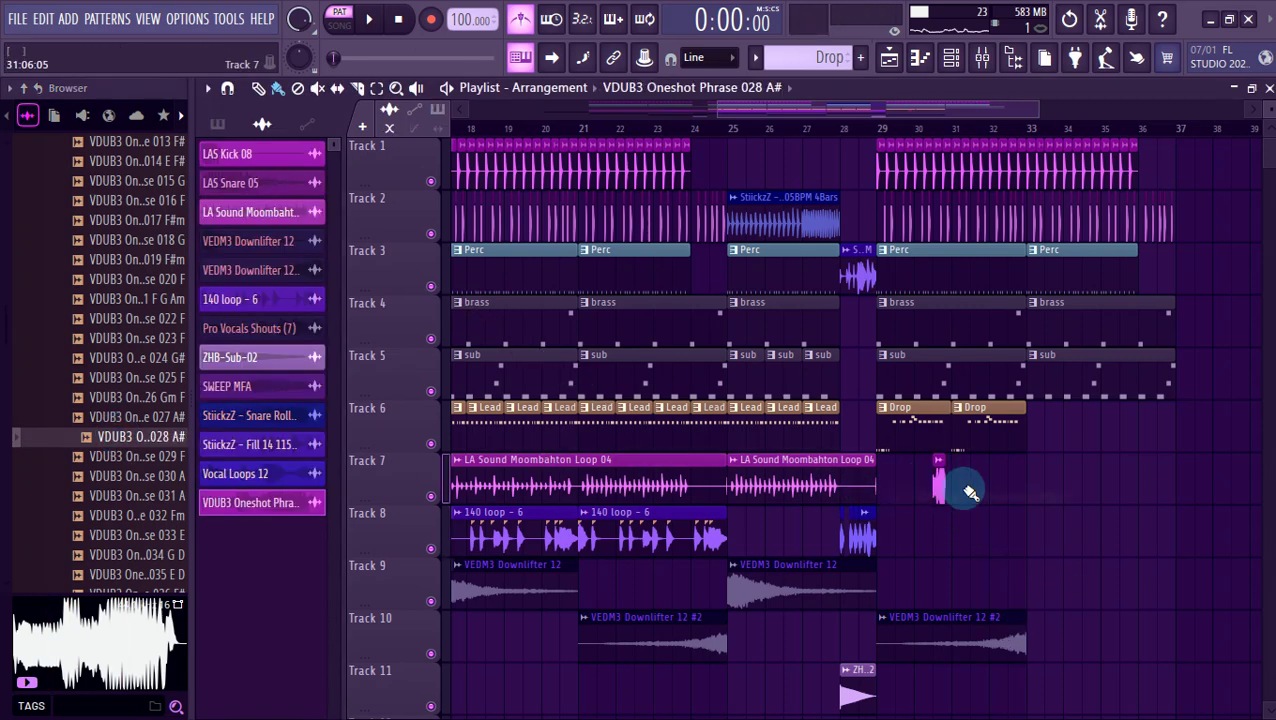
pyautogui.scroll(4, 966, 490)
pyautogui.rightClick(846, 458)
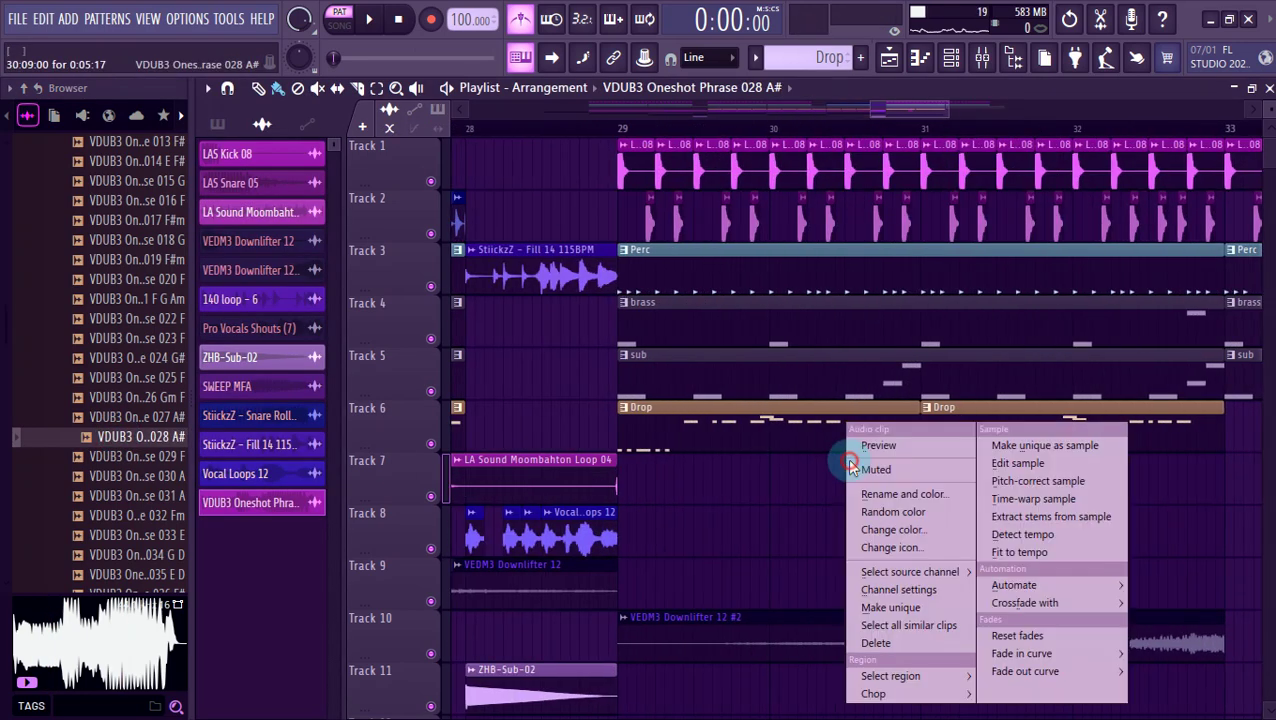
pyautogui.click(1040, 538)
pyautogui.click(643, 387)
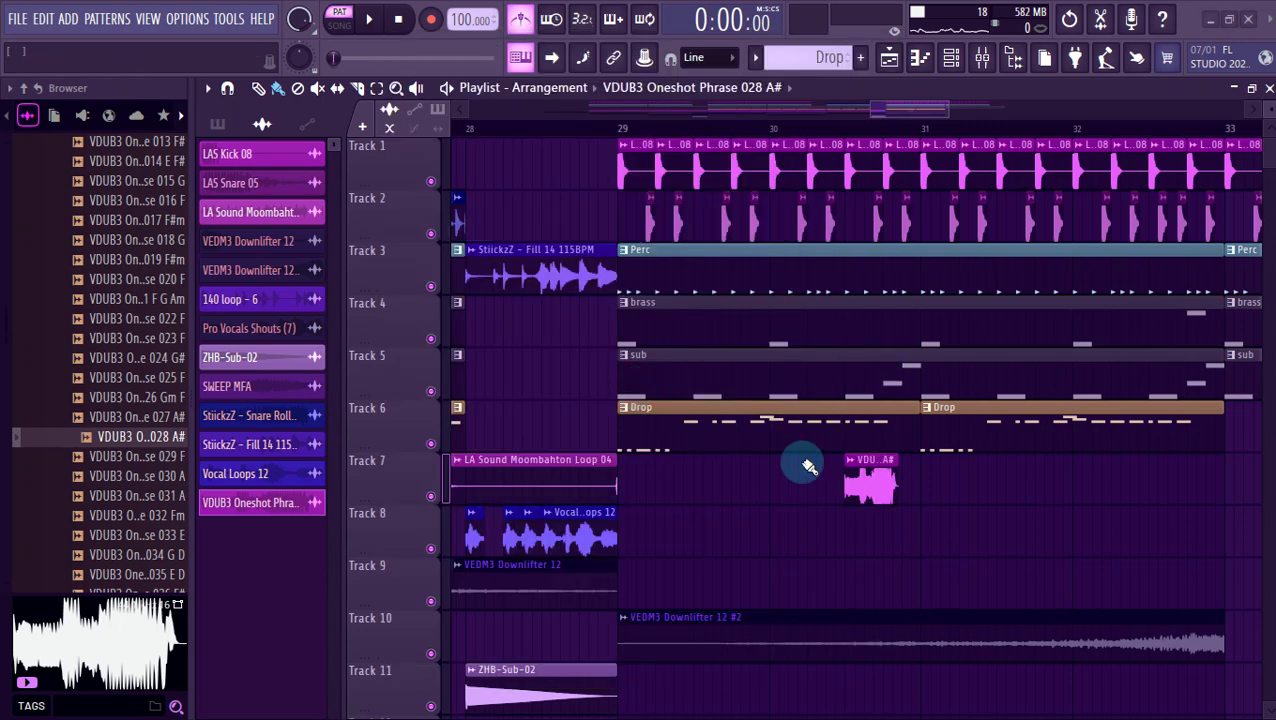
# Normalize the VDUB3 Oneshot Phrase clip with its channel volume at 70% and route it to mixer track 10.
pyautogui.scroll(3, 968, 521)
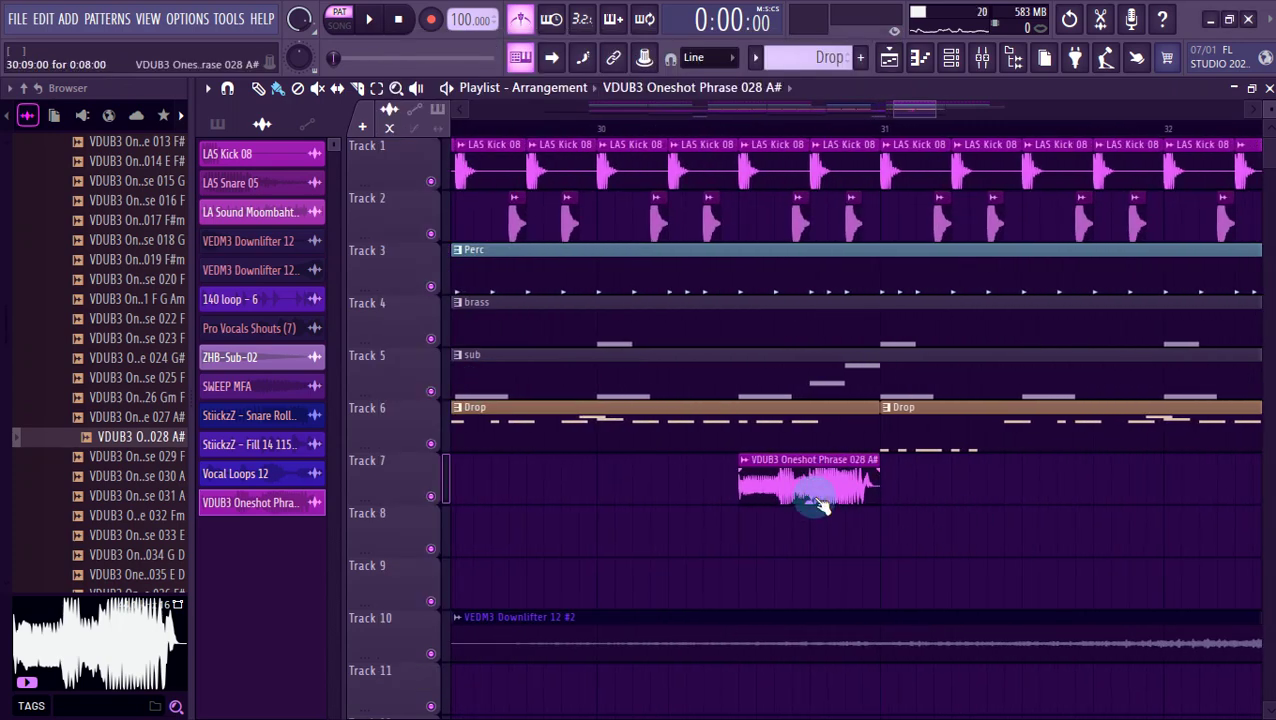
pyautogui.doubleClick(818, 505)
pyautogui.click(541, 378)
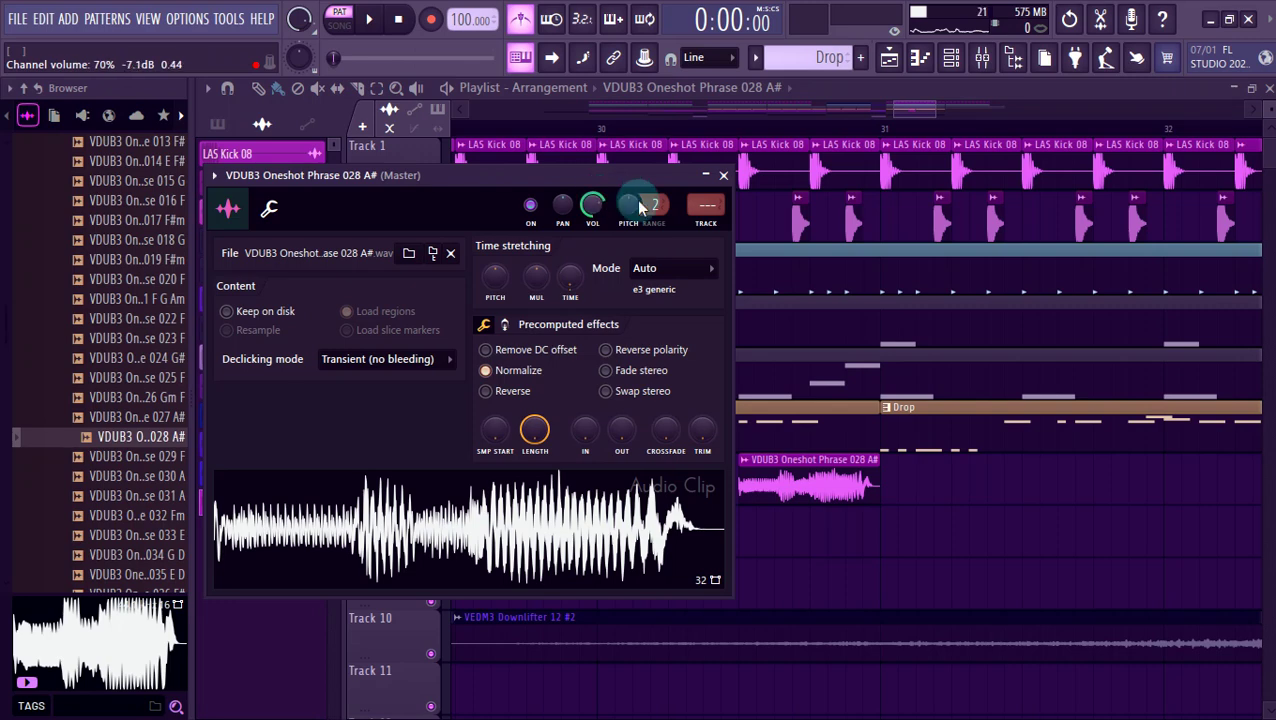
pyautogui.click(707, 224)
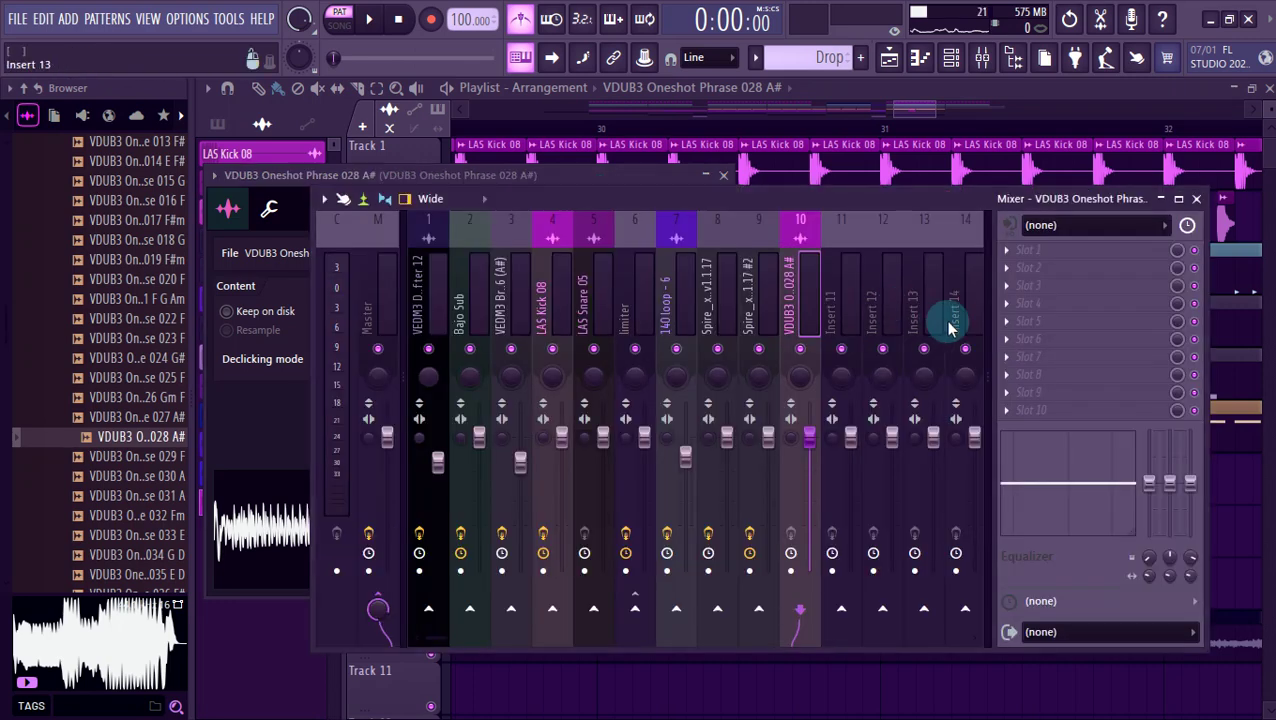
# Load Fruity Parametric EQ 2 in slot 2, cut the lows steeply with band 1 up to just below 100 Hz and raise the main level.
pyautogui.click(1028, 284)
pyautogui.click(694, 522)
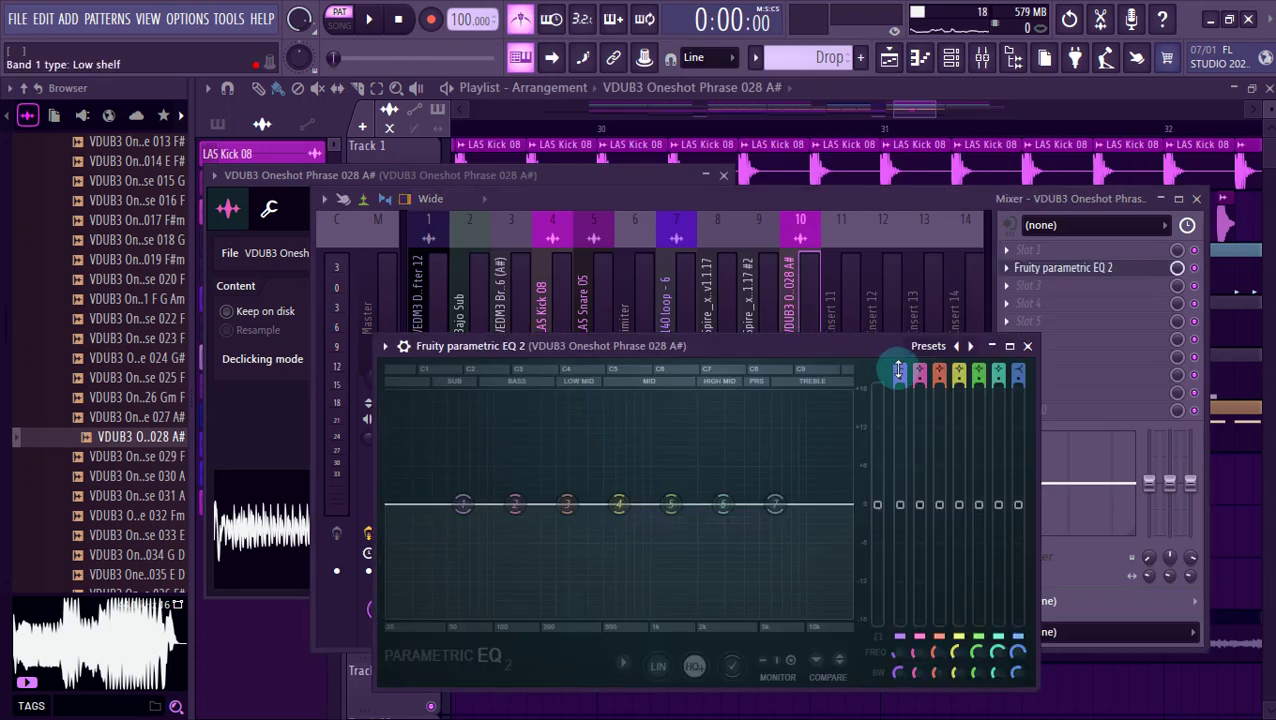
pyautogui.scroll(2, 899, 374)
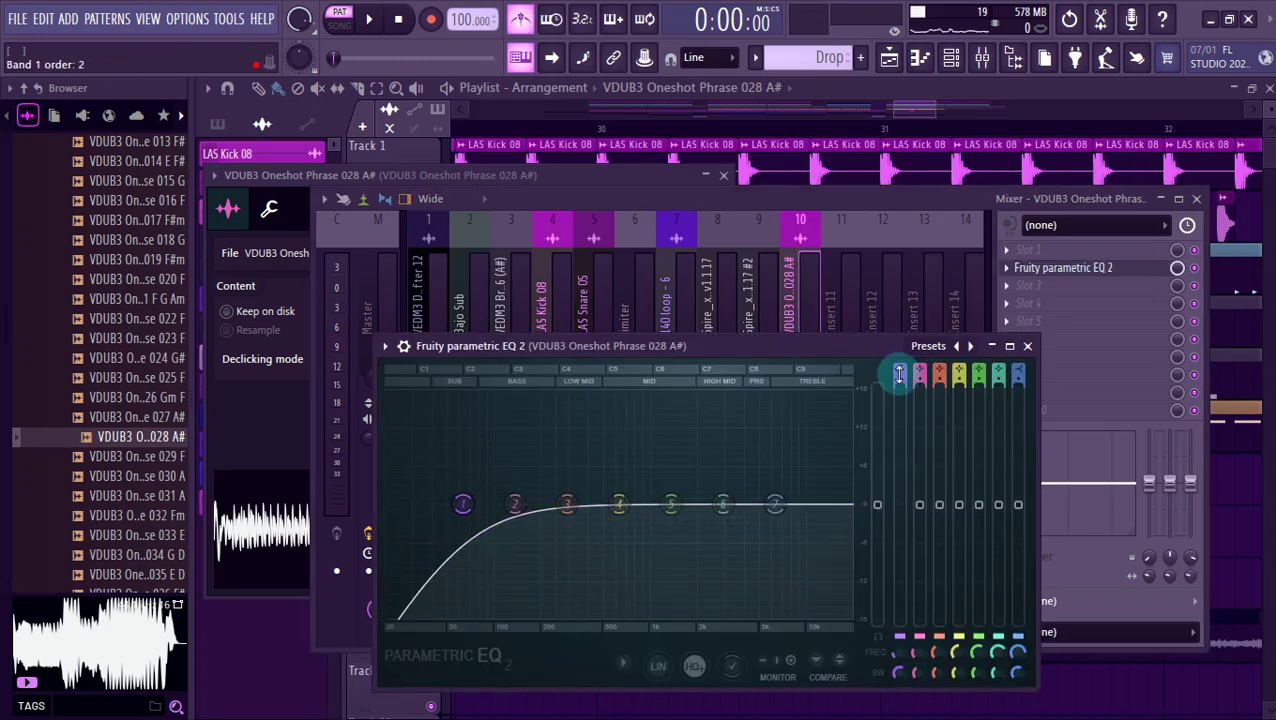
pyautogui.scroll(2, 899, 374)
pyautogui.moveTo(466, 500); pyautogui.dragTo(495, 504)
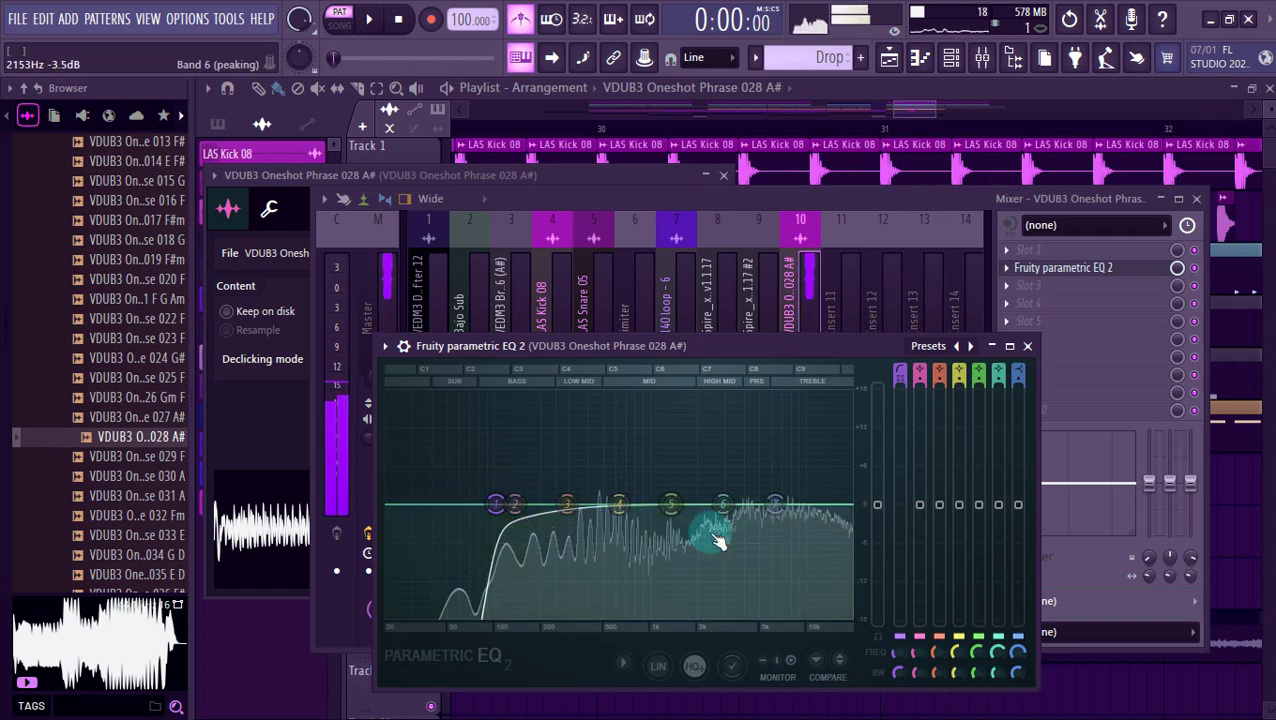
pyautogui.moveTo(884, 508); pyautogui.dragTo(884, 470)
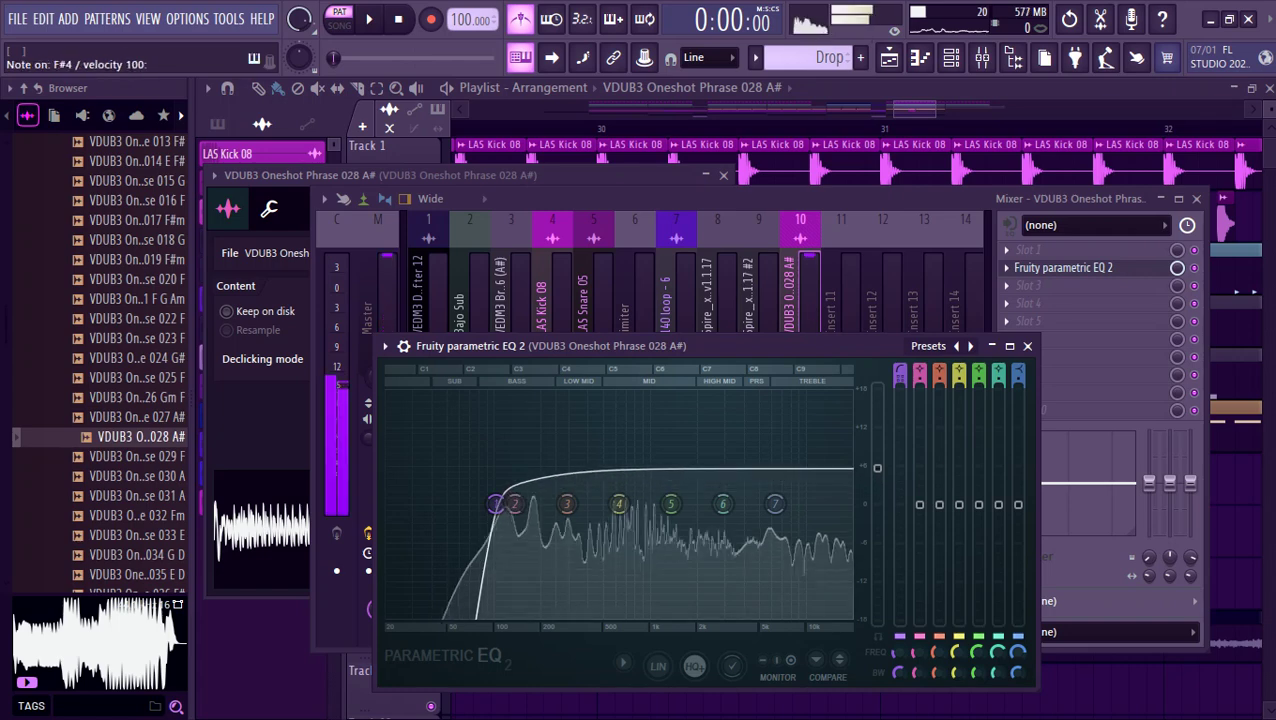
# Load Fruity Reeverb 2 in slot 3 of mixer track 10 and return to the playlist.
pyautogui.click(1028, 285)
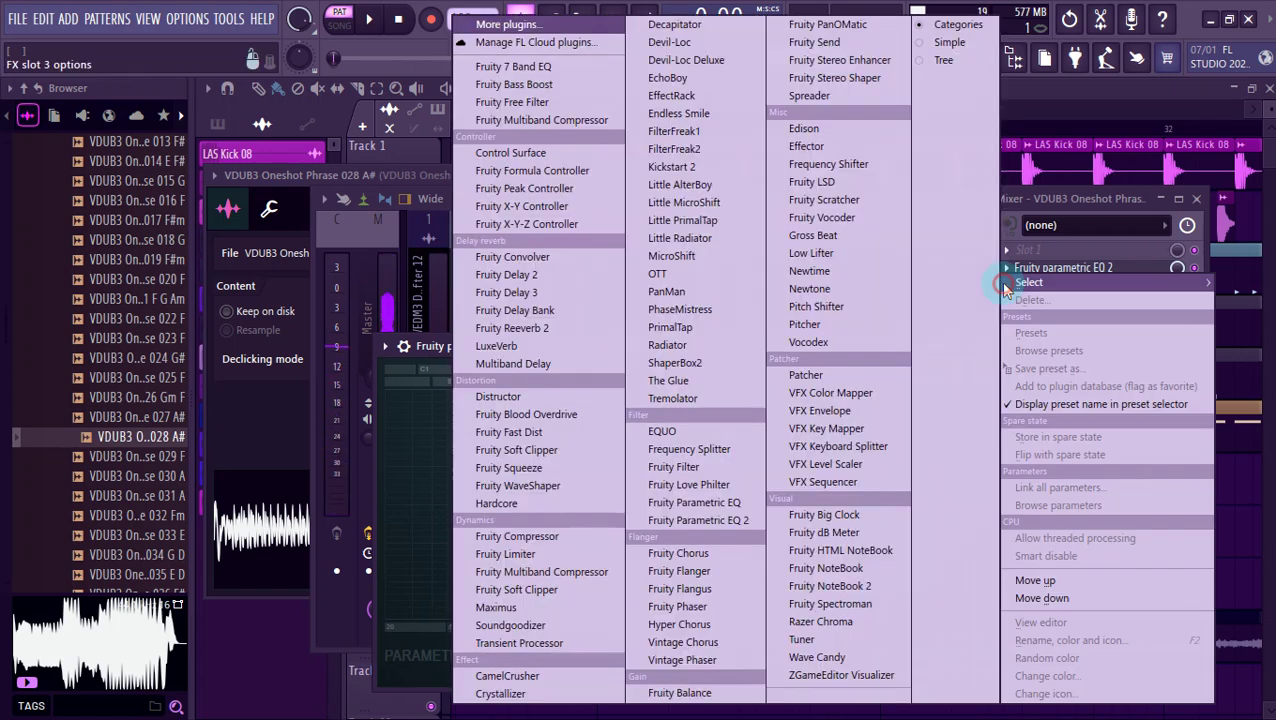
pyautogui.click(582, 328)
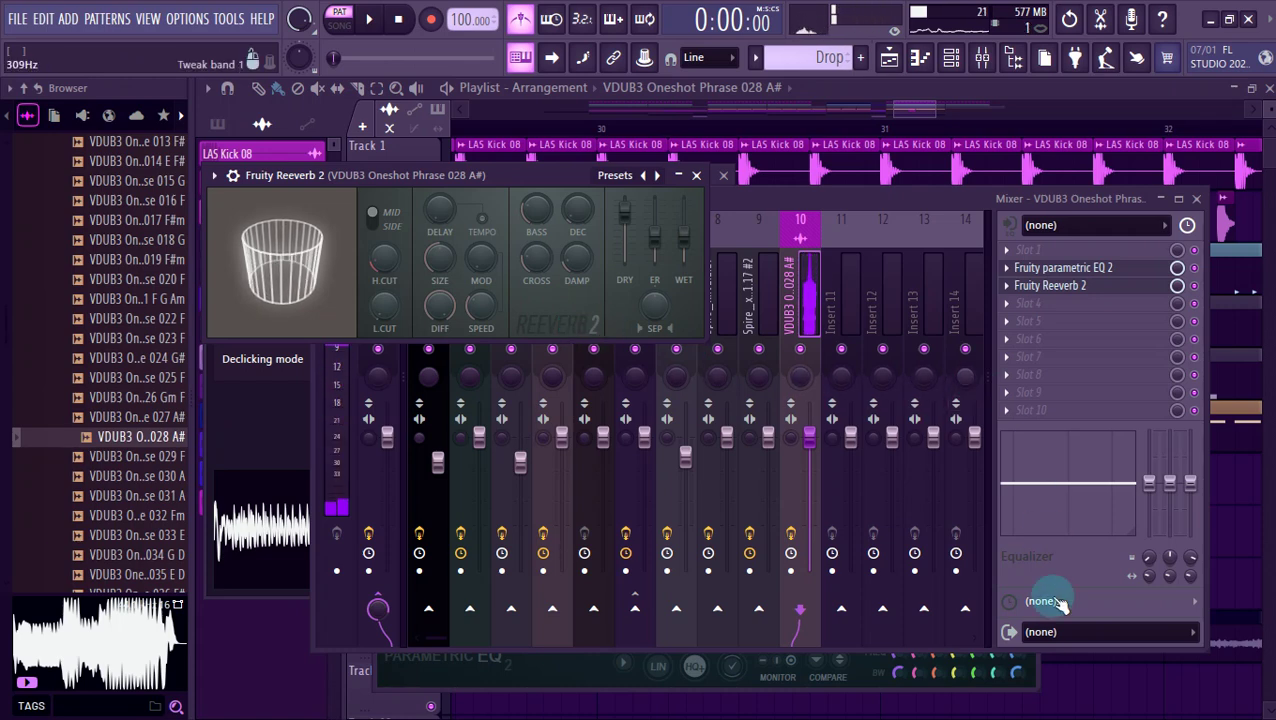
pyautogui.press('F12')
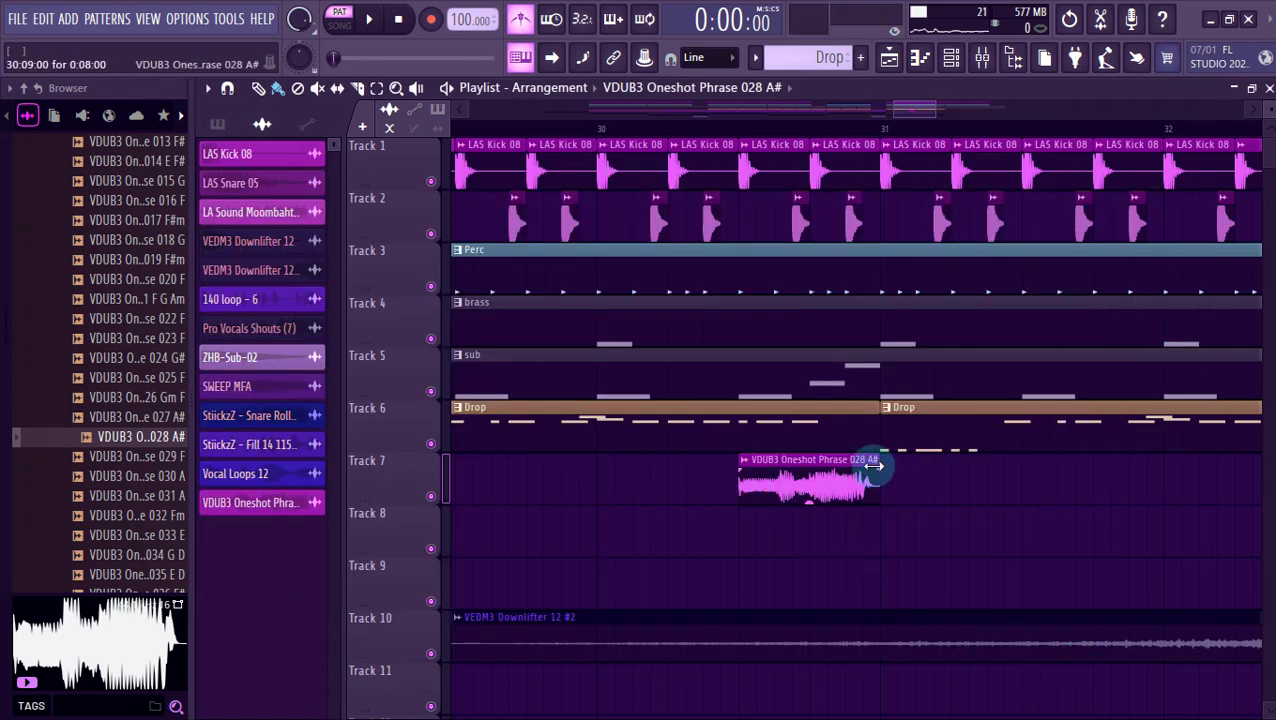
# Shorten the oneshot clip on Track 7 to 4 steps, starting at step 13 of bar 30.
pyautogui.moveTo(875, 464)
pyautogui.mouseDown()
pyautogui.moveTo(806, 468)
pyautogui.moveTo(855, 477)
pyautogui.mouseUp()
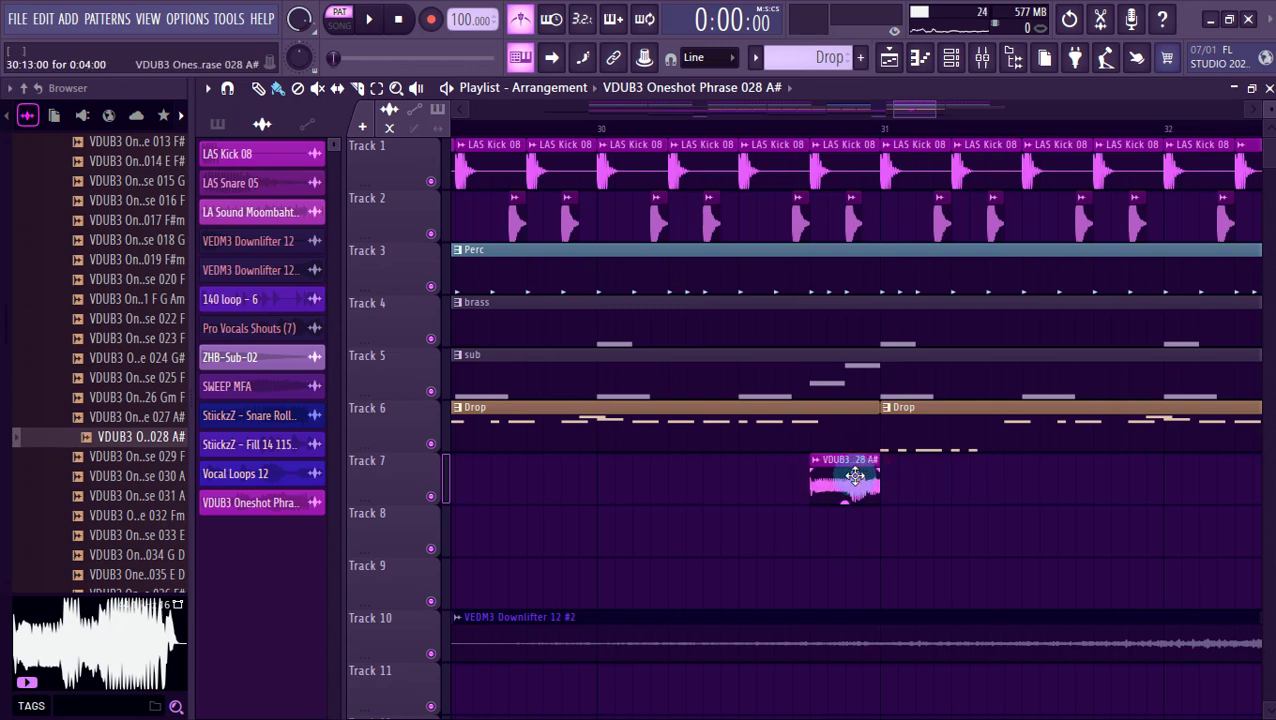
pyautogui.keyDown('ctrl'); pyautogui.scroll(-3, 846, 478); pyautogui.keyUp('ctrl')
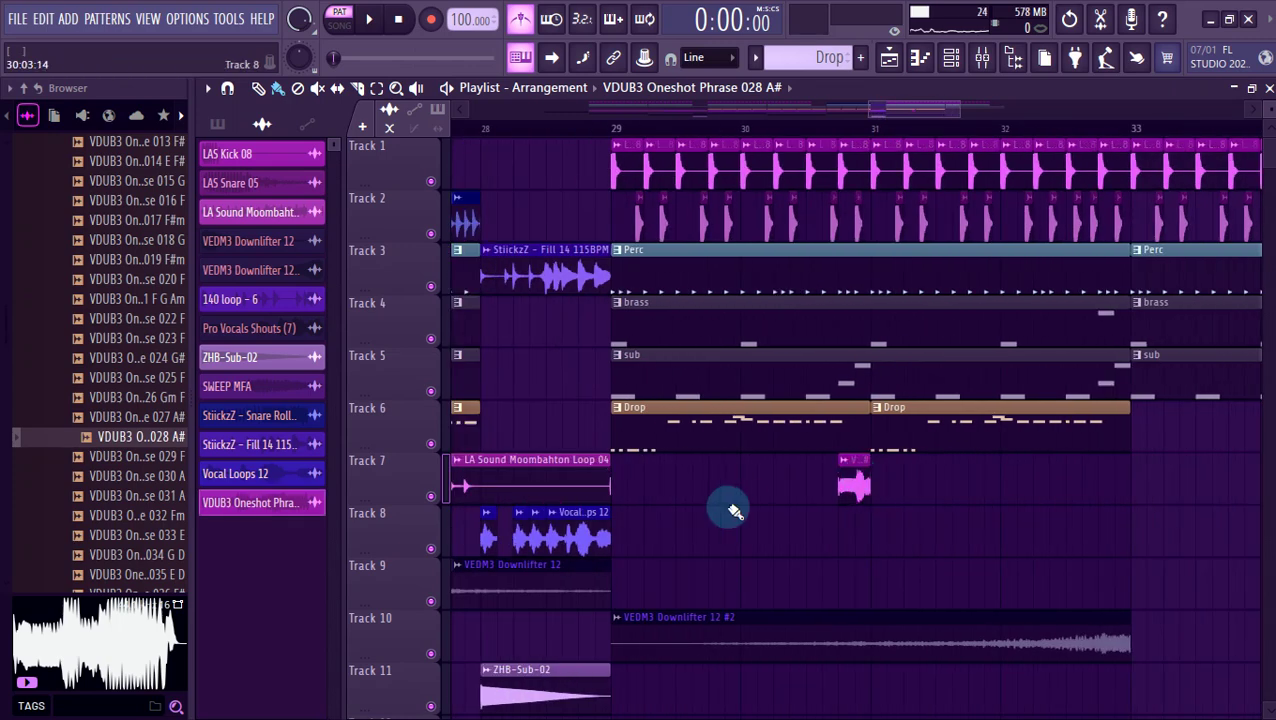
# Solo Tracks 6 and 7 and play the drop to hear the oneshot against the lead.
pyautogui.rightClick(431, 497)
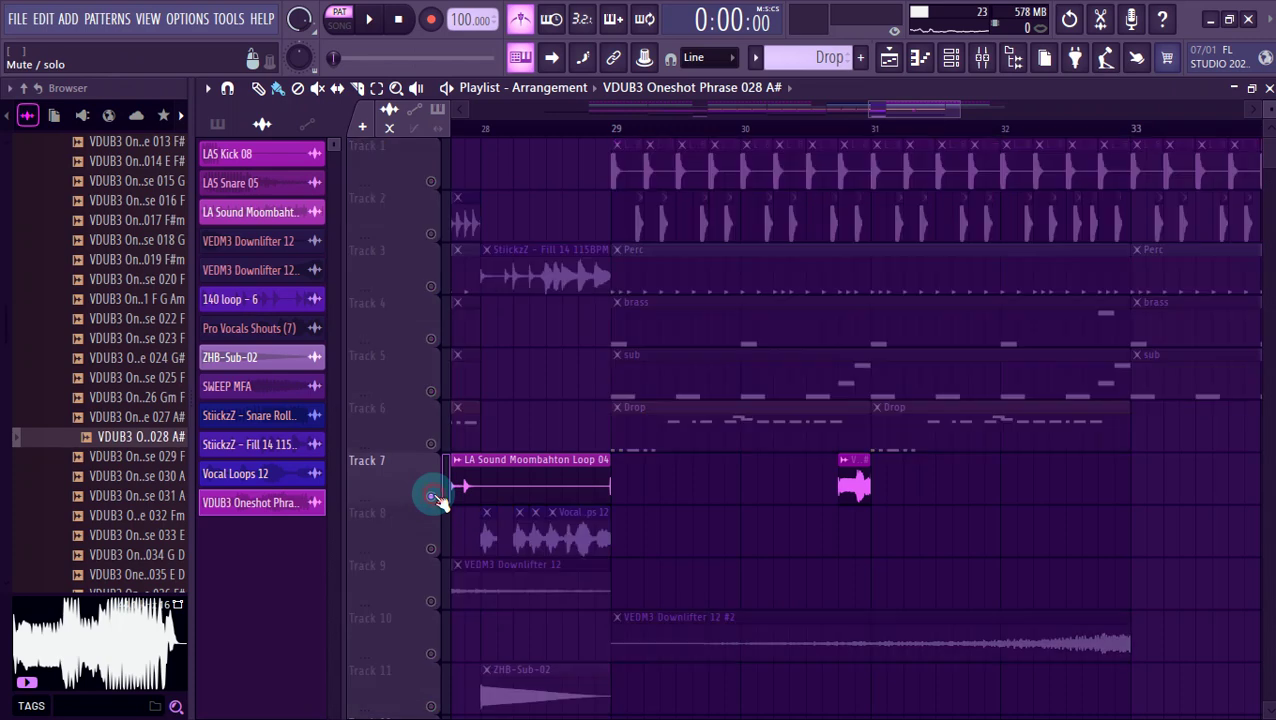
pyautogui.click(431, 445)
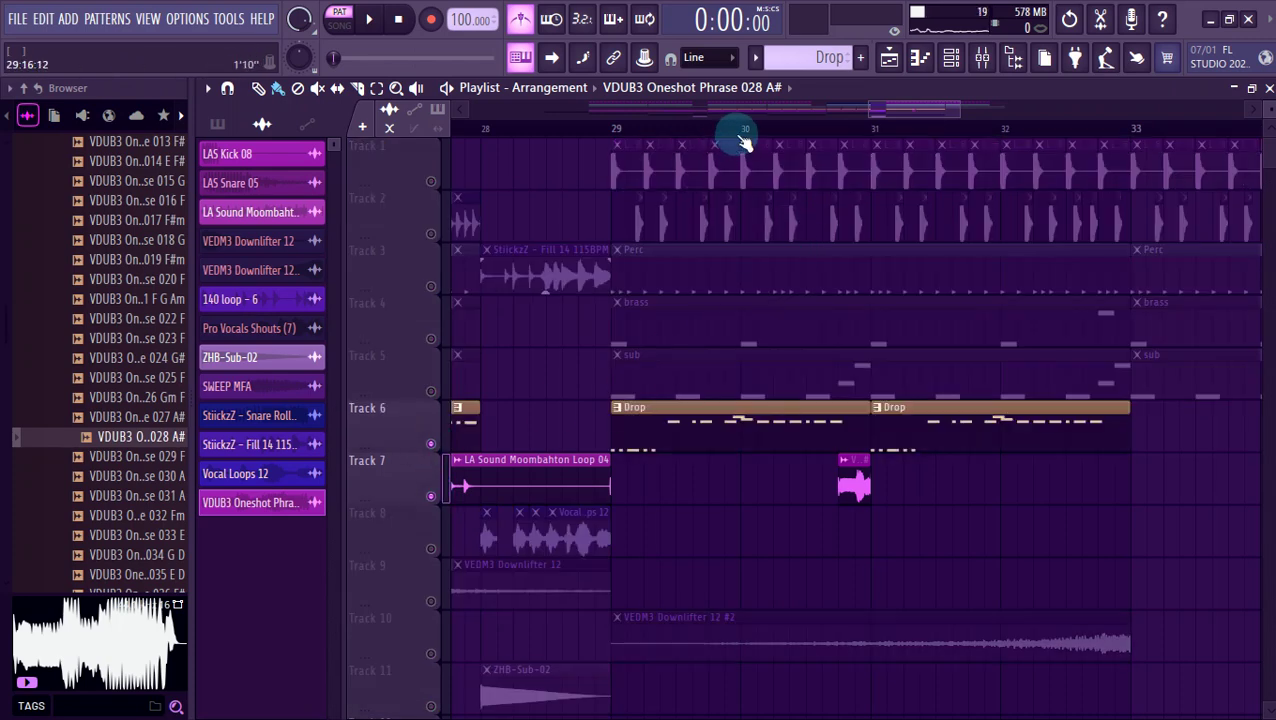
pyautogui.press('space')
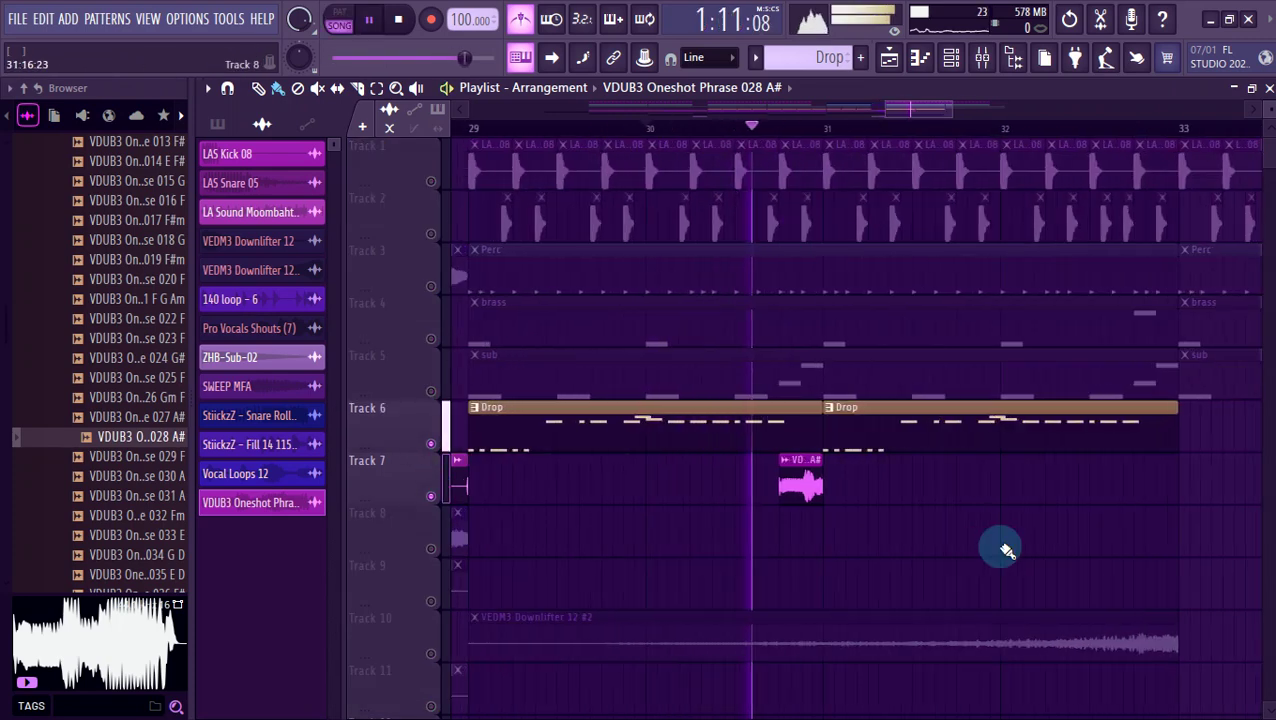
pyautogui.scroll(-3, 997, 545)
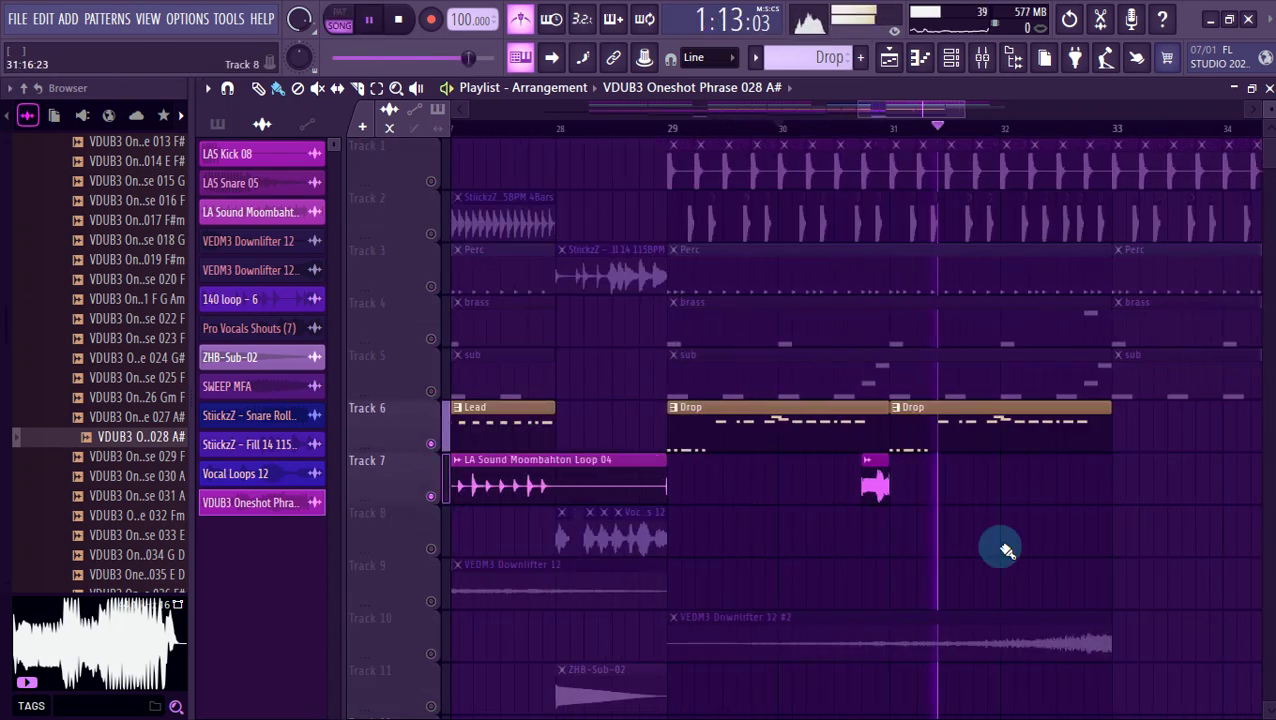
pyautogui.scroll(-1, 832, 535)
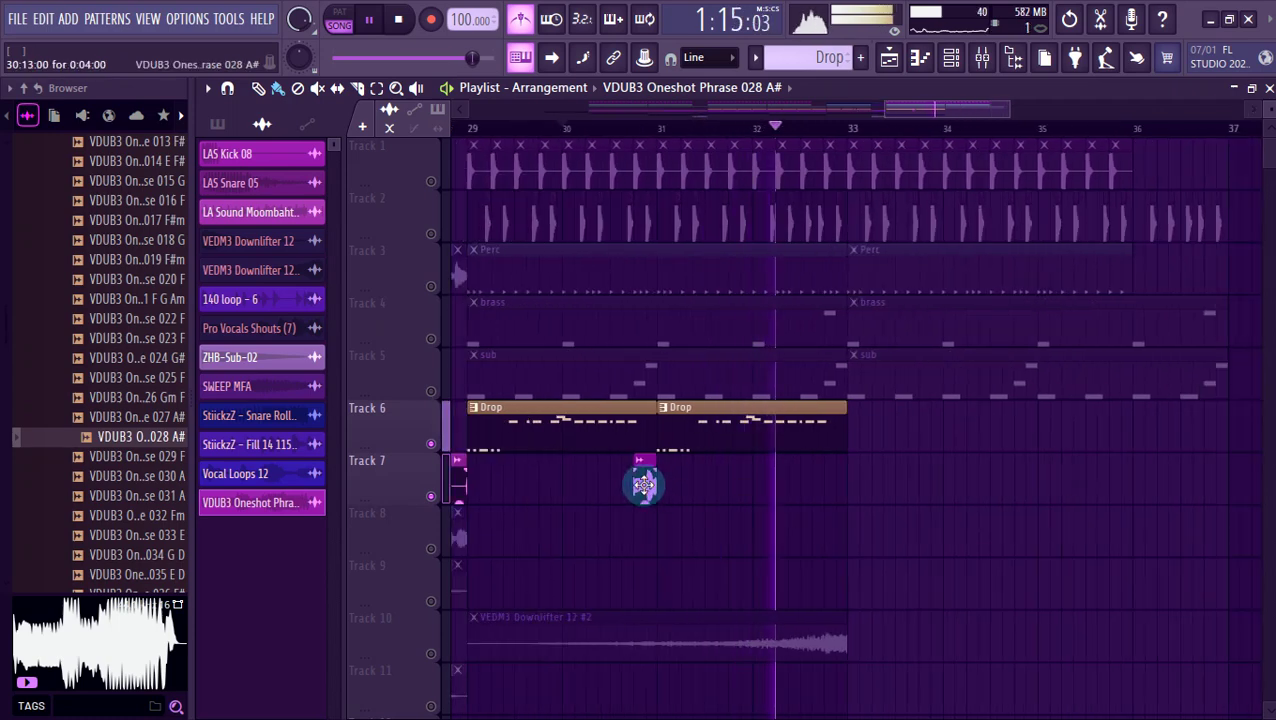
pyautogui.press('space')
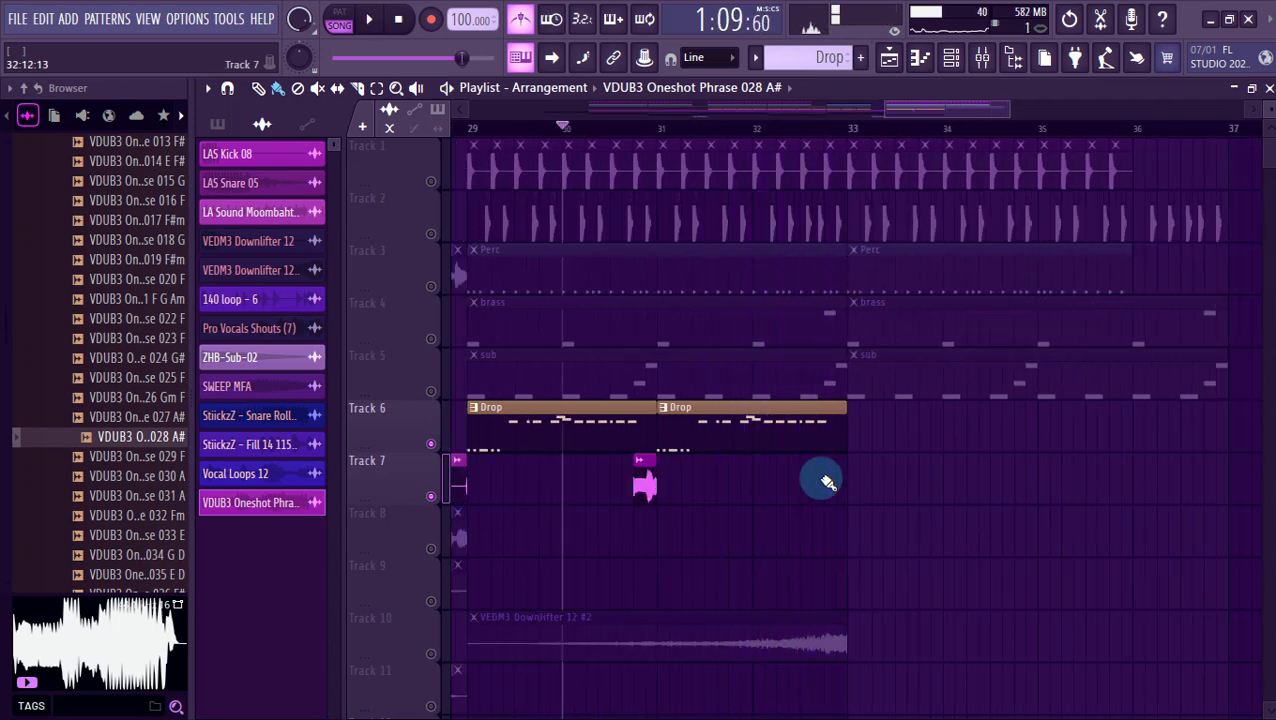
# Place a 4-step clip with the oneshot's following section at step 13 of bar 32 on Track 7 and audition it.
pyautogui.scroll(2, 828, 483)
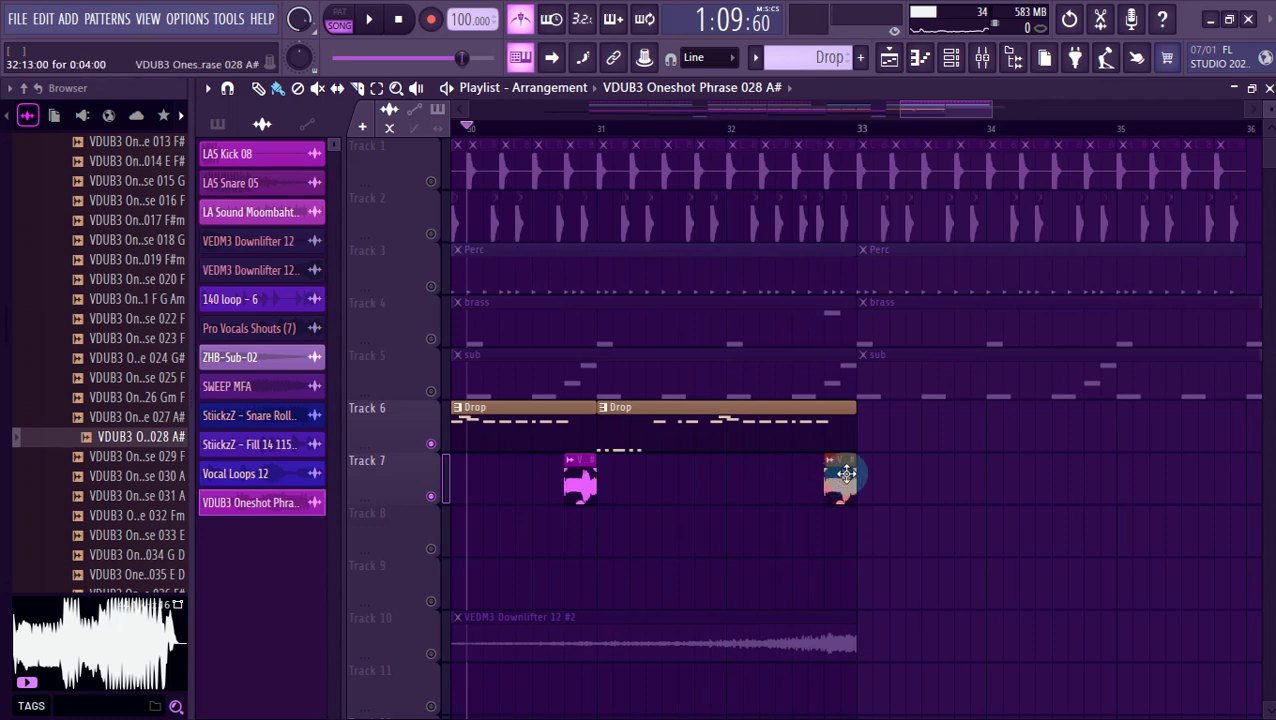
pyautogui.moveTo(855, 457); pyautogui.dragTo(899, 458)
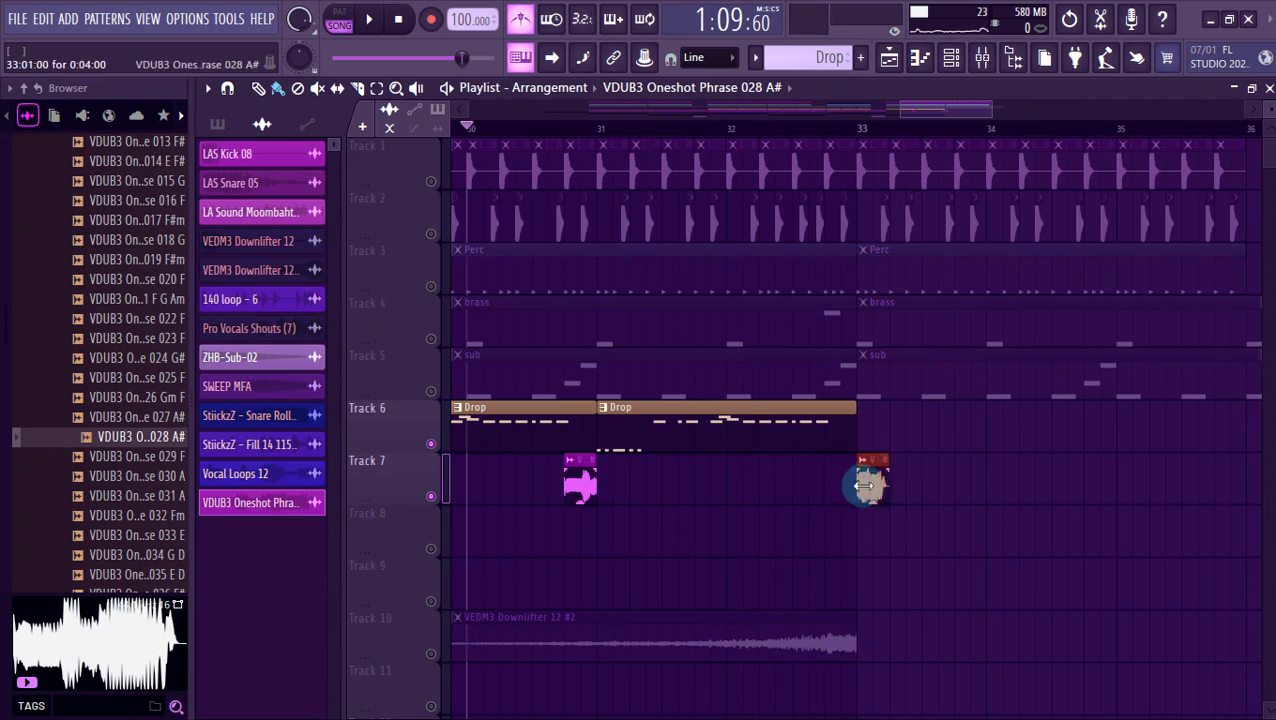
pyautogui.moveTo(873, 487); pyautogui.dragTo(840, 487)
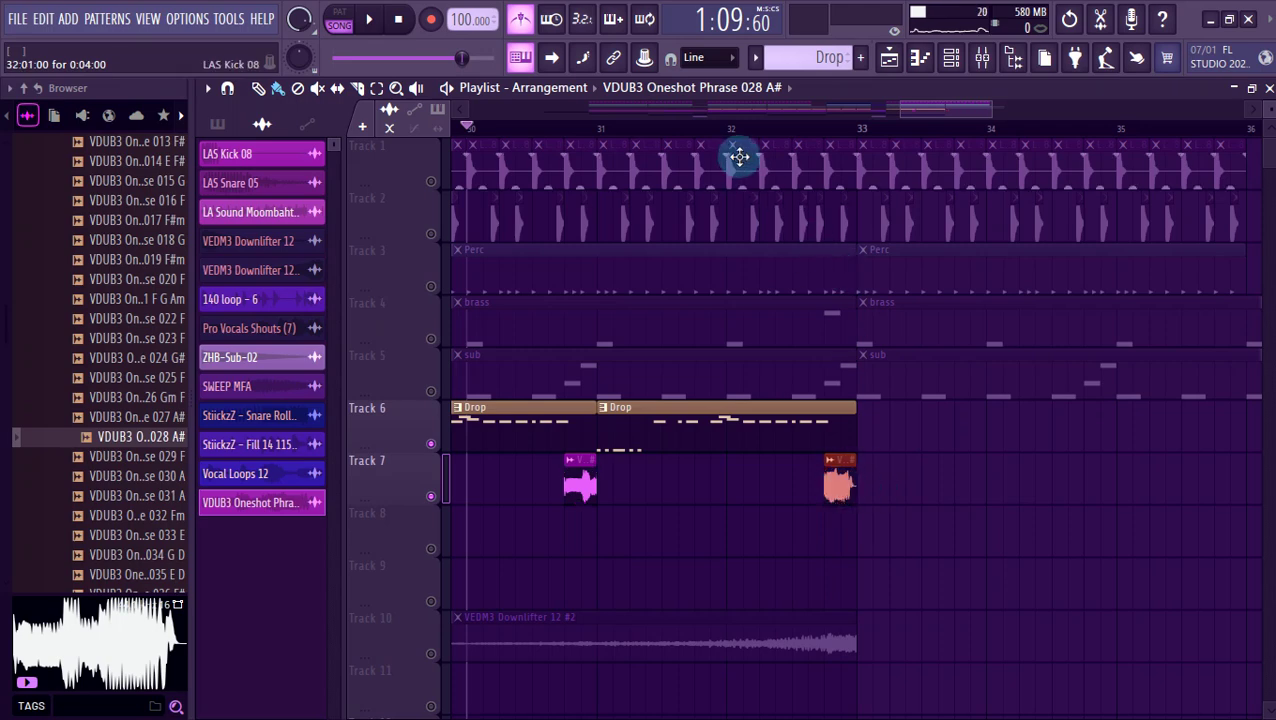
pyautogui.click(731, 129)
pyautogui.press('space')
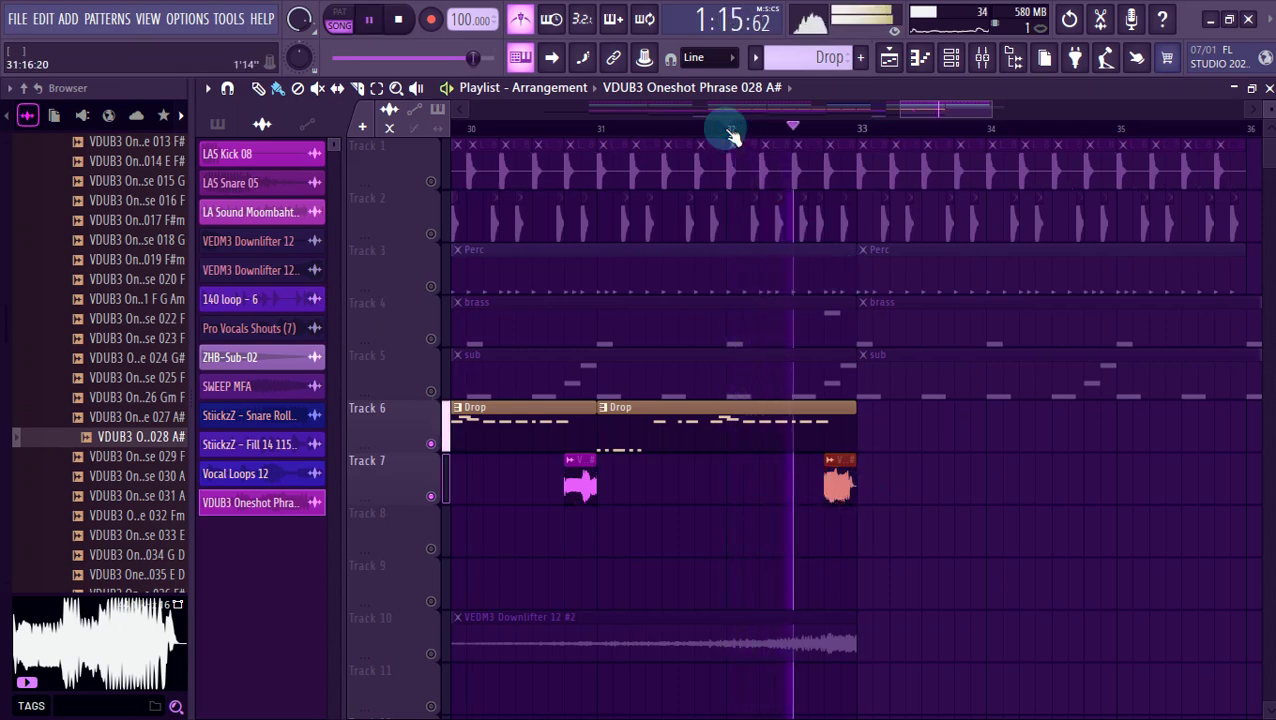
pyautogui.press('space')
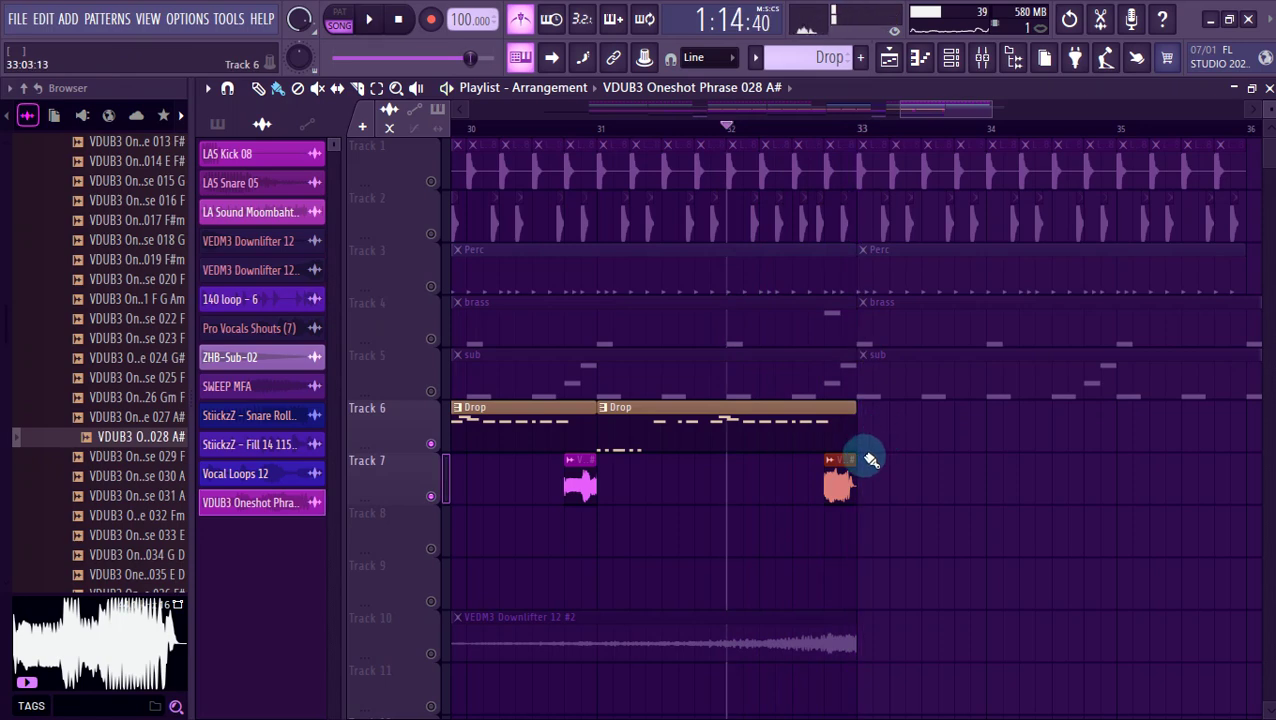
# Load Kickstart 2 in slot 4 of mixer track 10, choose the fourth curve of the lower row and return to the playlist.
pyautogui.click(981, 62)
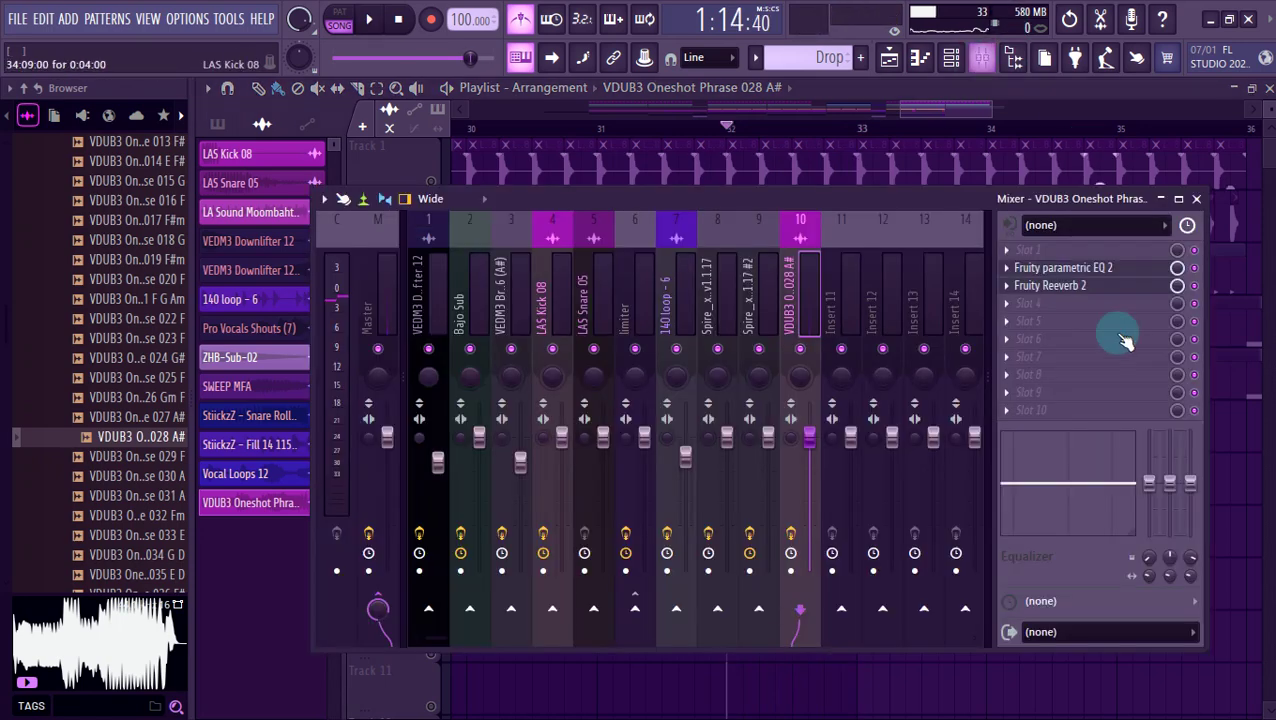
pyautogui.click(1031, 308)
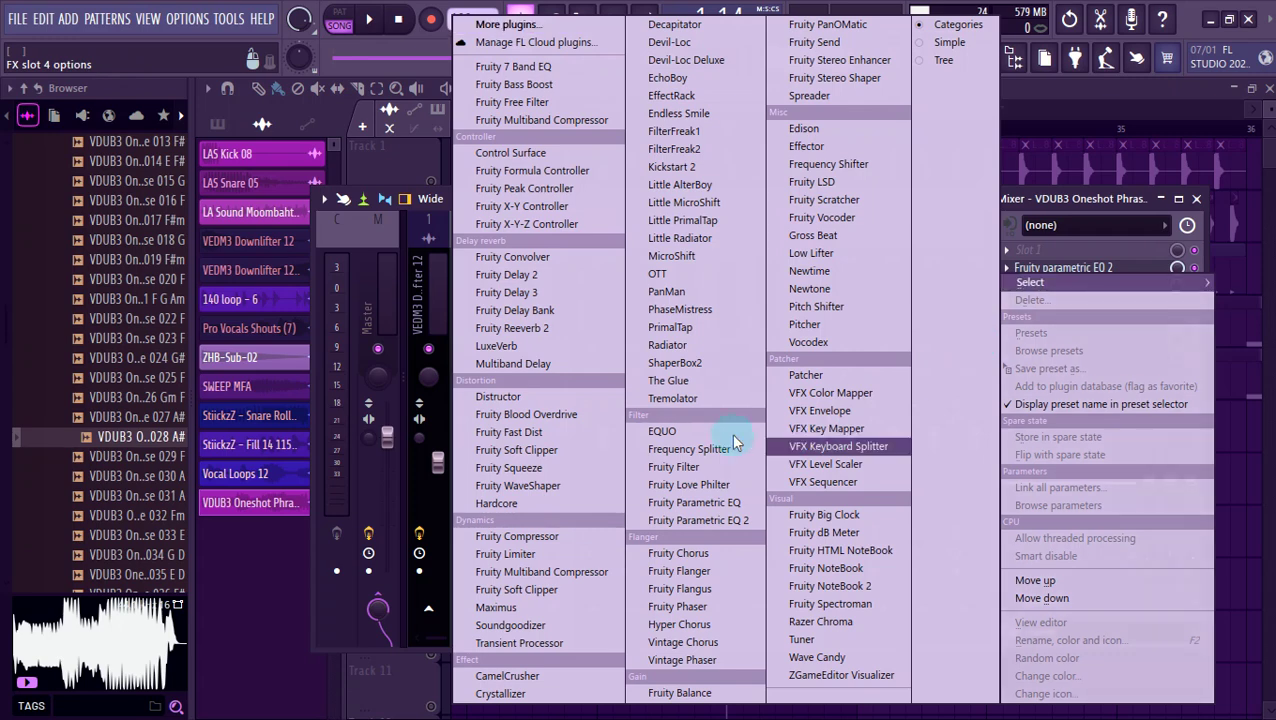
pyautogui.click(692, 167)
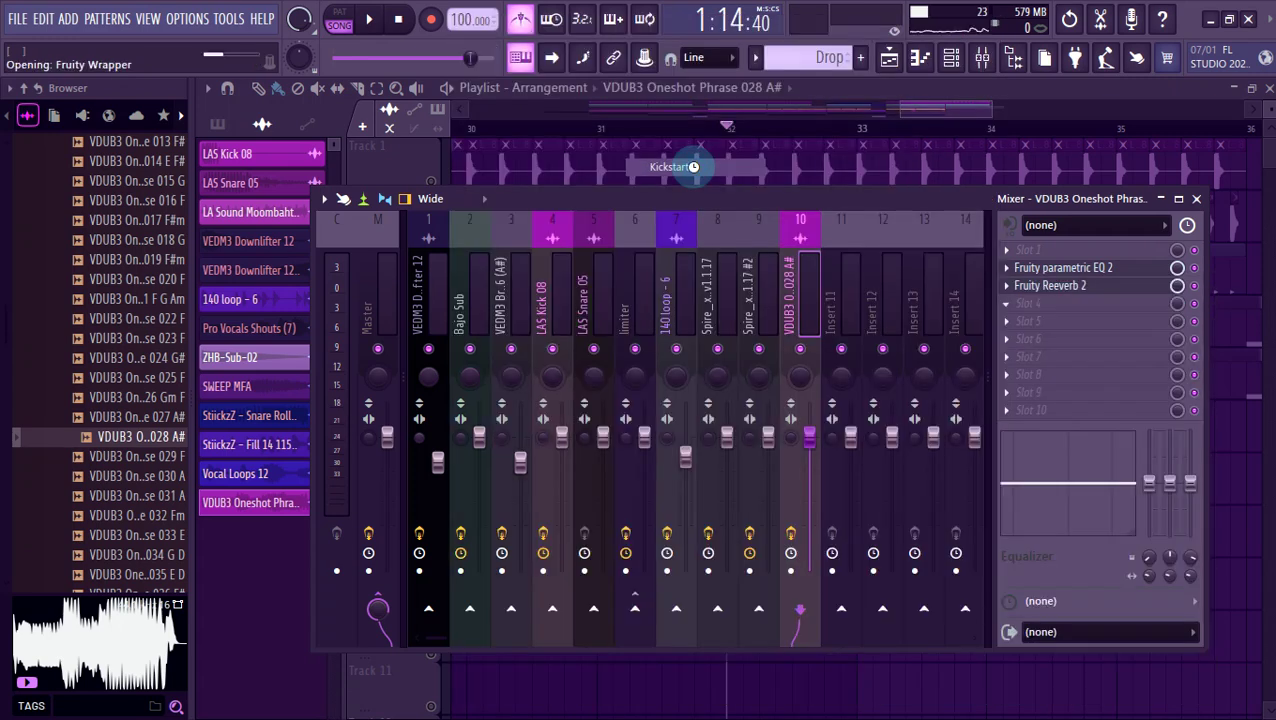
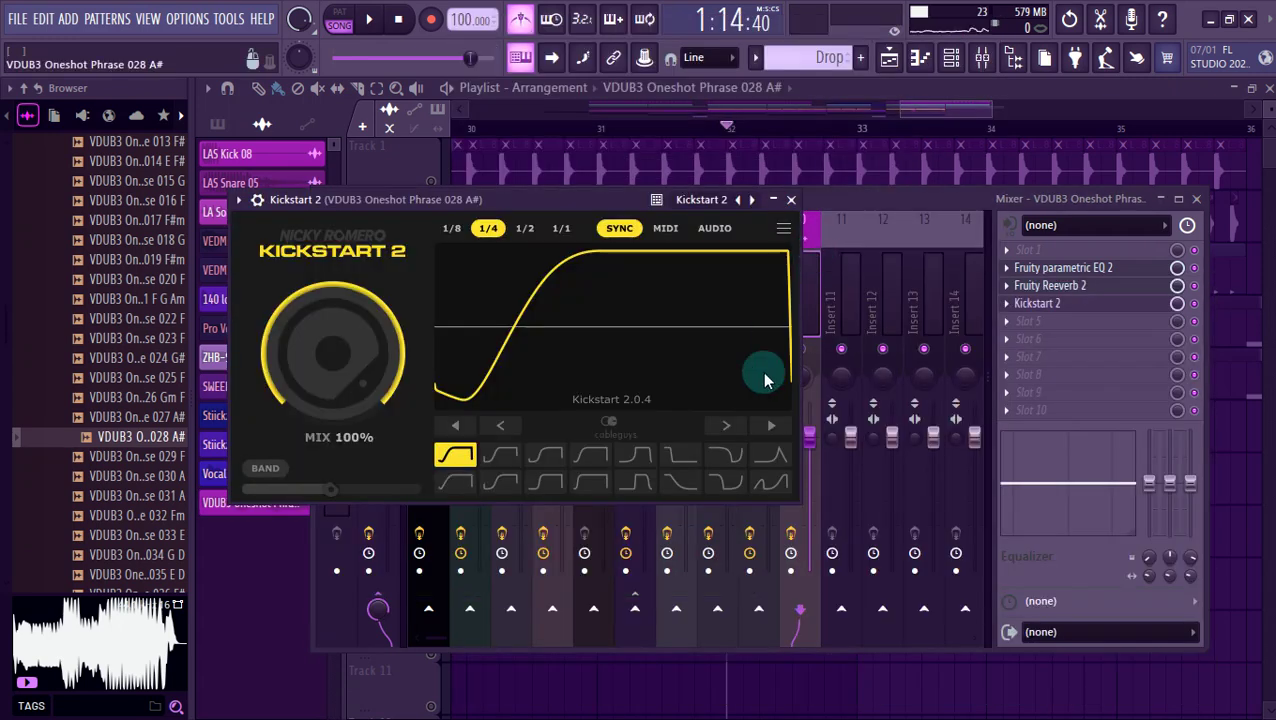
pyautogui.click(591, 484)
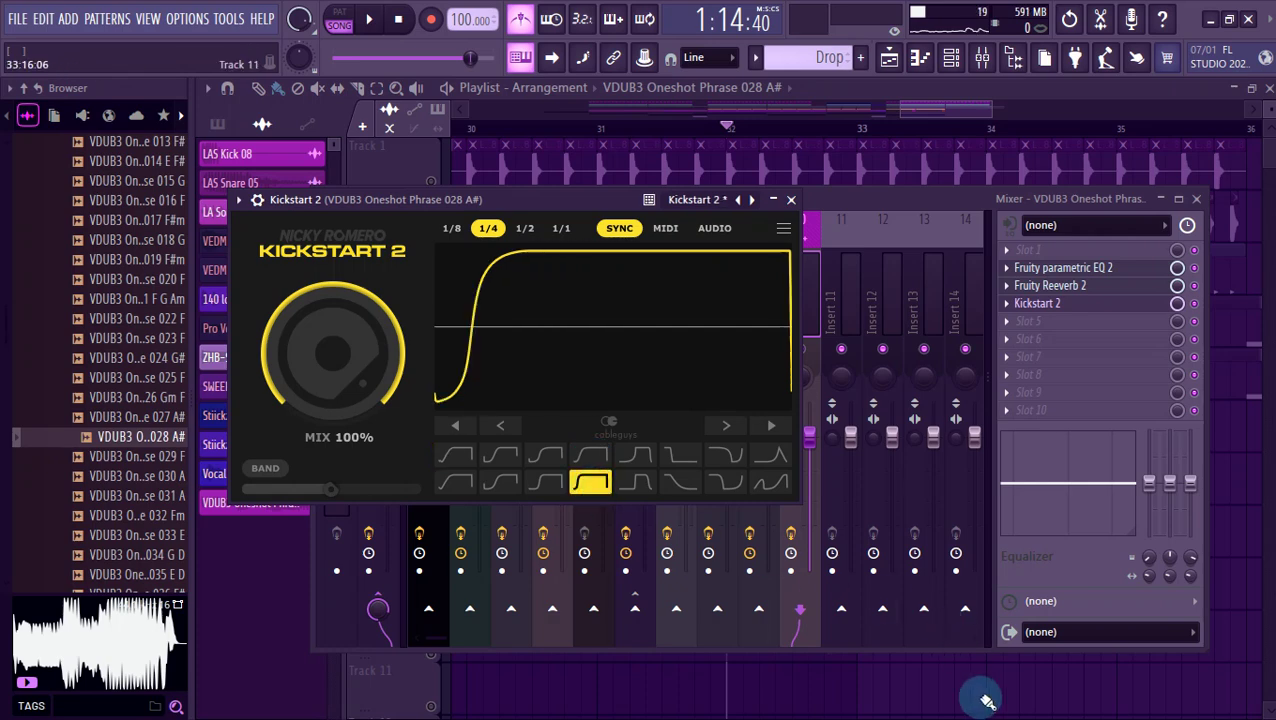
pyautogui.click(987, 702)
pyautogui.scroll(-3, 987, 702)
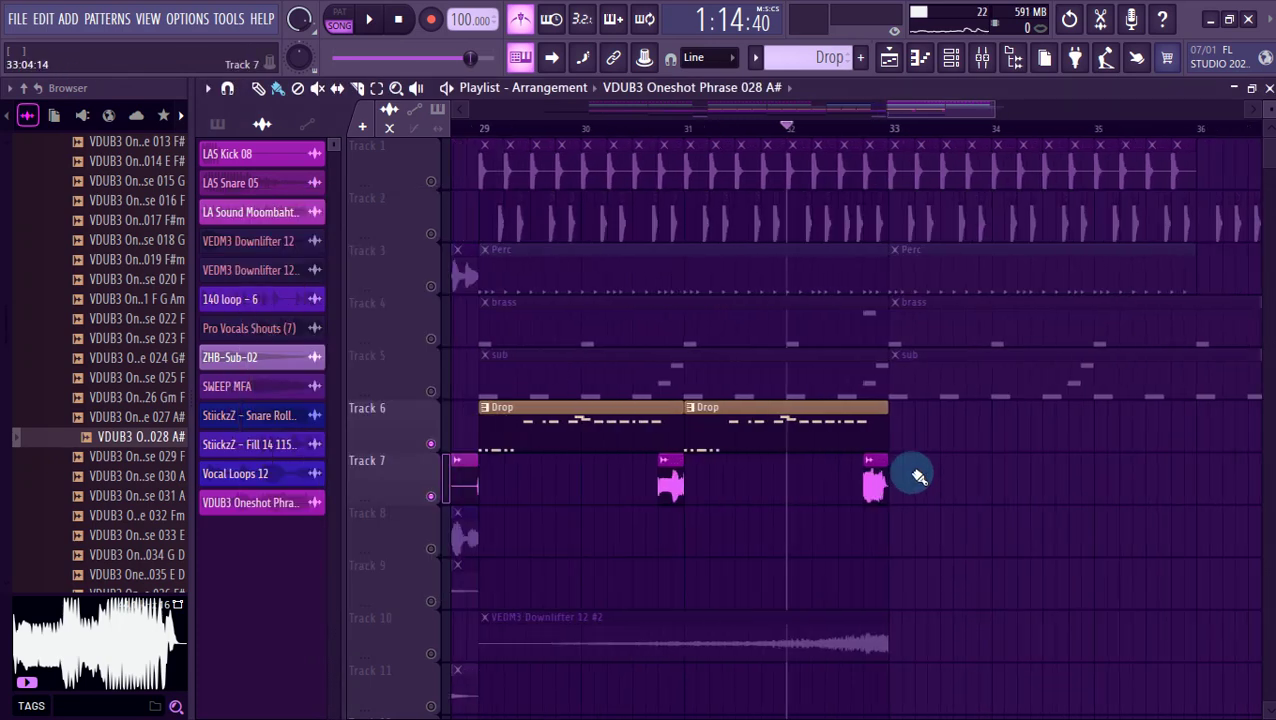
pyautogui.scroll(2, 919, 477)
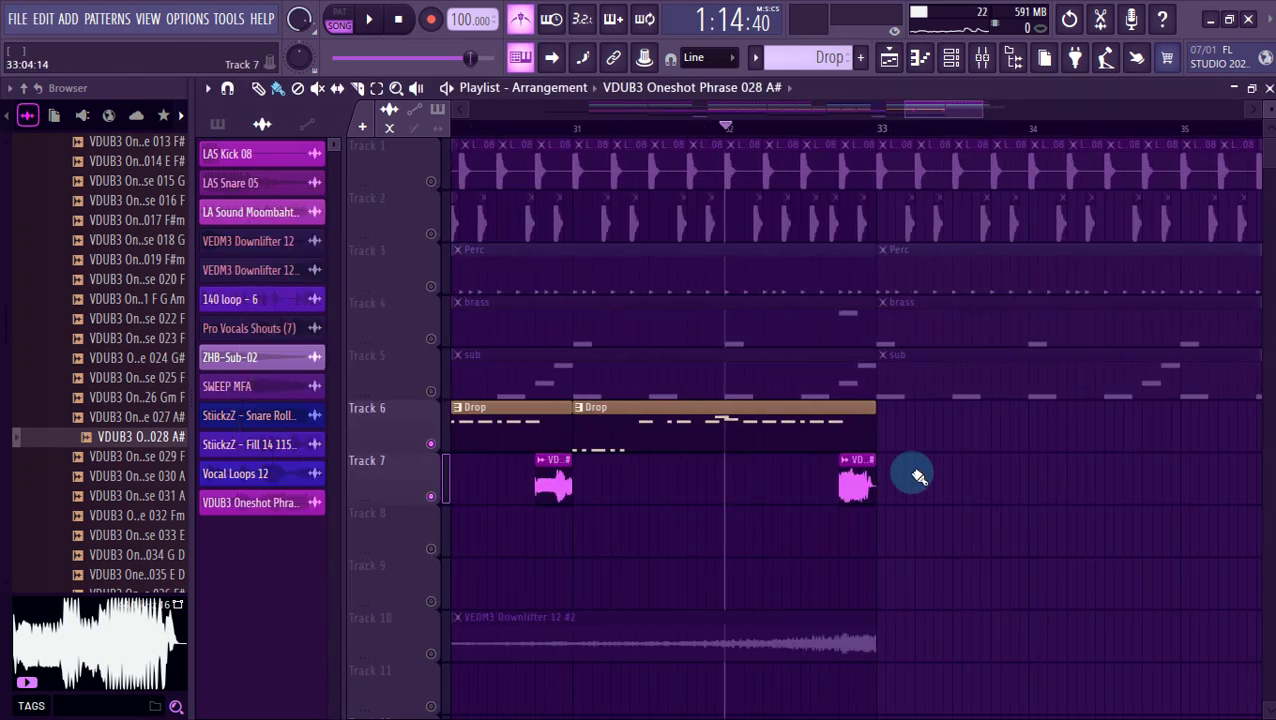
# Unsolo the tracks and add a fade-in of about 0.038 s to the oneshot clip in bar 32.
pyautogui.rightClick(431, 443)
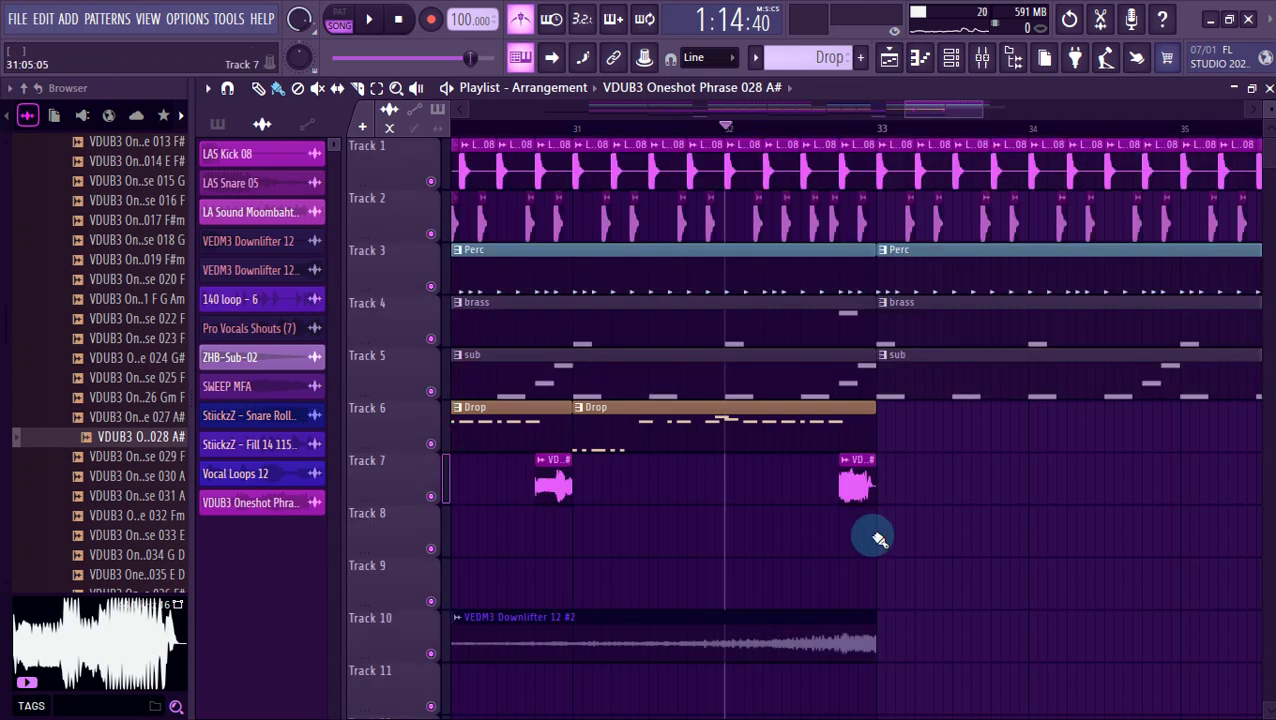
pyautogui.rightClick(999, 553)
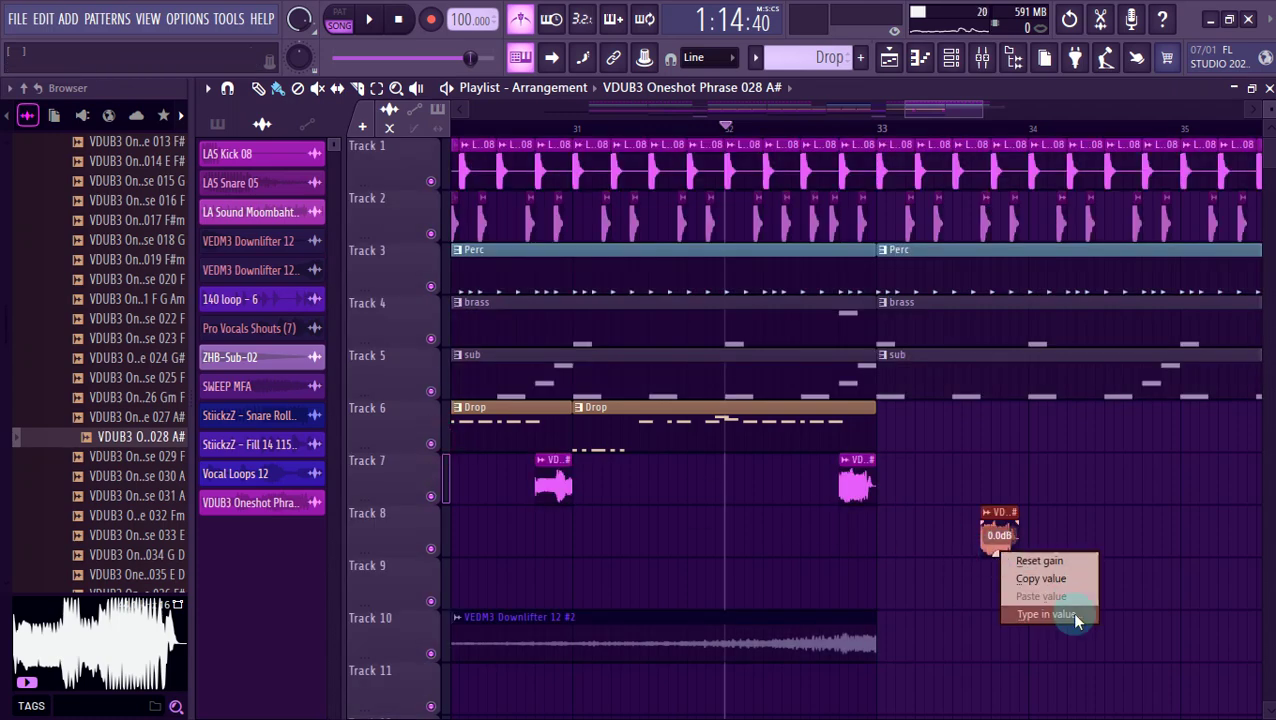
pyautogui.rightClick(1003, 535)
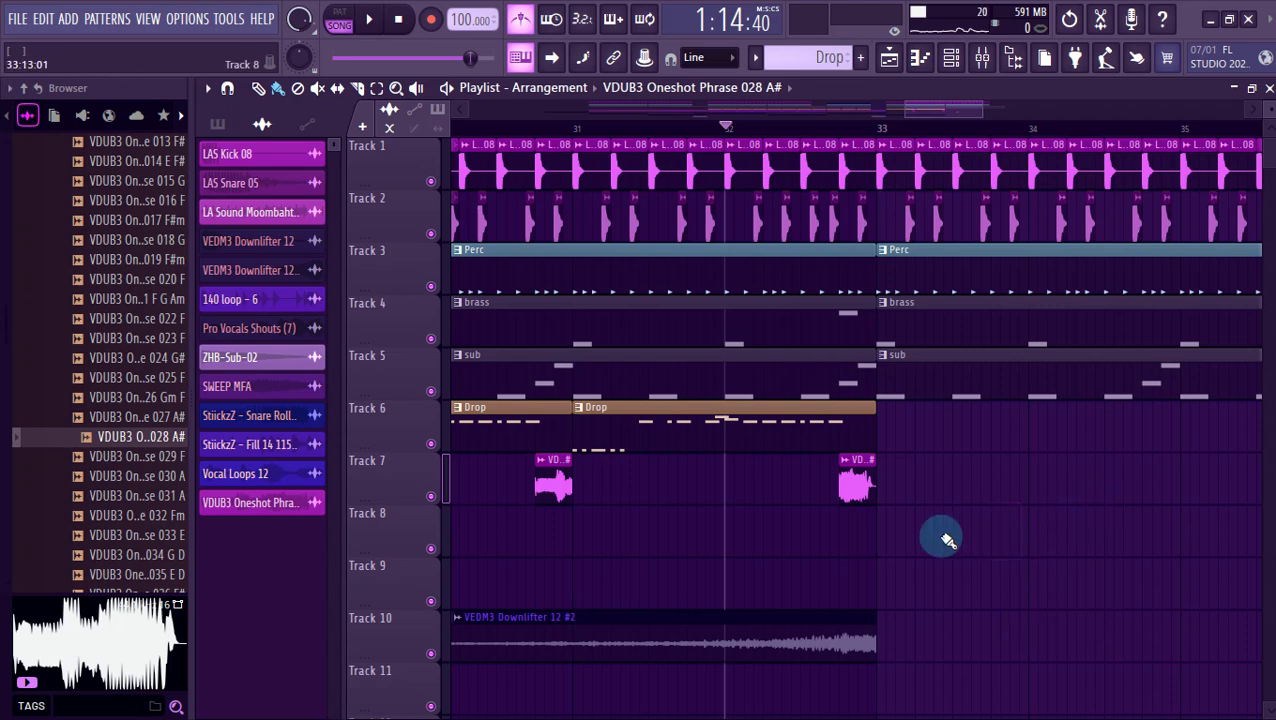
pyautogui.scroll(2, 843, 478)
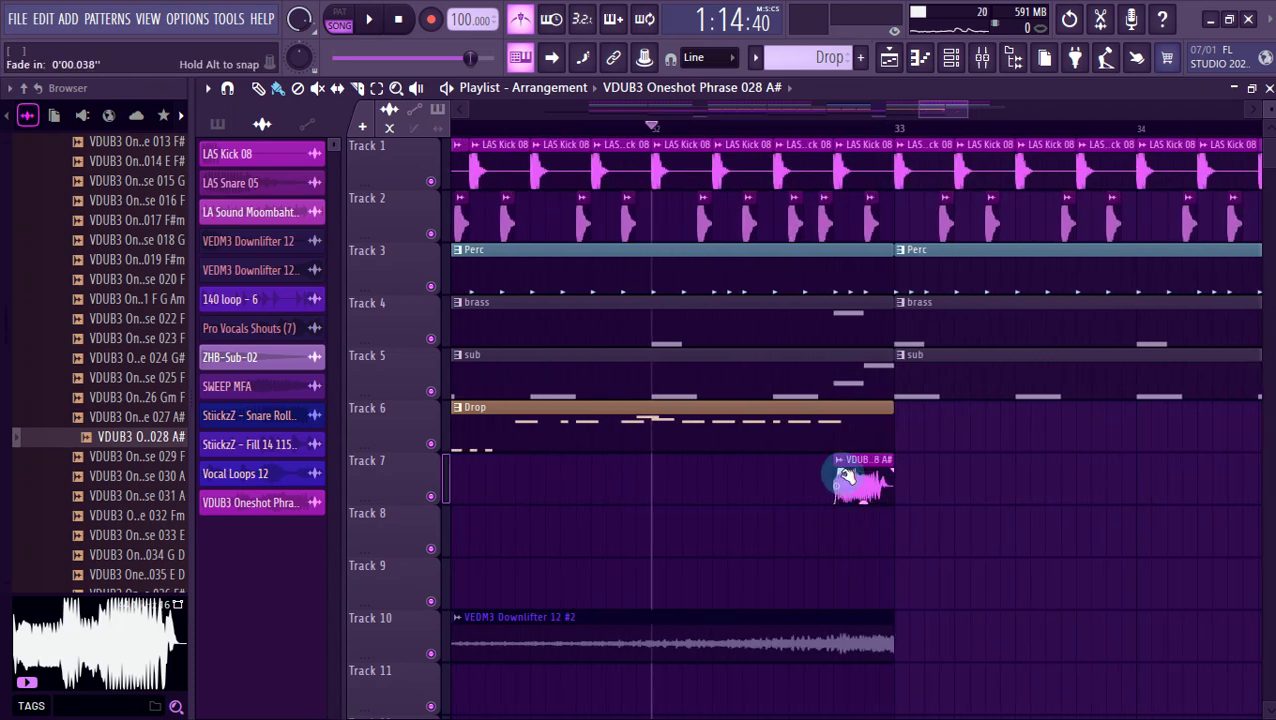
# Remove Kickstart 2 from slot 4 of mixer track 10 and return to the playlist.
pyautogui.click(984, 68)
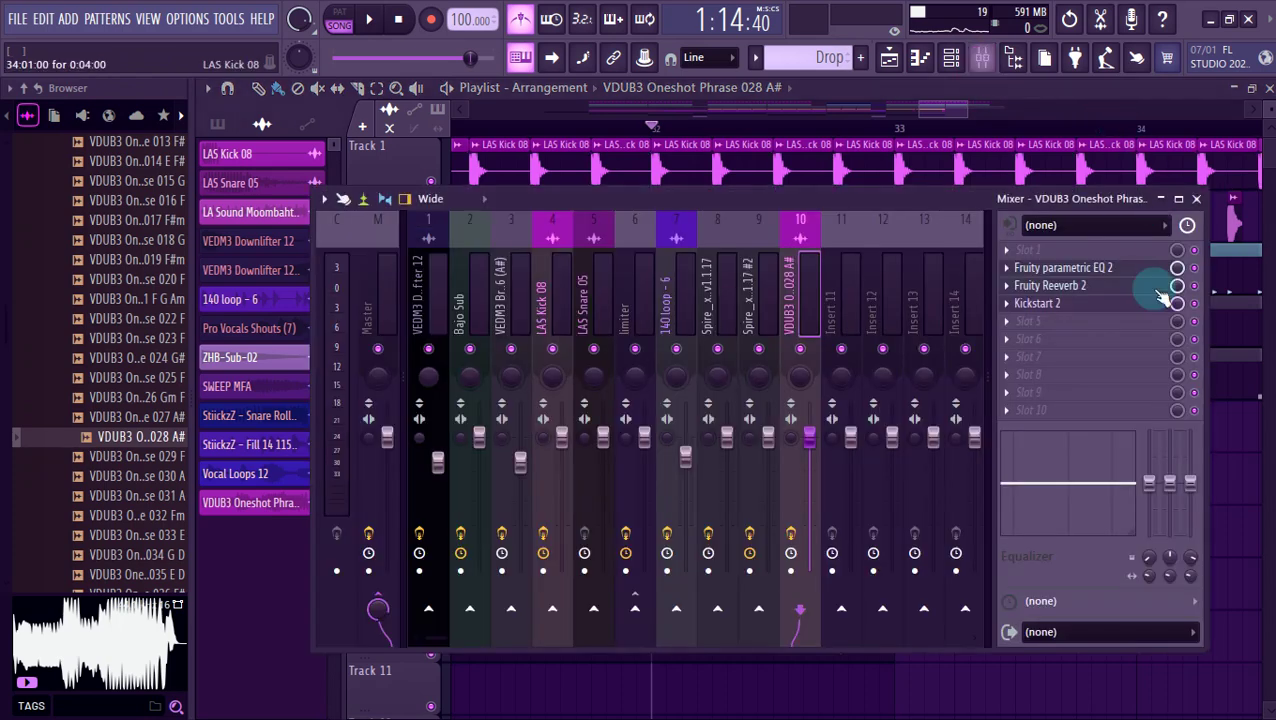
pyautogui.click(1006, 305)
pyautogui.click(1021, 302)
pyautogui.press('Return')
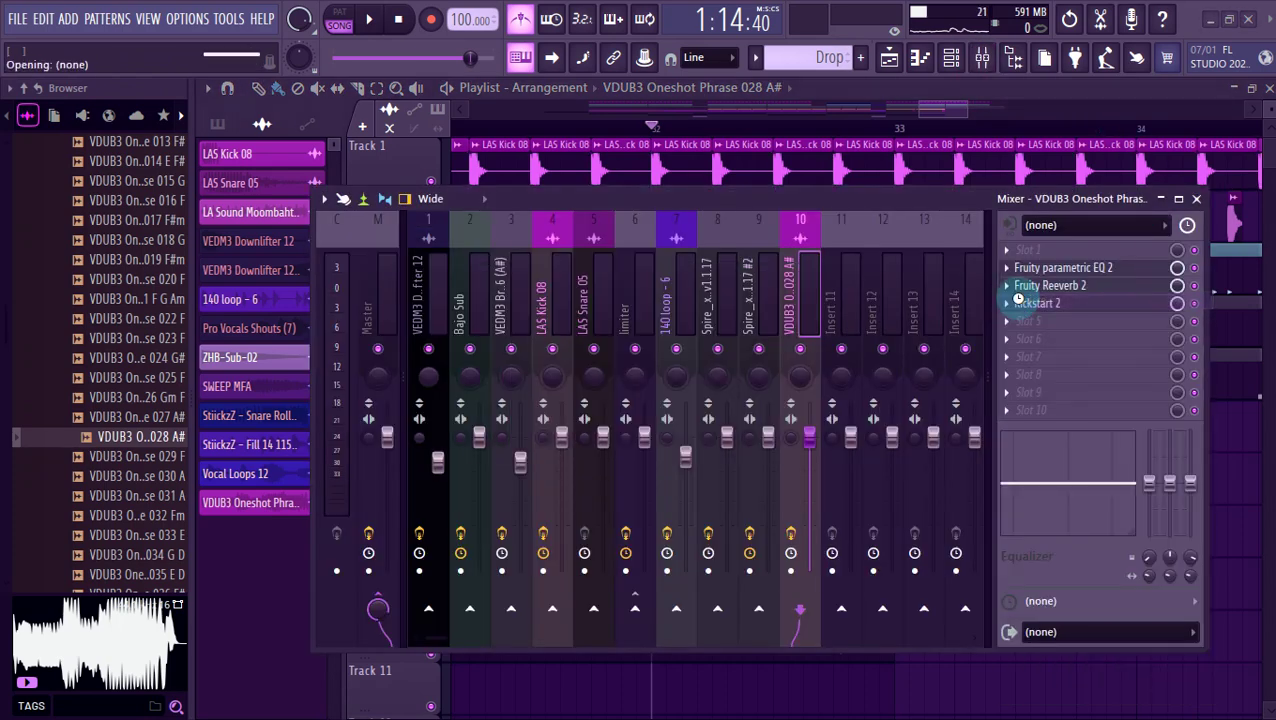
pyautogui.click(1230, 450)
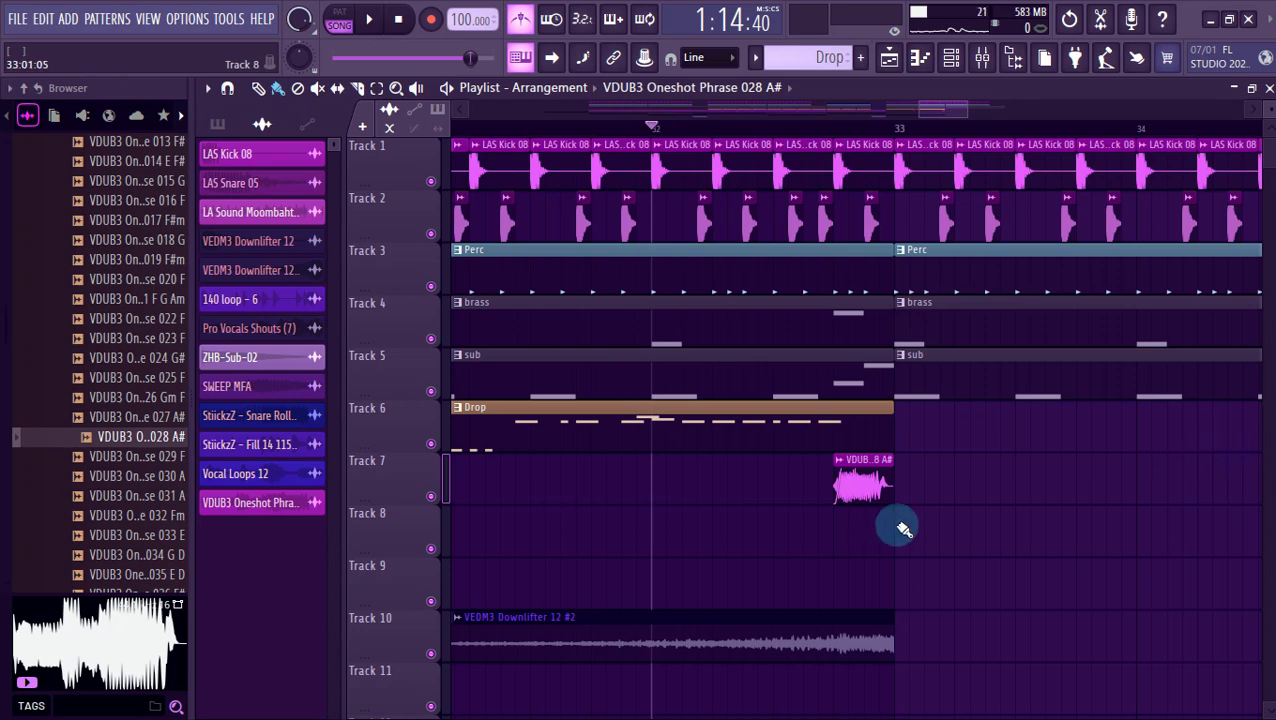
# Add a fade-in of about 0.044 s to the oneshot clip in bar 30 and delete bar 32's last kick on Track 1.
pyautogui.scroll(-3, 698, 504)
pyautogui.scroll(3, 568, 476)
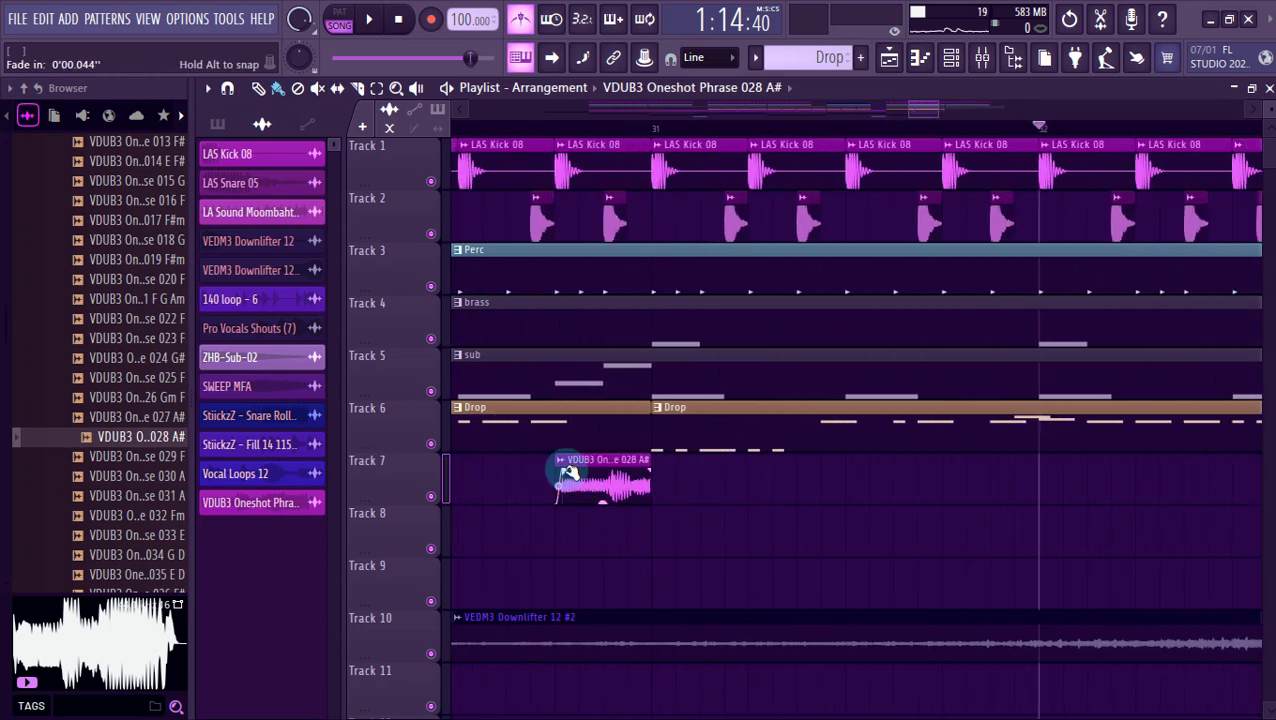
pyautogui.scroll(-3, 820, 541)
pyautogui.scroll(-2, 824, 542)
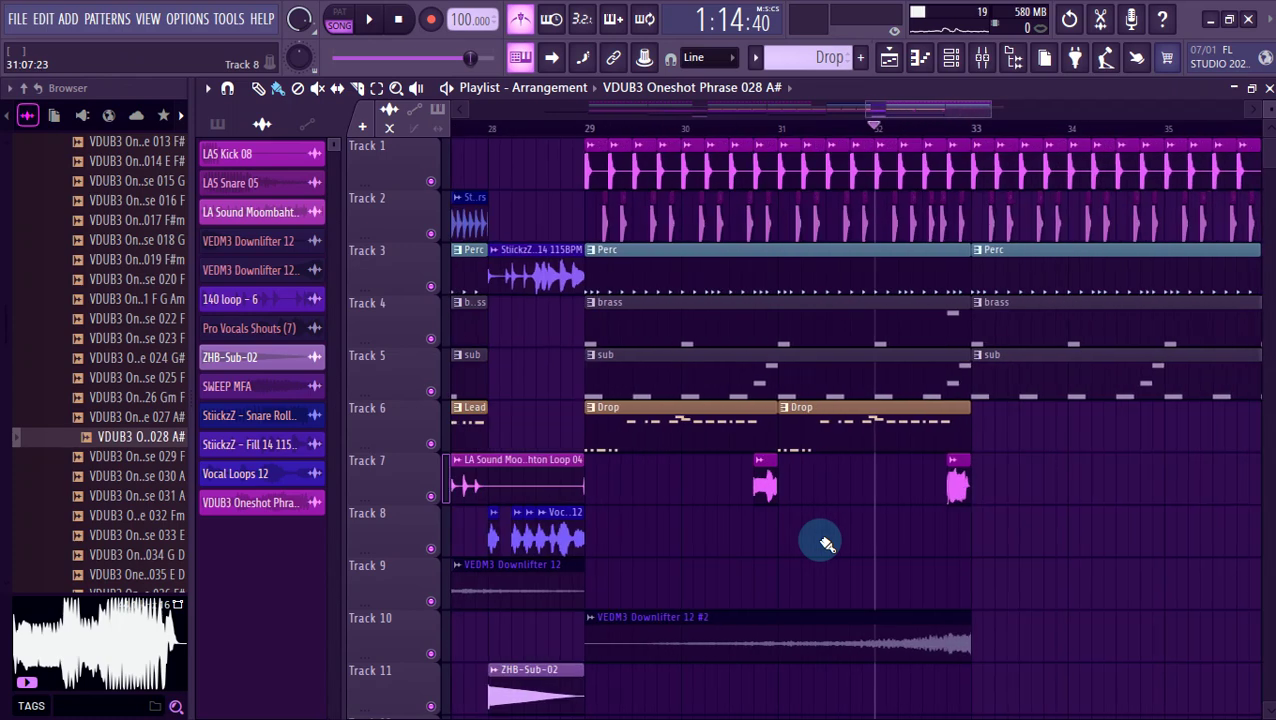
pyautogui.scroll(3, 830, 540)
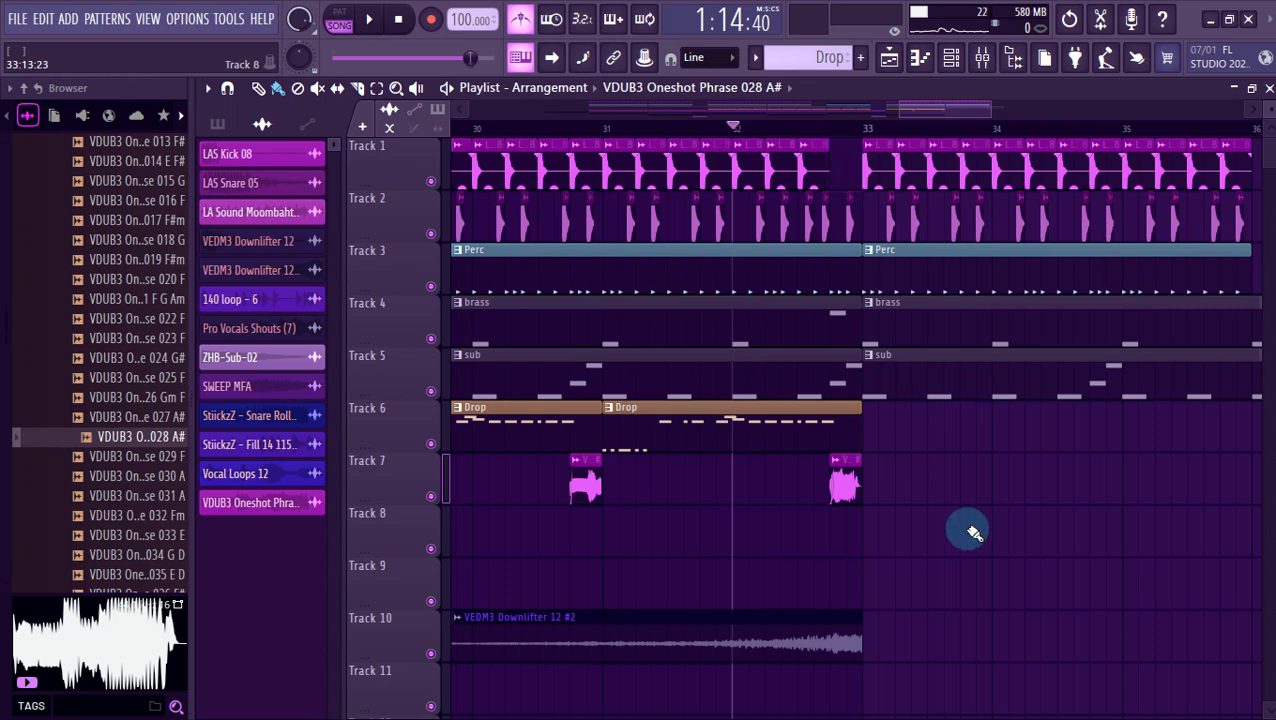
# Place VEDM3 Downlifter 12 on Track 9 and VEDM3 Downlifter 12 #2 on Track 10, both starting at bar 33.
pyautogui.scroll(-3, 968, 527)
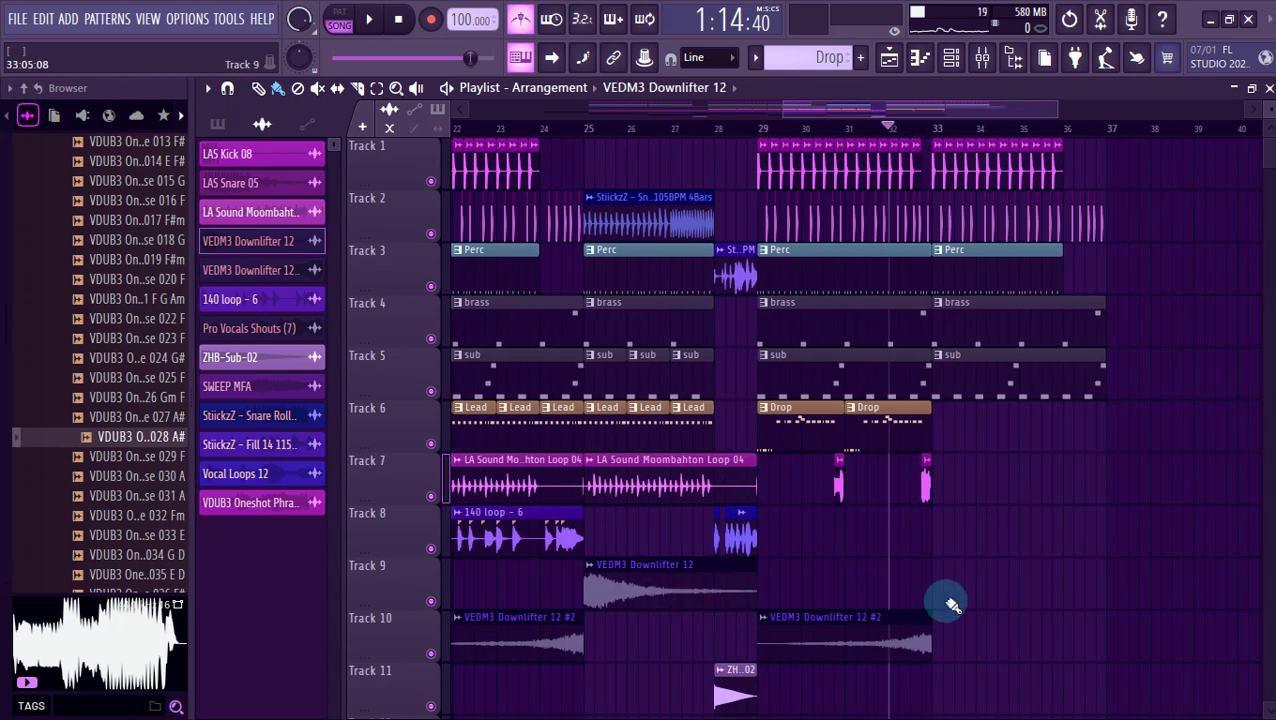
pyautogui.click(940, 587)
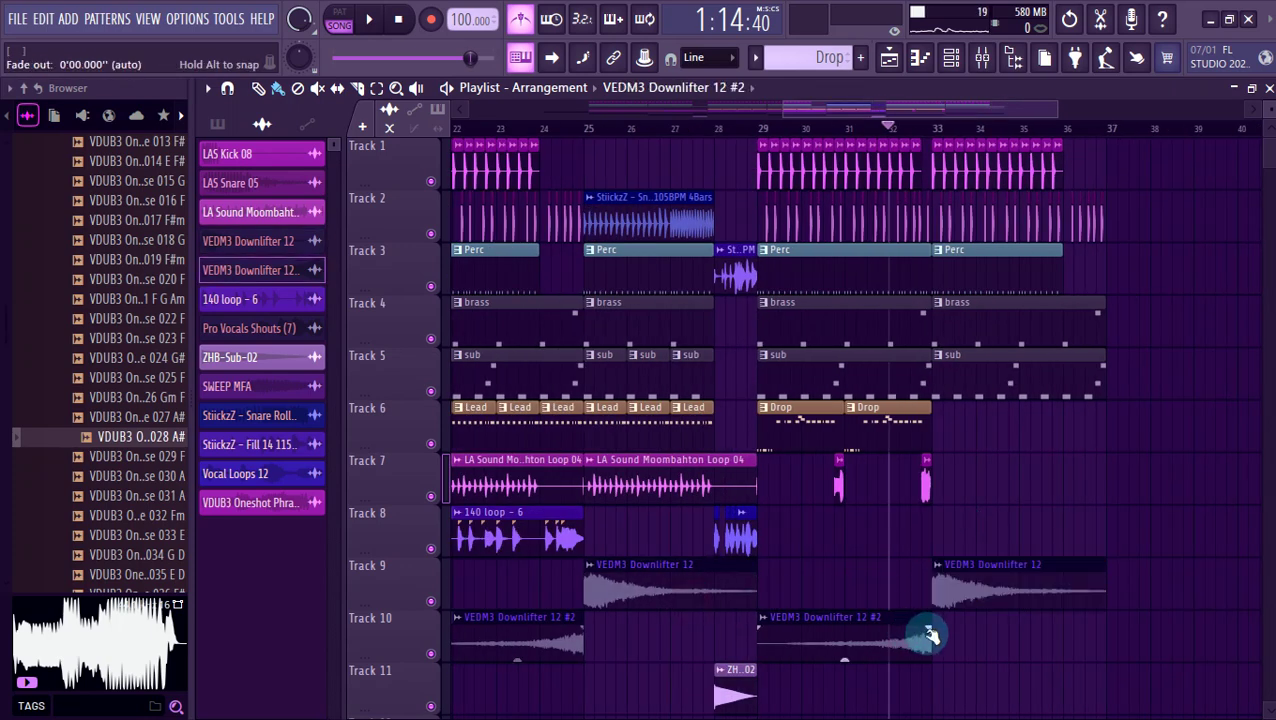
pyautogui.click(940, 640)
# Duplicate the two Drop patterns and both oneshot clips from bars 29–32 into bars 33–36 on Tracks 6 and 7.
pyautogui.scroll(-2, 933, 642)
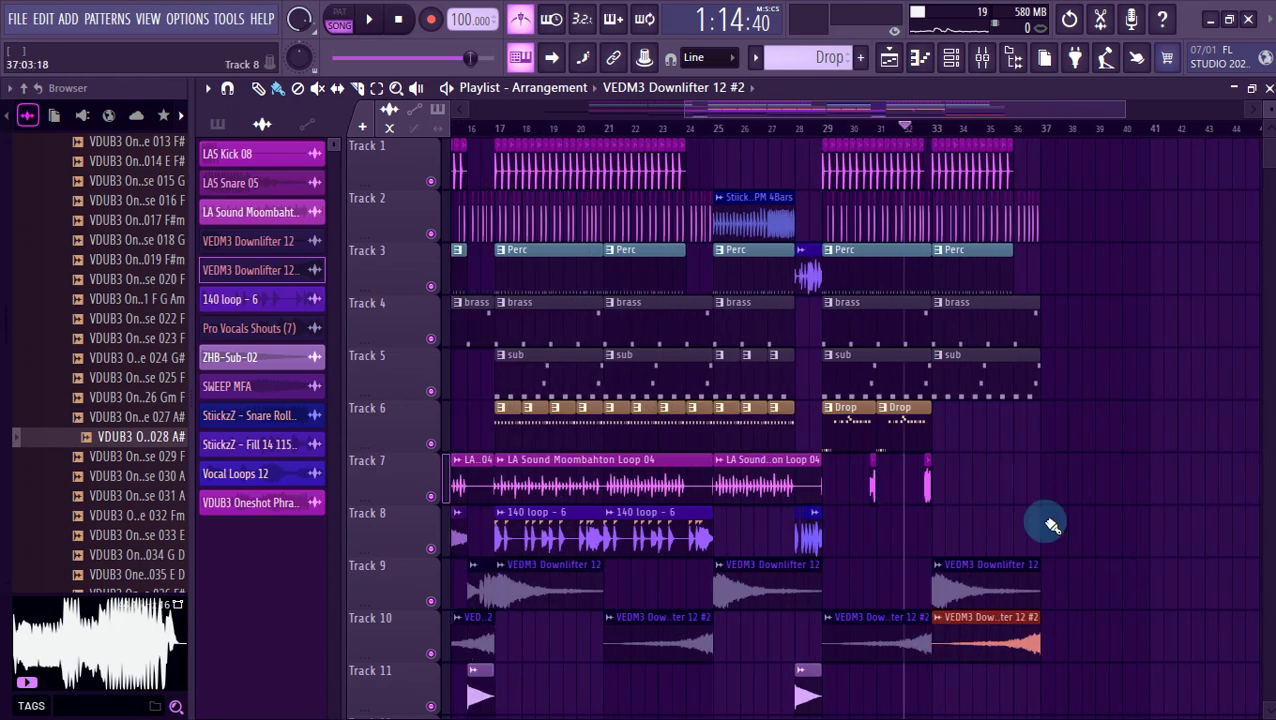
pyautogui.moveTo(988, 427); pyautogui.dragTo(836, 463)
pyautogui.scroll(-3, 1104, 515)
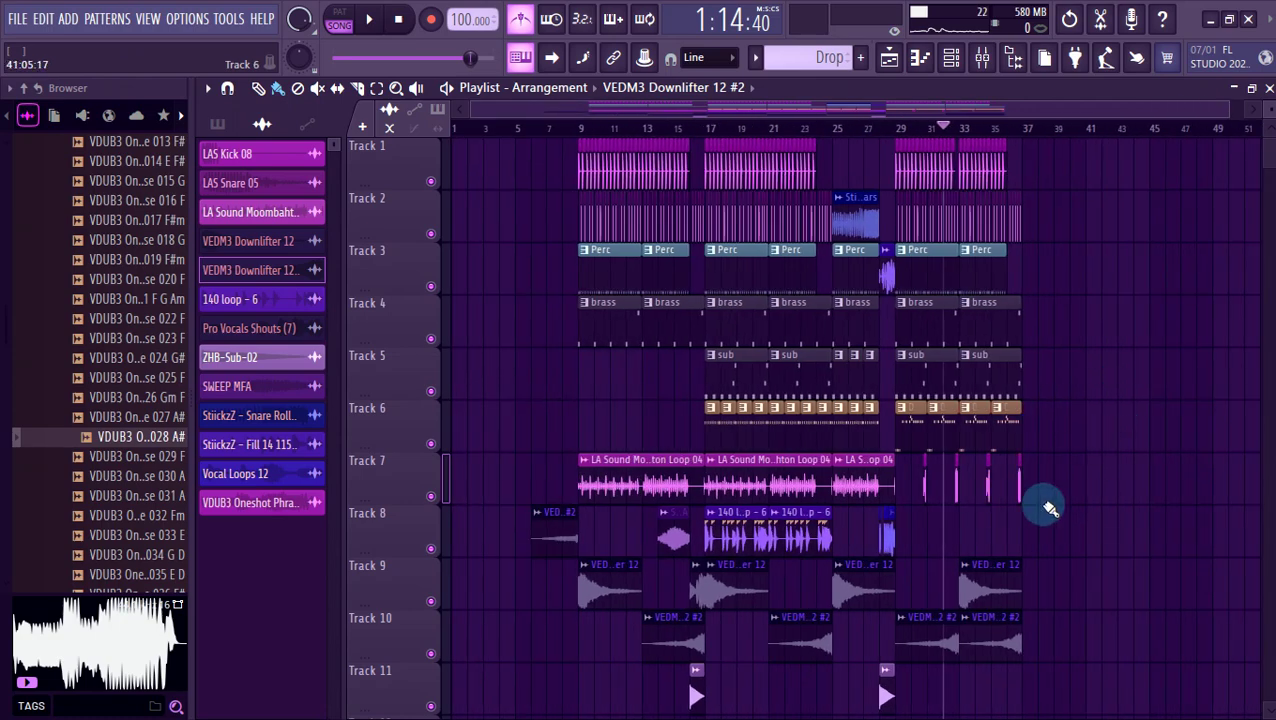
# Place a copy of the SWEEP MFA clip on Track 1 at bar 26, above the snare roll.
pyautogui.scroll(1, 643, 580)
pyautogui.scroll(1, 643, 580)
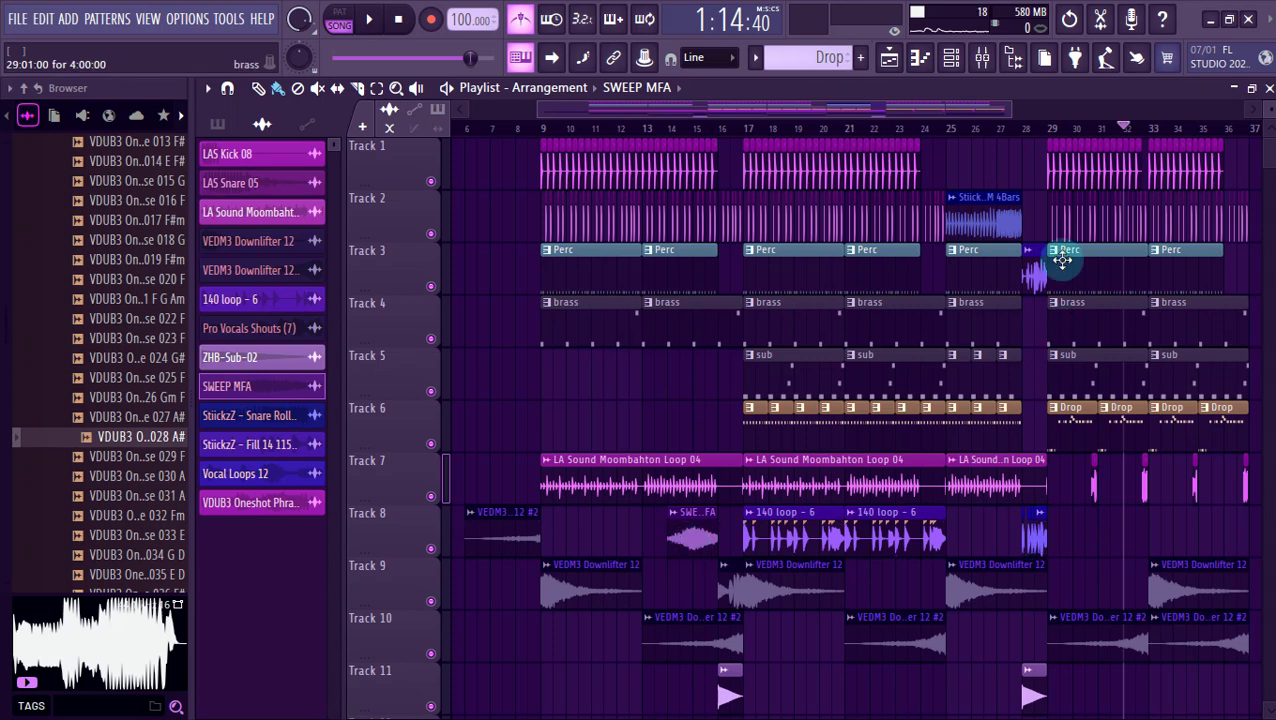
pyautogui.click(990, 170)
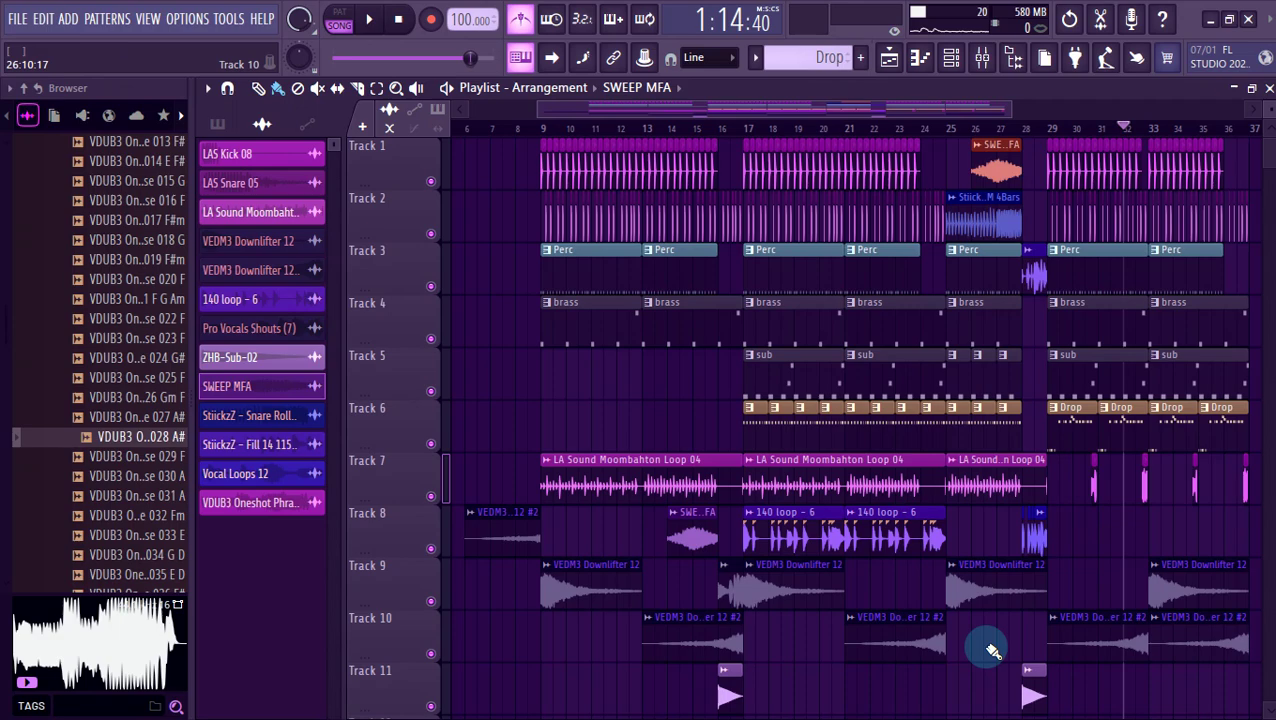
pyautogui.scroll(-3, 913, 104)
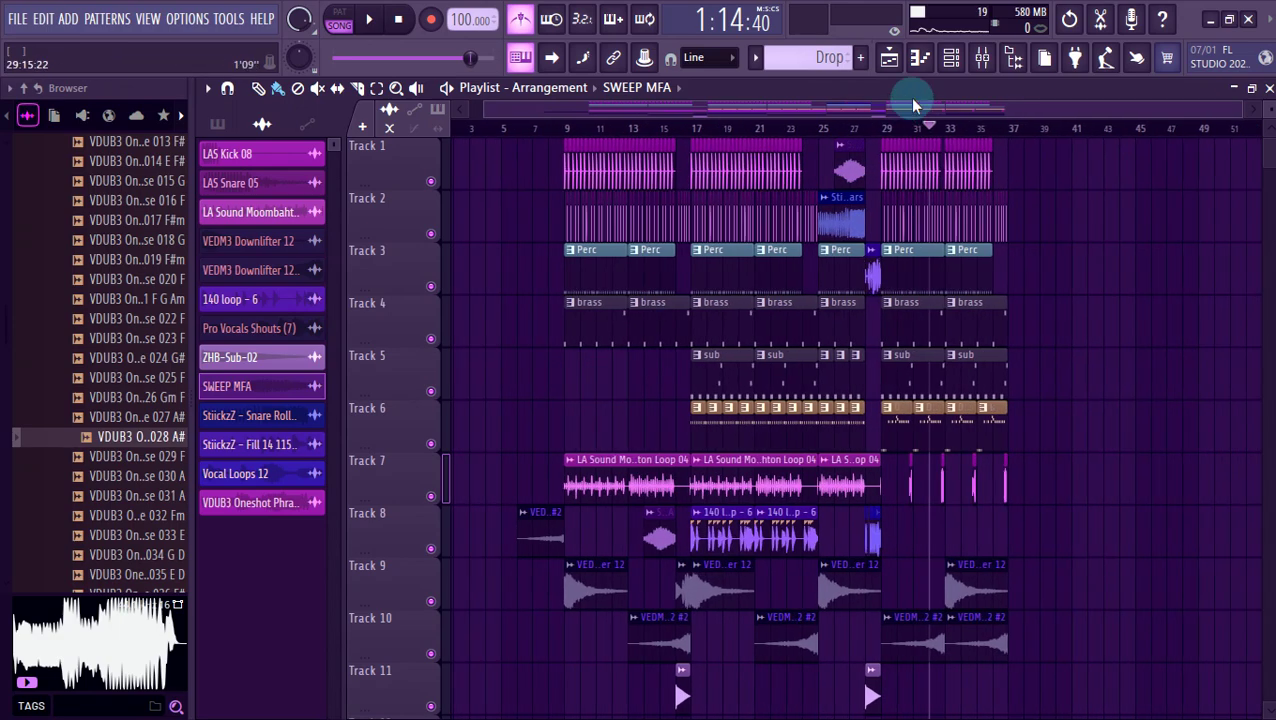
# Hide the browser, play the arrangement from about bar 8 and check the Master level in the mixer.
pyautogui.click(1013, 58)
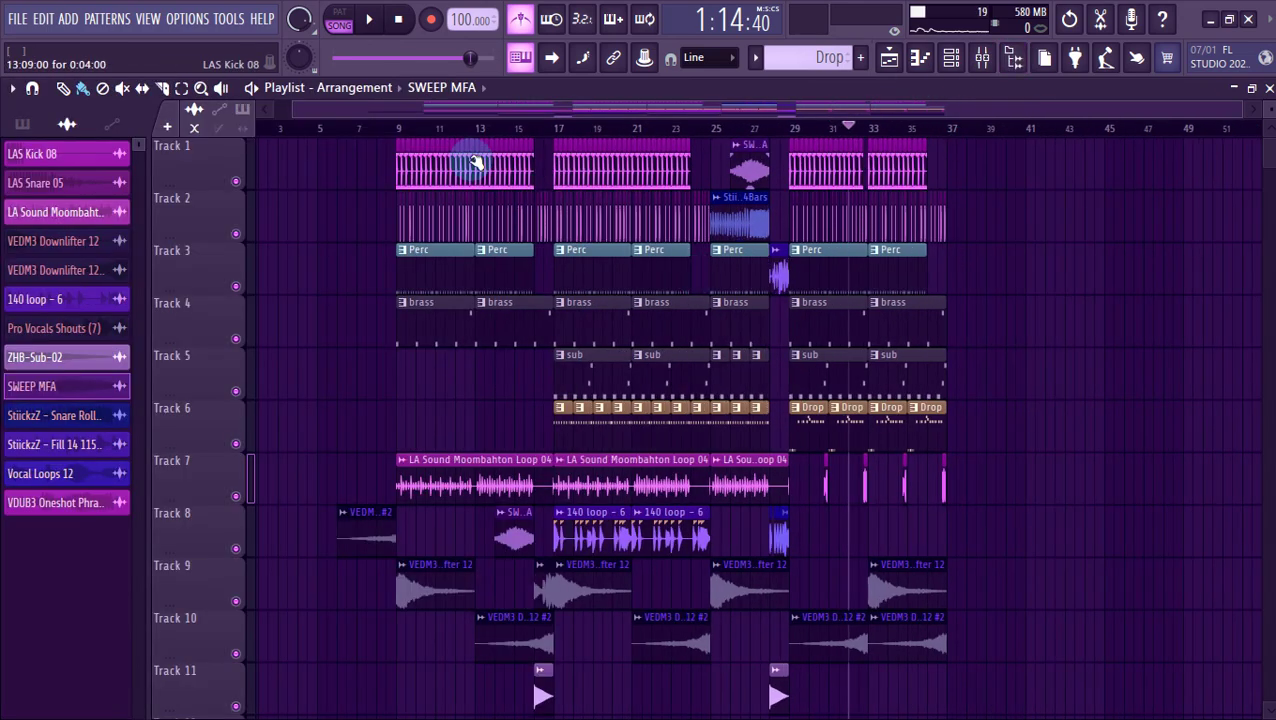
pyautogui.click(372, 128)
pyautogui.press('space')
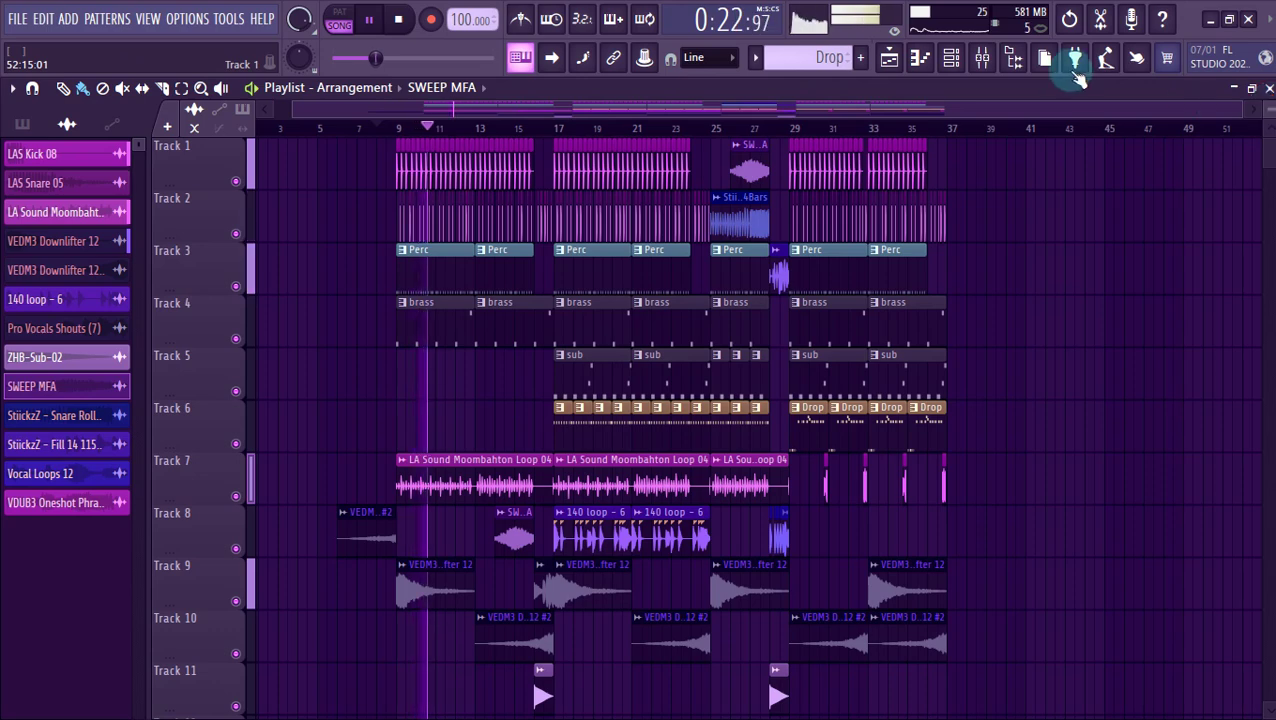
pyautogui.click(984, 57)
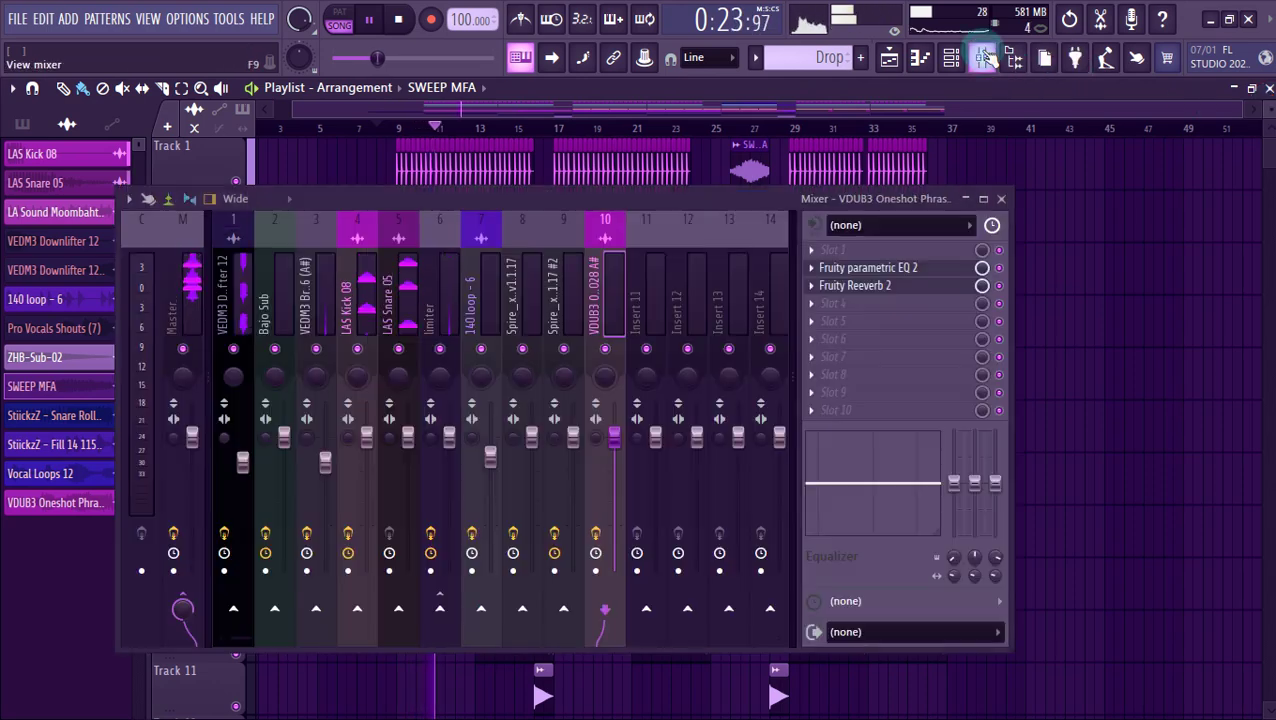
pyautogui.click(193, 302)
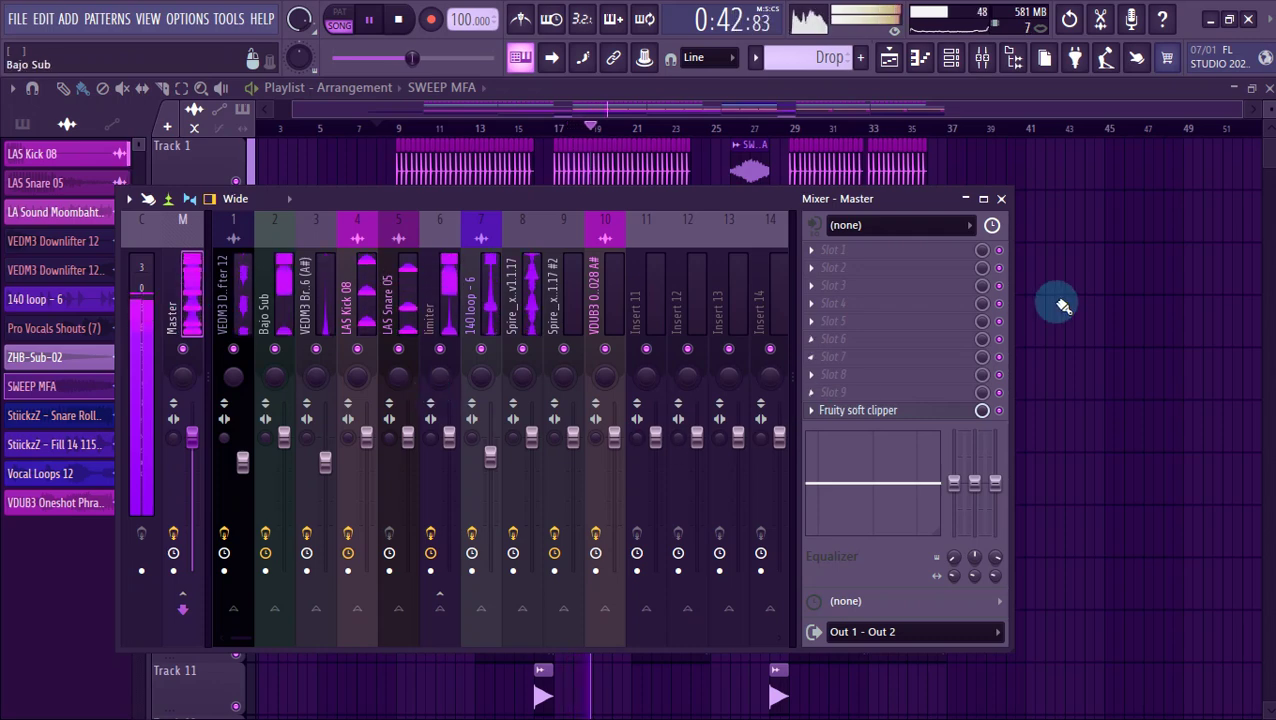
pyautogui.press('F9')
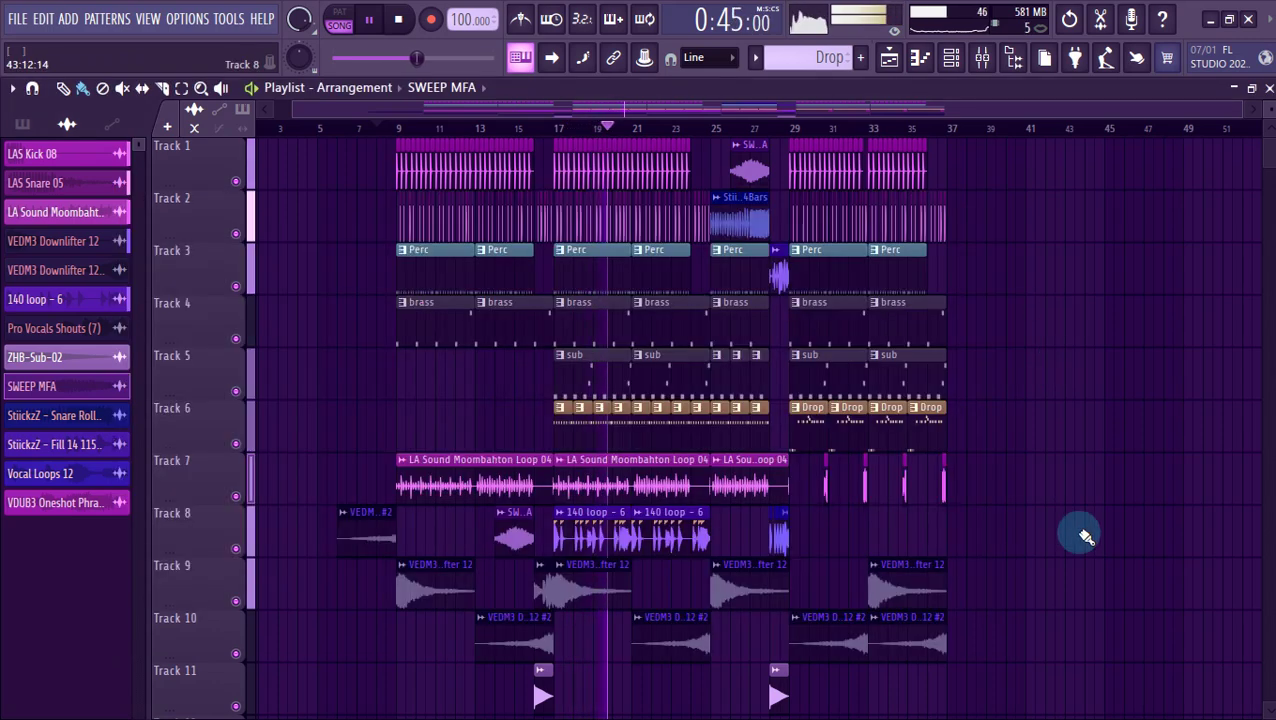
# Place a copy of the ZHB-Sub-02 clip on Track 11 at bar 37, right after the drop.
pyautogui.keyDown('ctrl'); pyautogui.scroll(2, 1086, 537); pyautogui.keyUp('ctrl')
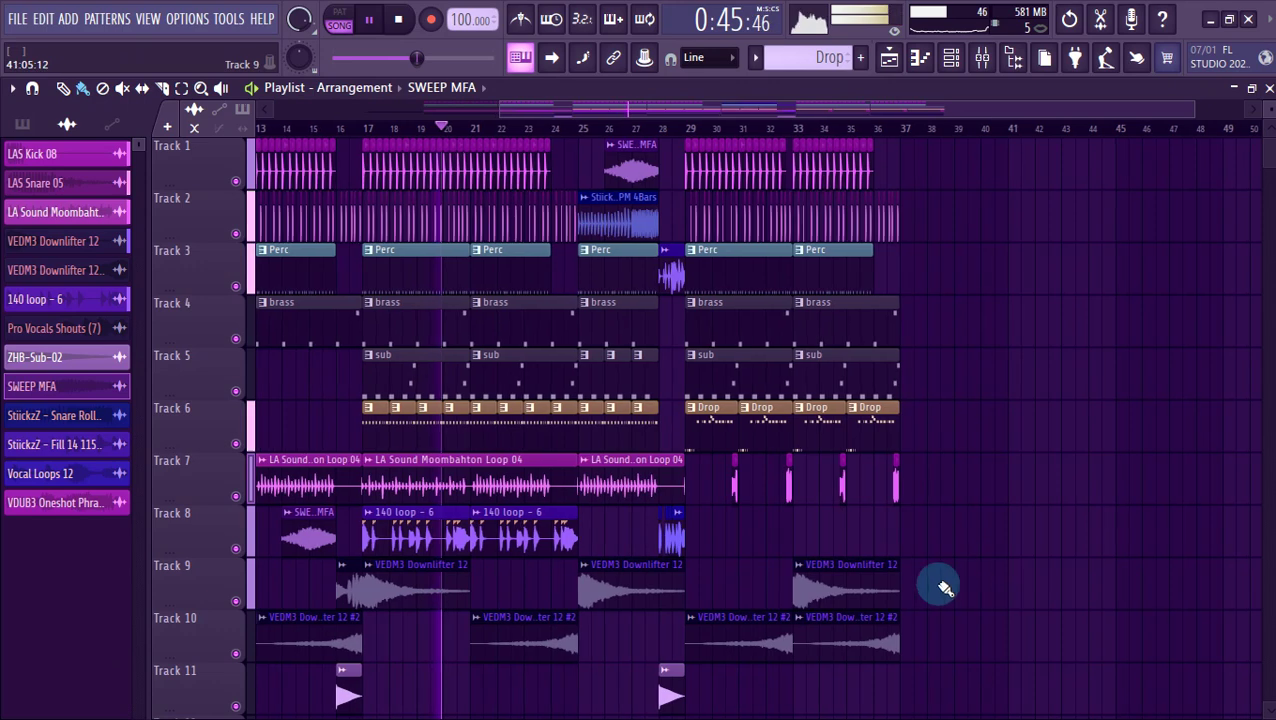
pyautogui.click(676, 706)
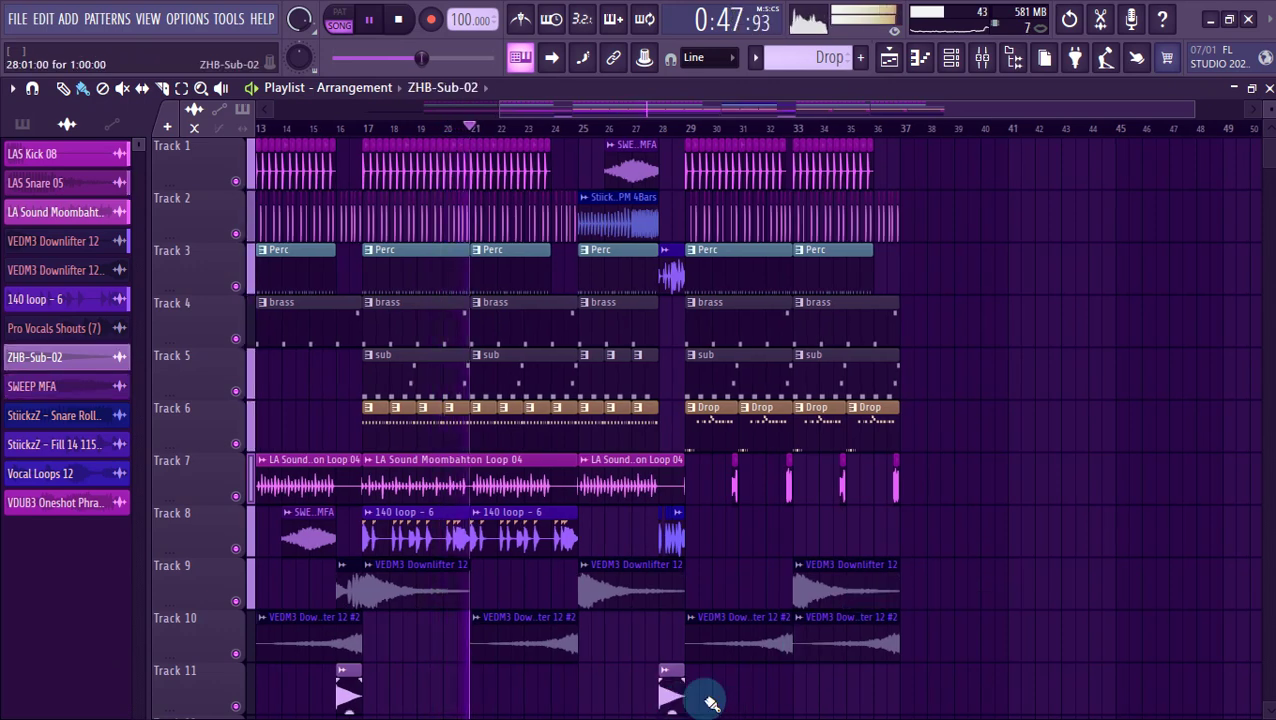
pyautogui.click(905, 690)
# Place a VEDM3 Downlifter 12 clip on Track 9 at bar 37 and shorten it to two bars.
pyautogui.click(869, 589)
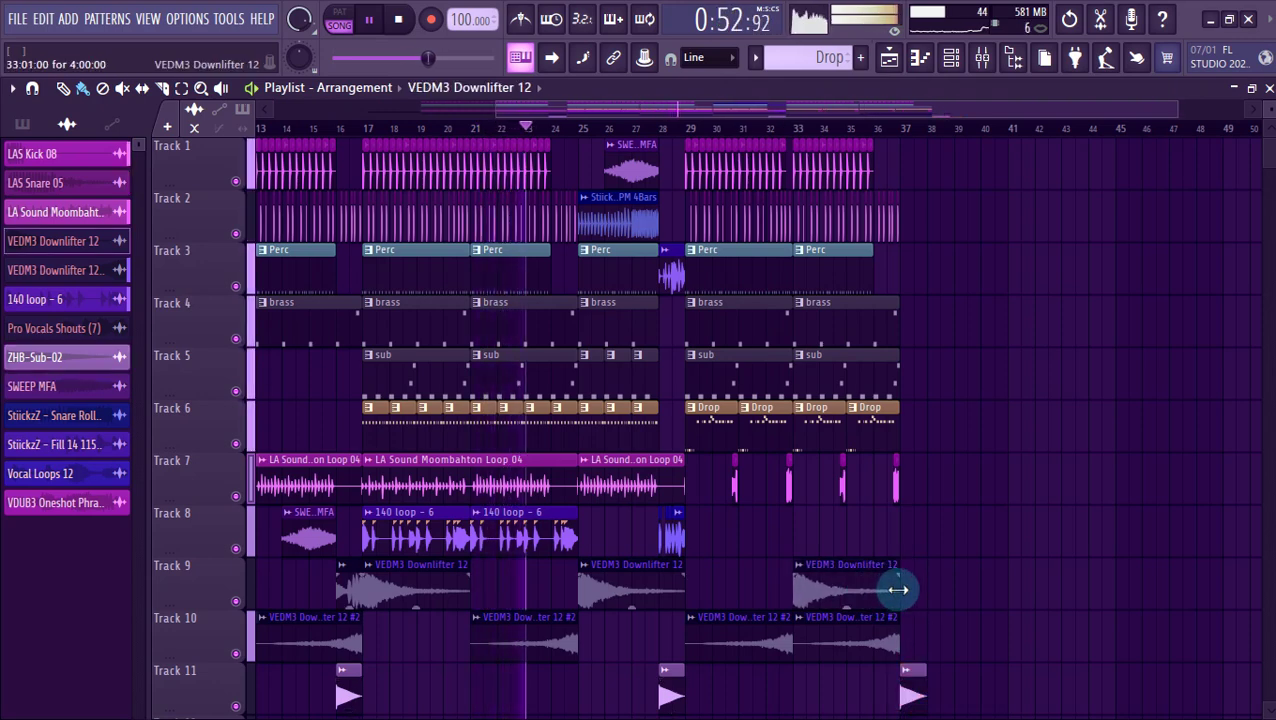
pyautogui.click(910, 589)
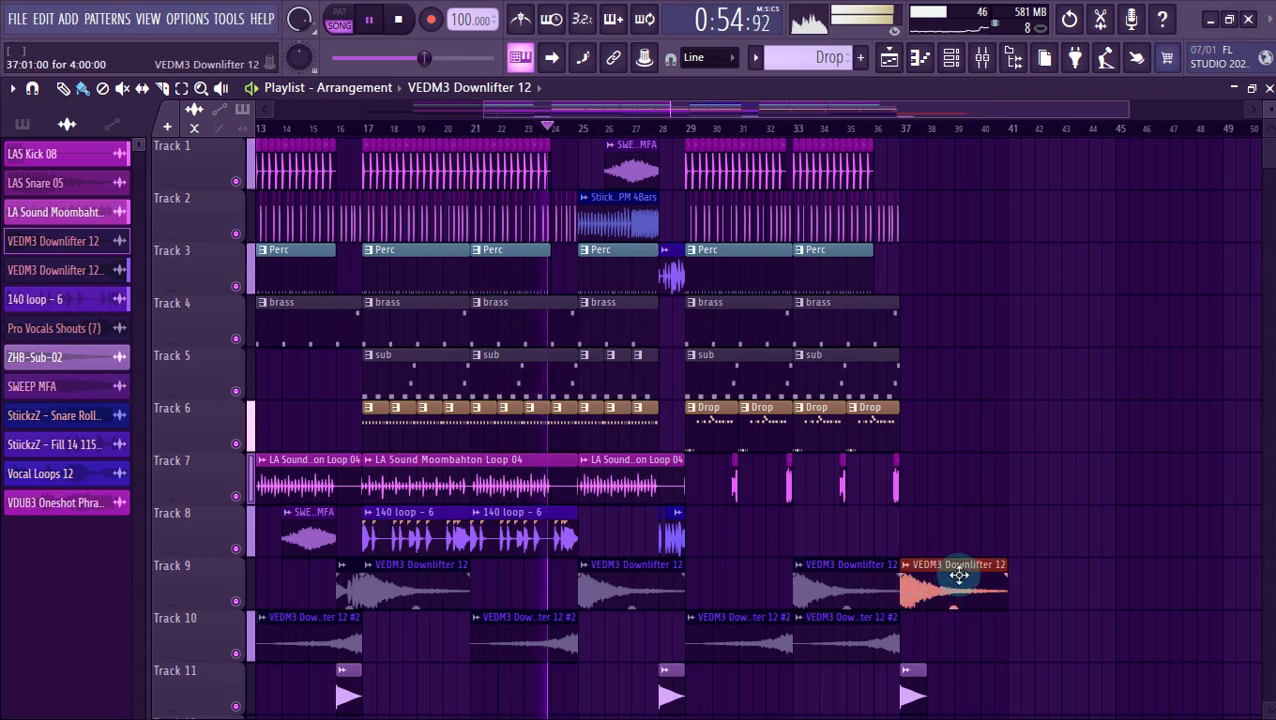
pyautogui.moveTo(1000, 570); pyautogui.dragTo(950, 566)
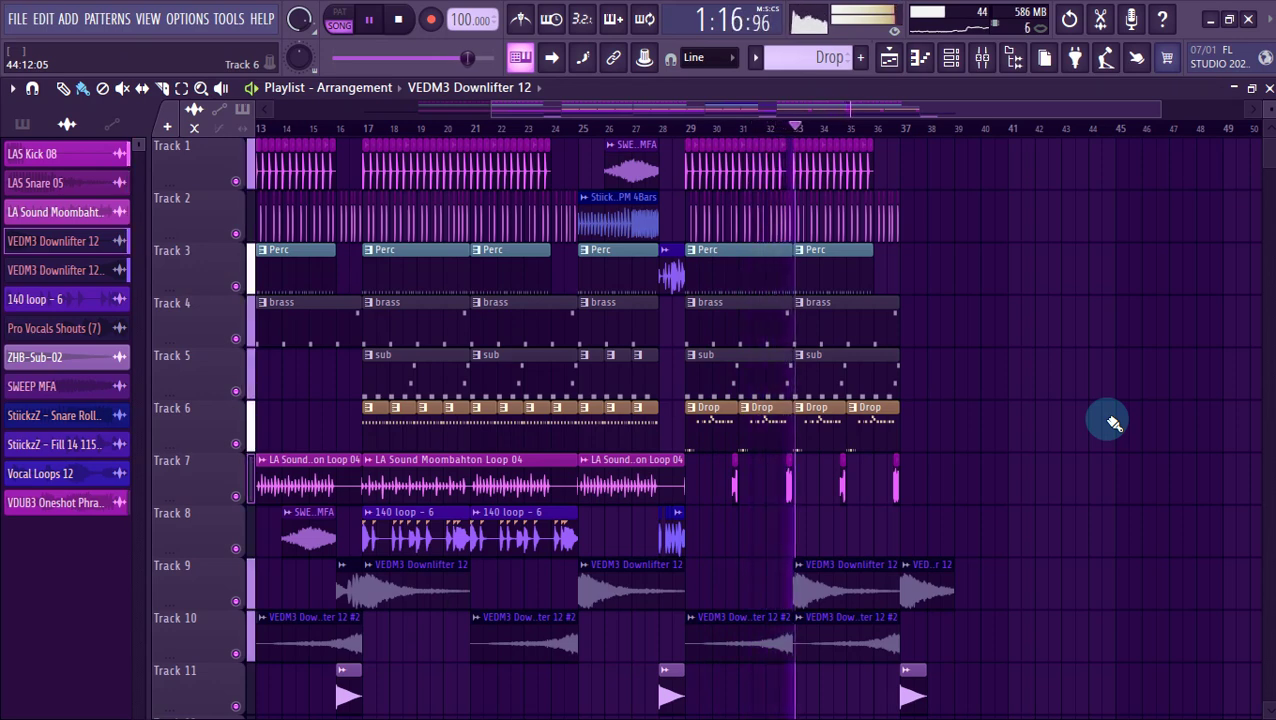
# Lower the VDUB3 Oneshot Phrase mixer track's volume to 90% (-2.3 dB) and return to the playlist.
pyautogui.click(982, 57)
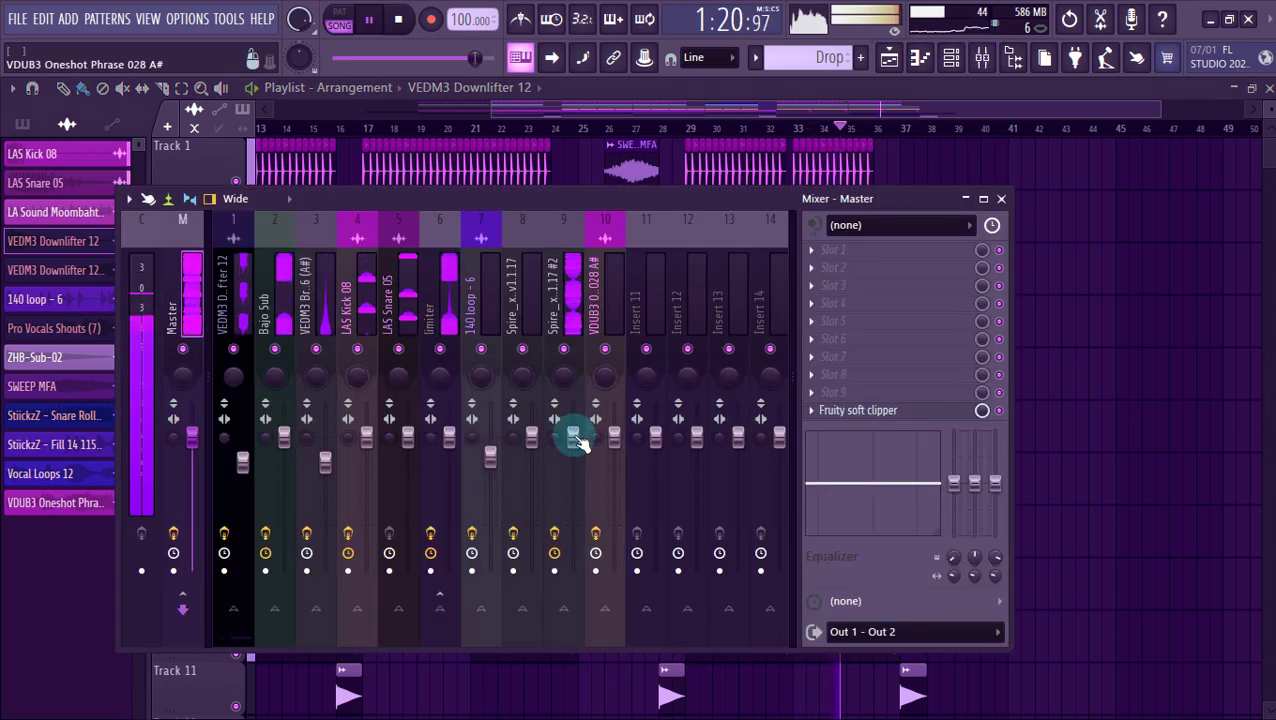
pyautogui.click(618, 442)
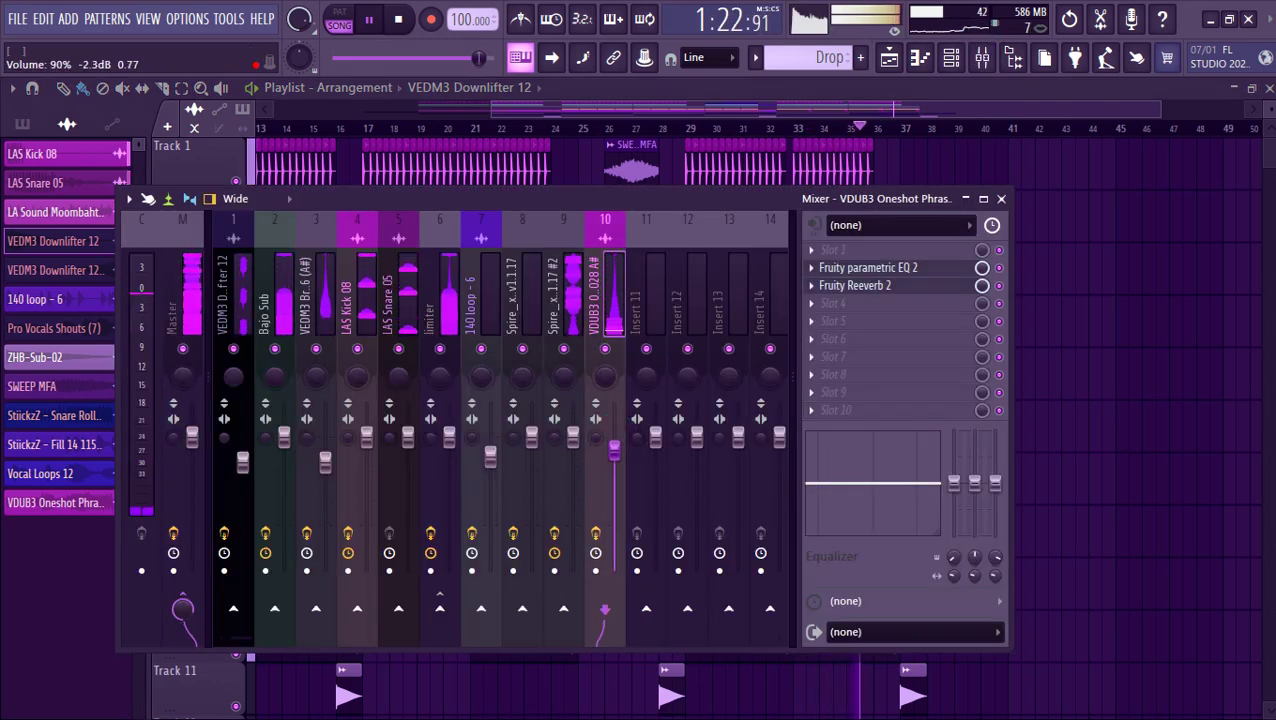
pyautogui.press('F9')
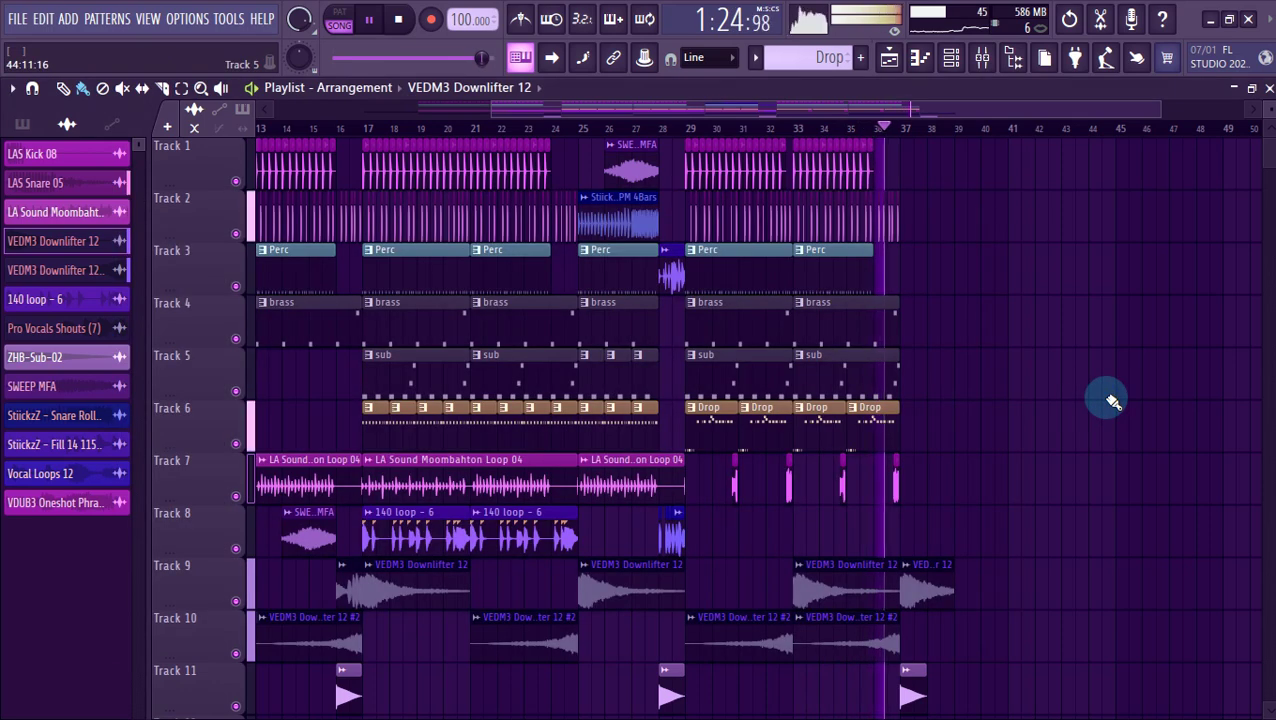
pyautogui.scroll(-2, 1113, 401)
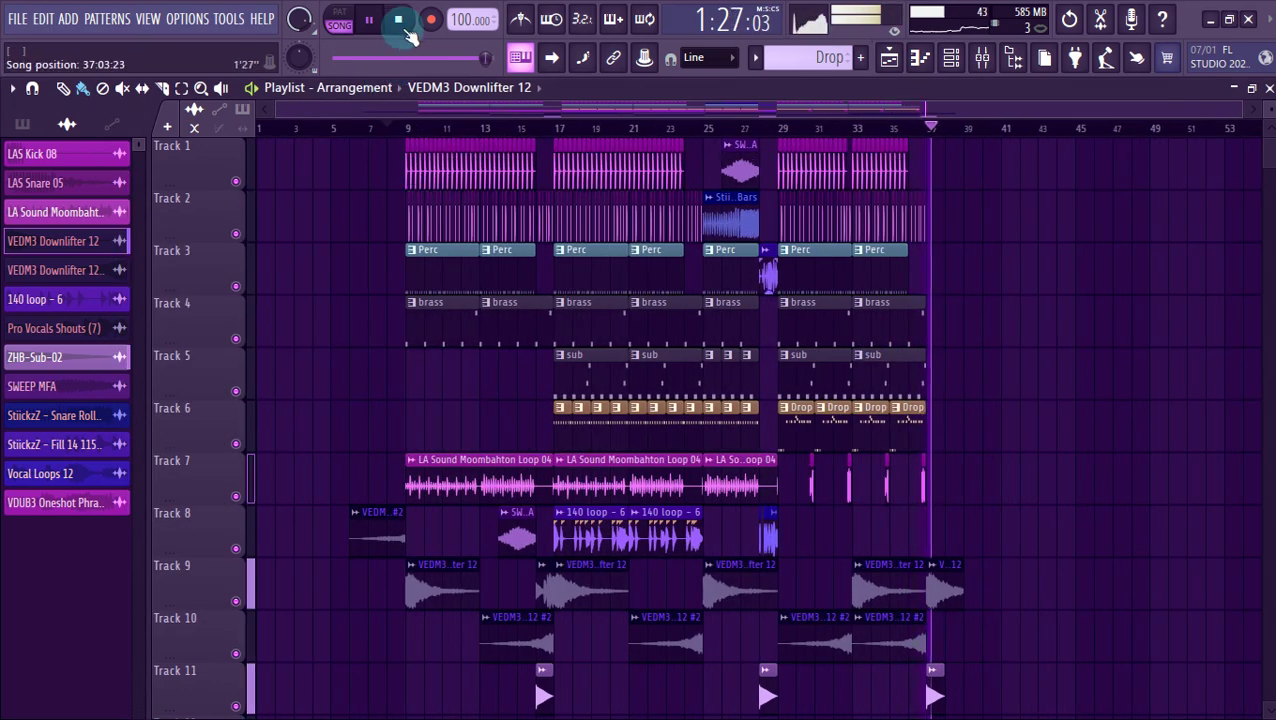